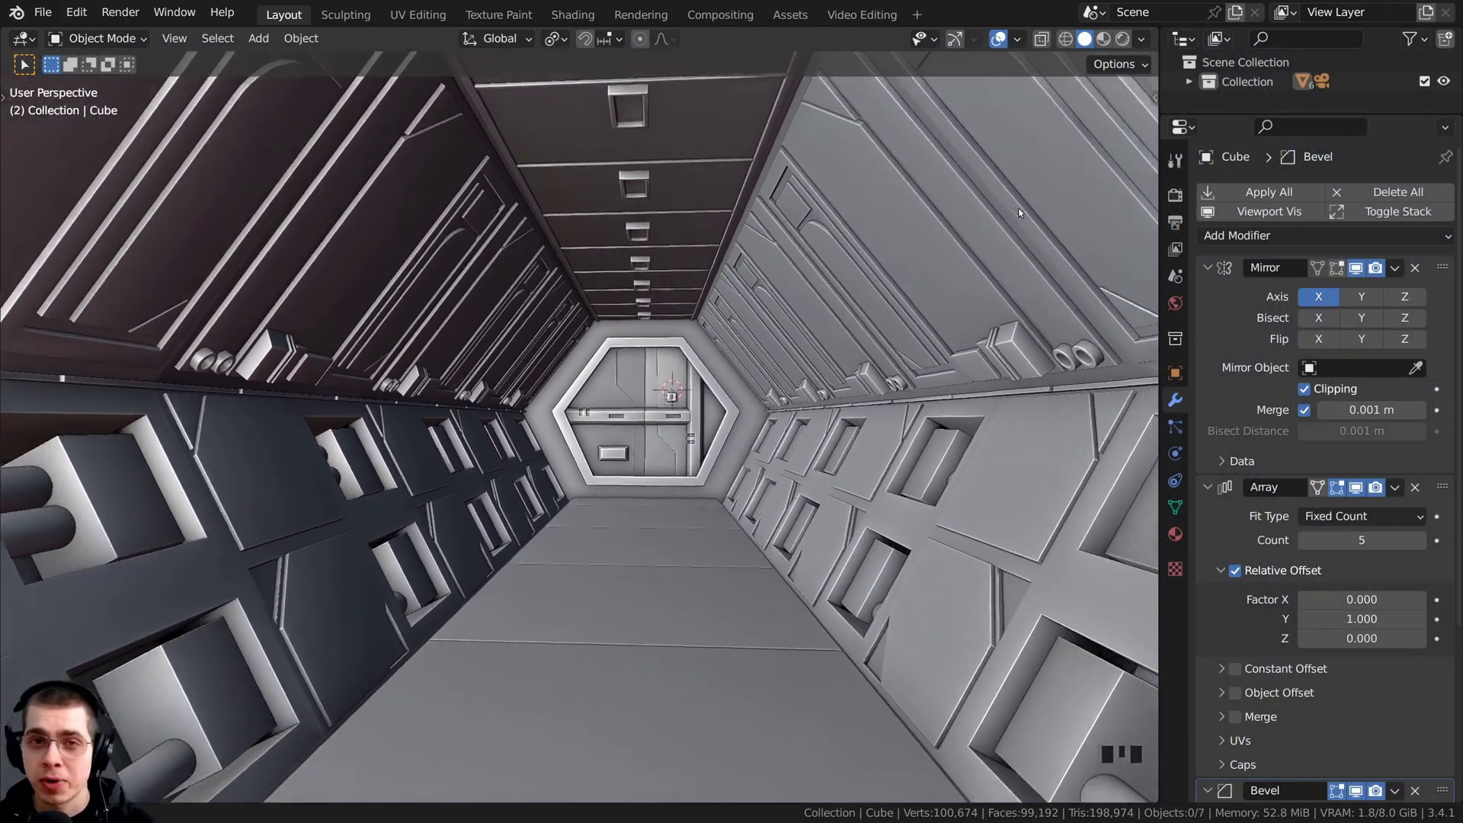
Look over the corridor's side walls up close and check the camera view
middle_drag(840, 324, 652, 402)
scroll(698, 393, up, 2)
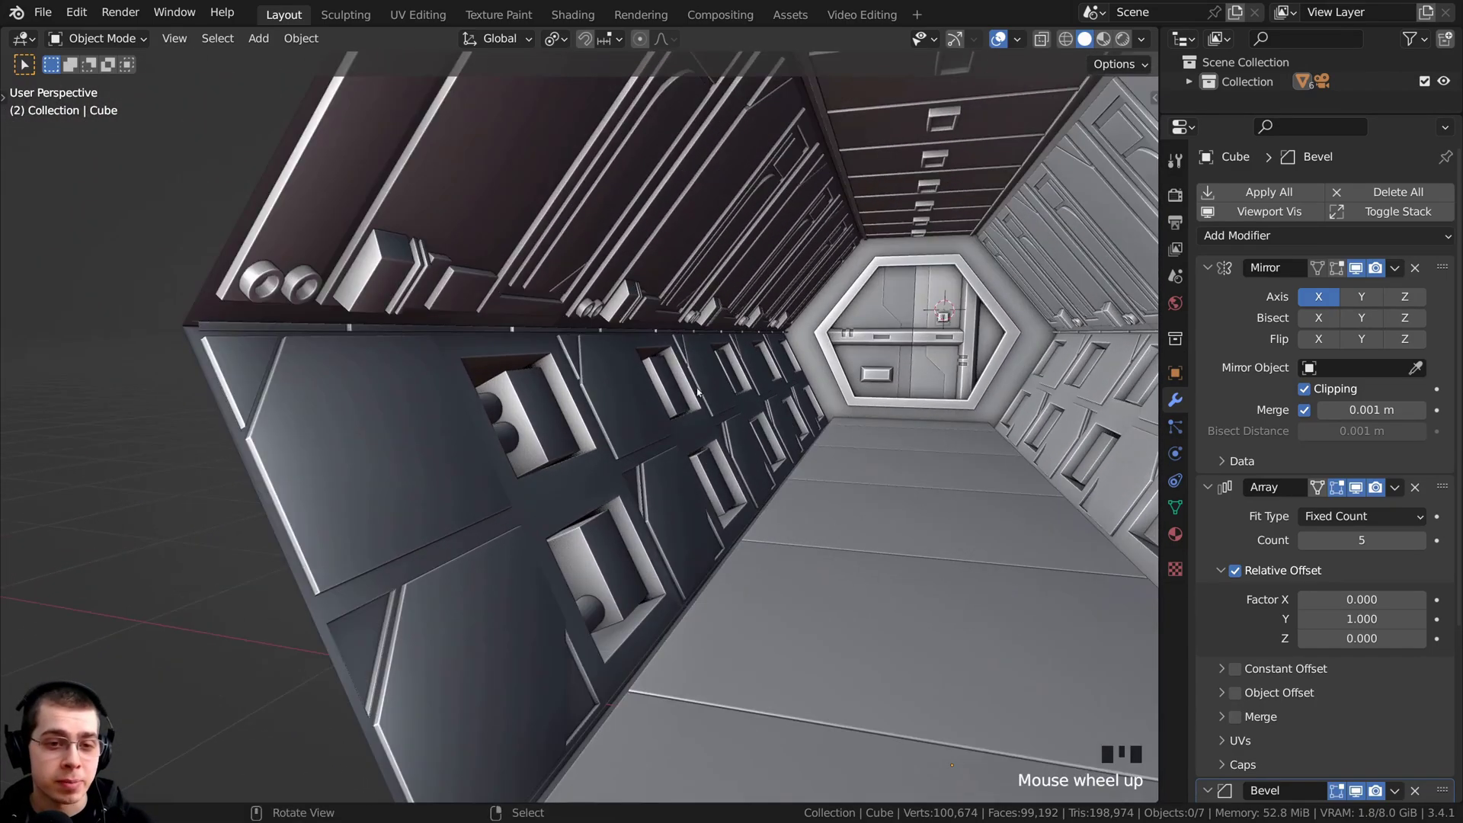
middle_drag(756, 205, 706, 216)
scroll(548, 369, up, 2)
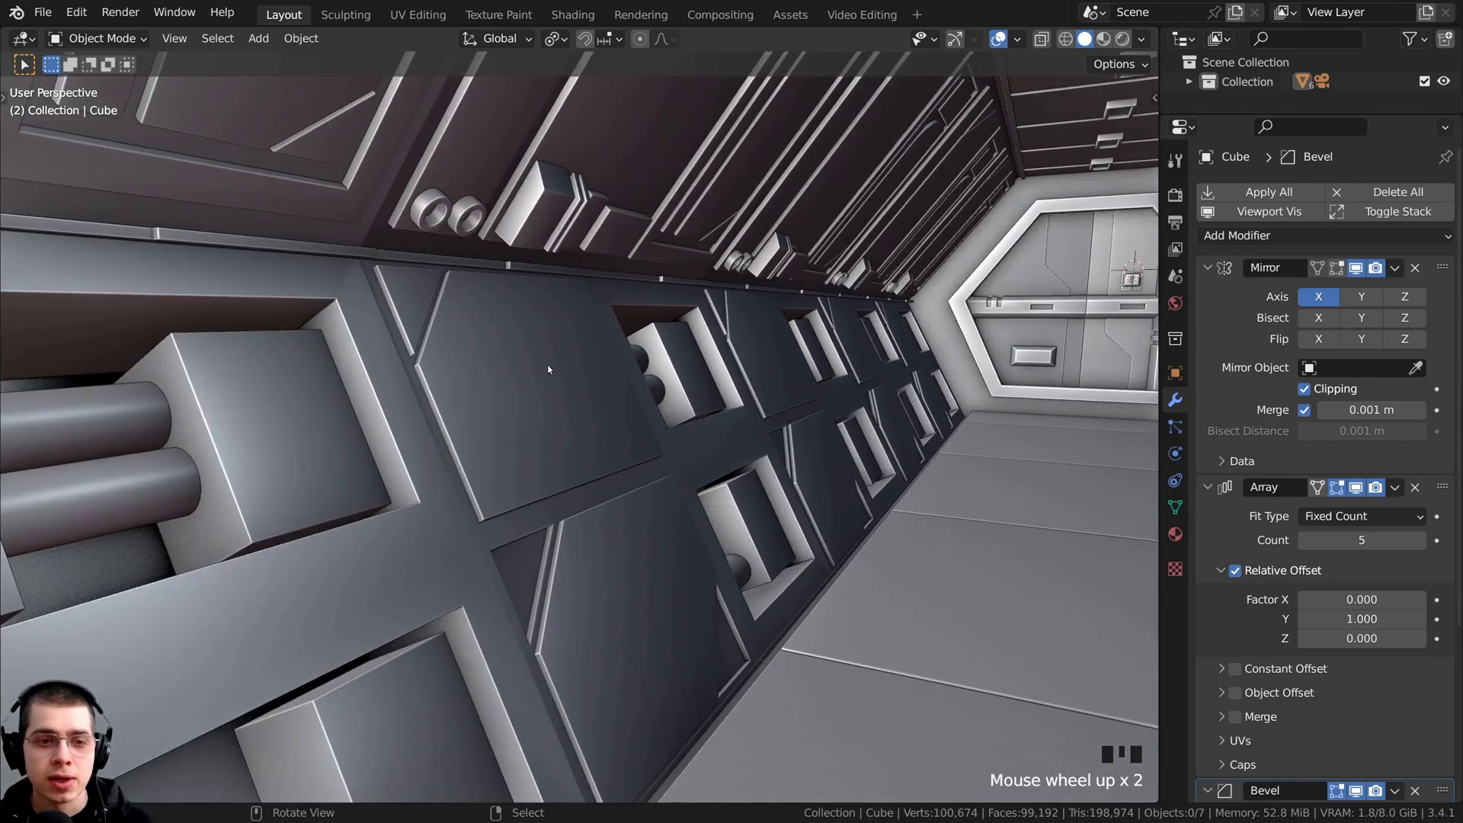
middle_drag(602, 398, 553, 410)
key(KP_0)
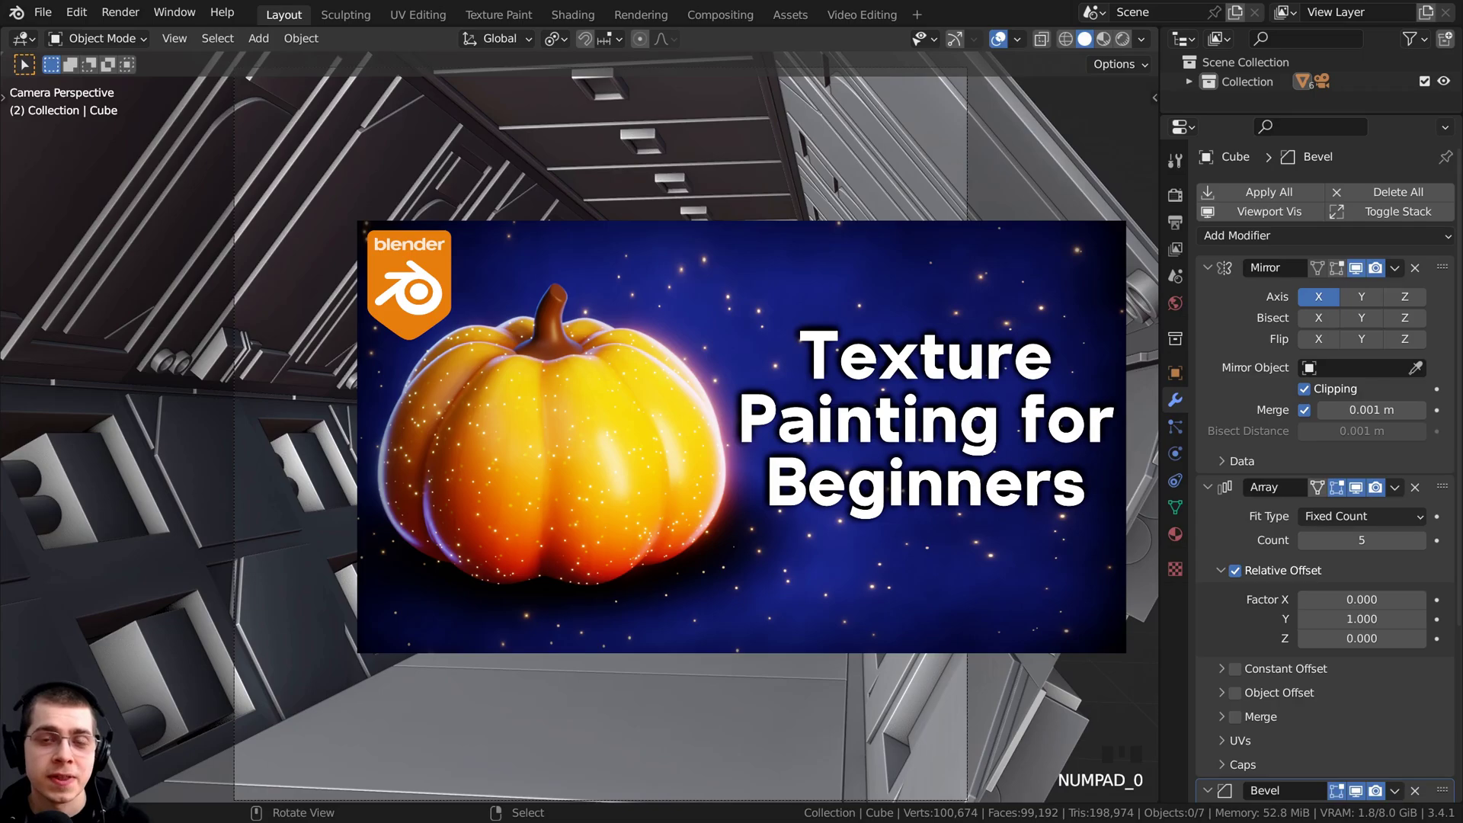
Select the corridor floor and compare its mesh in Edit Mode with the mirrored result in Object Mode
shift+middle_drag(579, 426, 571, 427)
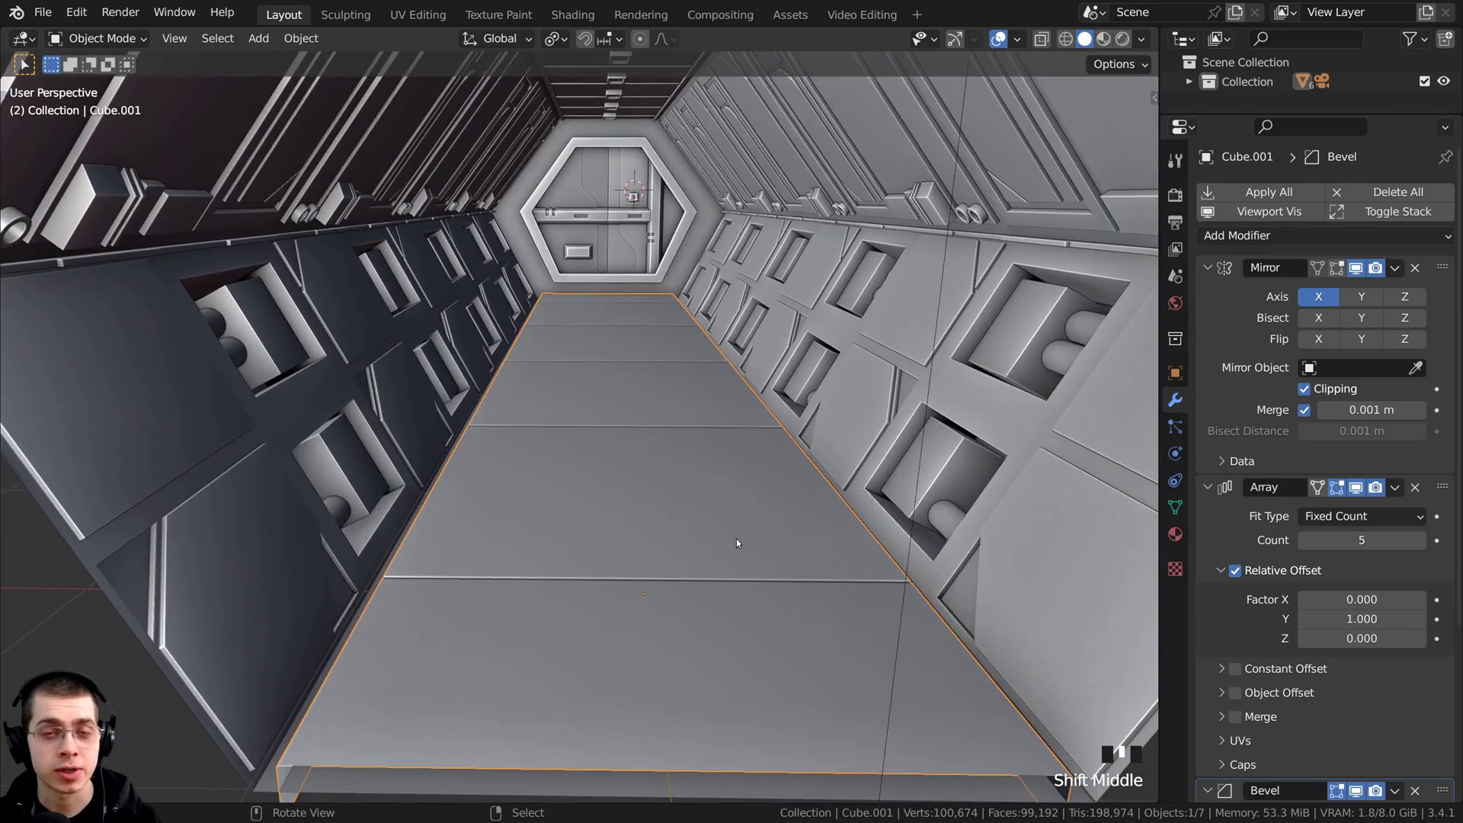
key(Tab)
middle_drag(737, 538, 585, 528)
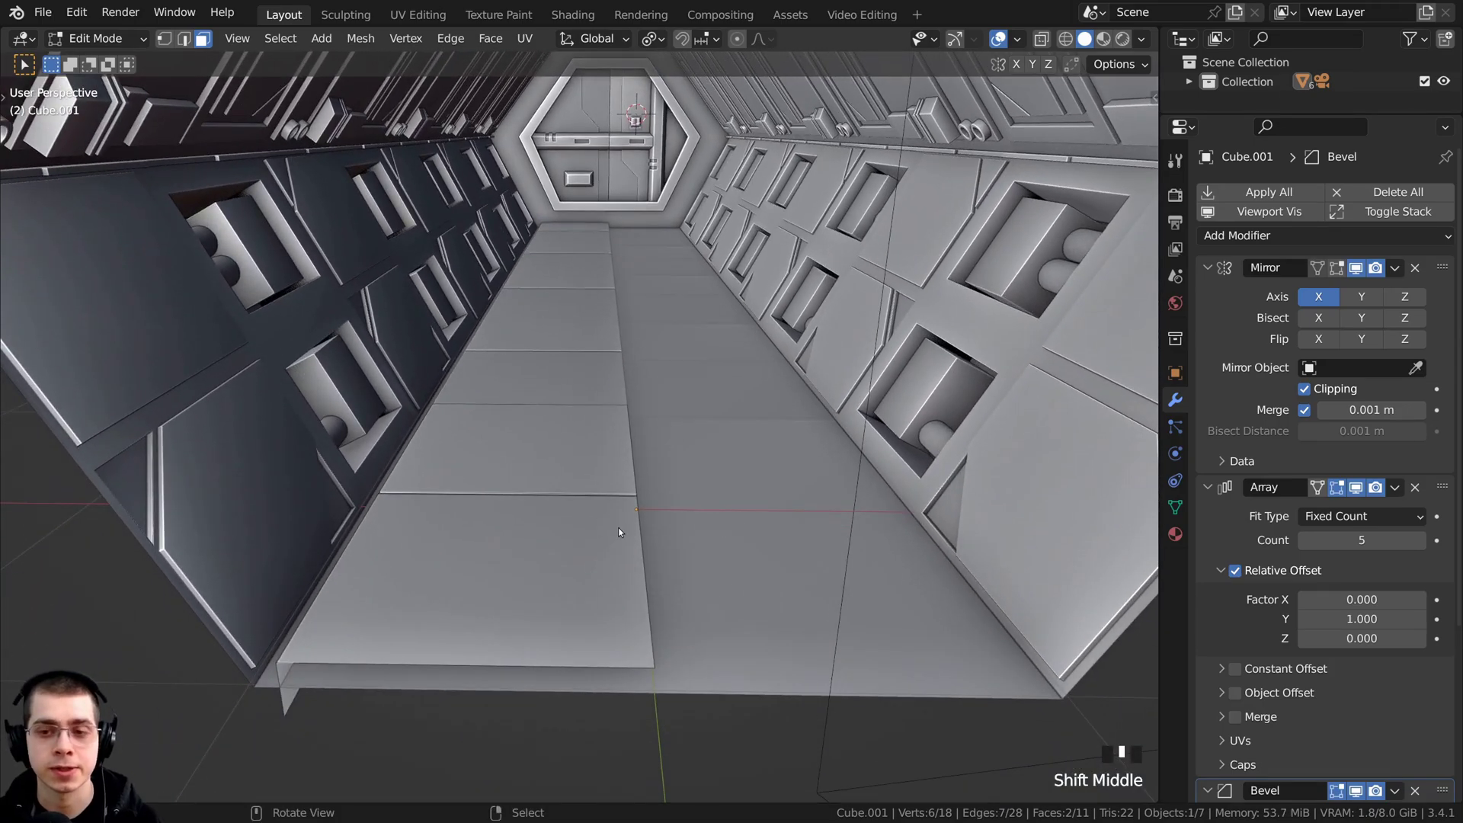
key(Tab)
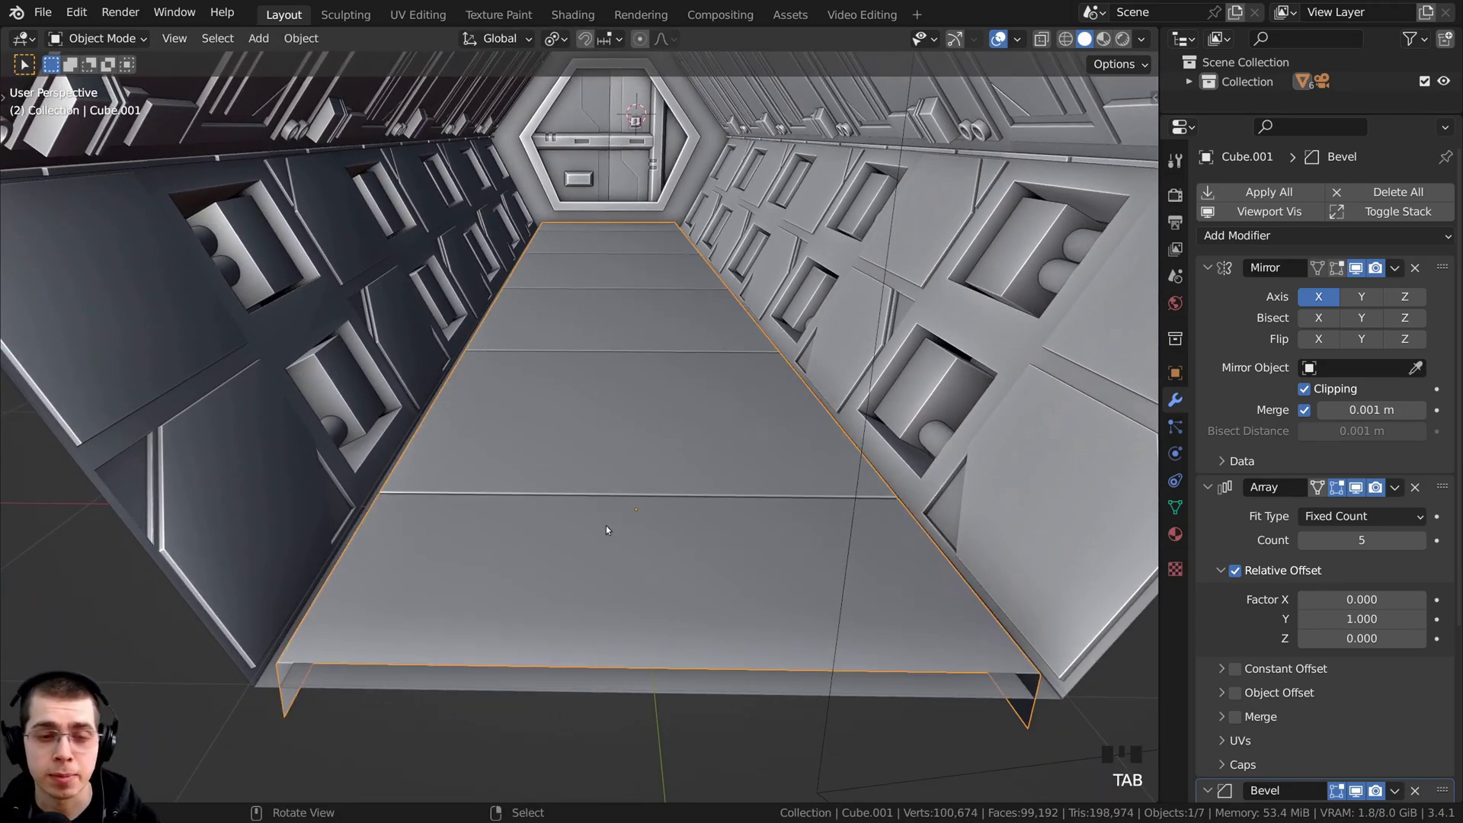
key(Tab)
key(Tab)
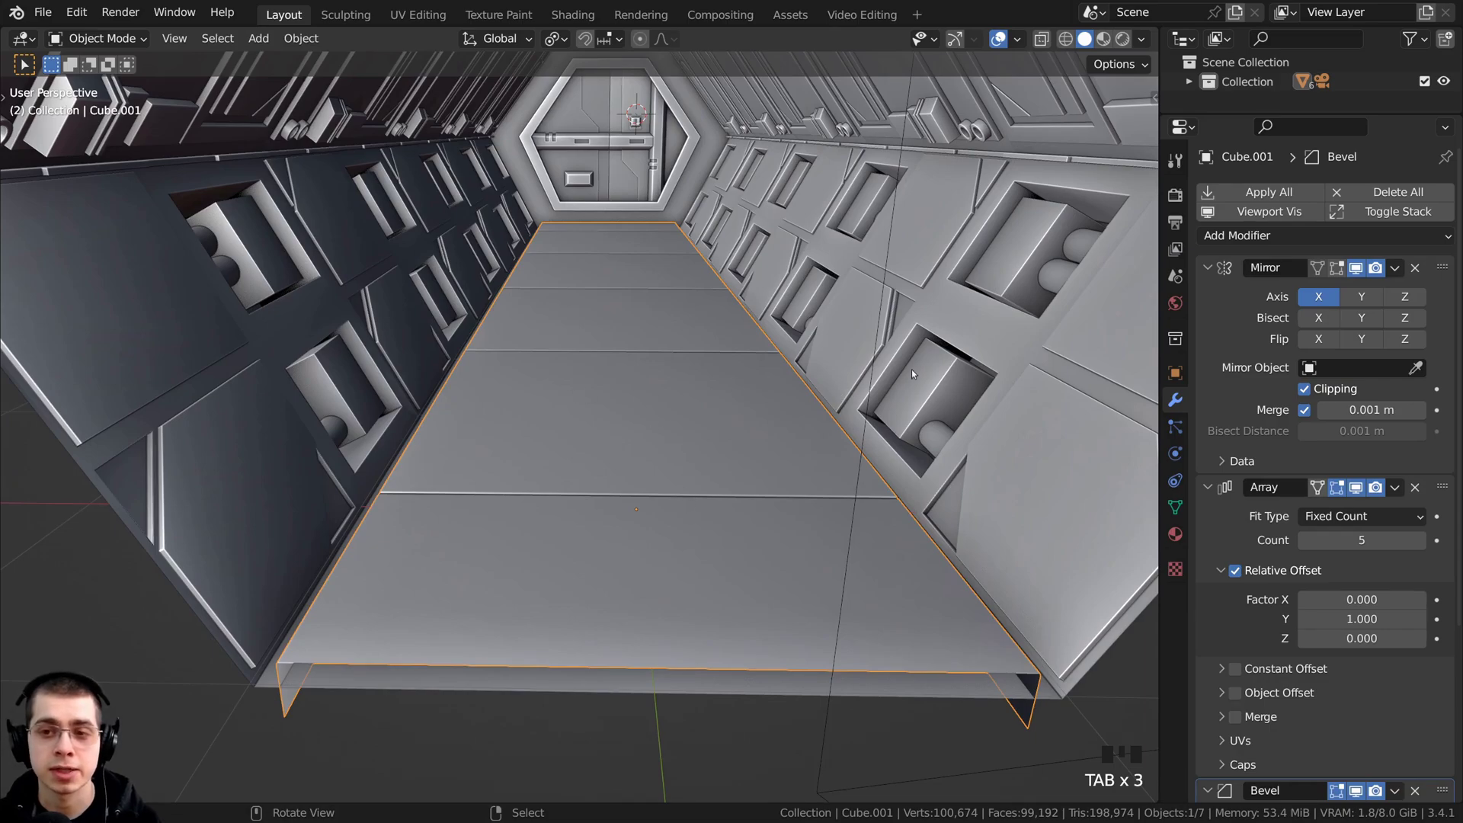
Apply the Mirror modifier on the corridor floor and check its full mesh in Edit Mode
drag(1159, 271, 1086, 270)
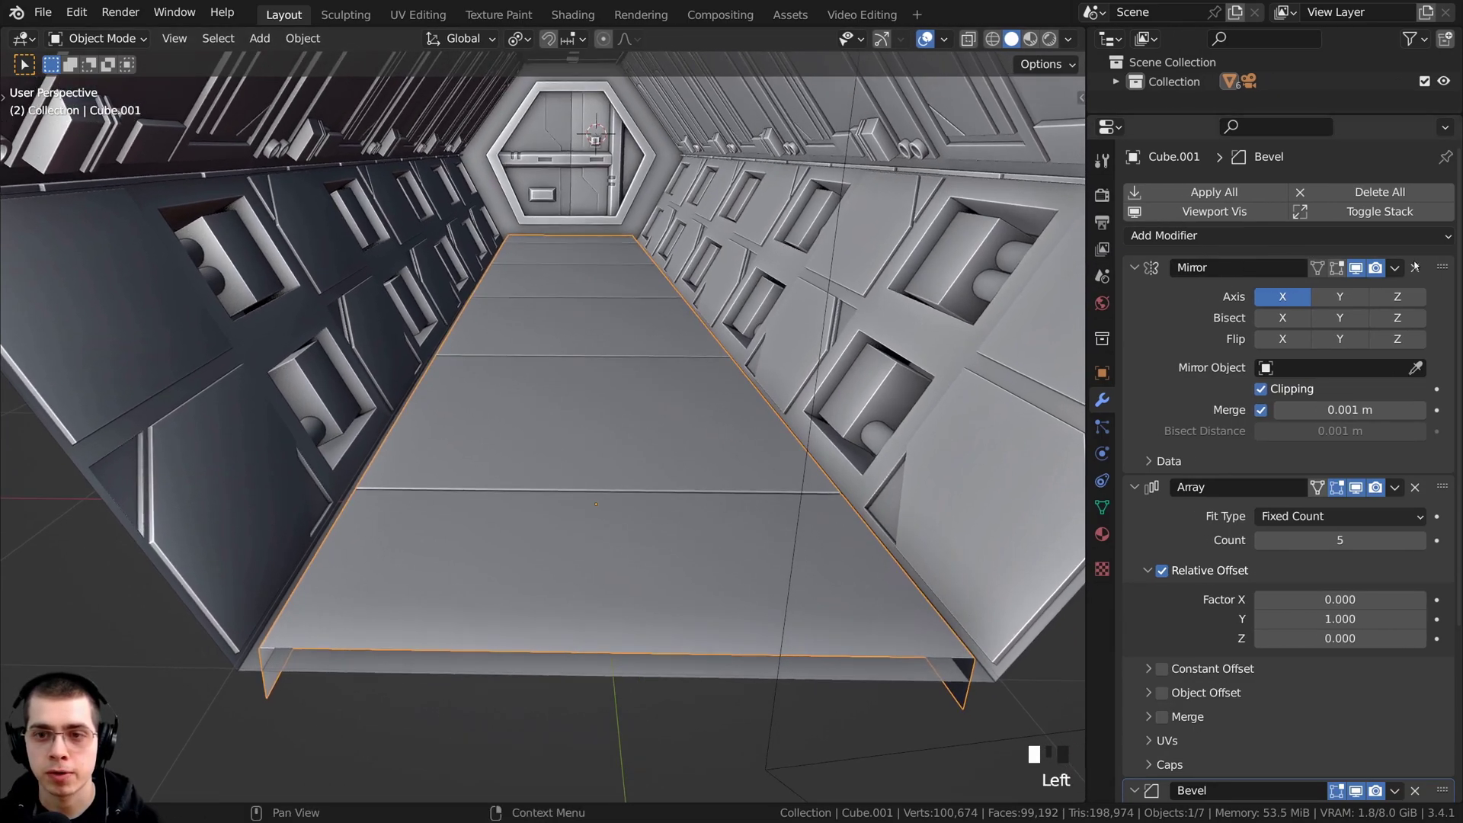
click(1395, 268)
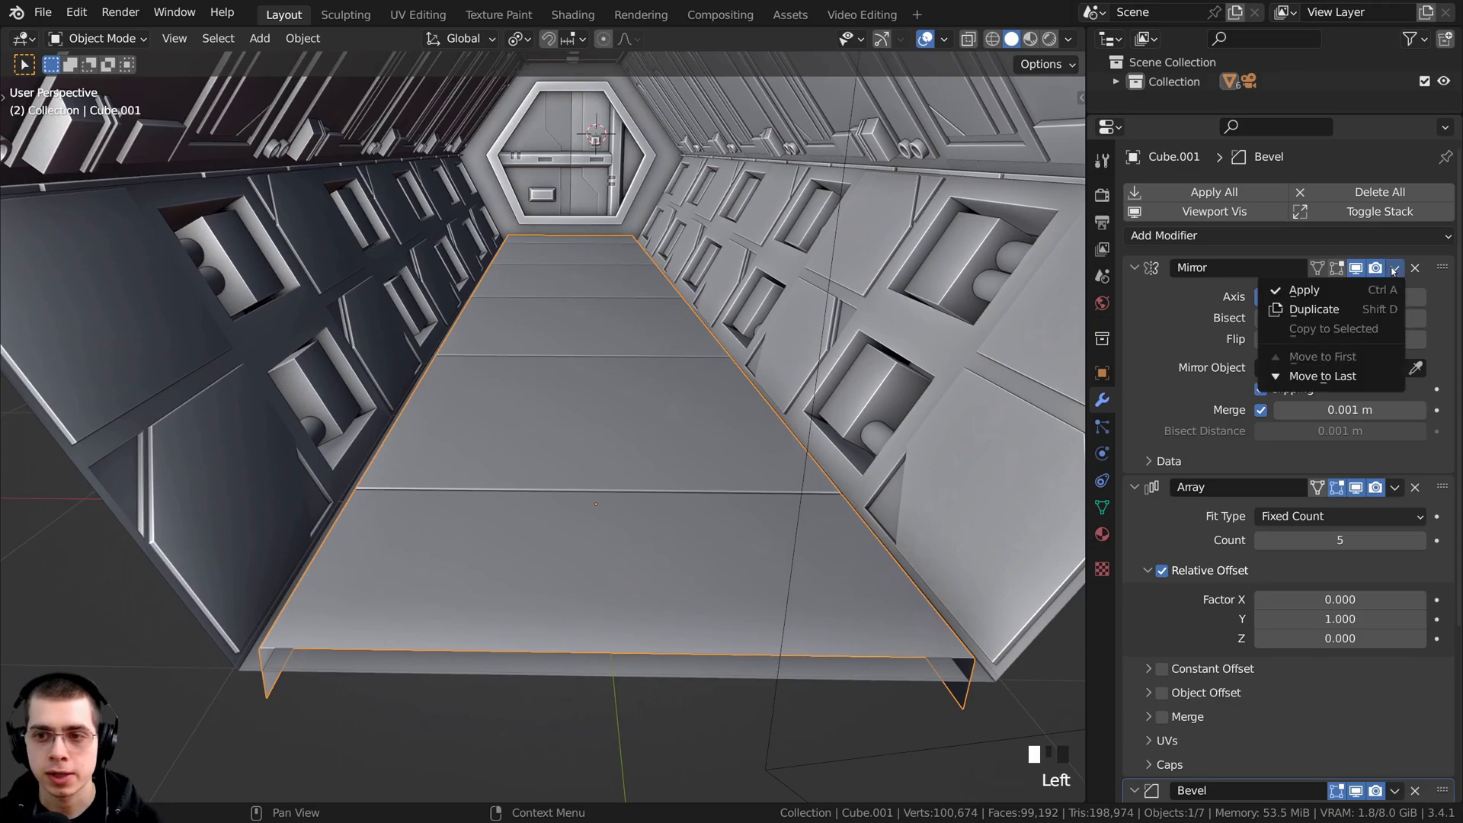
click(1341, 289)
key(Tab)
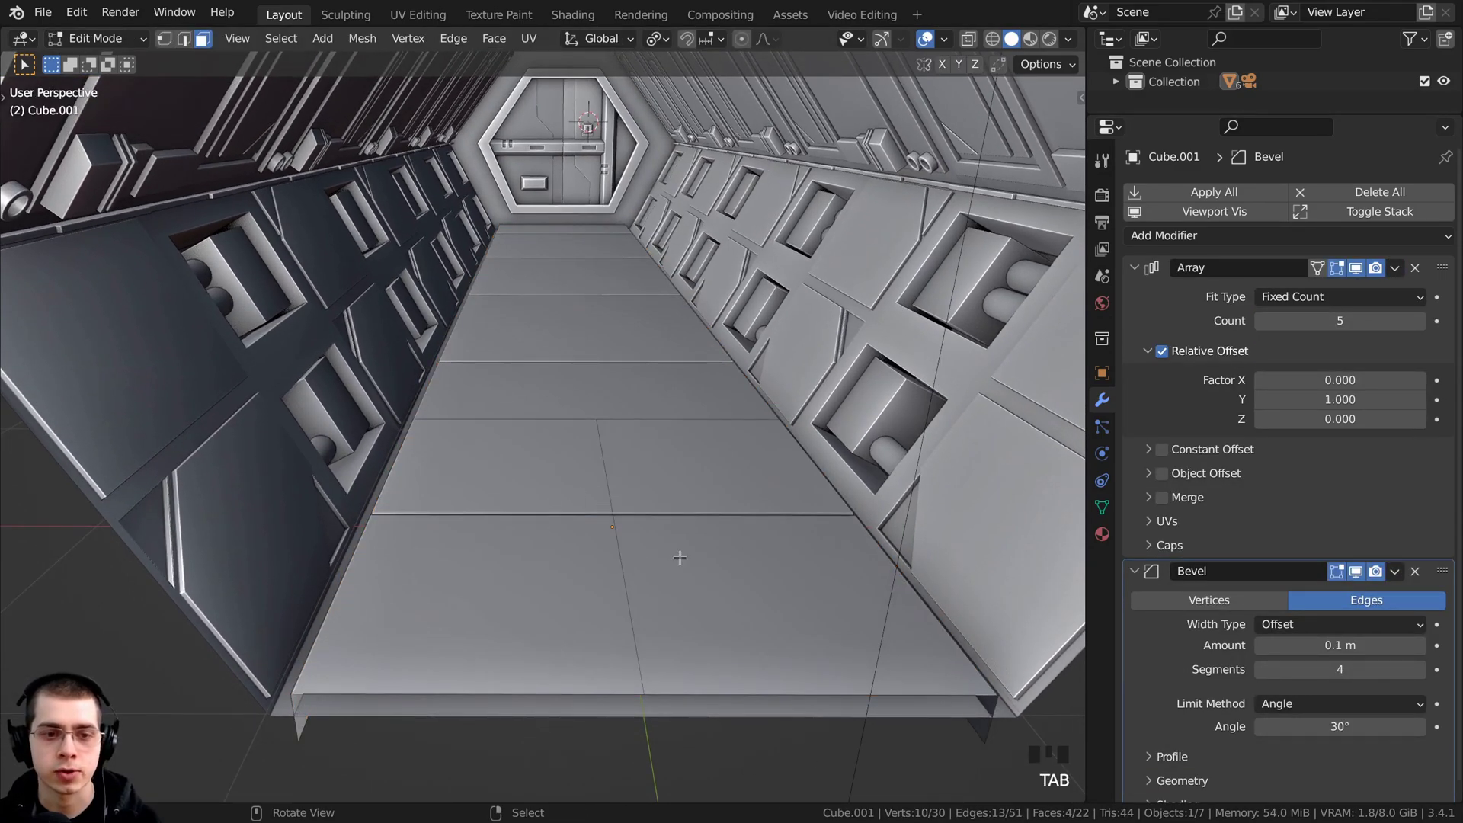
key(Tab)
middle_drag(679, 557, 651, 336)
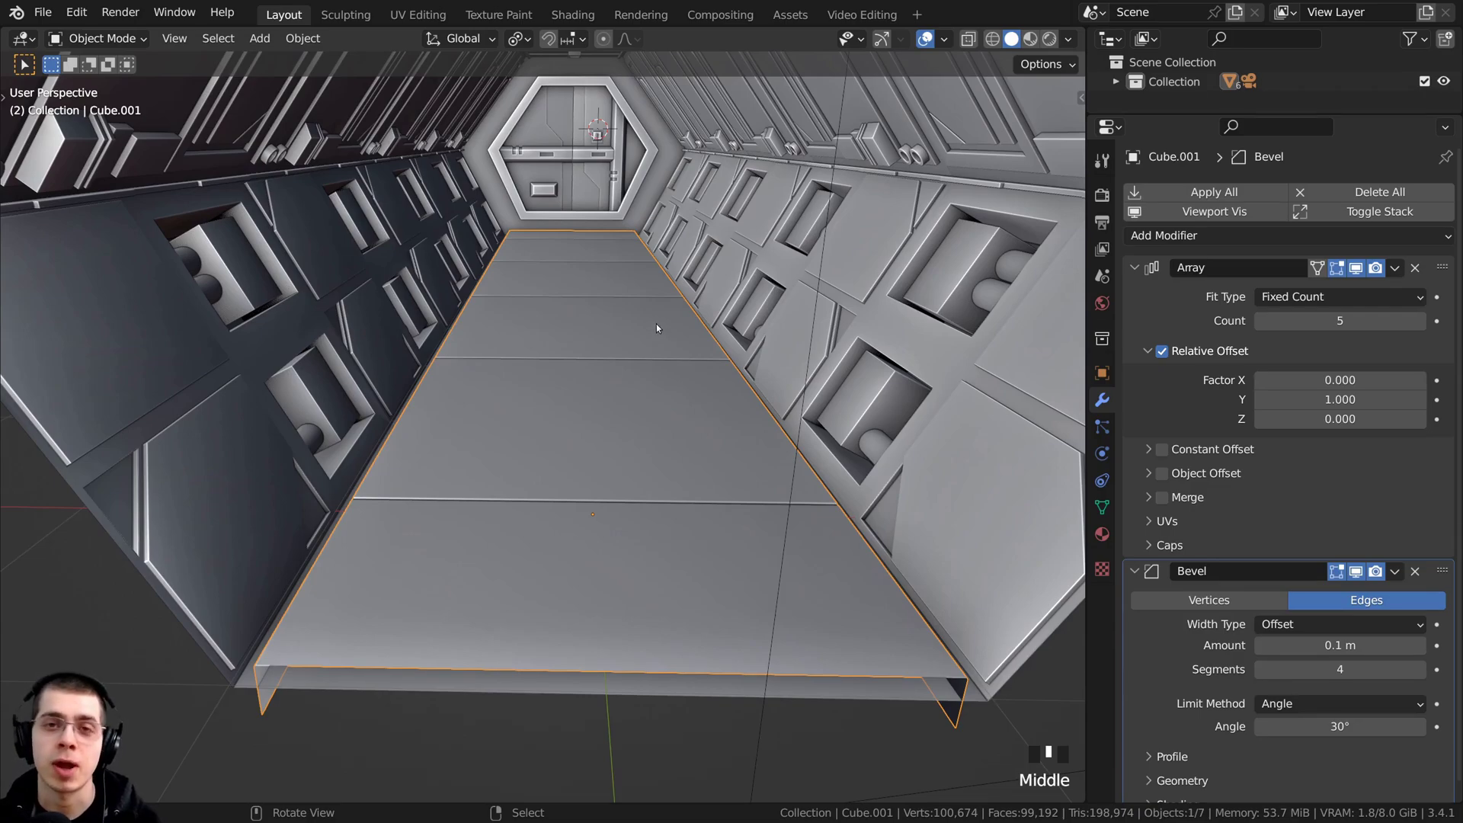
In the UV Editing workspace, unwrap the whole floor mesh with Smart UV Project and select all its UVs
click(419, 15)
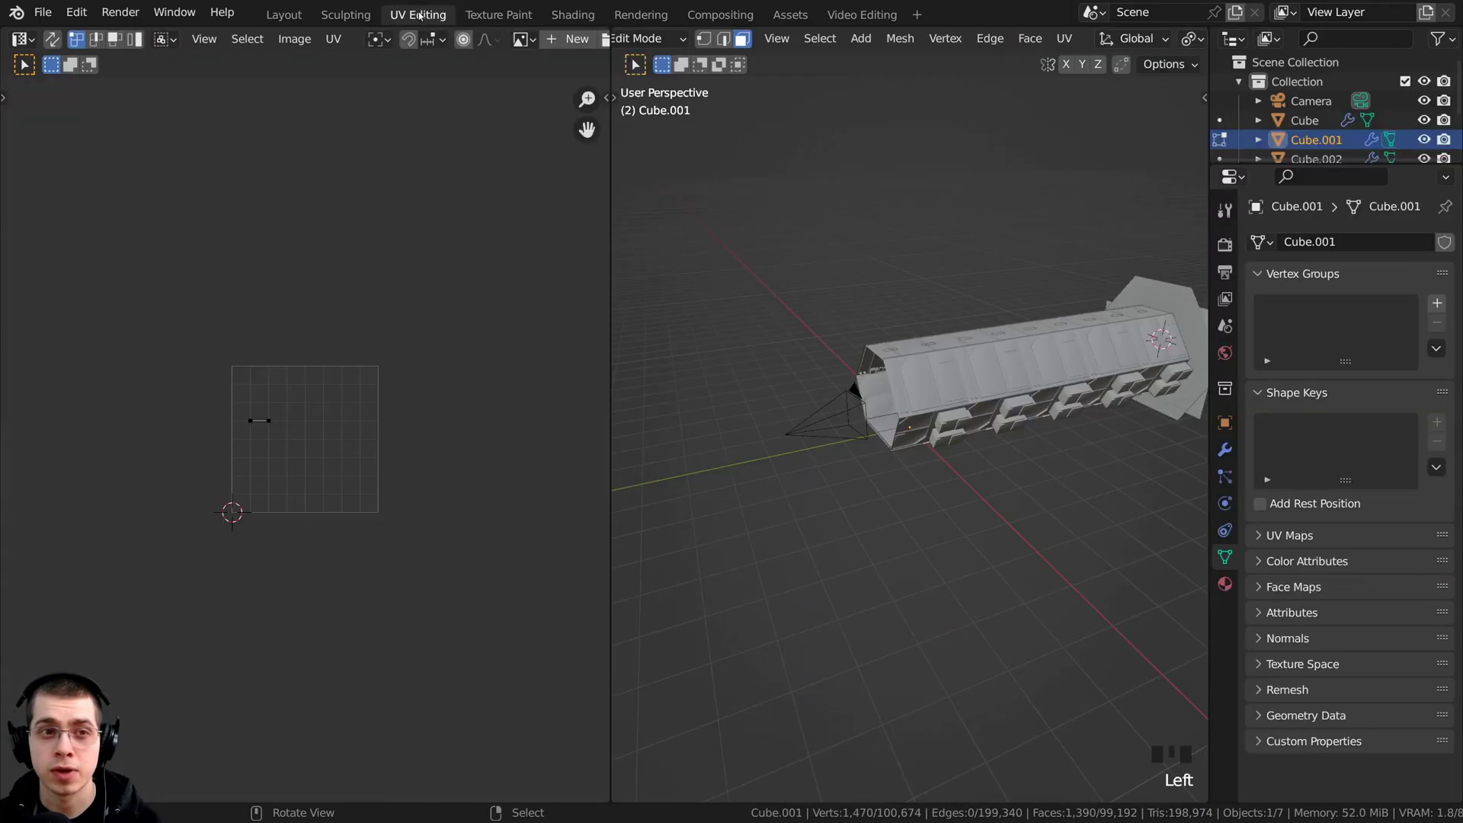
key(KP_Decimal)
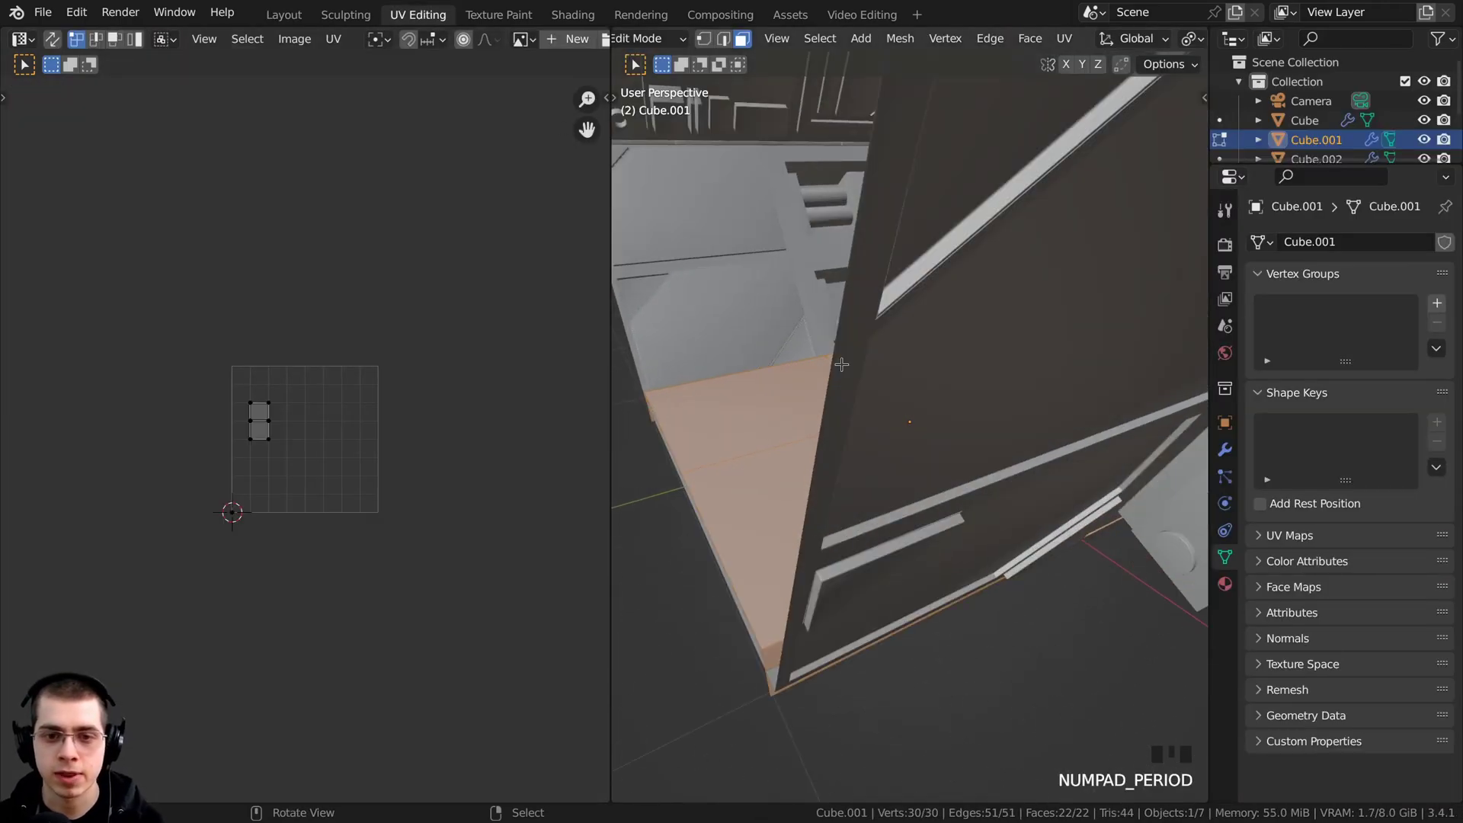
middle_drag(876, 385, 962, 377)
scroll(1044, 445, down, 2)
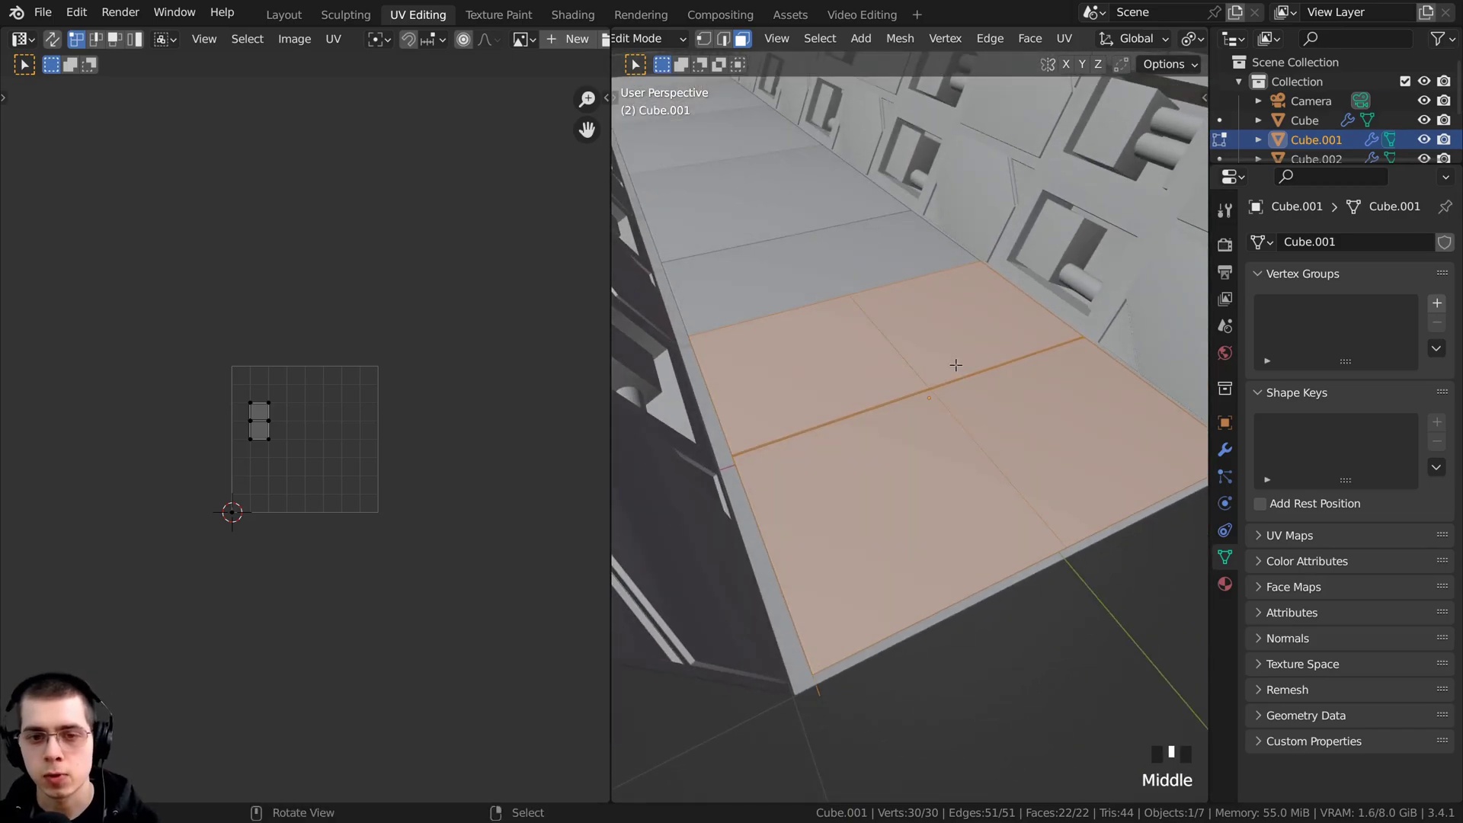
key(u)
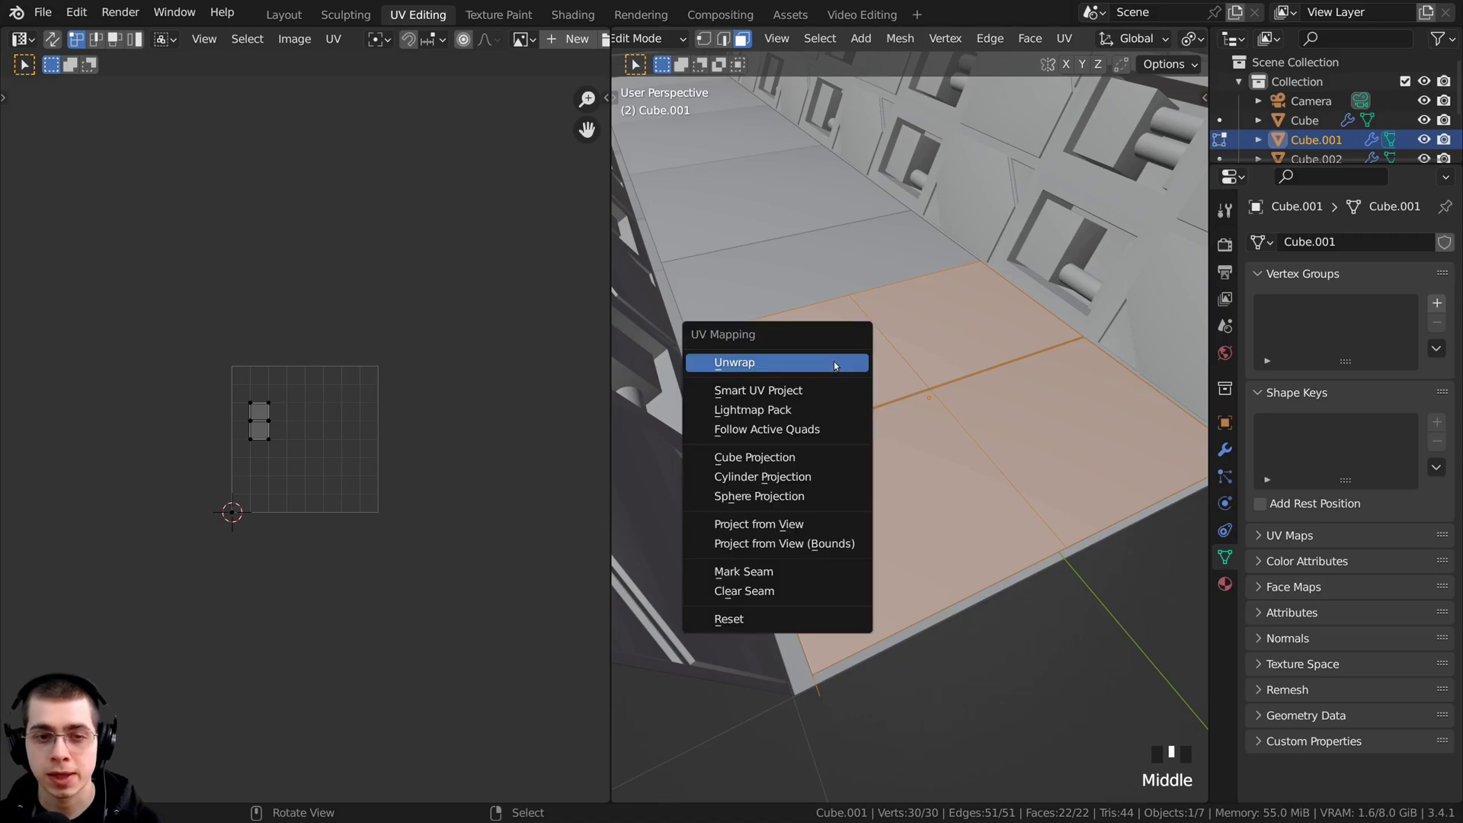
click(770, 391)
click(771, 567)
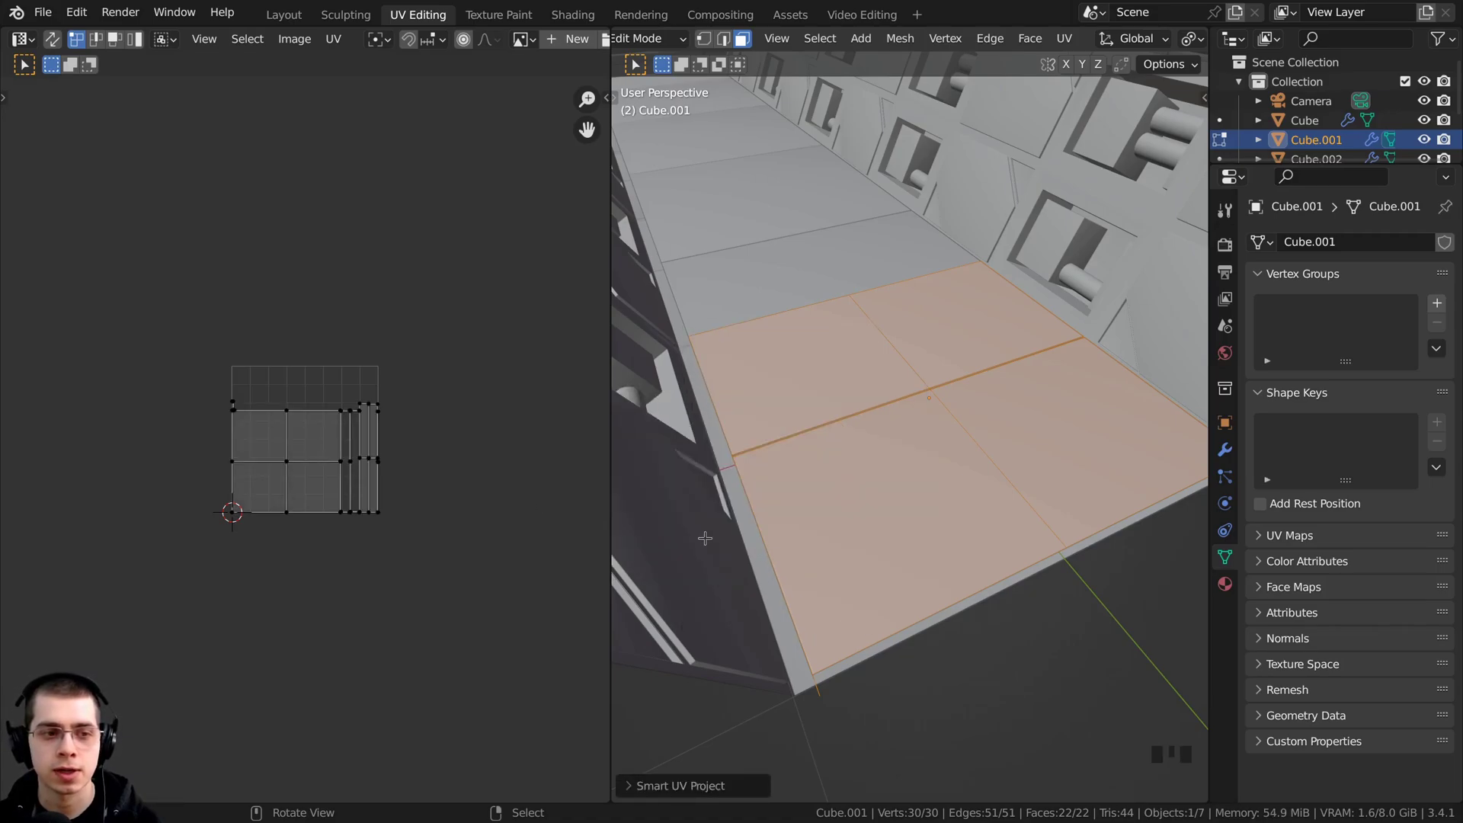
key(Home)
key(a)
scroll(276, 328, down, 1)
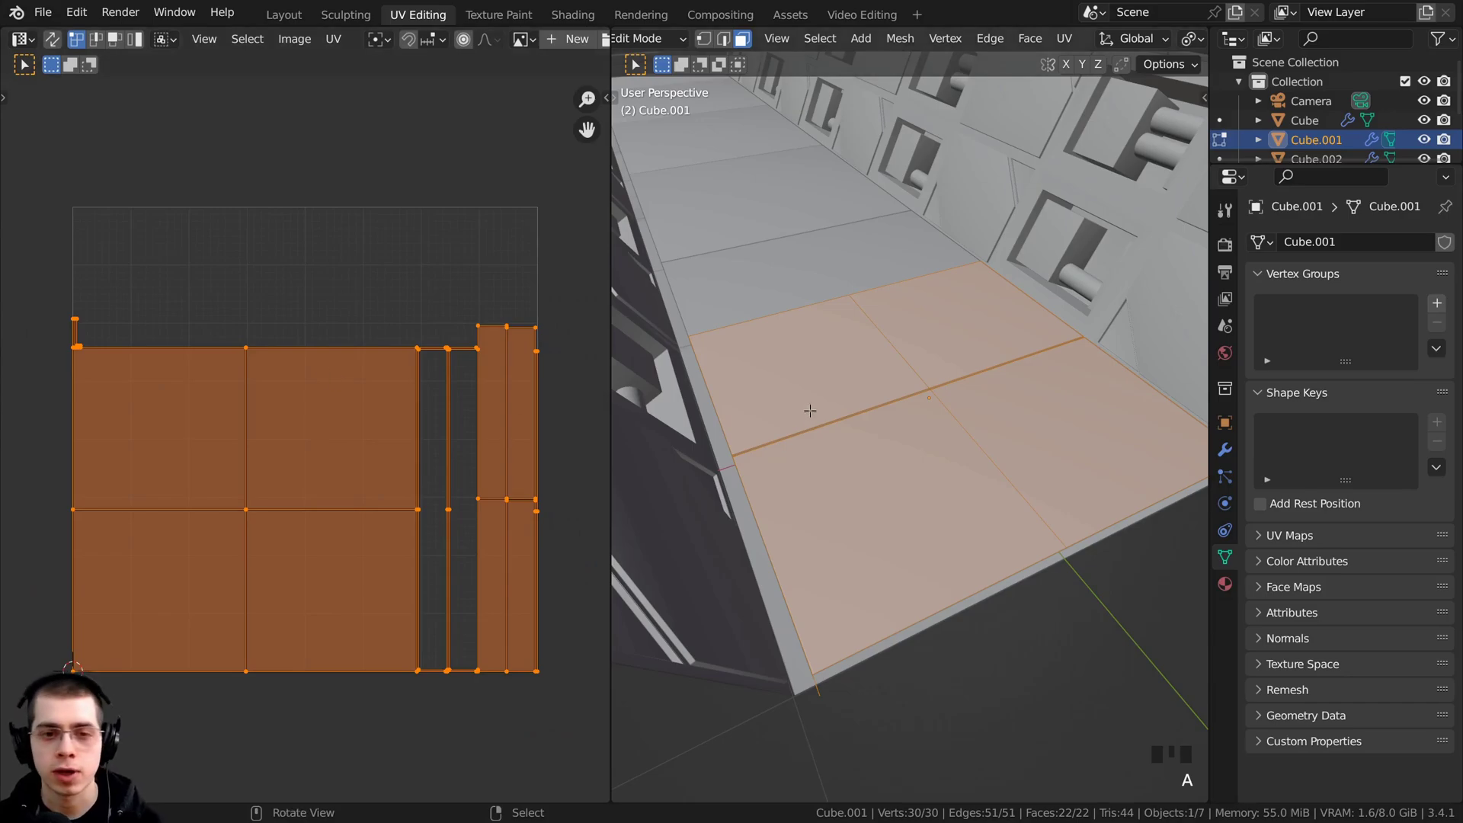
mouse_move(810, 408)
middle_down()
mouse_move(777, 406)
mouse_move(791, 407)
mouse_move(777, 388)
middle_up()
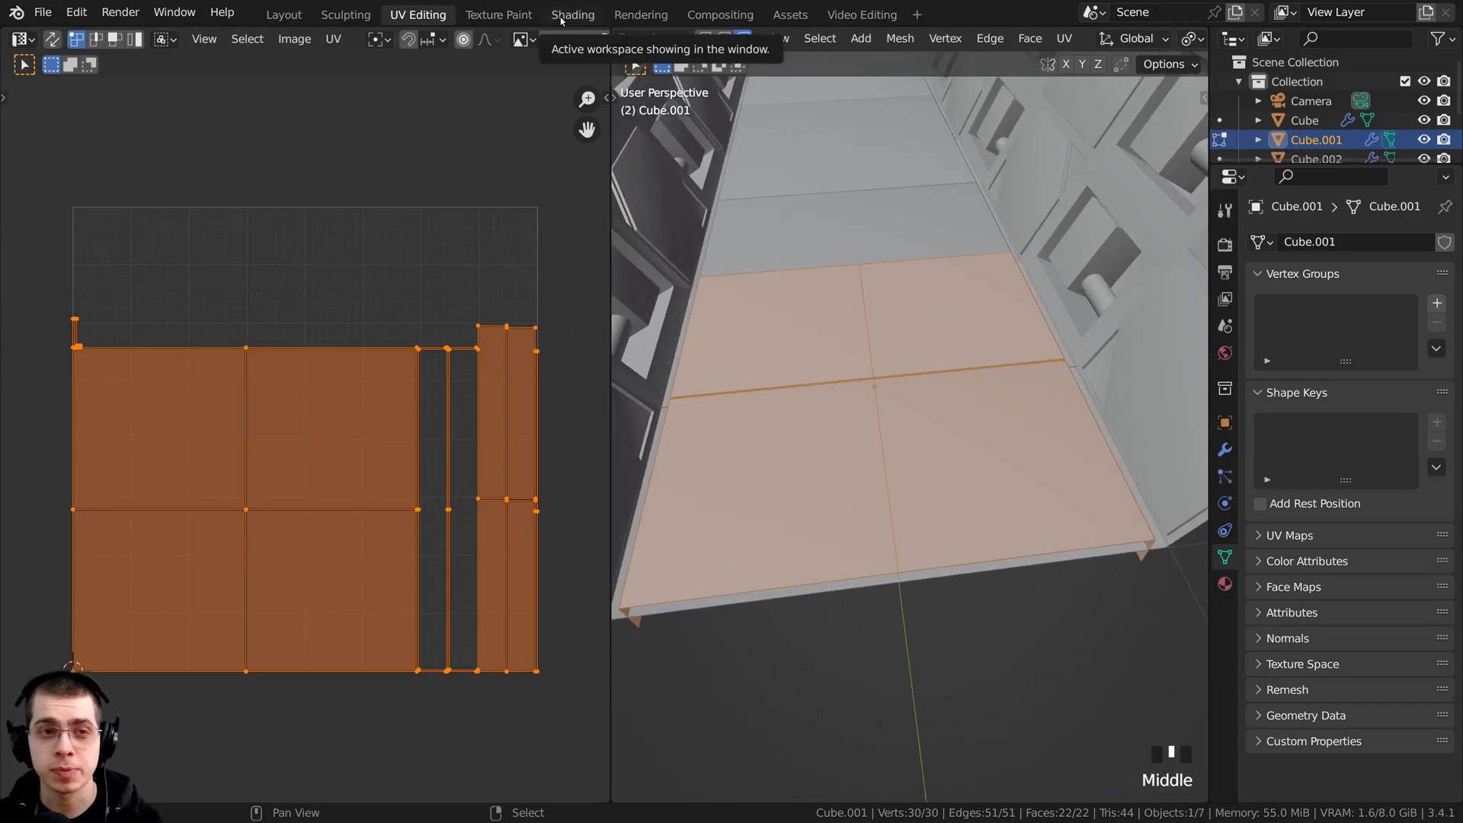
In the Shading workspace, create a new material named Floor for the corridor floor
click(573, 14)
middle_drag(328, 350, 336, 419)
click(991, 39)
scroll(259, 506, up, 6)
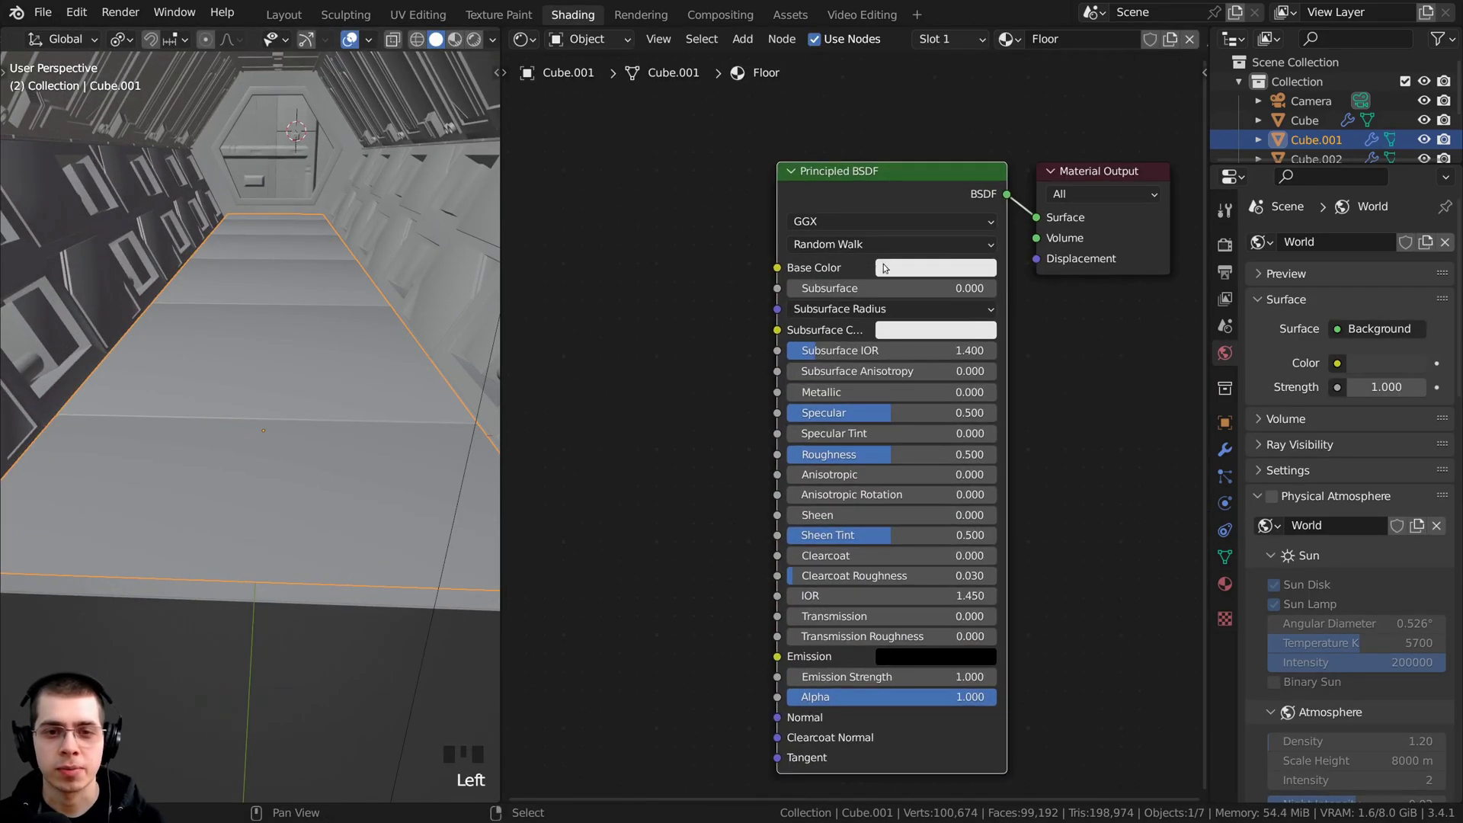
Set the Floor material's Base Color to a medium grey, Metallic to 1.000 and Roughness to 0.350
click(899, 267)
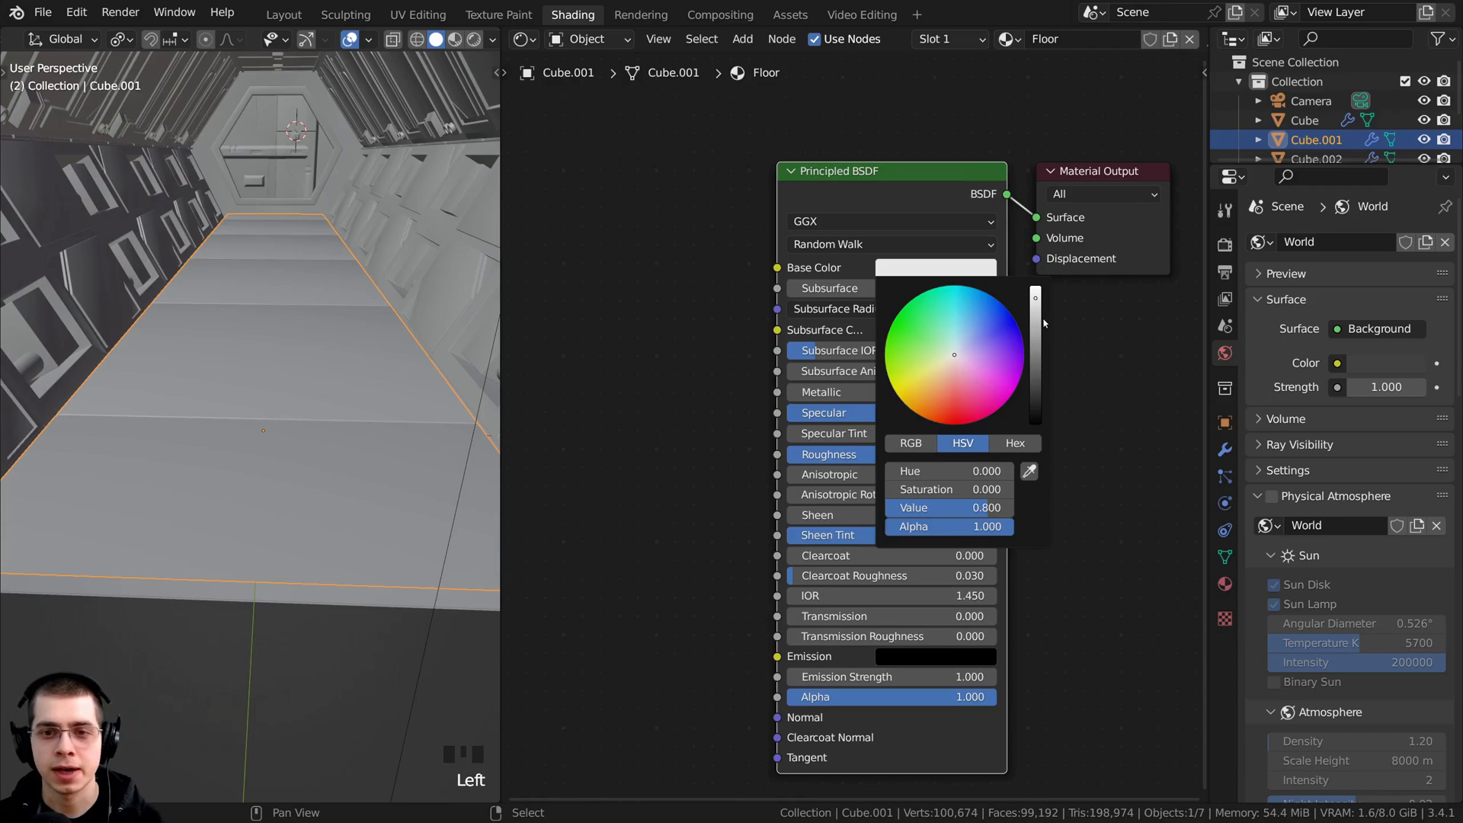
drag(1044, 323, 1036, 360)
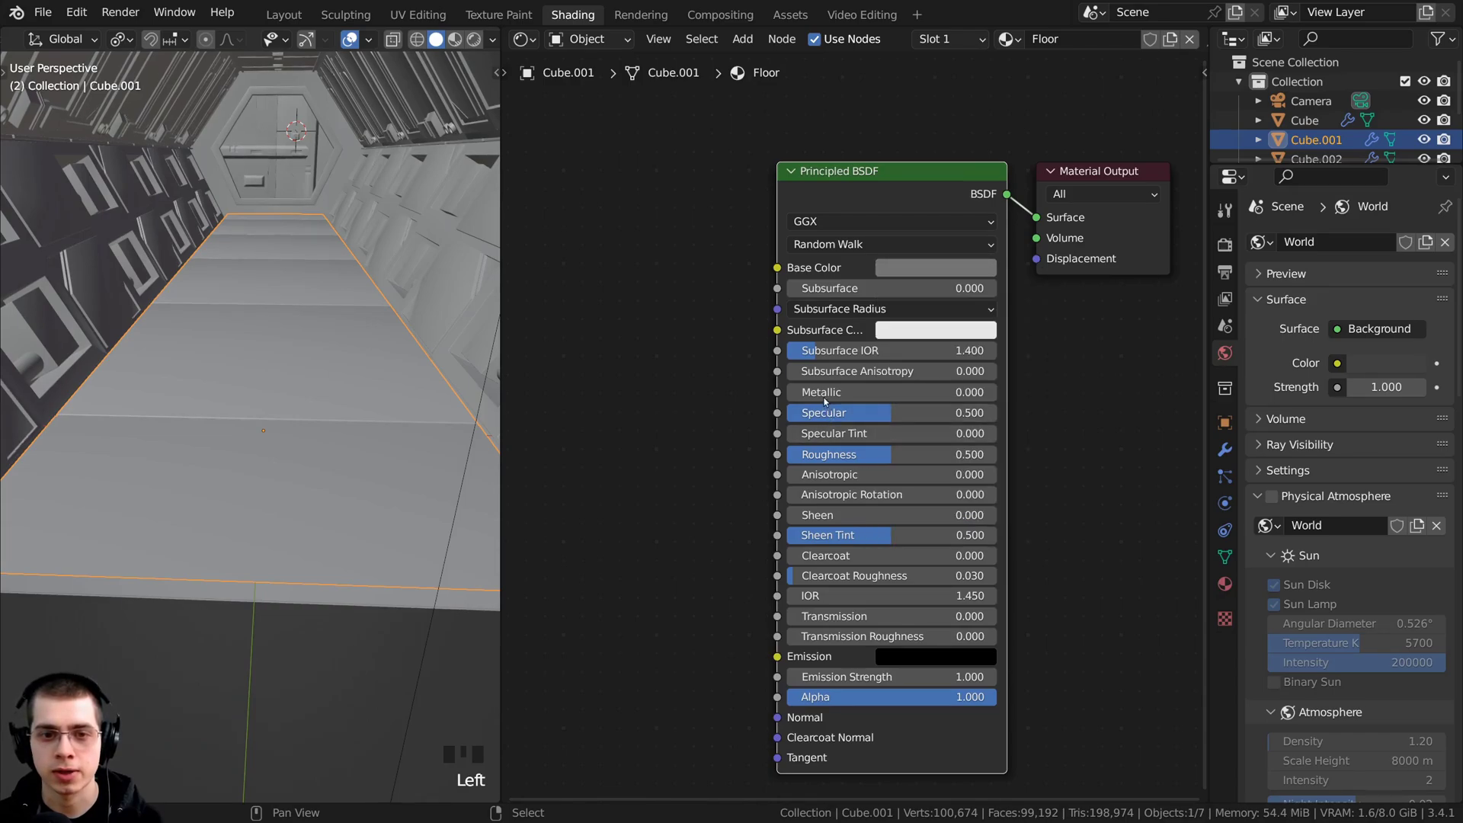
drag(827, 394, 1044, 394)
middle_drag(826, 314, 882, 295)
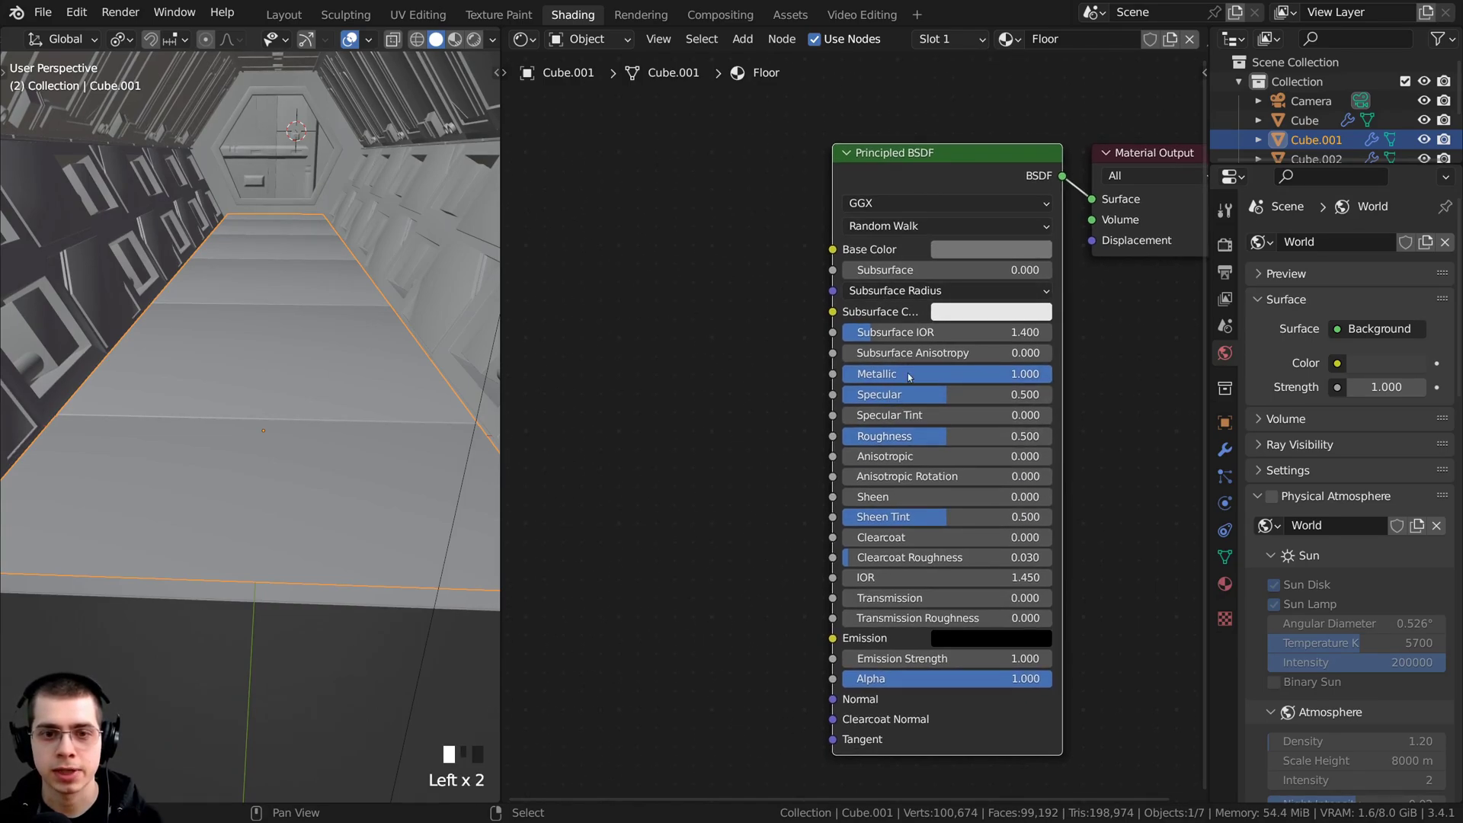
drag(915, 154, 883, 154)
drag(896, 440, 865, 439)
Add an Image Texture node in the free space beside the Principled BSDF of the Floor material
middle_drag(842, 245, 882, 243)
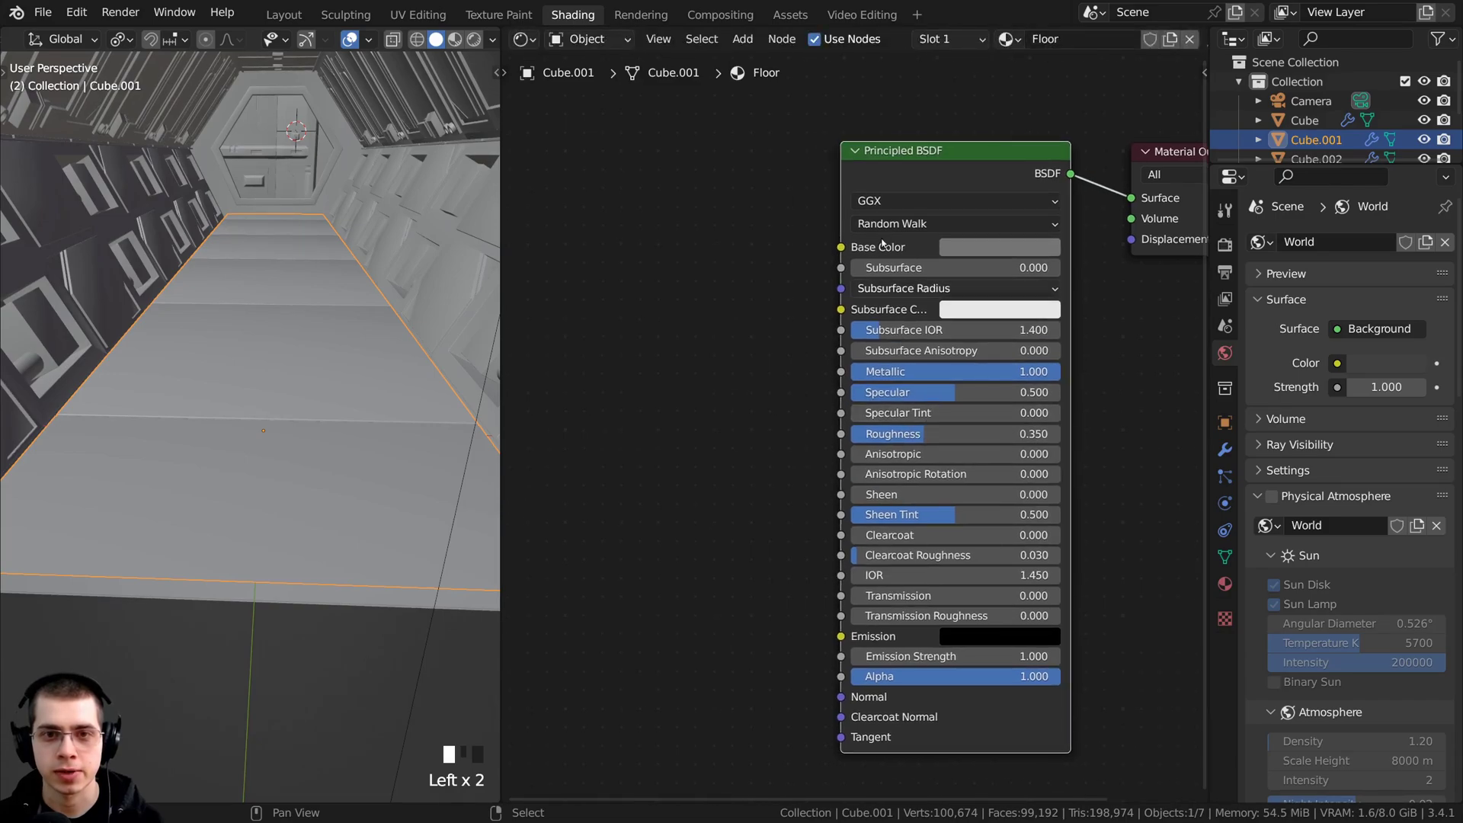
drag(919, 188, 943, 188)
middle_drag(868, 245, 939, 240)
middle_drag(353, 323, 383, 332)
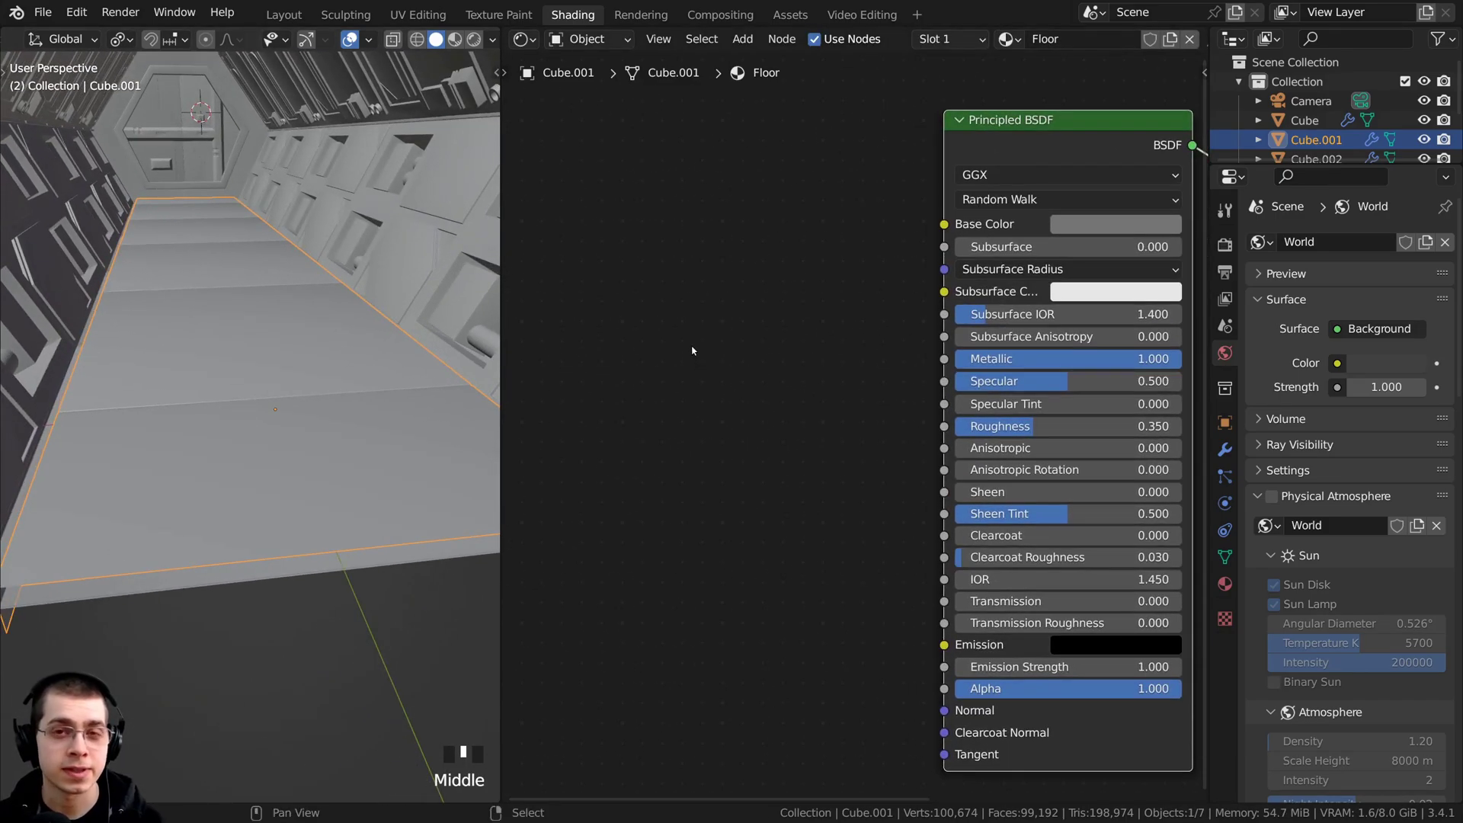
key(shift+a)
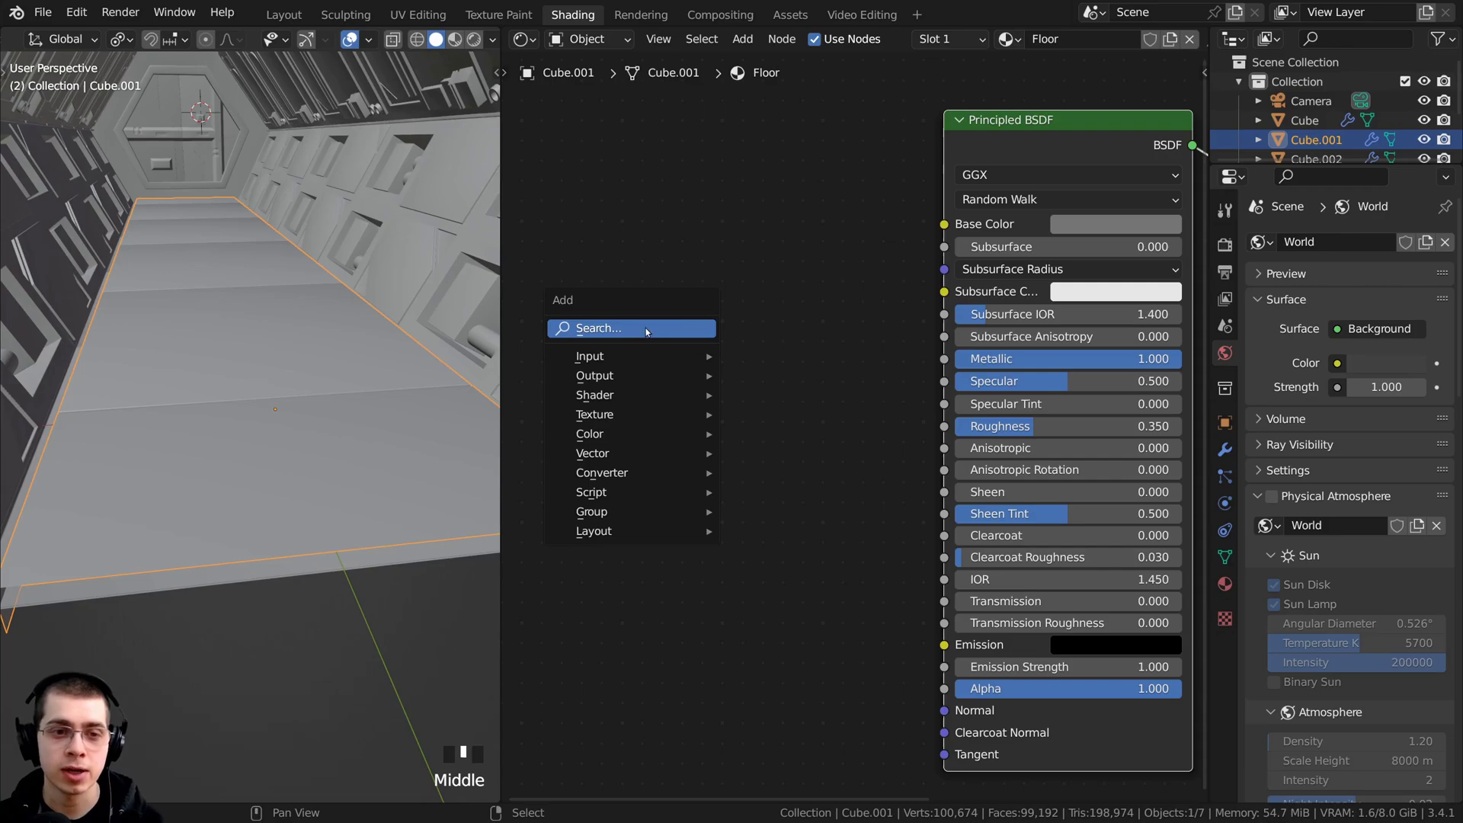
click(647, 330)
text(ima)
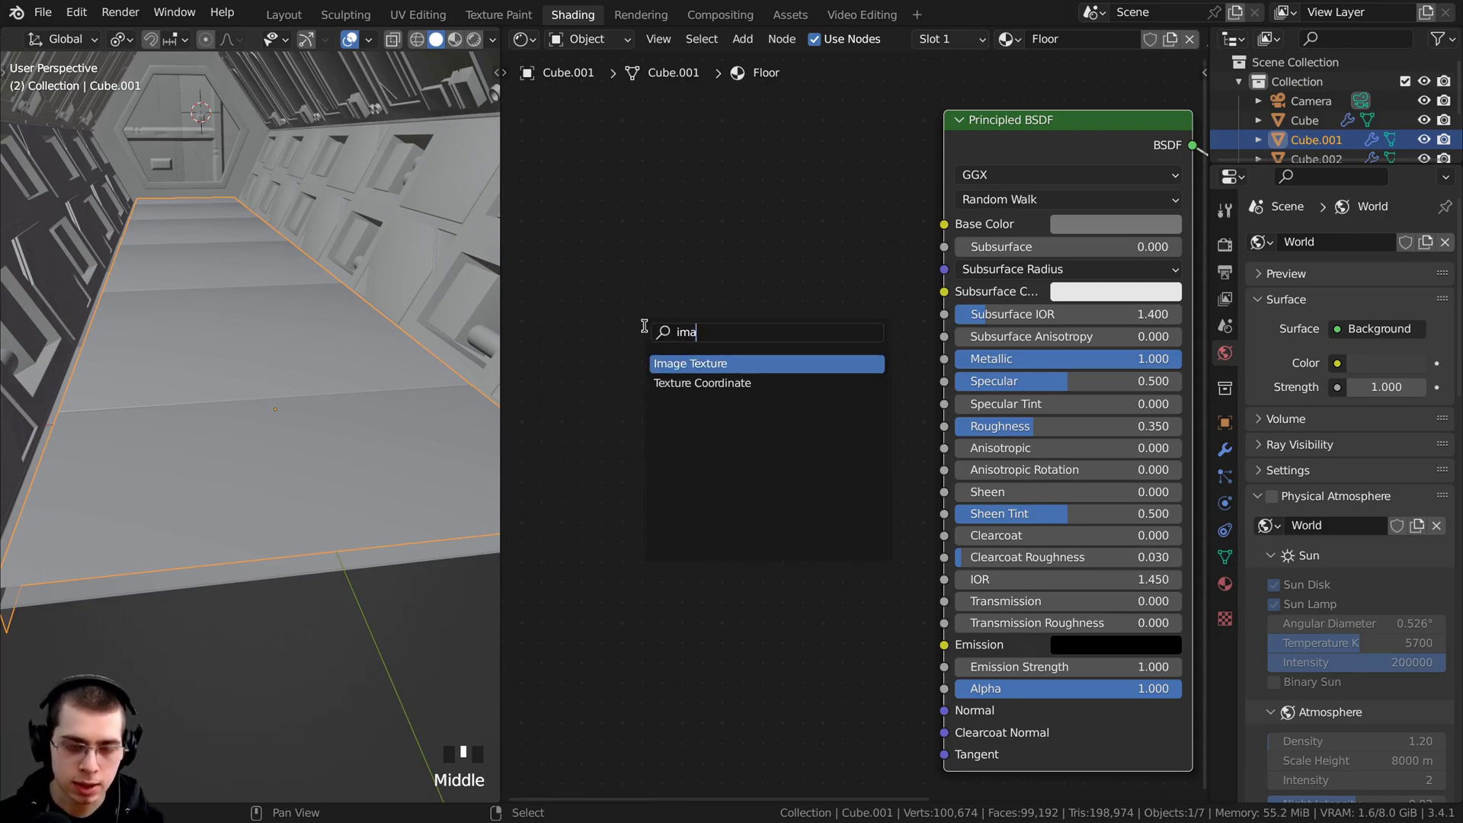
click(697, 368)
scroll(837, 330, up, 2)
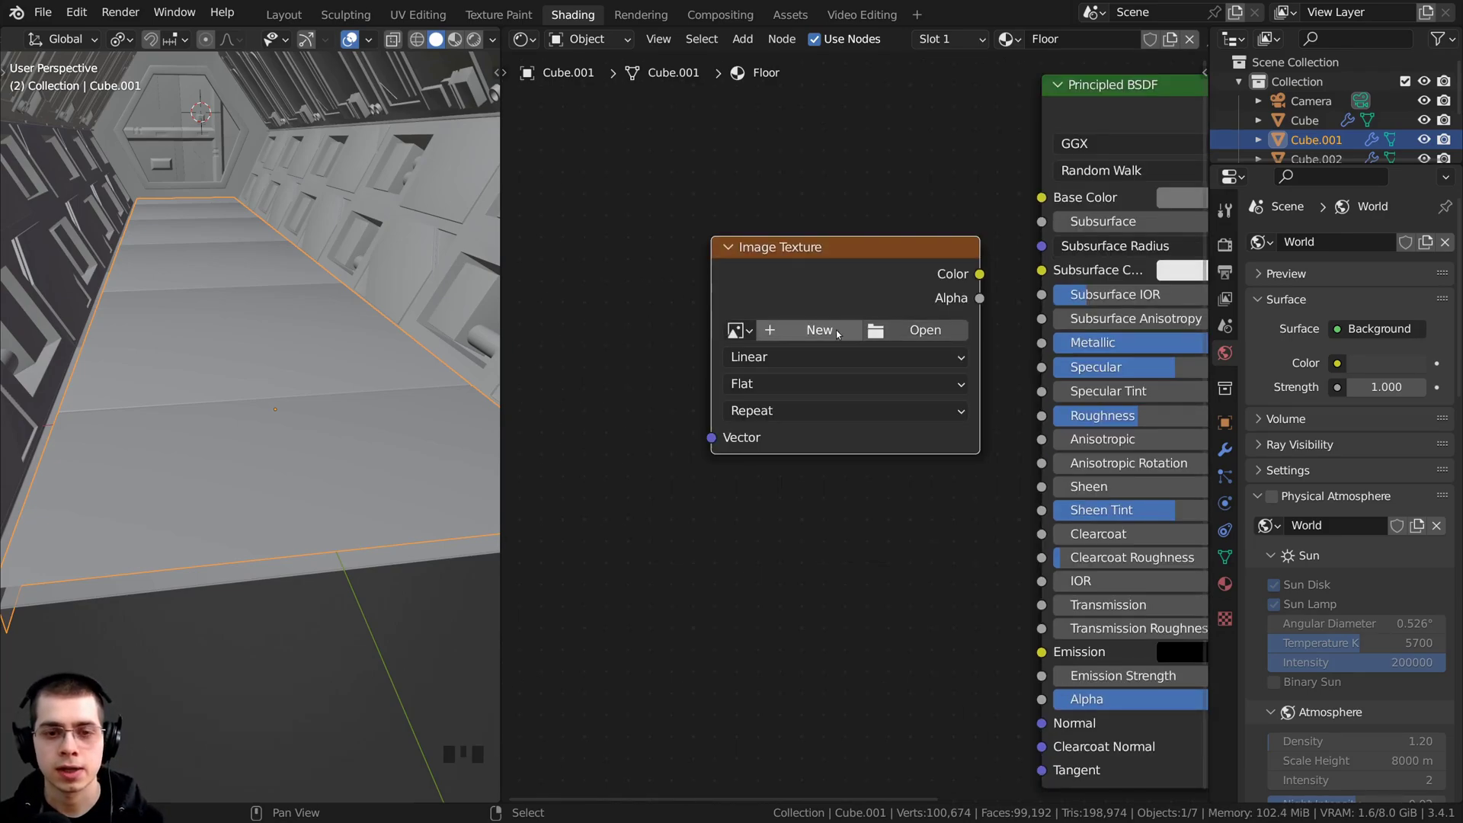
Start a new image for the Image Texture node, named Floor Bump, with width and height of 4096 px
click(836, 331)
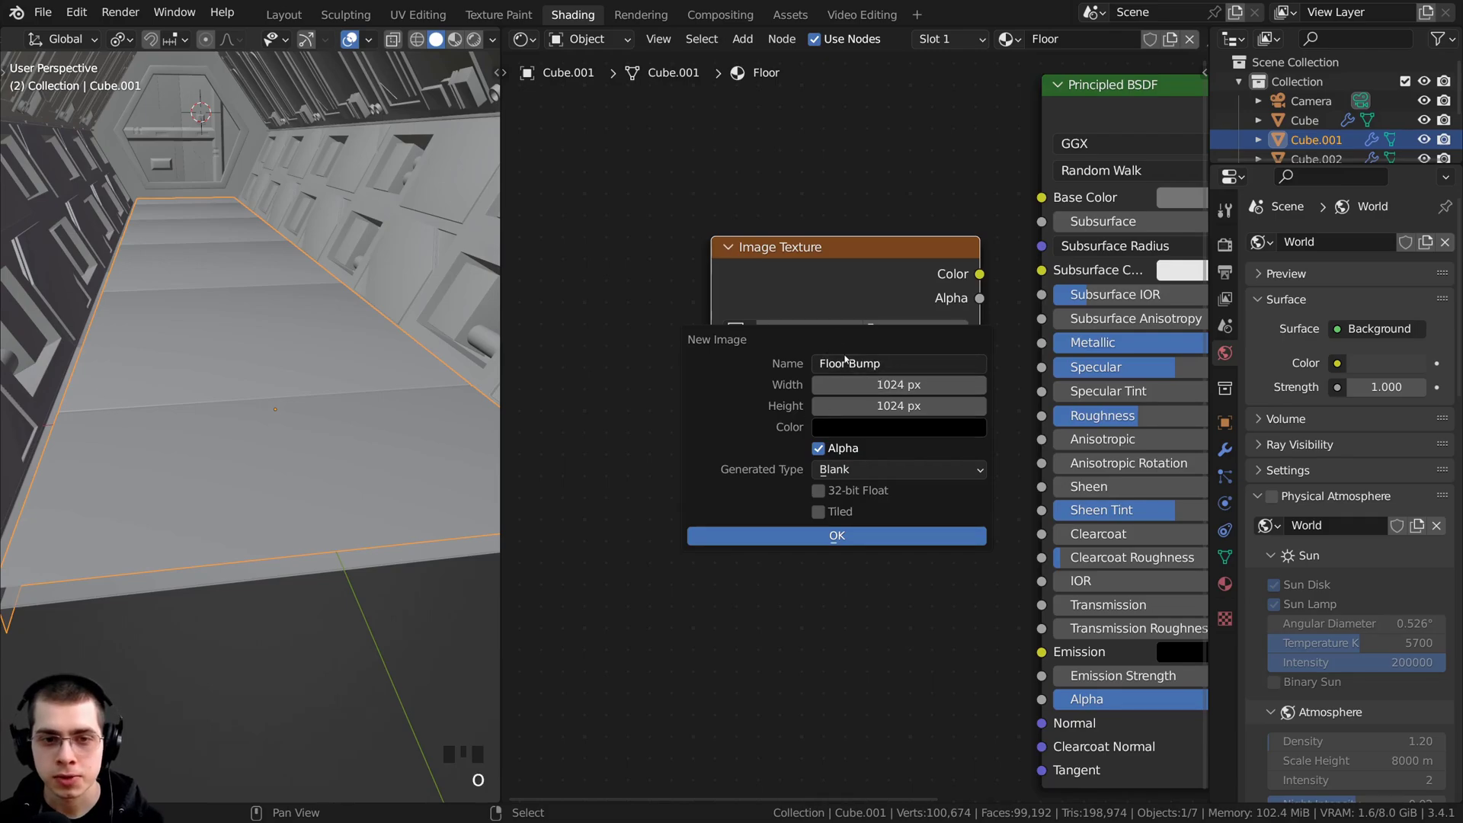
drag(915, 390, 915, 409)
text(4096)
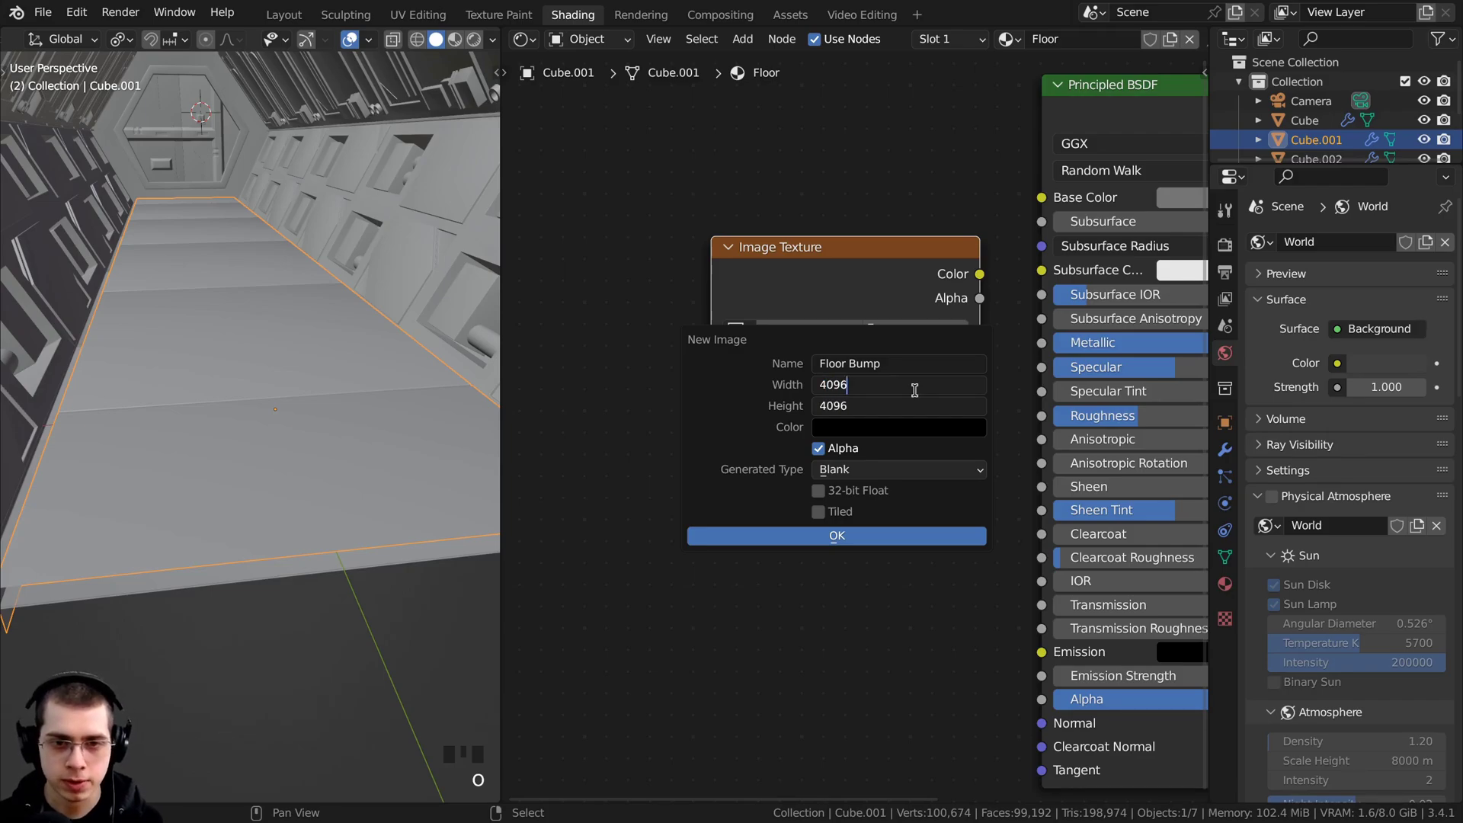
key(Return)
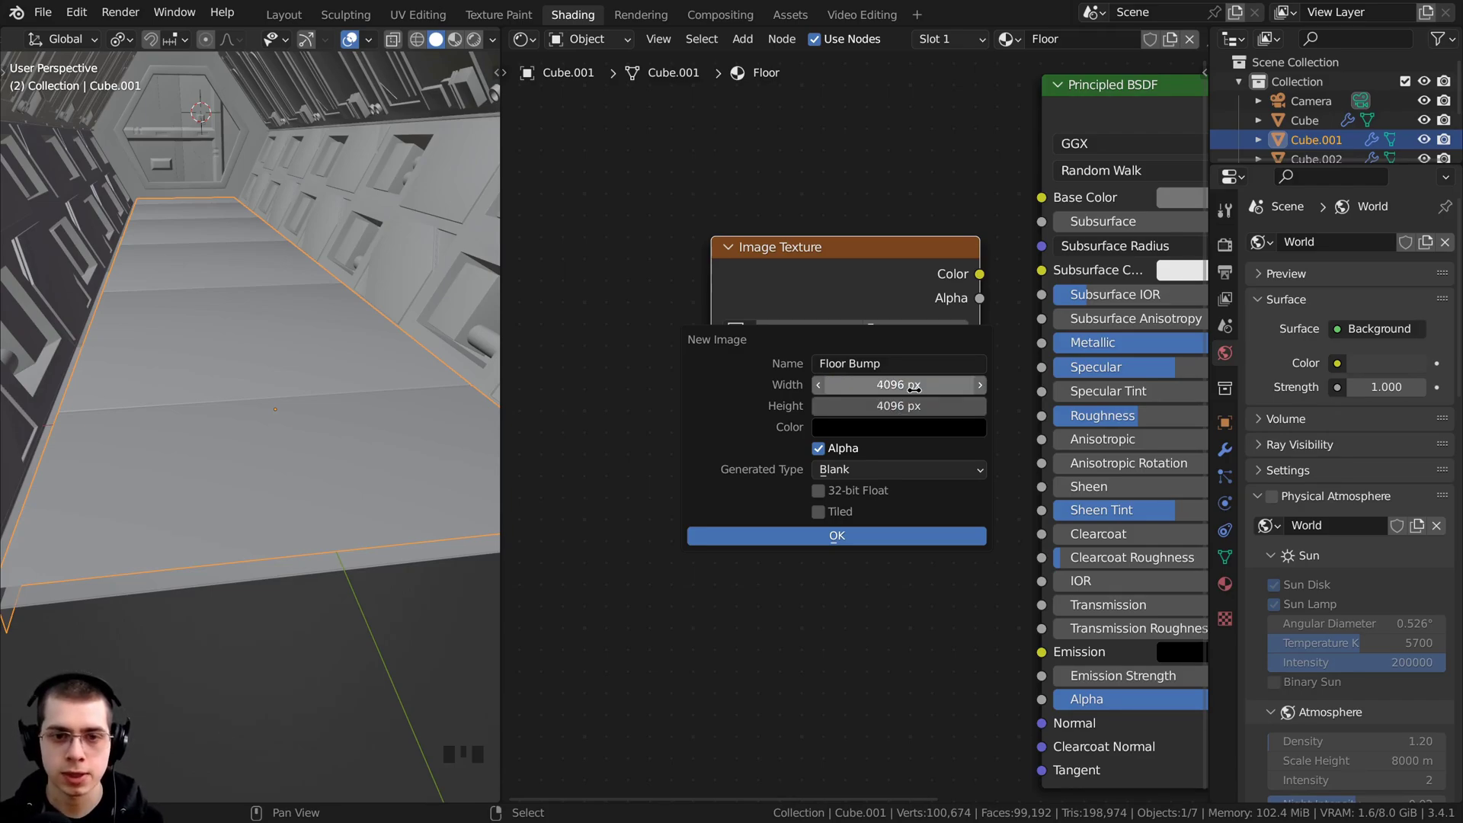
Set the new image's fill colour to 0.5 grey in RGB and enable 32-bit Float
click(829, 435)
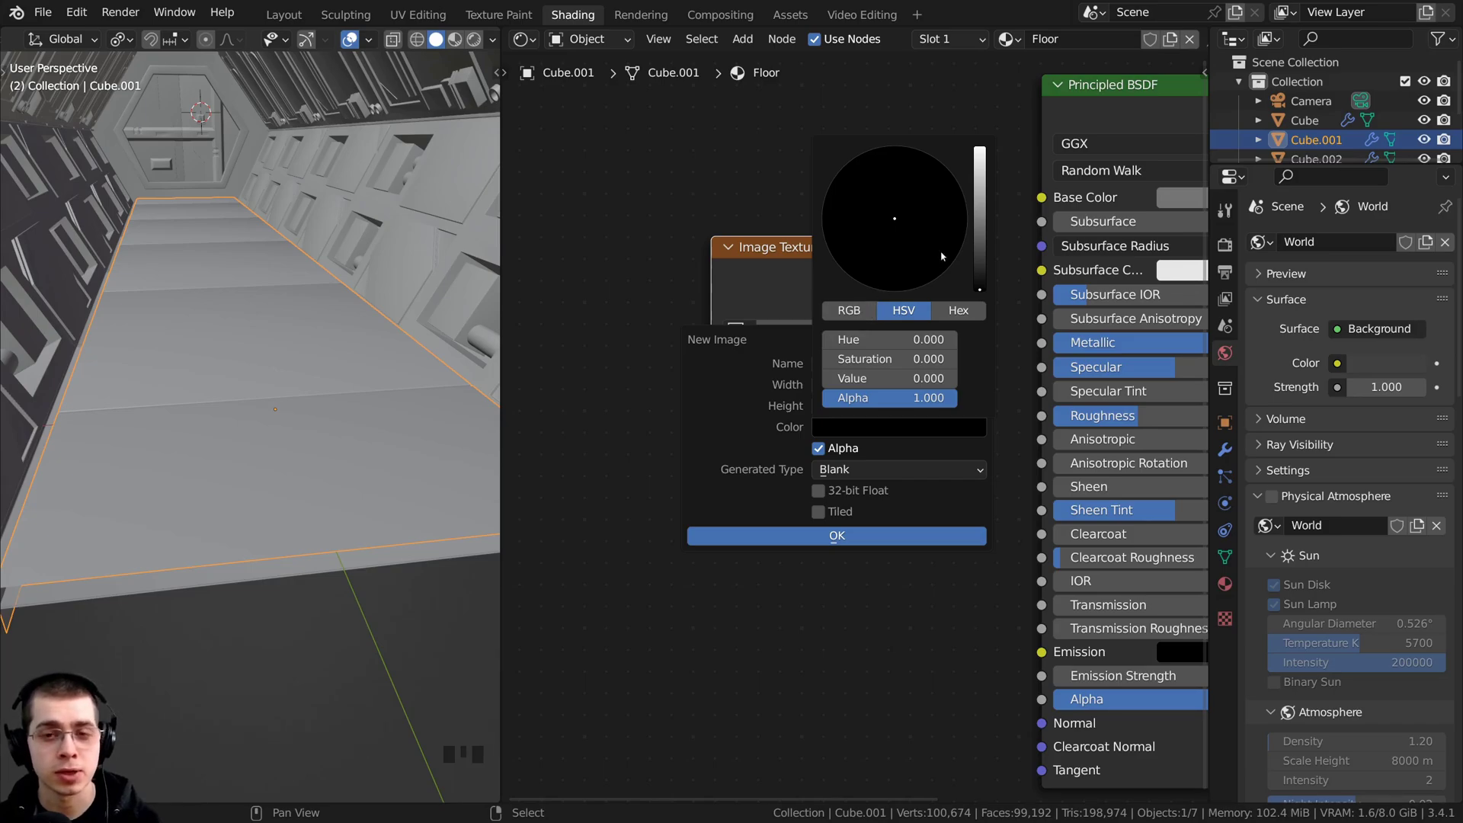
mouse_move(984, 217)
mouse_down()
mouse_move(981, 153)
mouse_move(981, 273)
mouse_move(981, 223)
mouse_up()
click(849, 310)
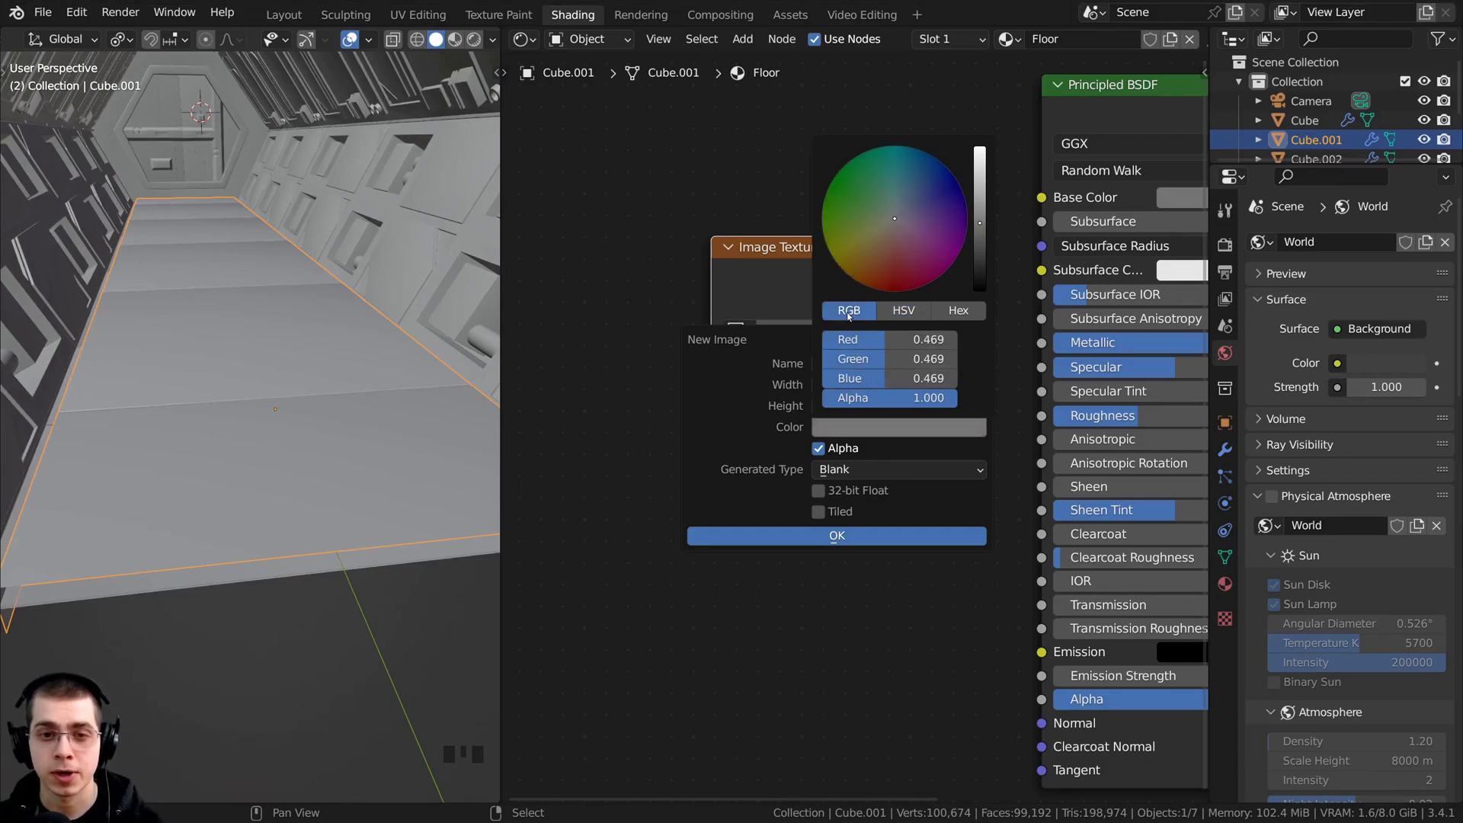
mouse_move(867, 340)
mouse_down()
mouse_move(868, 360)
mouse_move(868, 338)
mouse_up()
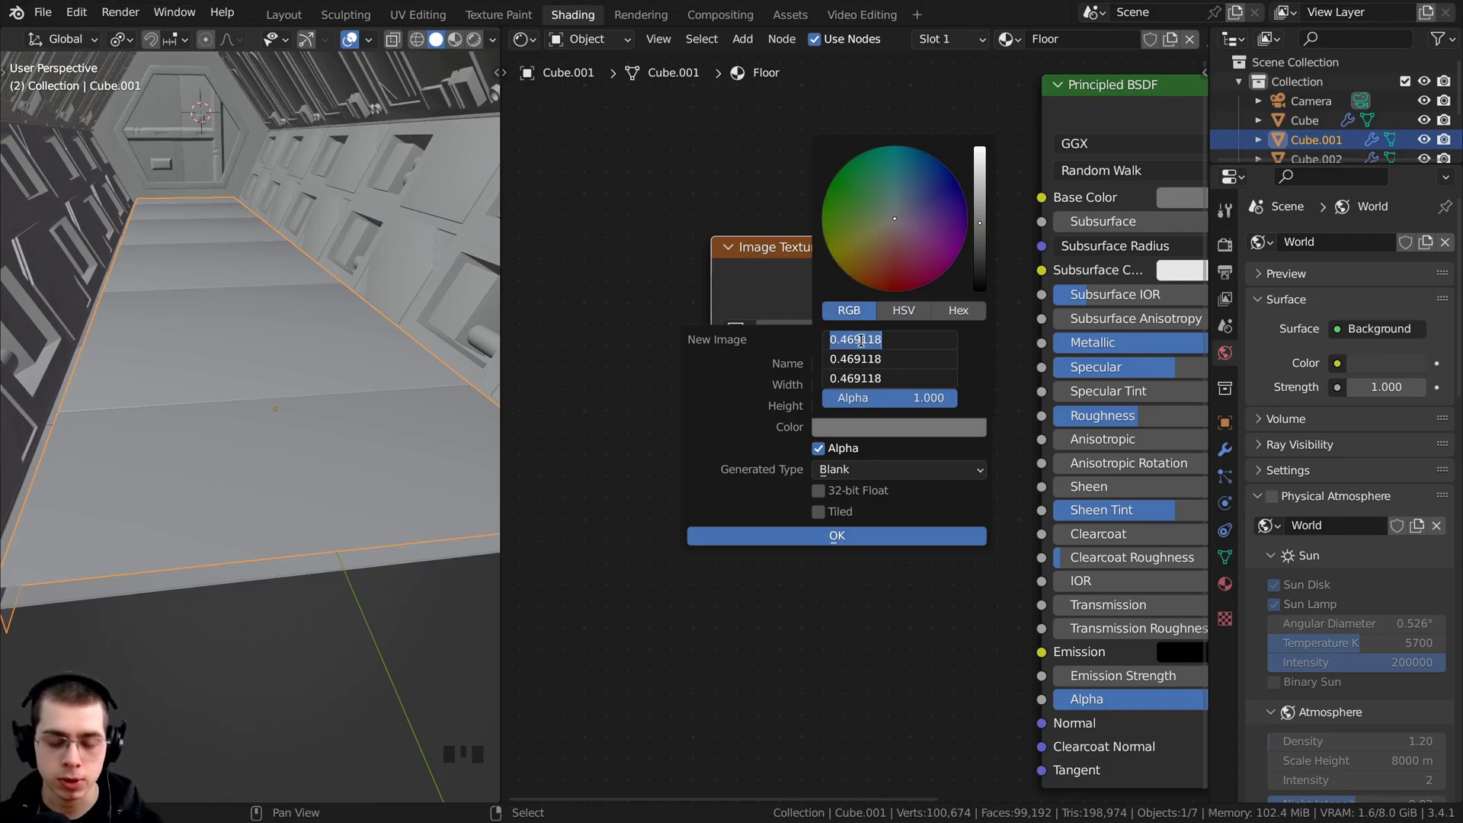
text(0.5)
key(Return)
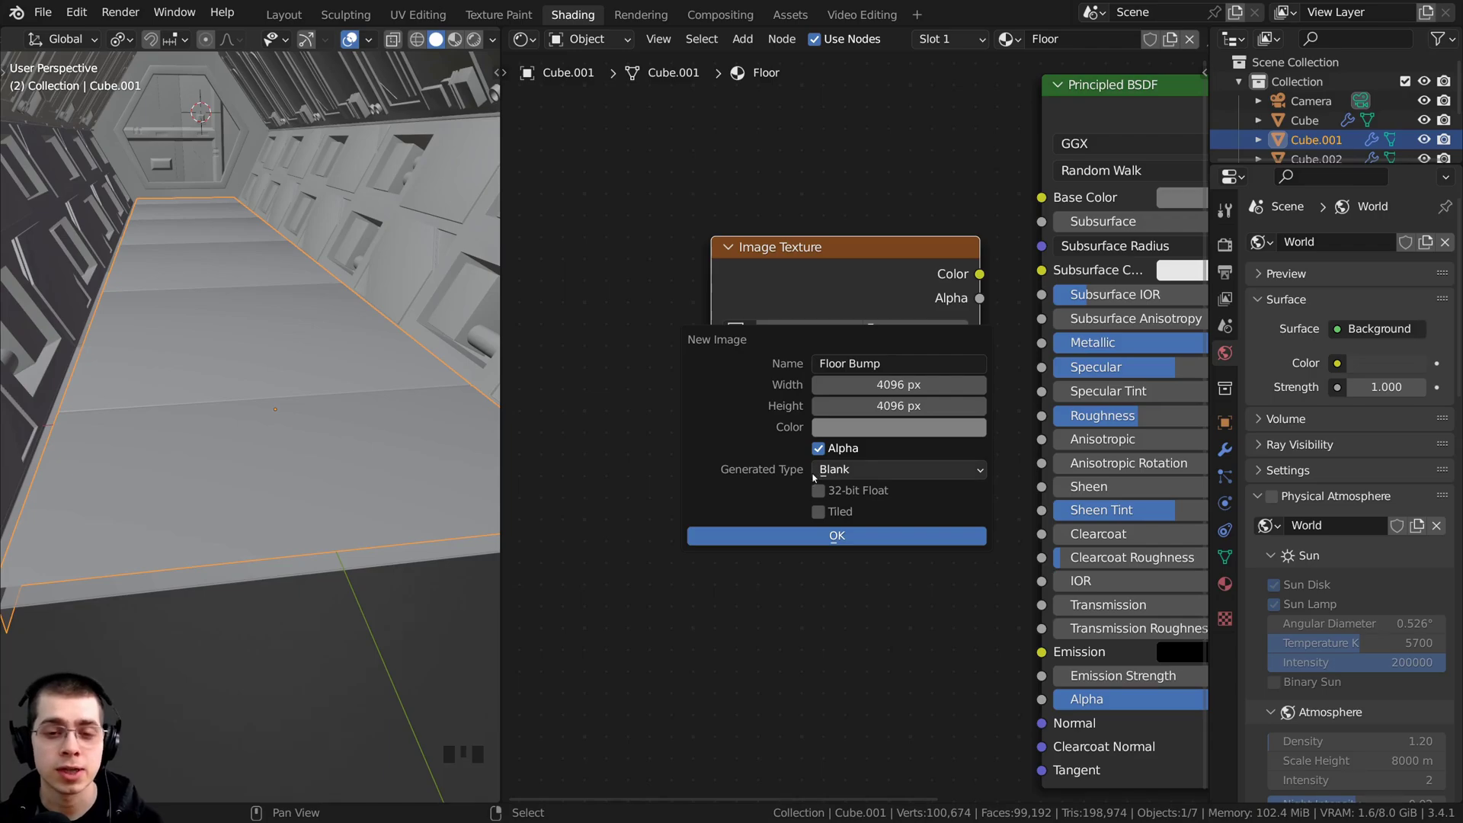
click(821, 490)
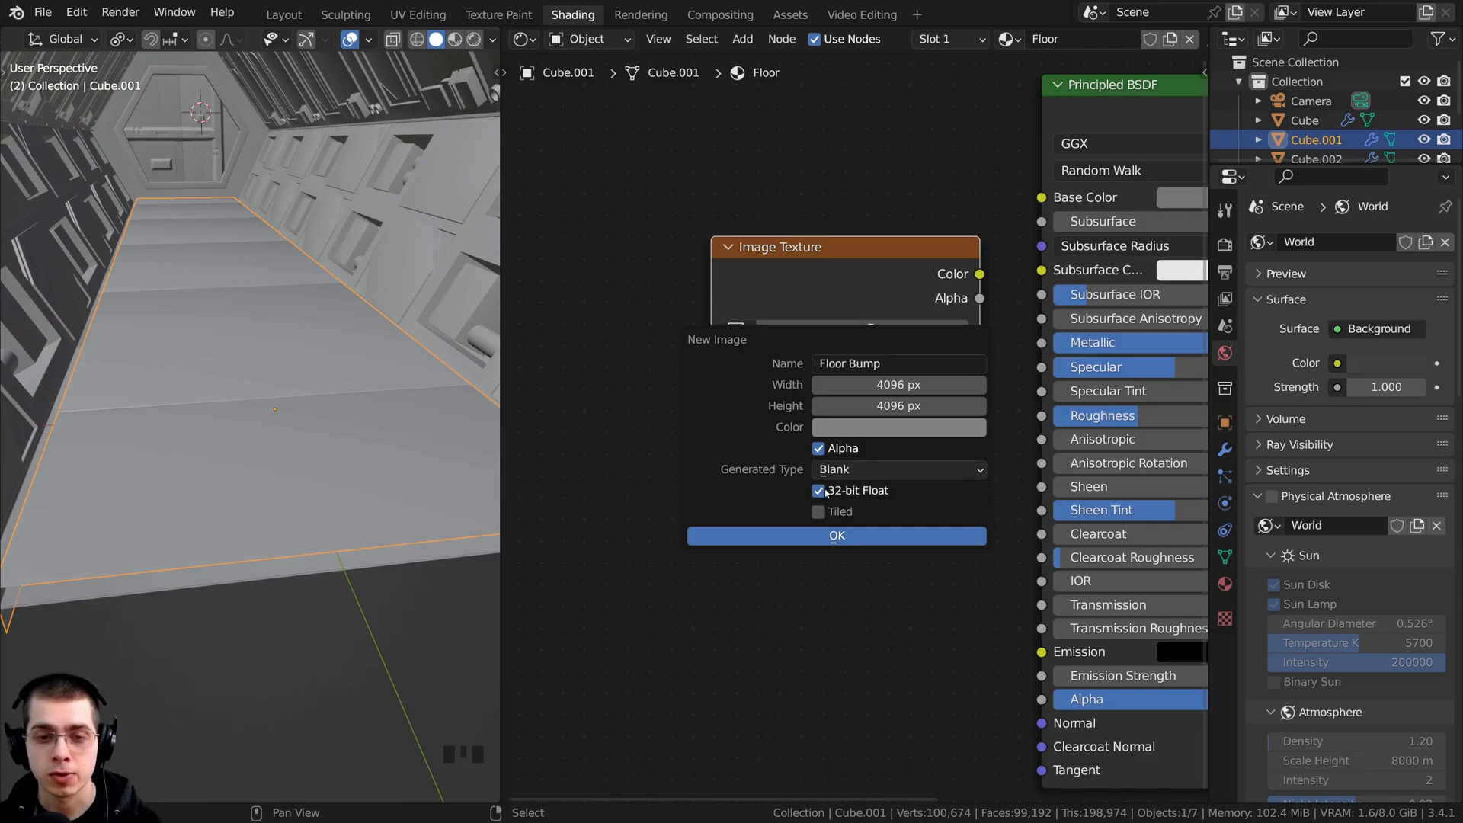
Create the Floor Bump image with the settings entered in the new image dialog
click(814, 535)
scroll(793, 264, down, 2)
scroll(793, 265, up, 1)
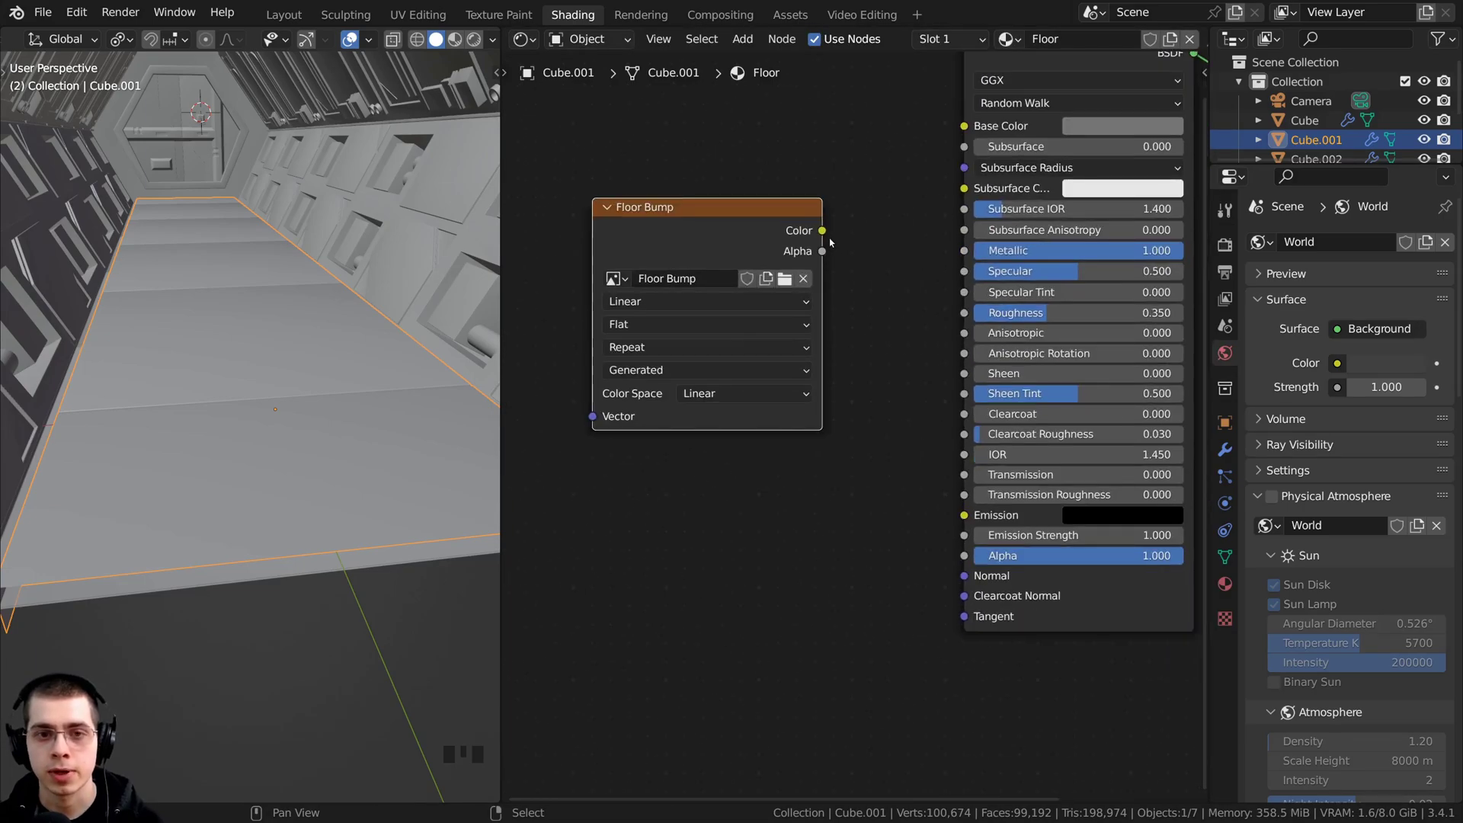
Add a Bump node between Floor Bump's Color output and the Principled BSDF's Normal input, feeding the colour into the Bump node's Height
drag(823, 230, 965, 575)
key(shift+a)
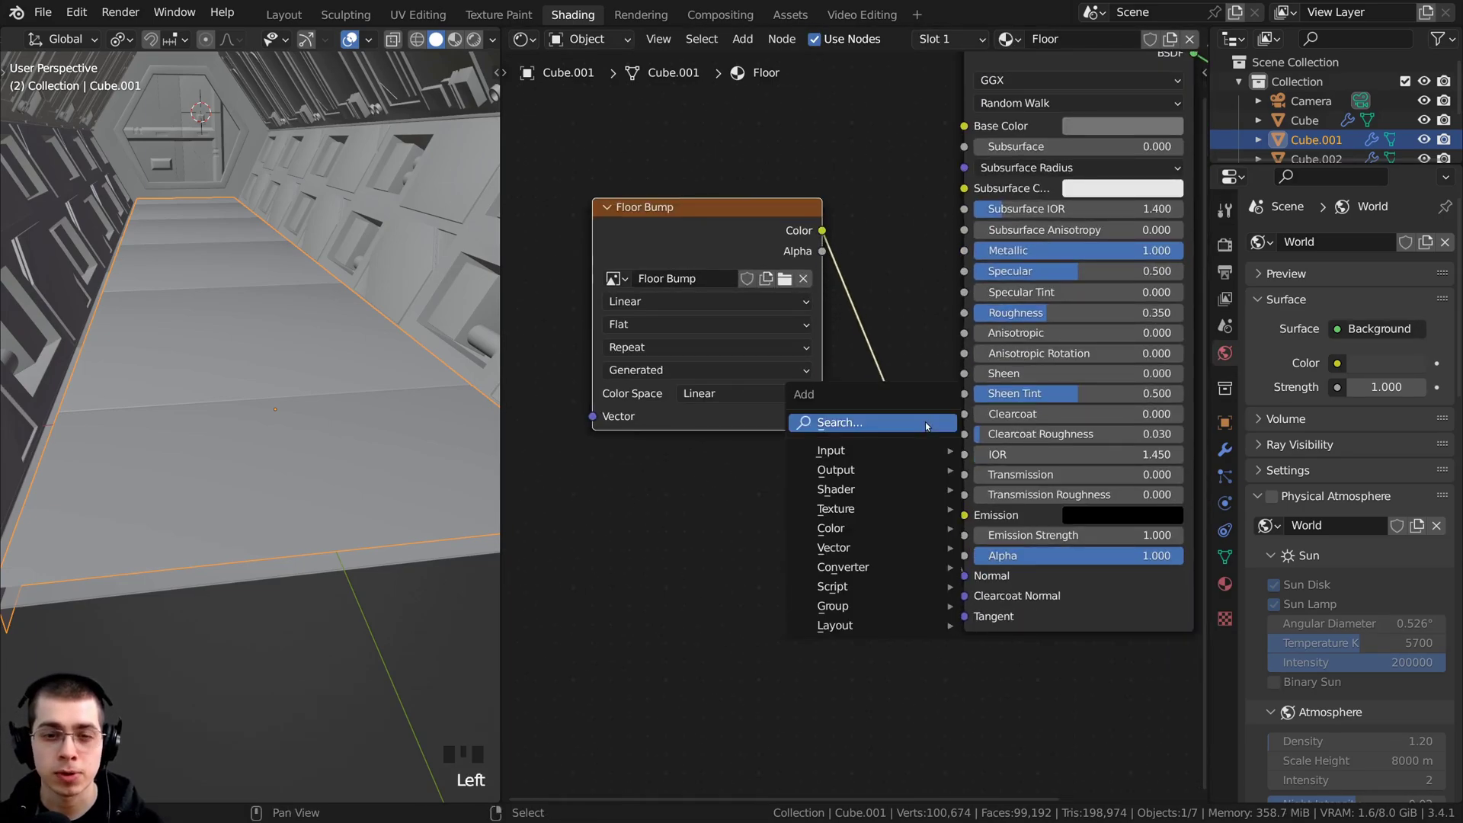
click(908, 412)
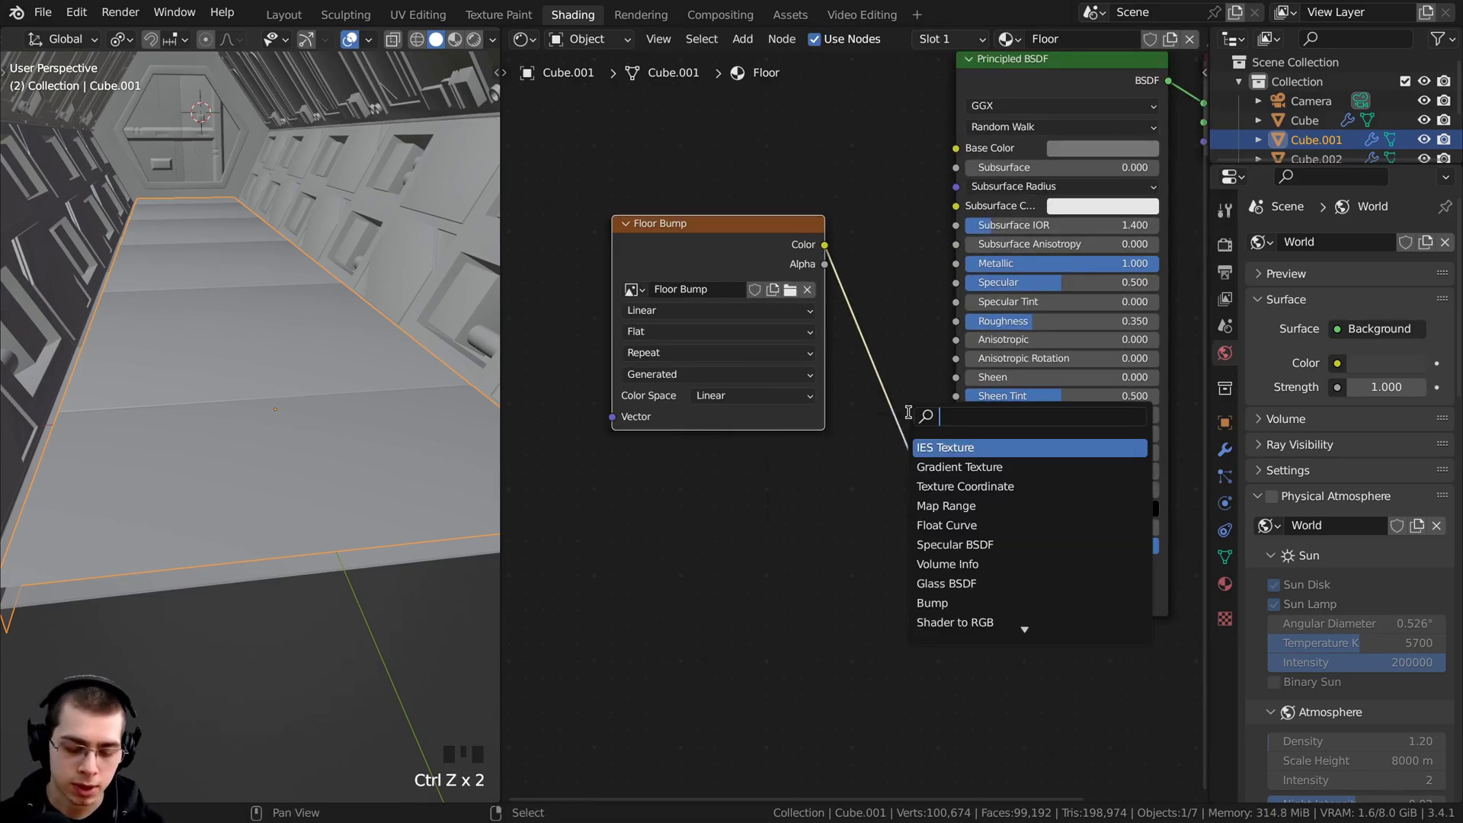
text(bump)
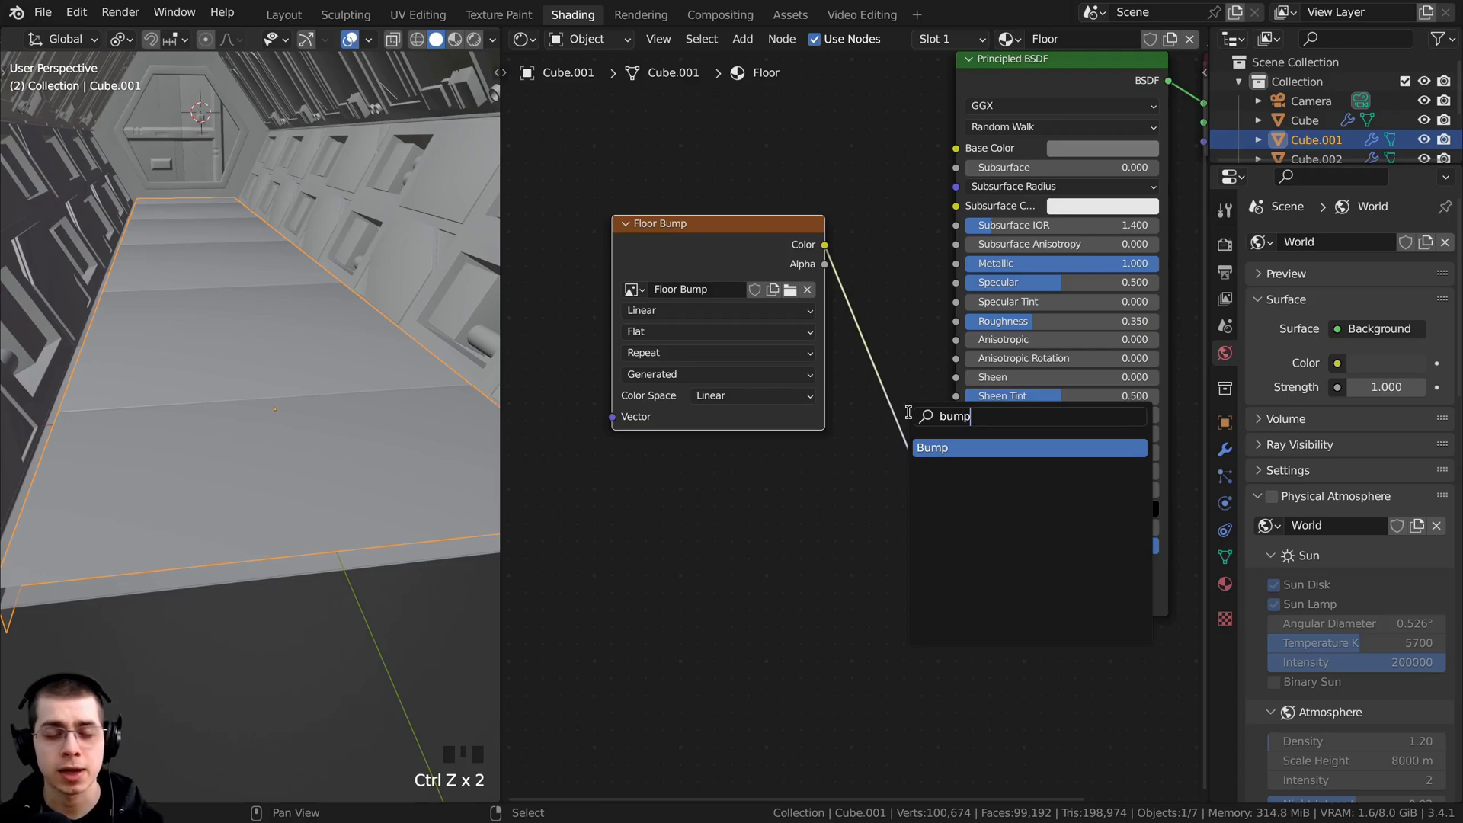
click(923, 447)
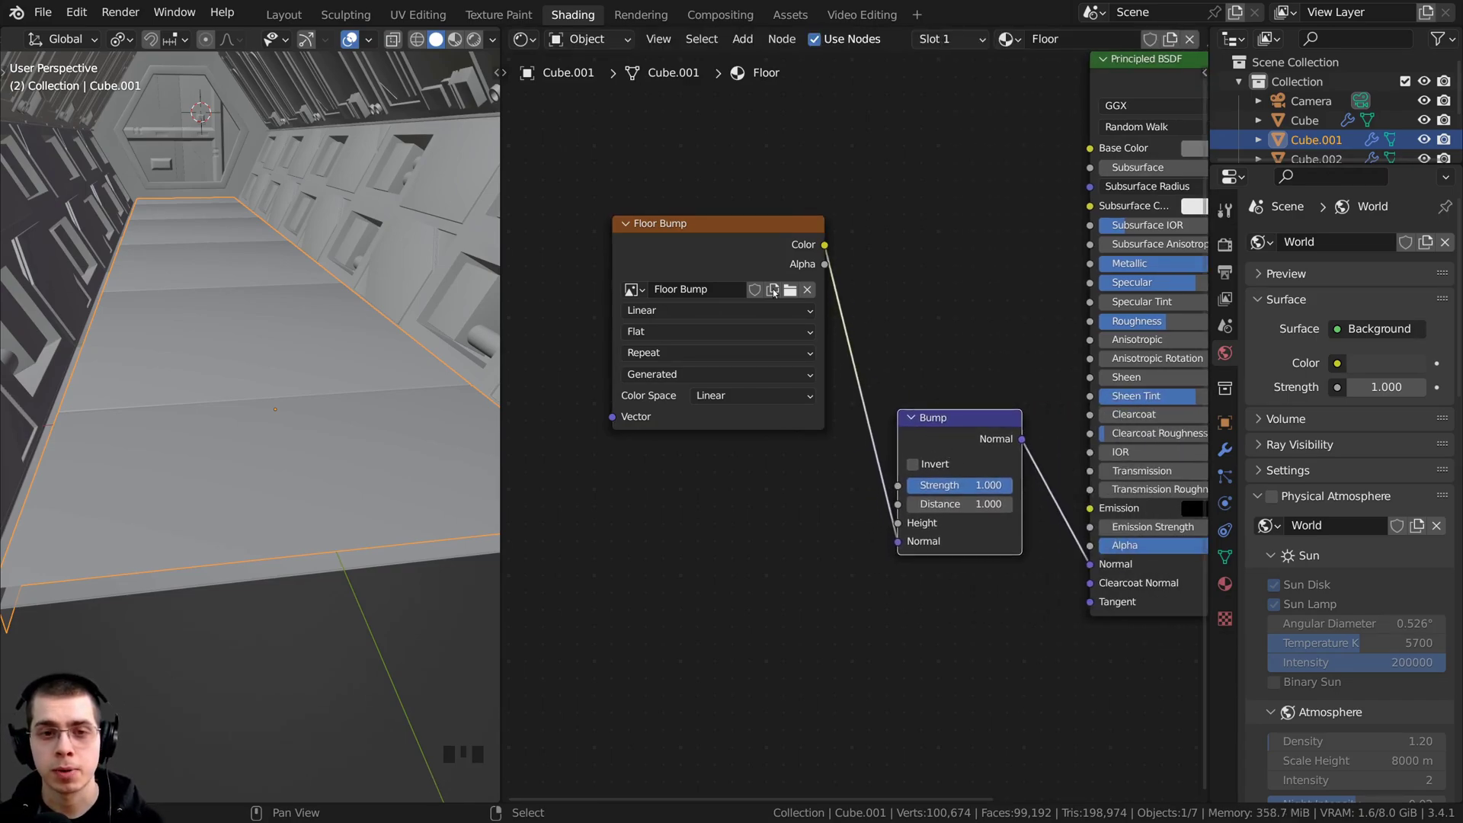
drag(899, 541, 898, 523)
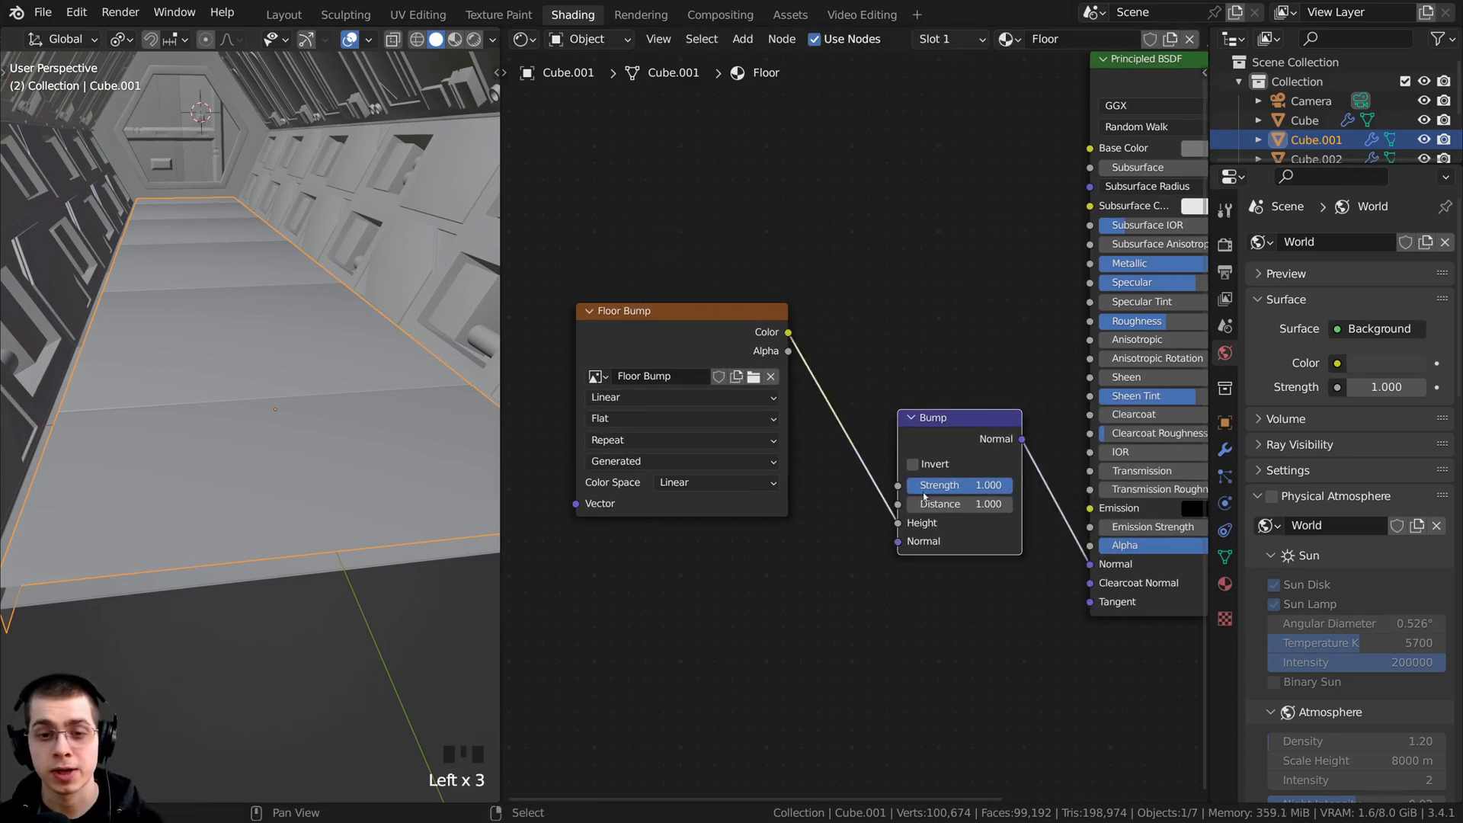
Arrange the Floor Bump and Bump nodes so they sit spaced apart before the Principled BSDF
drag(966, 453, 988, 516)
key(a)
drag(709, 340, 734, 362)
middle_drag(779, 437, 869, 380)
drag(851, 310, 862, 323)
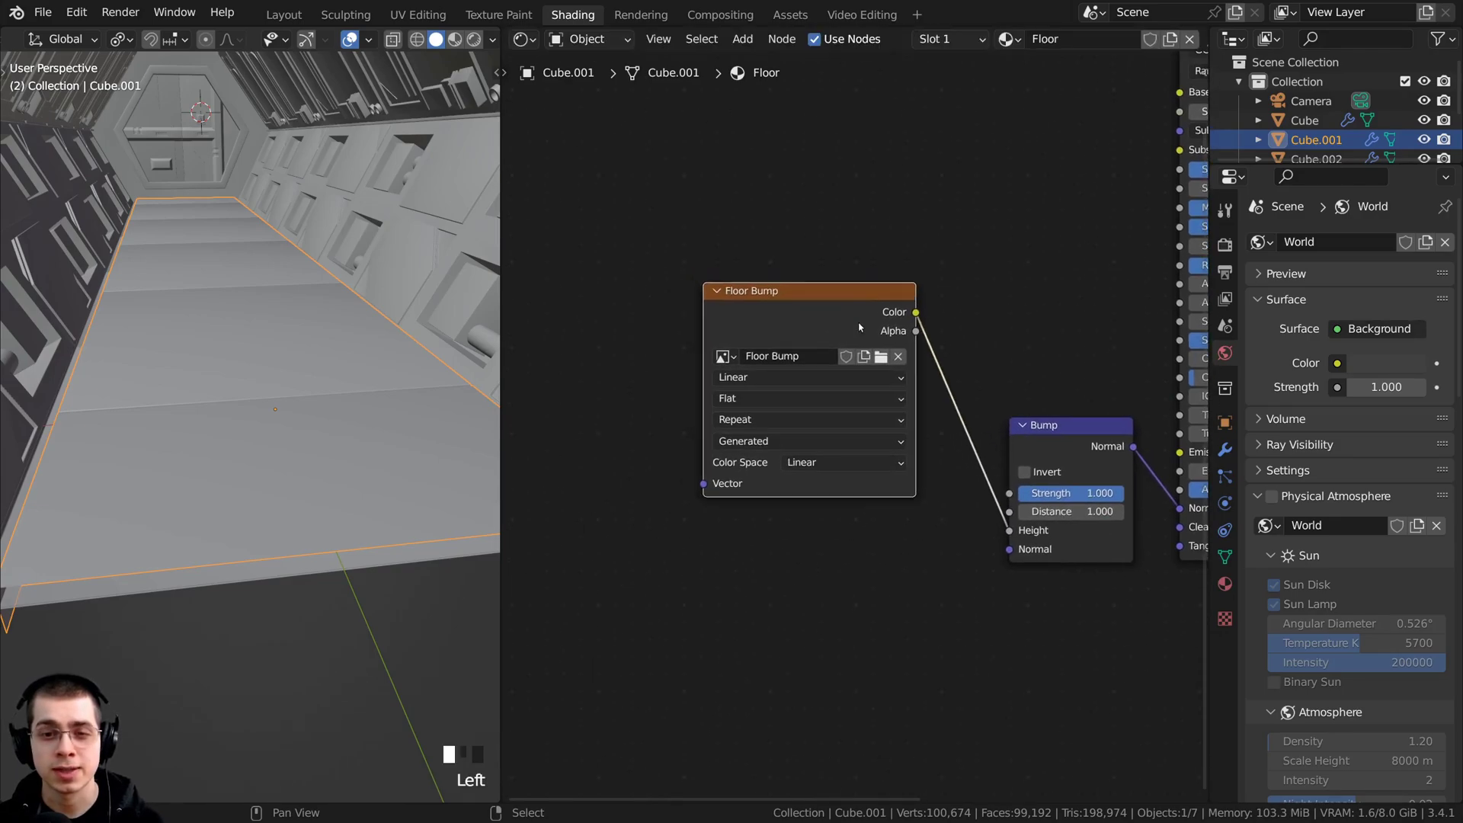
Set the Floor Bump image's Color Space to Non-Color and shift its node slightly
middle_drag(1195, 100, 1073, 167)
key(KP_Decimal)
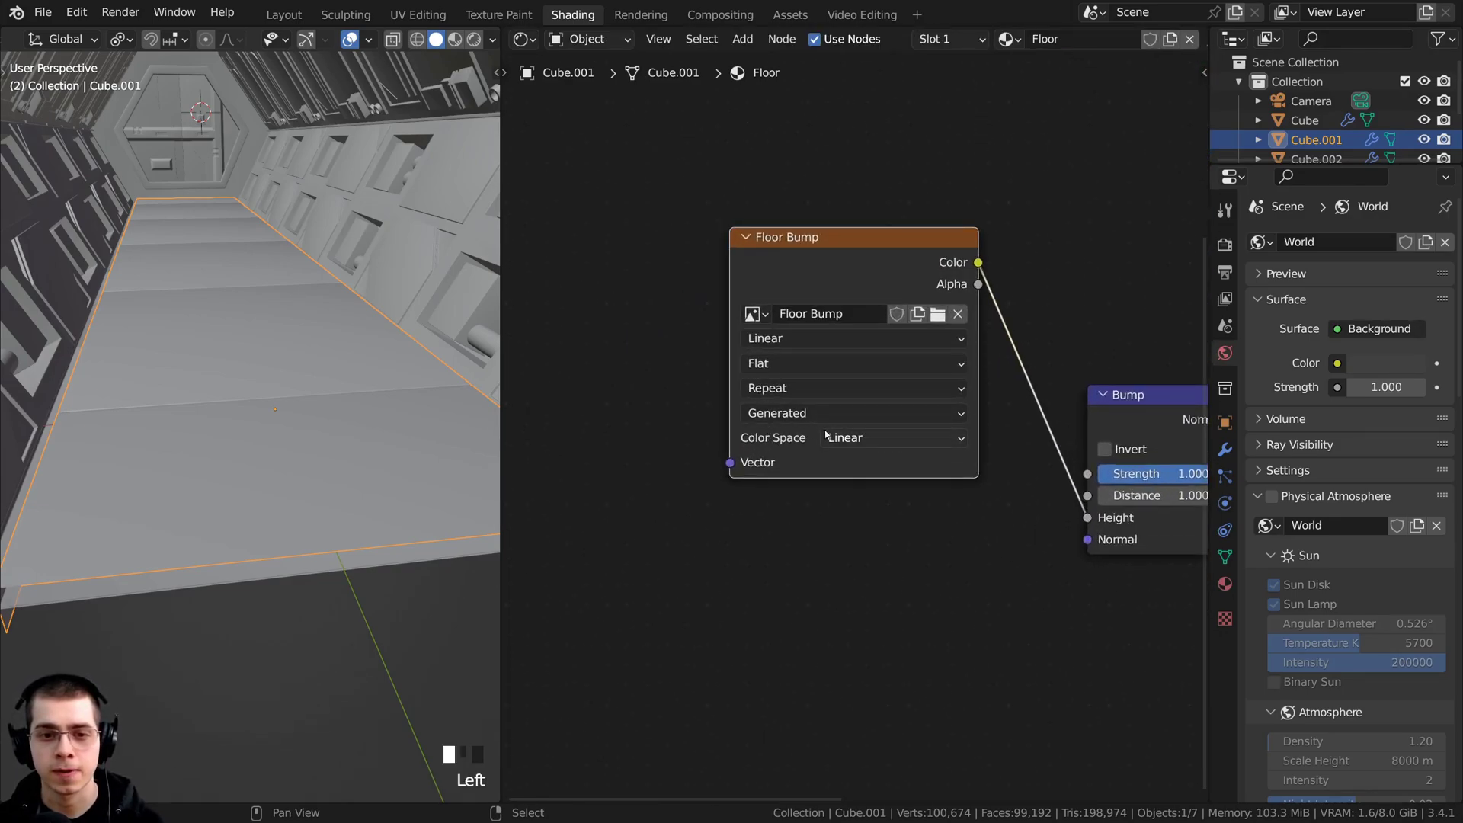
click(829, 437)
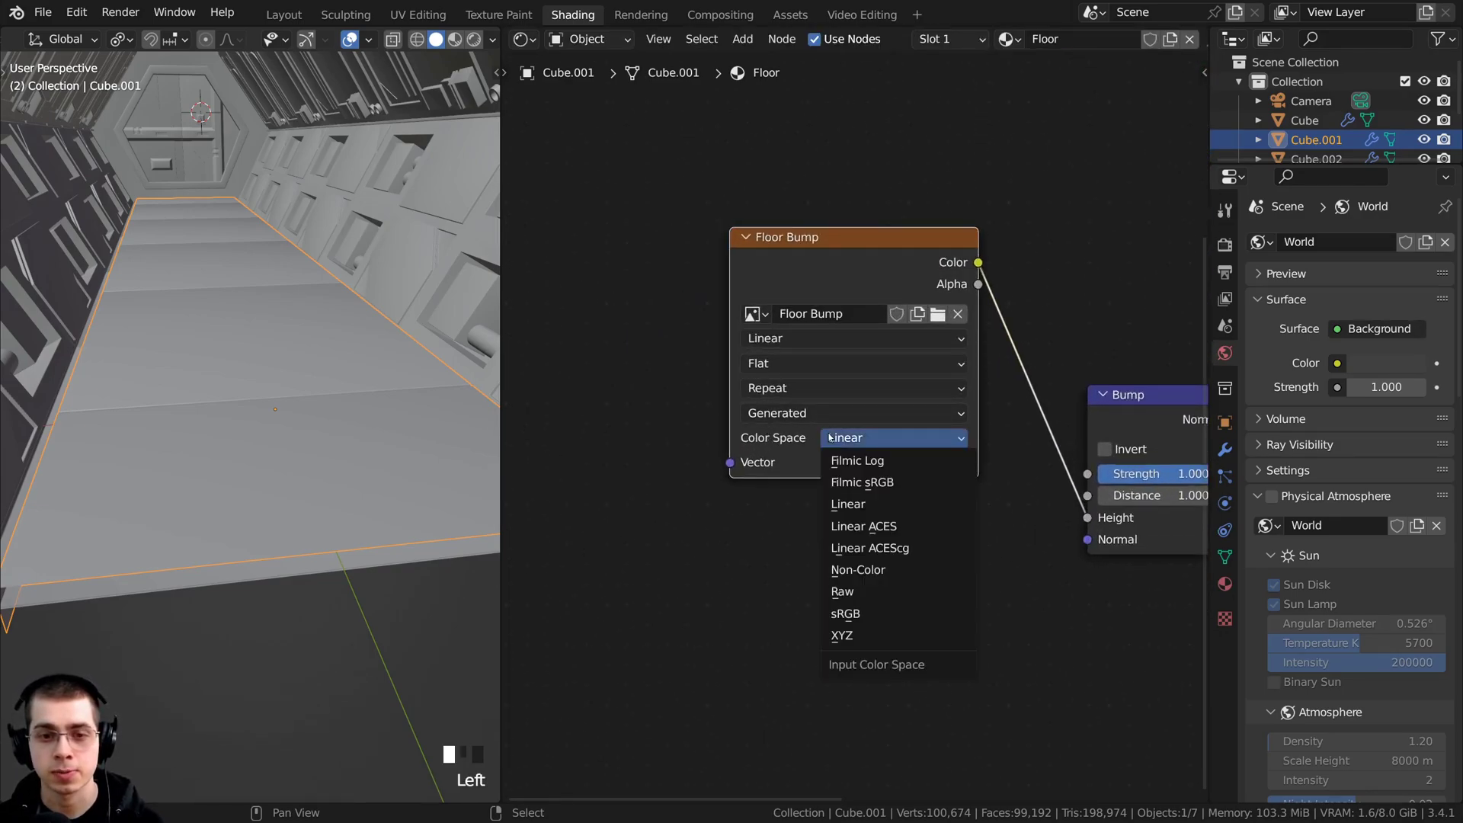
click(858, 570)
middle_drag(861, 288, 702, 285)
drag(702, 288, 724, 318)
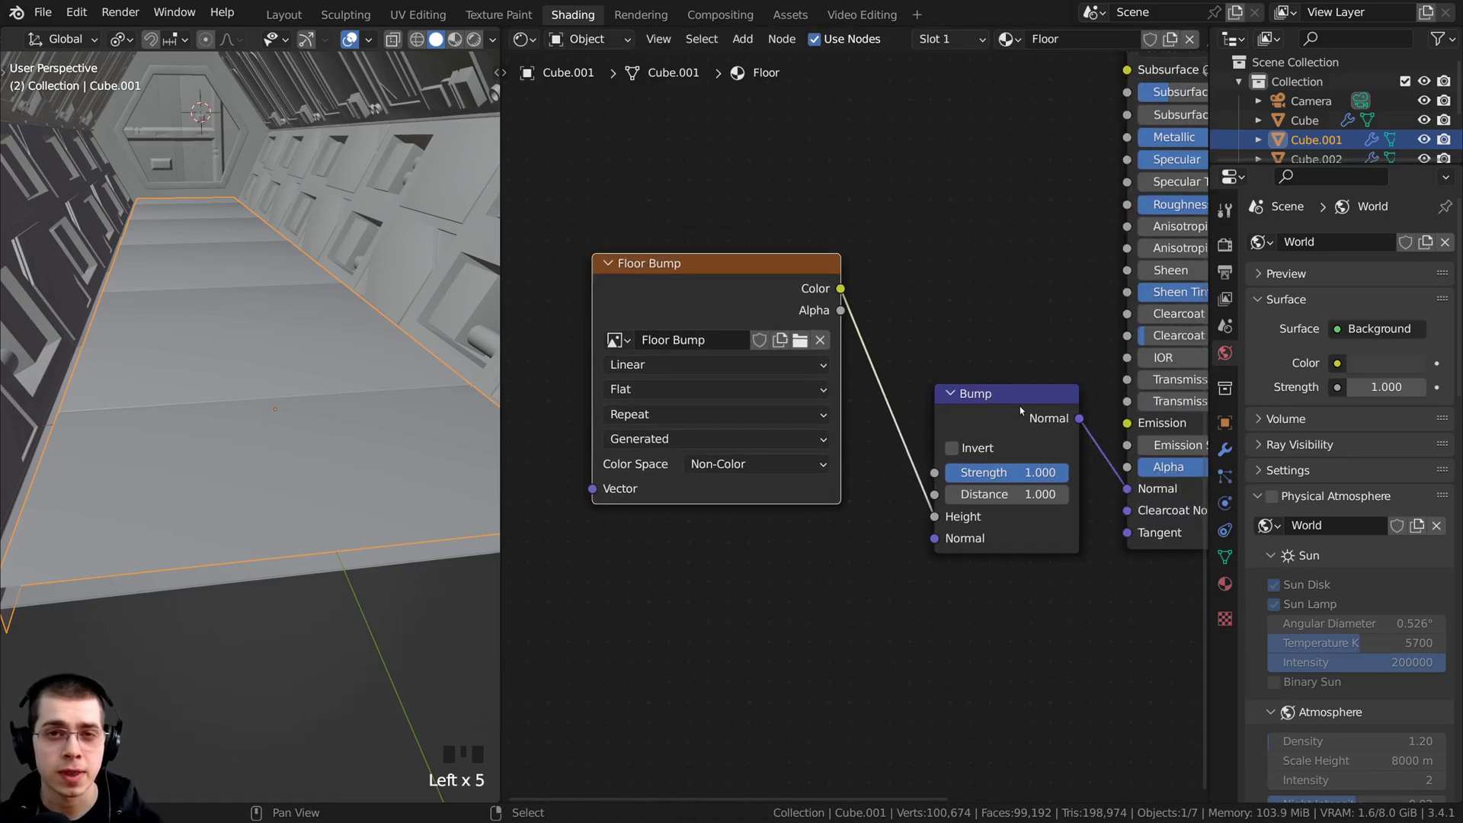
click(996, 416)
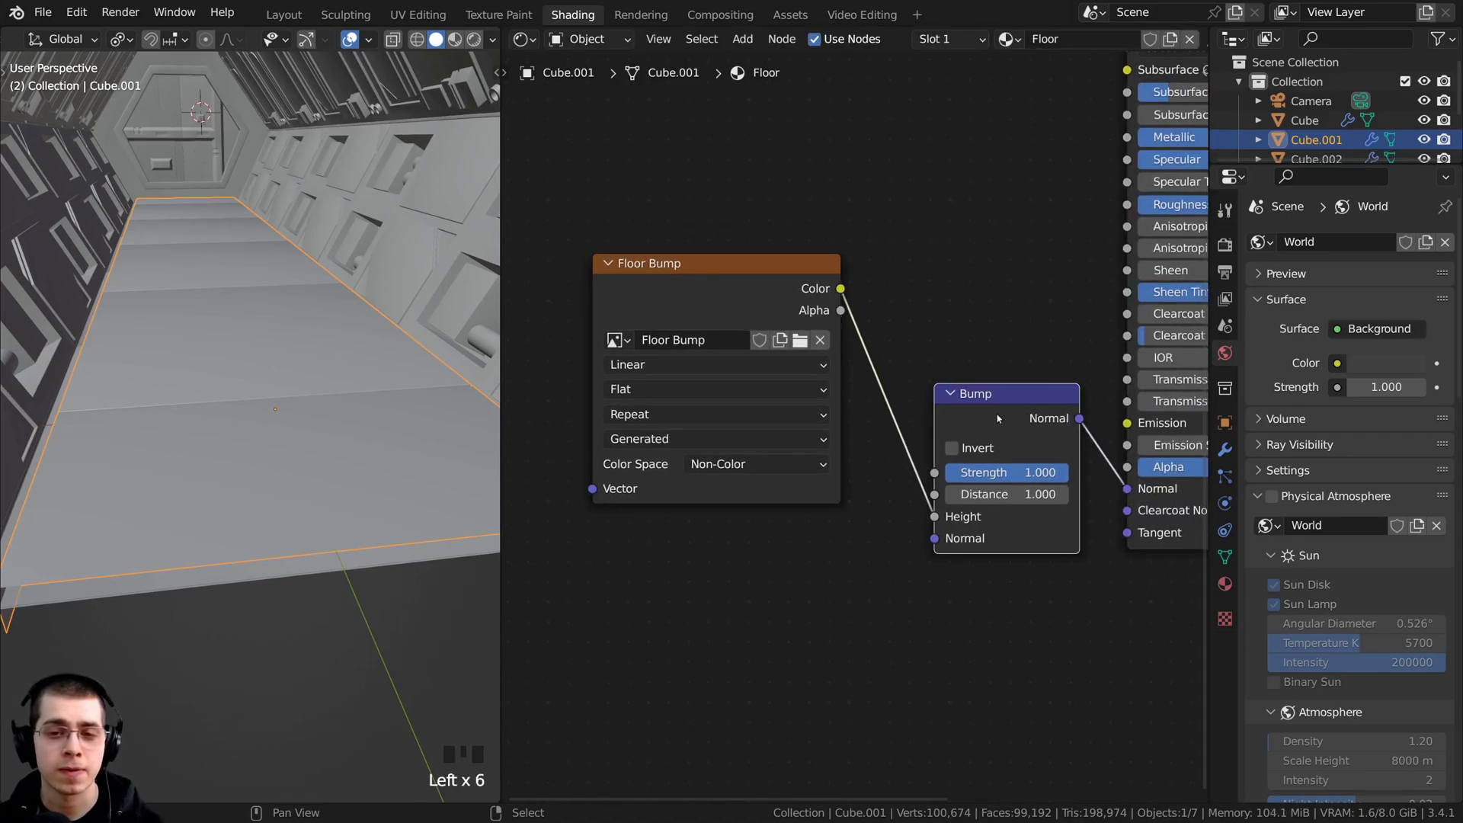
Set the Floor Bump image's interpolation to Cubic and tidy the positions of the nodes
click(640, 366)
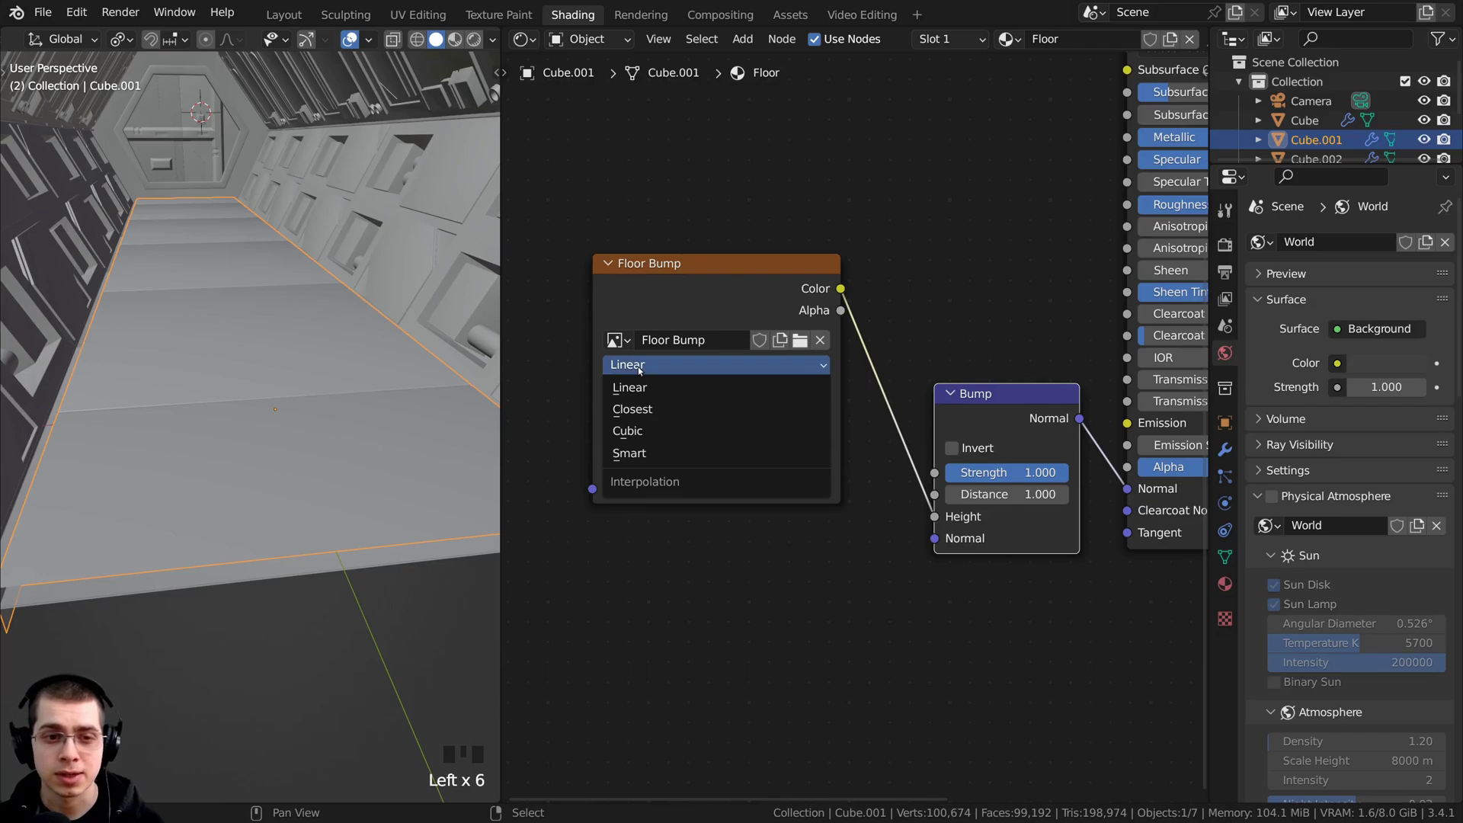
click(627, 430)
click(647, 371)
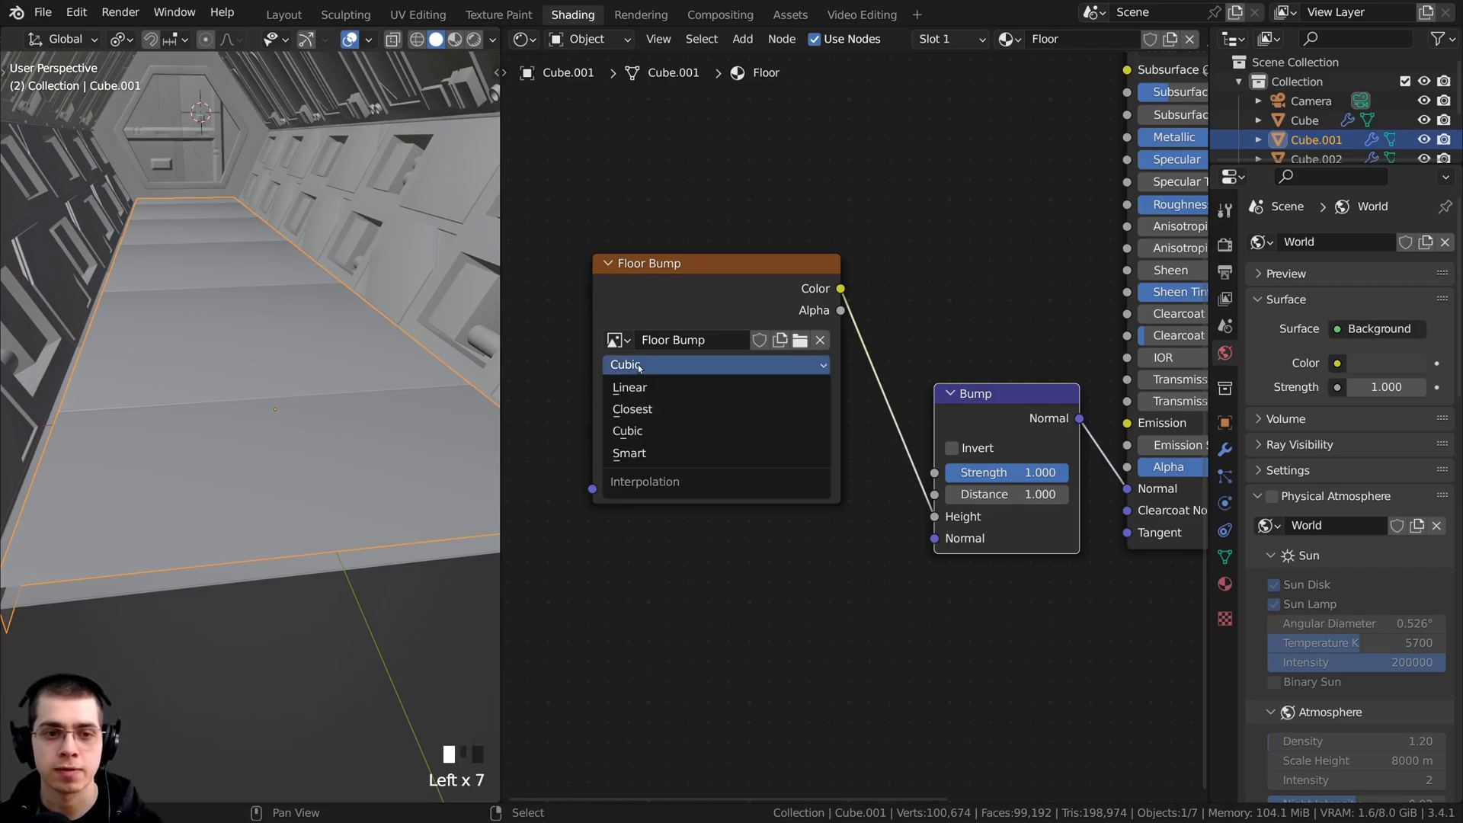
drag(680, 270, 692, 288)
drag(1045, 403, 995, 356)
Switch to the Texture Paint workspace and show the corridor floor up close in Material Preview shading
key(Home)
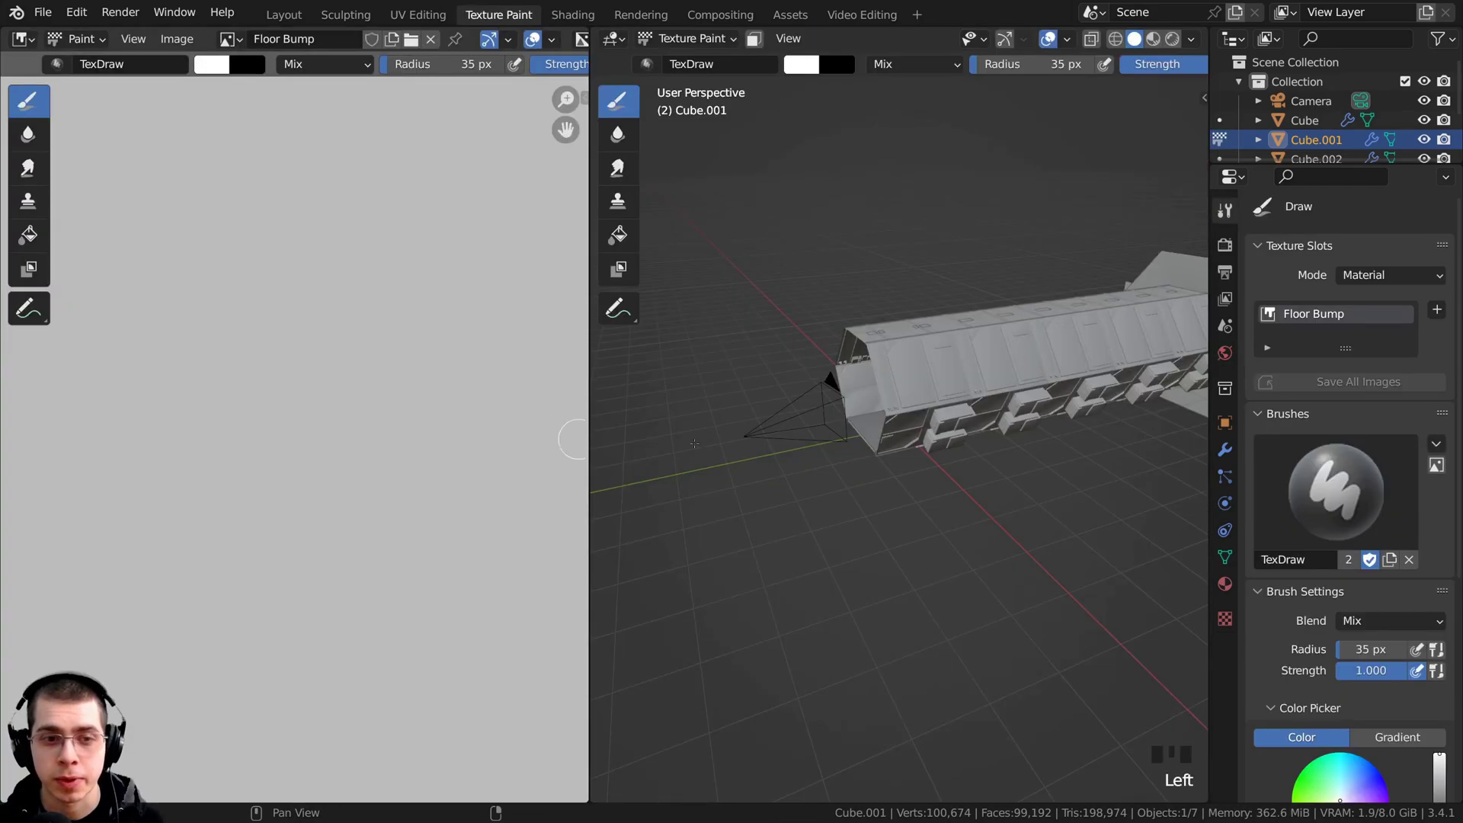
middle_drag(770, 442, 919, 454)
scroll(921, 454, up, 5)
key(z)
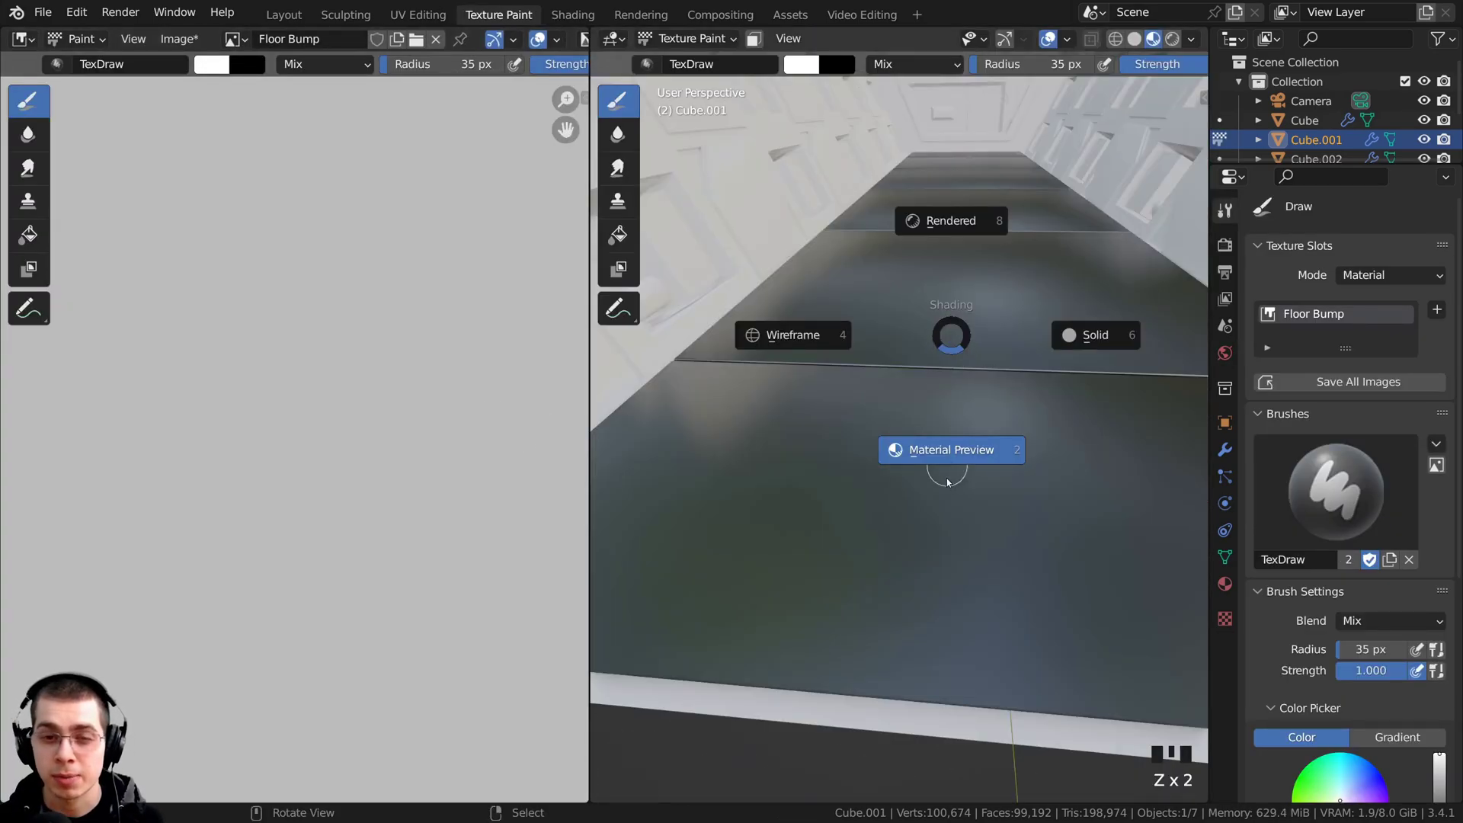
Paint a freehand white test stroke on the nearest floor panel, inspect its bump effect and undo it
shift+middle_drag(921, 460, 823, 395)
click(823, 394)
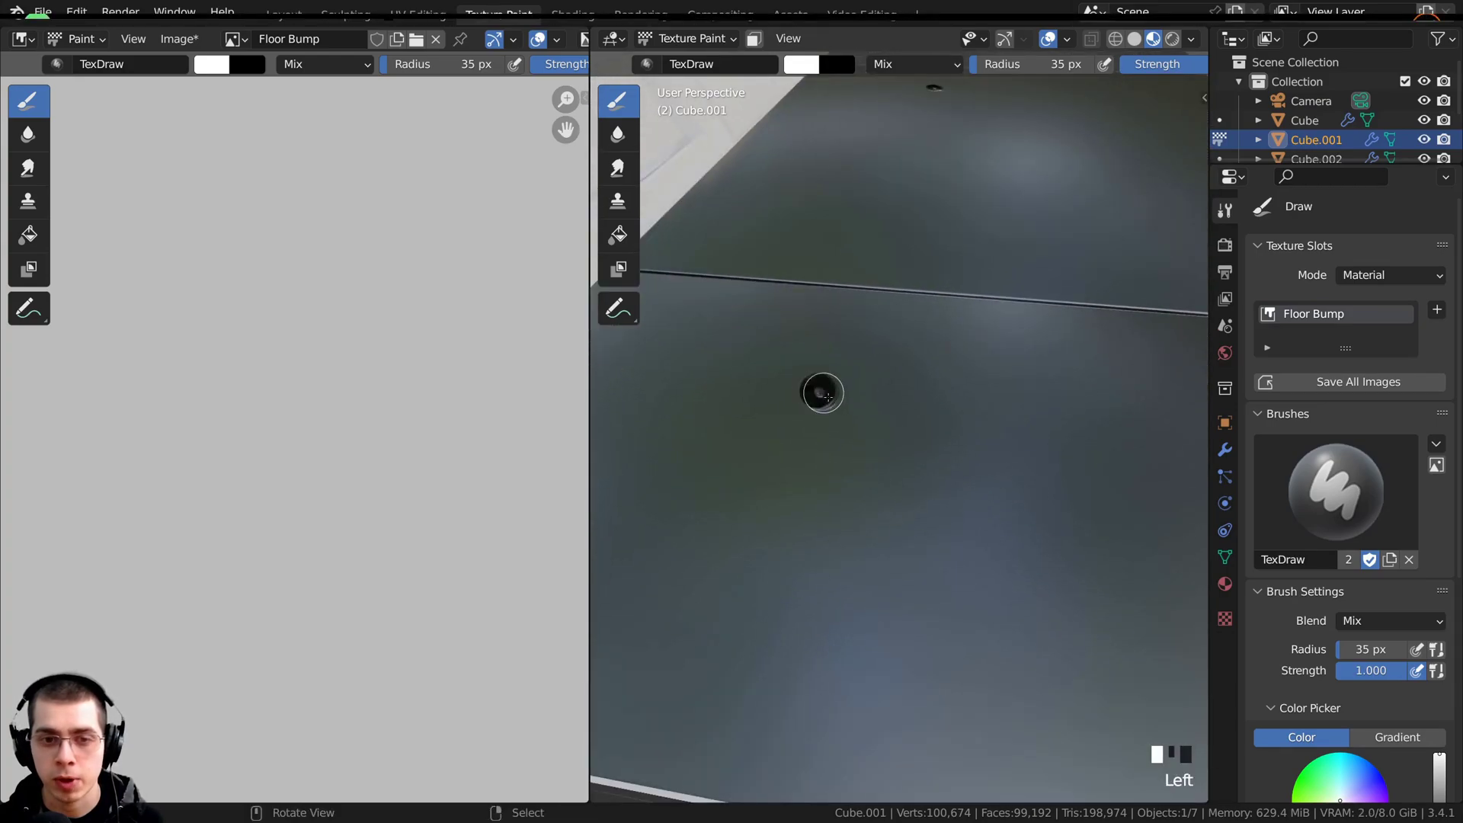
mouse_move(823, 395)
mouse_down()
mouse_move(974, 450)
mouse_move(1009, 523)
mouse_up()
middle_drag(1009, 523, 1001, 554)
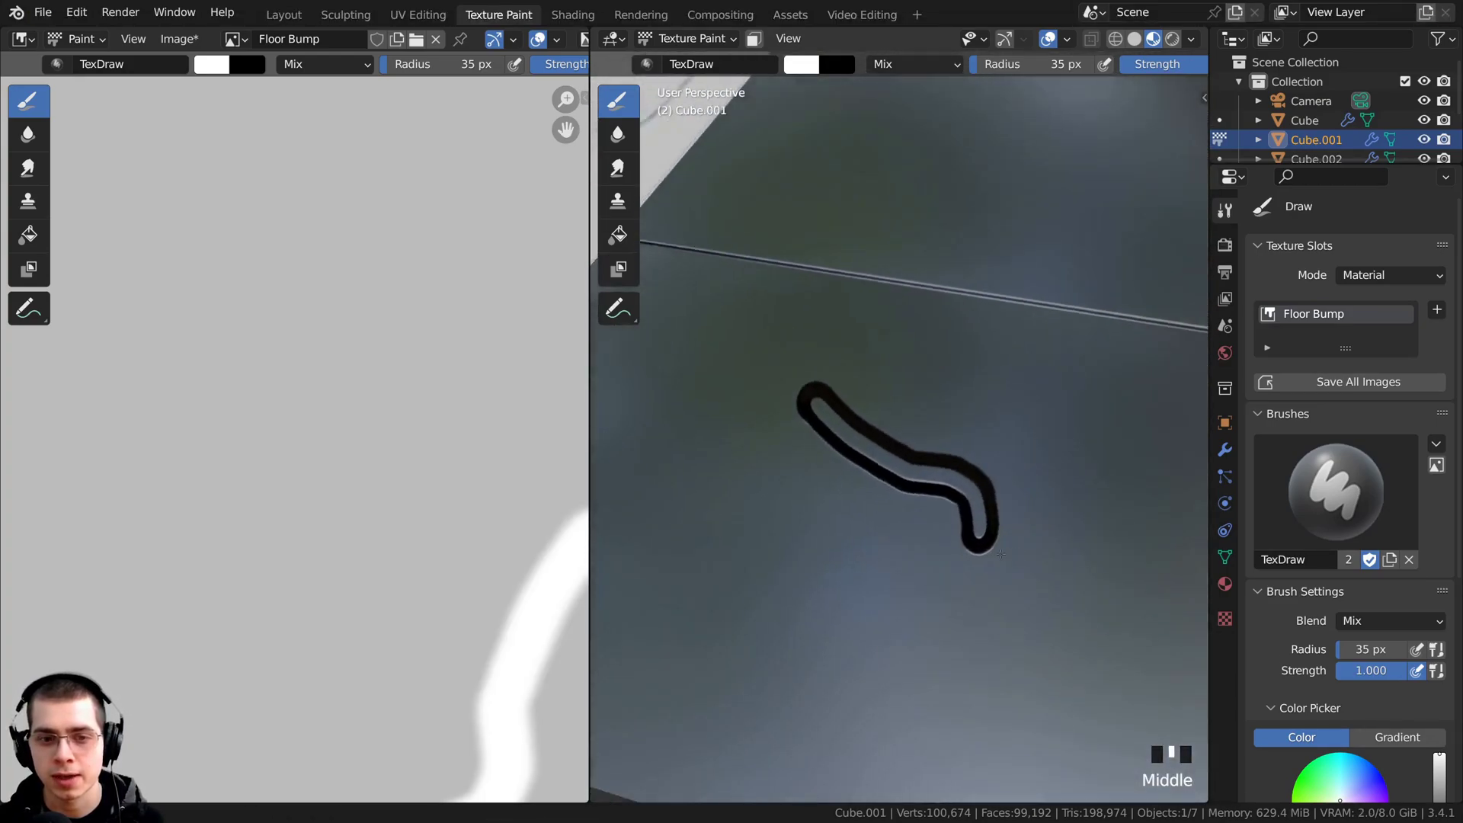
scroll(1026, 487, up, 4)
mouse_move(1026, 487)
shift+middle_down()
mouse_move(895, 421)
mouse_move(975, 455)
shift+middle_up()
scroll(866, 431, down, 5)
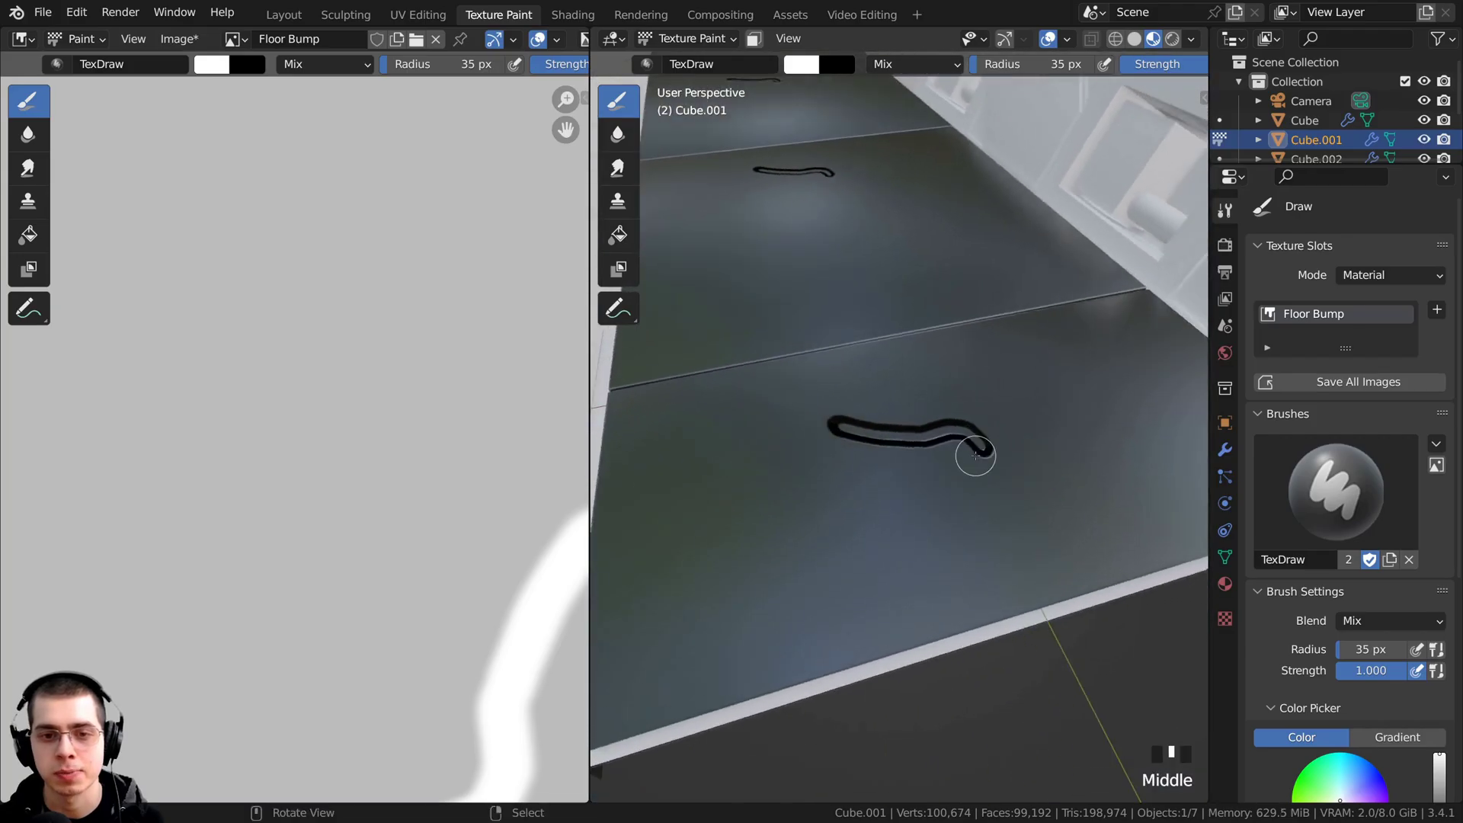
key(ctrl+z)
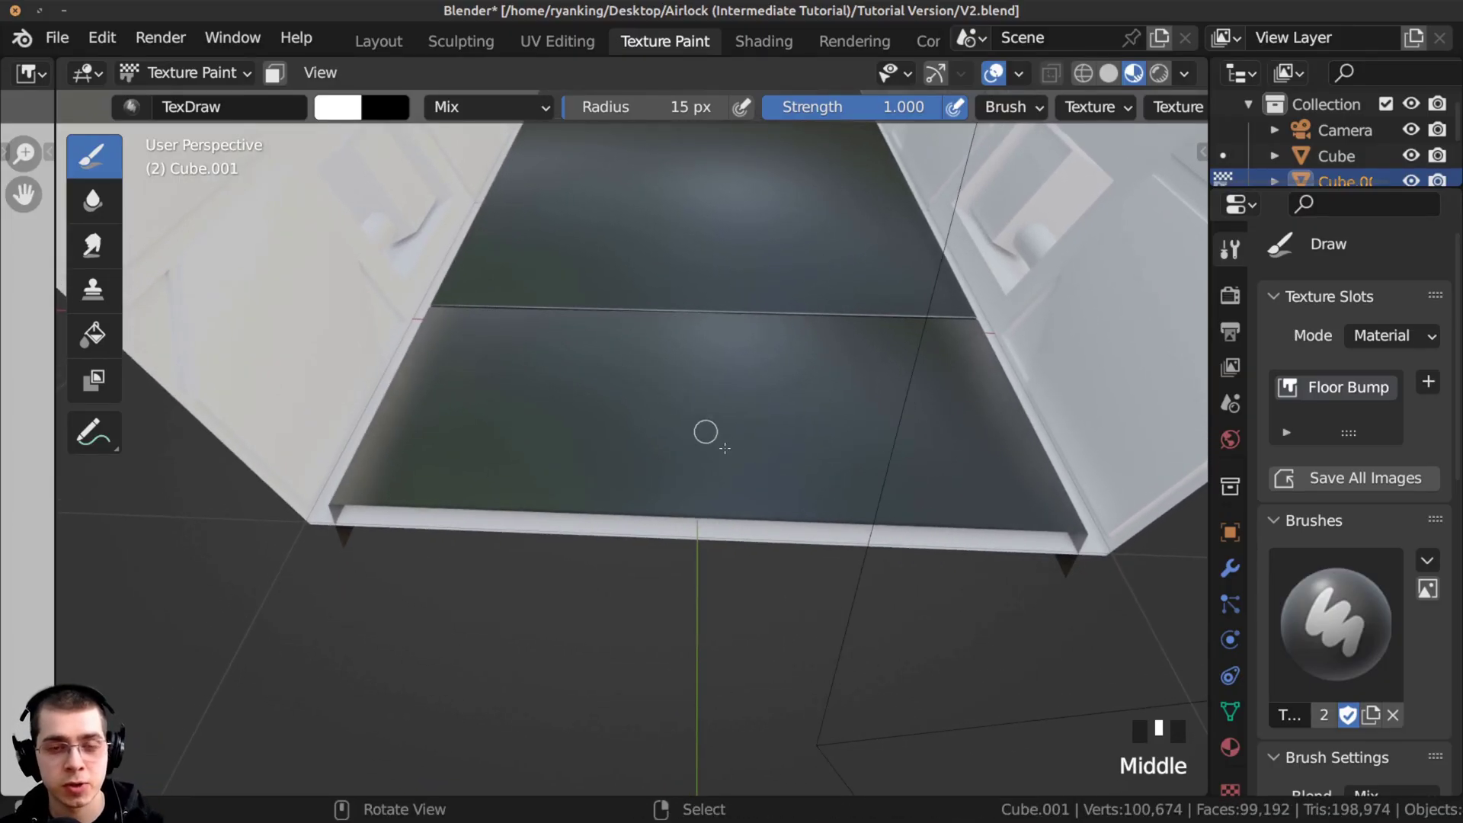
mouse_move(706, 428)
middle_down()
mouse_move(708, 473)
mouse_move(793, 467)
mouse_move(670, 274)
mouse_move(644, 392)
mouse_move(757, 346)
mouse_move(719, 359)
mouse_move(715, 445)
middle_up()
shift+middle_drag(769, 355, 673, 338)
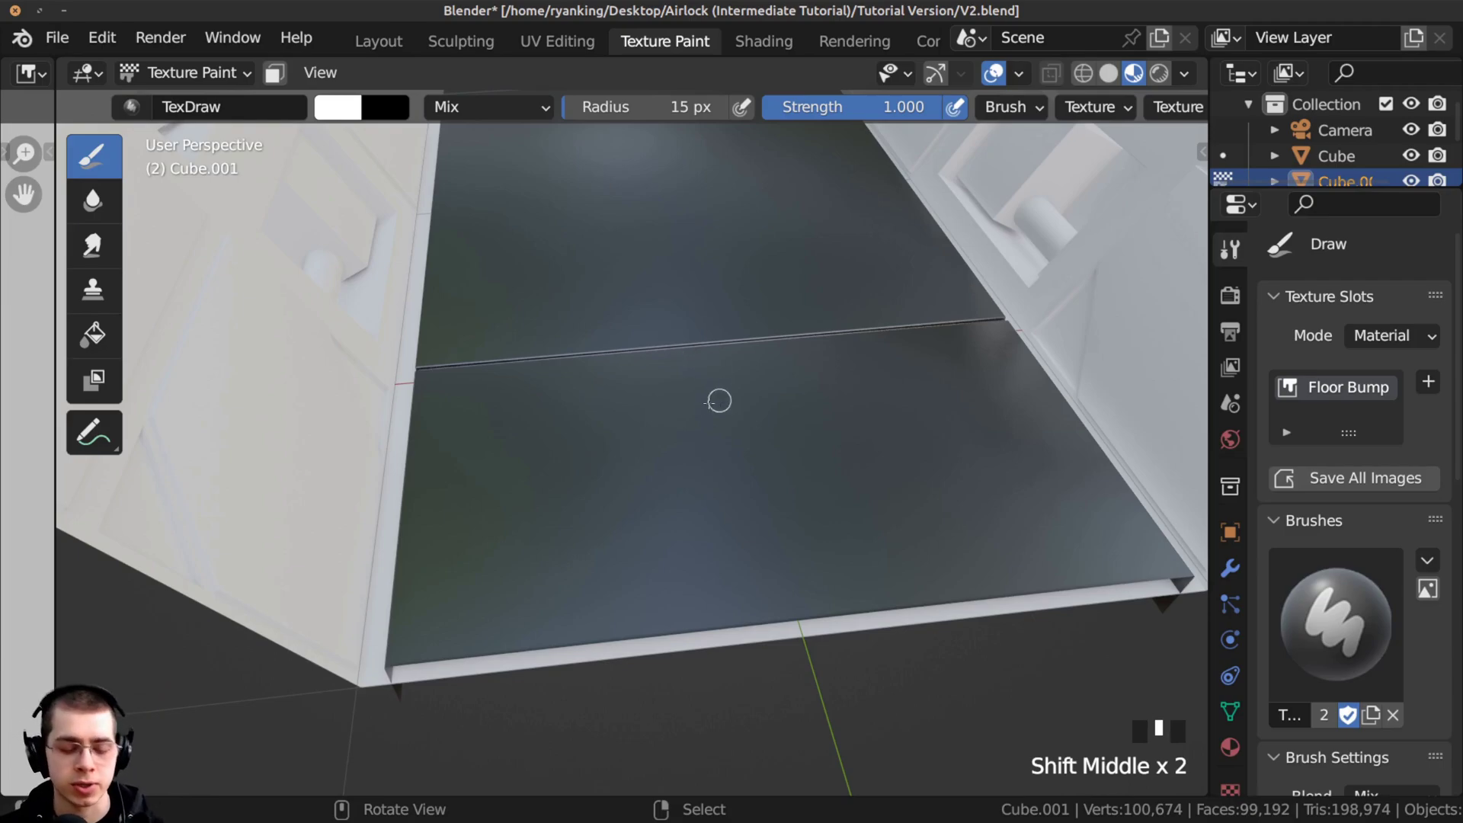
middle_drag(718, 401, 777, 363)
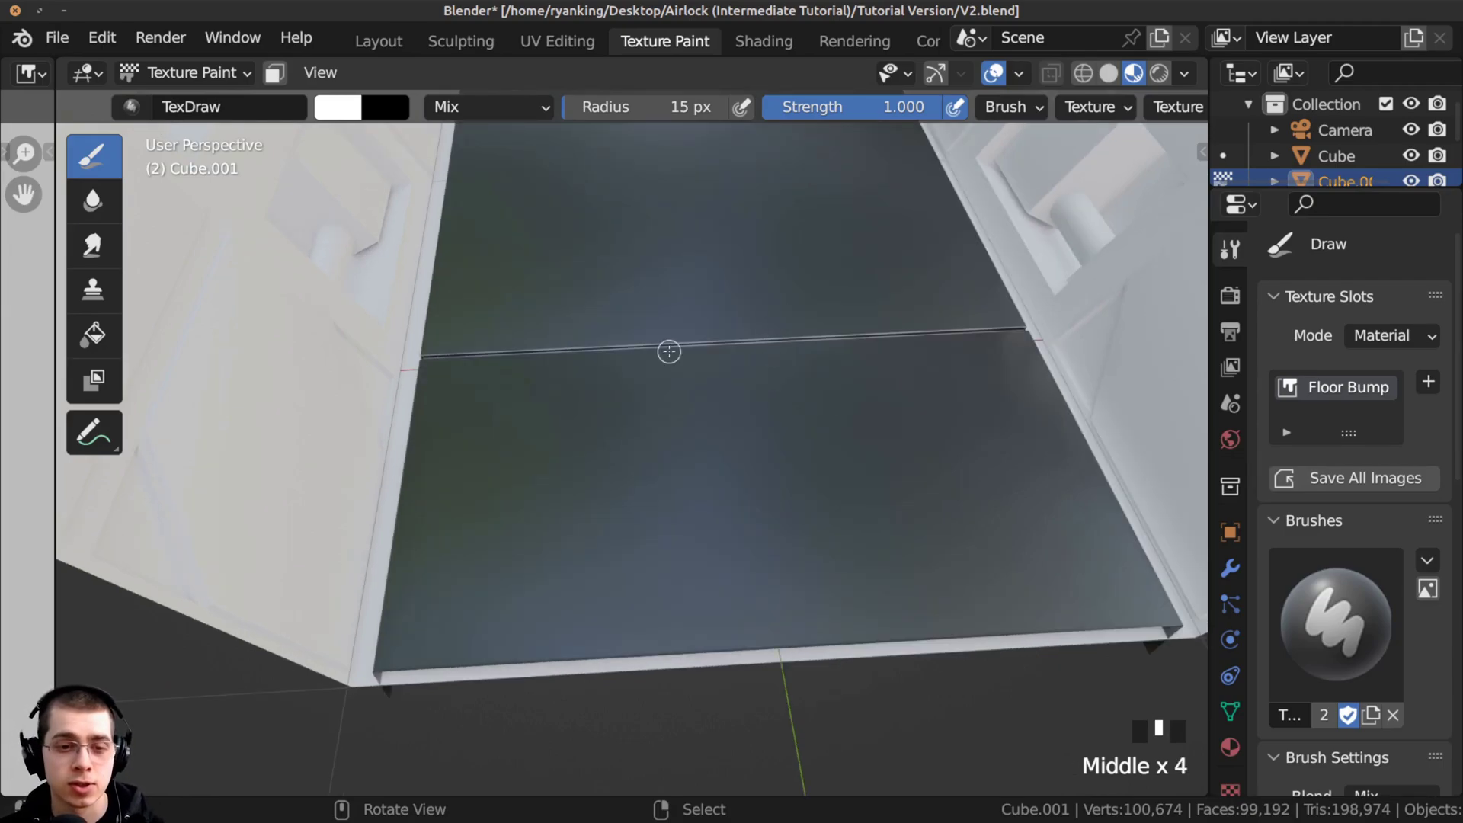
middle_drag(761, 396, 747, 435)
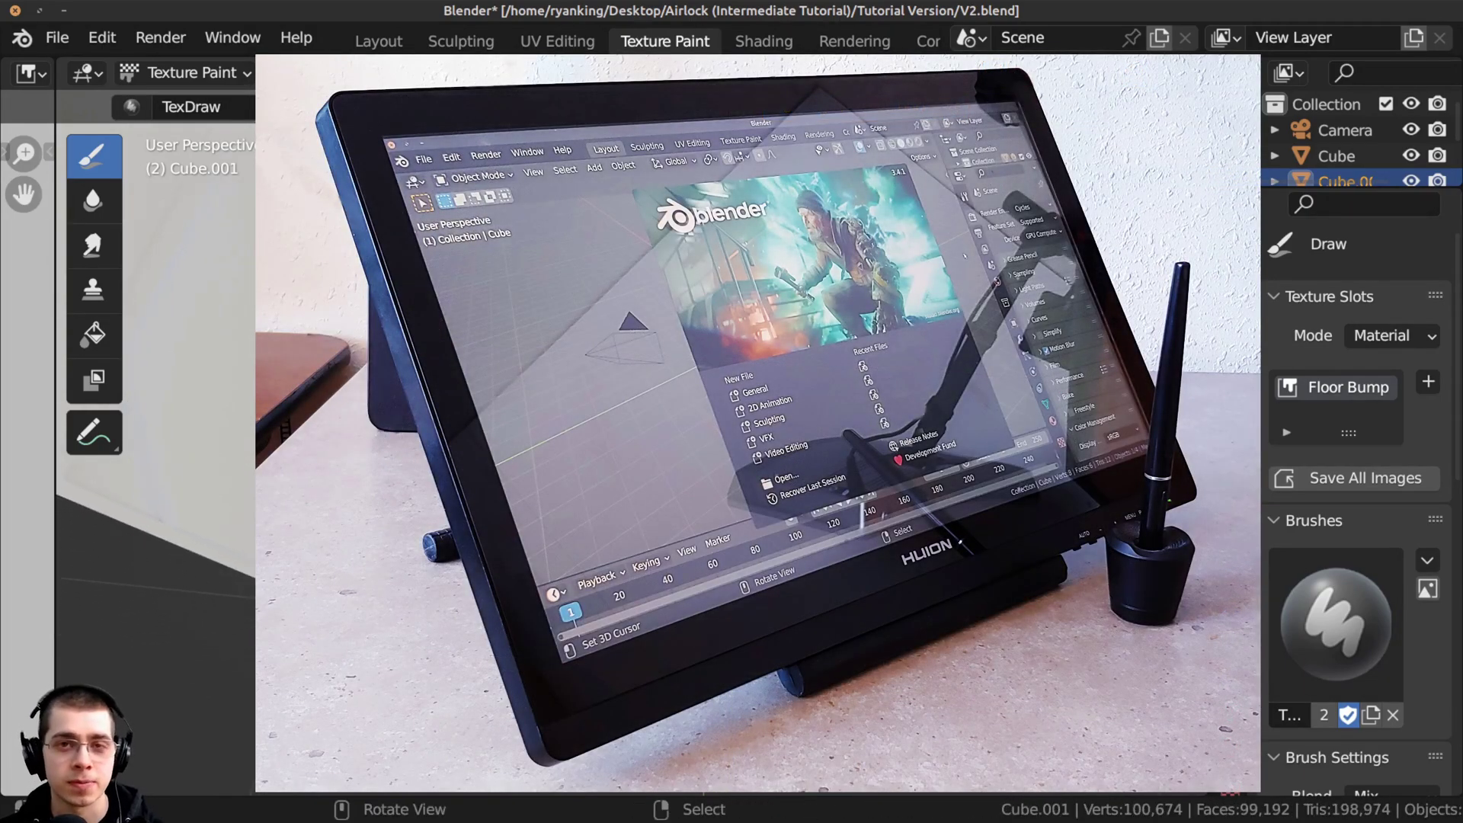
middle_drag(762, 427, 724, 451)
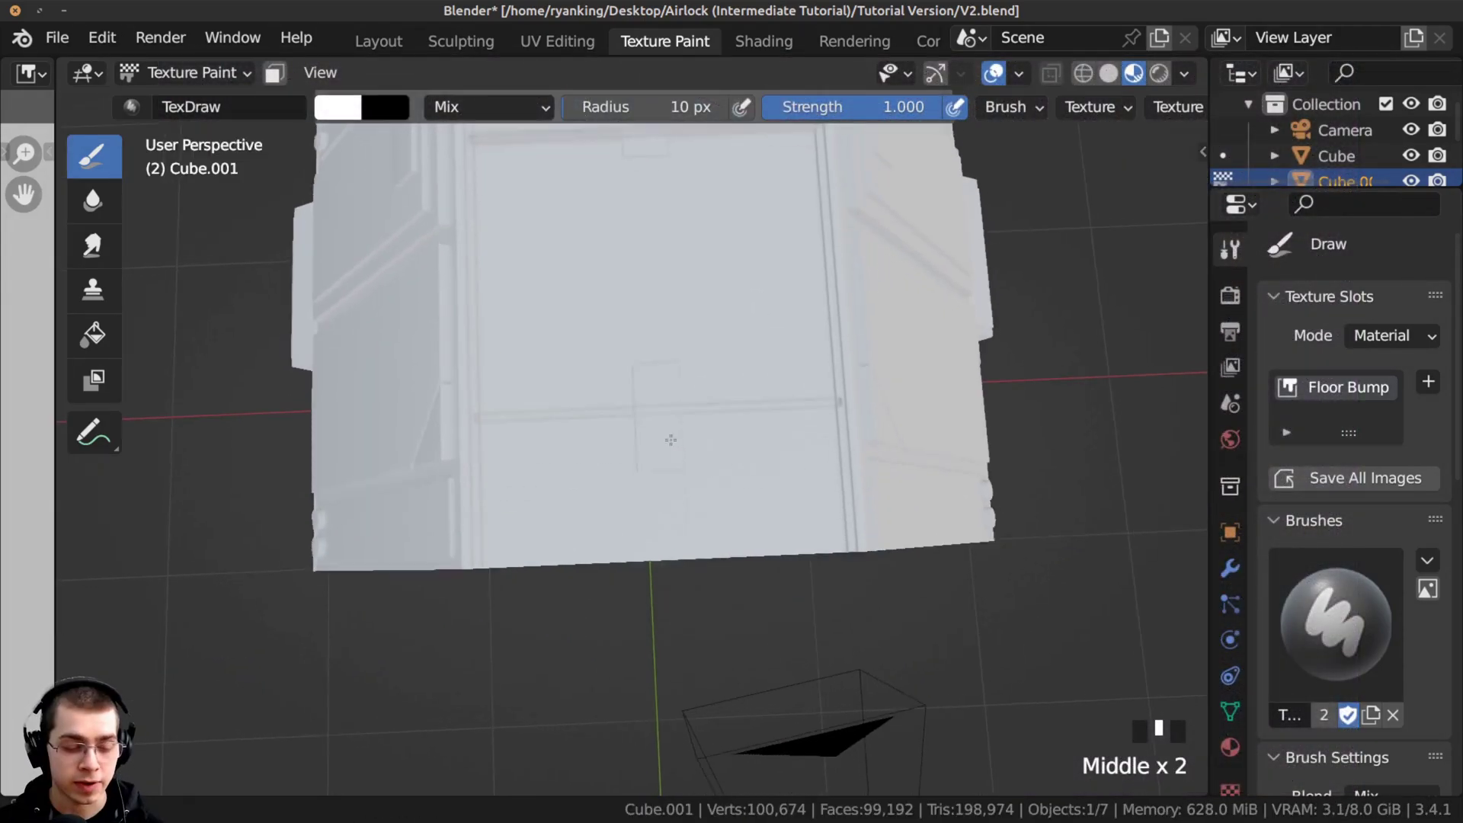
middle_drag(673, 437, 645, 464)
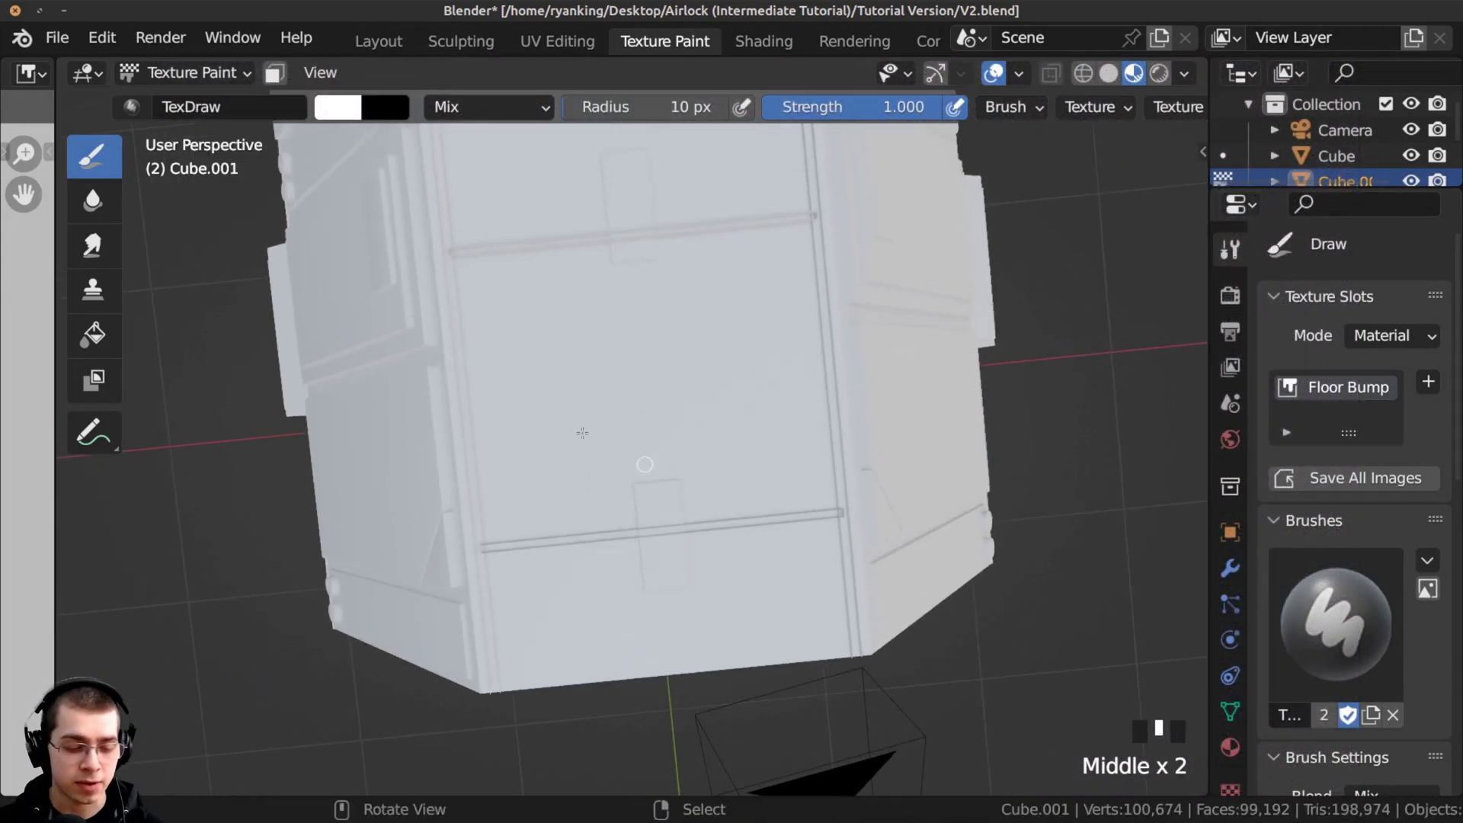
Hide the corridor's wall and ceiling shell in the Layout workspace and reselect the floor
click(377, 42)
ctrl+middle_drag(590, 327, 513, 387)
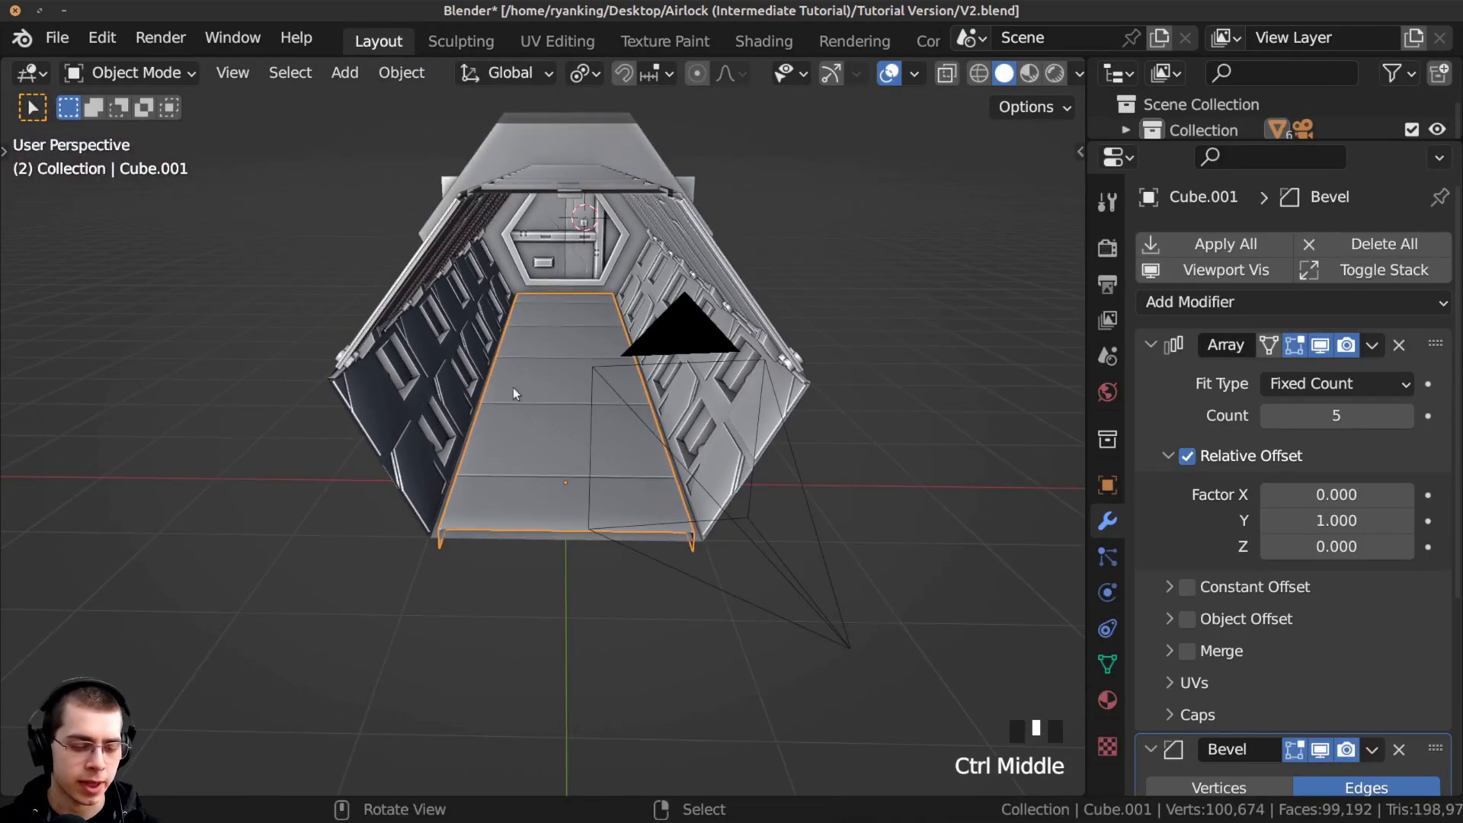
right_click(407, 320)
middle_drag(812, 373, 608, 538)
key(h)
right_click(570, 480)
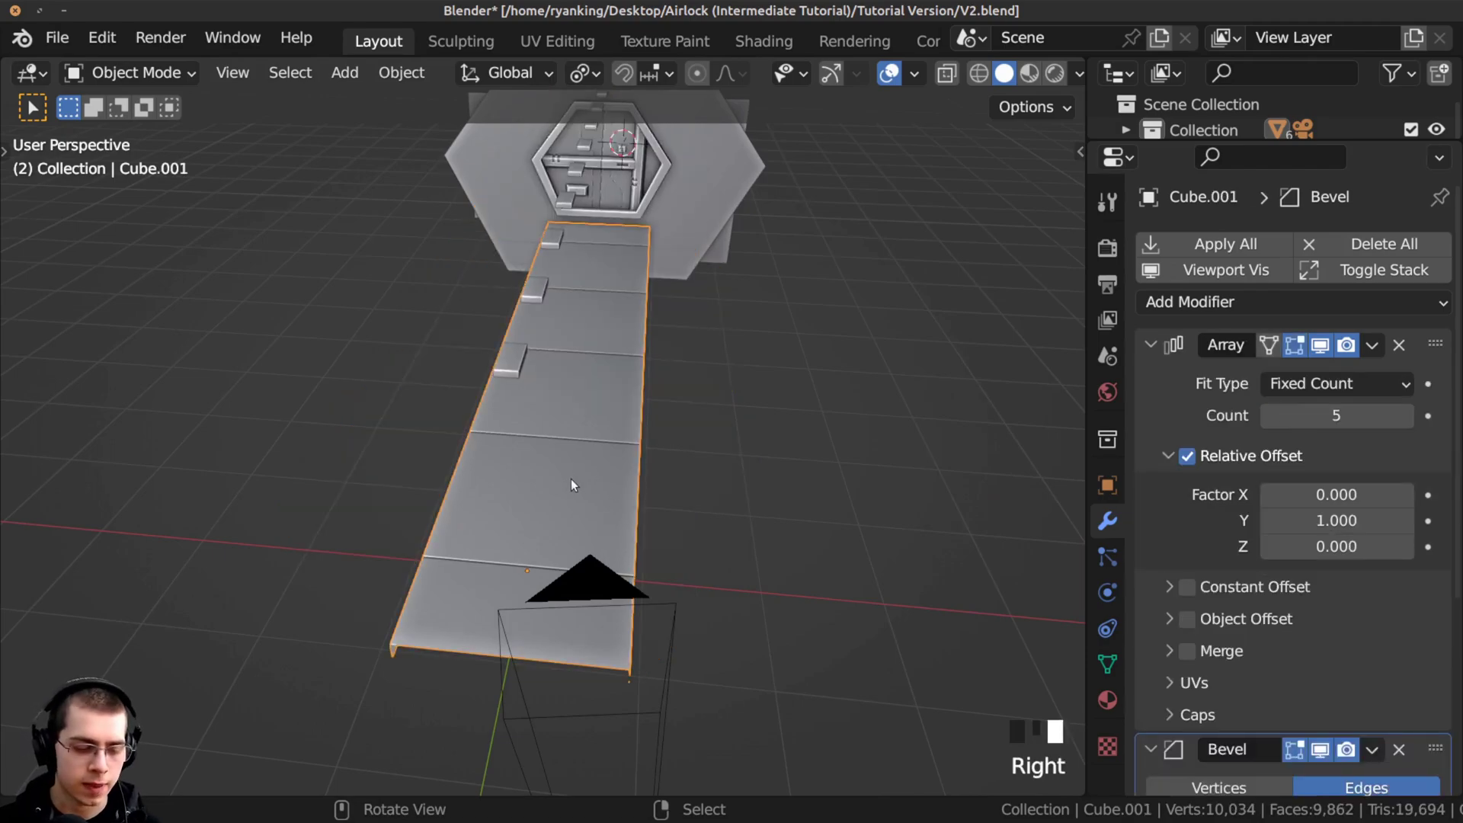
Select the small arrayed blocks above the floor and hide them
right_click(506, 370)
right_click(505, 370)
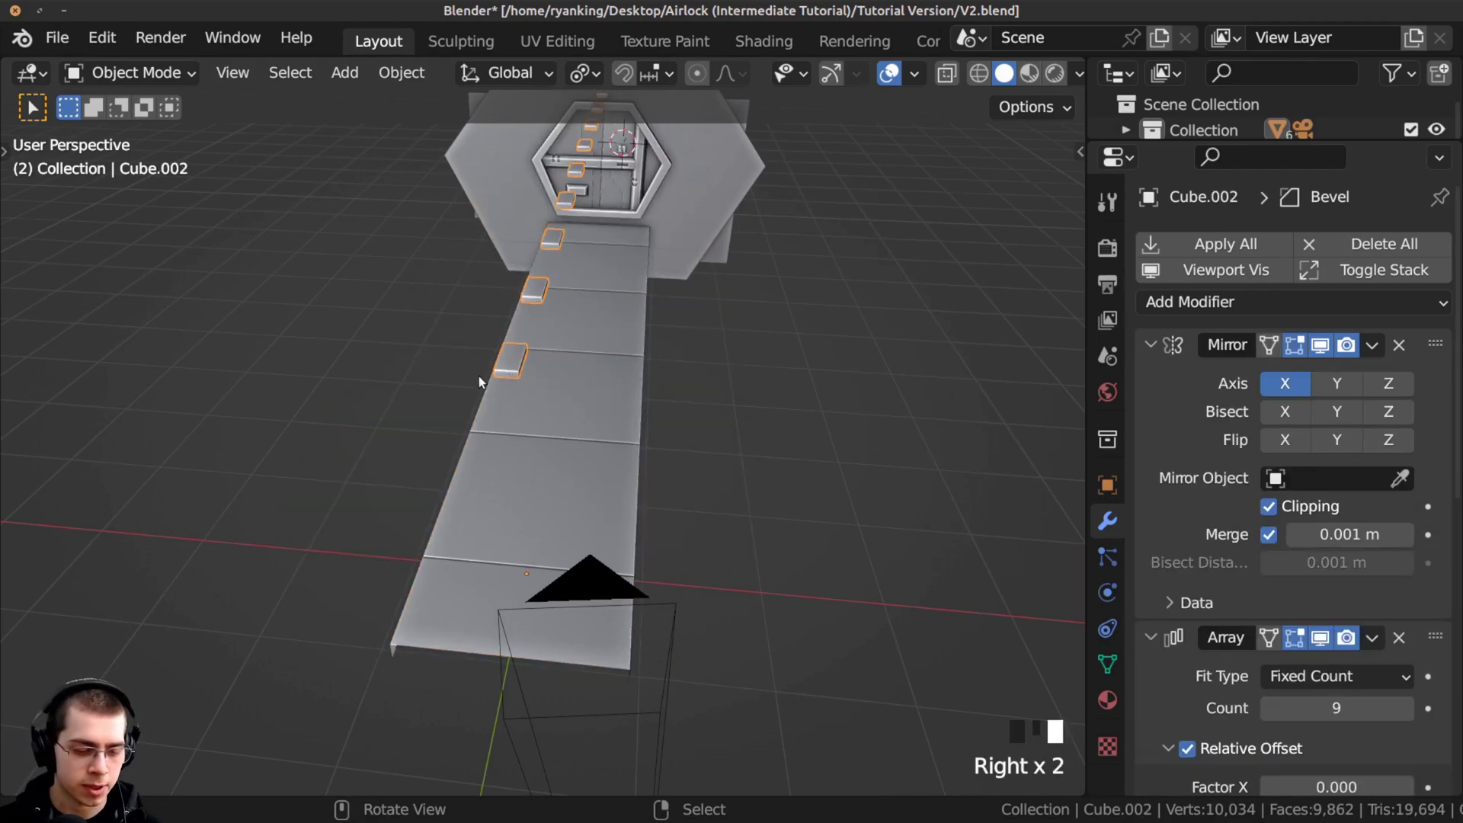
key(h)
Make the floor the active object and return to the Texture Paint workspace with the floor seen in top view
mouse_move(542, 429)
middle_down()
mouse_move(693, 396)
mouse_move(577, 255)
middle_up()
right_click(657, 402)
key(ctrl+z)
click(655, 42)
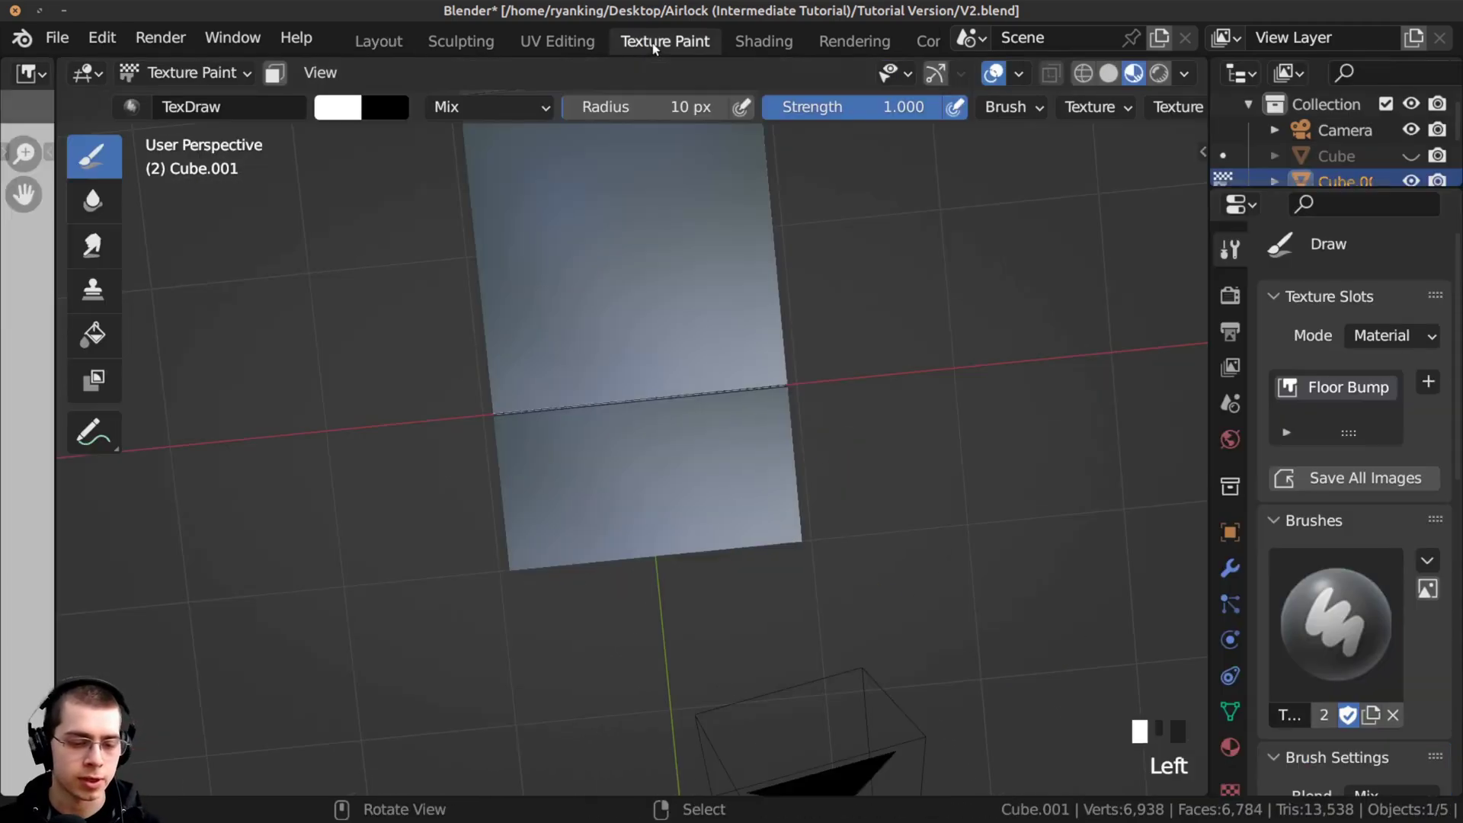
middle_drag(670, 448, 631, 472)
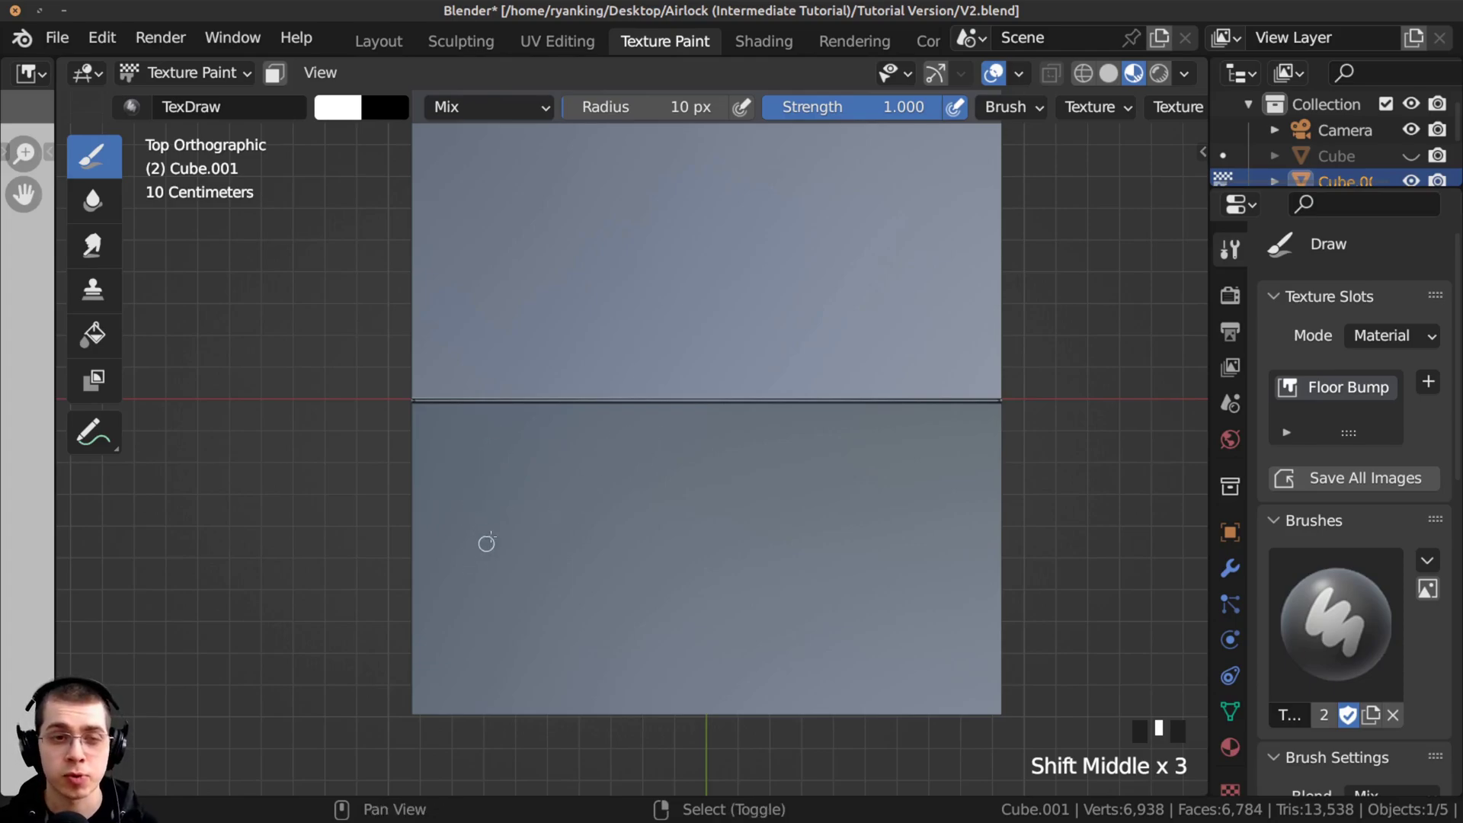
shift+middle_drag(486, 542, 540, 518)
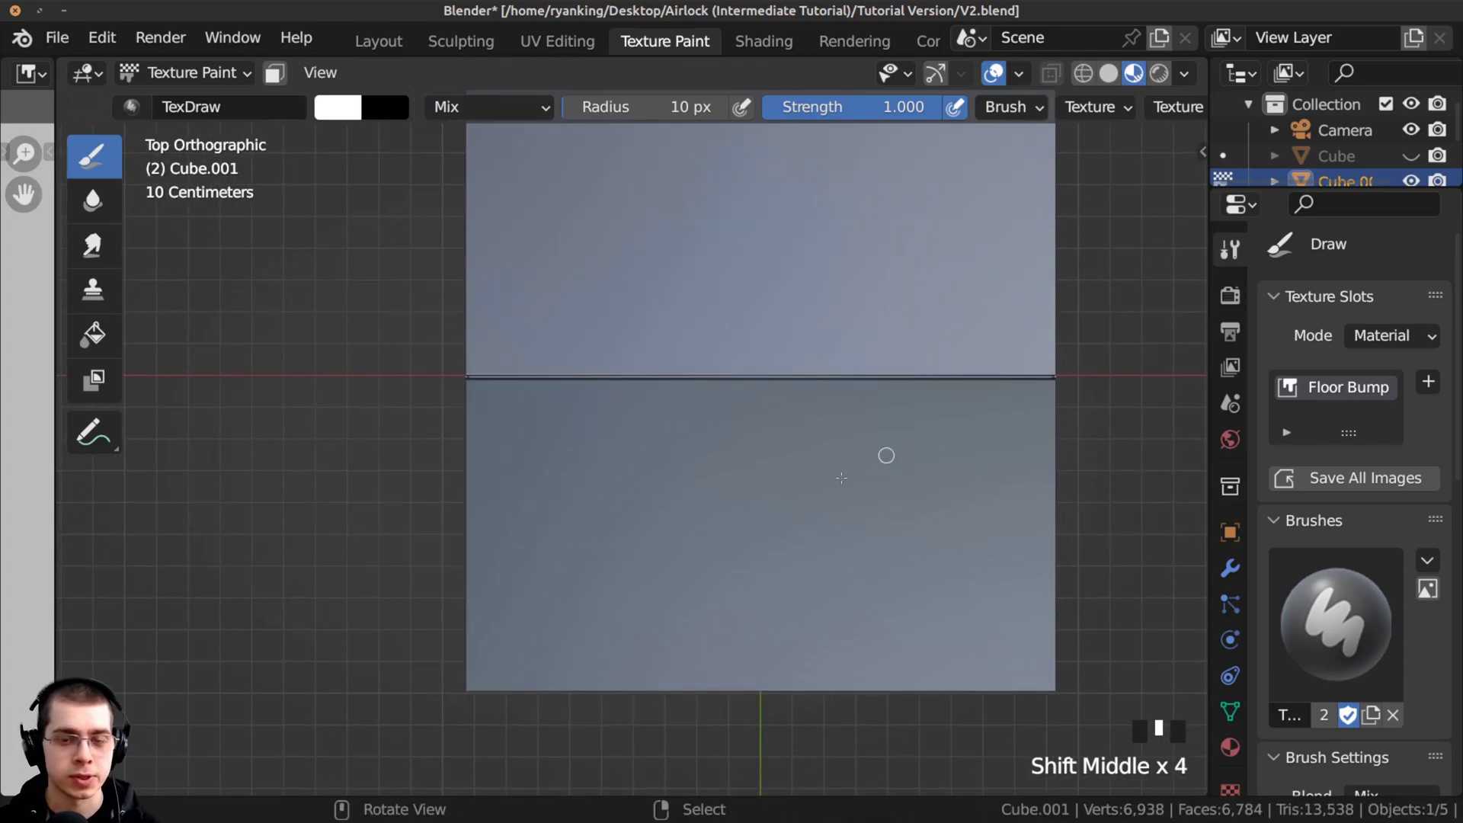
Set the Draw brush's Stroke Method to Line for painting straight lines on the floor
scroll(686, 106, down, 6)
click(738, 107)
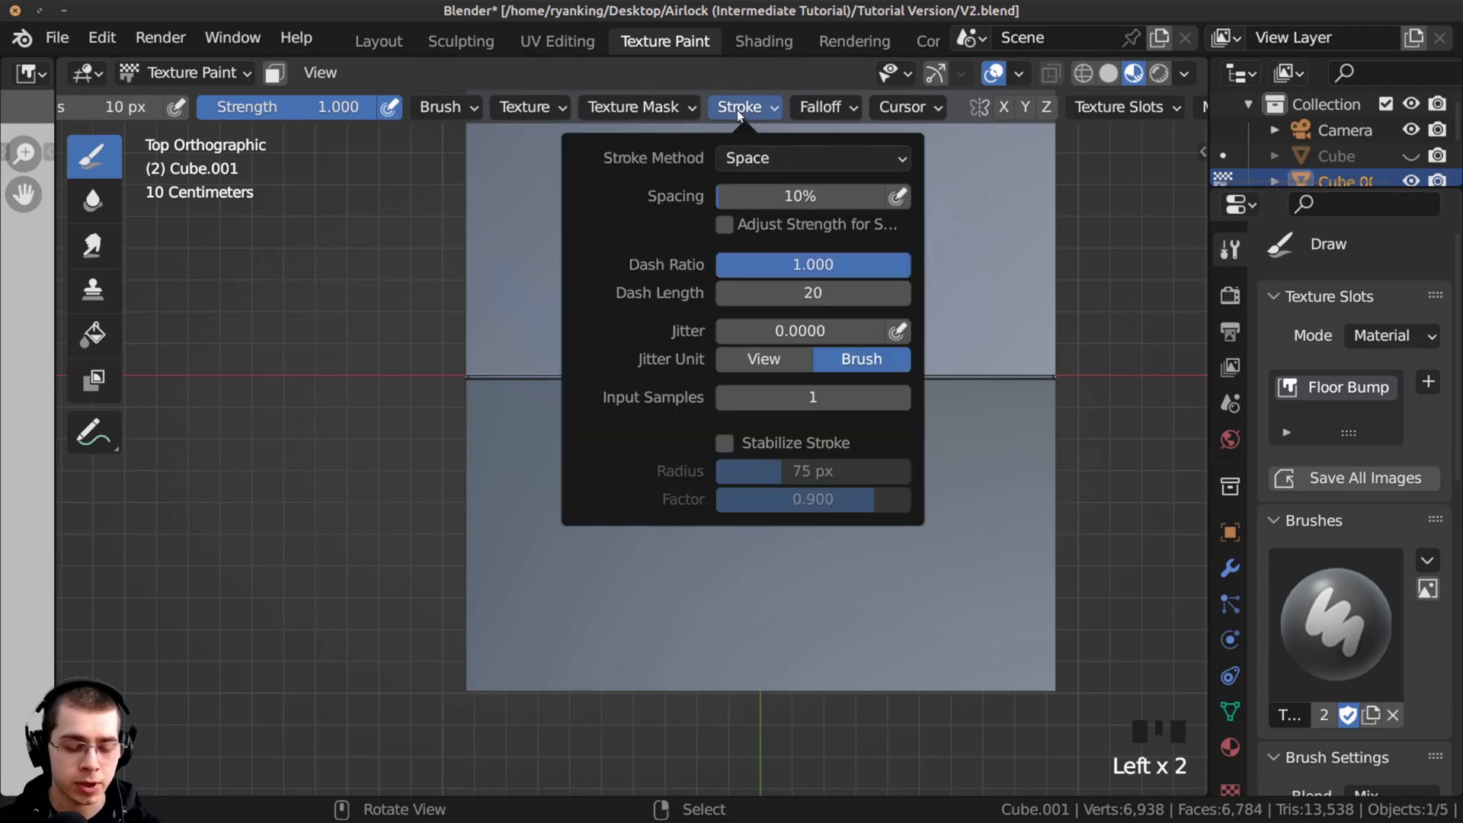
click(725, 157)
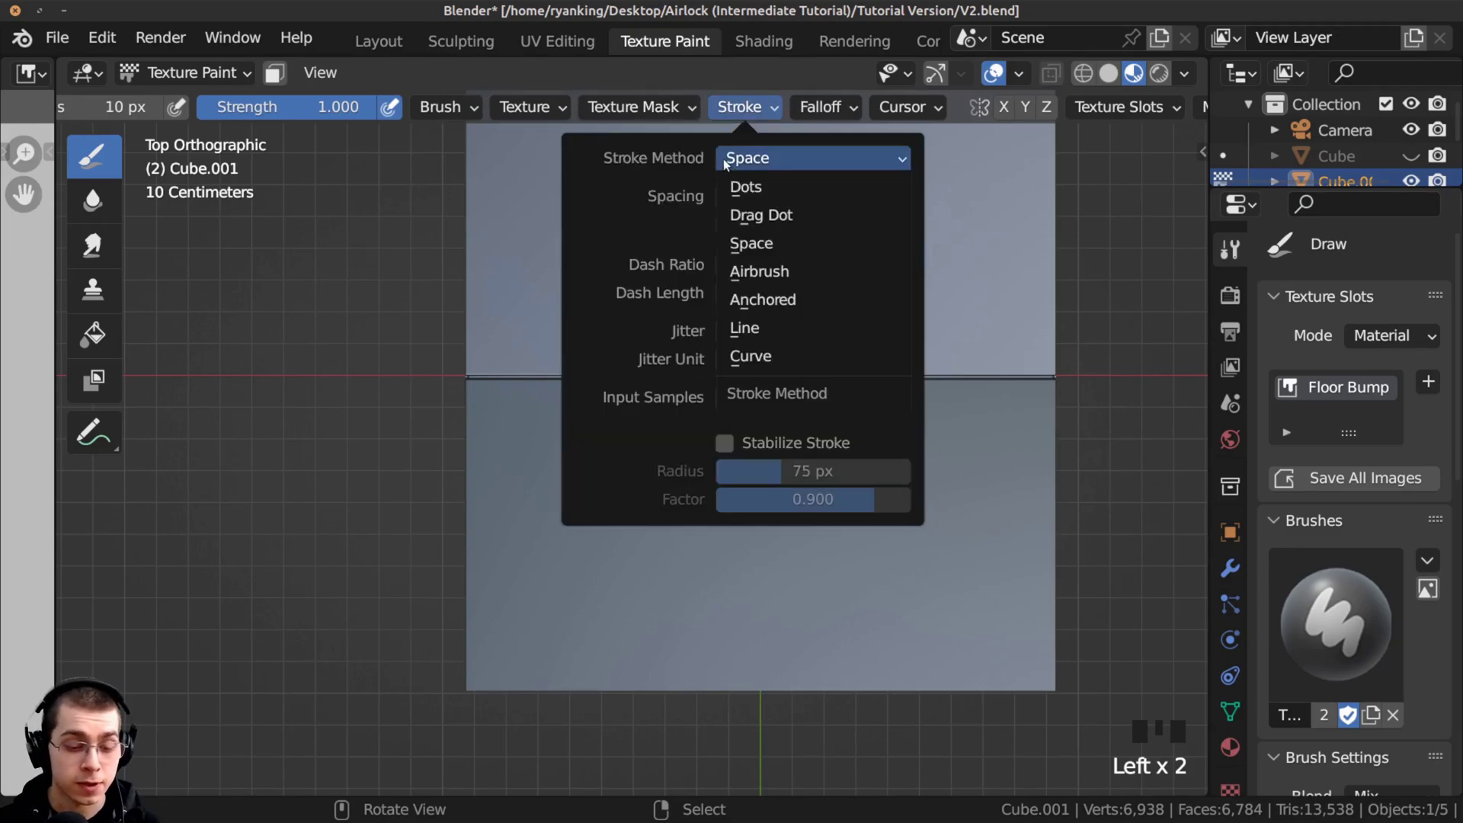
click(771, 328)
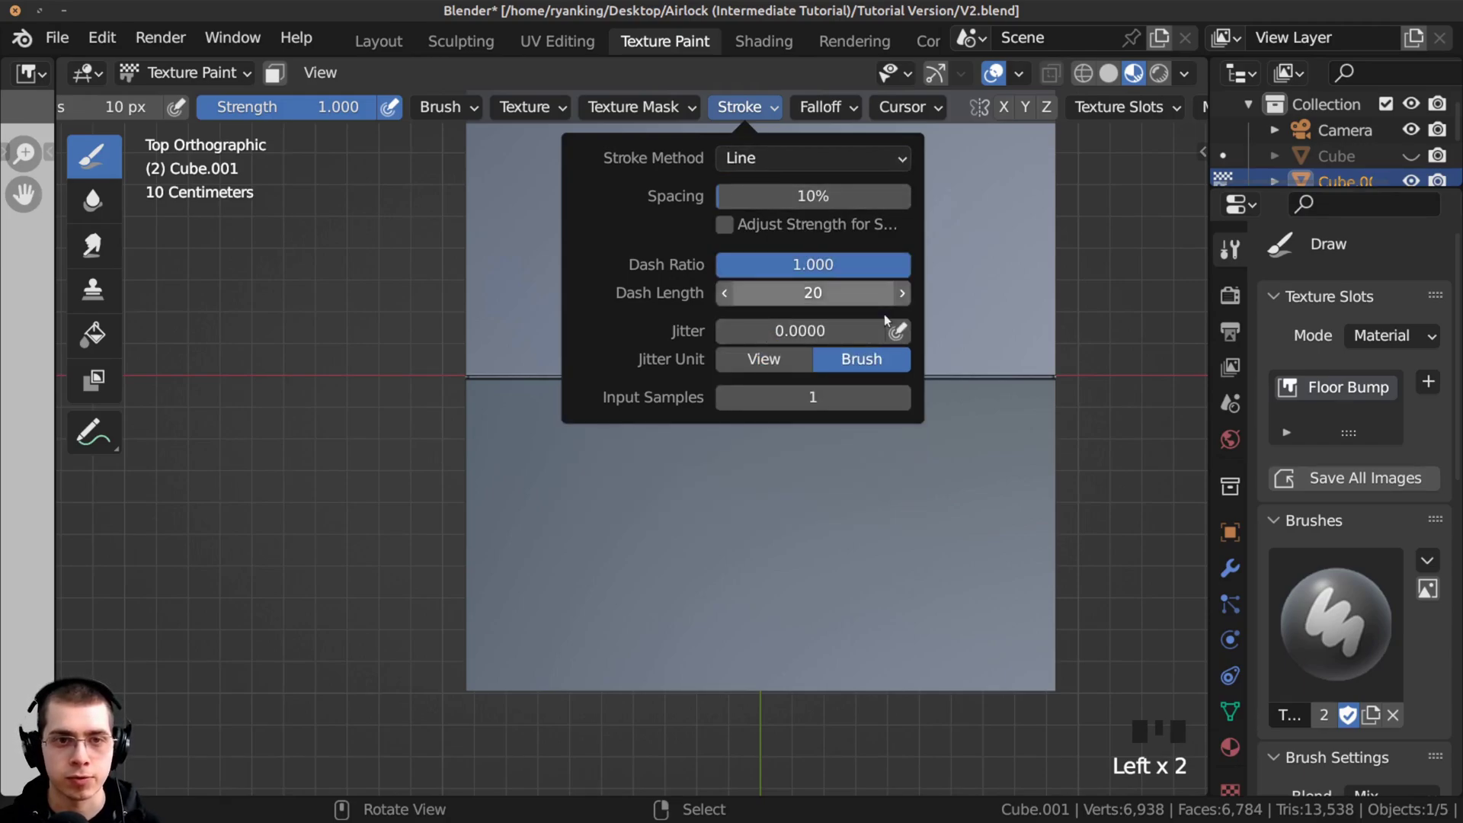
drag(734, 199, 1117, 314)
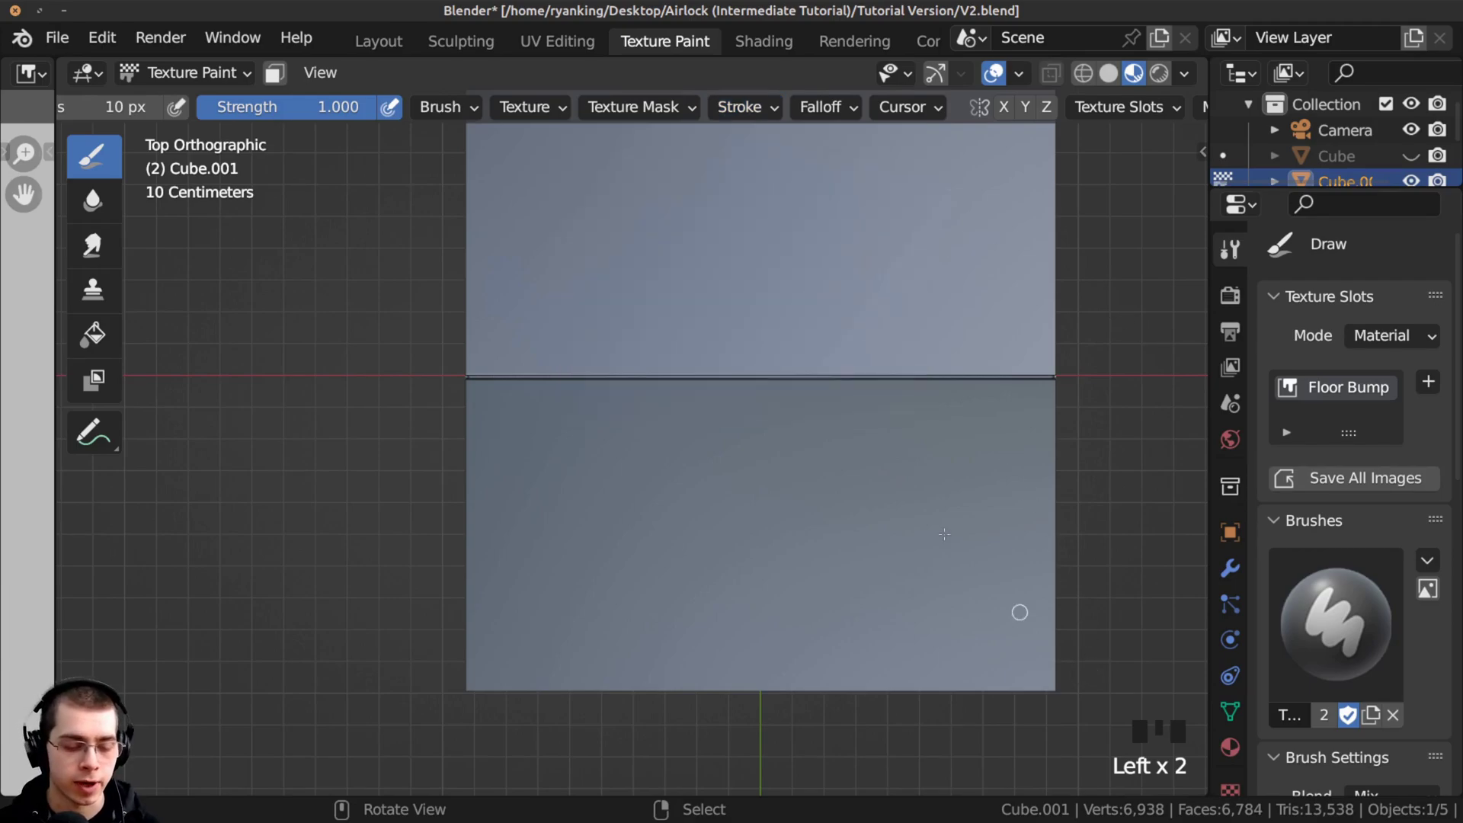
mouse_move(625, 221)
mouse_down()
mouse_move(774, 457)
mouse_move(810, 447)
mouse_move(885, 487)
mouse_move(779, 519)
mouse_up()
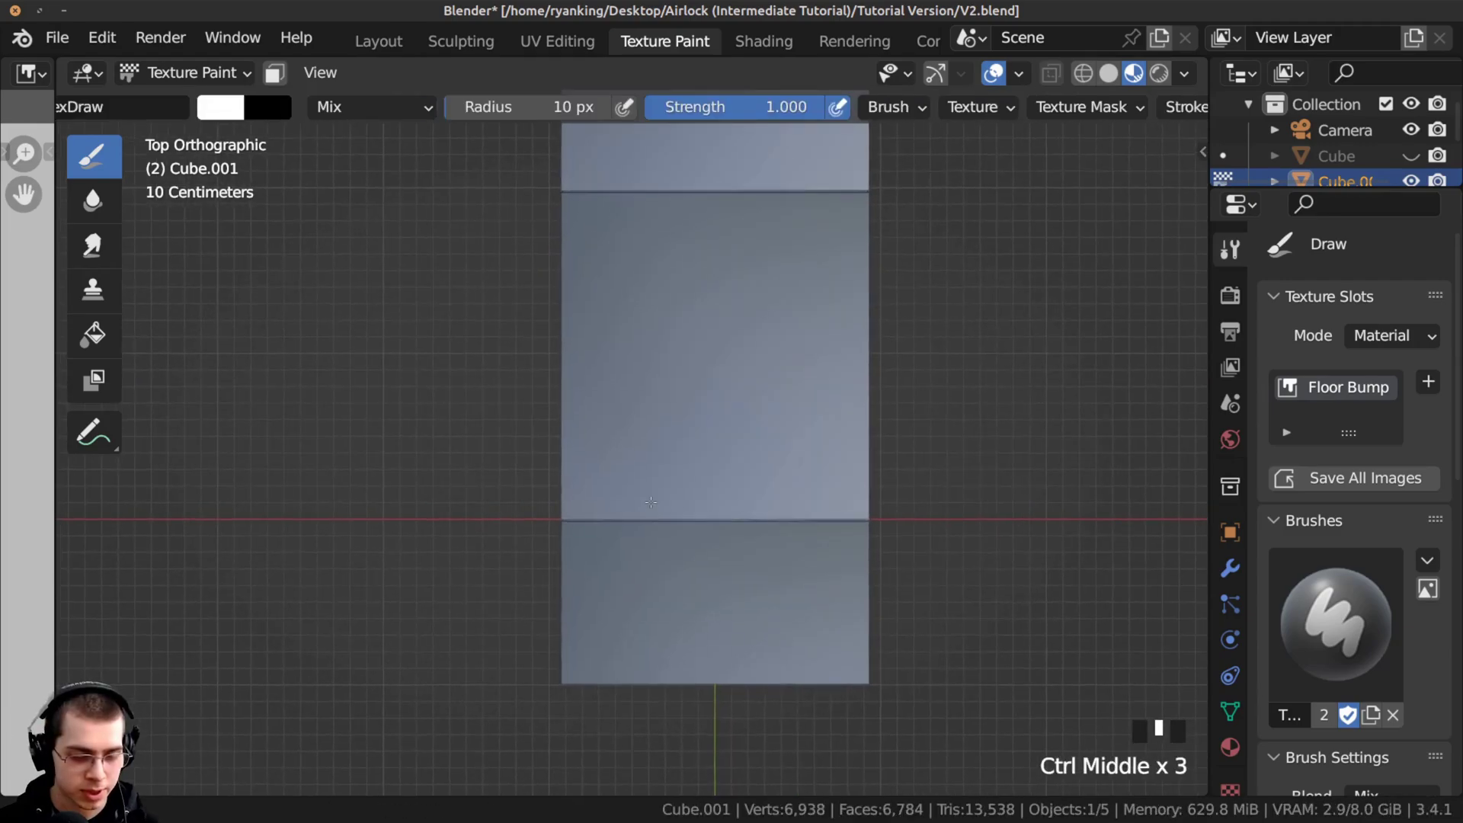
Undo the trial dots on the floor and set the Draw brush's radius to 6 px
drag(572, 644, 573, 636)
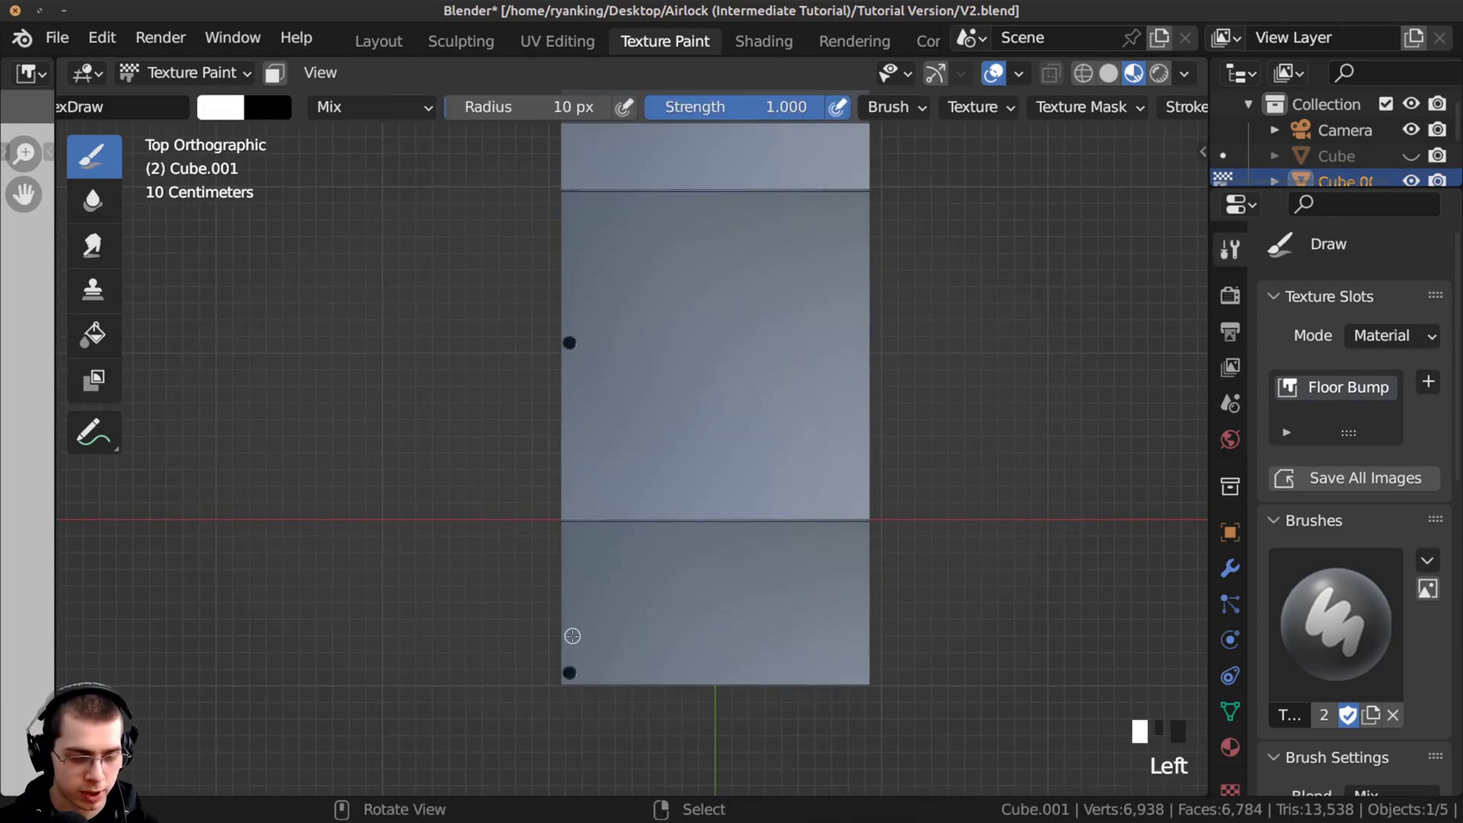
key(ctrl+z)
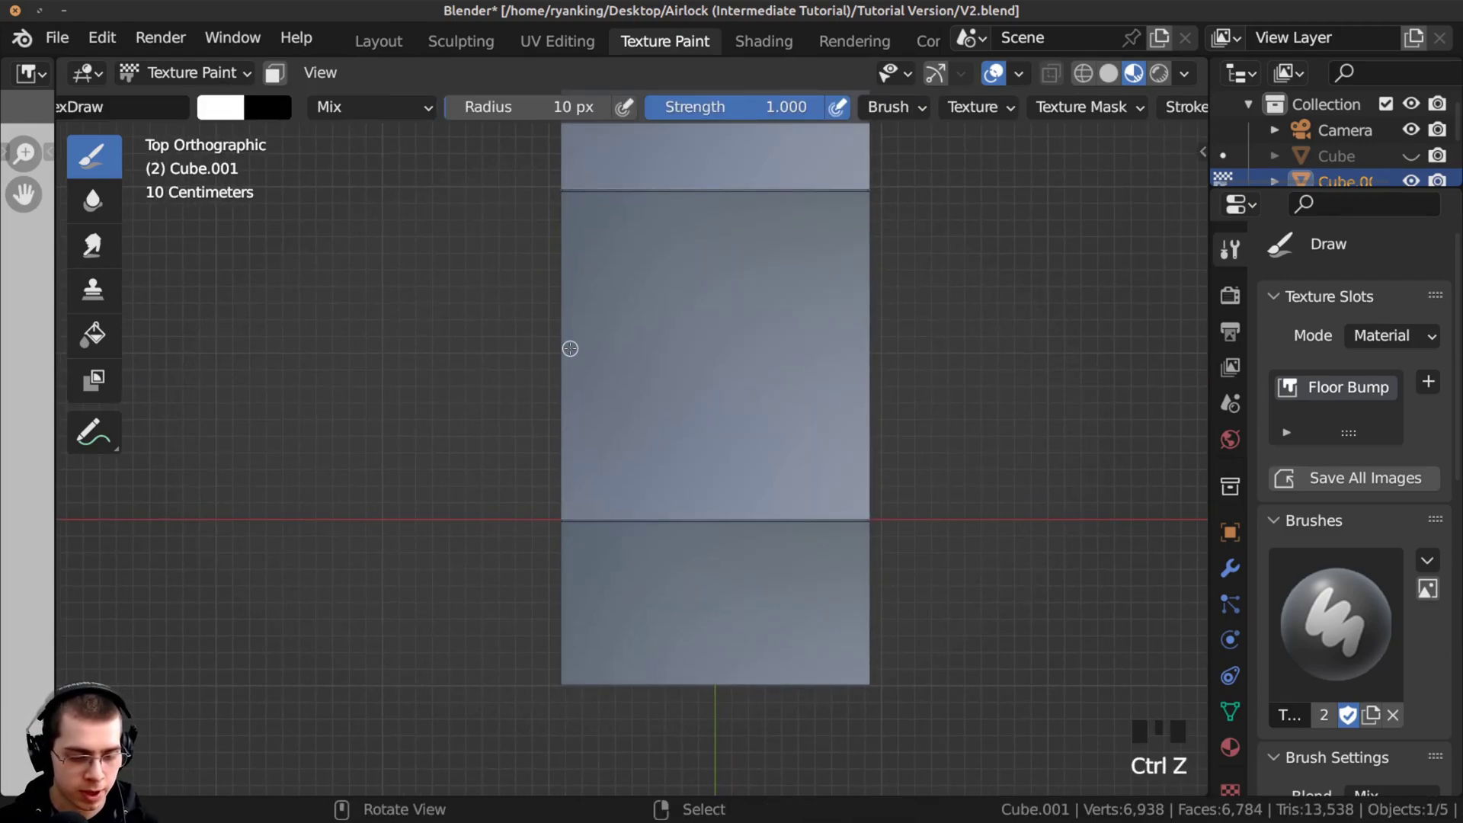
key(f)
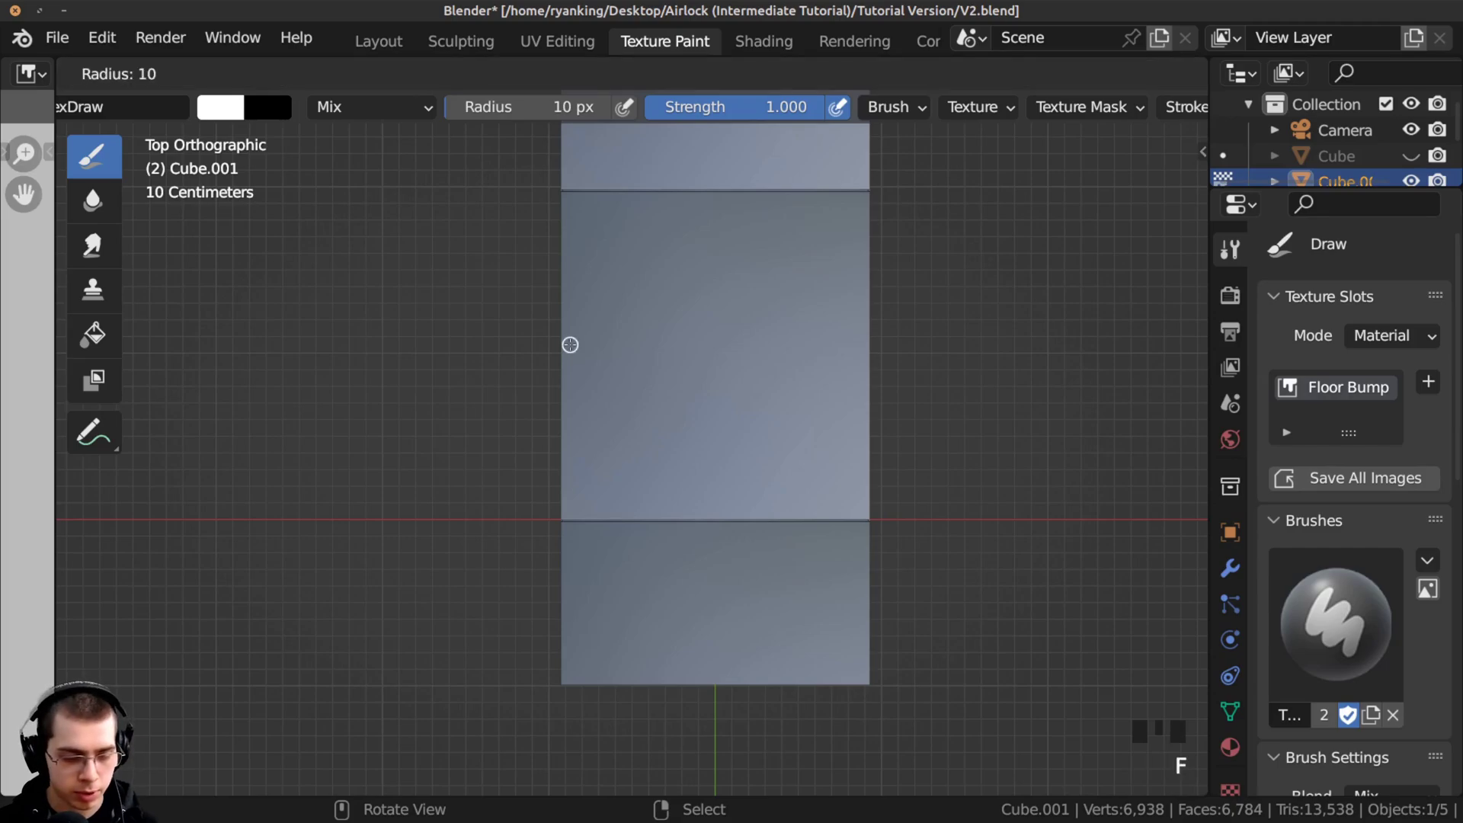
click(567, 343)
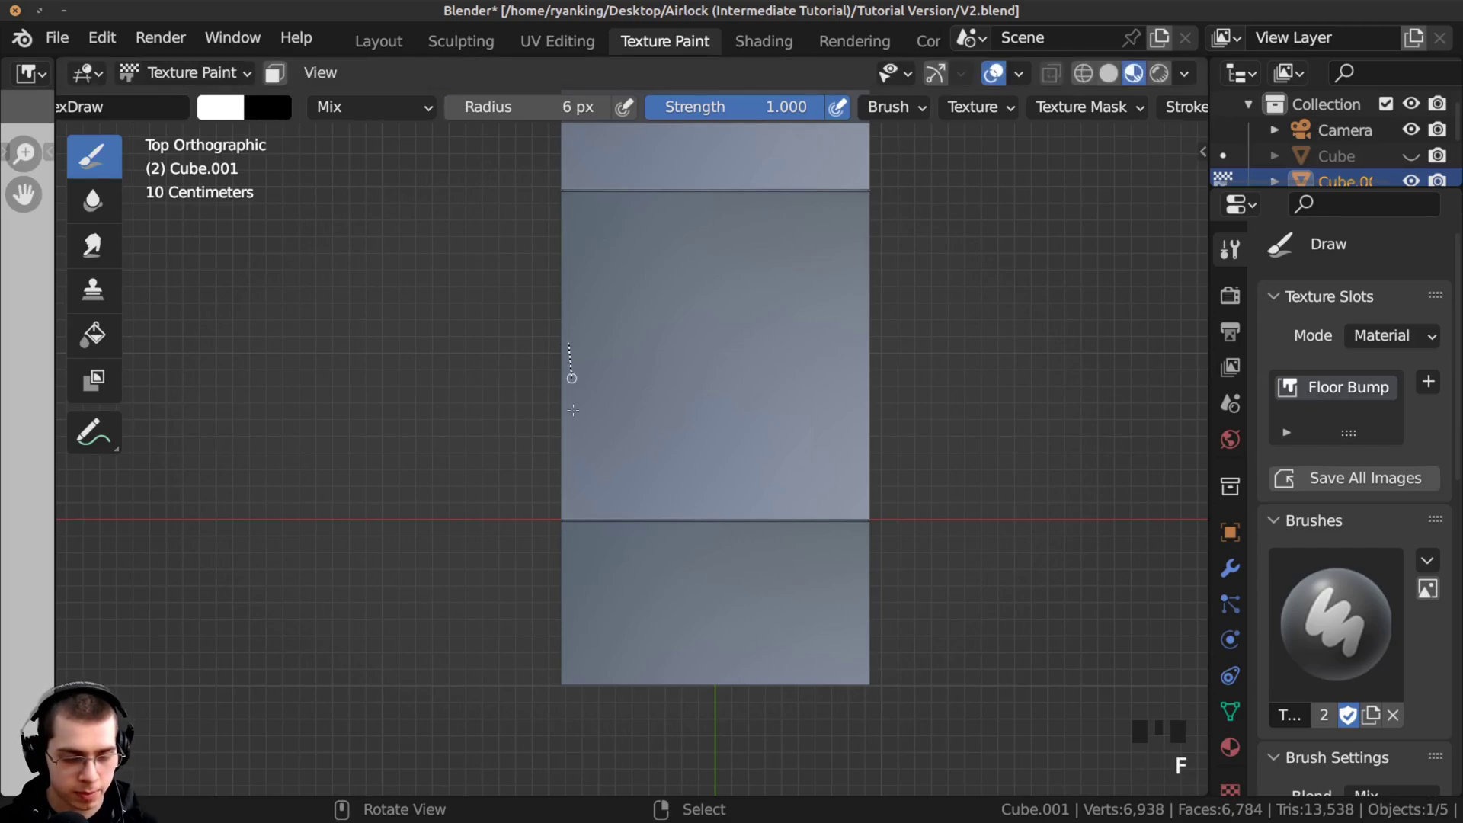
mouse_move(573, 410)
mouse_down()
mouse_move(562, 591)
mouse_move(620, 496)
mouse_move(607, 526)
mouse_move(350, 583)
mouse_move(523, 656)
mouse_move(732, 526)
mouse_move(907, 316)
mouse_move(542, 156)
mouse_move(811, 287)
mouse_move(804, 574)
mouse_move(558, 675)
mouse_up()
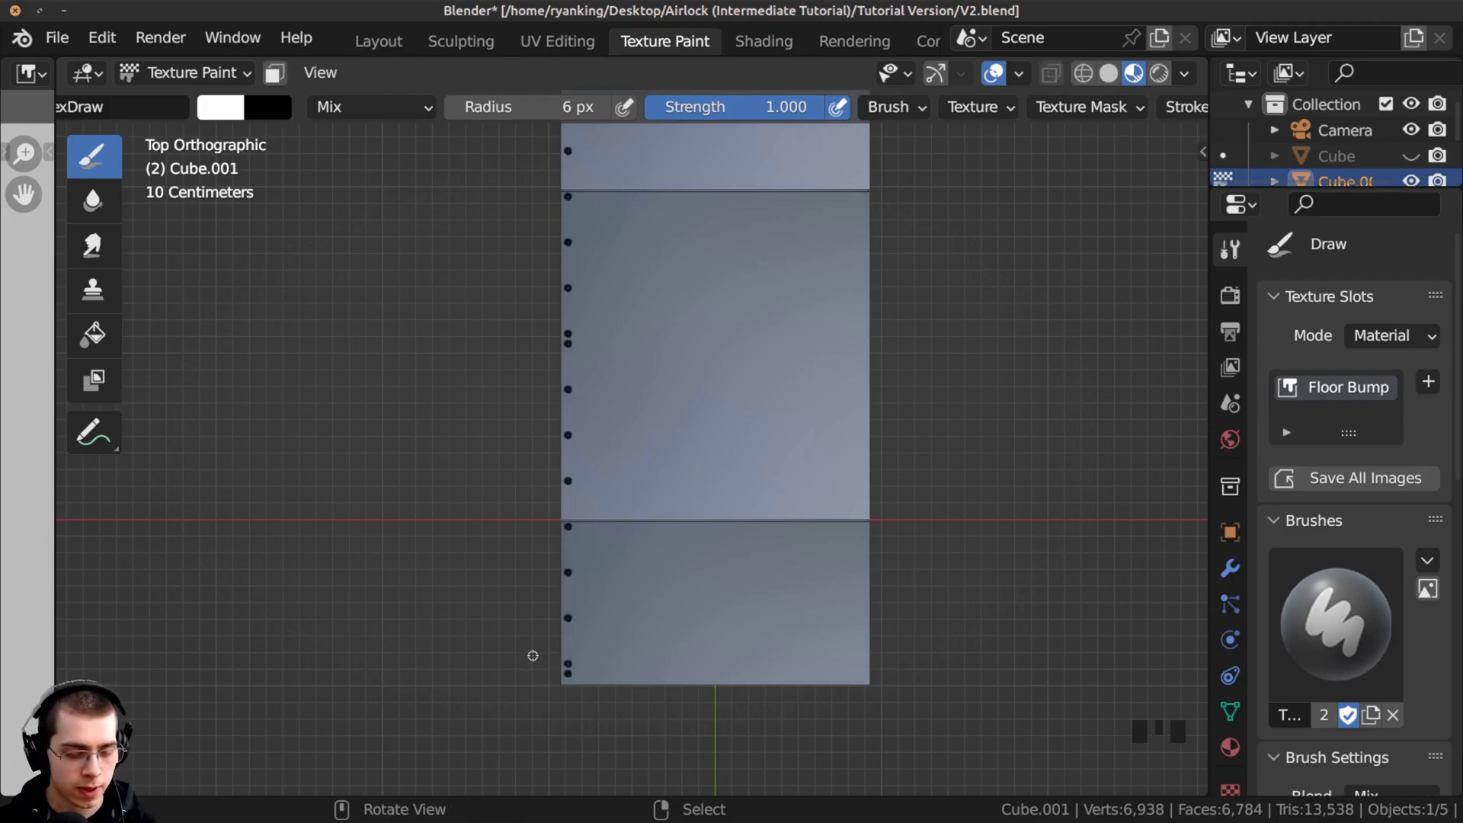
key(ctrl+z)
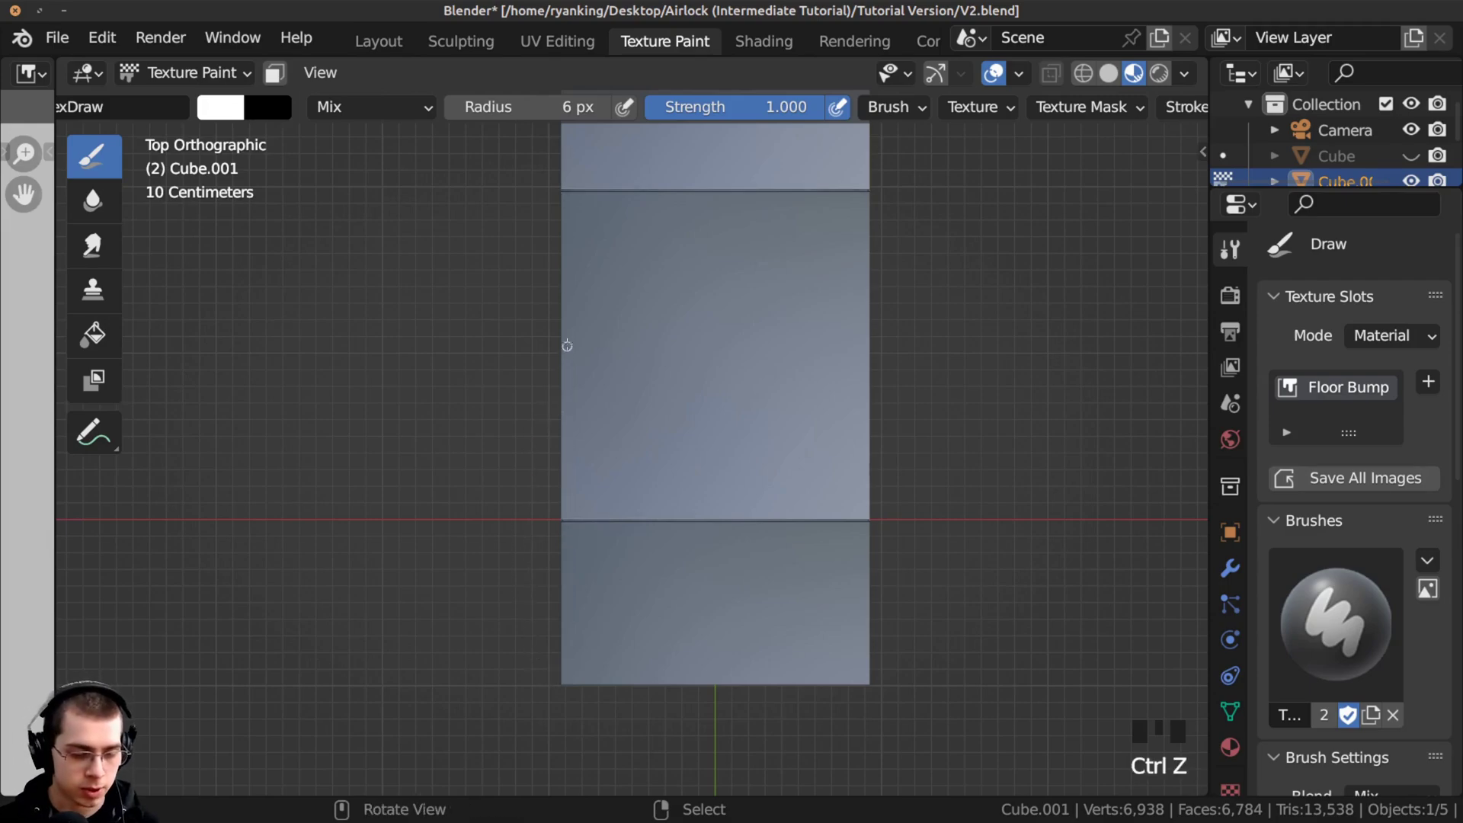
alt+drag(569, 348, 555, 669)
key(ctrl+z)
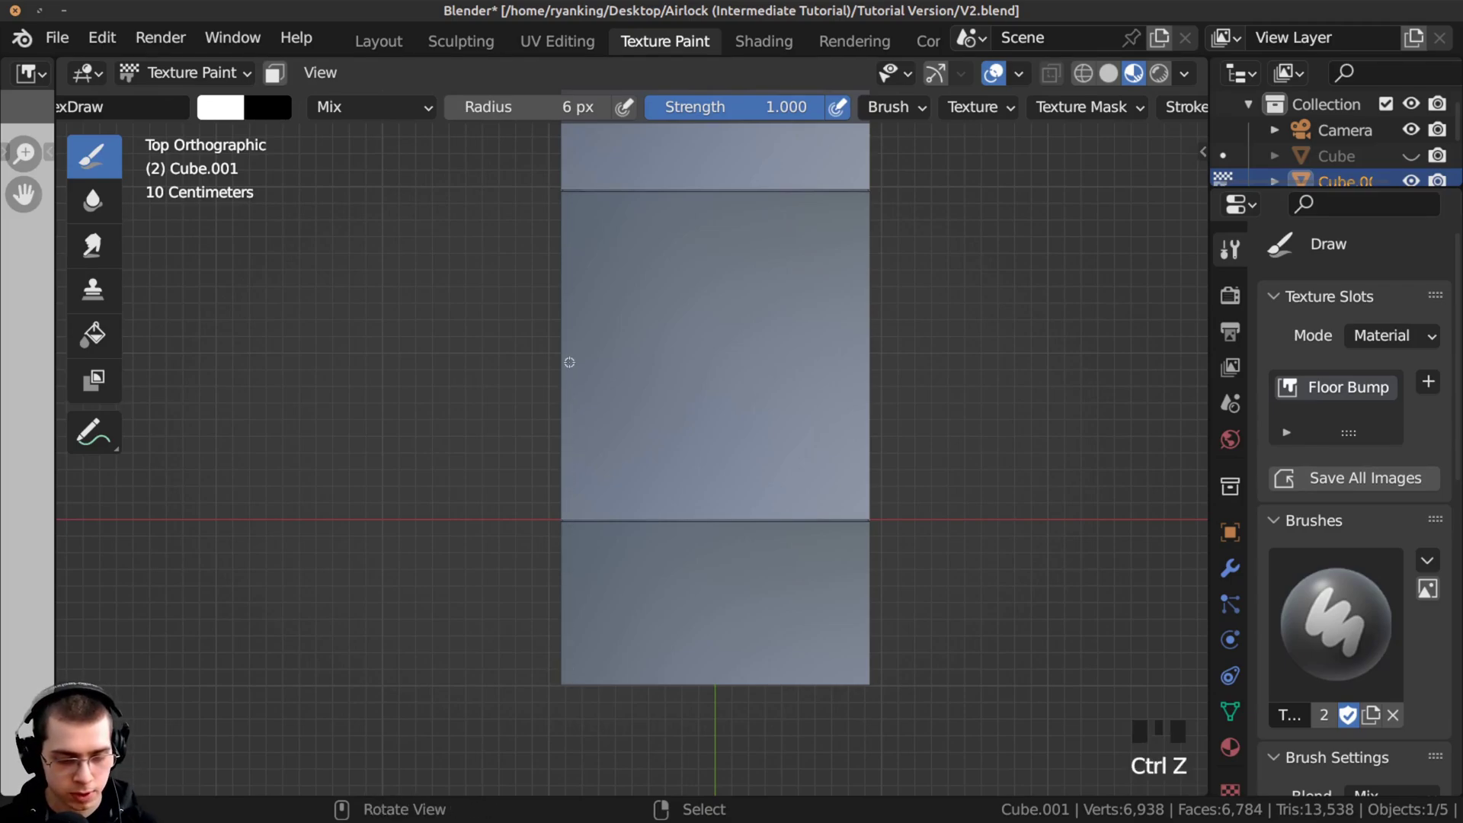
Paint straight rows of small rivet dots along both long edges of the floor, adding single dots to fill out the left row
alt+drag(569, 362, 565, 677)
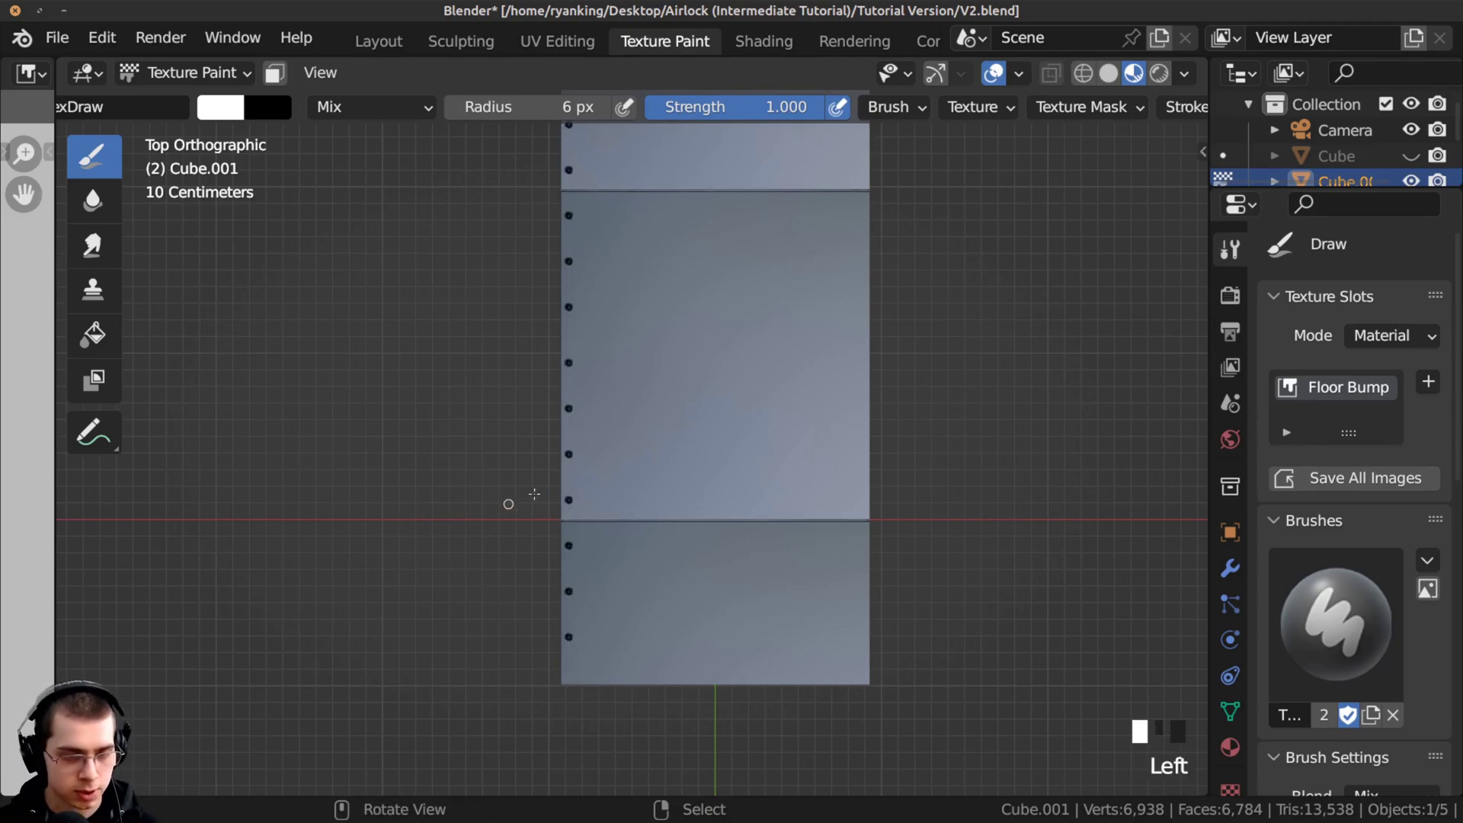
ctrl+middle_drag(592, 528, 596, 499)
mouse_move(597, 510)
shift+middle_down()
mouse_move(535, 483)
mouse_move(526, 506)
shift+middle_up()
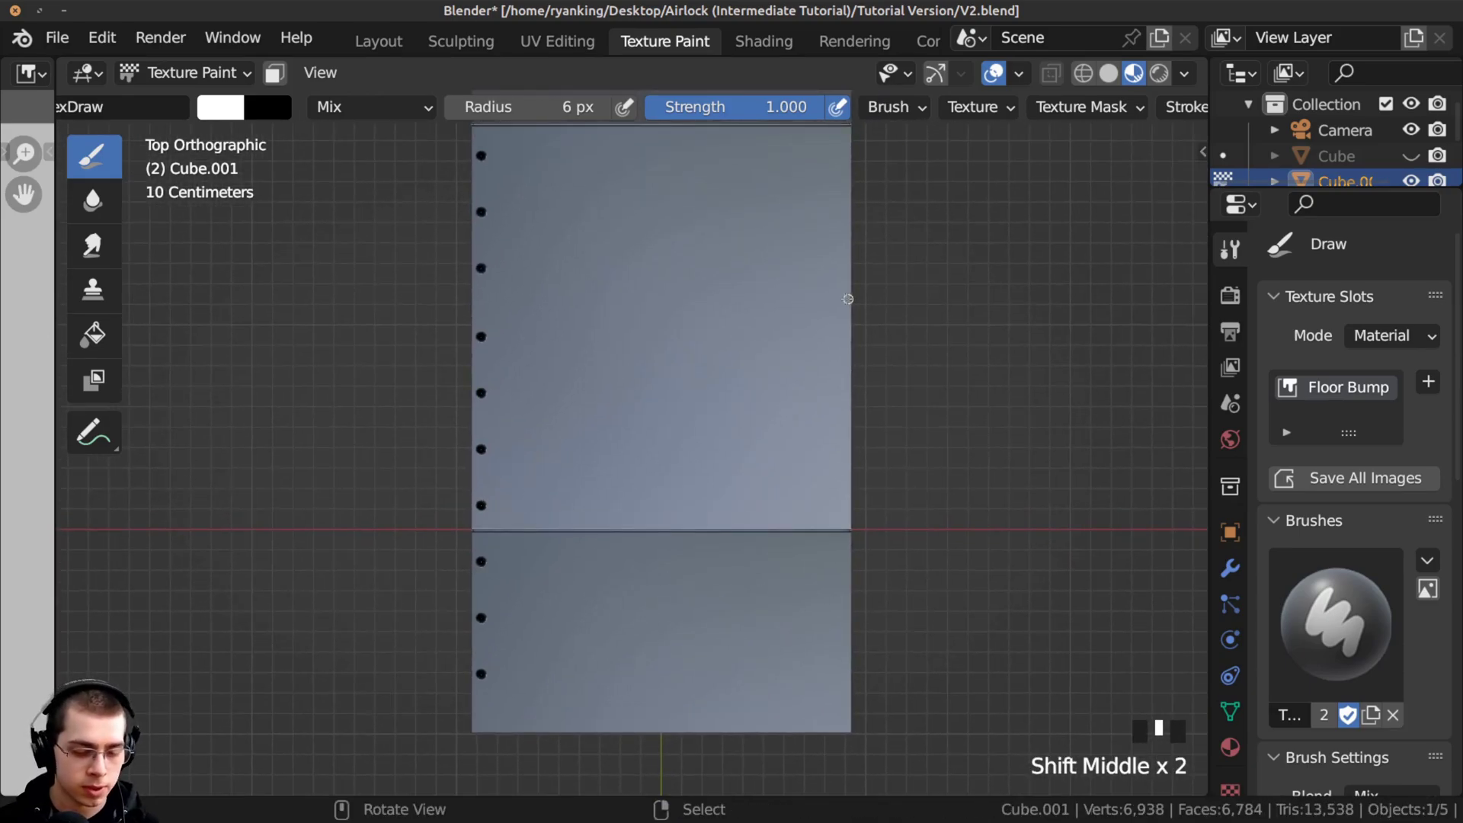
mouse_move(841, 311)
alt+mouse_down()
mouse_move(809, 449)
mouse_move(839, 689)
mouse_move(839, 535)
alt+mouse_up()
alt+drag(836, 711, 838, 715)
key(ctrl+z)
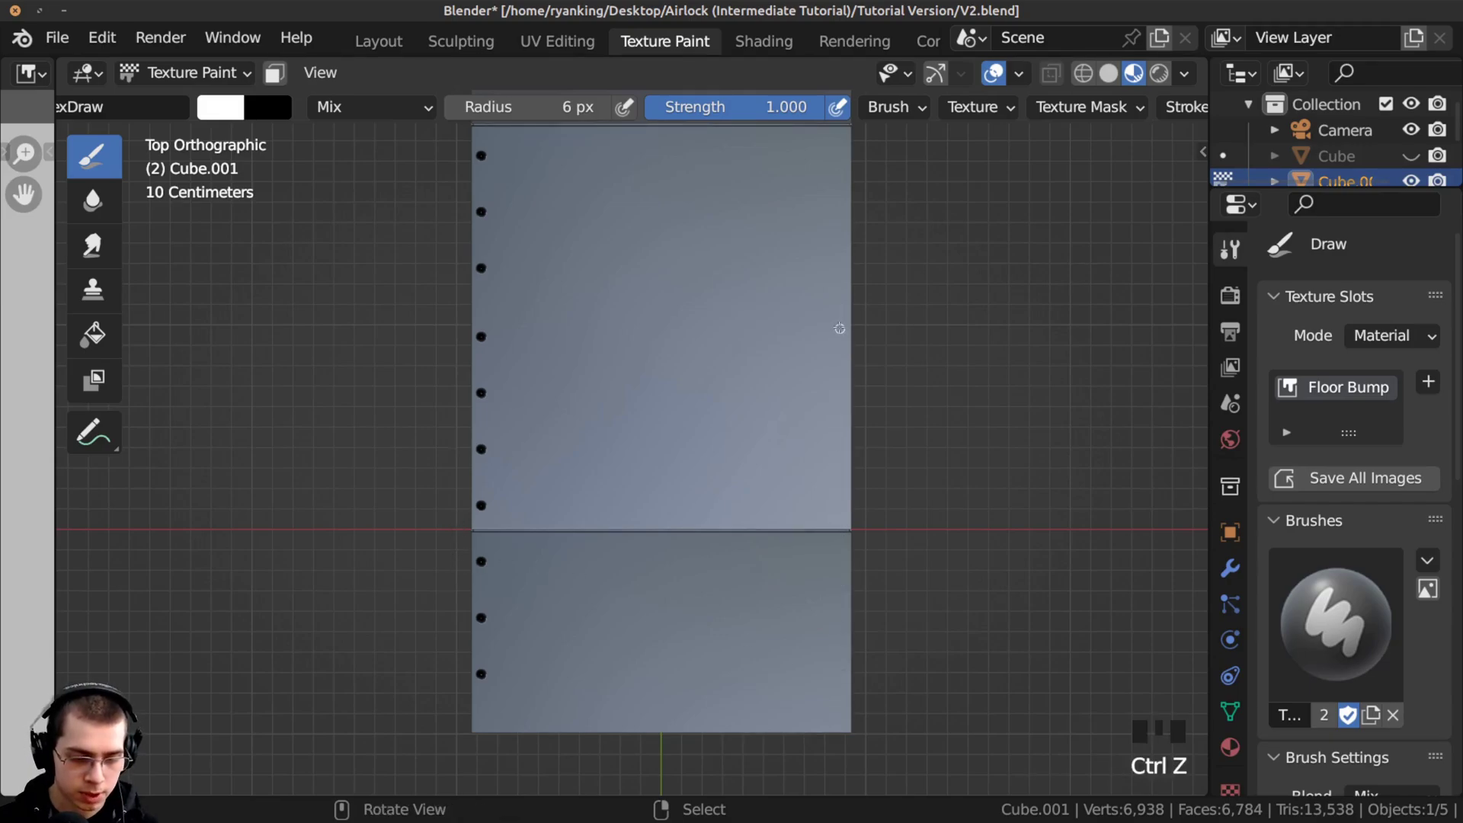
mouse_move(832, 370)
mouse_down()
mouse_move(776, 695)
mouse_move(821, 718)
mouse_move(818, 695)
mouse_up()
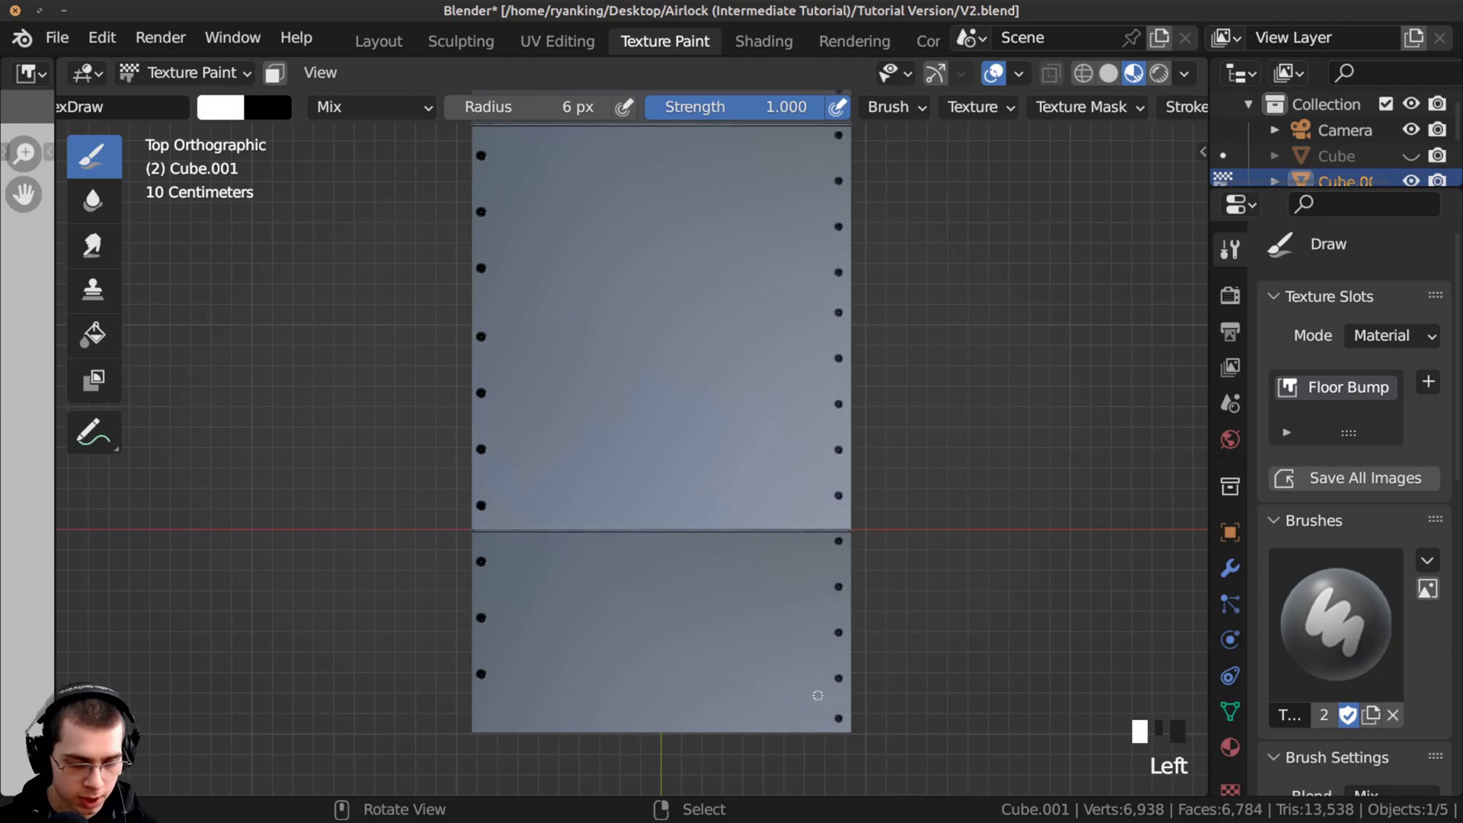
triple_click(478, 714)
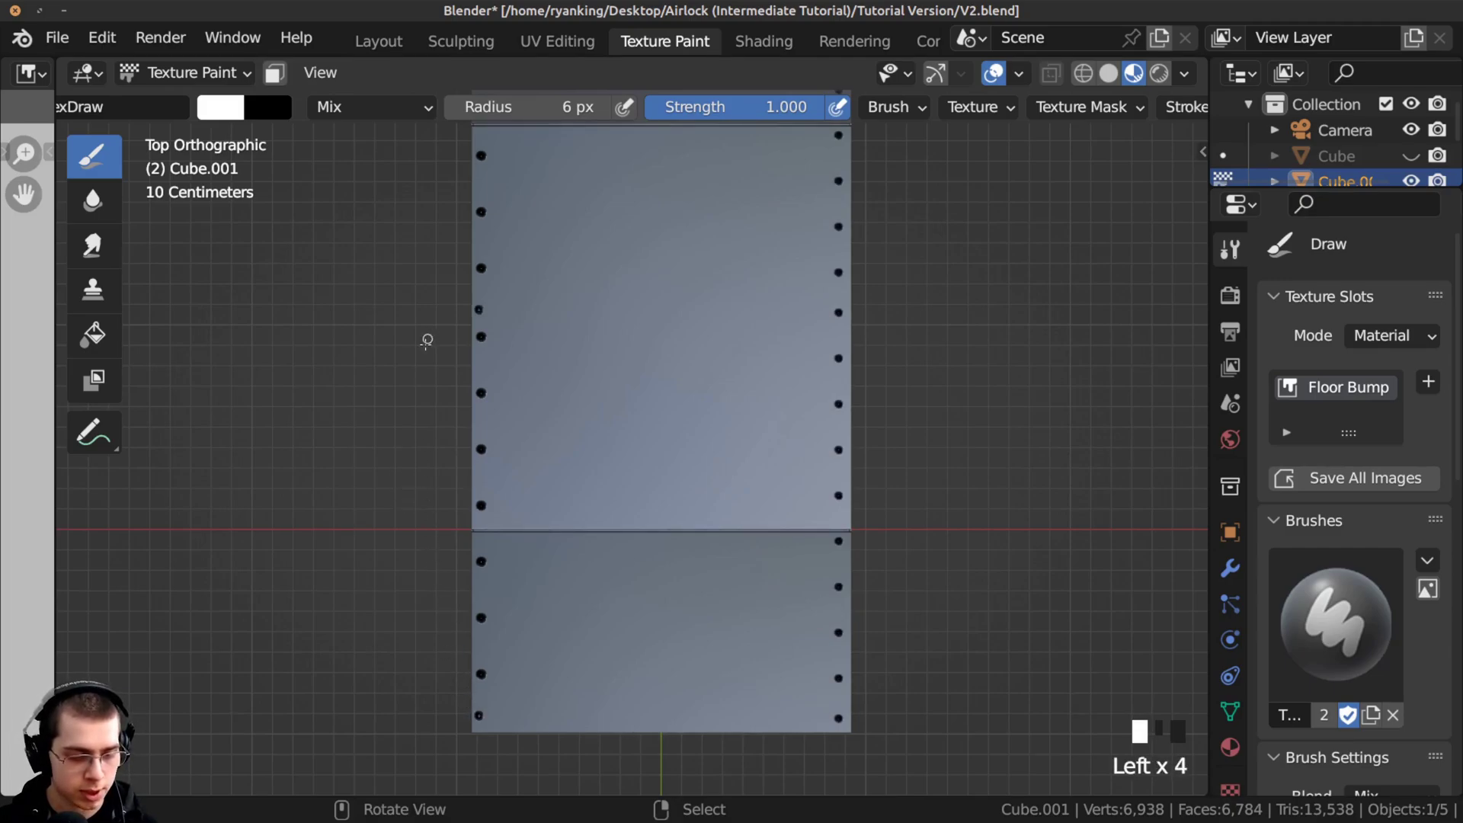
shift+middle_drag(712, 386, 677, 479)
drag(679, 317, 589, 308)
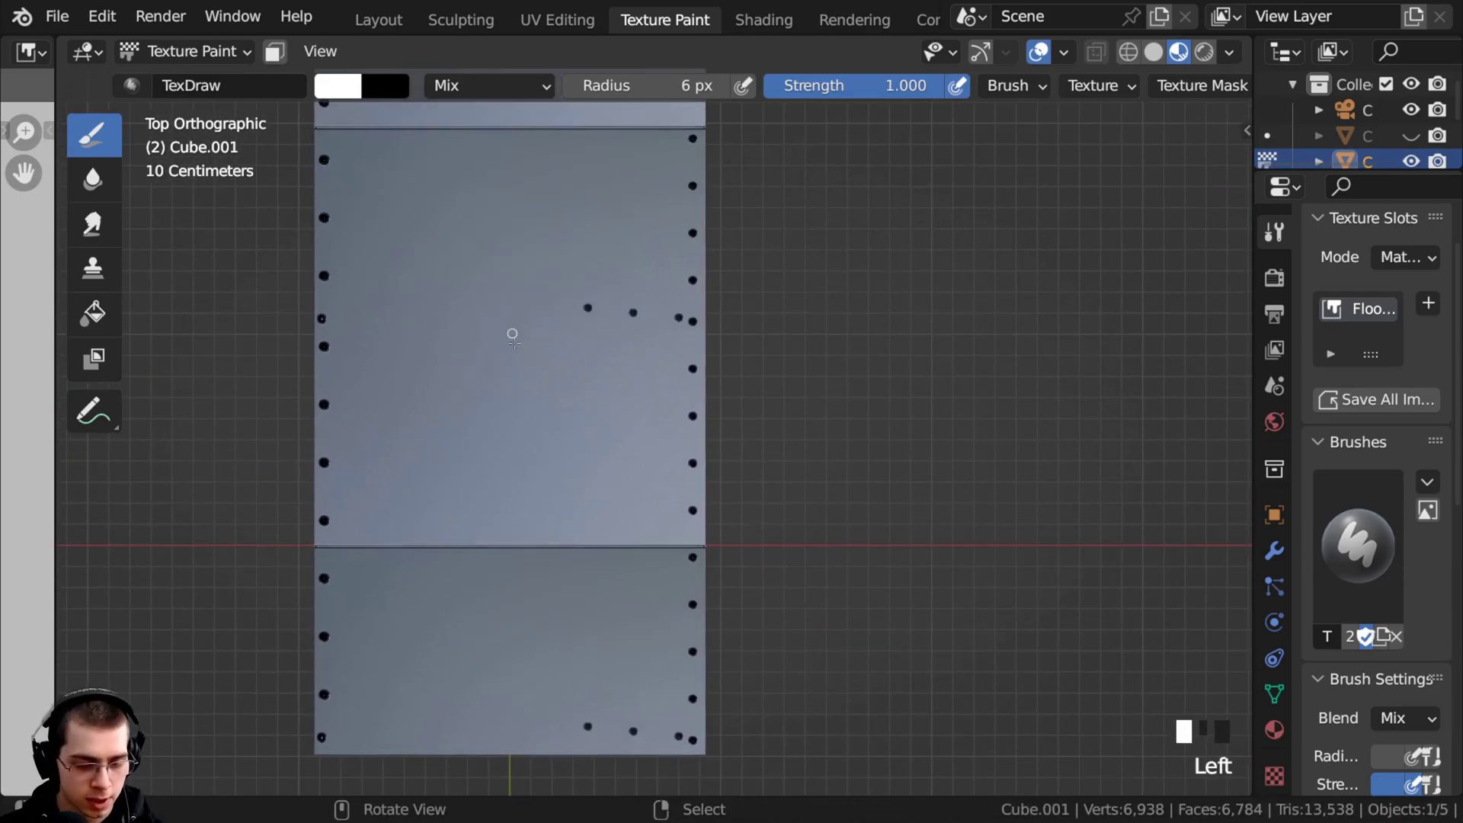
key(ctrl+z)
mouse_move(618, 387)
ctrl+middle_down()
mouse_move(670, 382)
mouse_move(676, 405)
mouse_move(654, 350)
ctrl+middle_up()
drag(676, 296, 419, 281)
key(ctrl+z)
Set the Line stroke's Spacing to 9% and test it with a diagonal line on the floor, undoing that line
scroll(838, 85, down, 5)
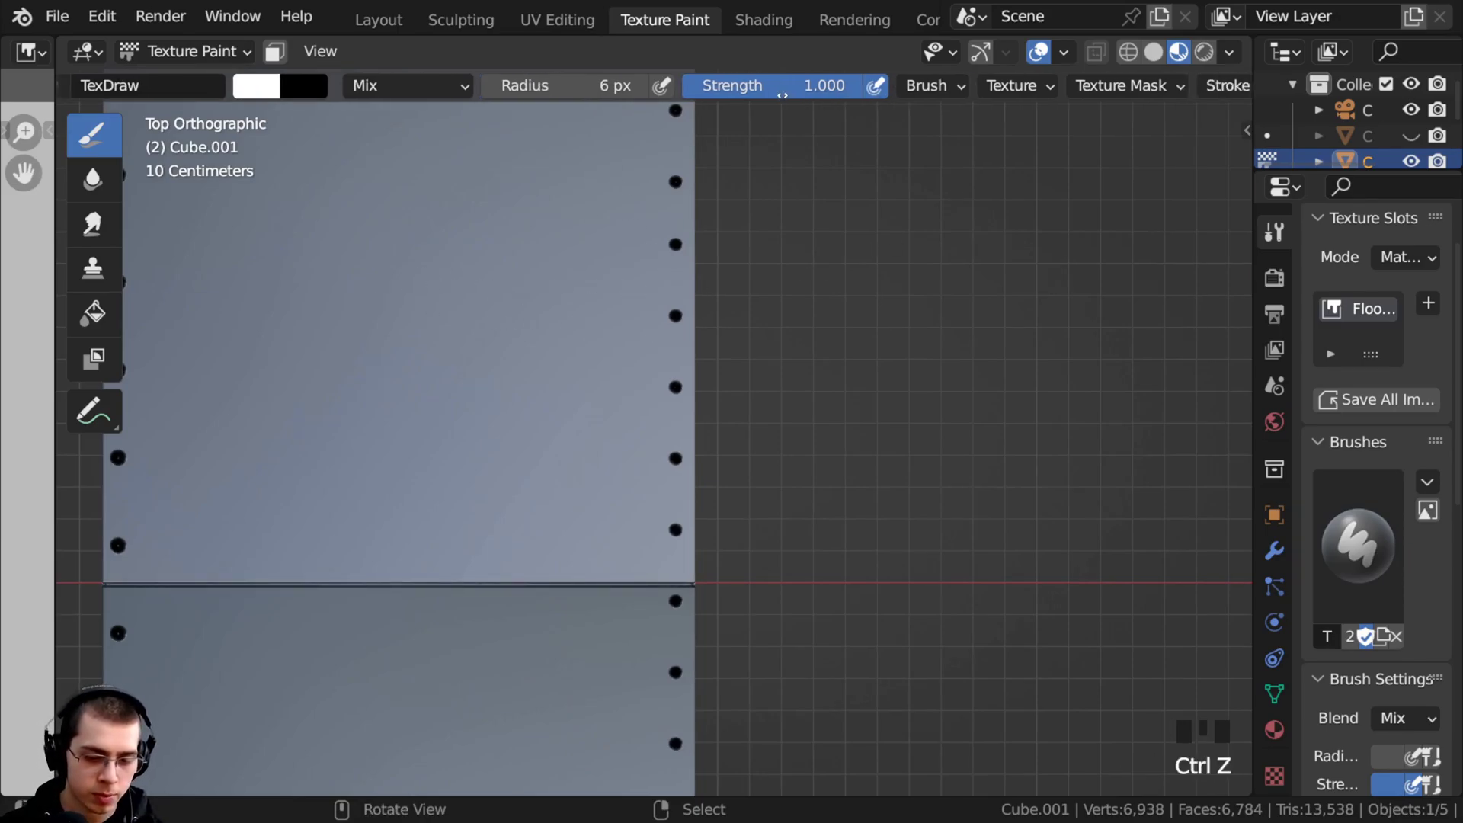
click(808, 86)
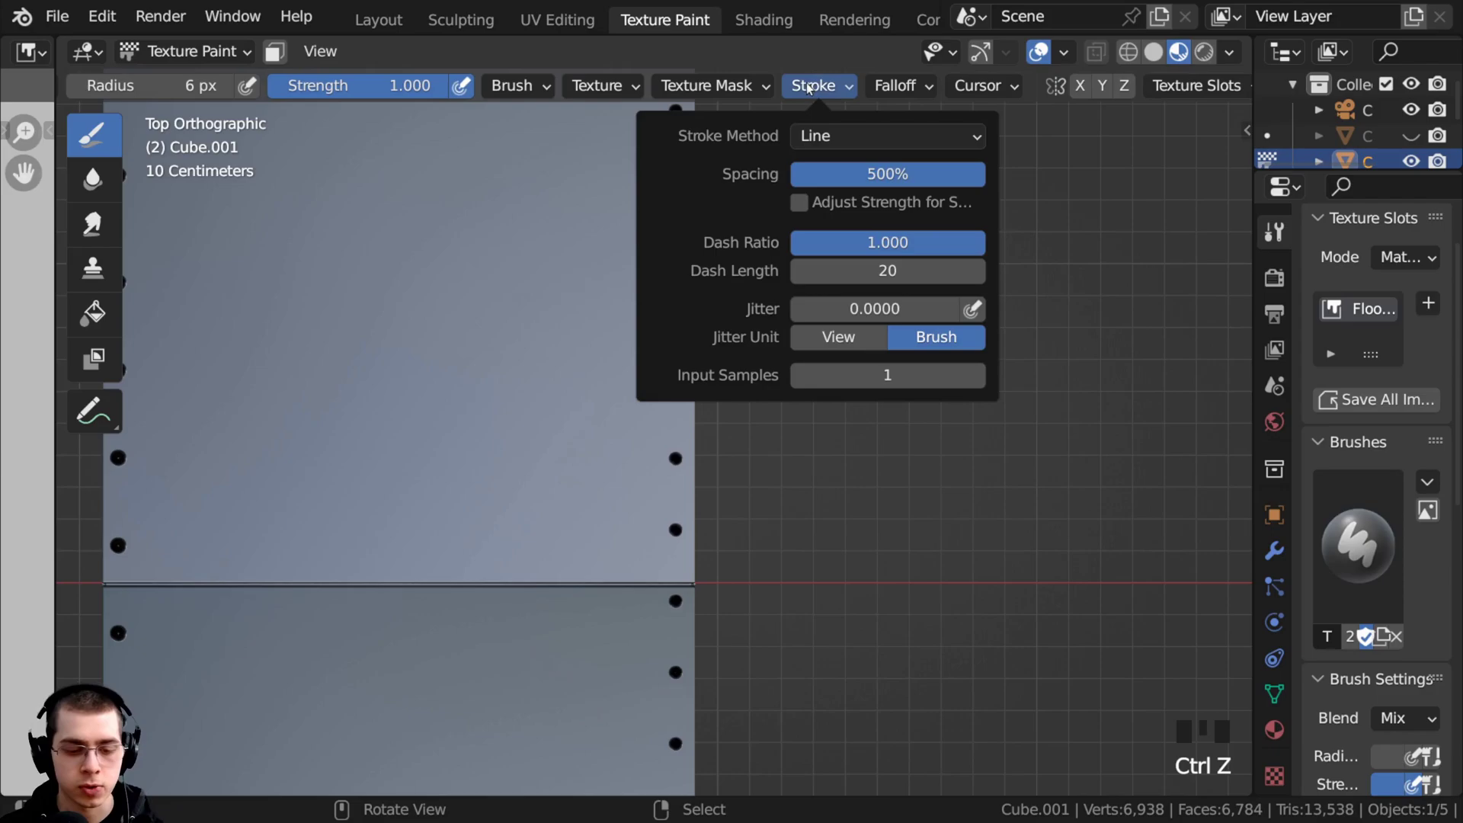
click(814, 137)
click(816, 137)
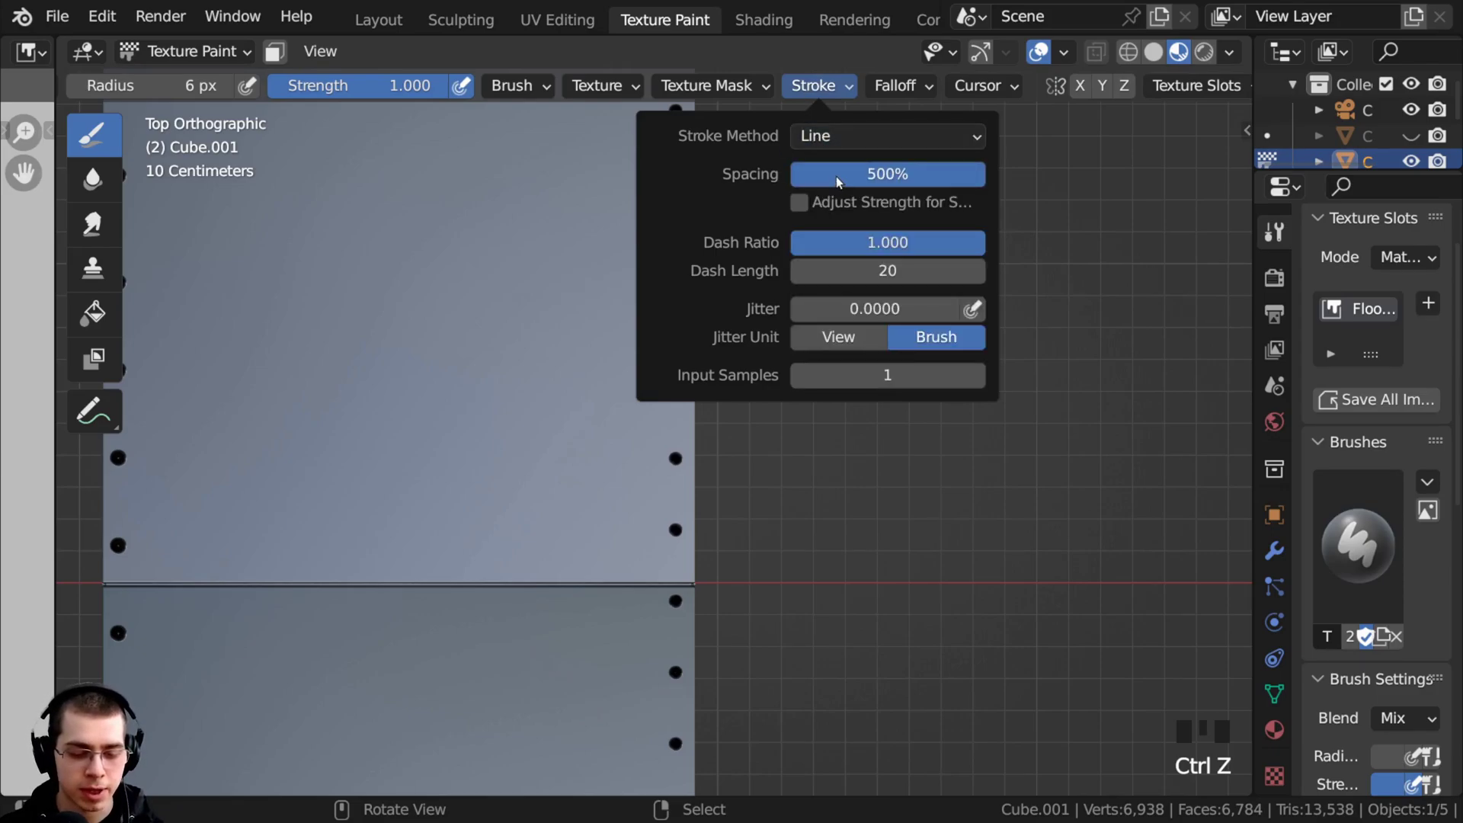
click(835, 176)
text(4)
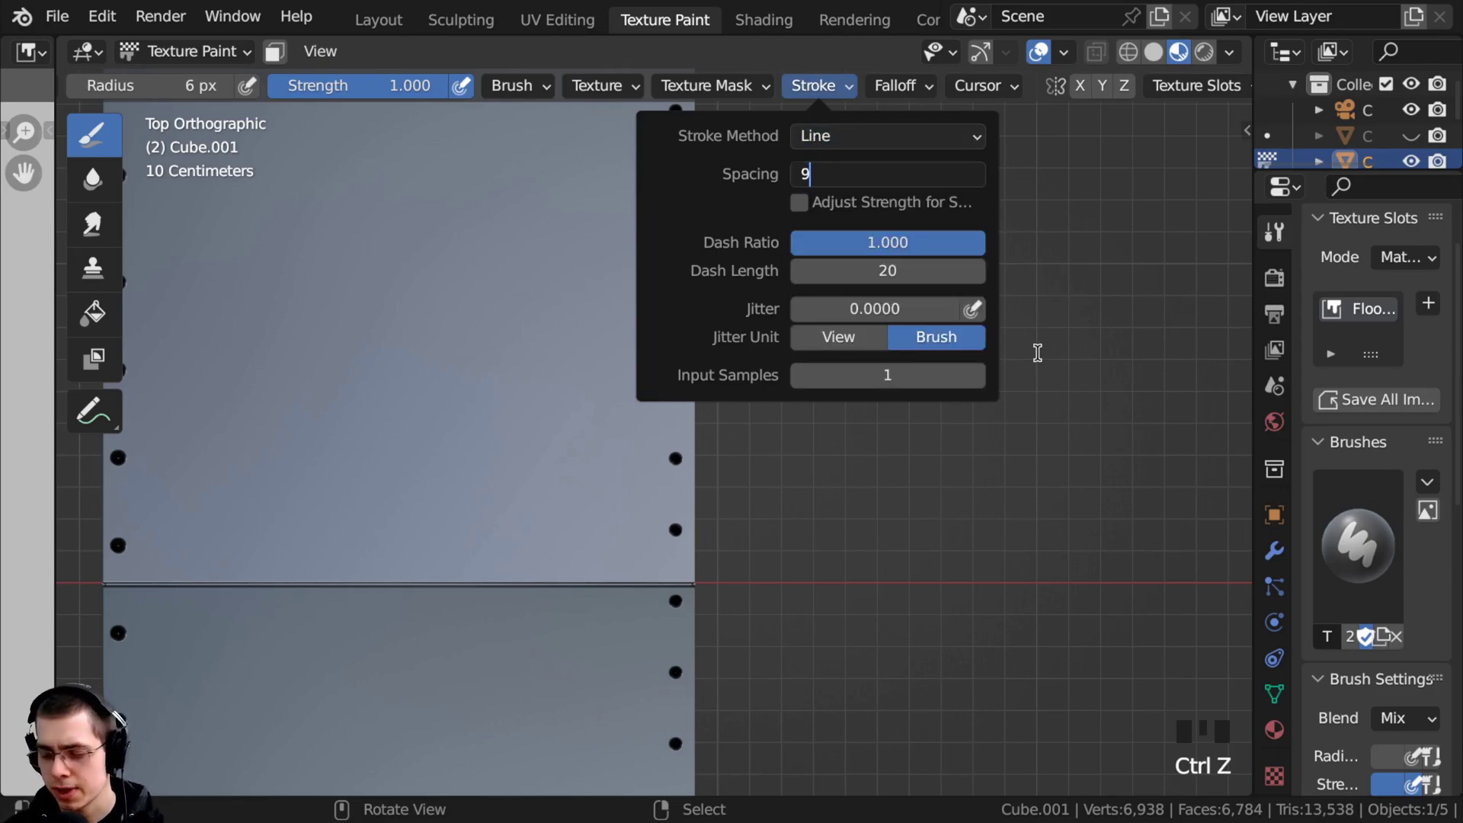
key(Return)
drag(719, 353, 299, 213)
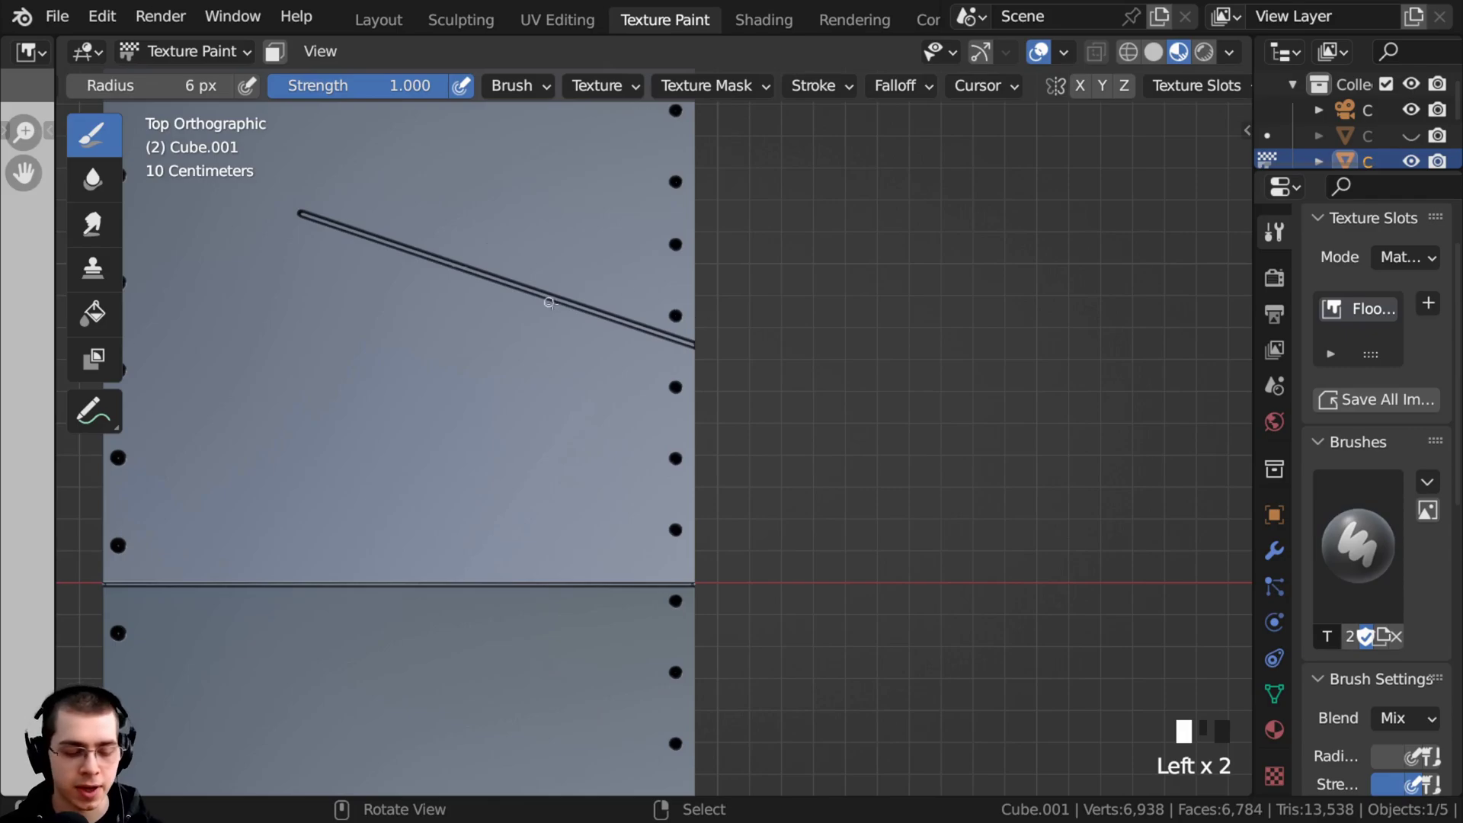
key(ctrl+z)
Set the brush's primary colour to black
ctrl+middle_drag(633, 391, 633, 421)
shift+middle_drag(633, 420, 664, 402)
middle_drag(270, 87, 716, 93)
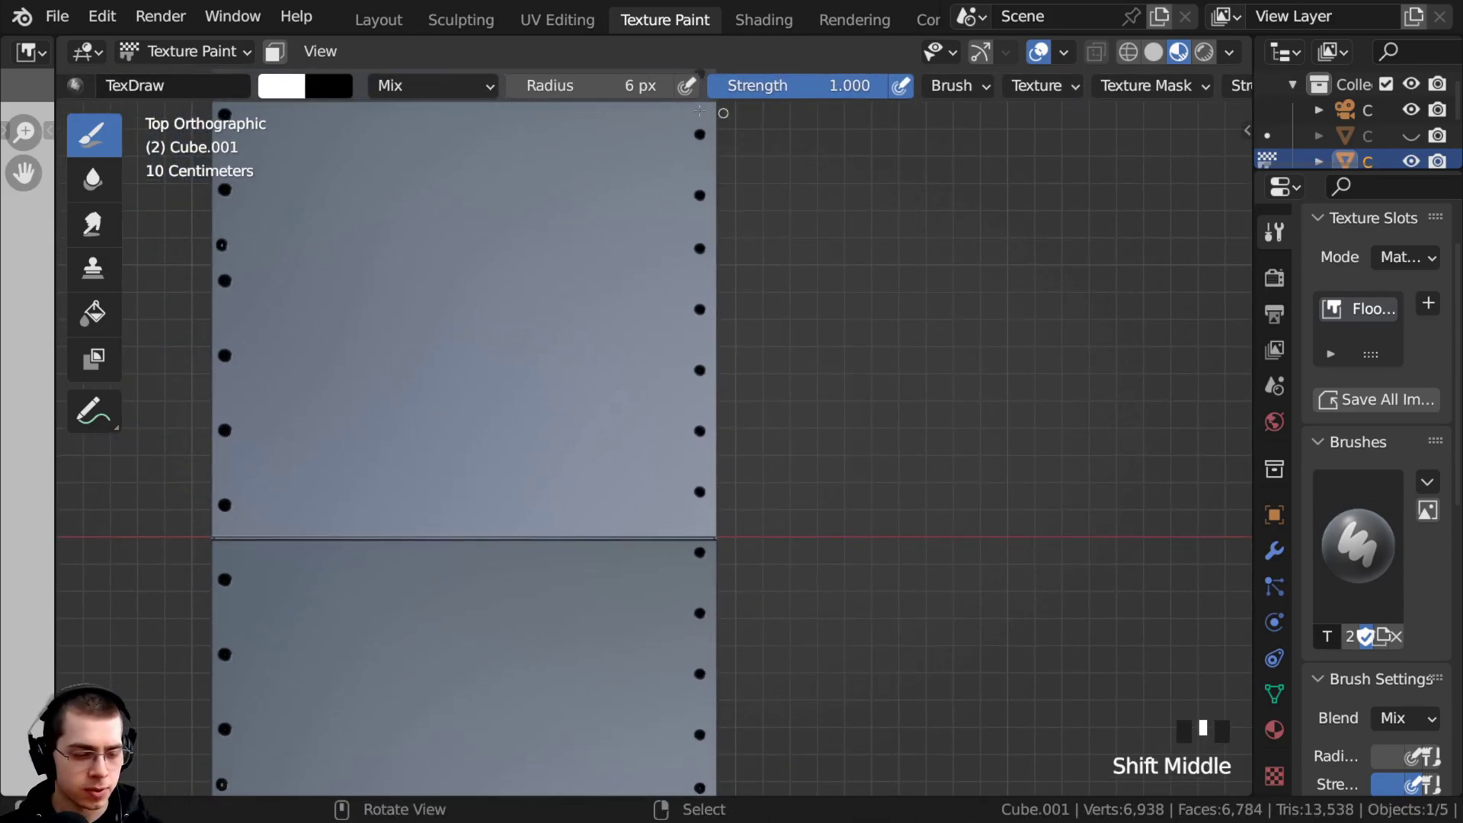
click(280, 91)
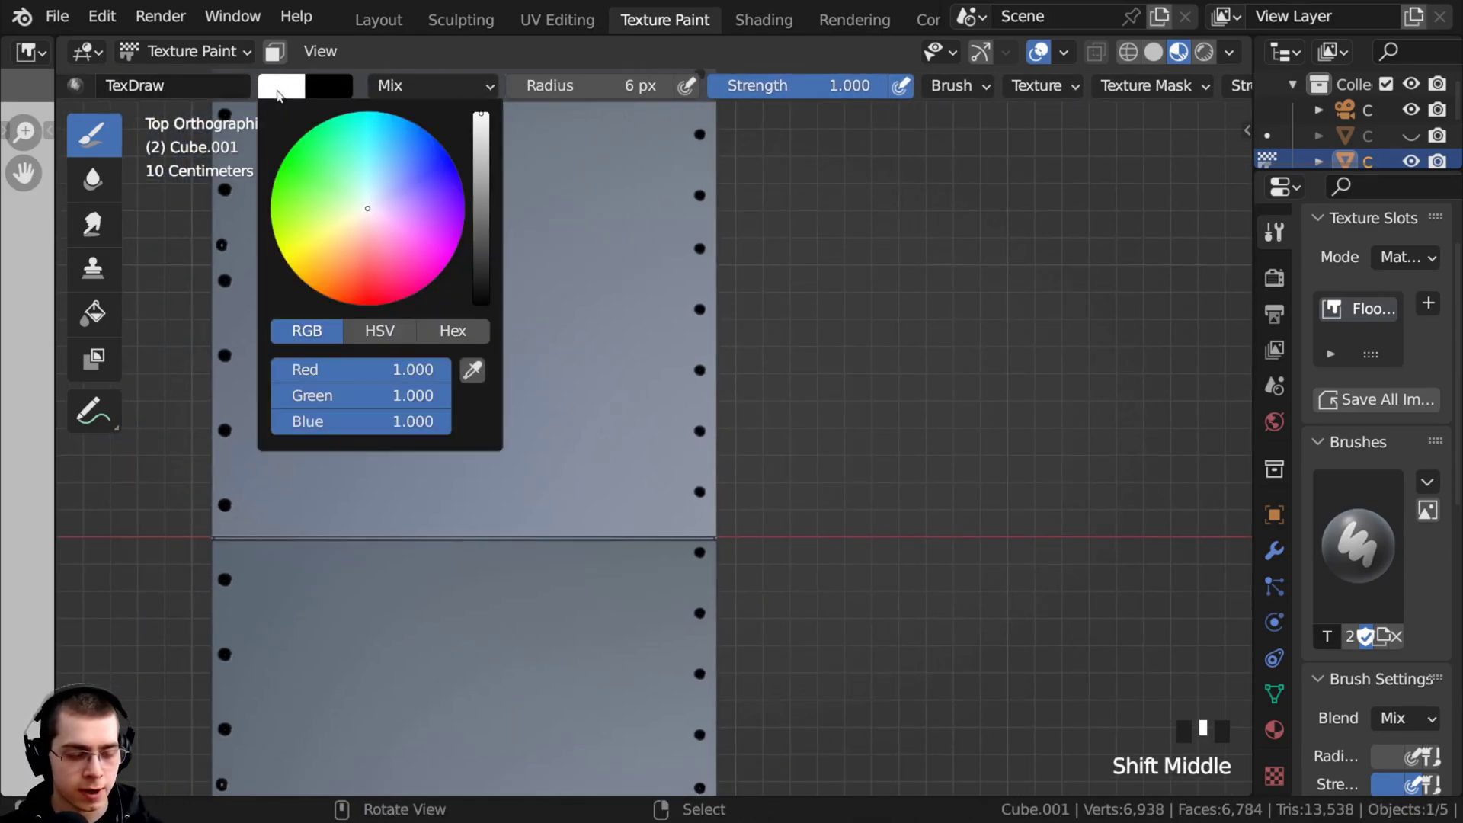
drag(477, 143, 478, 389)
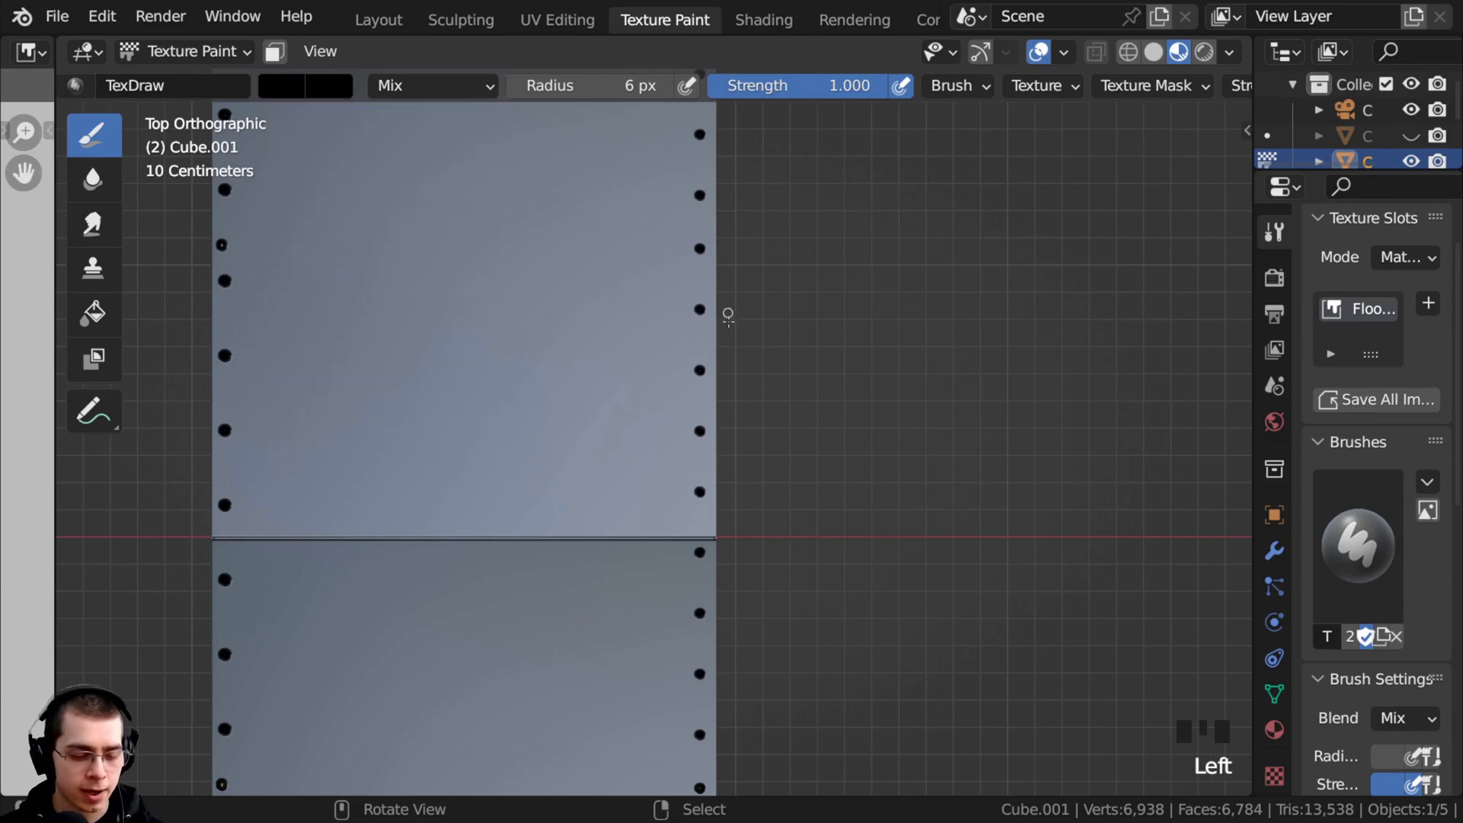
Set the brush radius to 13 px and paint a wide horizontal groove from the floor's right edge inward between two rivets
drag(733, 331, 453, 333)
mouse_move(453, 333)
ctrl+middle_down()
mouse_move(458, 305)
mouse_move(626, 286)
mouse_move(435, 490)
ctrl+middle_up()
key(KP_7)
key(f)
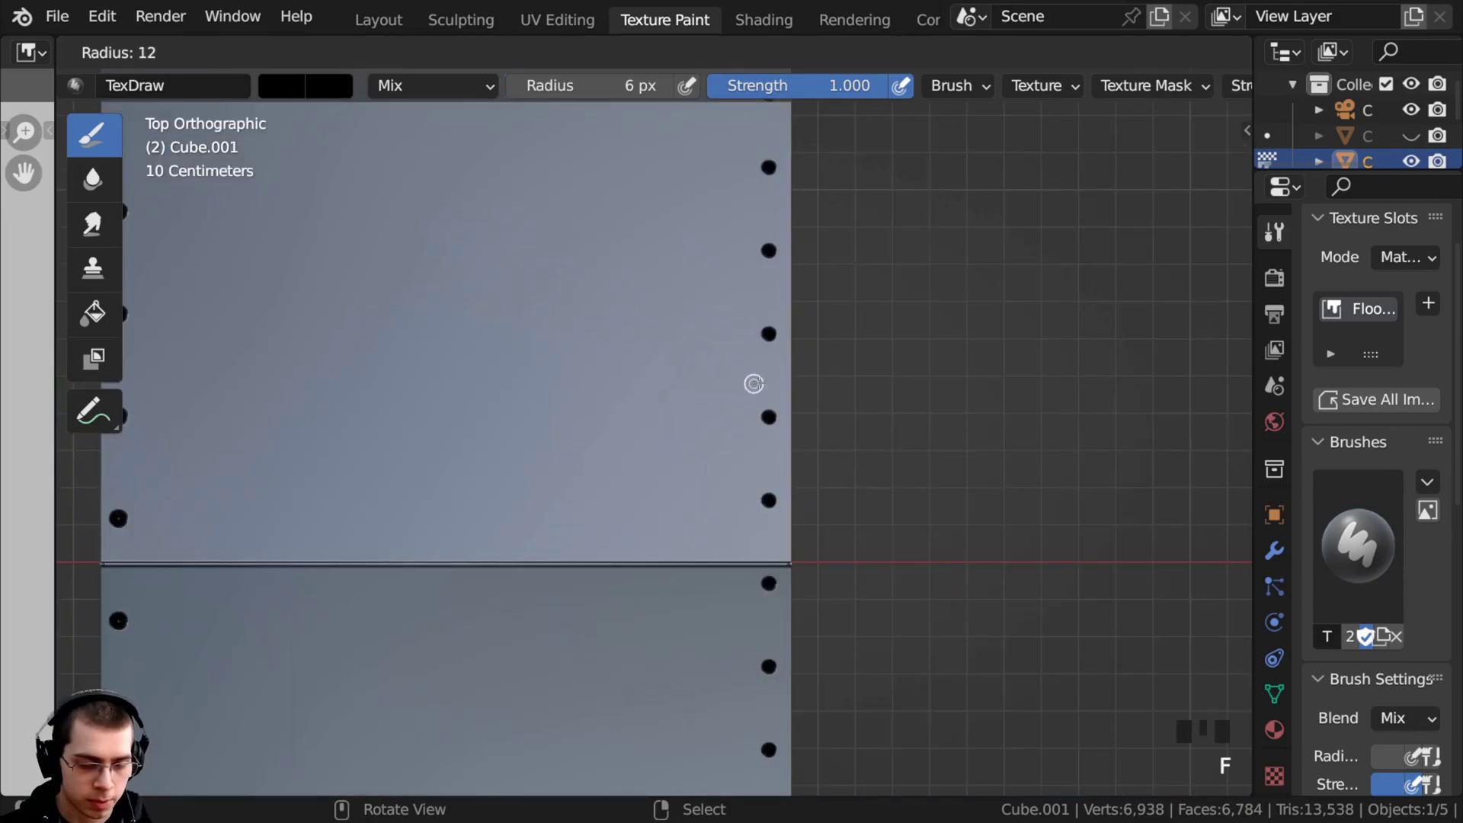
click(755, 385)
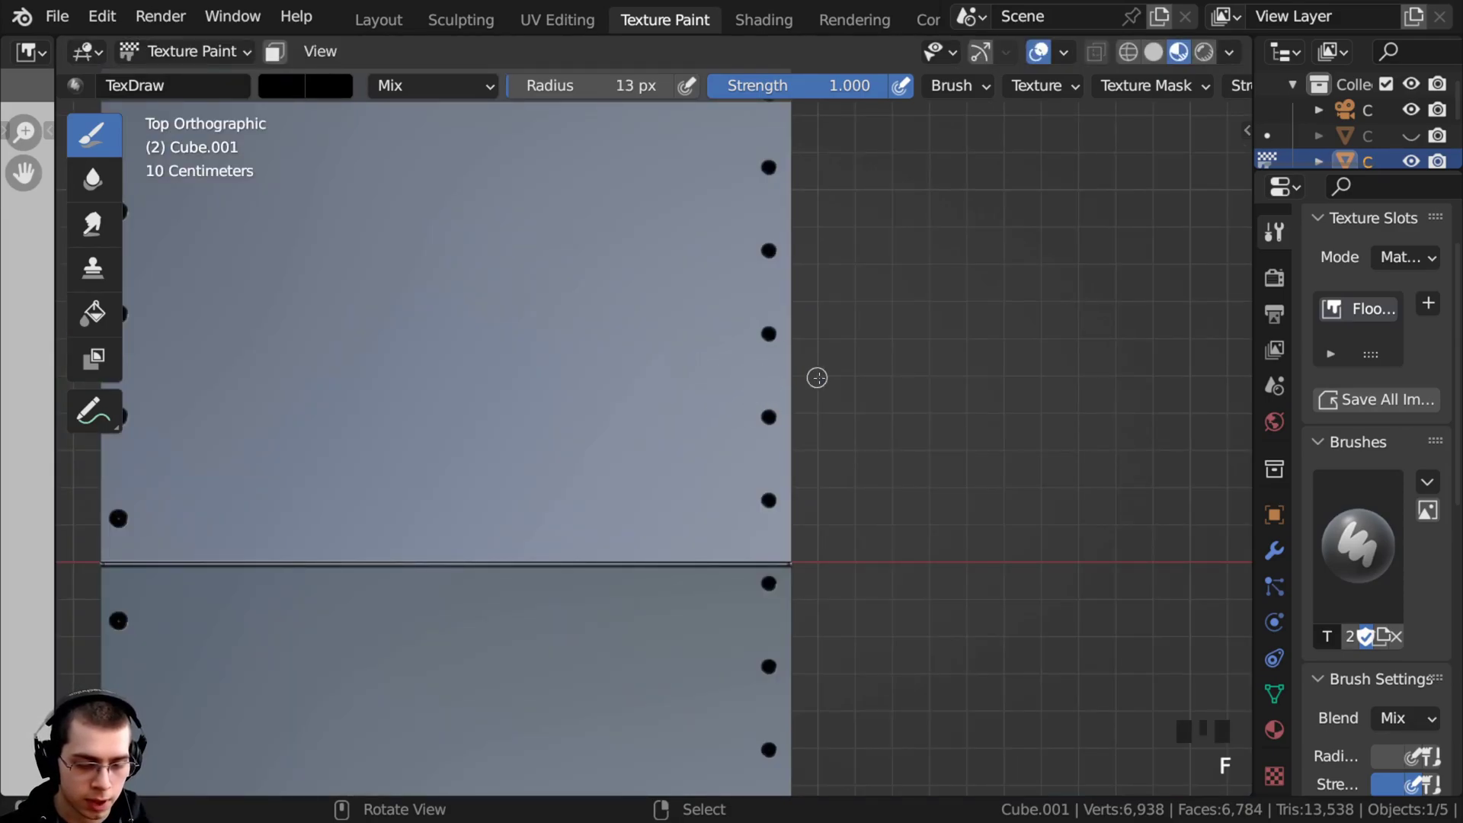
mouse_move(820, 376)
mouse_down()
mouse_move(602, 360)
mouse_move(523, 385)
mouse_move(432, 362)
mouse_move(528, 386)
mouse_move(485, 383)
mouse_move(480, 368)
mouse_move(844, 372)
mouse_up()
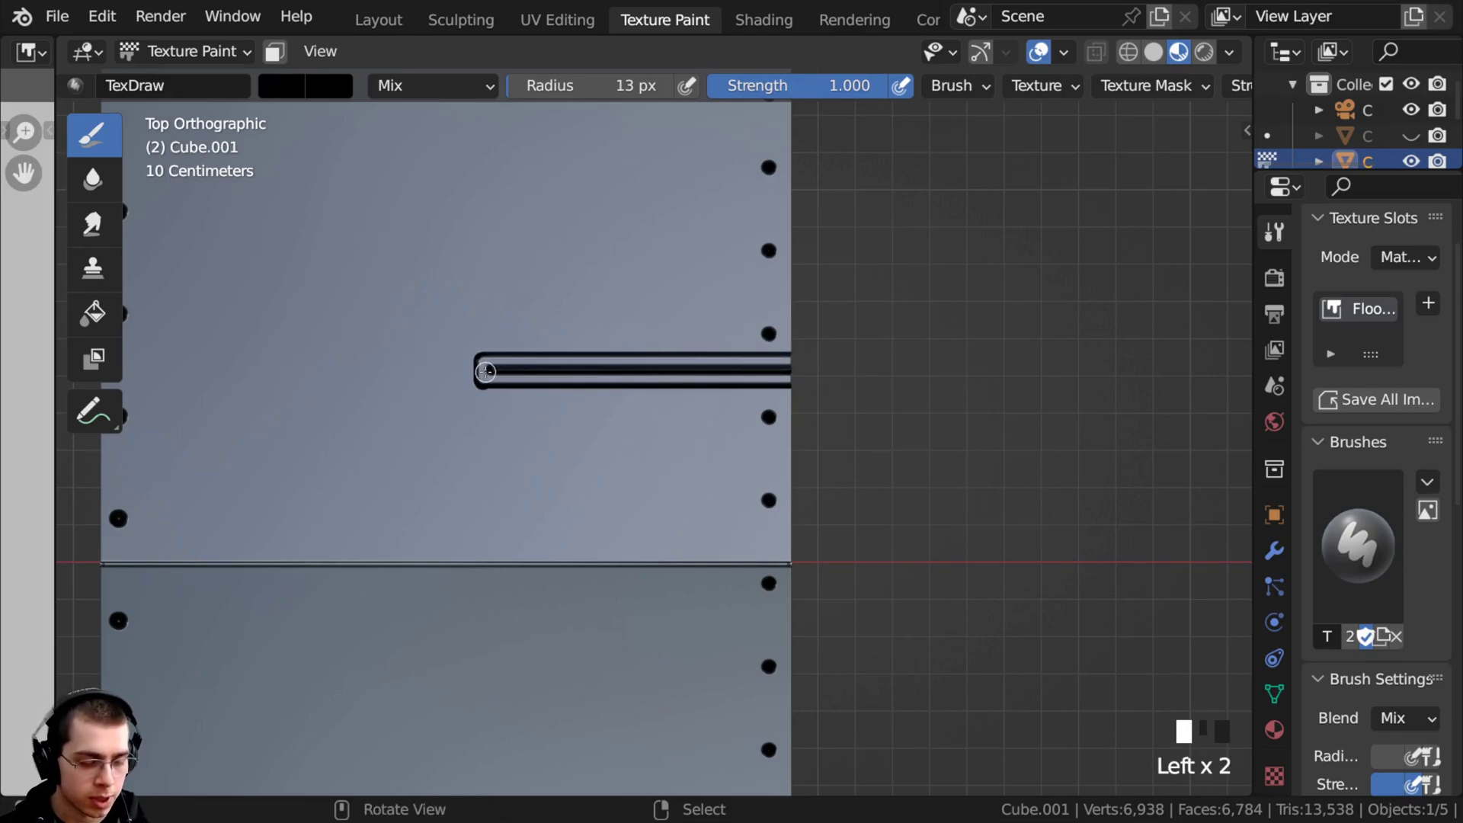
mouse_move(486, 371)
mouse_down()
mouse_move(589, 373)
mouse_move(676, 399)
mouse_move(865, 398)
mouse_up()
Paint a closed square panel outline with a chamfered upper-right corner on the lower floor plate, using a 5 px brush
shift+middle_drag(434, 495, 461, 450)
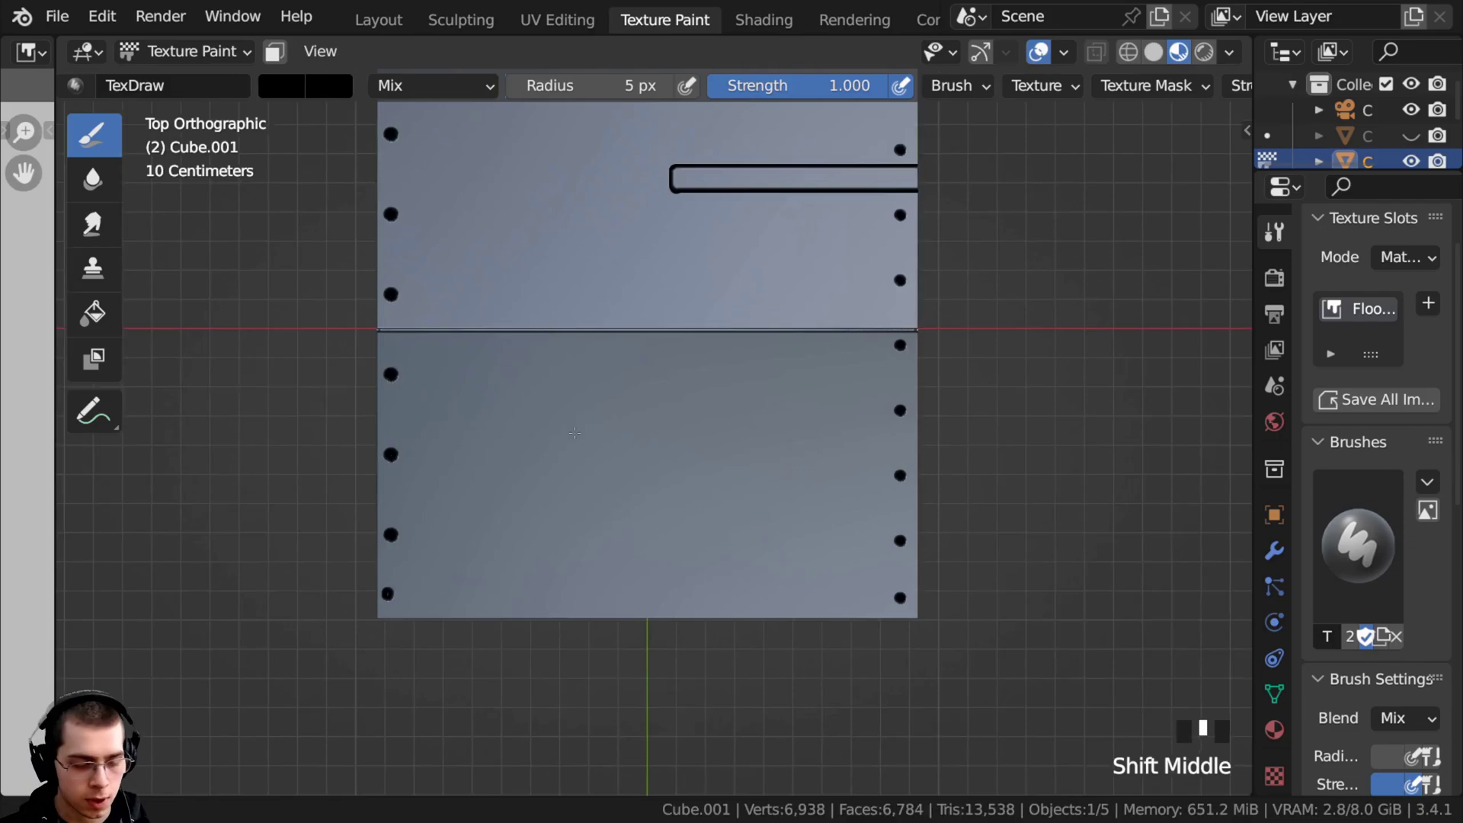
shift+middle_drag(460, 452, 477, 433)
ctrl+middle_drag(476, 437, 475, 425)
shift+middle_drag(475, 425, 473, 422)
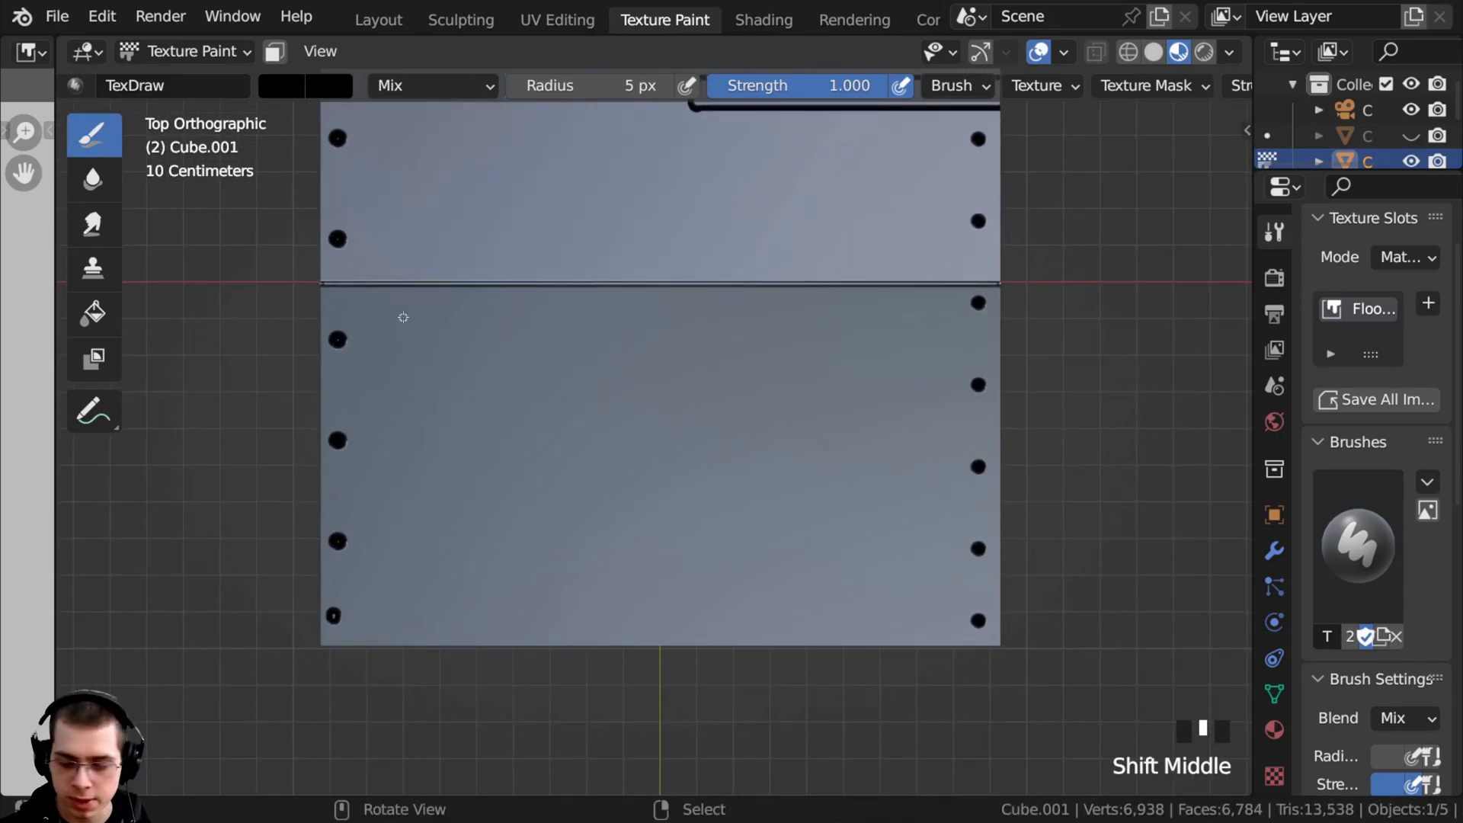
mouse_move(403, 317)
alt+mouse_down()
mouse_move(601, 319)
mouse_move(642, 381)
mouse_move(667, 389)
alt+mouse_up()
mouse_move(667, 389)
alt+mouse_down()
mouse_move(664, 586)
mouse_move(399, 579)
alt+mouse_up()
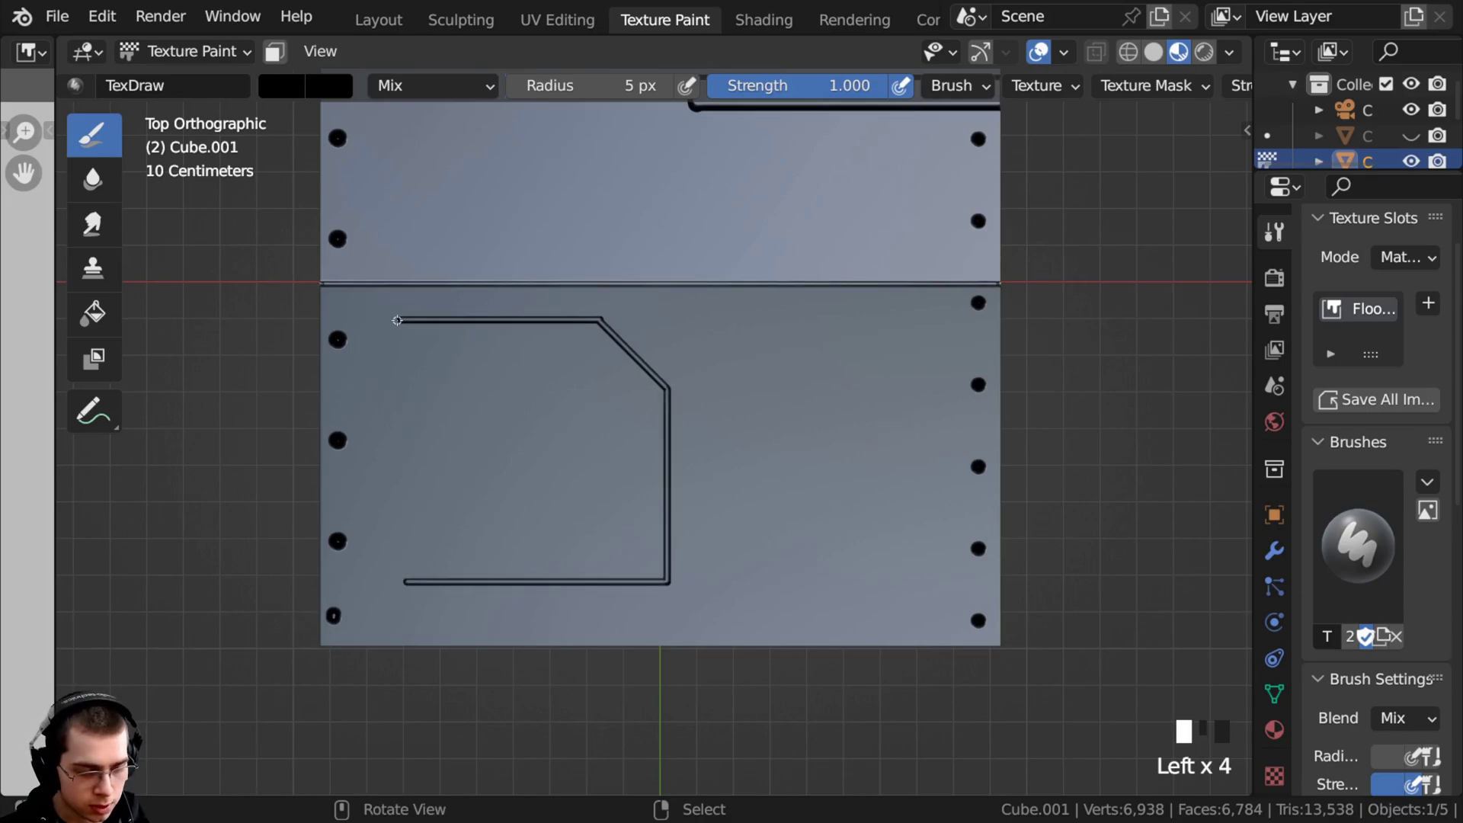
alt+drag(397, 320, 397, 583)
Set the brush radius to 11 px and its primary colour to white
ctrl+middle_drag(397, 583, 430, 330)
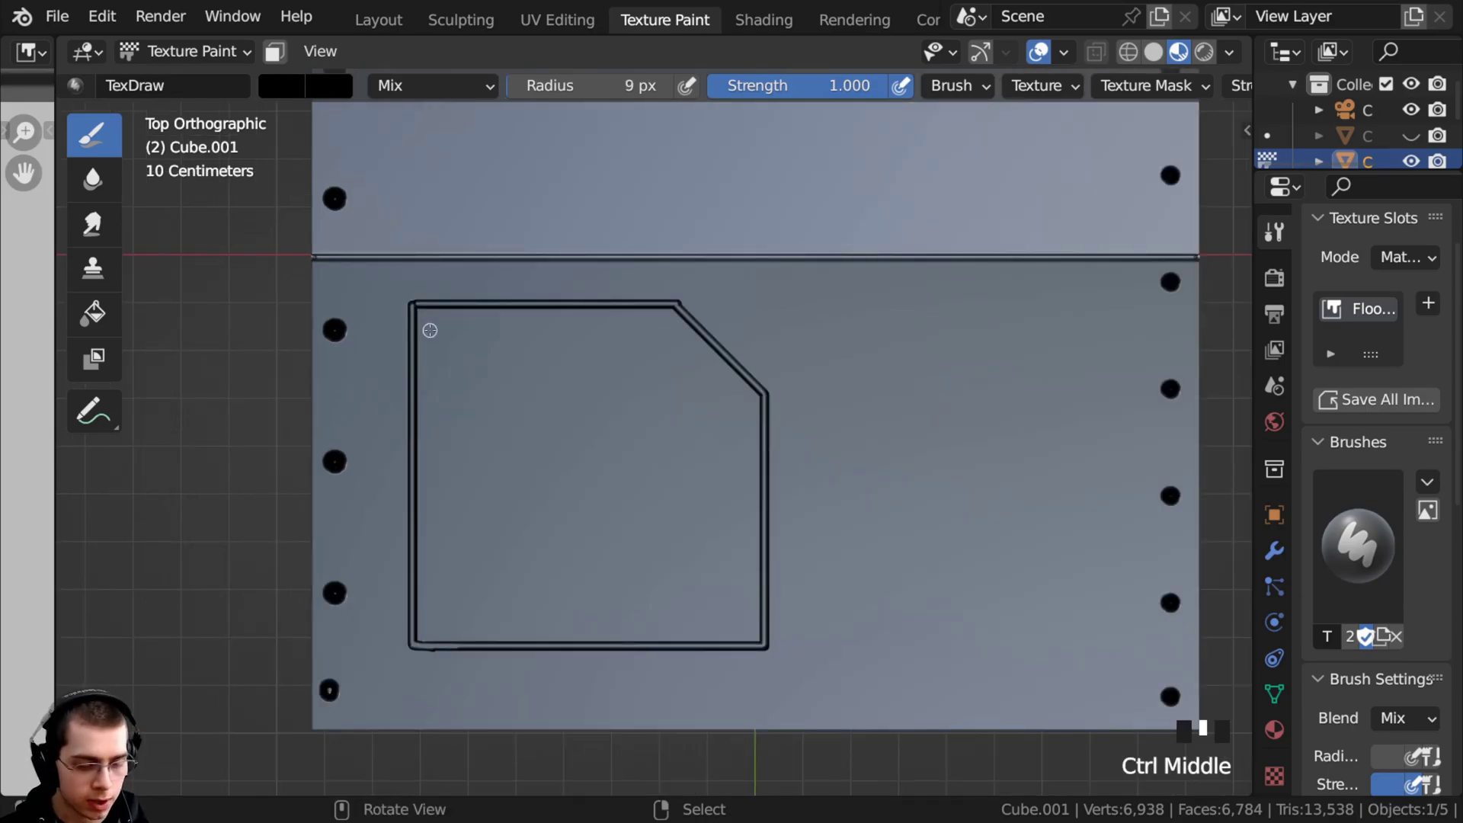
key(f)
click(269, 87)
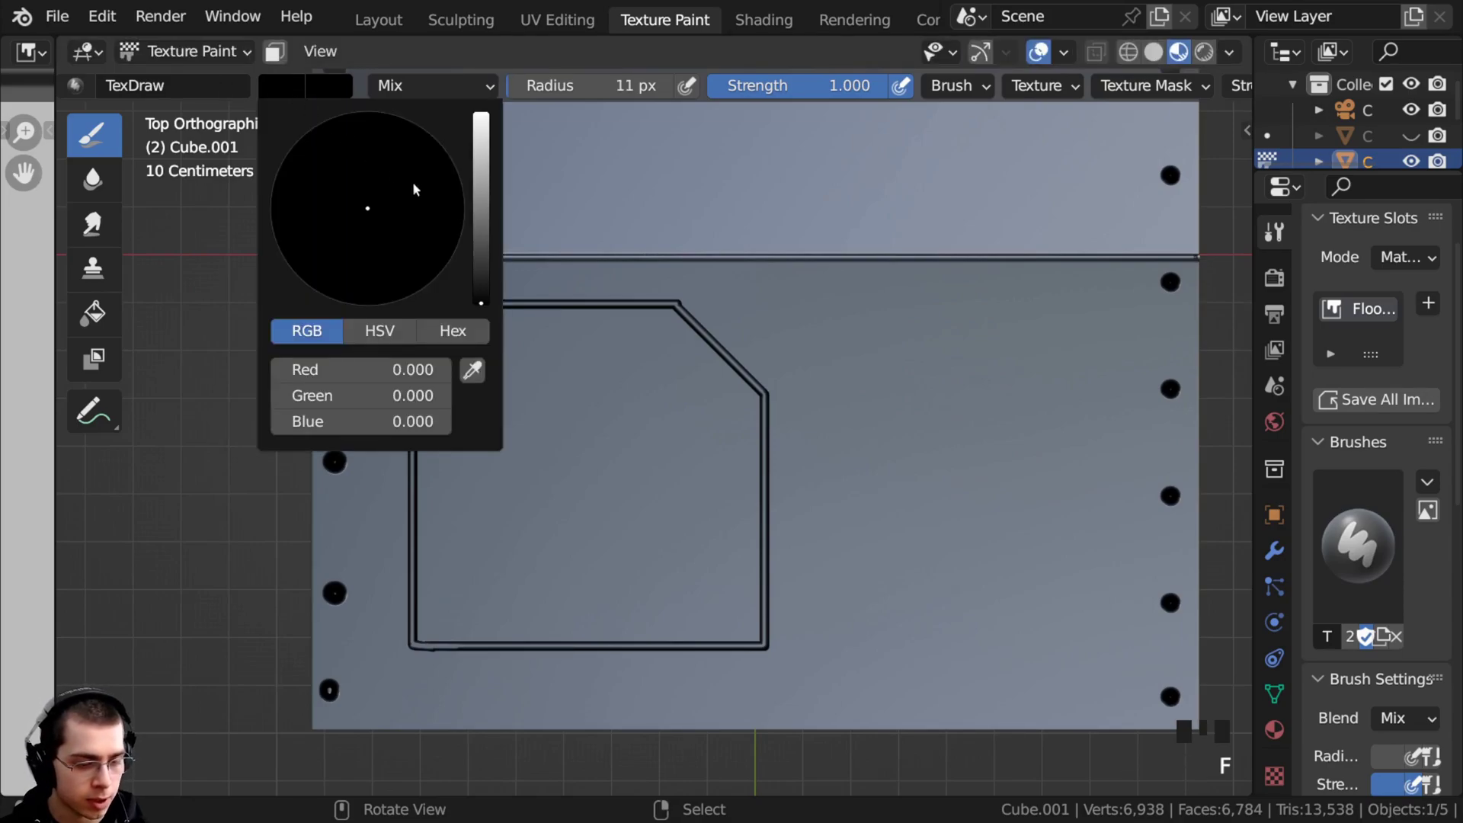
drag(481, 213, 481, 116)
Paint a white screw dot just inside each of the five corners of the chamfered panel outline
ctrl+middle_drag(602, 419, 515, 348)
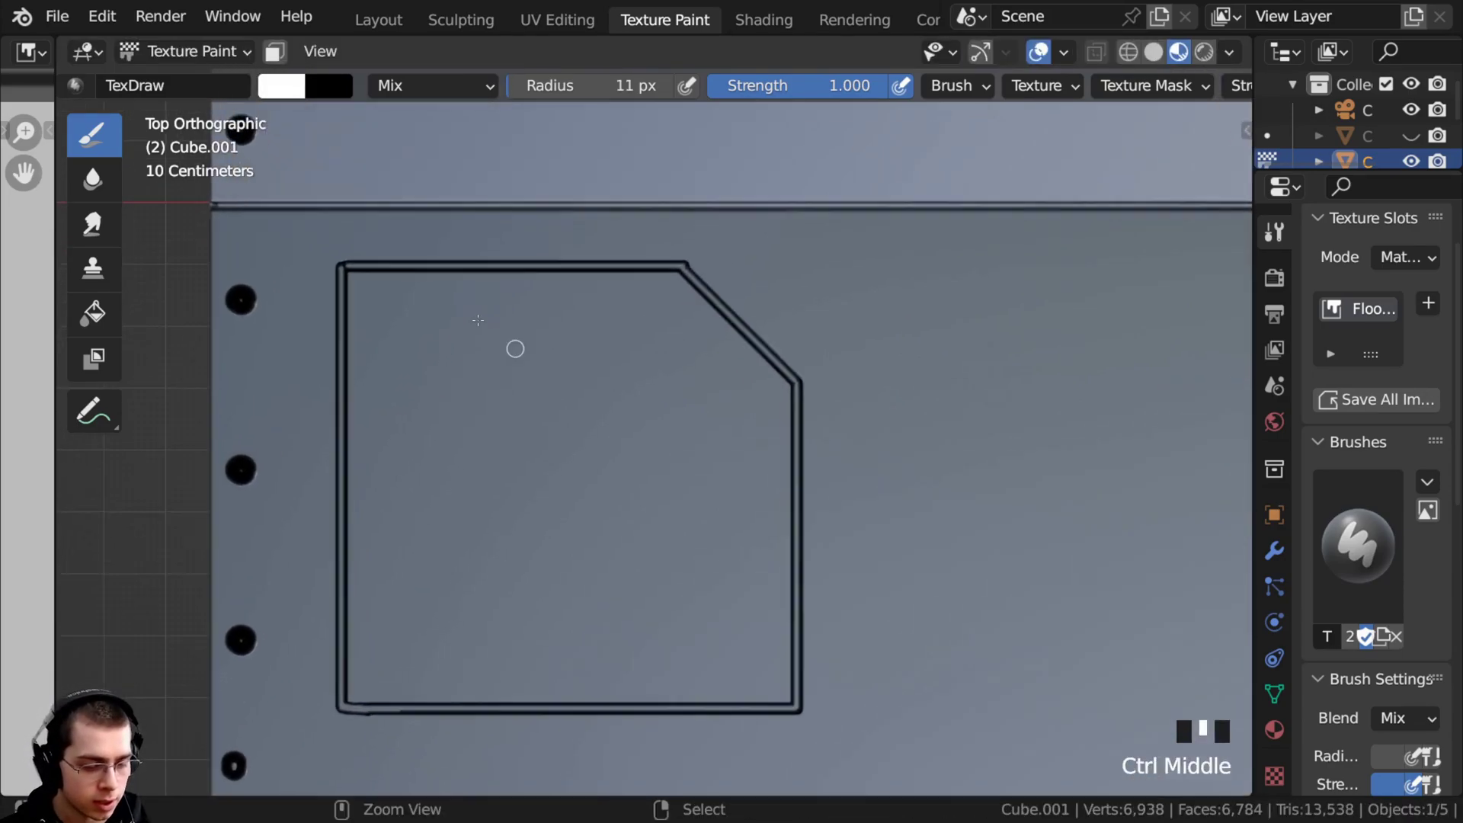
click(366, 291)
mouse_move(314, 225)
ctrl+middle_down()
mouse_move(635, 317)
mouse_move(670, 288)
ctrl+middle_up()
click(669, 288)
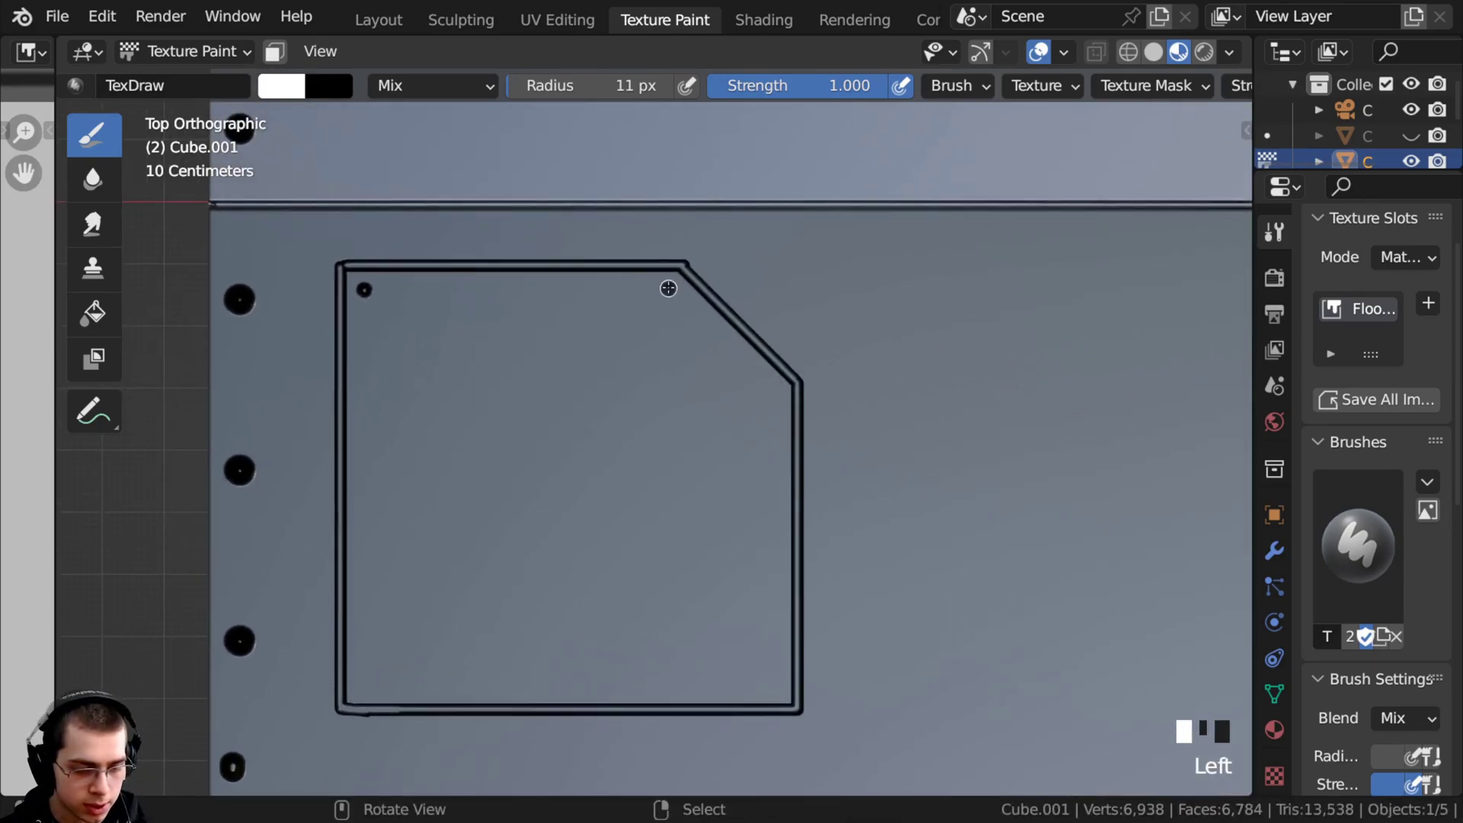
triple_click(774, 395)
click(773, 396)
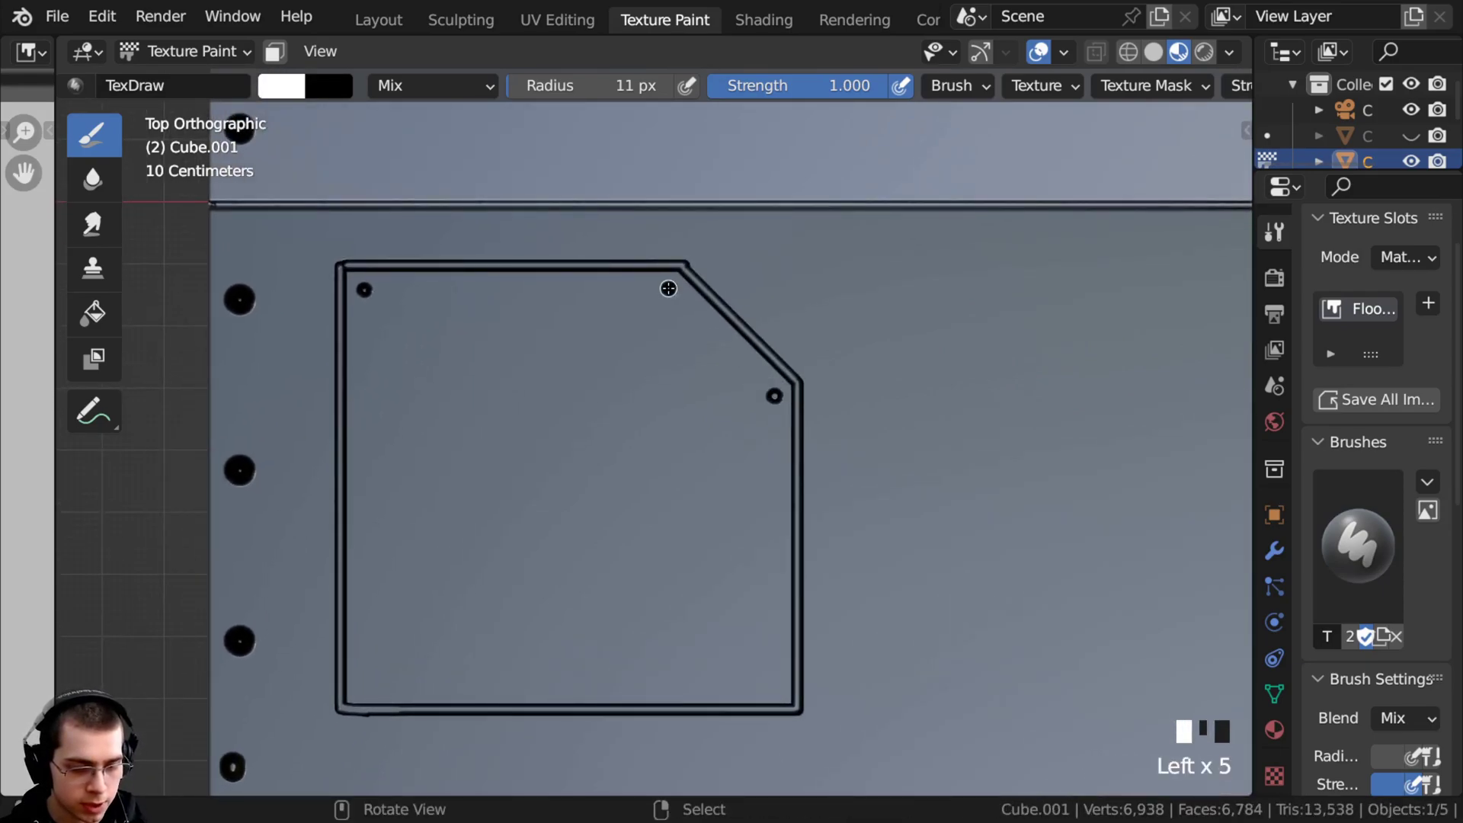
click(669, 290)
click(669, 289)
click(669, 290)
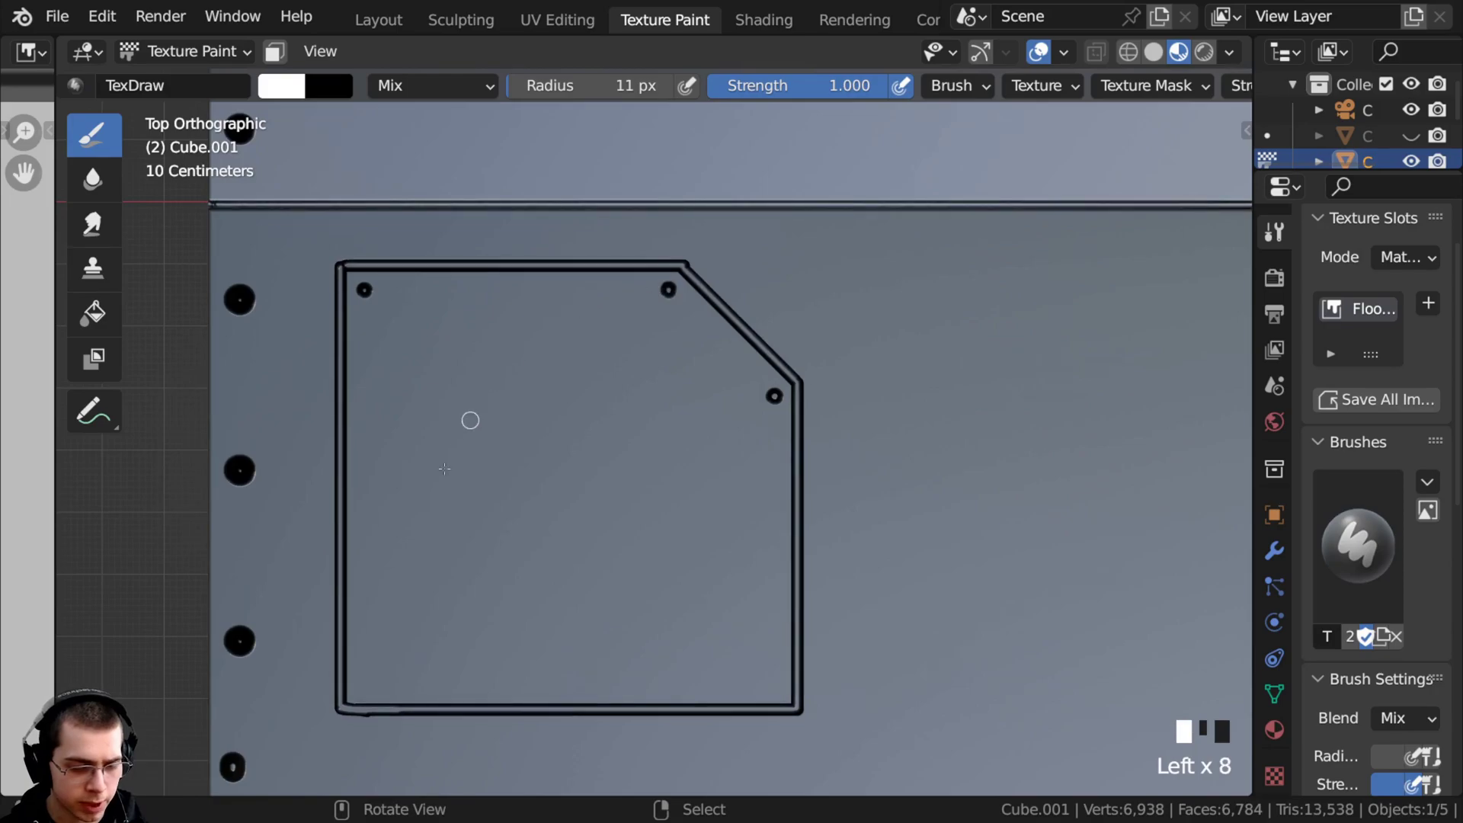
triple_click(359, 688)
click(360, 688)
click(359, 688)
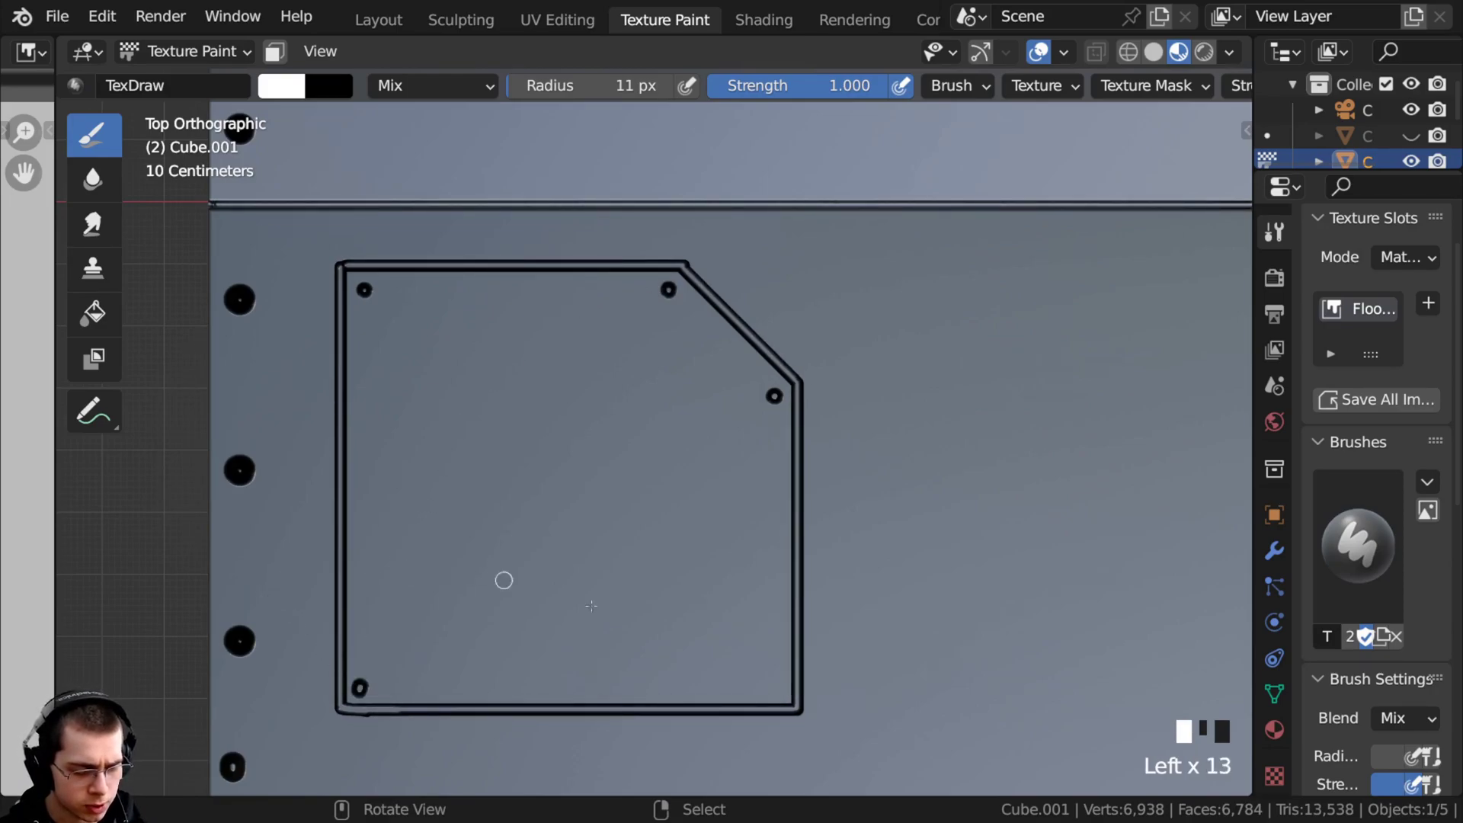
click(776, 688)
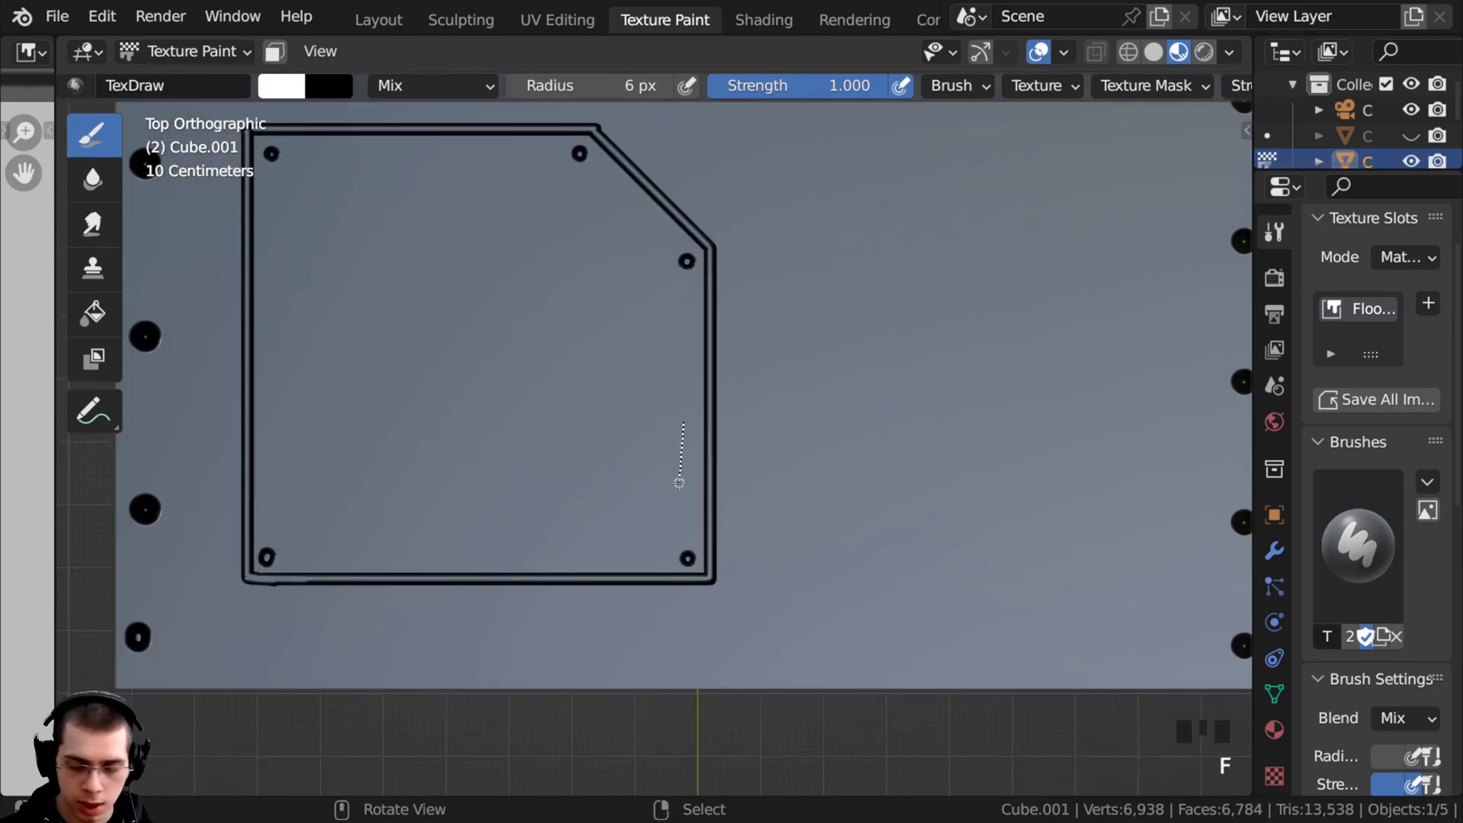
Paint a small closed panel outline with a chamfered lower-right corner inside the large panel's lower-right corner, using a 6 px white brush
alt+drag(682, 496, 624, 556)
mouse_move(623, 557)
alt+mouse_down()
mouse_move(519, 558)
mouse_move(523, 418)
alt+mouse_up()
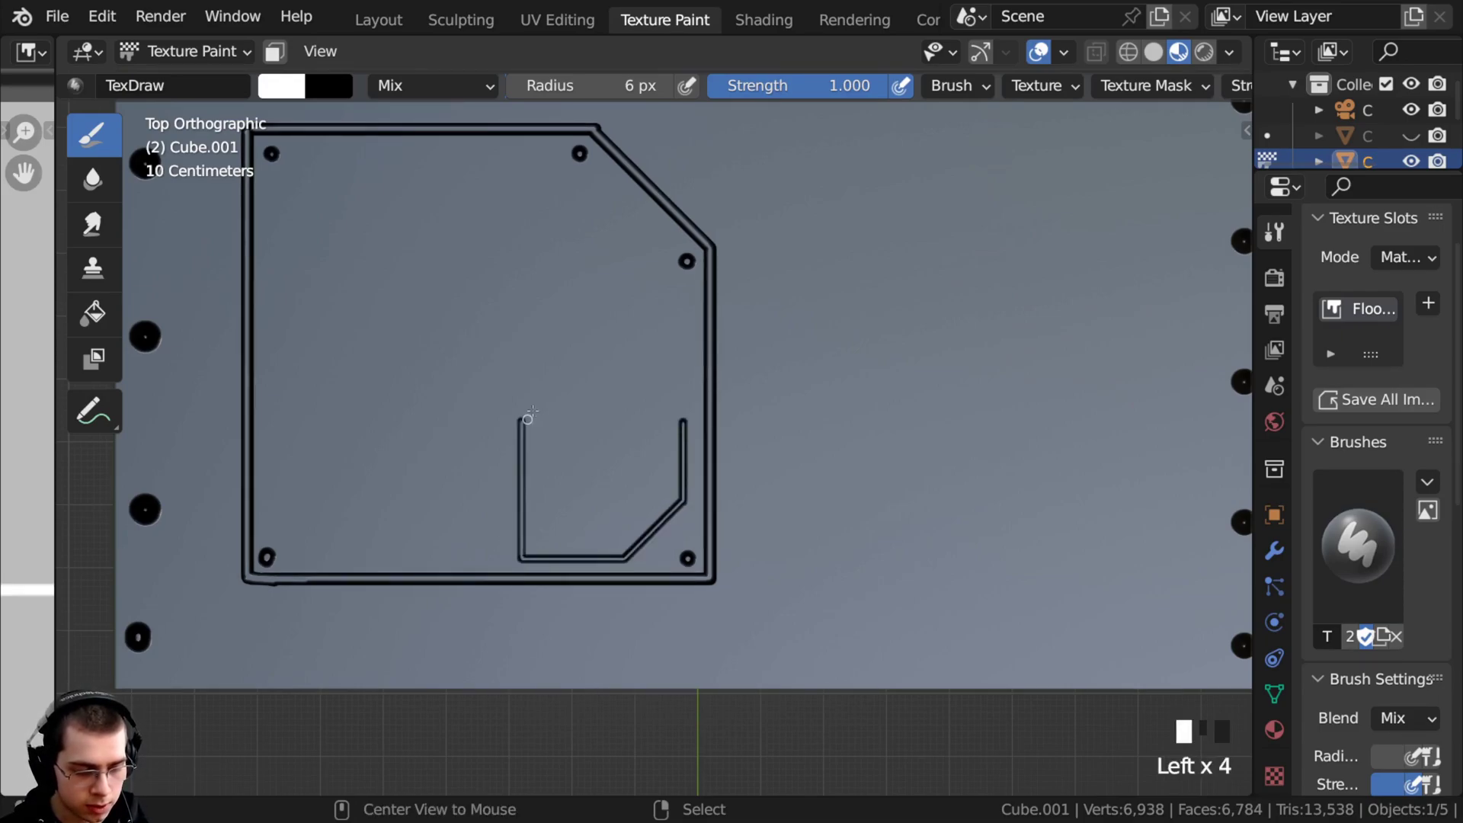
alt+drag(684, 421, 523, 418)
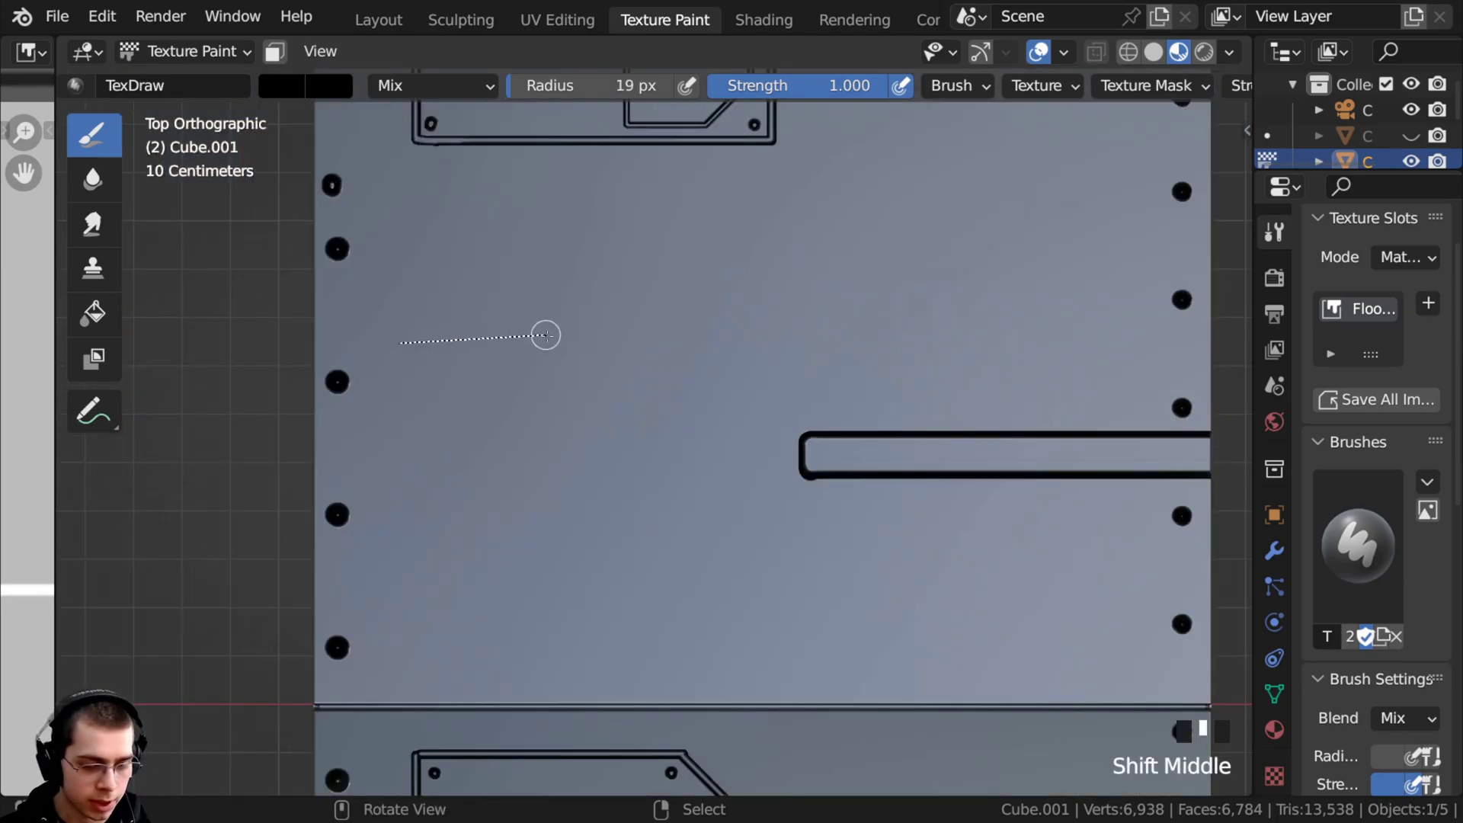
Paint three stacked horizontal vent slots near the left rivets of the upper floor plate with a 19 px black brush
alt+drag(546, 336, 571, 352)
alt+drag(392, 382, 564, 383)
alt+drag(398, 421, 577, 422)
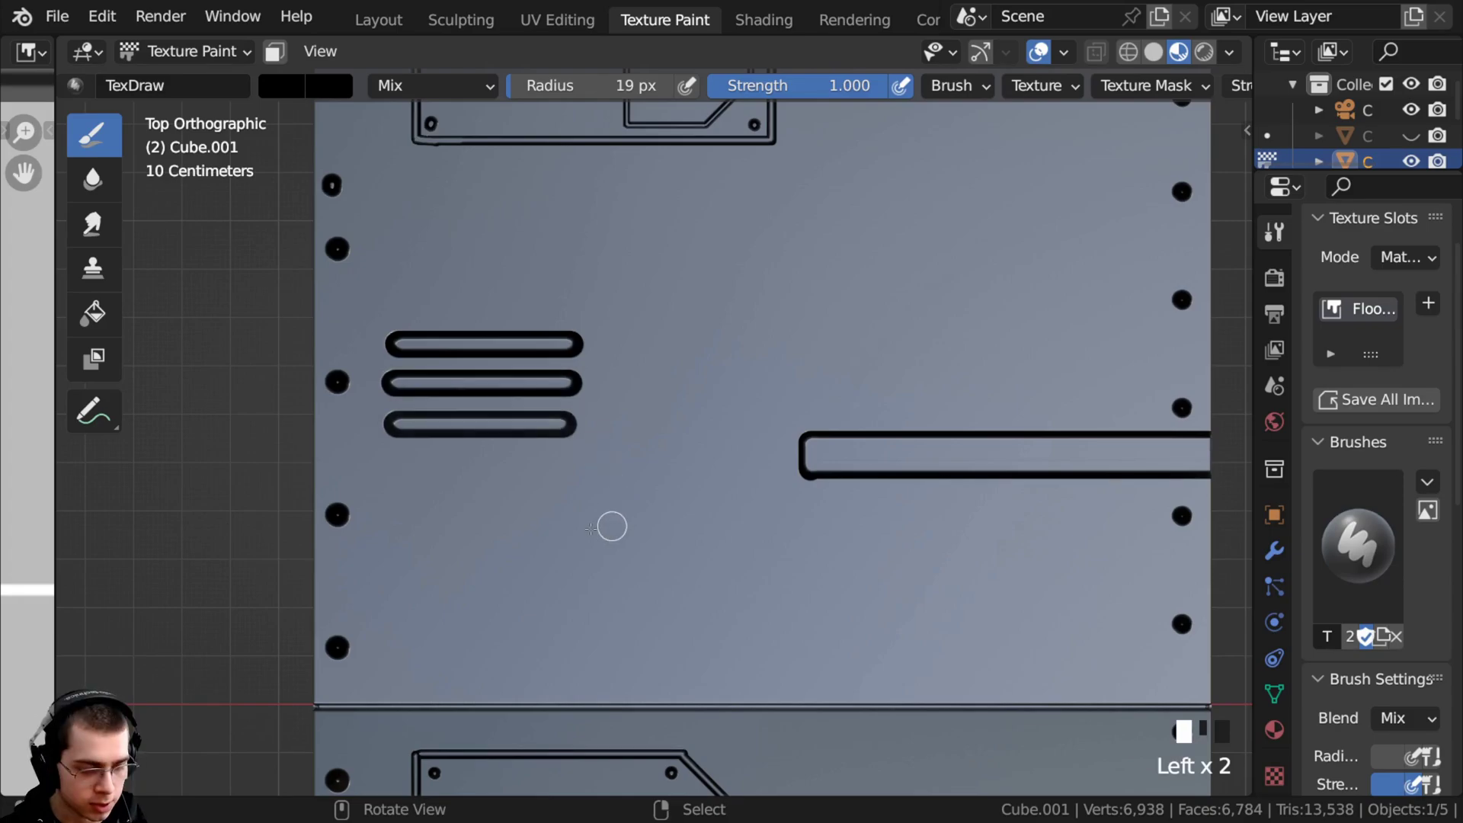
Examine the floor plates from the top for empty areas that still need panel detail
key(KP_7)
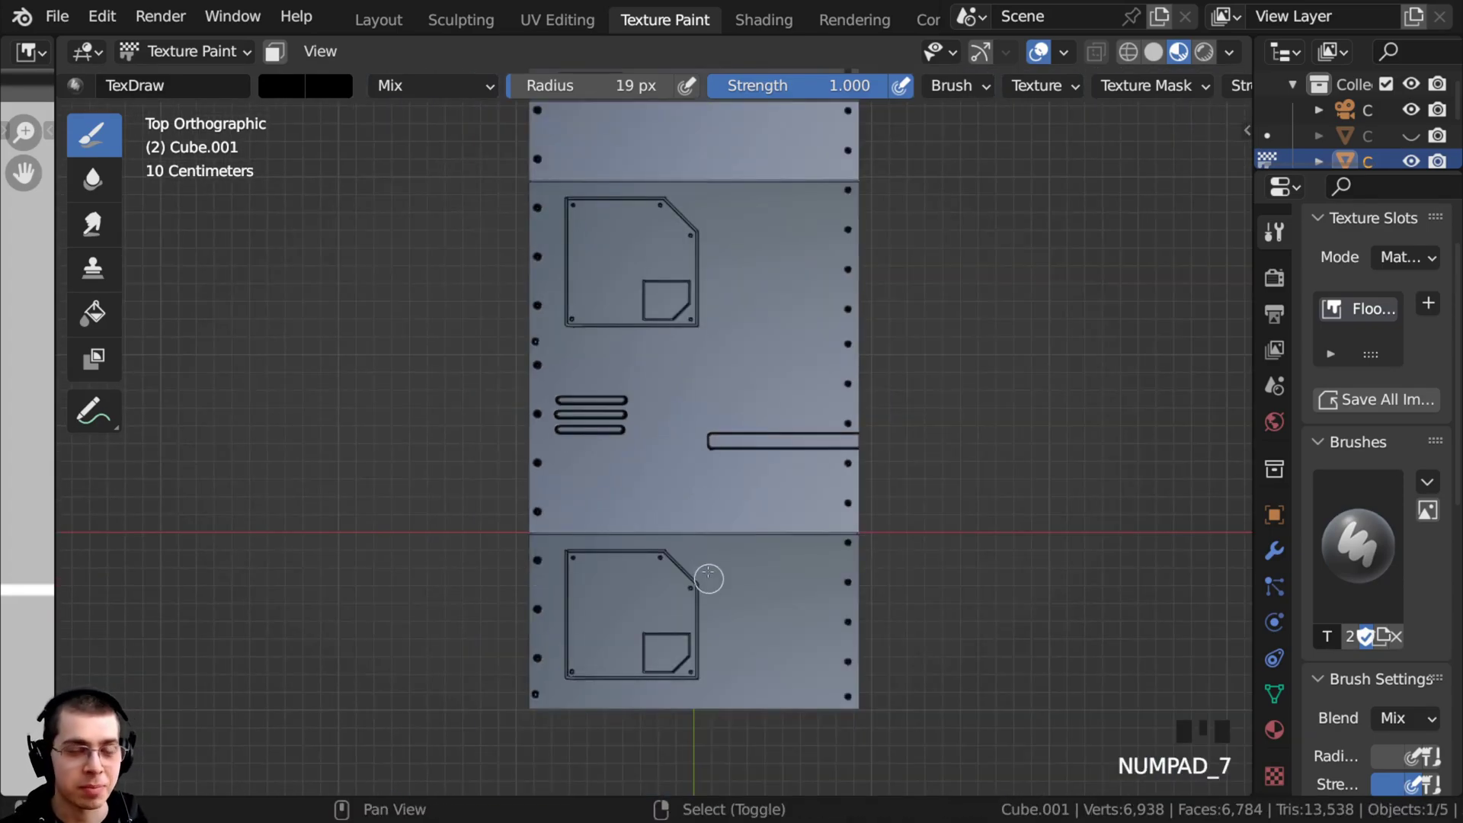
shift+middle_drag(706, 575, 664, 478)
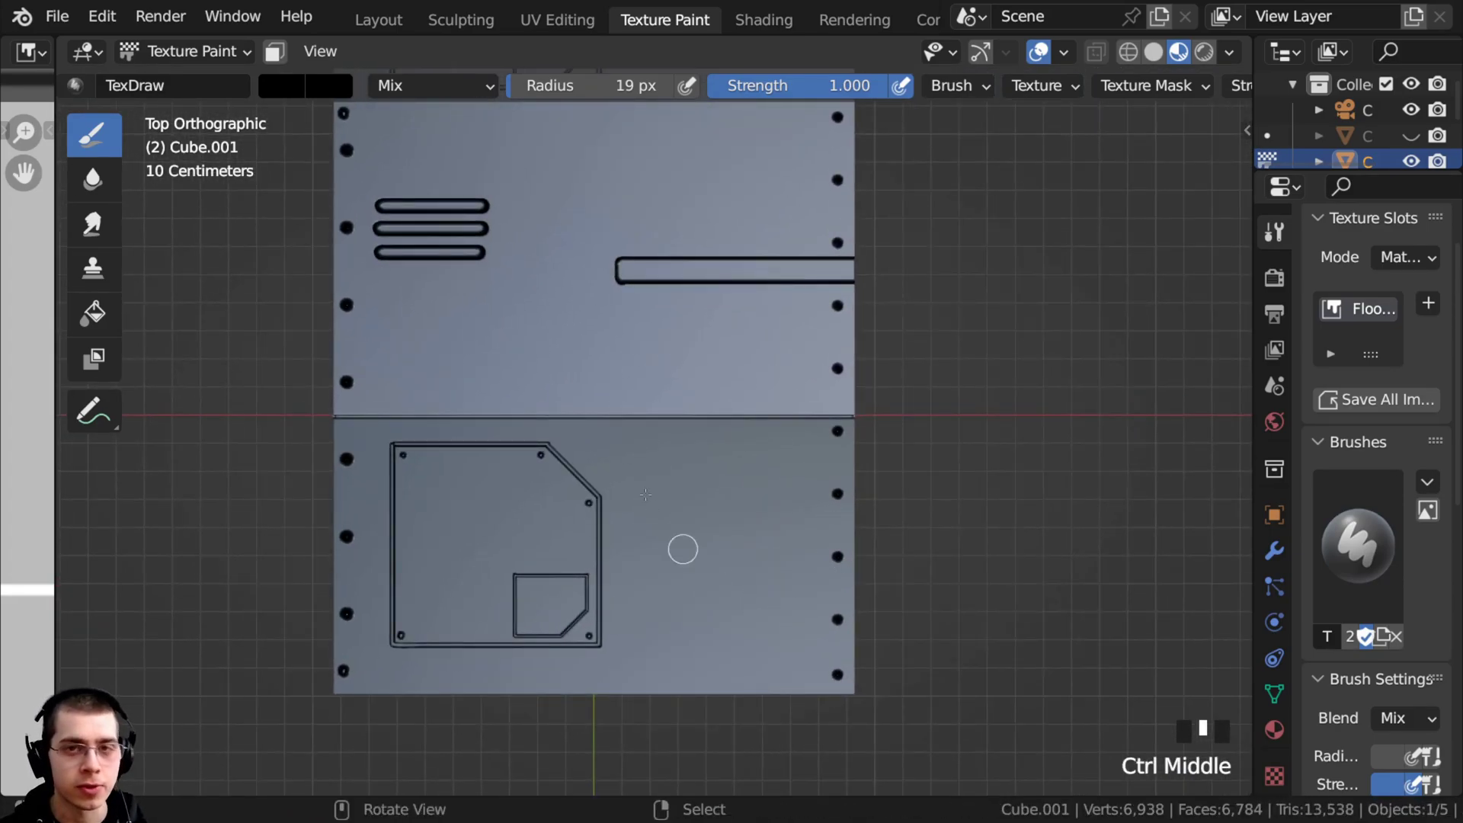
key(f)
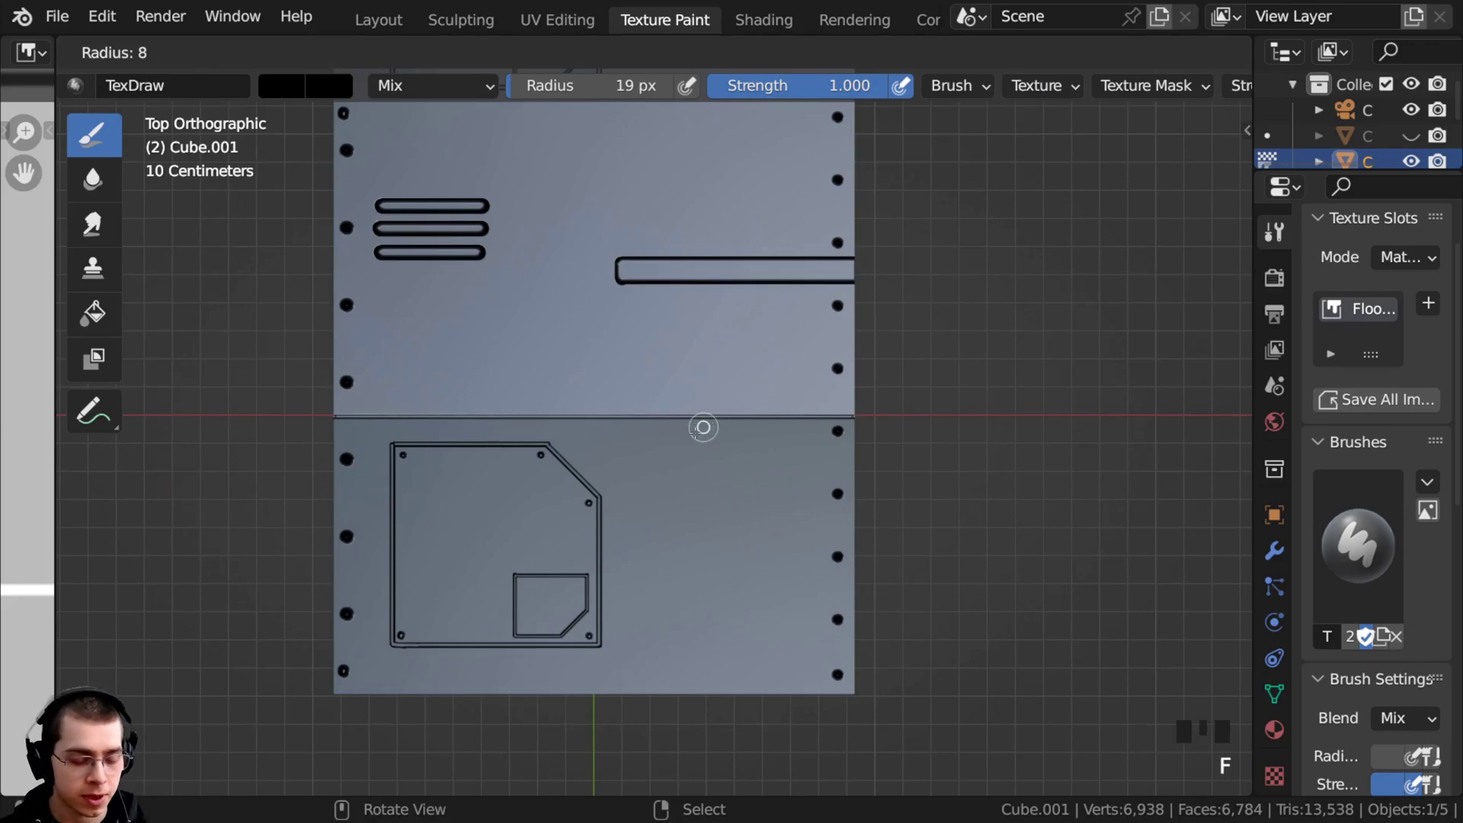
click(702, 428)
shift+middle_drag(477, 542, 444, 447)
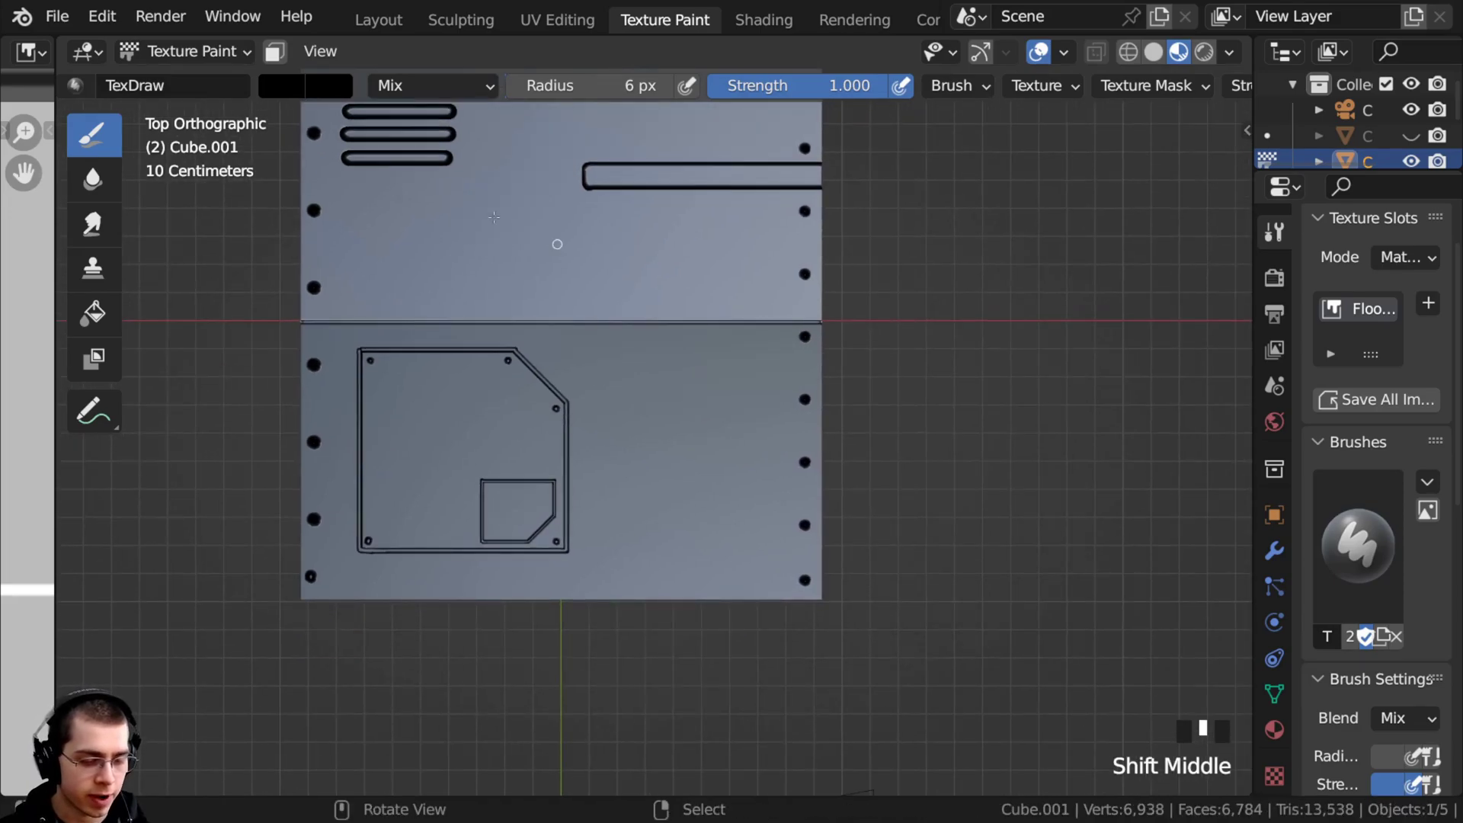
shift+middle_drag(556, 244, 564, 350)
ctrl+middle_drag(497, 448, 415, 362)
shift+middle_drag(414, 362, 442, 308)
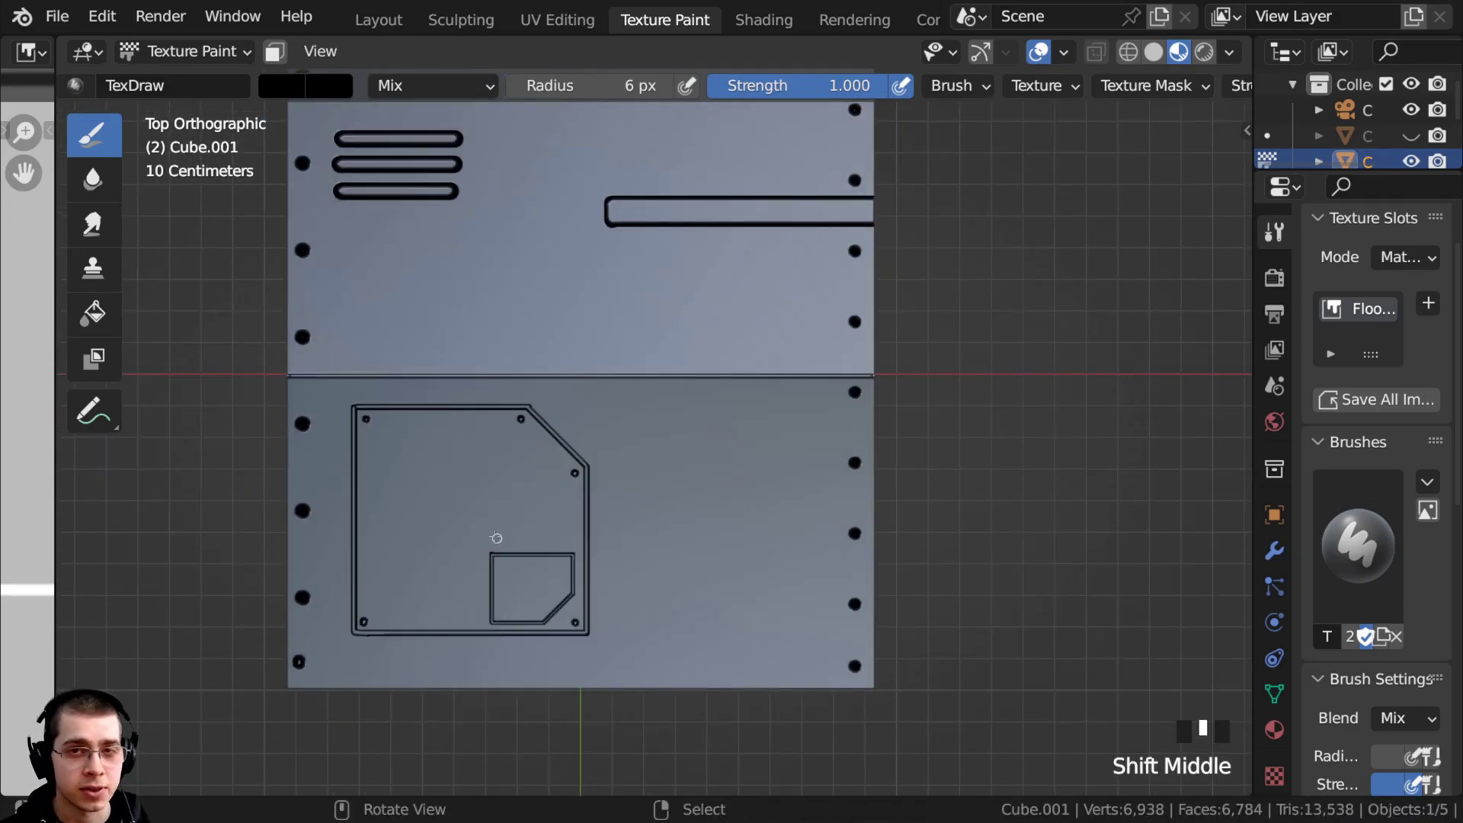
shift+middle_drag(611, 518, 591, 477)
ctrl+middle_drag(529, 539, 488, 515)
shift+middle_drag(487, 514, 562, 458)
shift+middle_drag(626, 268, 611, 293)
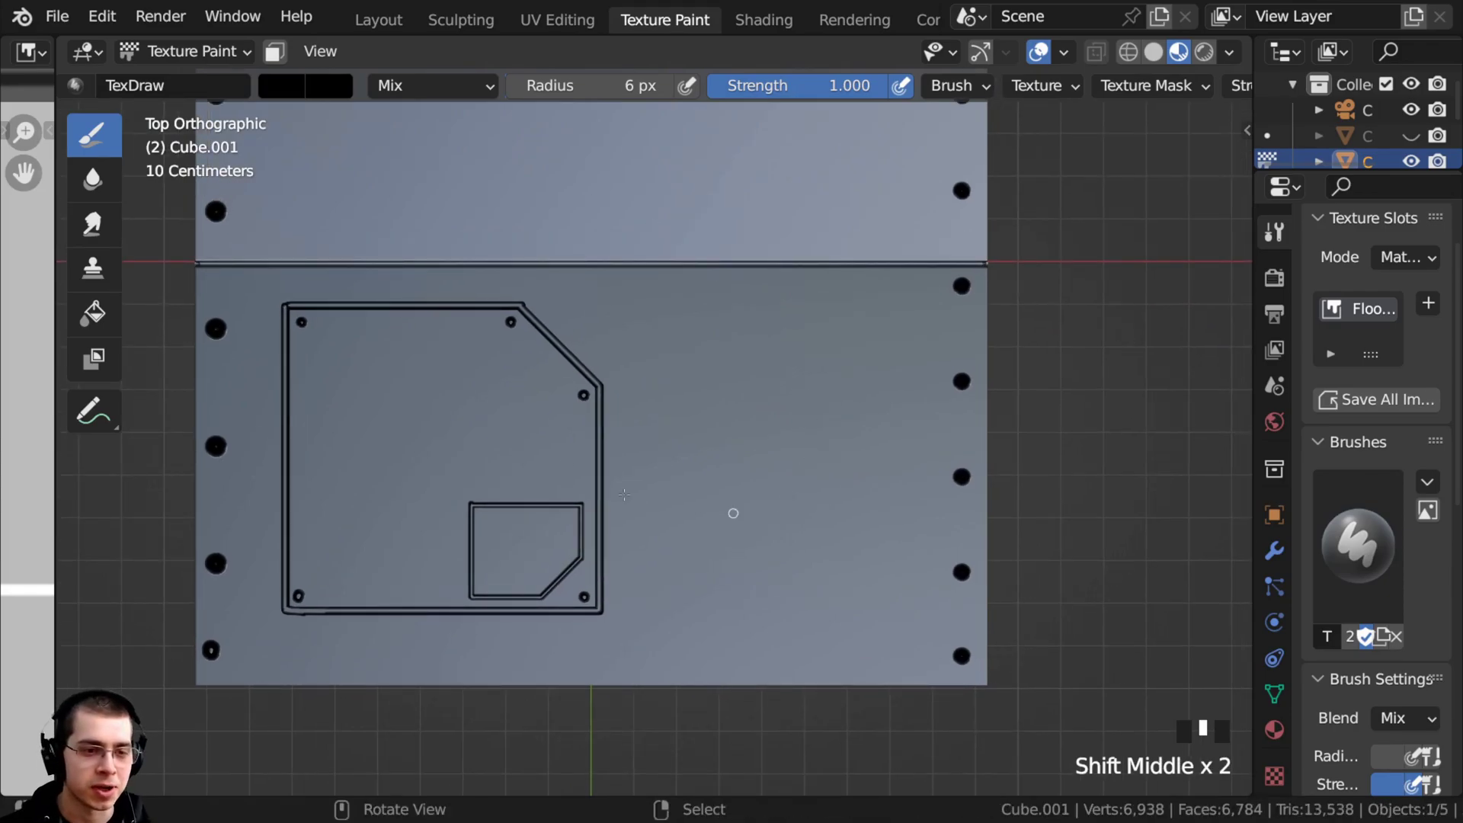
Paint a closed L-shaped outline with a diagonal inner edge to the right of the large panel, using a 10 px black brush
shift+middle_drag(762, 419, 670, 399)
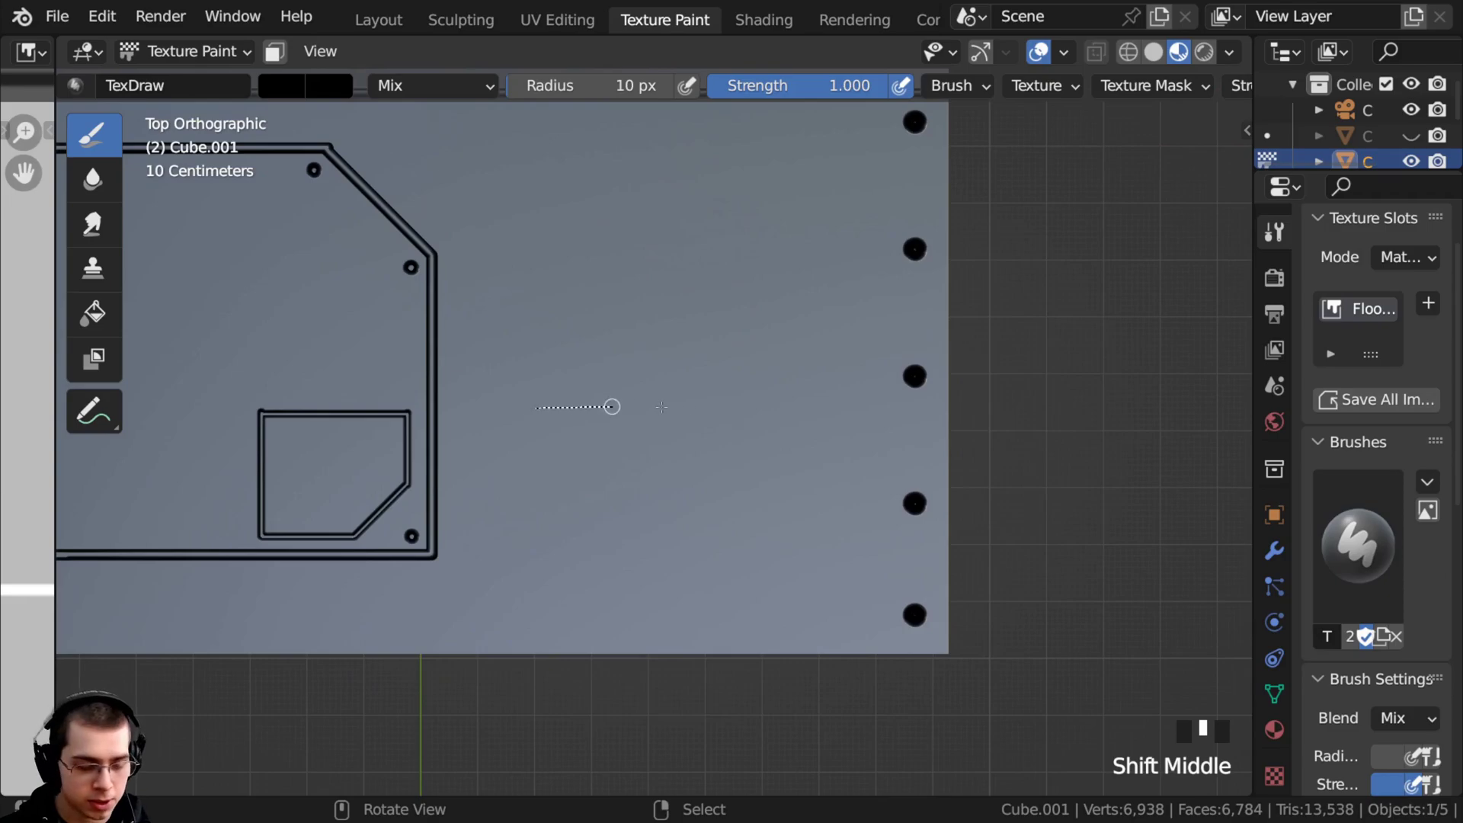
mouse_move(612, 406)
mouse_down()
mouse_move(812, 409)
mouse_move(803, 516)
mouse_move(731, 520)
mouse_up()
mouse_move(731, 520)
alt+mouse_down()
mouse_move(666, 447)
mouse_move(533, 447)
mouse_move(531, 409)
alt+mouse_up()
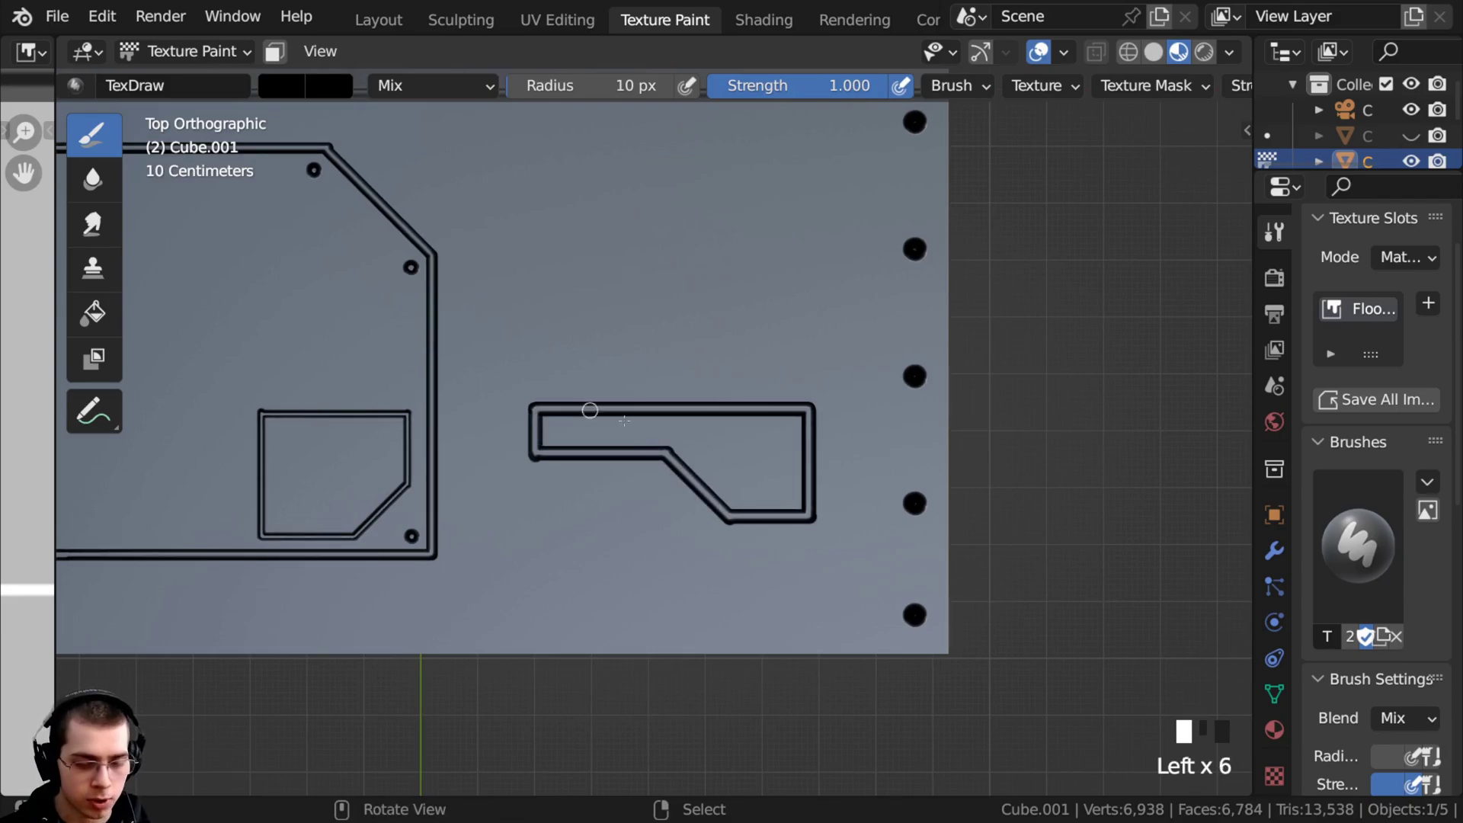
Paint a closed square outline with a chamfered upper-right corner, nested beneath the L-shaped outline
shift+middle_drag(533, 474, 519, 437)
mouse_move(522, 439)
alt+mouse_down()
mouse_move(644, 439)
mouse_move(684, 491)
mouse_move(683, 574)
mouse_move(675, 602)
mouse_move(512, 594)
alt+mouse_up()
alt+drag(512, 595, 512, 441)
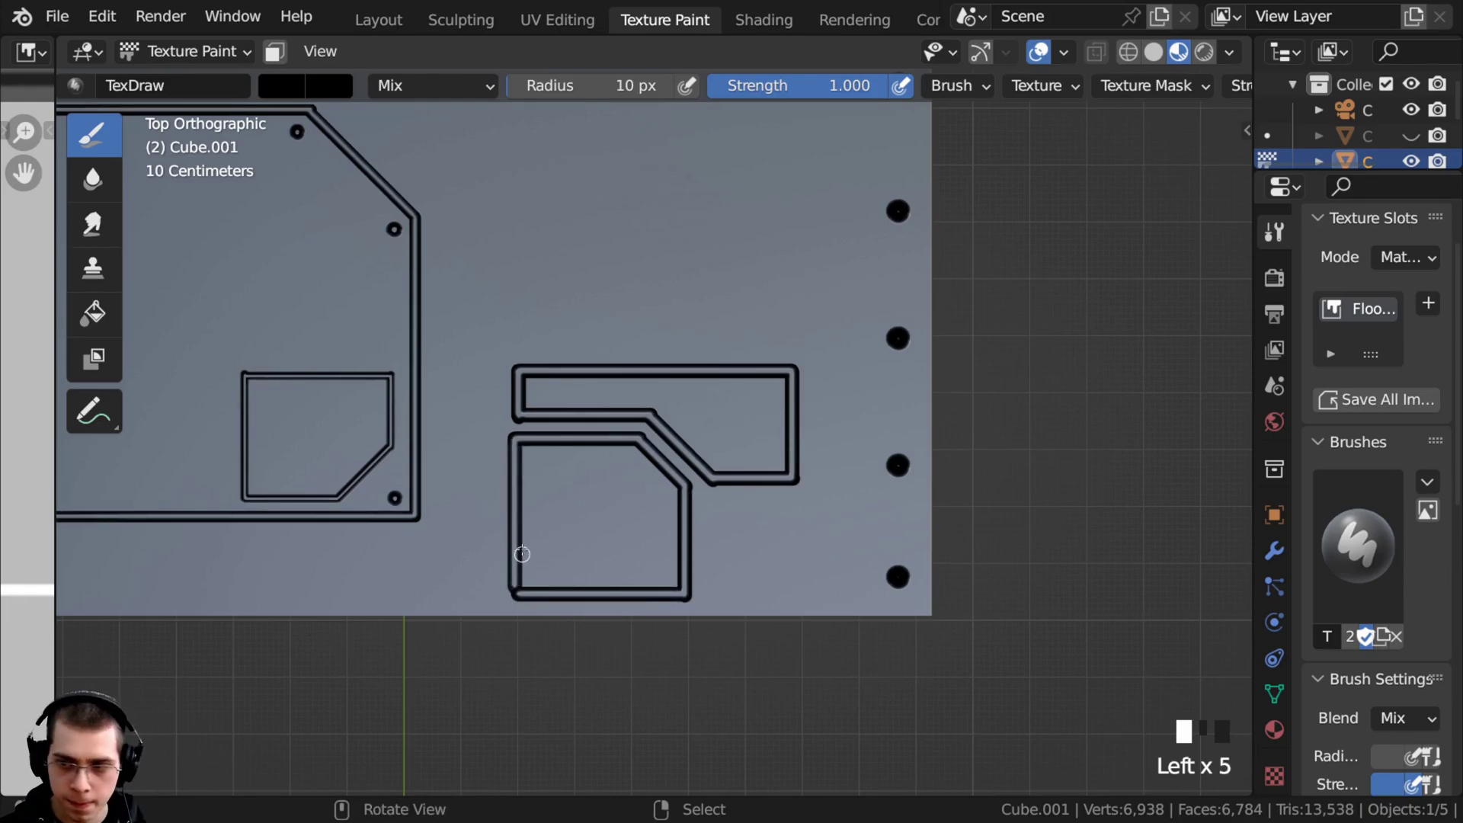
shift+middle_drag(522, 554, 484, 252)
drag(474, 382, 483, 509)
key(ctrl+z)
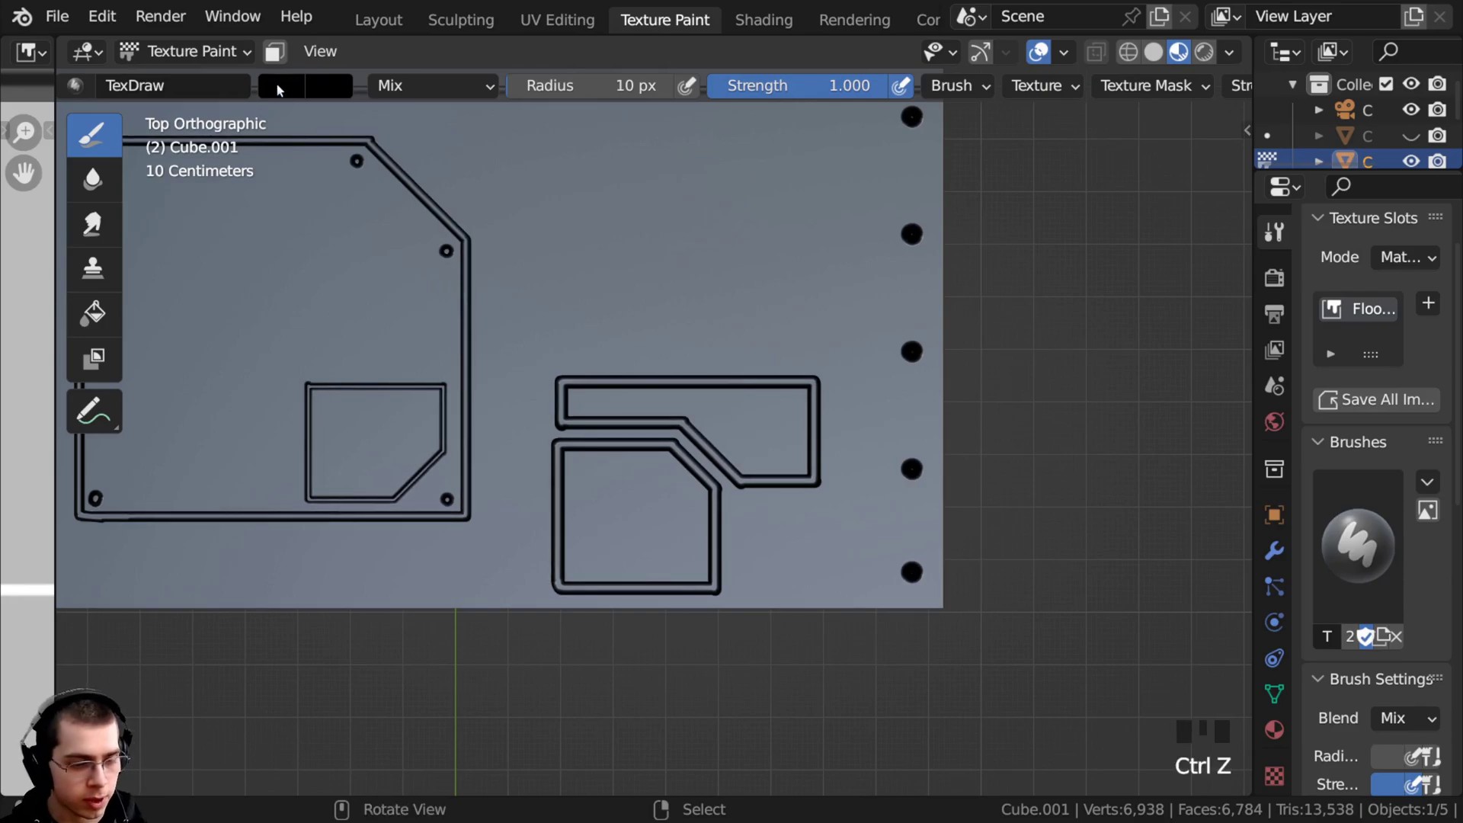
Set the brush's primary colour to white and paint two parallel vertical grooves alongside the large panel's right edge
click(279, 87)
drag(483, 229, 450, 30)
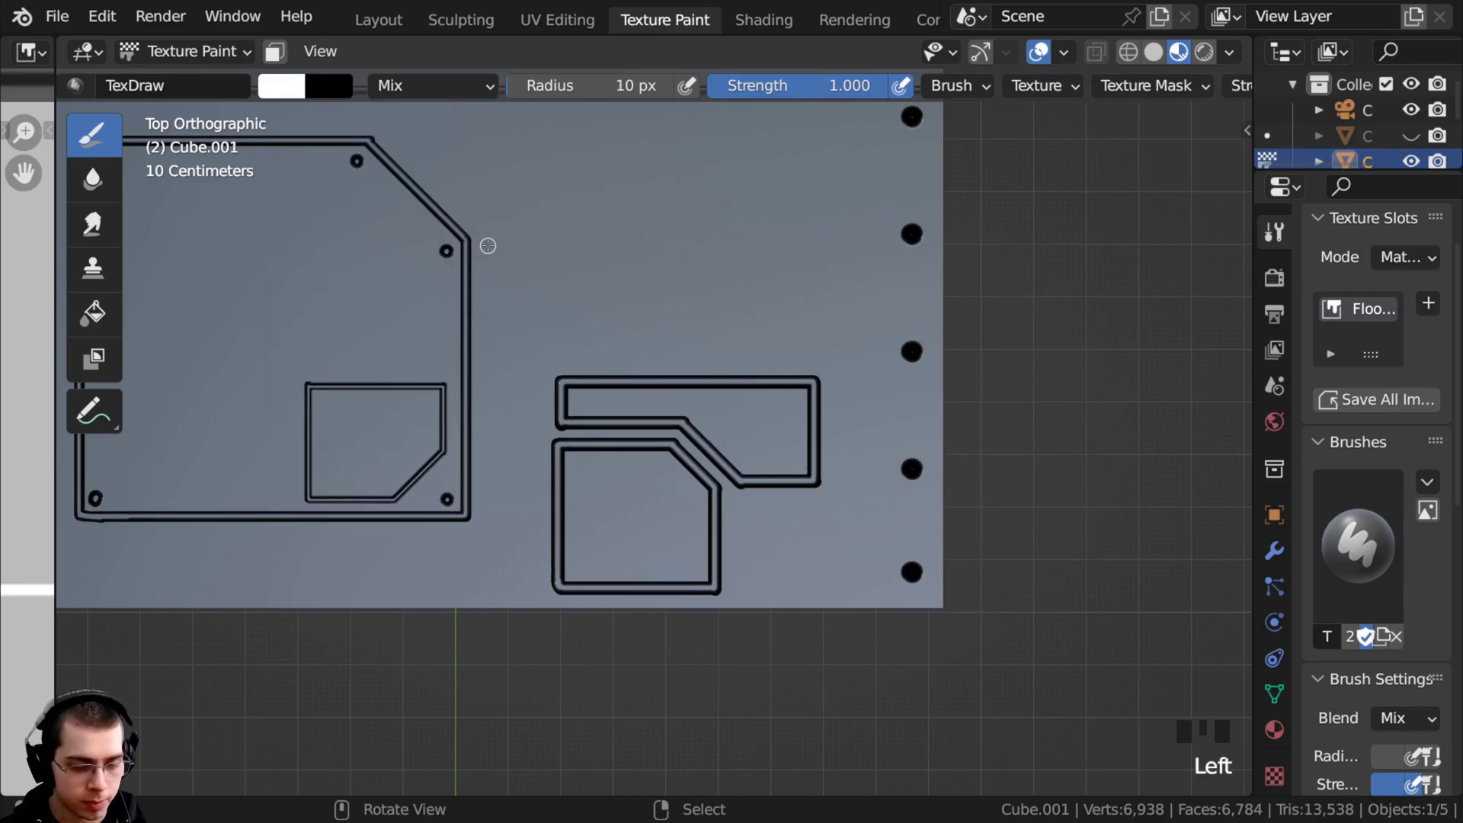
drag(488, 246, 486, 511)
drag(509, 247, 506, 512)
Widen the image editor beside the viewport and bring the whole Floor Bump image into view
mouse_move(507, 606)
middle_down()
mouse_move(546, 436)
mouse_move(496, 411)
middle_up()
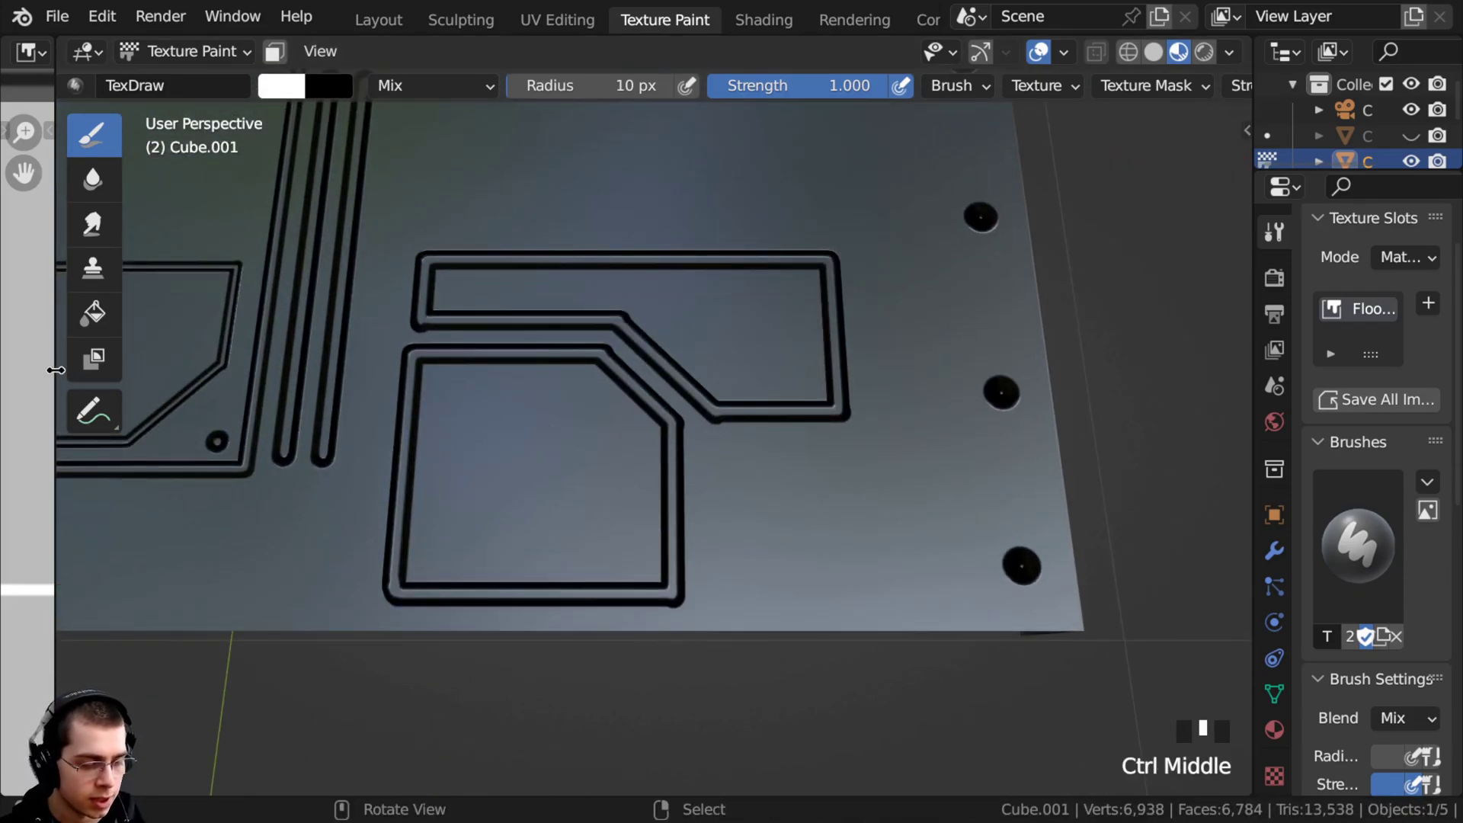
drag(55, 371, 582, 424)
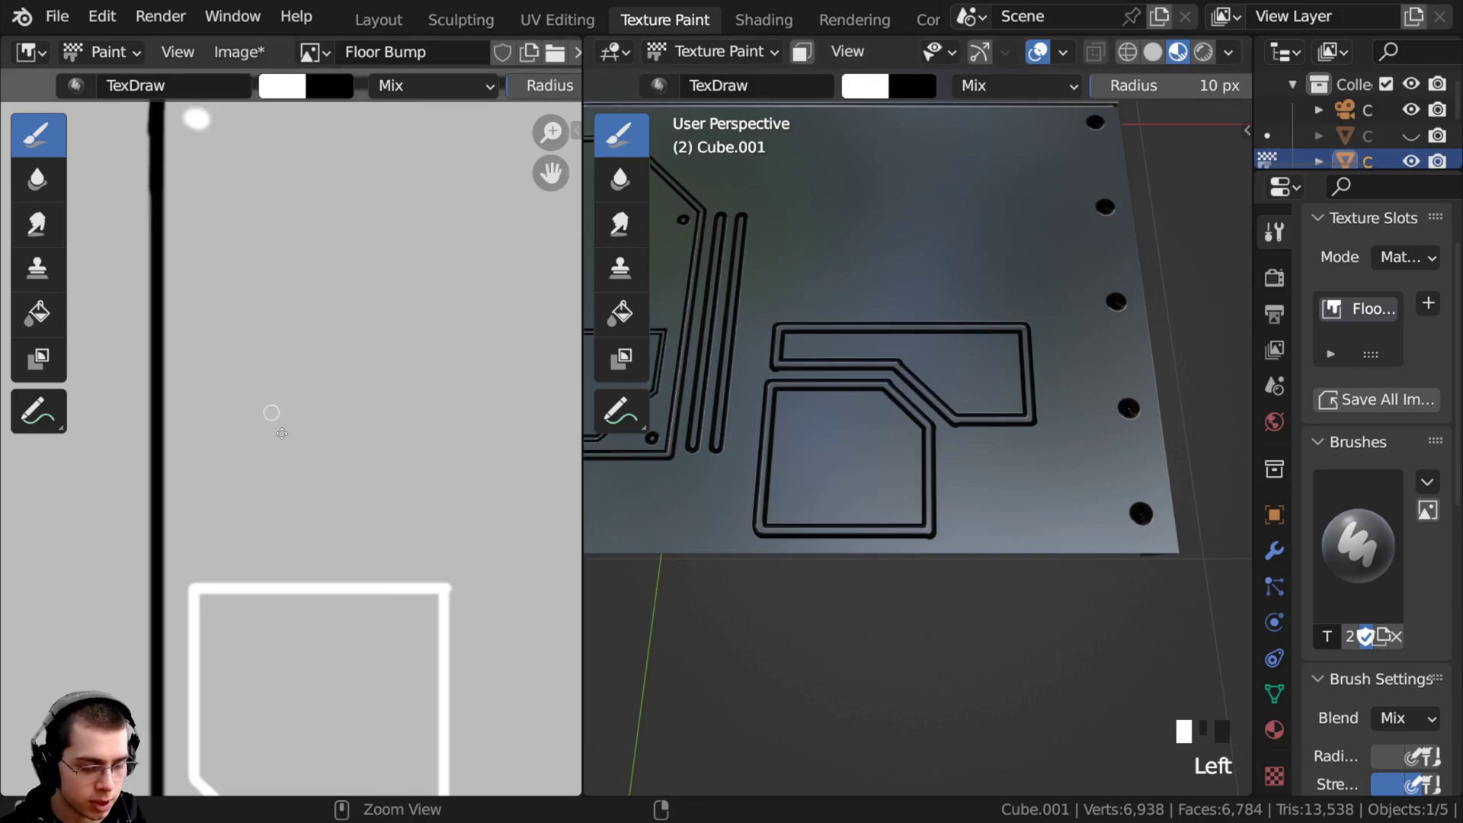
ctrl+middle_drag(282, 433, 298, 589)
ctrl+middle_drag(270, 358, 257, 263)
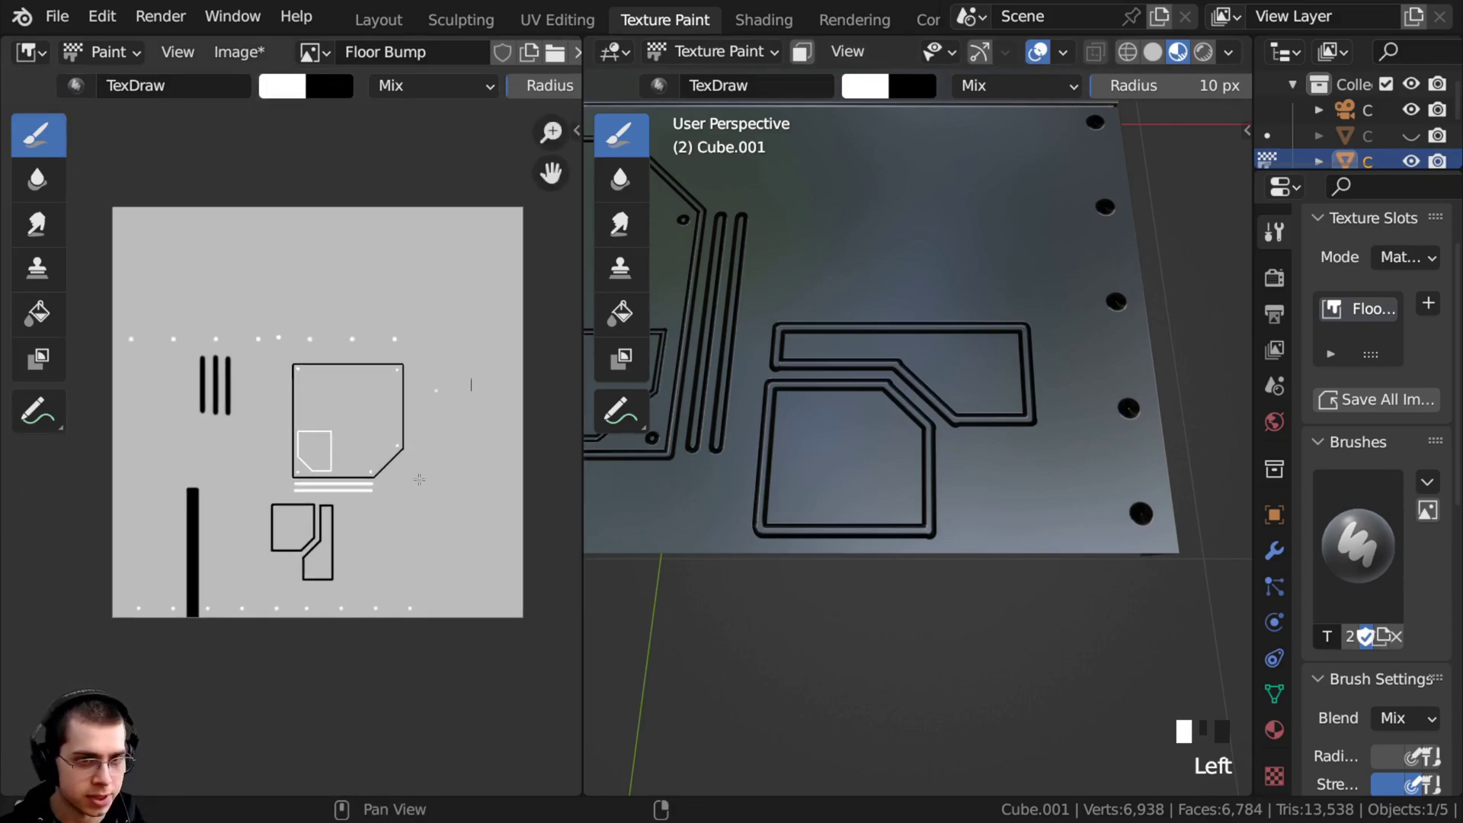
scroll(259, 463, up, 1)
Try a few white strokes inside the chamfered square outline on the Floor Bump image
mouse_move(358, 564)
ctrl+middle_down()
mouse_move(287, 496)
mouse_move(307, 403)
ctrl+middle_up()
mouse_move(302, 507)
ctrl+middle_down()
mouse_move(294, 441)
mouse_move(242, 360)
ctrl+middle_up()
ctrl+middle_drag(282, 449, 273, 410)
drag(272, 412, 309, 457)
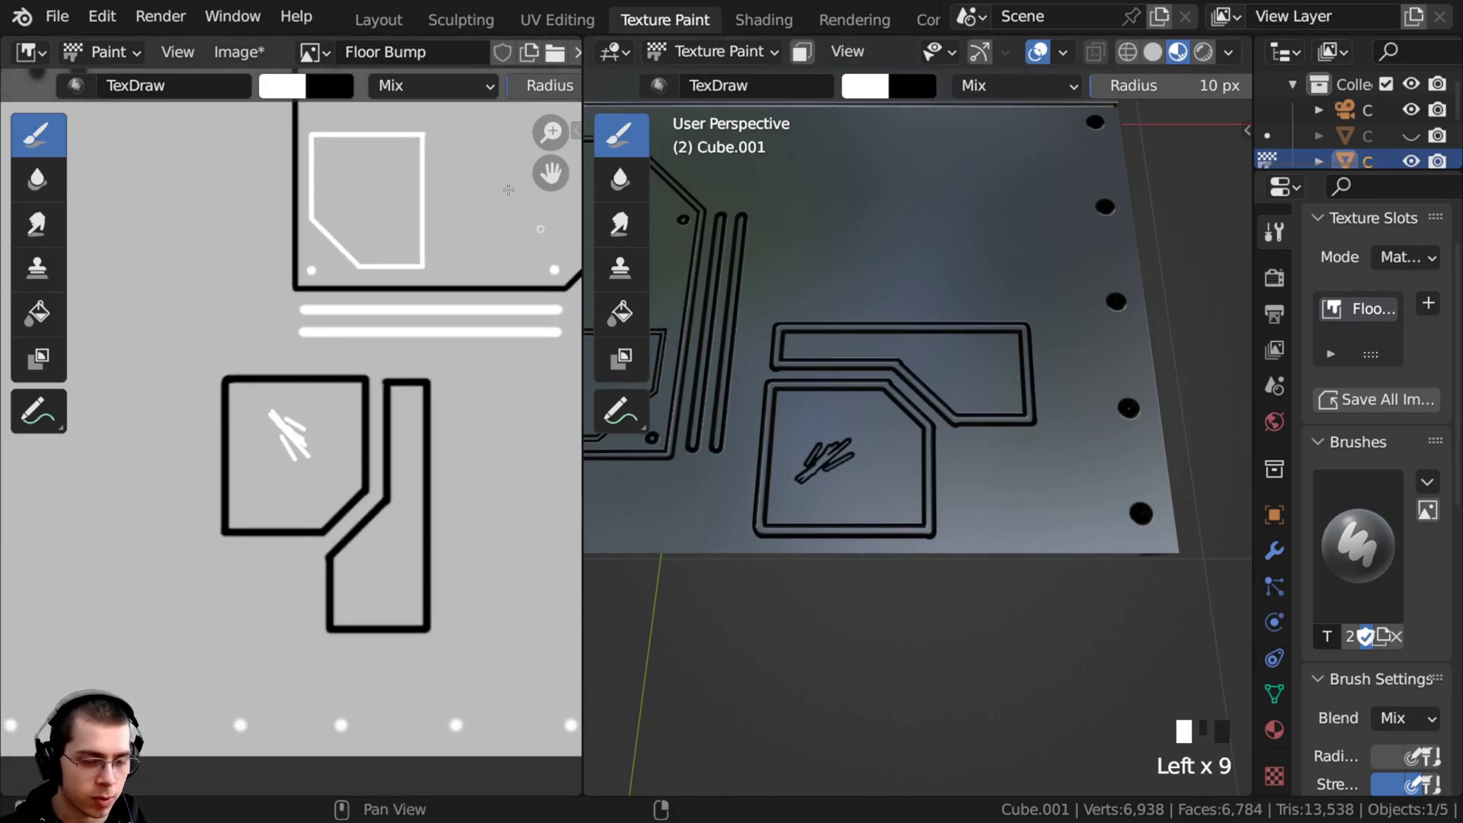
Switch the brush's stroke method to a freehand mode for filling areas
scroll(978, 90, down, 6)
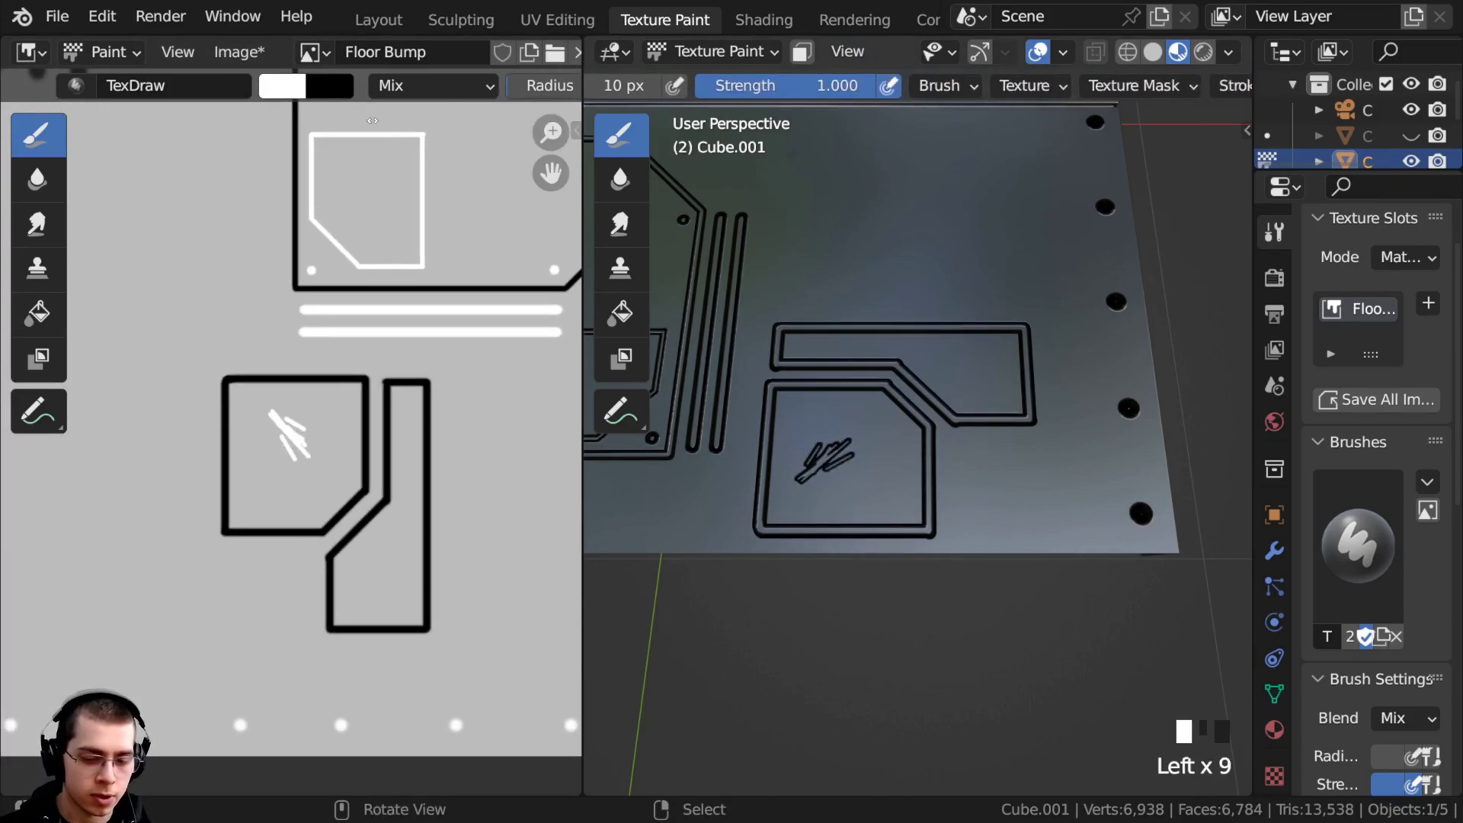
click(935, 84)
click(939, 137)
click(910, 148)
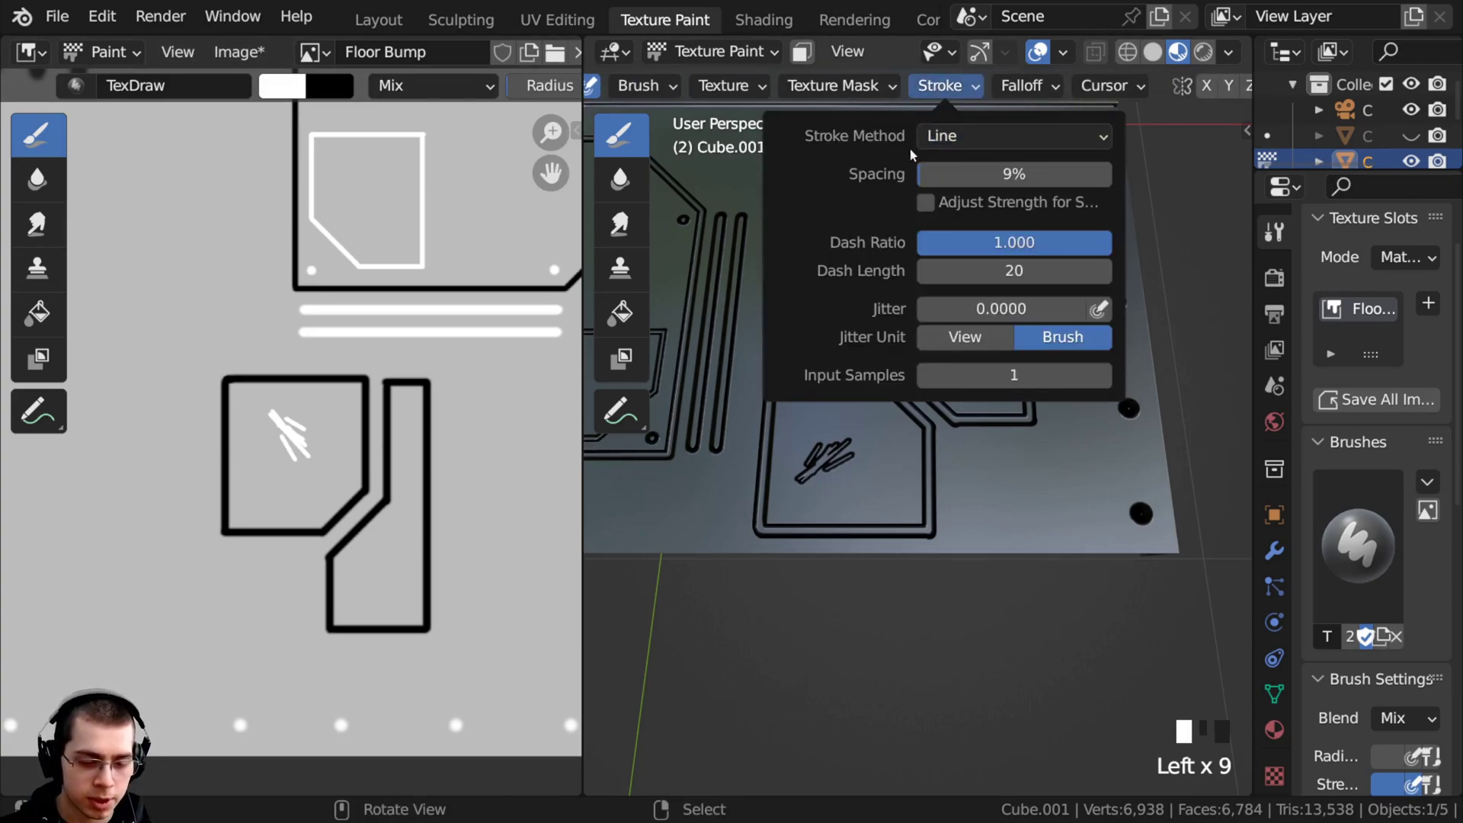
click(931, 139)
click(945, 164)
scroll(293, 177, up, 2)
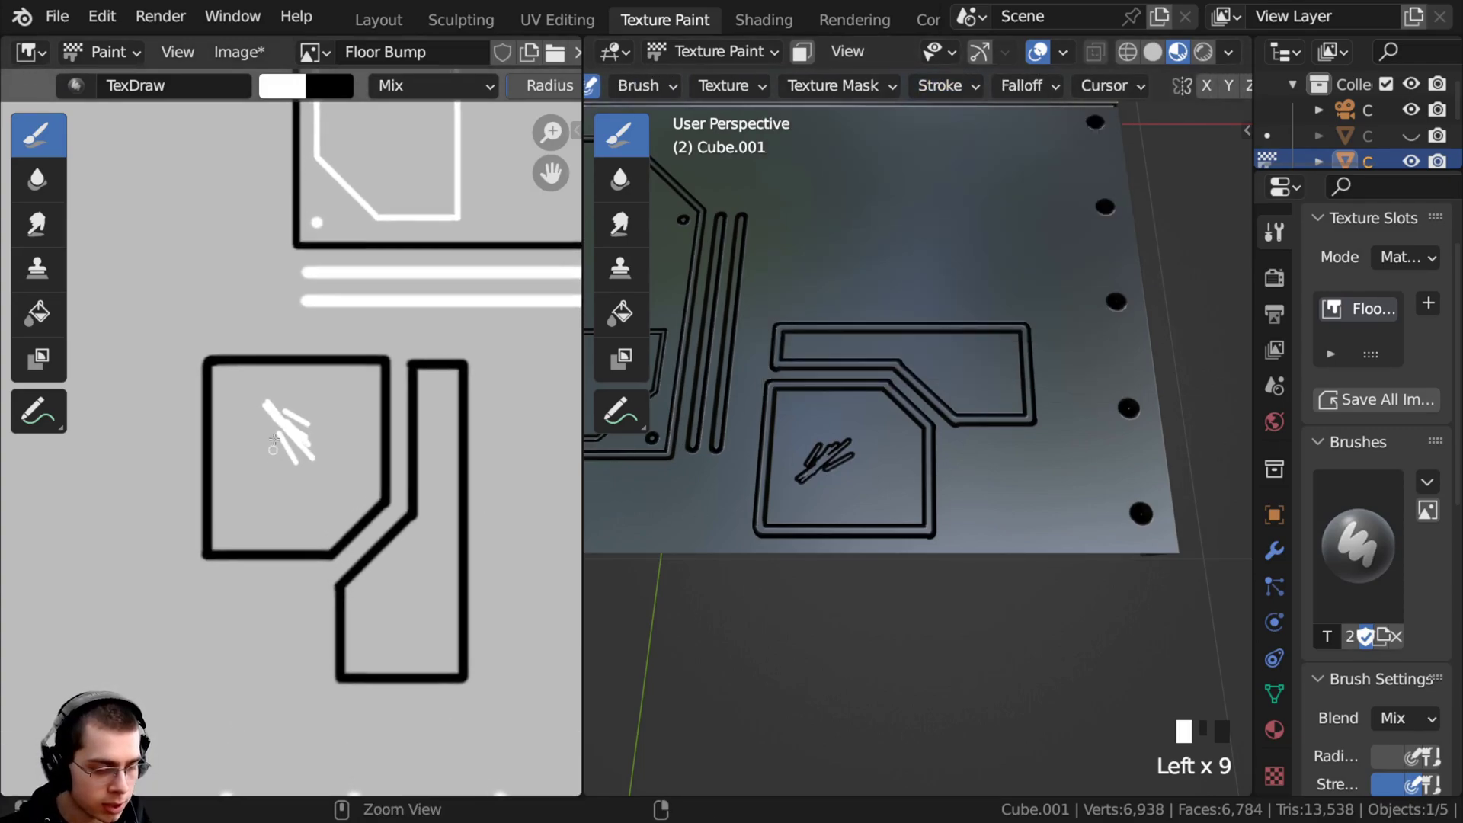
Set the brush's primary colour to black and enlarge its radius for filling the chamfered square
click(295, 89)
drag(479, 150, 482, 304)
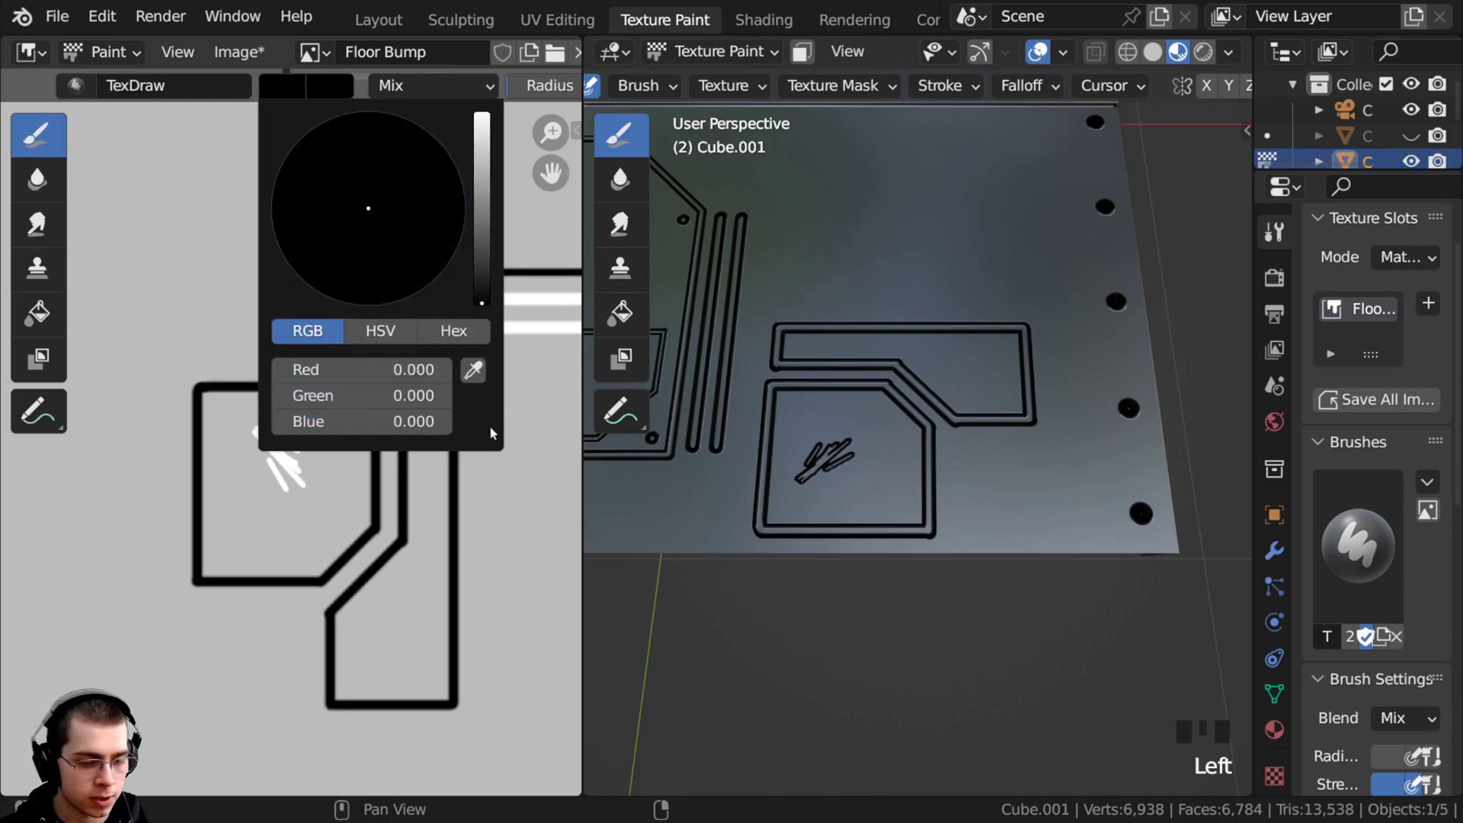
ctrl+middle_drag(309, 461, 283, 444)
key(f)
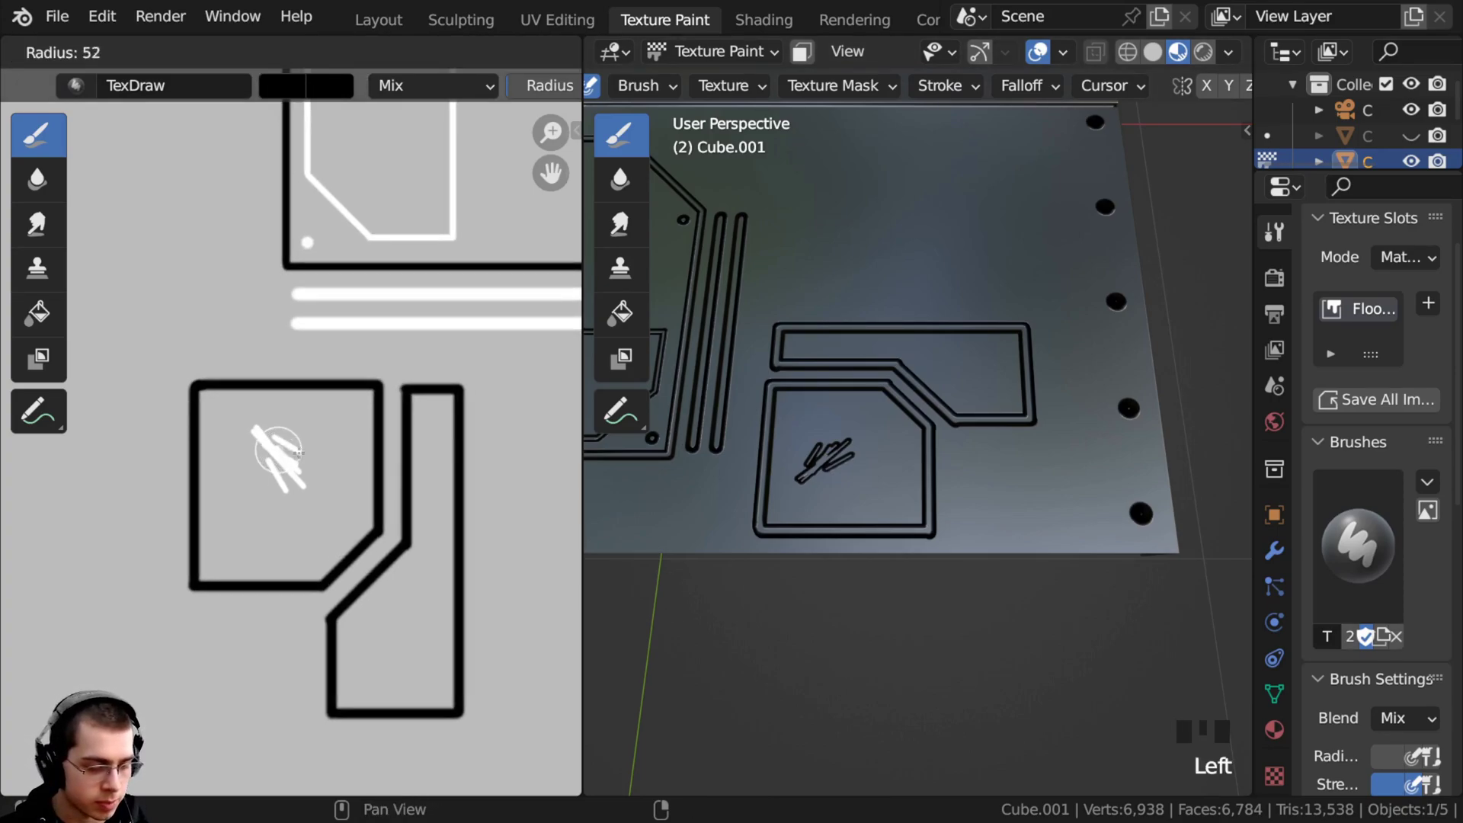
click(297, 449)
Fill the inside of the chamfered square outline with solid black on the Floor Bump image
drag(263, 448, 283, 490)
mouse_move(268, 446)
mouse_down()
mouse_move(298, 464)
mouse_move(311, 452)
mouse_up()
drag(308, 450, 243, 412)
drag(245, 412, 327, 442)
drag(316, 438, 342, 500)
ctrl+middle_drag(323, 446, 306, 380)
mouse_move(351, 431)
mouse_down()
mouse_move(364, 499)
mouse_move(358, 427)
mouse_up()
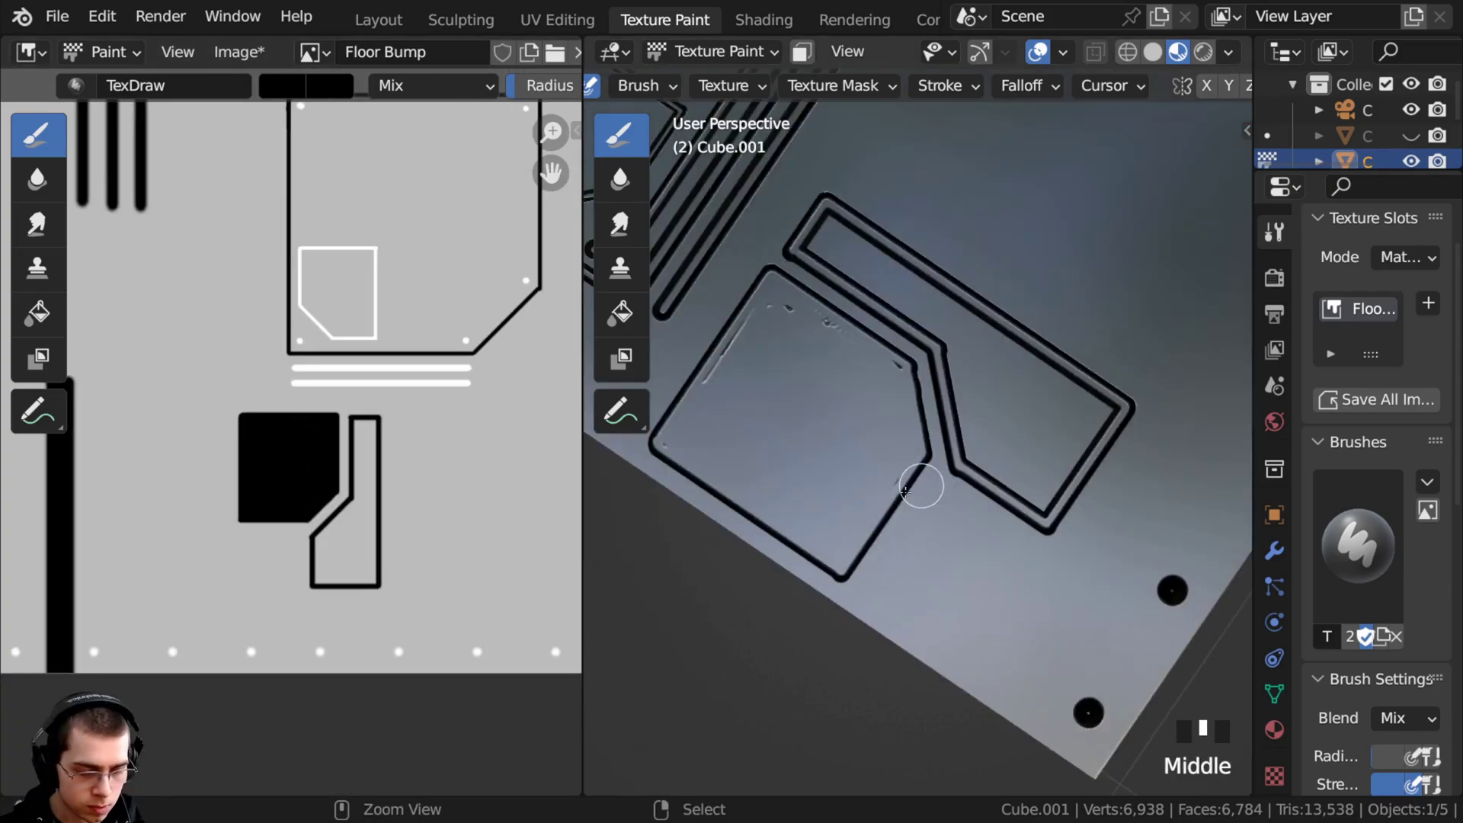
Paint over the leftover unfilled marks along the inner edges of the filled square directly on the floor mesh
mouse_move(899, 483)
shift+middle_down()
mouse_move(708, 288)
mouse_move(797, 236)
shift+middle_up()
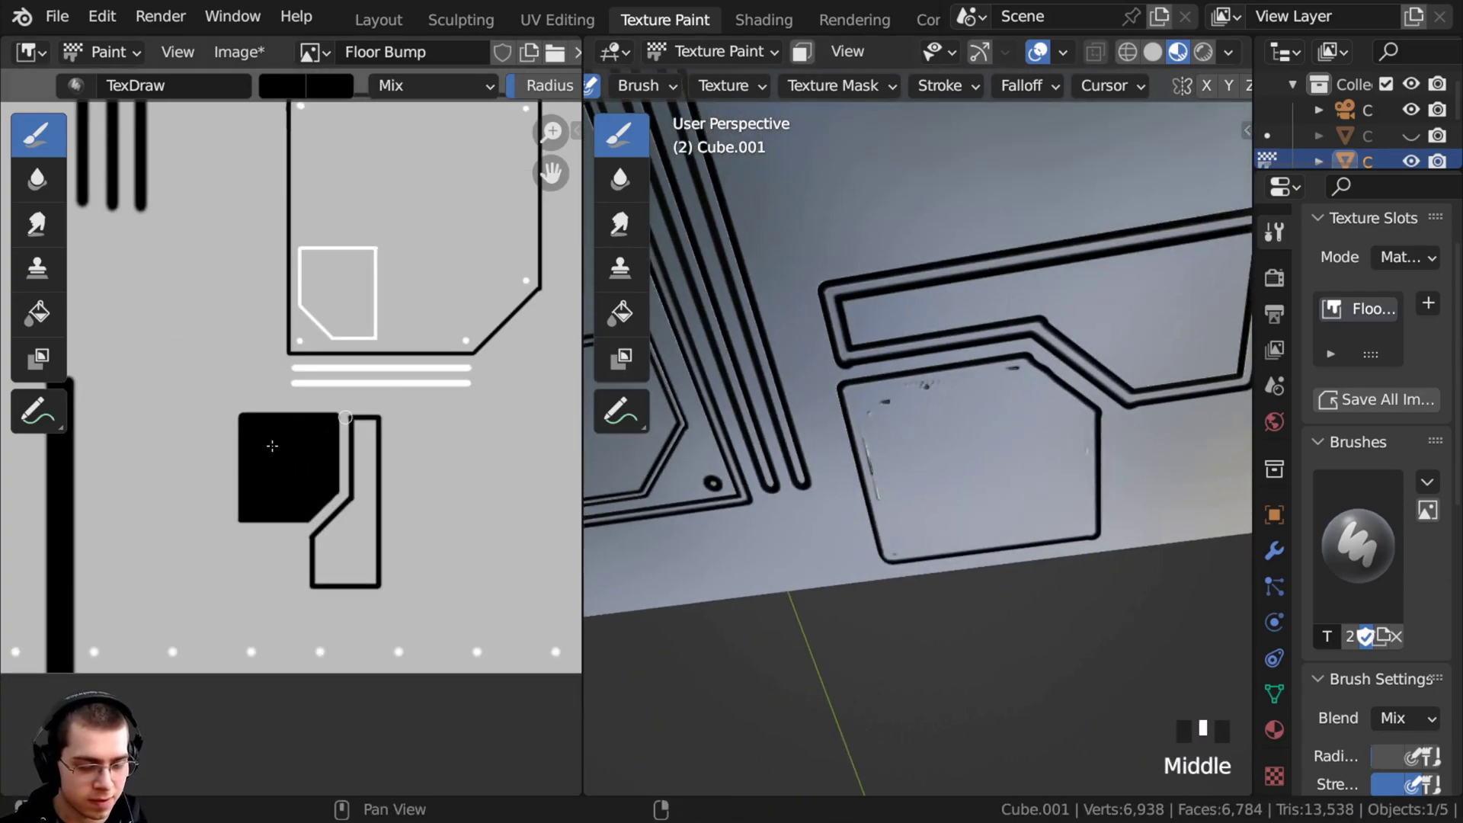
ctrl+middle_drag(290, 453, 191, 289)
ctrl+middle_drag(842, 446, 830, 385)
middle_drag(829, 385, 824, 330)
mouse_move(827, 316)
mouse_down()
mouse_move(856, 320)
mouse_move(827, 386)
mouse_up()
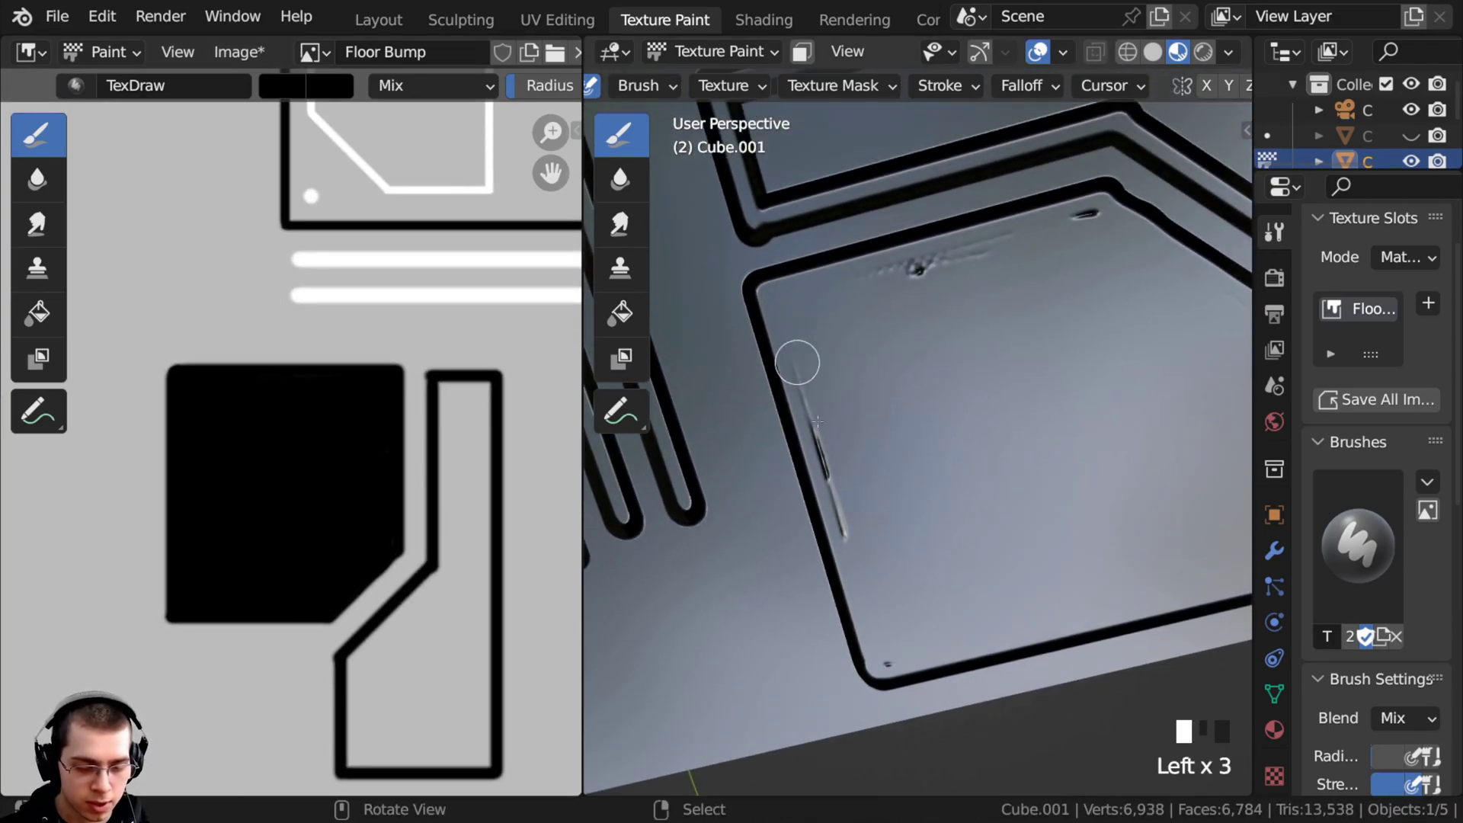
shift+middle_drag(902, 277, 689, 356)
click(833, 314)
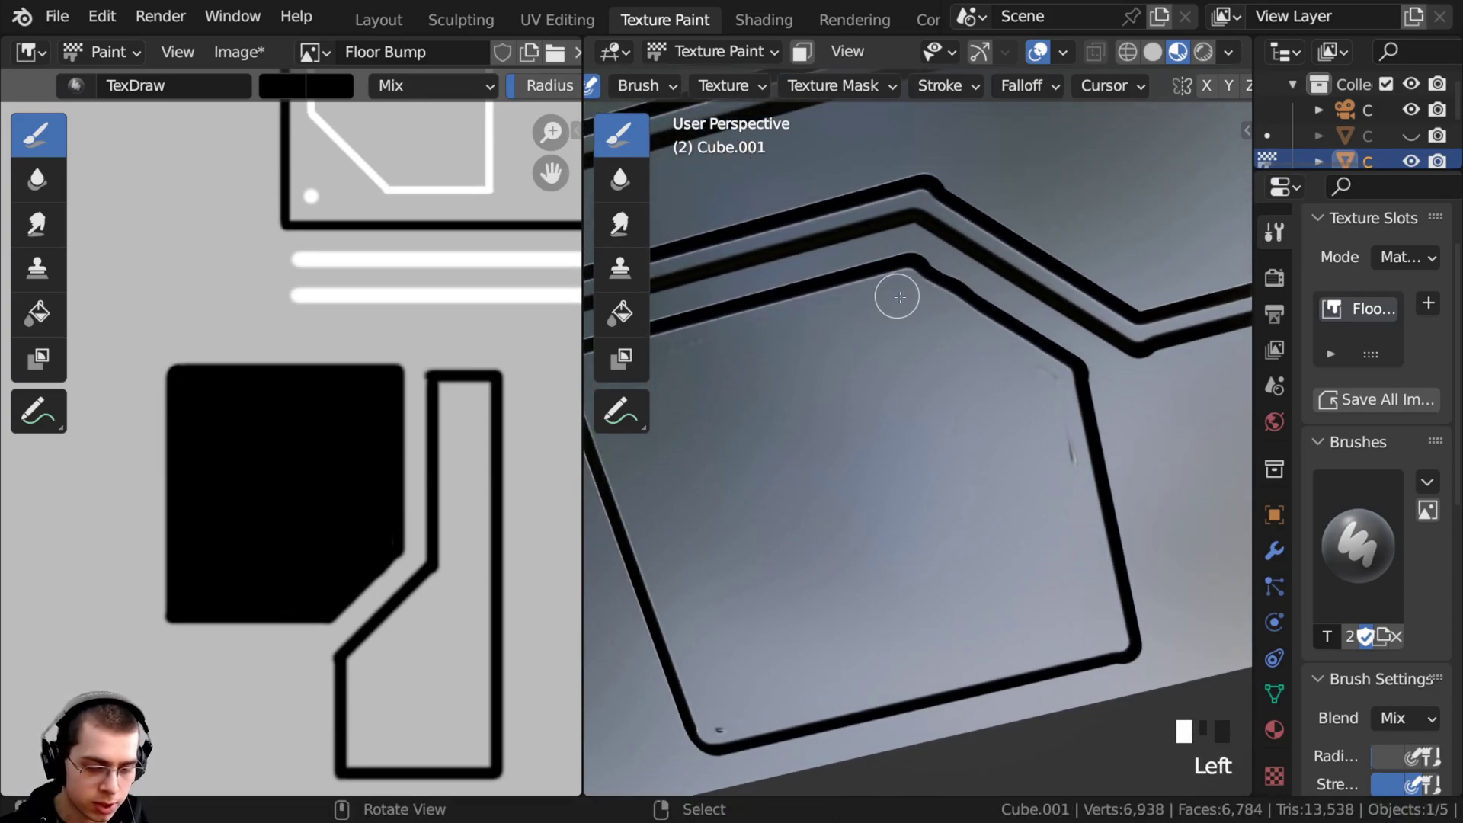
drag(900, 297, 941, 314)
shift+middle_drag(982, 449, 921, 395)
drag(862, 289, 973, 307)
Return to the top view of the floor in a widened viewport and shrink the brush to small-rivet size
key(KP_0)
ctrl+middle_drag(827, 427, 800, 495)
mouse_move(800, 472)
shift+middle_down()
mouse_move(809, 513)
mouse_move(941, 543)
mouse_move(914, 581)
mouse_move(884, 572)
shift+middle_up()
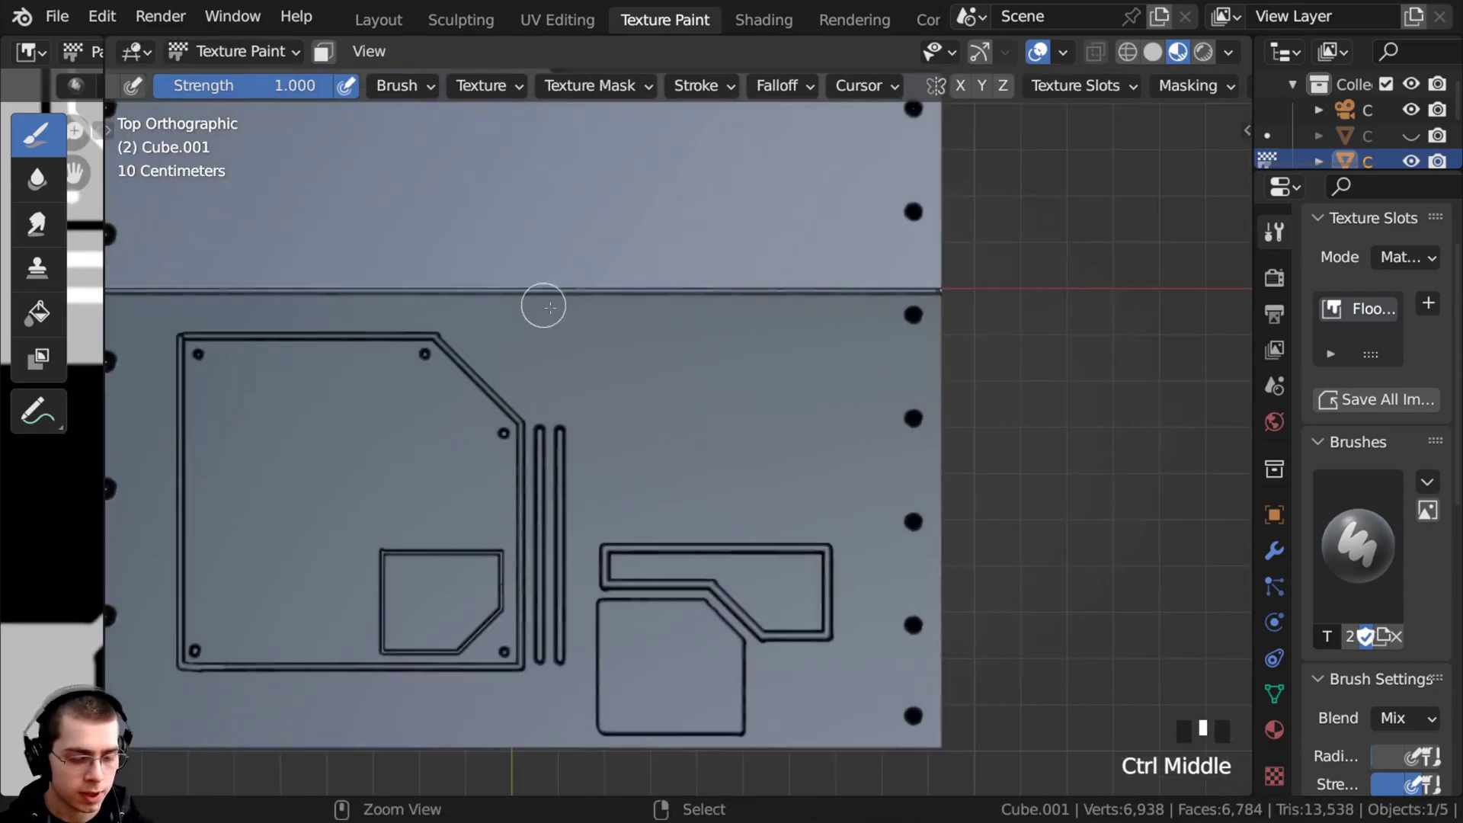
ctrl+middle_drag(550, 308, 463, 392)
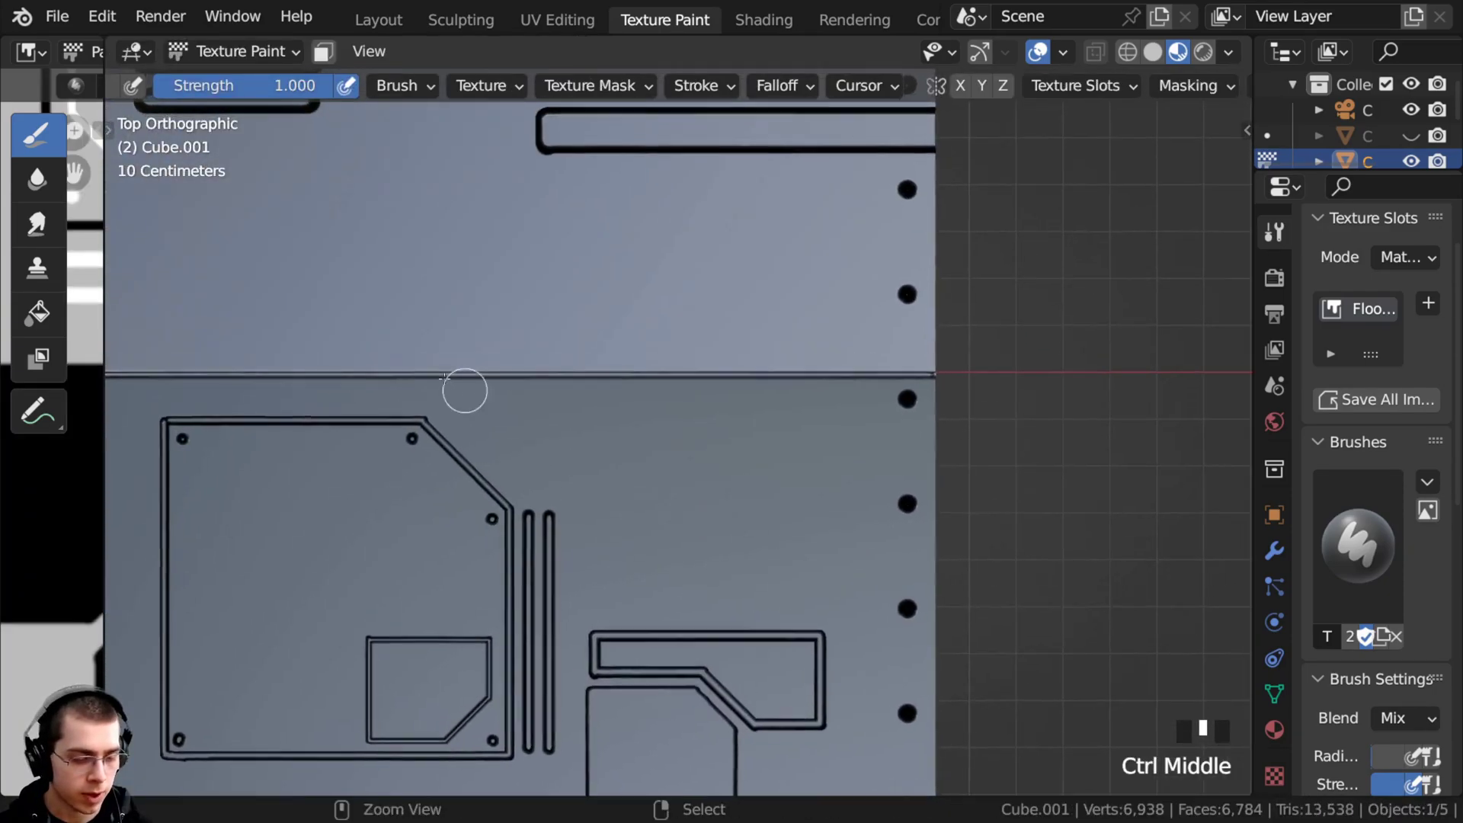
shift+middle_drag(129, 371, 282, 375)
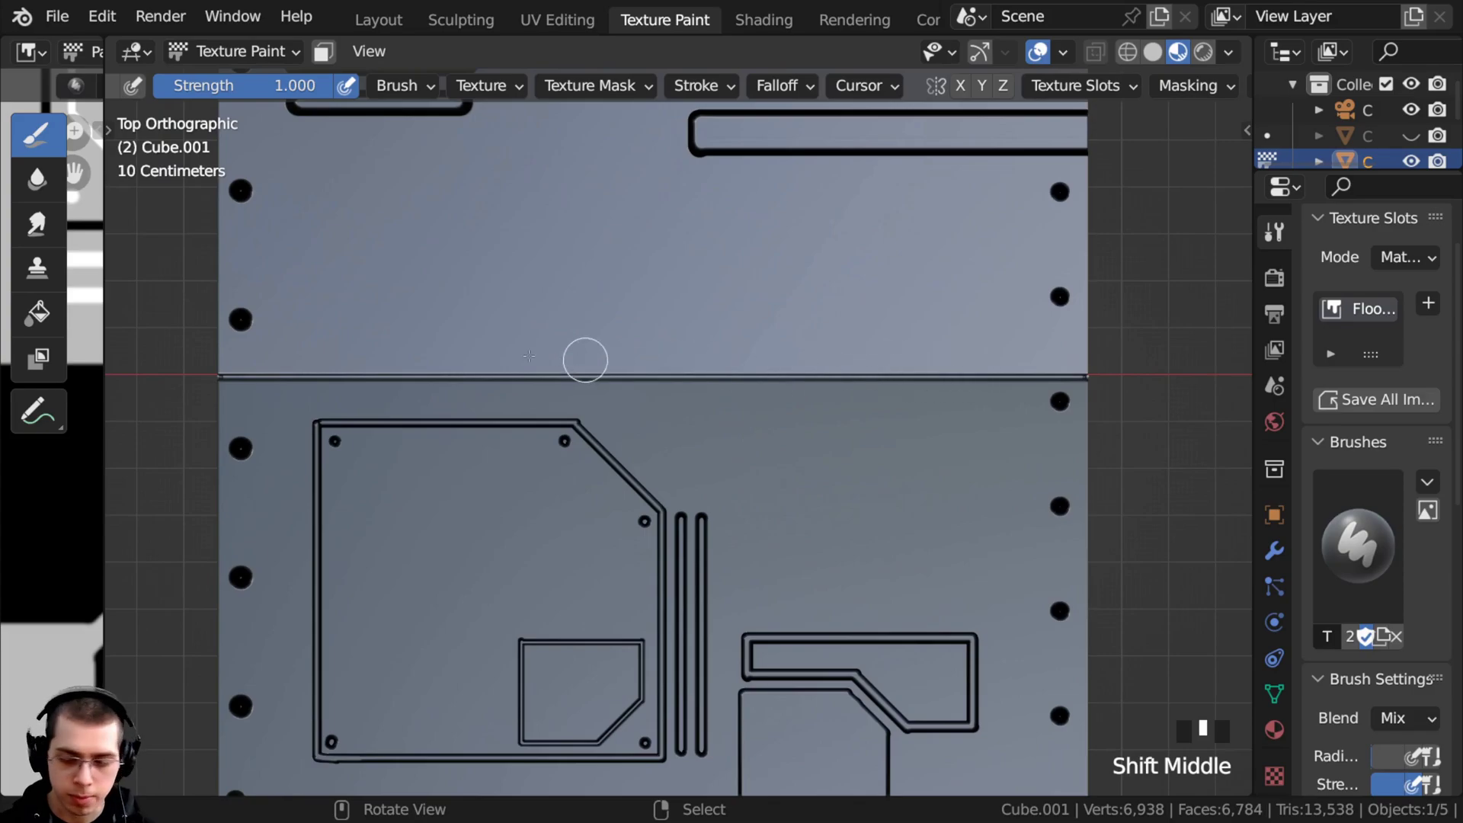
key(f)
click(649, 377)
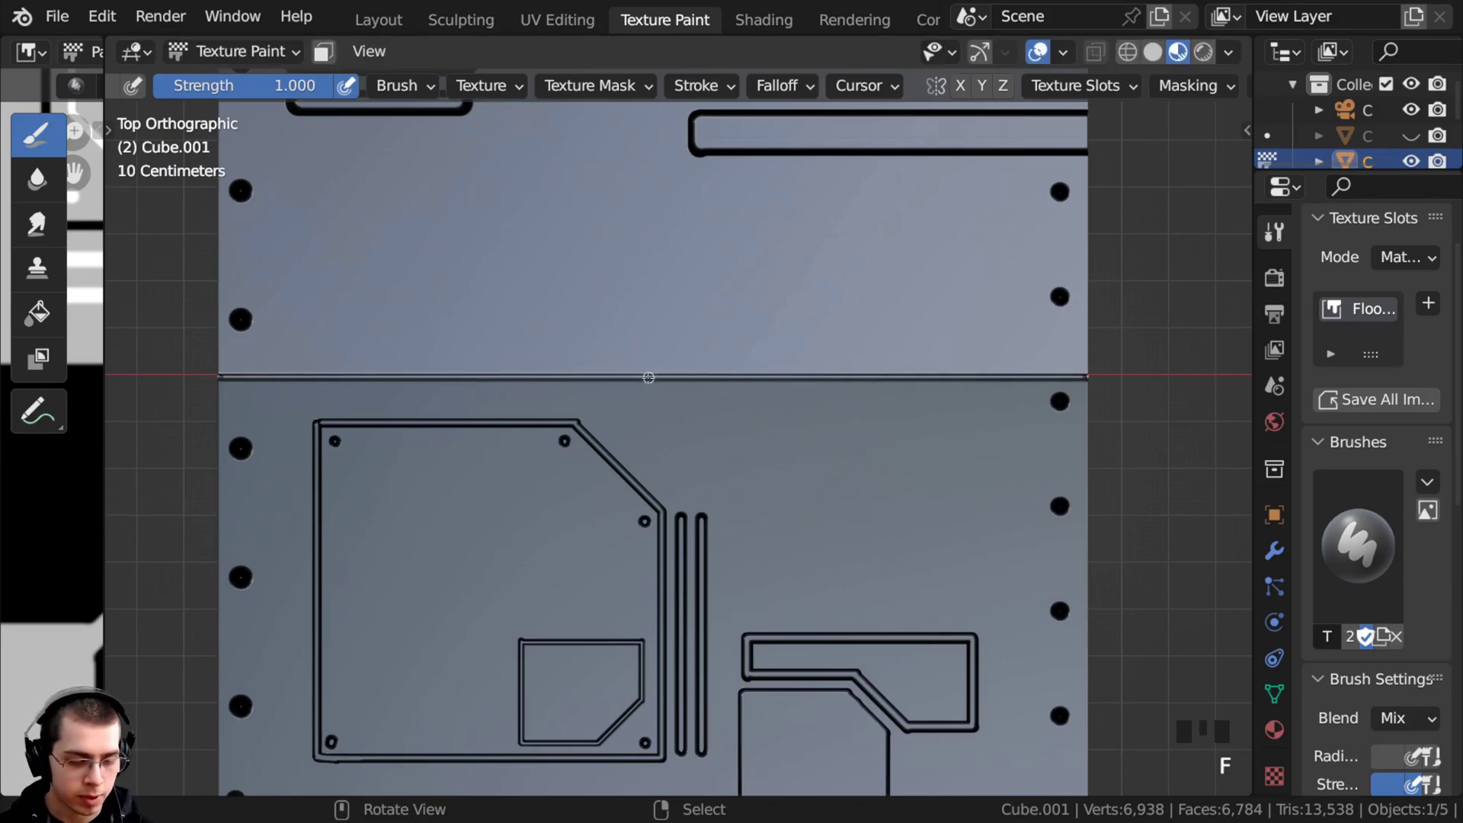
Paint small rivet dots in two staggered rows, one above and one below the seam between the floor plates
ctrl+middle_drag(511, 379, 507, 335)
shift+middle_drag(225, 337, 253, 349)
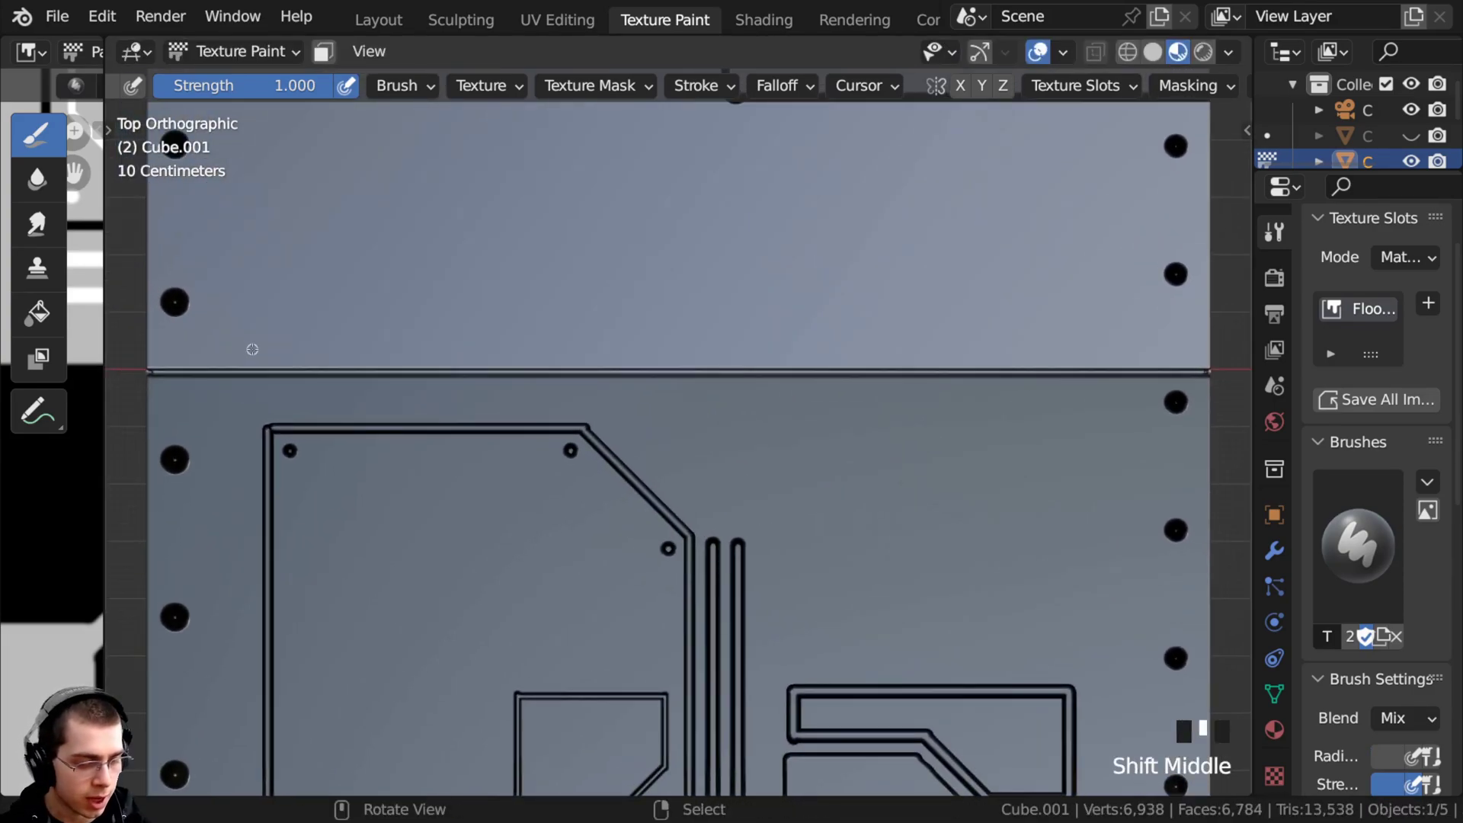
triple_click(253, 352)
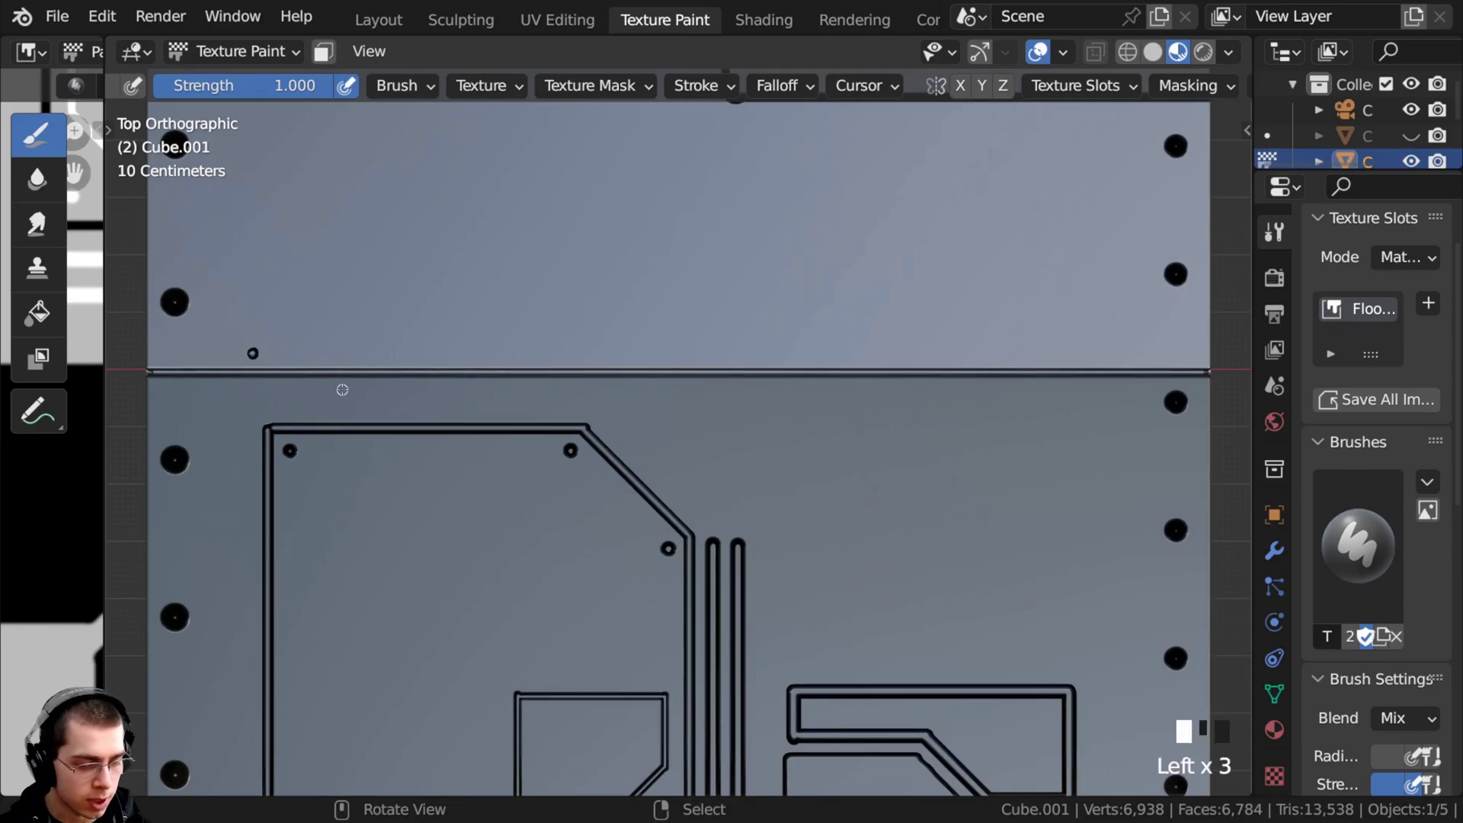
click(705, 356)
shift+middle_drag(709, 358, 466, 357)
click(544, 395)
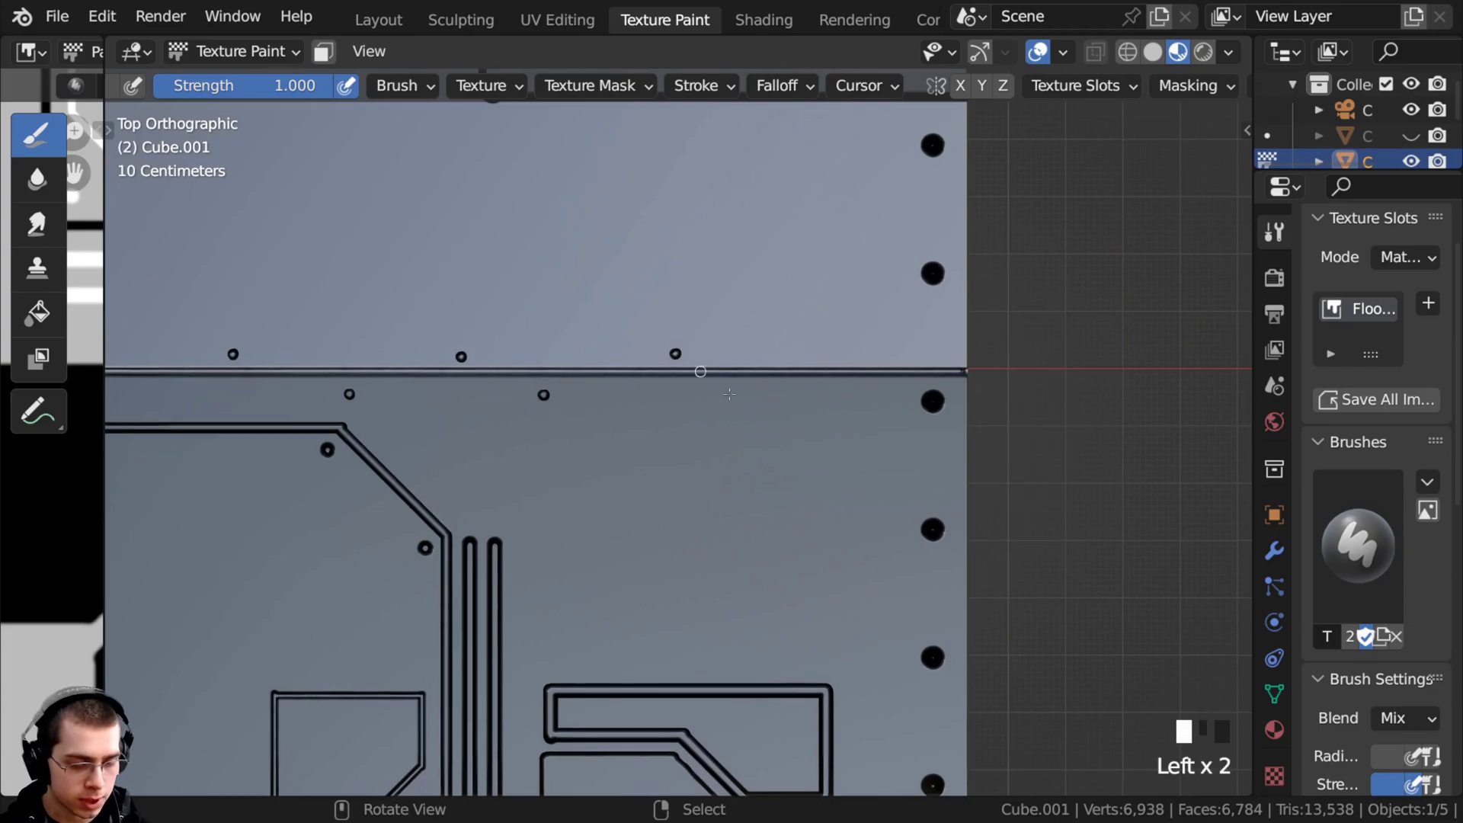
key(ctrl+z)
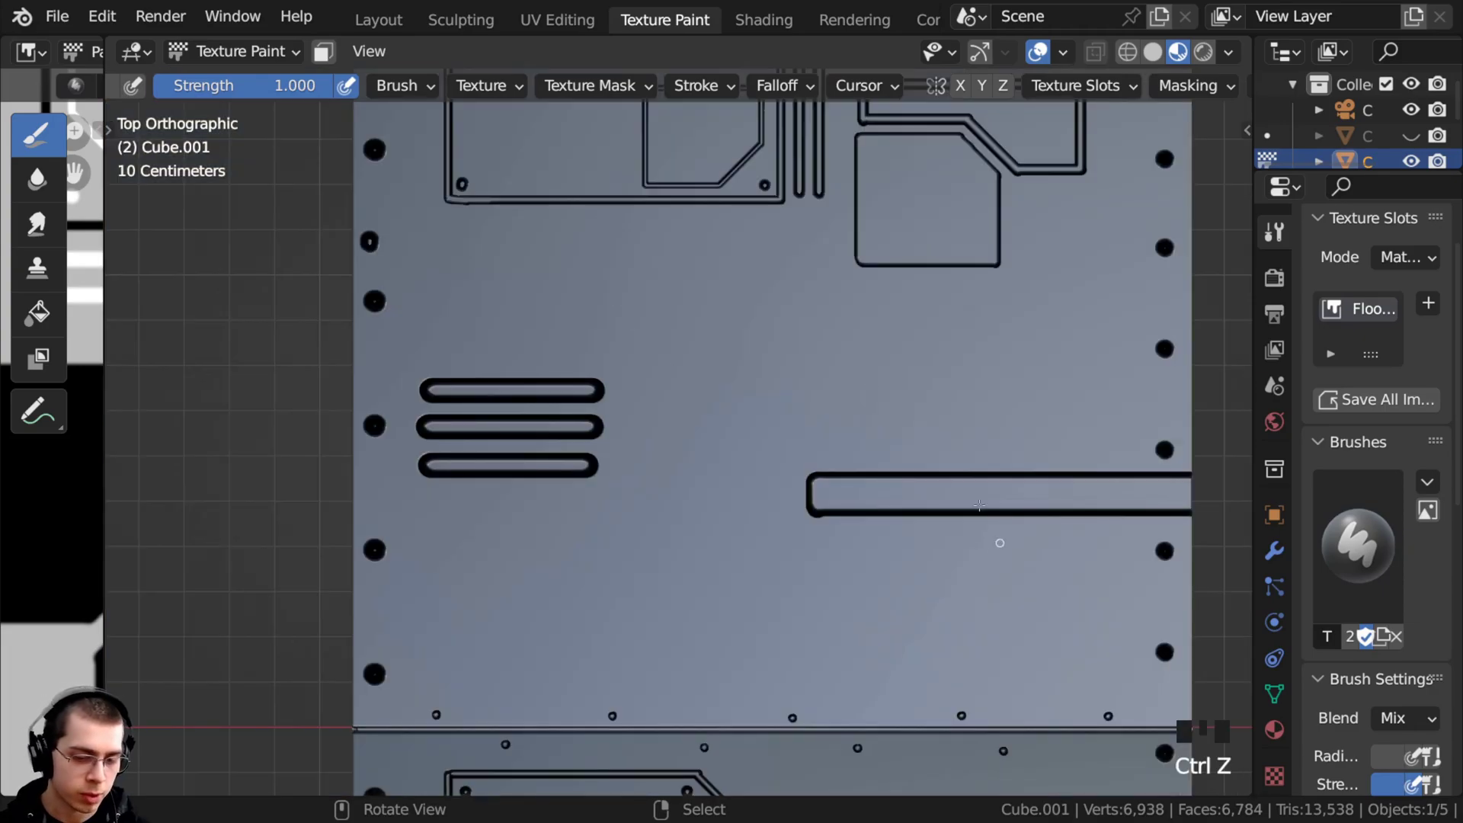
With the Line stroke method, paint a tall narrow strip divided by crossbars beside the three slots and a rectangular outline at the floor's edge
middle_drag(918, 91, 524, 77)
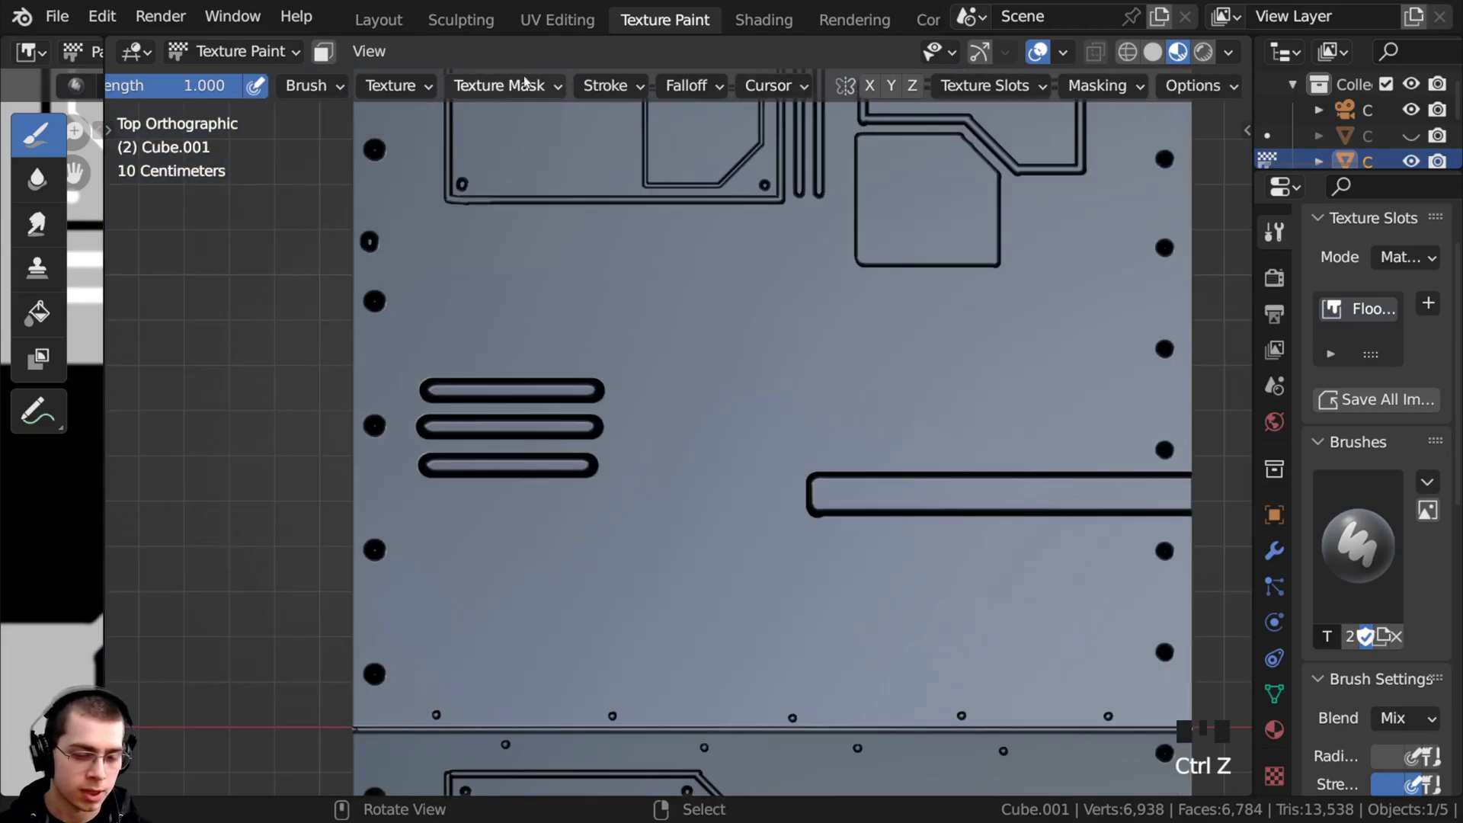
click(594, 86)
click(596, 136)
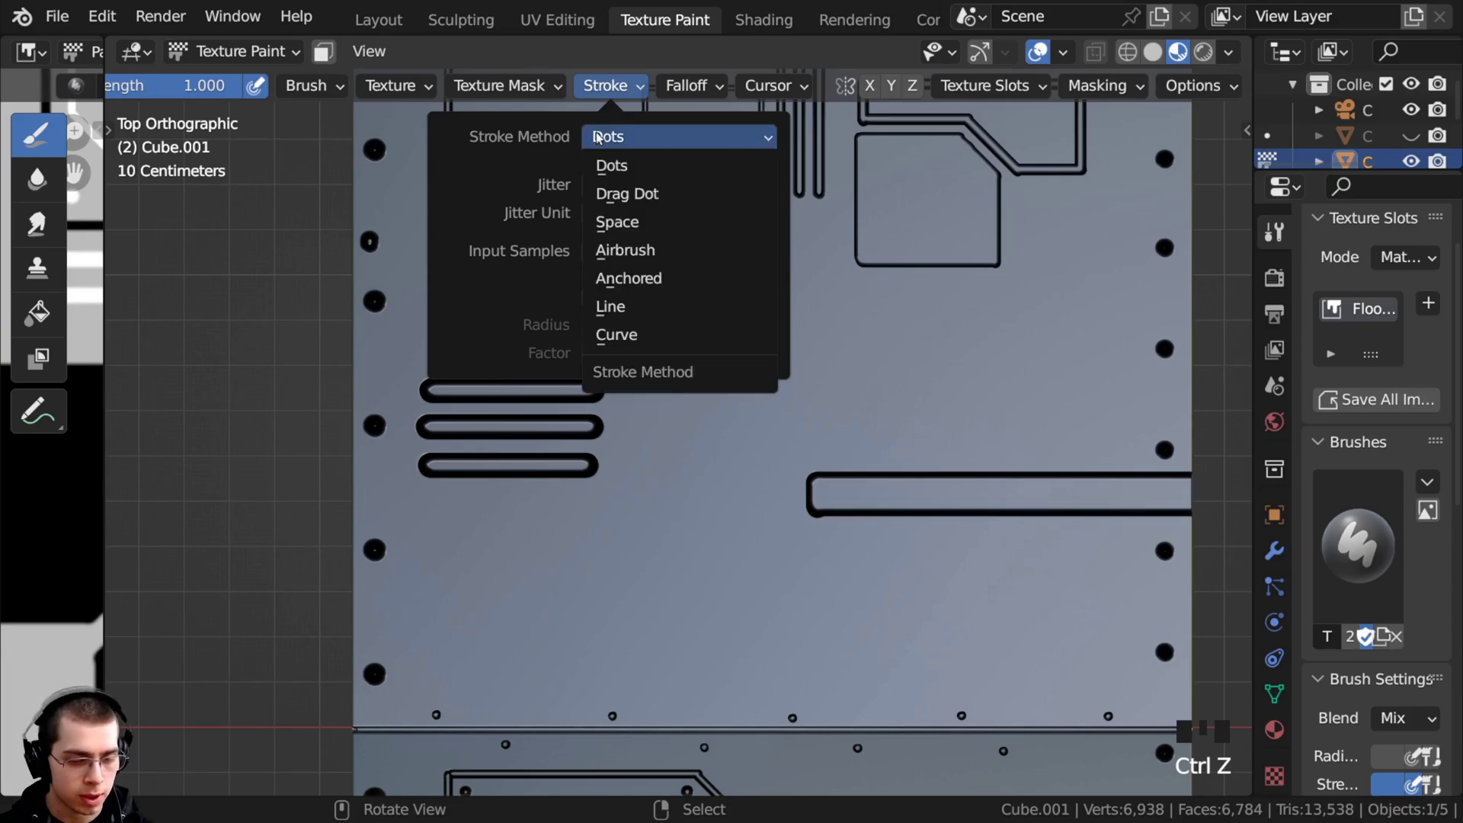
click(606, 308)
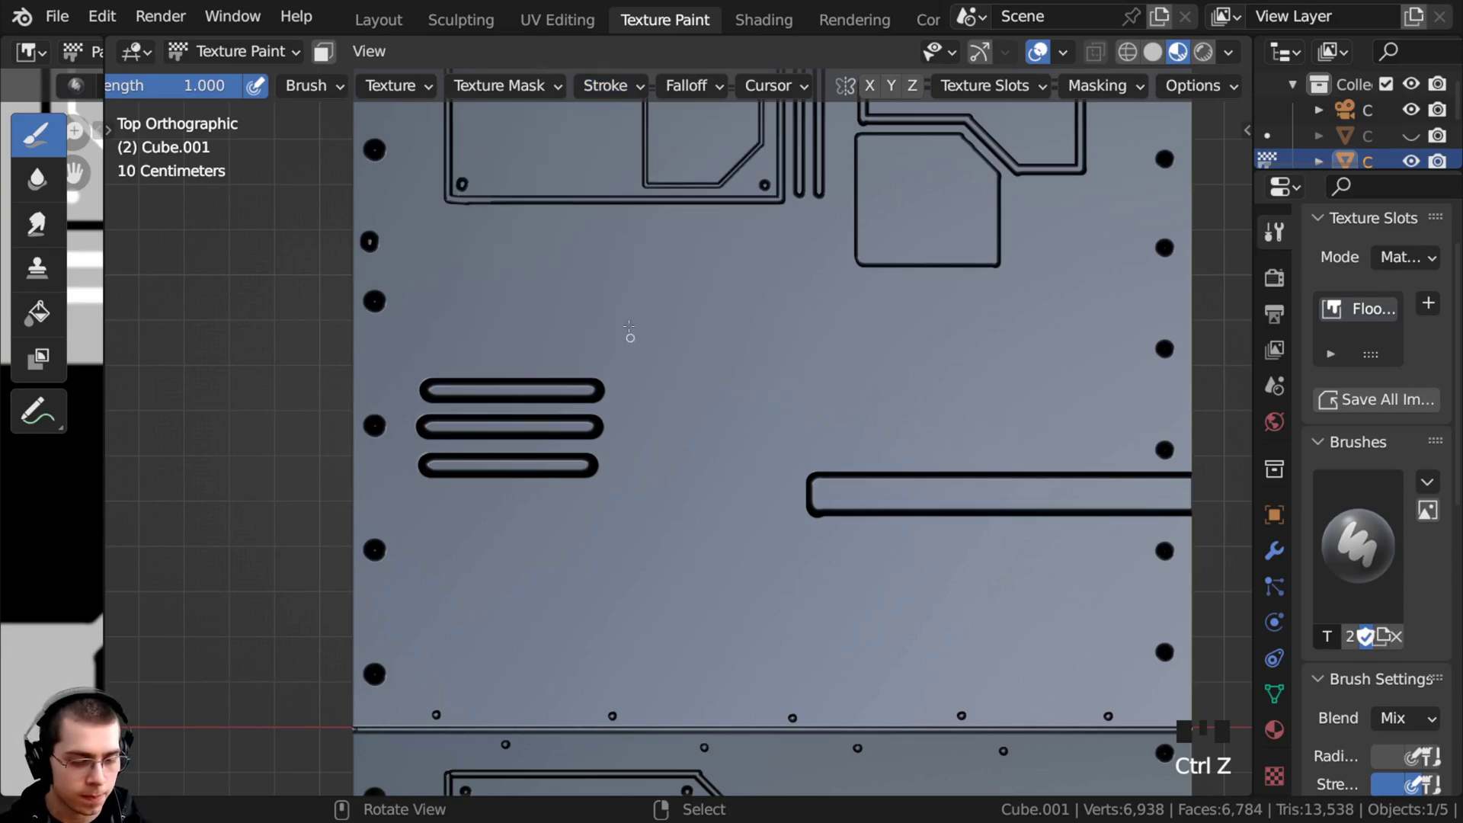
alt+drag(636, 458, 639, 606)
mouse_move(633, 608)
alt+mouse_down()
mouse_move(668, 610)
mouse_move(653, 302)
mouse_move(666, 305)
alt+mouse_up()
mouse_move(458, 435)
alt+mouse_down()
mouse_move(526, 437)
mouse_move(529, 530)
mouse_move(426, 509)
alt+mouse_up()
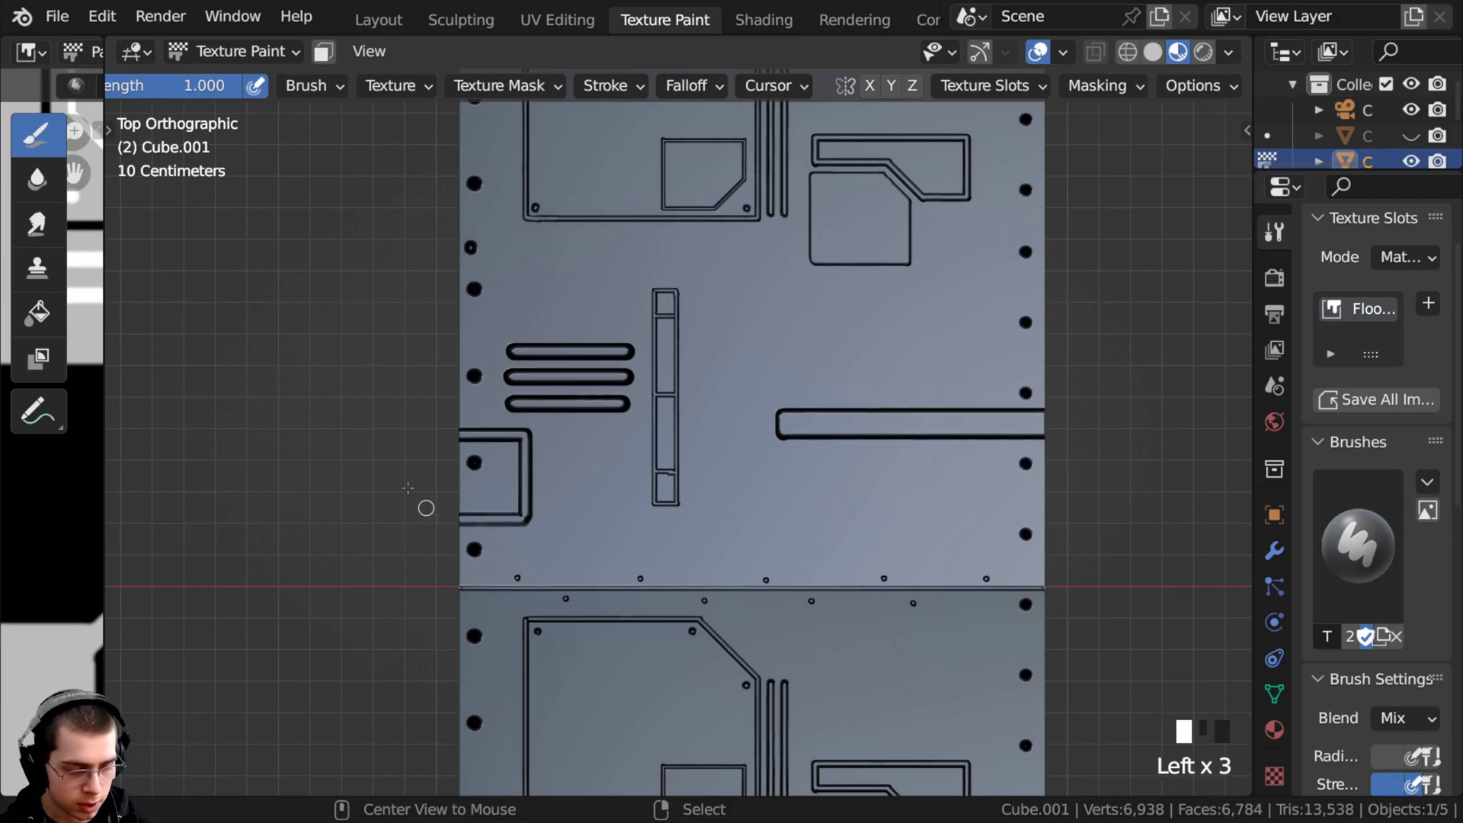
Paint a wide rectangular outline below the long slot and fill its inside with black
alt+drag(497, 354, 619, 356)
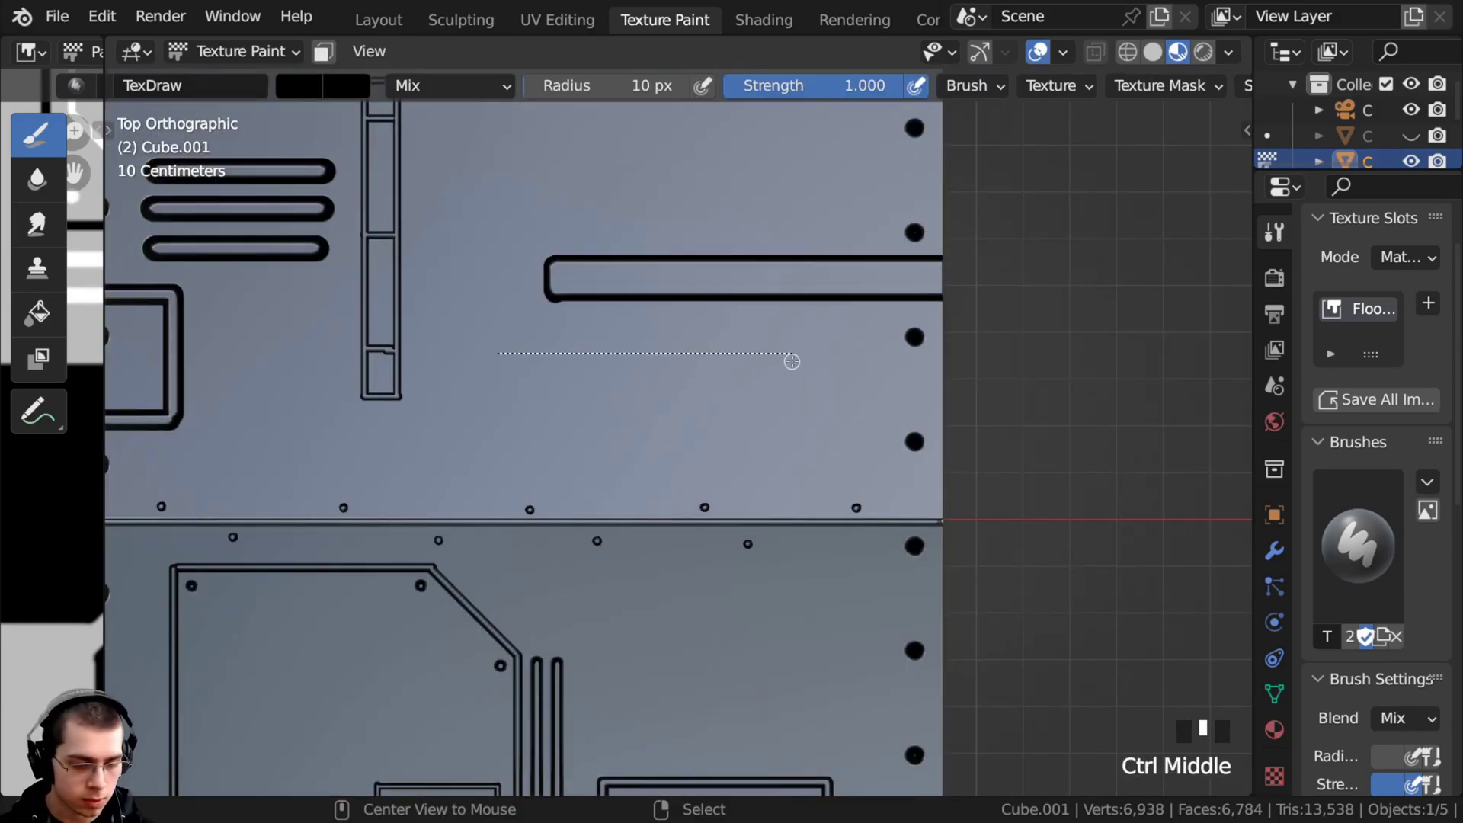
mouse_move(792, 362)
alt+mouse_down()
mouse_move(806, 371)
mouse_move(797, 425)
mouse_move(491, 405)
alt+mouse_up()
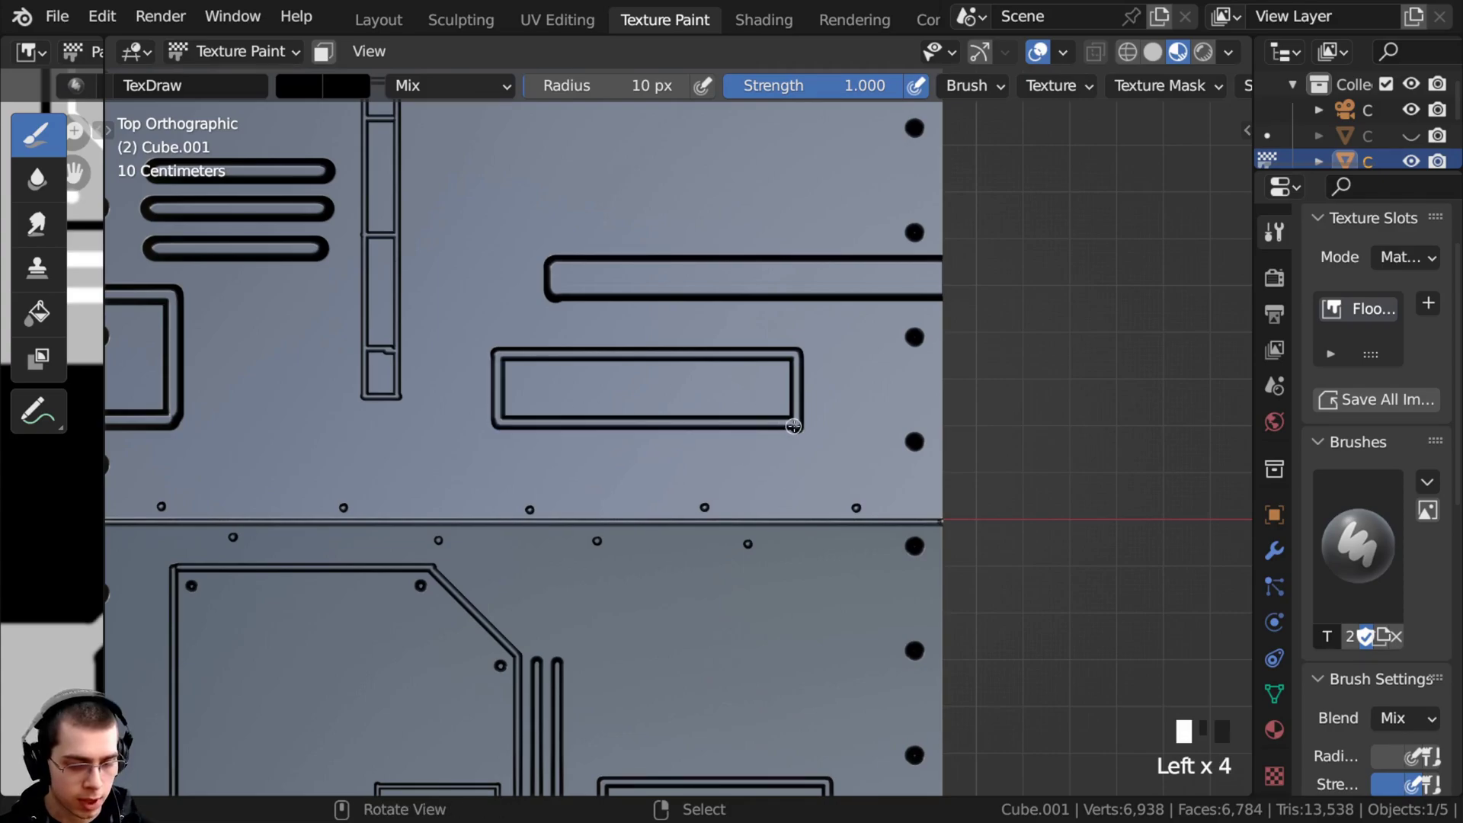
drag(793, 426, 496, 430)
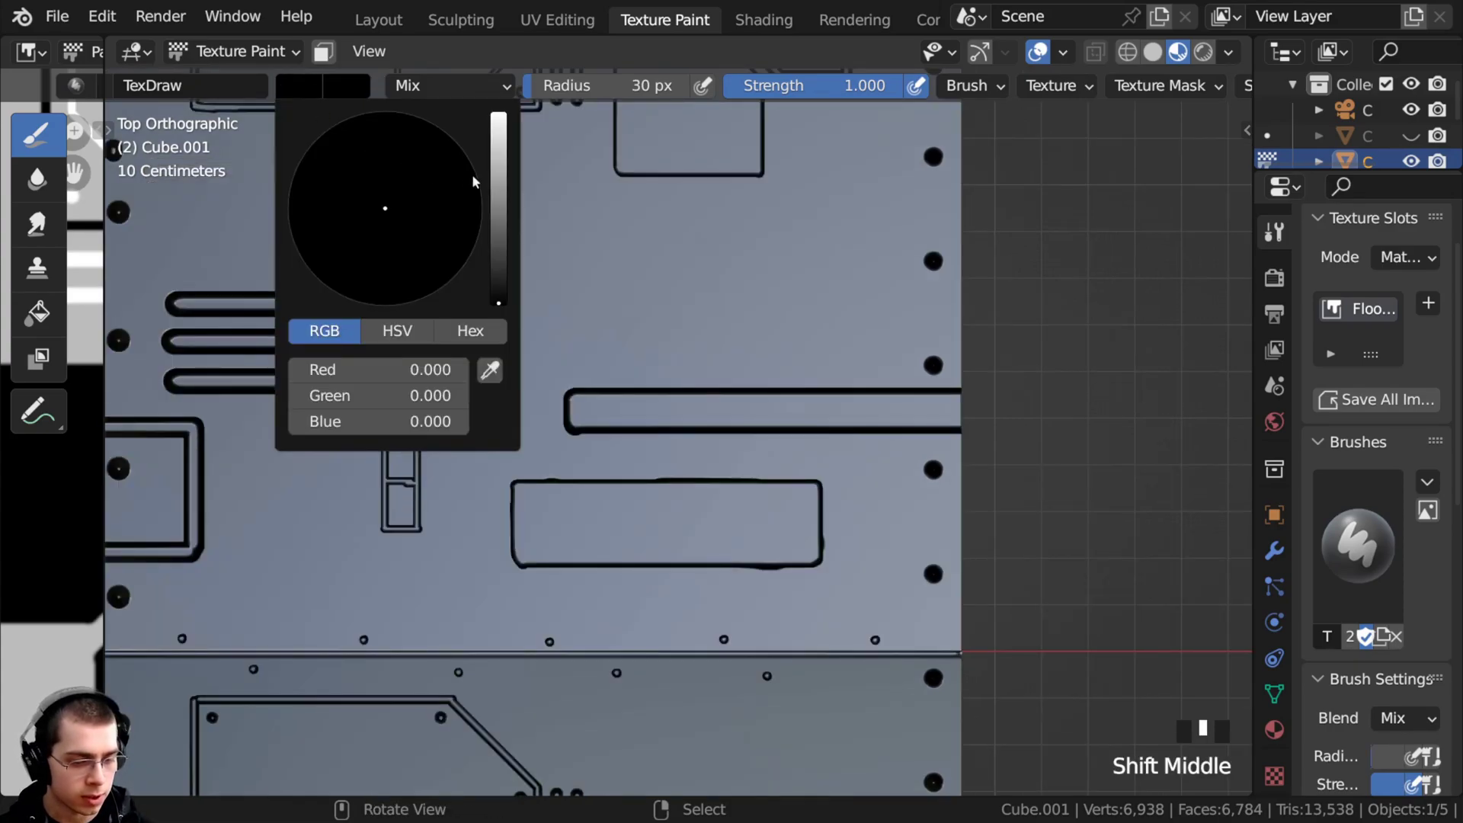
Set the brush color to white and paint rivets in the two left corners of the filled rectangle
click(490, 130)
mouse_move(568, 522)
ctrl+middle_down()
mouse_move(529, 523)
mouse_move(538, 418)
mouse_move(488, 417)
ctrl+middle_up()
ctrl+middle_drag(488, 417, 359, 408)
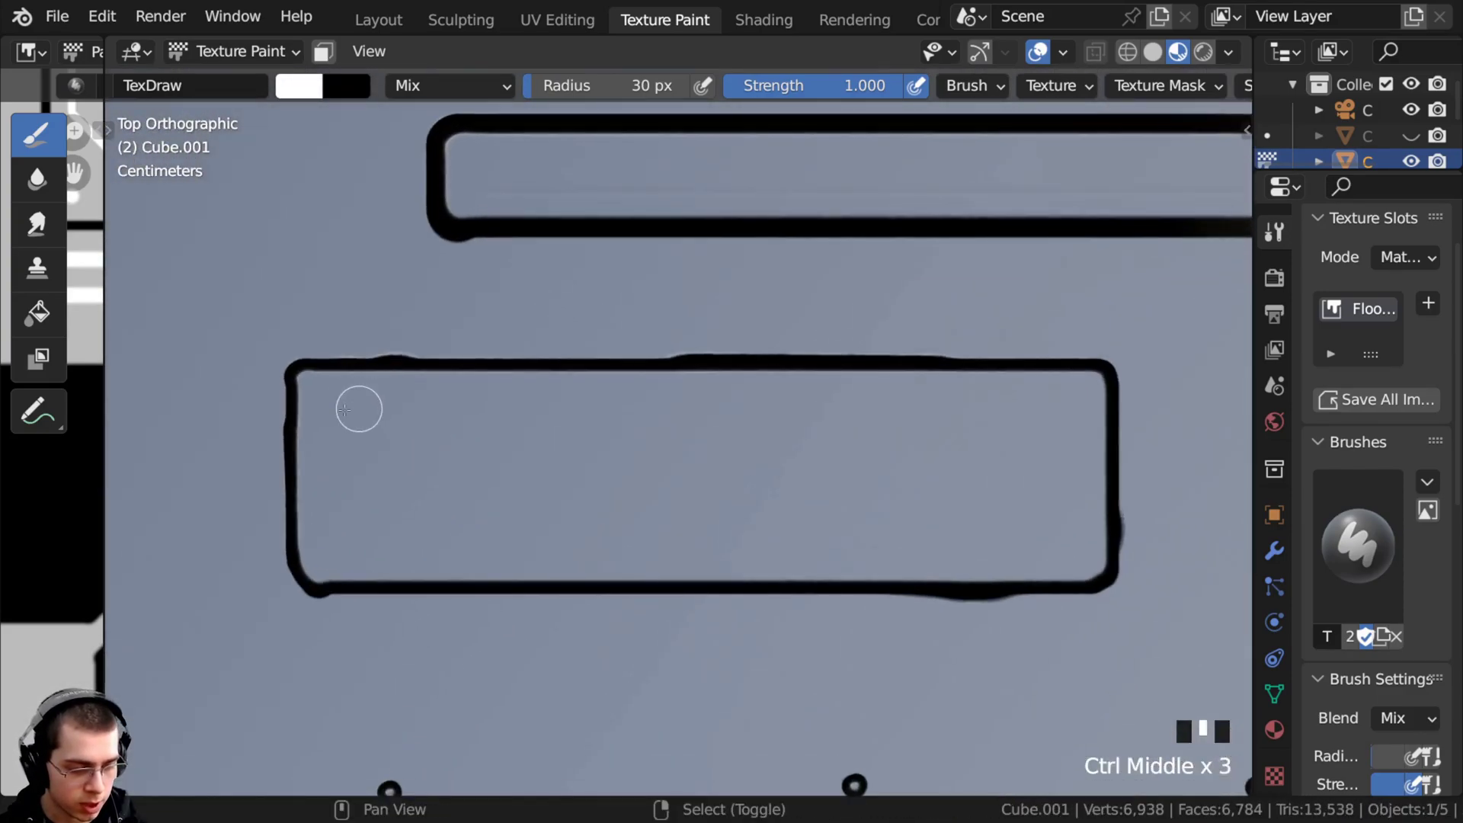
click(337, 408)
click(336, 408)
click(336, 409)
click(336, 408)
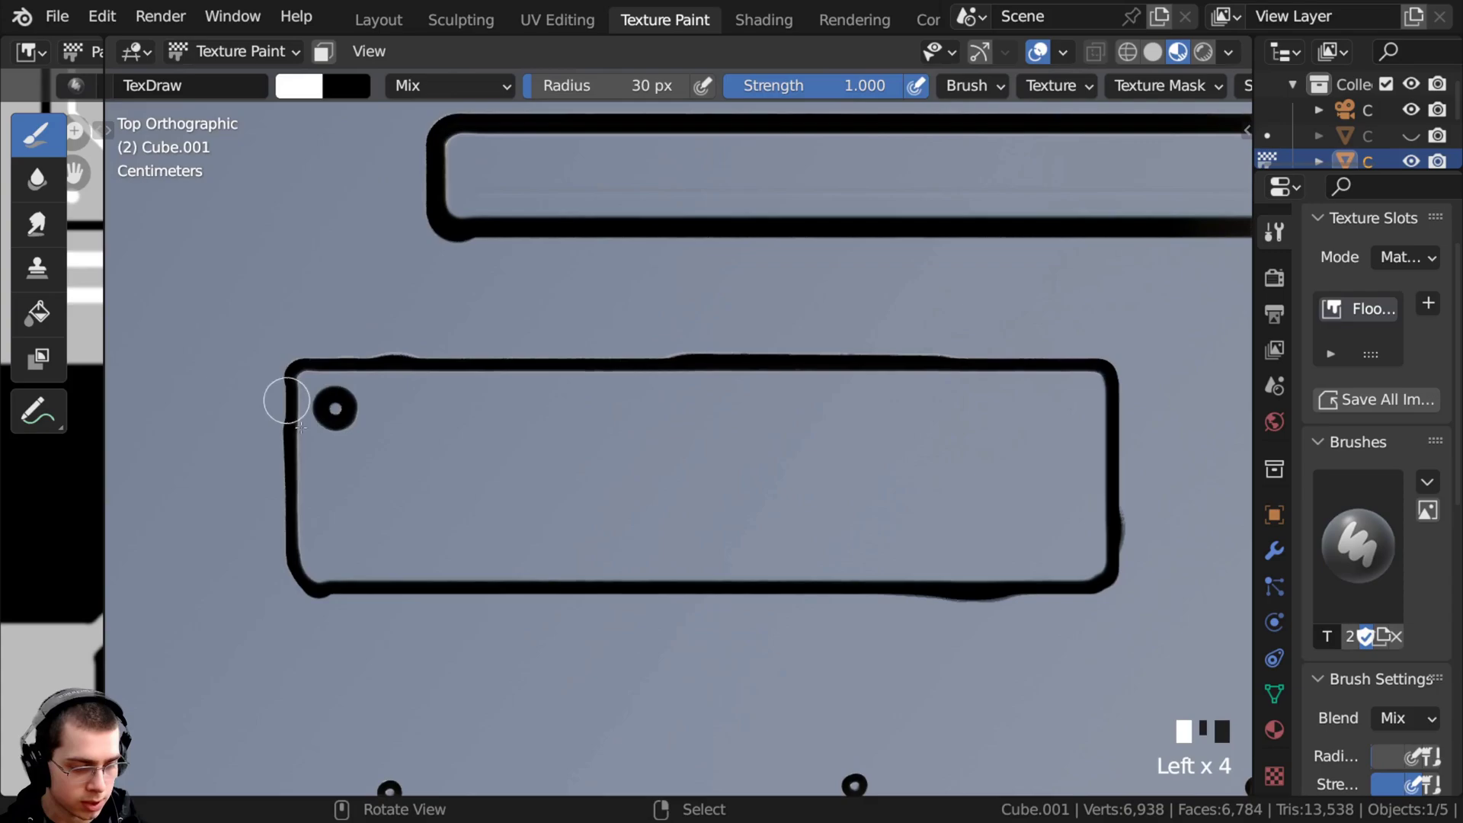
click(337, 544)
click(337, 544)
click(337, 544)
click(337, 544)
click(337, 544)
Paint matching white rivets in the two right corners of the filled rectangle
shift+middle_drag(820, 434, 777, 385)
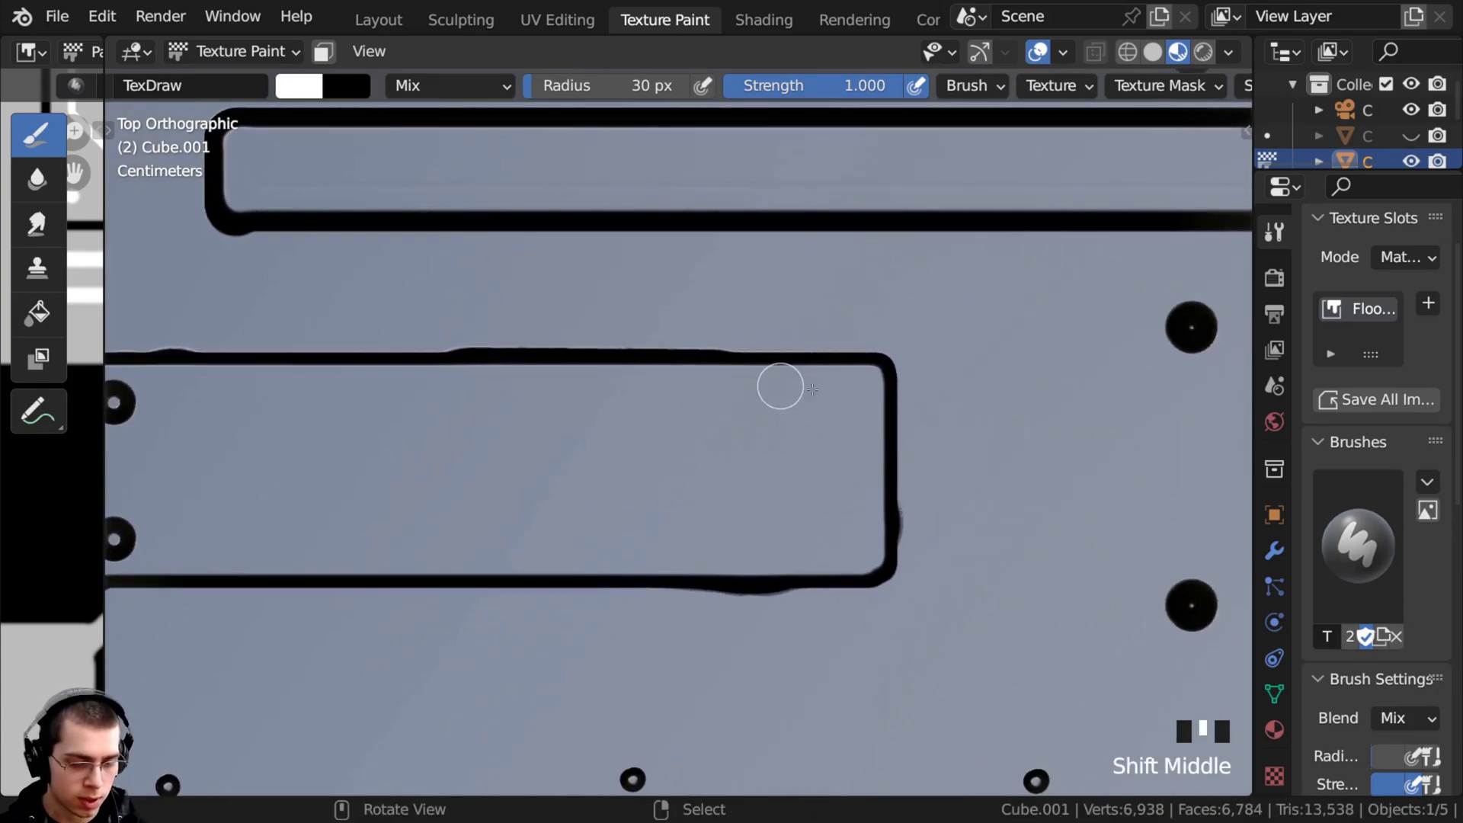
click(851, 394)
click(852, 394)
click(852, 394)
click(851, 394)
click(851, 394)
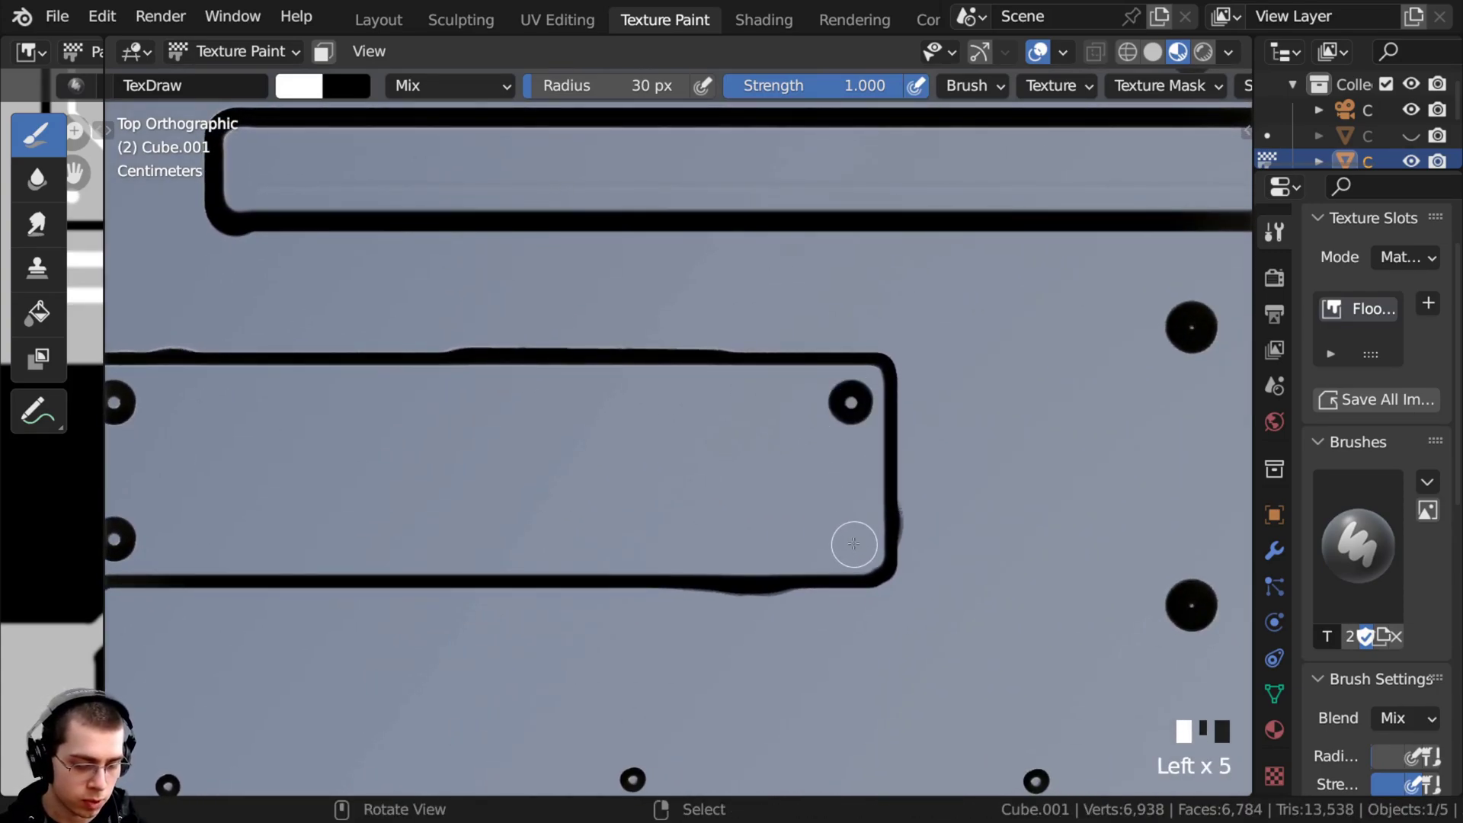
click(850, 538)
click(850, 537)
click(850, 537)
Shrink the brush to 7 px and paint tiny rivet dots in the corners of the recessed chamfered square
ctrl+middle_drag(751, 427, 708, 568)
shift+middle_drag(708, 568, 750, 647)
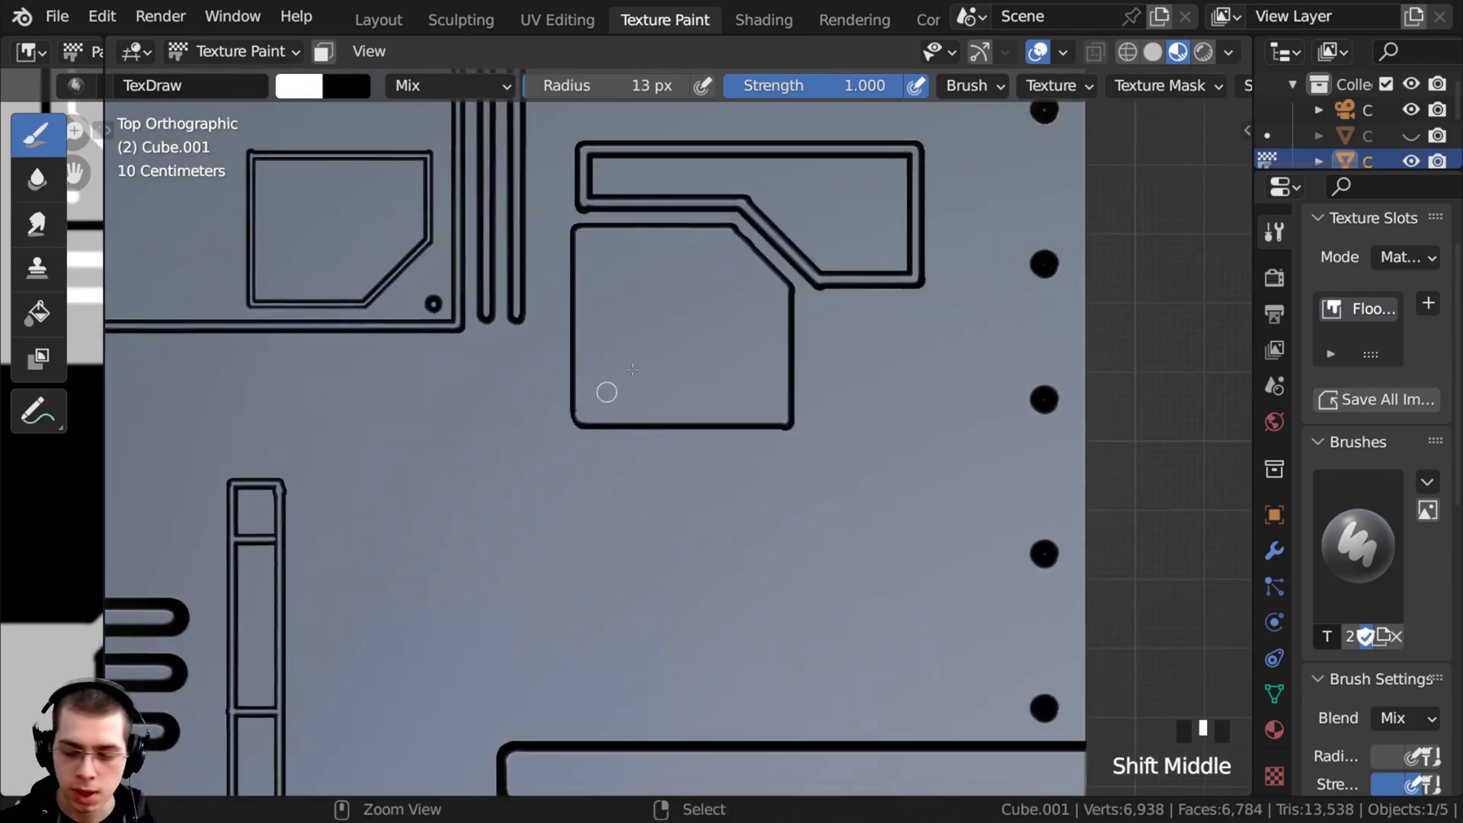
mouse_move(607, 392)
ctrl+middle_down()
mouse_move(592, 340)
mouse_move(533, 347)
ctrl+middle_up()
key(f)
click(556, 317)
click(526, 384)
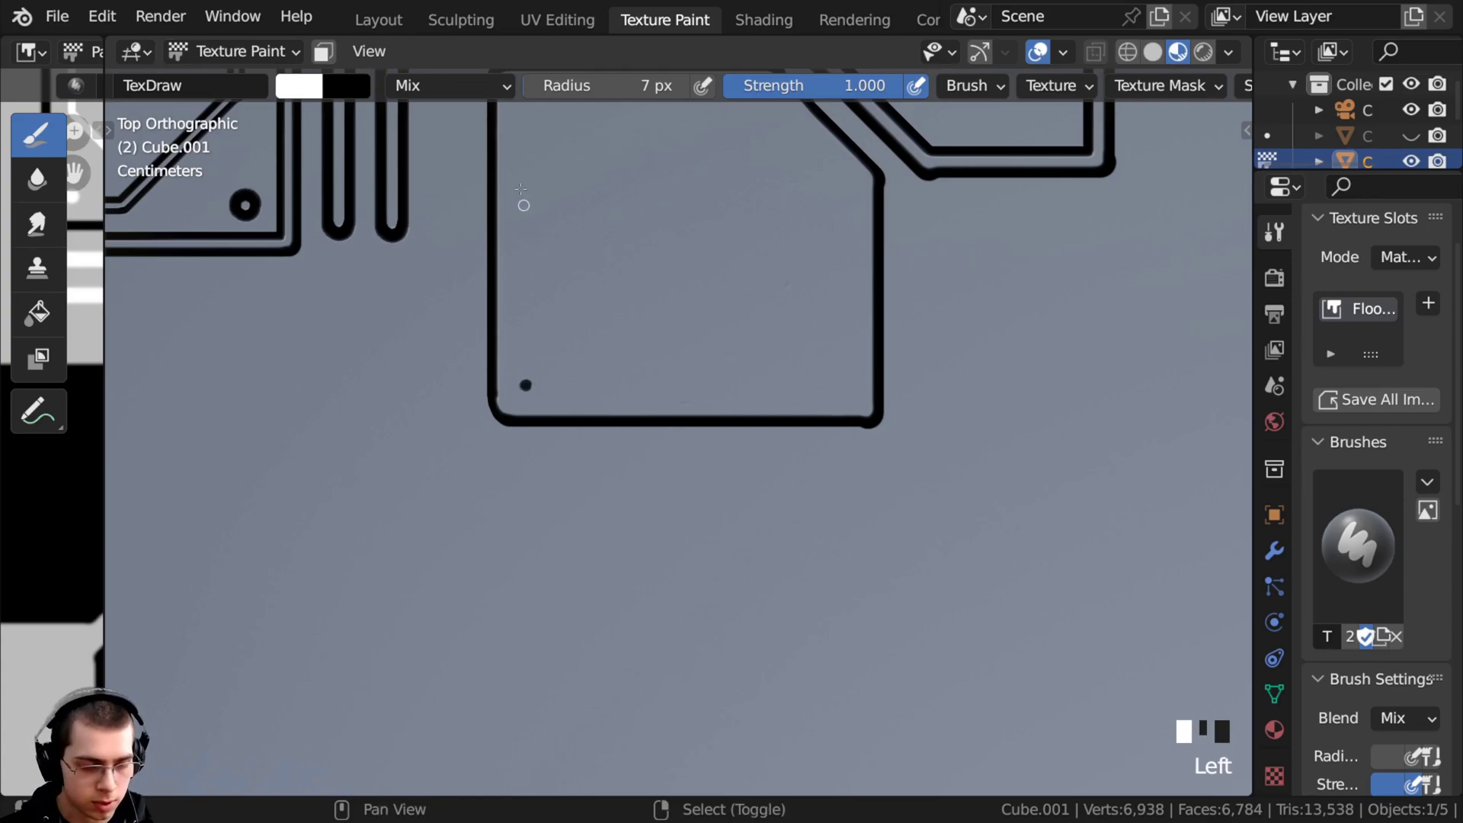
shift+middle_drag(520, 85, 518, 239)
click(517, 247)
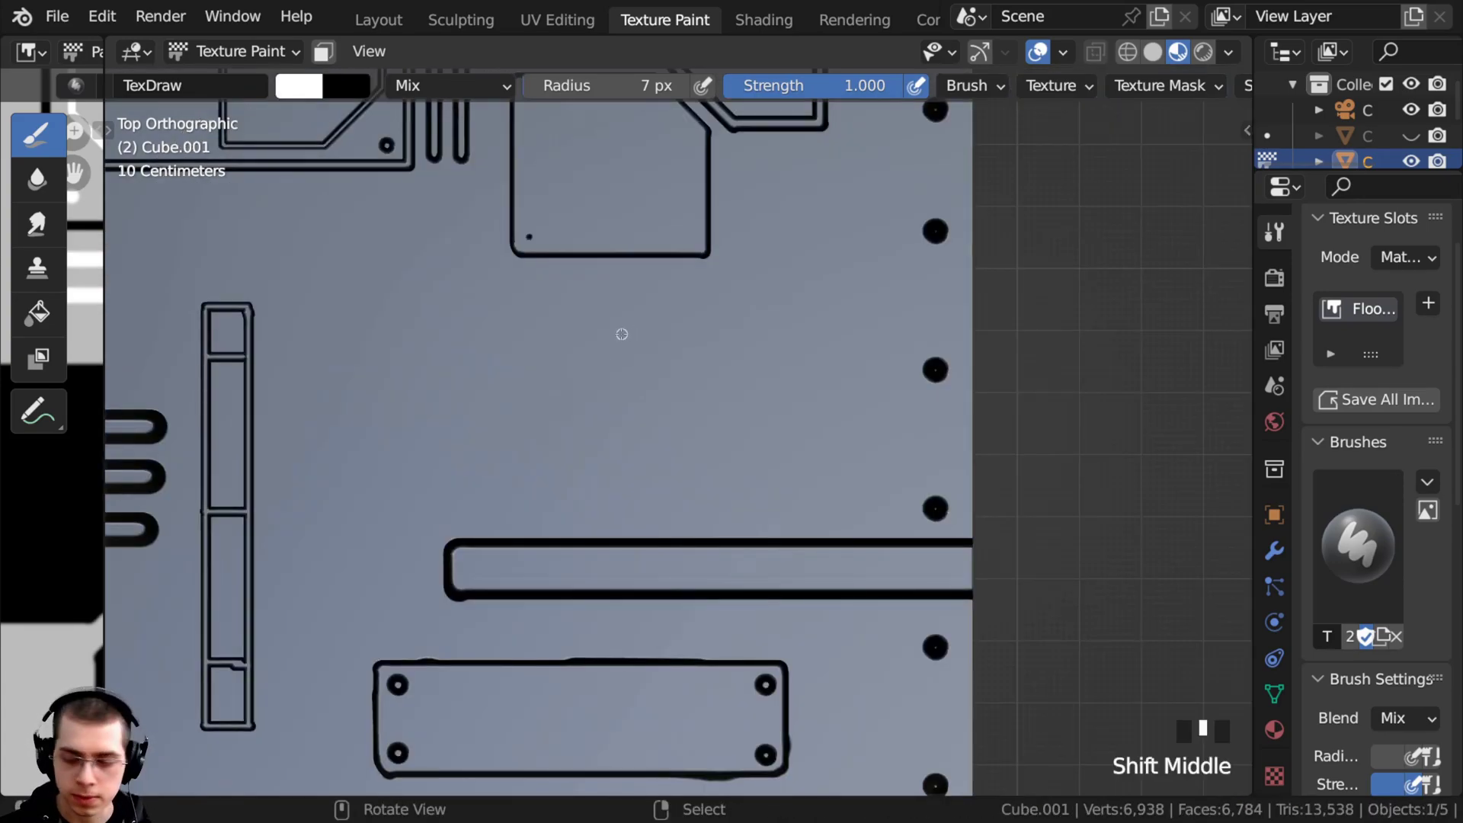
Set the brush radius to 11 px and paint three parallel horizontal slots below the chamfered square
key(f)
click(628, 337)
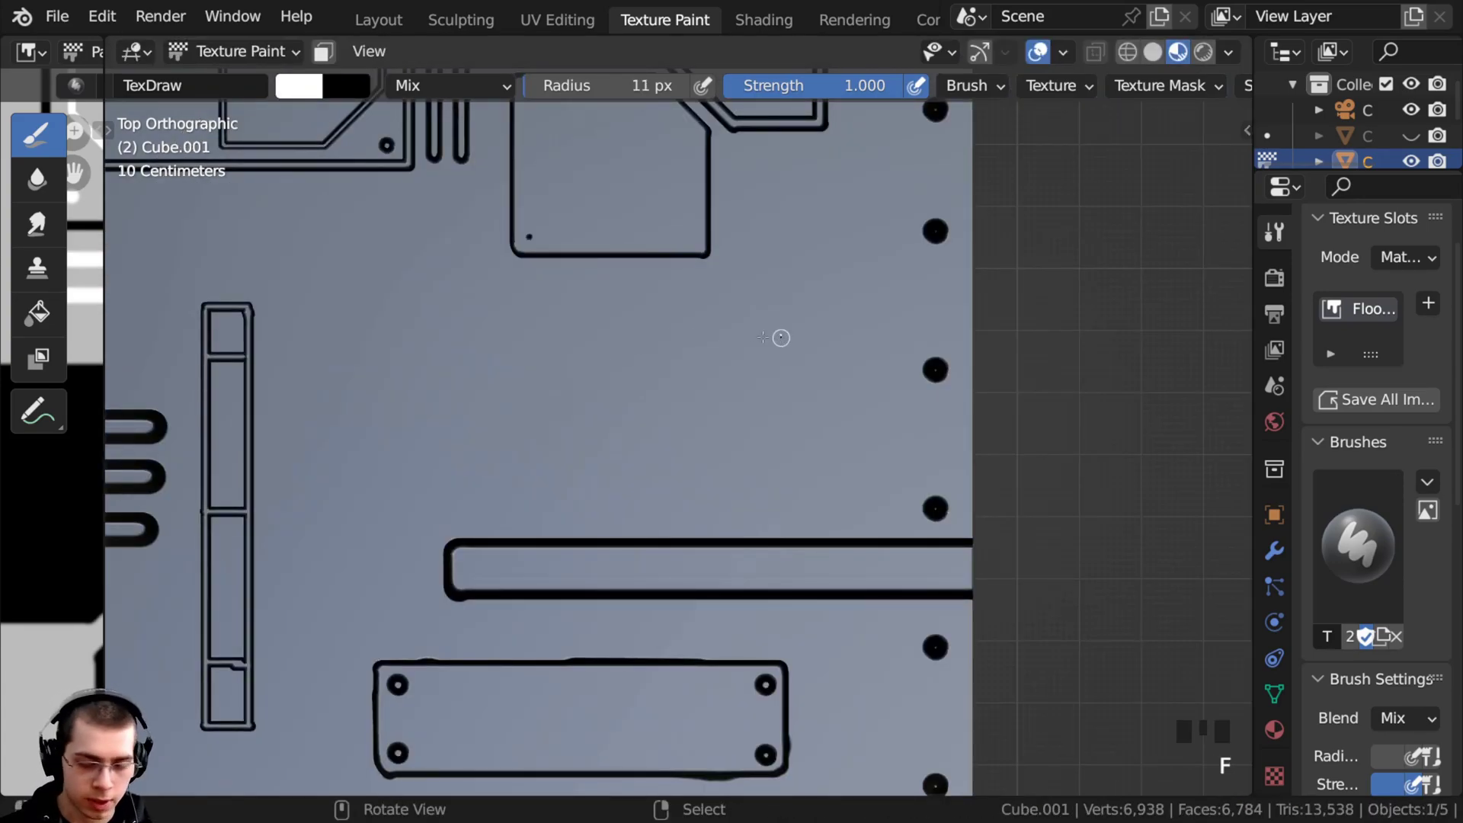
mouse_move(781, 338)
mouse_down()
mouse_move(506, 333)
mouse_move(541, 334)
mouse_up()
drag(777, 363, 547, 371)
drag(779, 390, 542, 393)
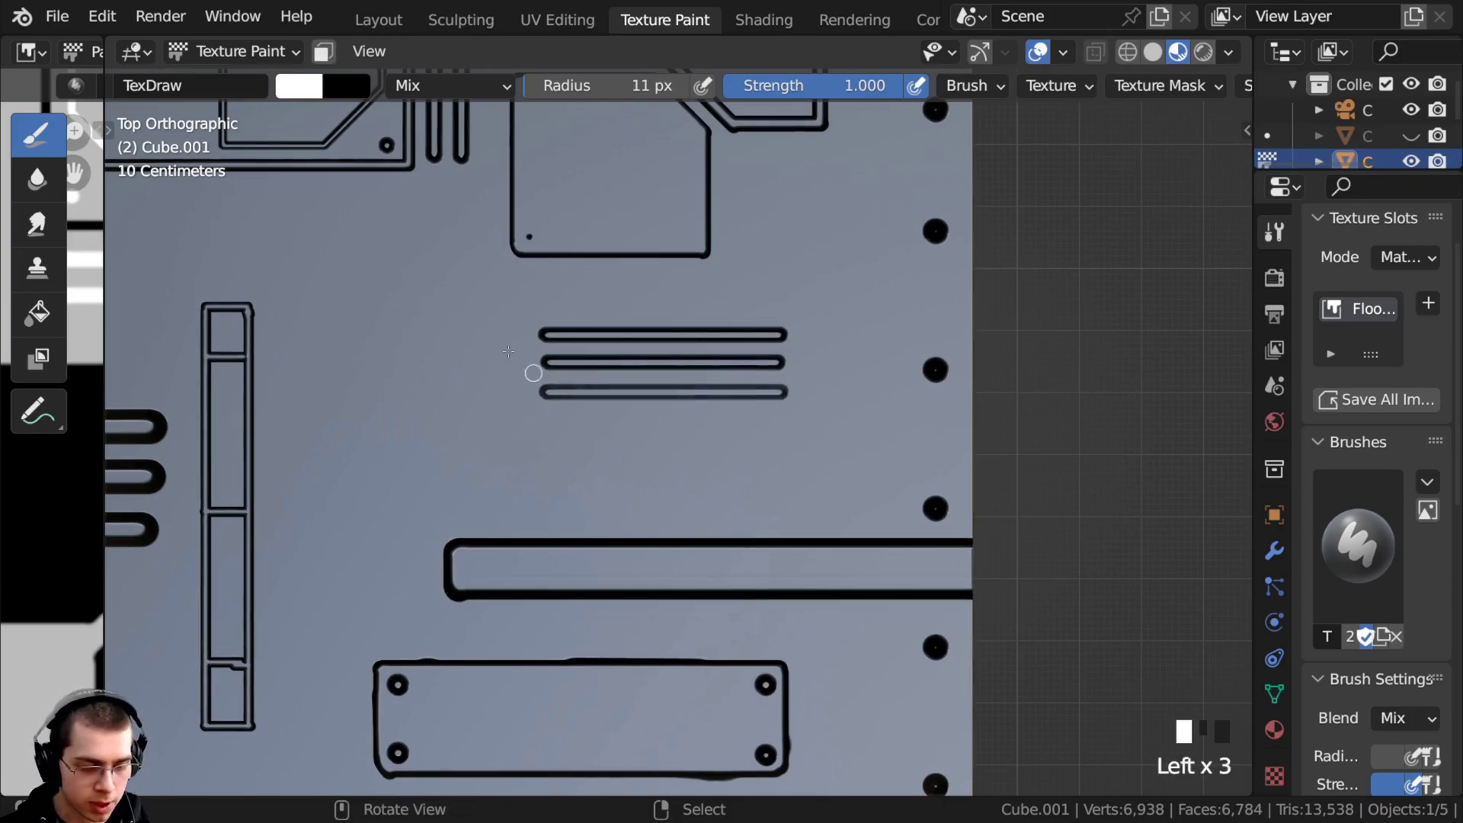
Paint a small rivet dot at the left end of each of the three new slots
click(519, 335)
click(520, 335)
click(519, 366)
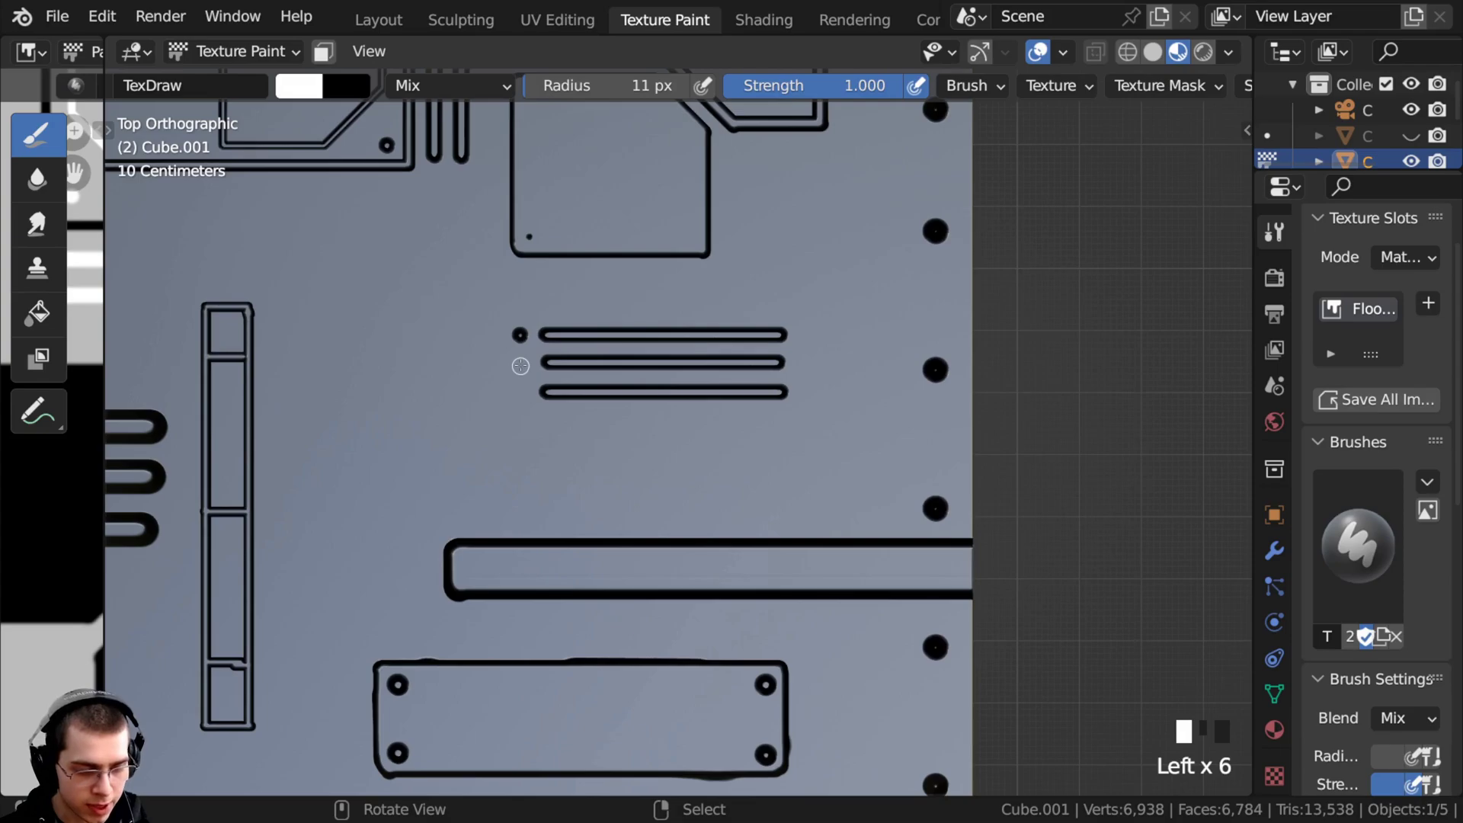
double_click(521, 366)
double_click(520, 391)
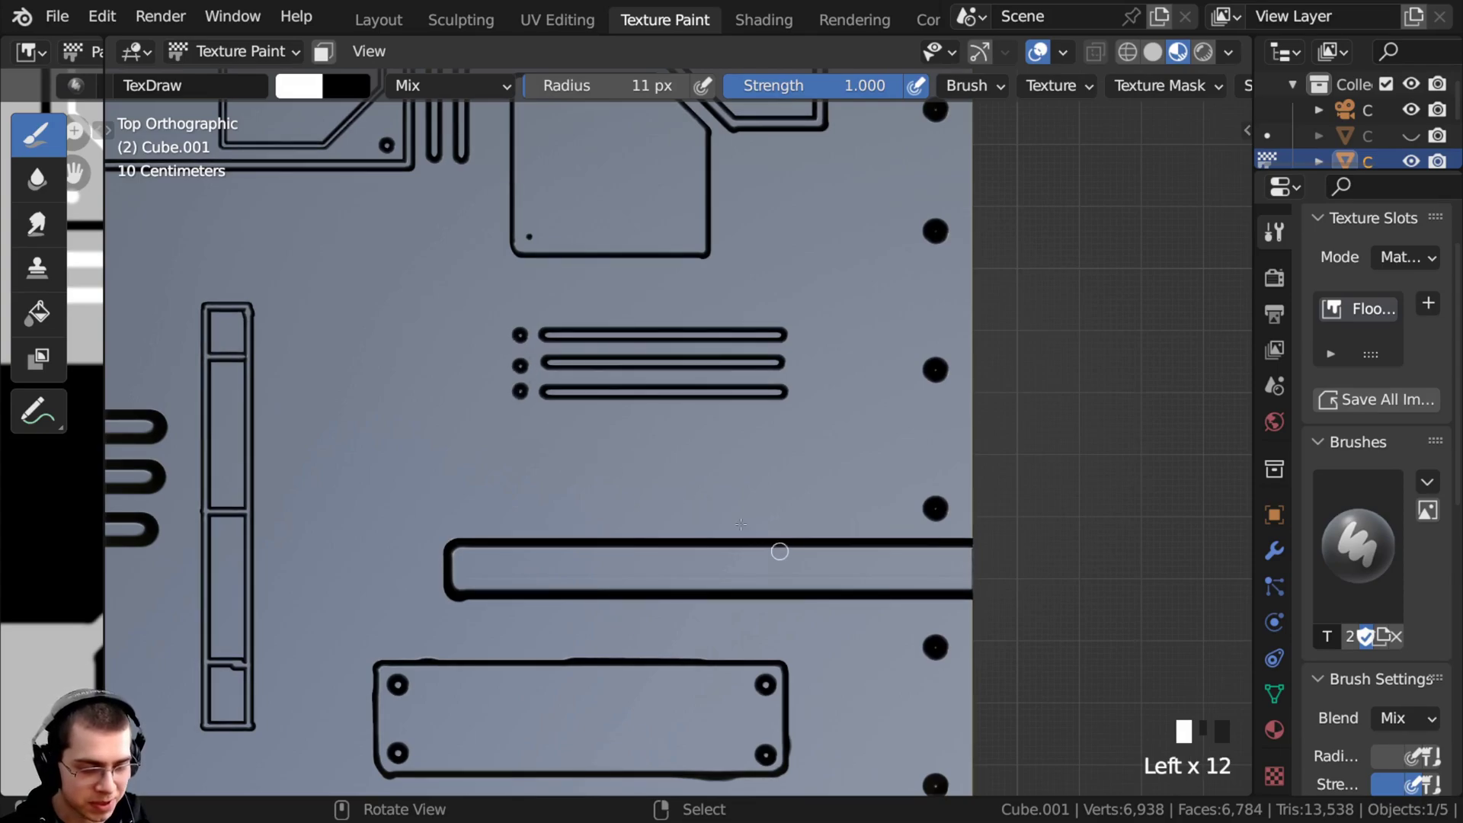
Add two more horizontal slots below the three thin ones, each with a dot at its left end
alt+drag(542, 418, 779, 425)
alt+drag(542, 449, 623, 448)
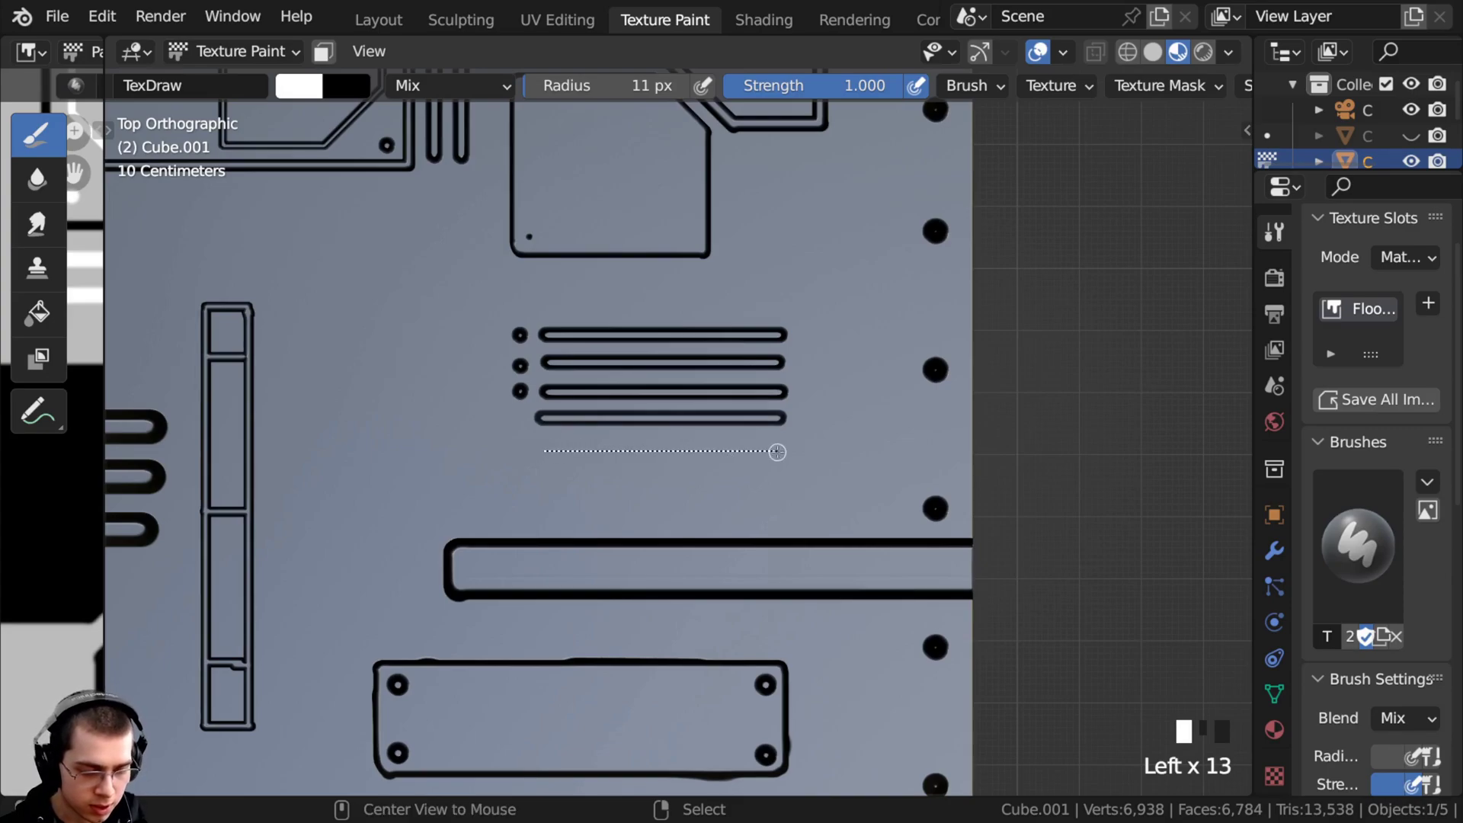
alt+drag(777, 451, 778, 452)
click(518, 421)
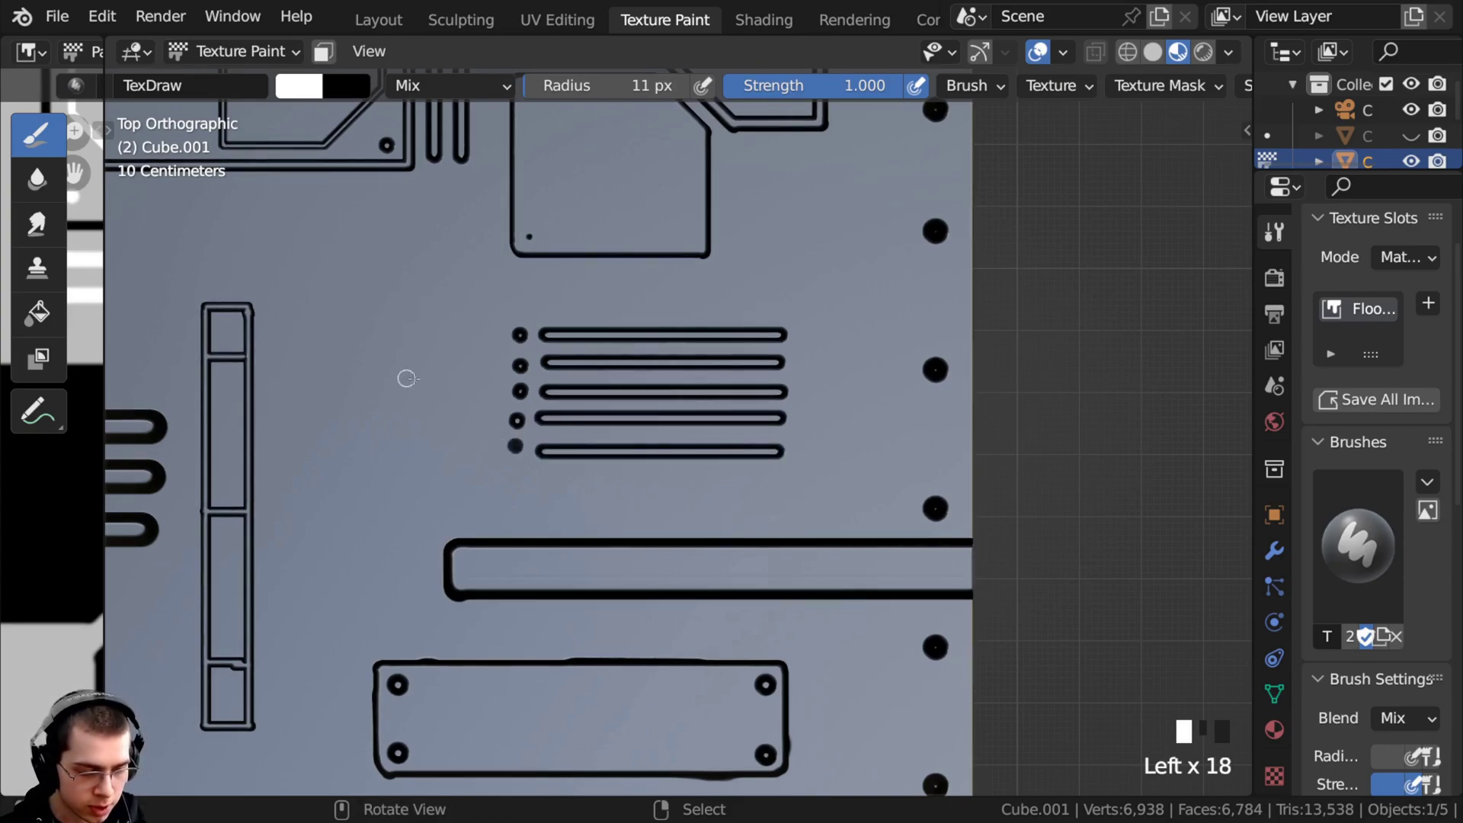
Reduce the brush to 13 px and paint a small square outline to the right of the chamfered square
mouse_move(517, 458)
shift+middle_down()
mouse_move(457, 594)
mouse_move(637, 375)
mouse_move(692, 385)
shift+middle_up()
key(f)
click(710, 399)
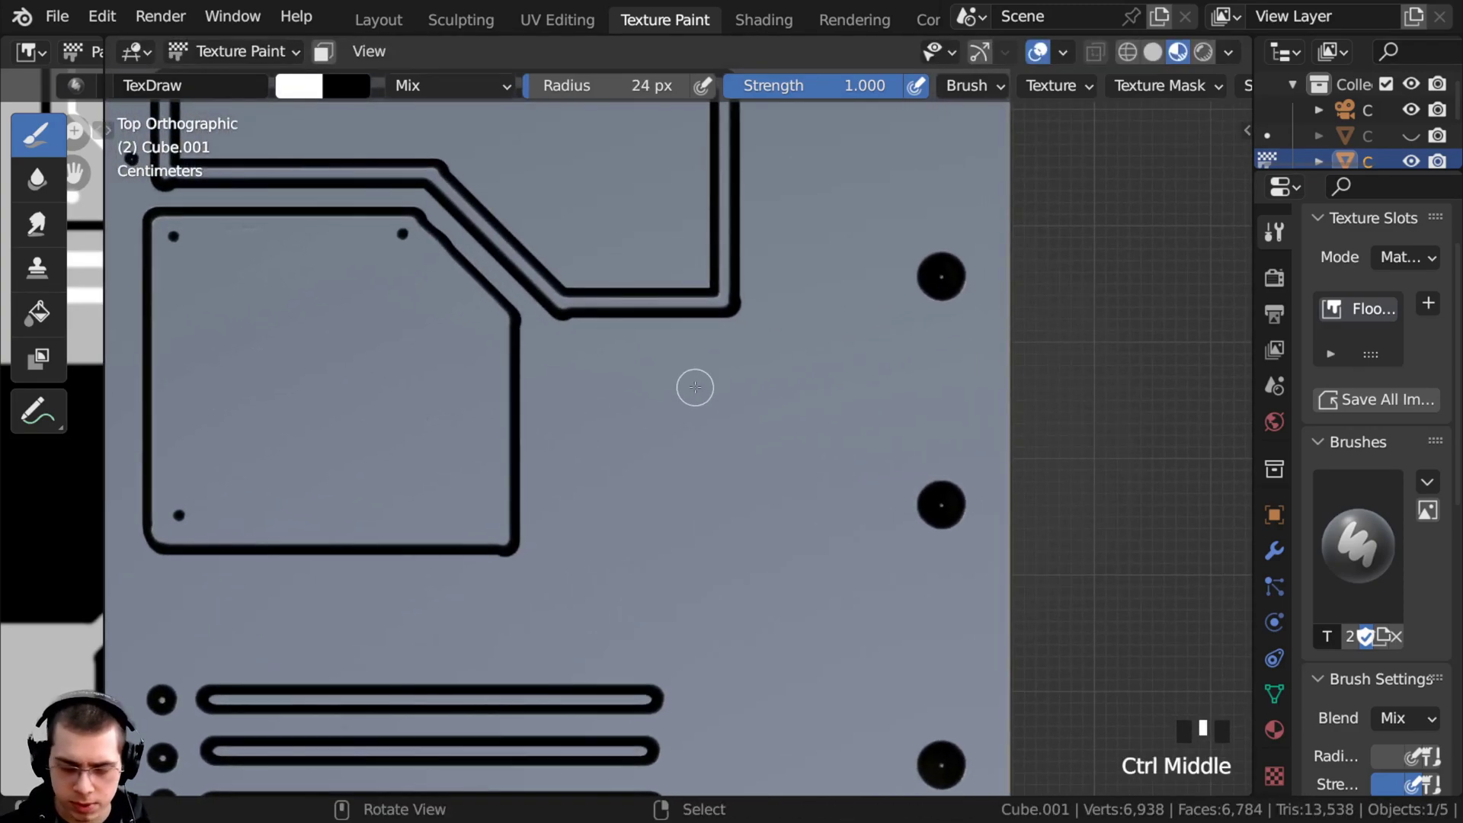
key(f)
click(701, 388)
mouse_move(657, 385)
mouse_down()
mouse_move(638, 394)
mouse_move(640, 477)
mouse_up()
alt+drag(739, 394, 738, 478)
alt+drag(640, 477, 739, 477)
Paint and fill an even smaller square just below the new square outline
alt+drag(640, 506, 677, 507)
alt+drag(677, 509, 678, 551)
alt+drag(640, 509, 638, 548)
drag(639, 534, 660, 534)
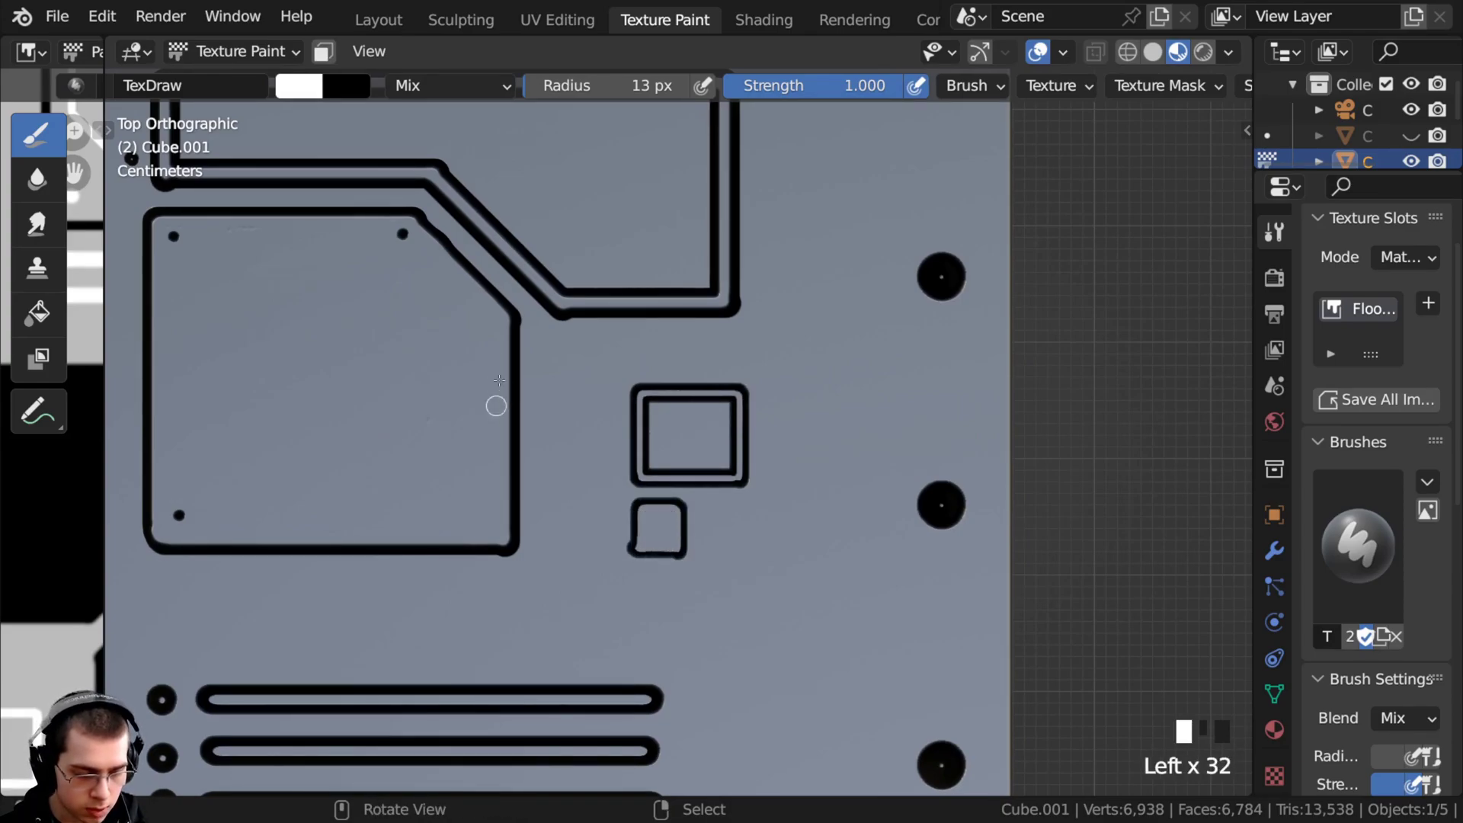
Check the painted floor through the camera and look over the plates again from the top view
ctrl+middle_drag(500, 389, 549, 526)
middle_drag(549, 526, 501, 443)
key(KP_0)
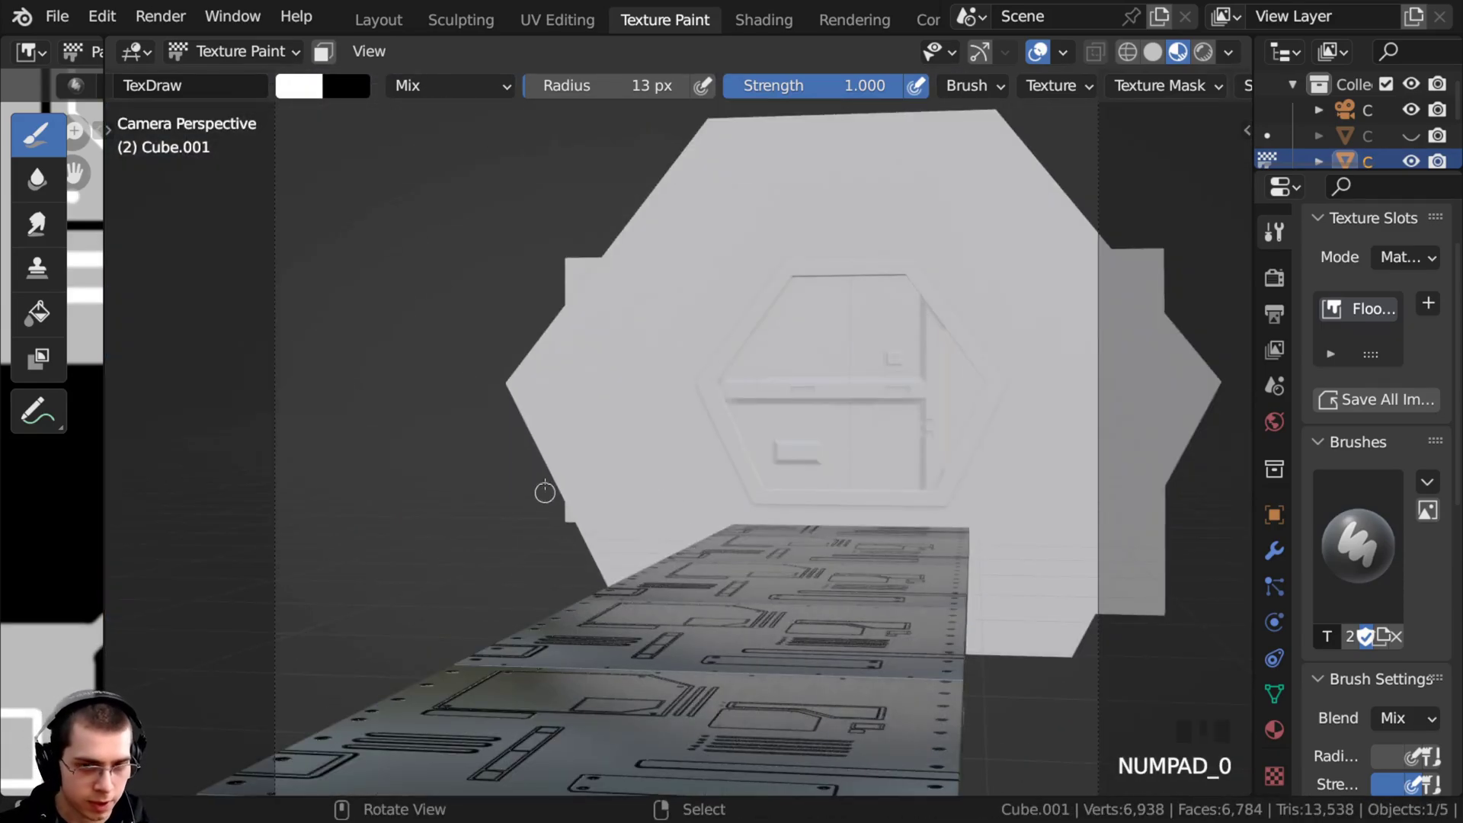
shift+middle_drag(565, 569, 637, 328)
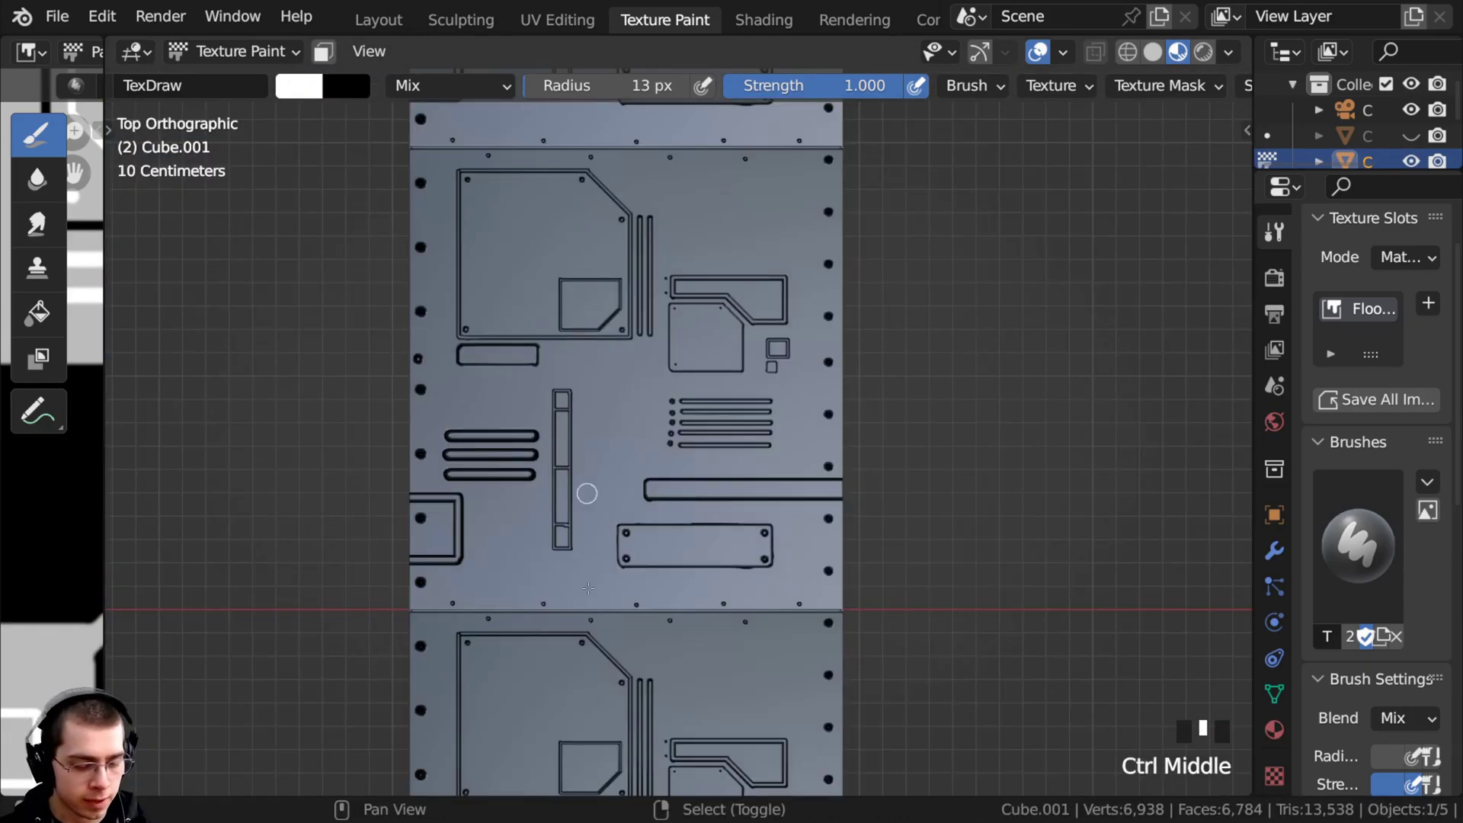
mouse_move(577, 620)
shift+middle_down()
mouse_move(609, 355)
mouse_move(709, 500)
mouse_move(682, 464)
mouse_move(606, 516)
mouse_move(549, 415)
mouse_move(457, 379)
mouse_move(670, 715)
mouse_move(630, 699)
shift+middle_up()
shift+middle_drag(580, 358, 481, 549)
shift+middle_drag(610, 550, 556, 72)
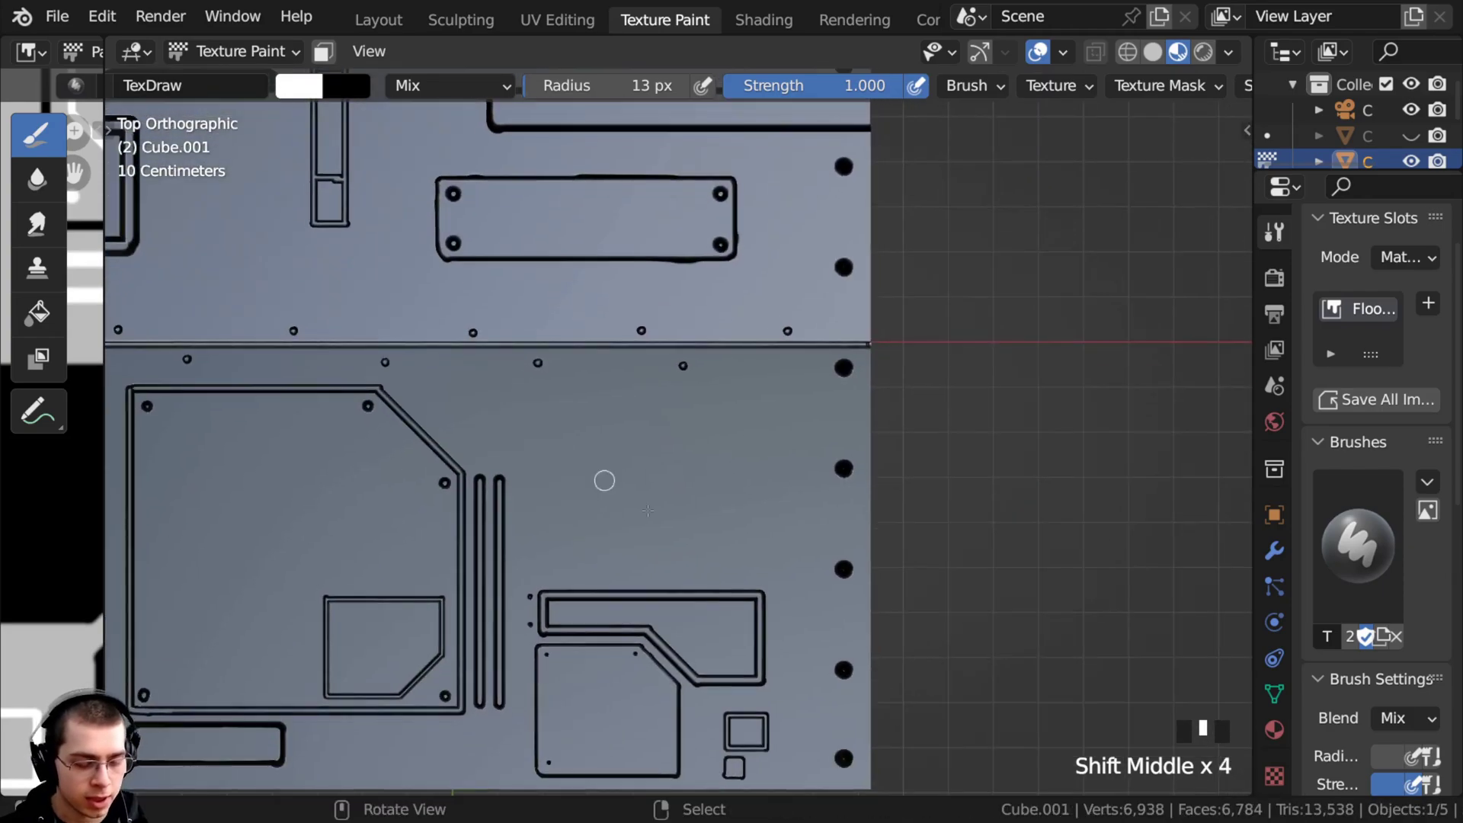
Undo the stray dab and paint a 9 px diagonal bar in the lower right corner of the chamfered square
click(717, 490)
key(ctrl+z)
mouse_move(679, 571)
shift+middle_down()
mouse_move(632, 537)
mouse_move(611, 464)
mouse_move(650, 483)
shift+middle_up()
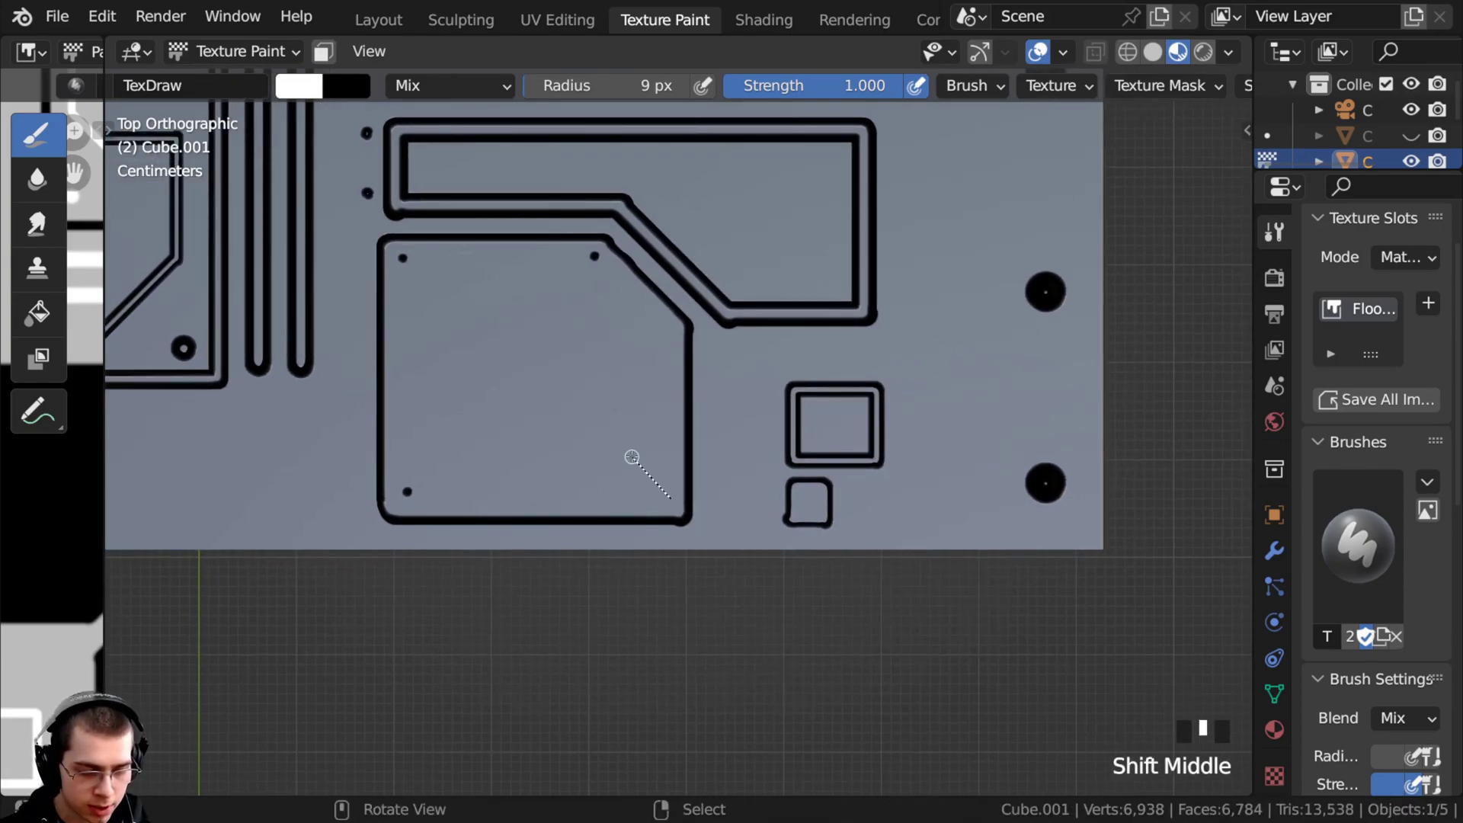
drag(632, 458, 633, 458)
mouse_move(418, 363)
ctrl+middle_down()
mouse_move(485, 492)
mouse_move(651, 319)
ctrl+middle_up()
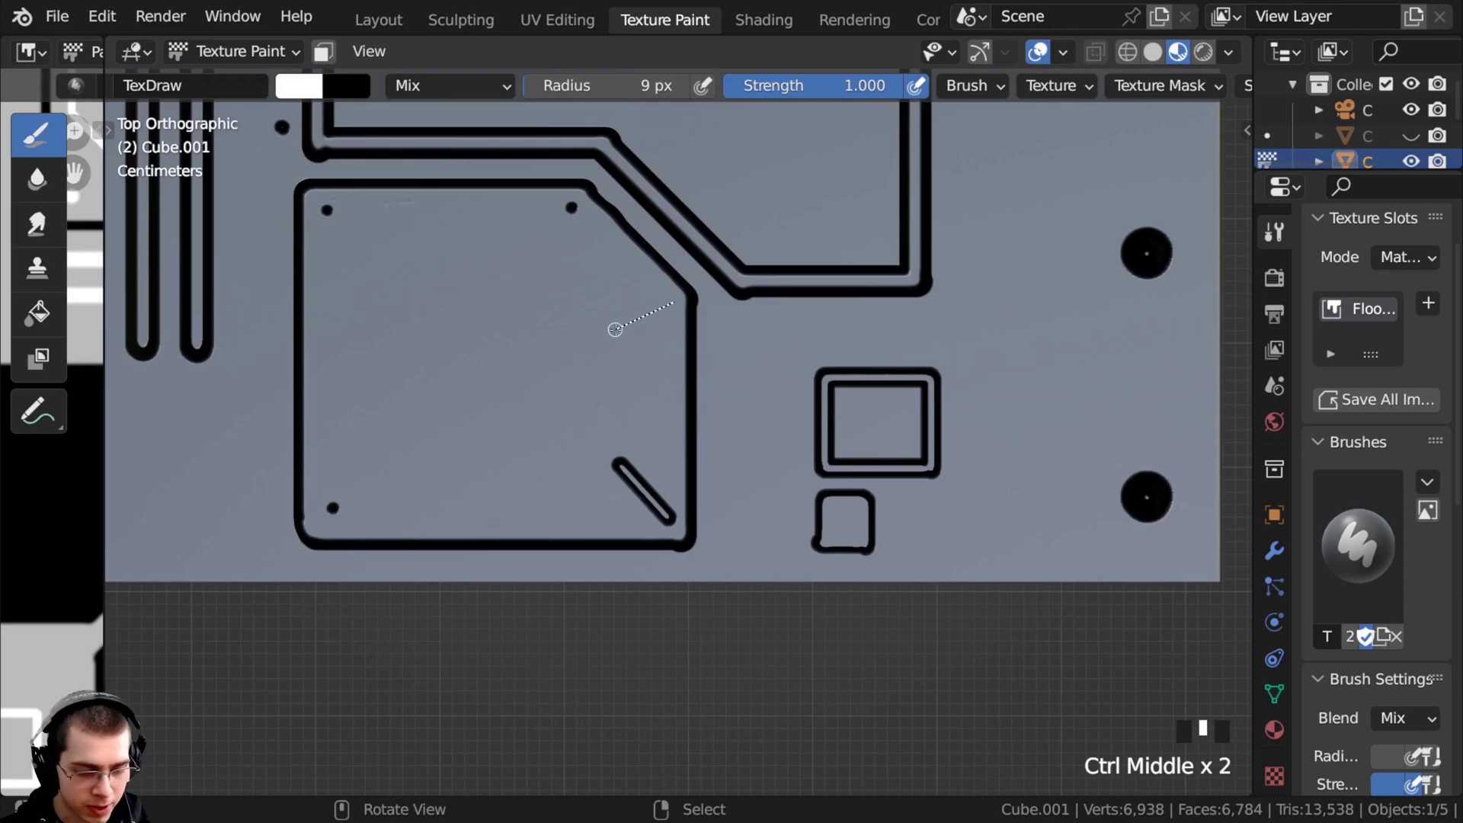
drag(615, 330, 602, 318)
mouse_move(602, 318)
ctrl+middle_down()
mouse_move(484, 408)
mouse_move(746, 445)
ctrl+middle_up()
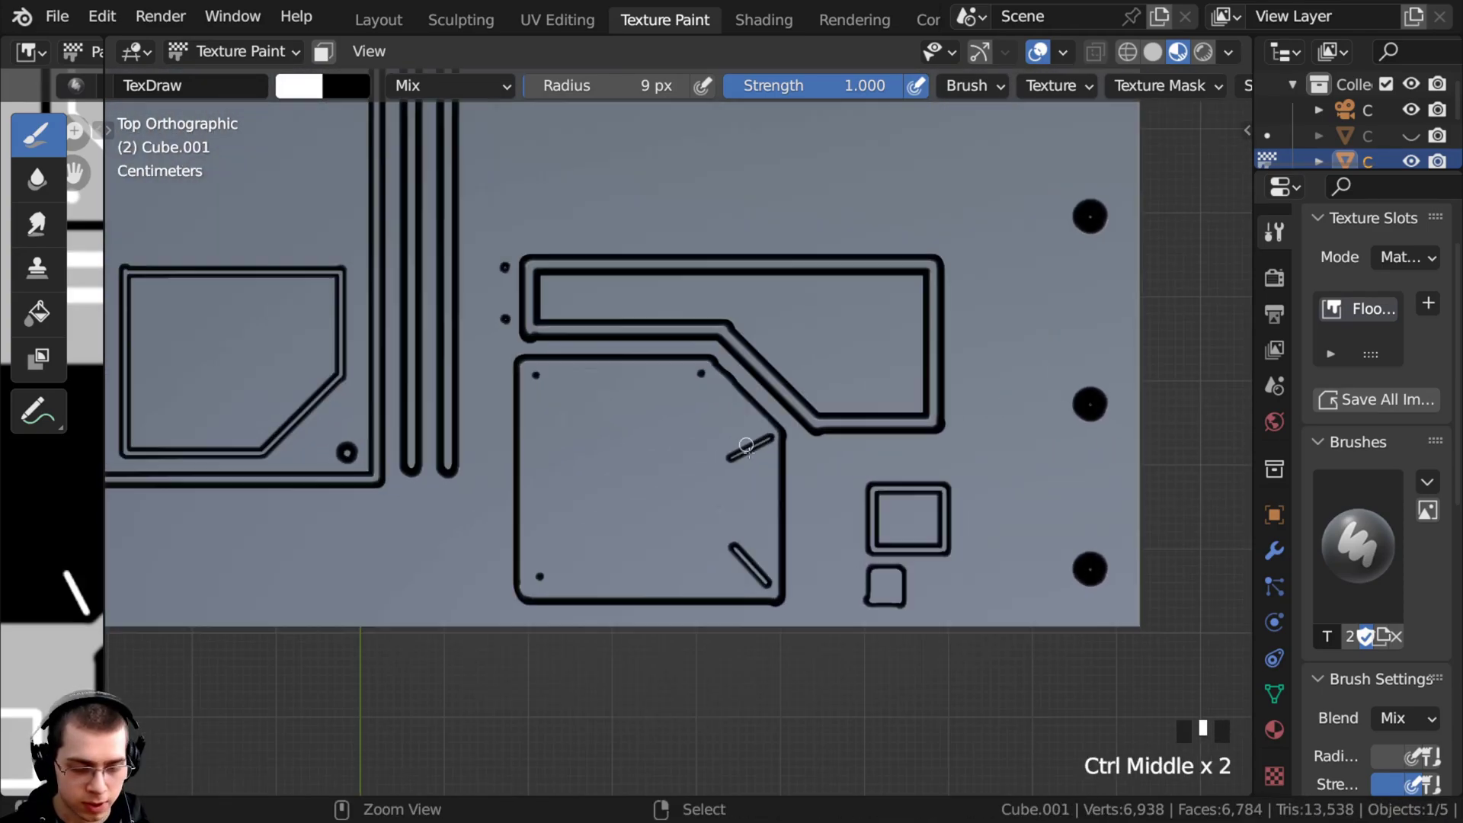
key(ctrl+z)
Set the brush radius to 11 px and paint a slanted bar inward from the chamfered square's right edge, below the chamfer
ctrl+middle_drag(746, 495, 732, 450)
key(f)
click(744, 457)
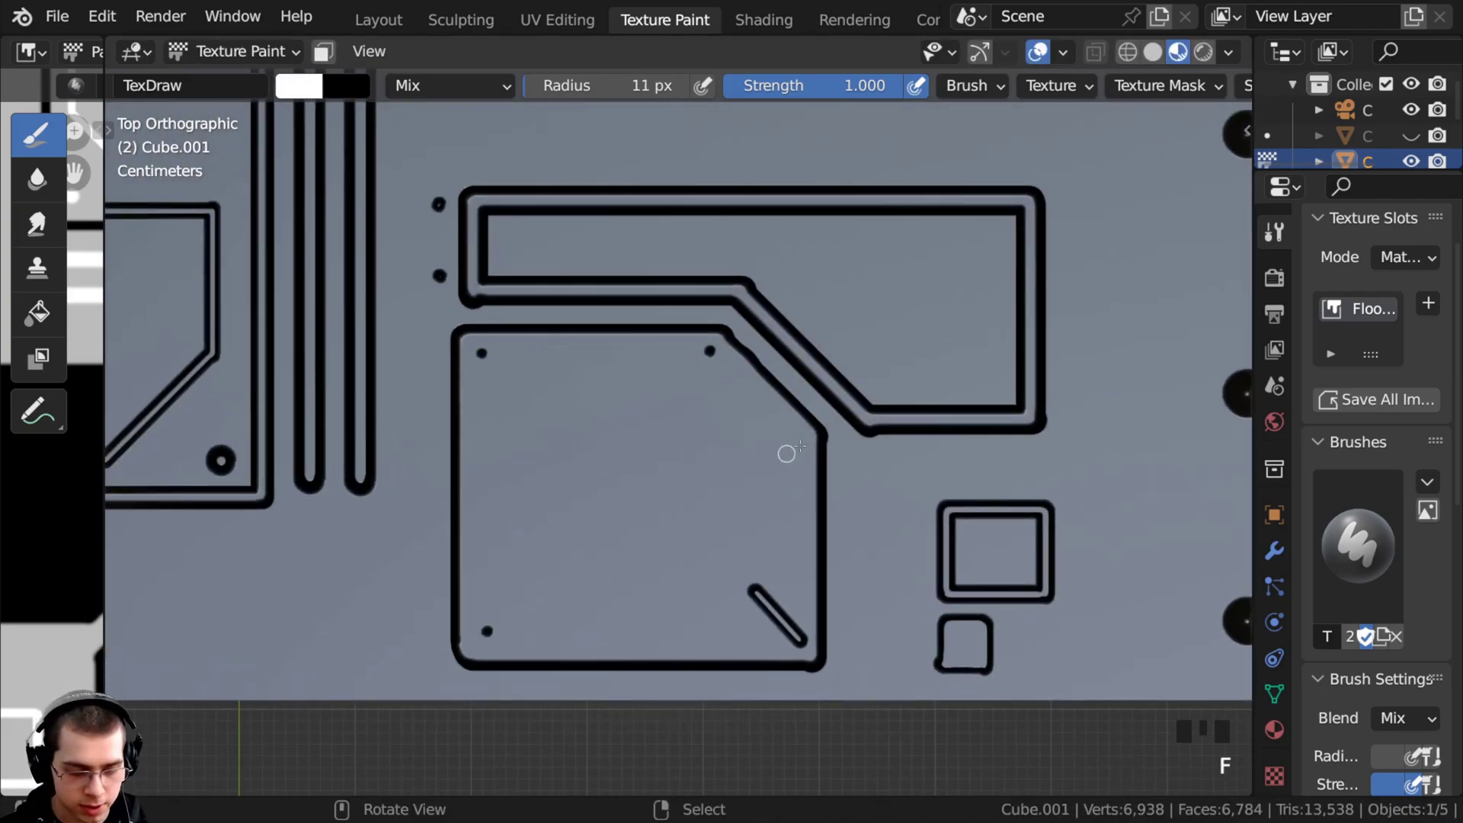
drag(749, 473, 748, 473)
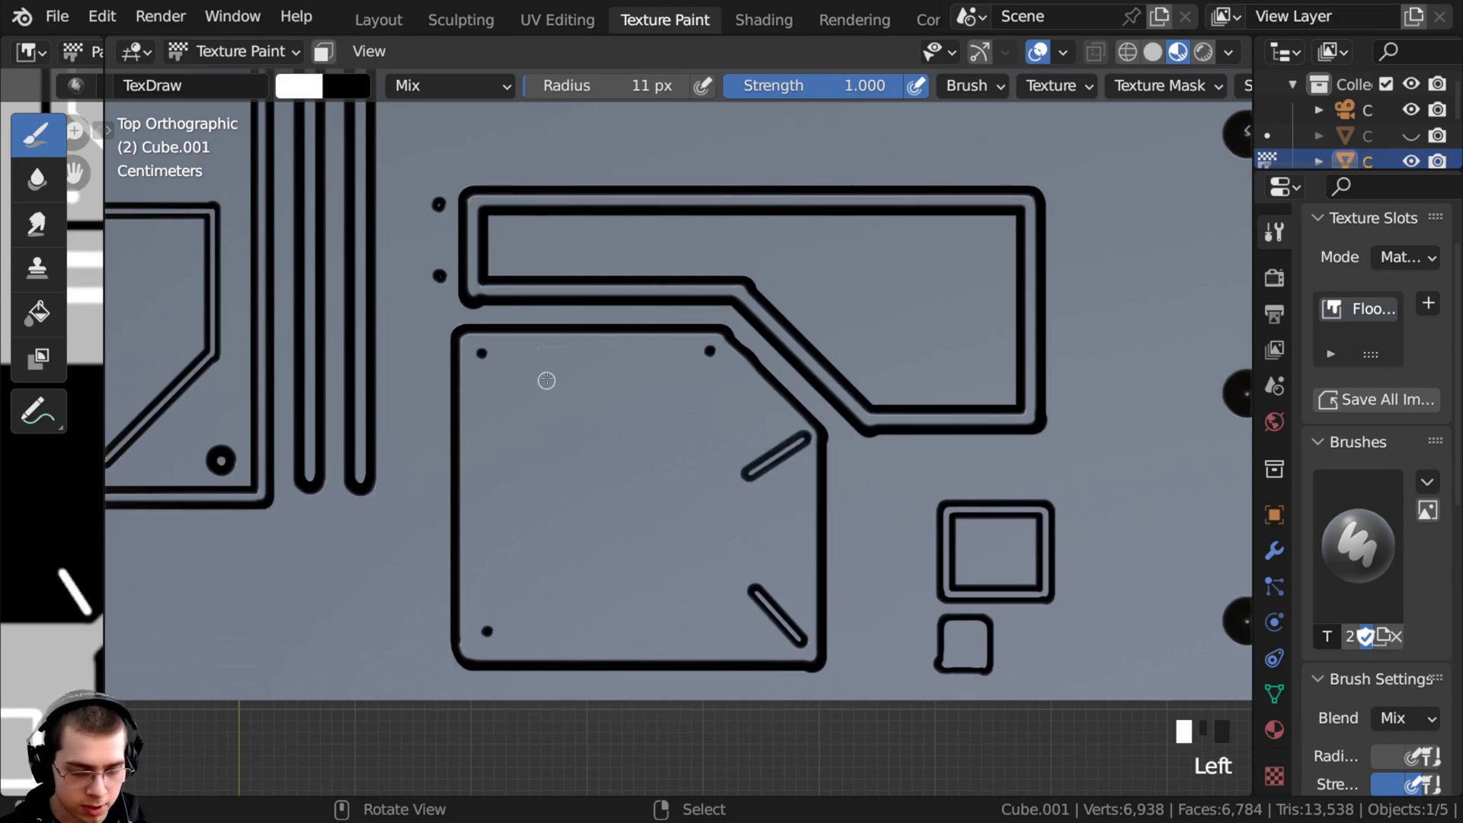
Sample the light grey base color of the Floor Bump image as the brush color
ctrl+middle_drag(543, 379, 488, 457)
shift+middle_drag(488, 457, 678, 373)
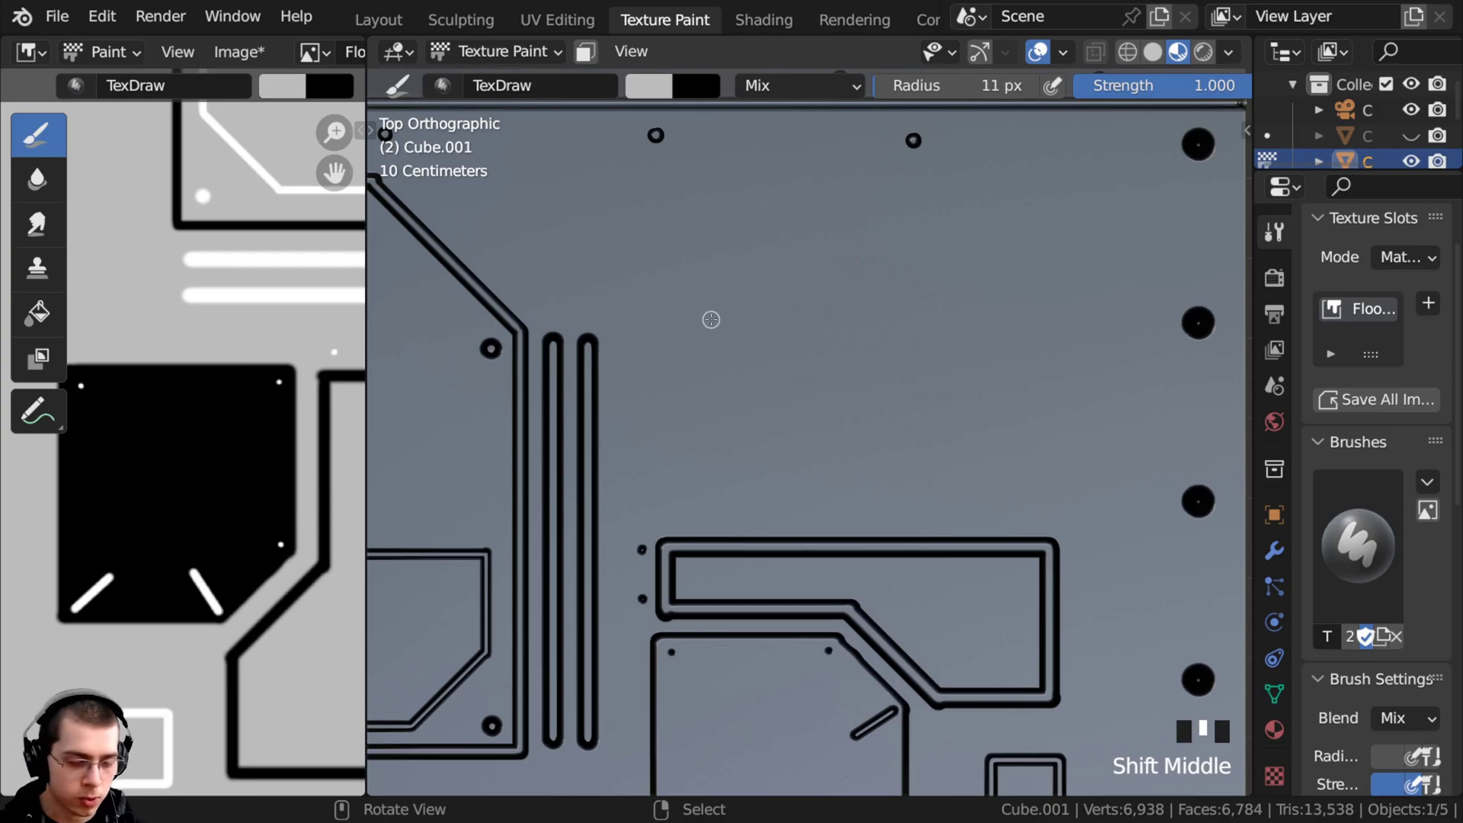
key(s)
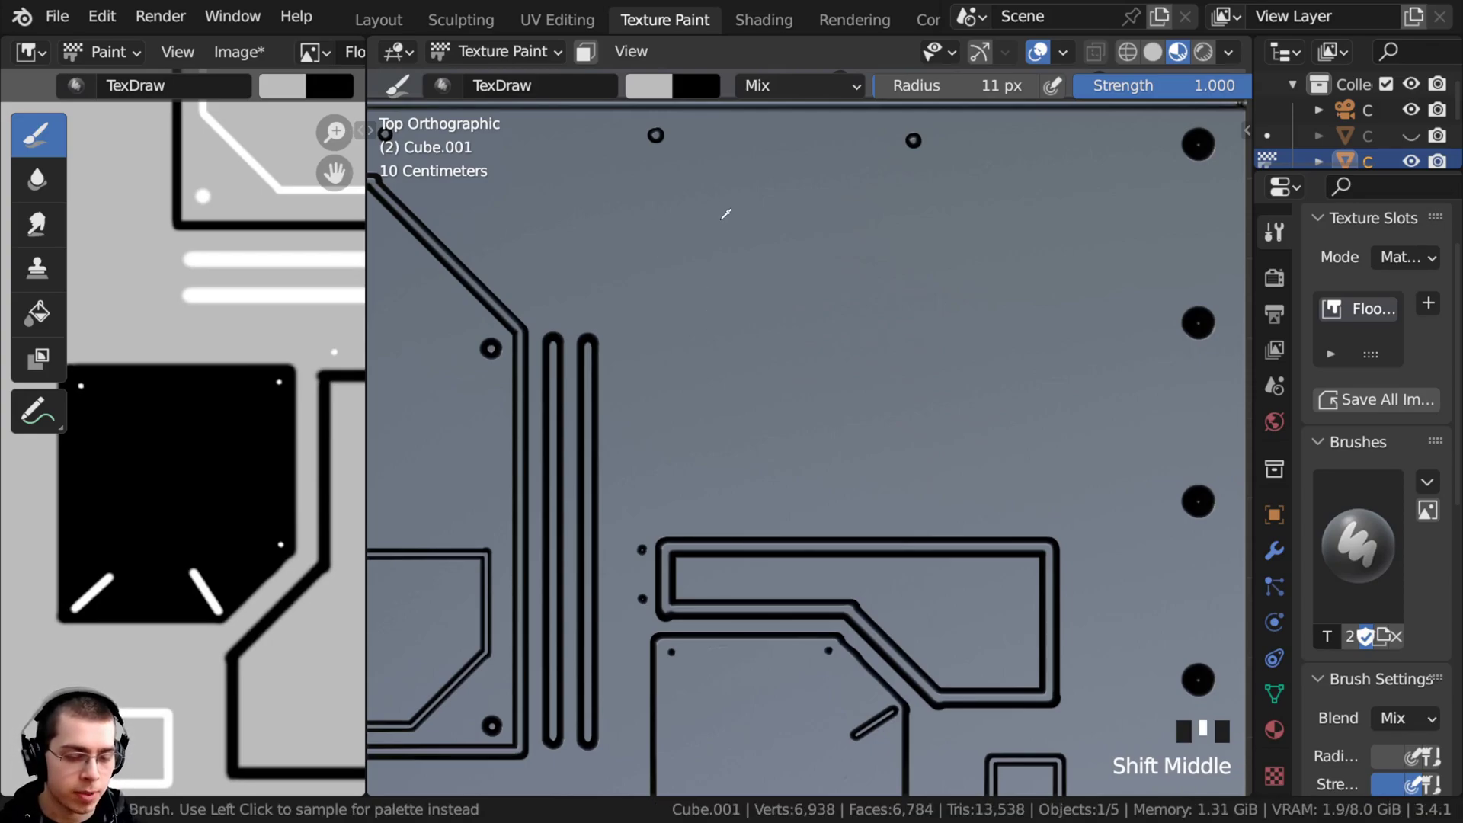
drag(791, 528, 843, 601)
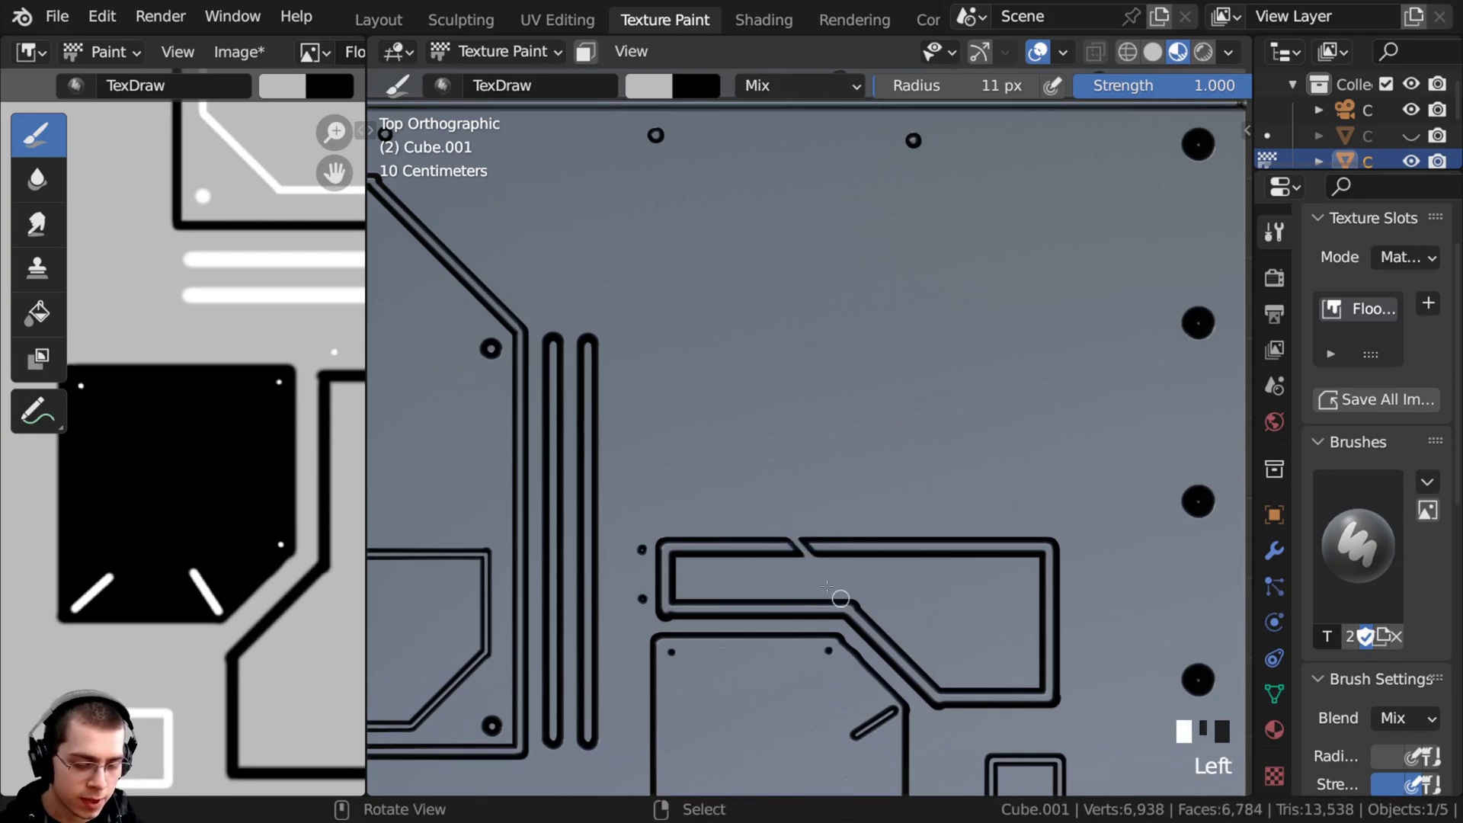
shift+middle_drag(741, 564, 699, 419)
key(ctrl+z)
Paint three slanted grey cuts across the upper groove of the angular outline above the chamfered square
shift+middle_drag(699, 419, 632, 406)
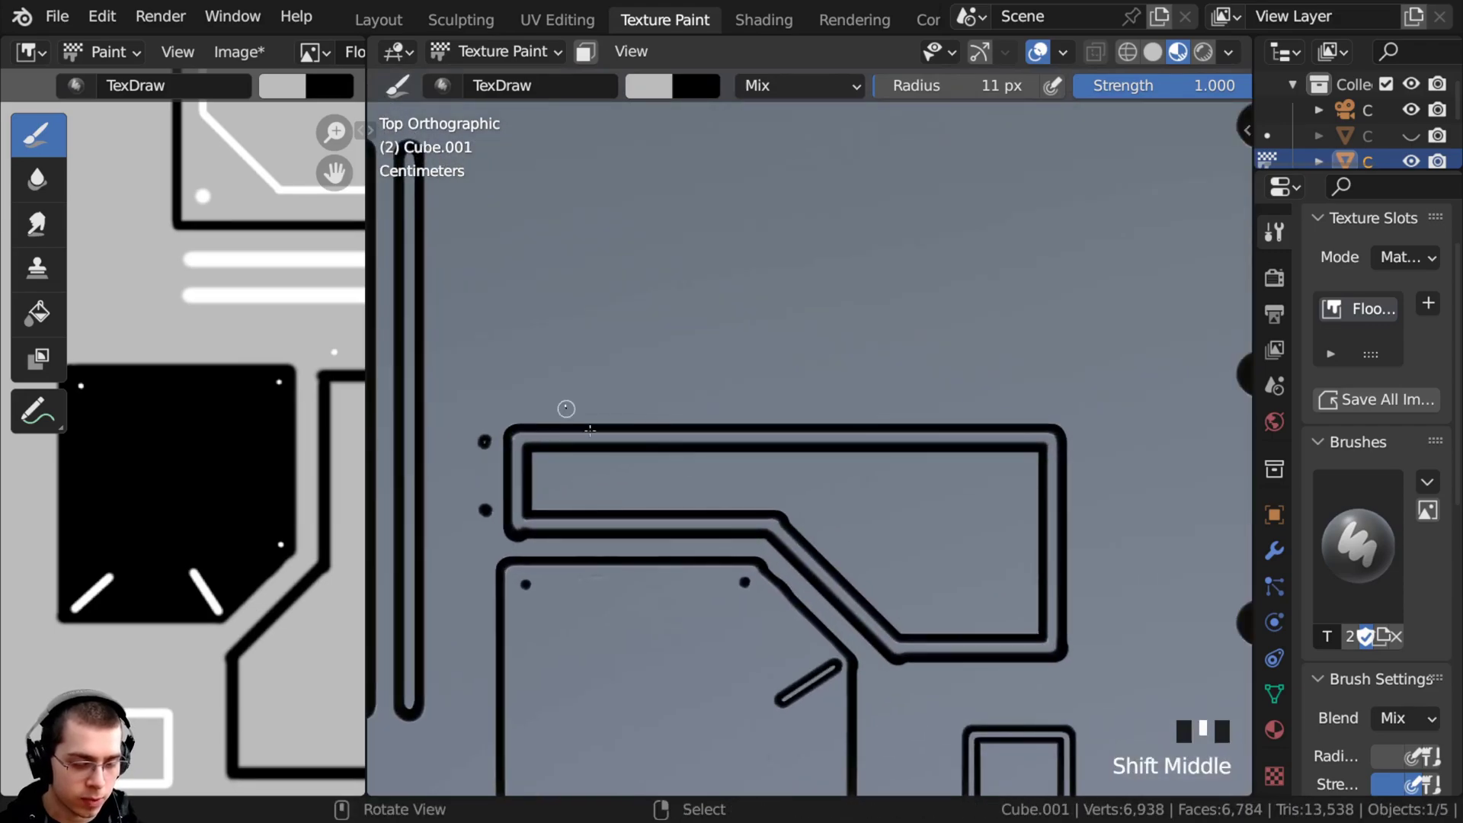
drag(566, 408, 647, 485)
drag(731, 468, 750, 488)
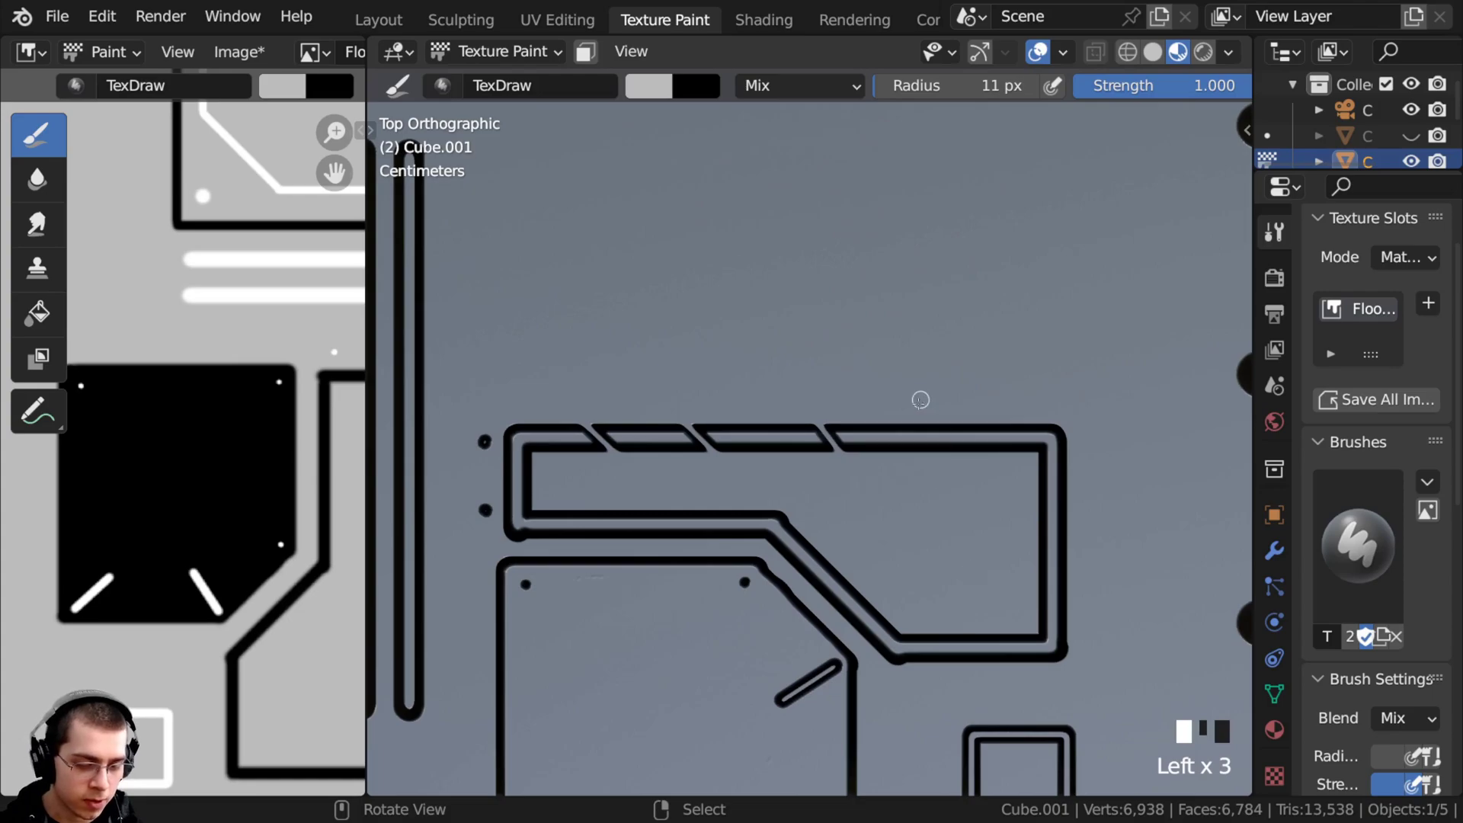
Paint a light grey bracket-shaped notch outline against the left edge of the chamfered square on the floor
ctrl+middle_drag(1043, 587, 702, 477)
mouse_move(878, 560)
ctrl+middle_down()
mouse_move(738, 457)
mouse_move(732, 499)
mouse_move(676, 503)
mouse_move(682, 458)
ctrl+middle_up()
mouse_move(694, 440)
mouse_down()
mouse_move(761, 452)
mouse_move(754, 547)
mouse_move(693, 548)
mouse_up()
Paint a light grey rectangular notch into the lower edge of the rounded bar below the large floor panel and clean up its leftovers
mouse_move(537, 432)
ctrl+middle_down()
mouse_move(670, 663)
mouse_move(724, 483)
mouse_move(640, 563)
mouse_move(741, 562)
ctrl+middle_up()
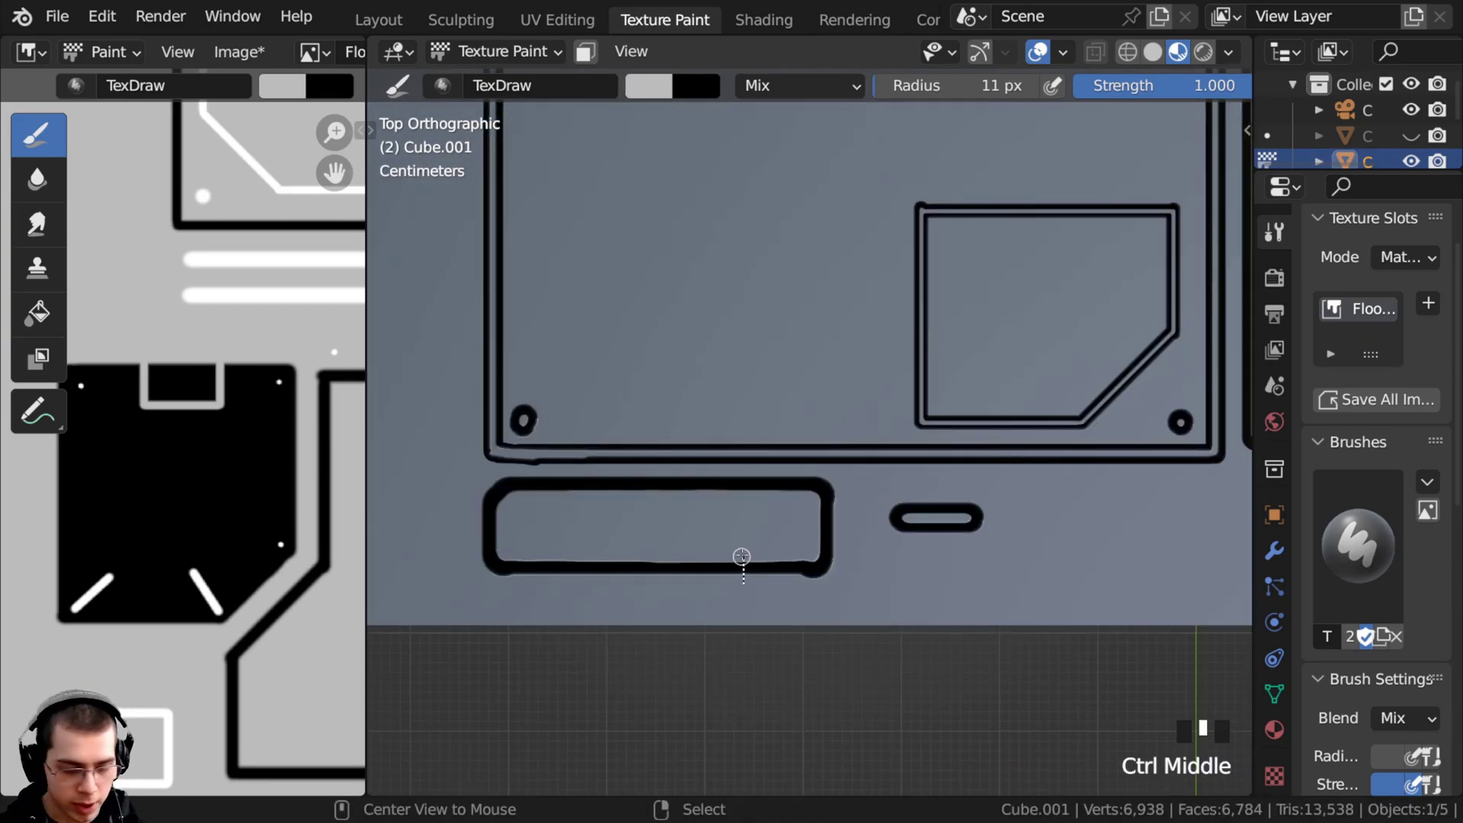
mouse_move(745, 568)
mouse_down()
mouse_move(730, 551)
mouse_move(582, 550)
mouse_move(584, 588)
mouse_move(736, 568)
mouse_up()
mouse_move(737, 569)
mouse_down()
mouse_move(594, 570)
mouse_move(702, 569)
mouse_up()
drag(732, 557, 651, 563)
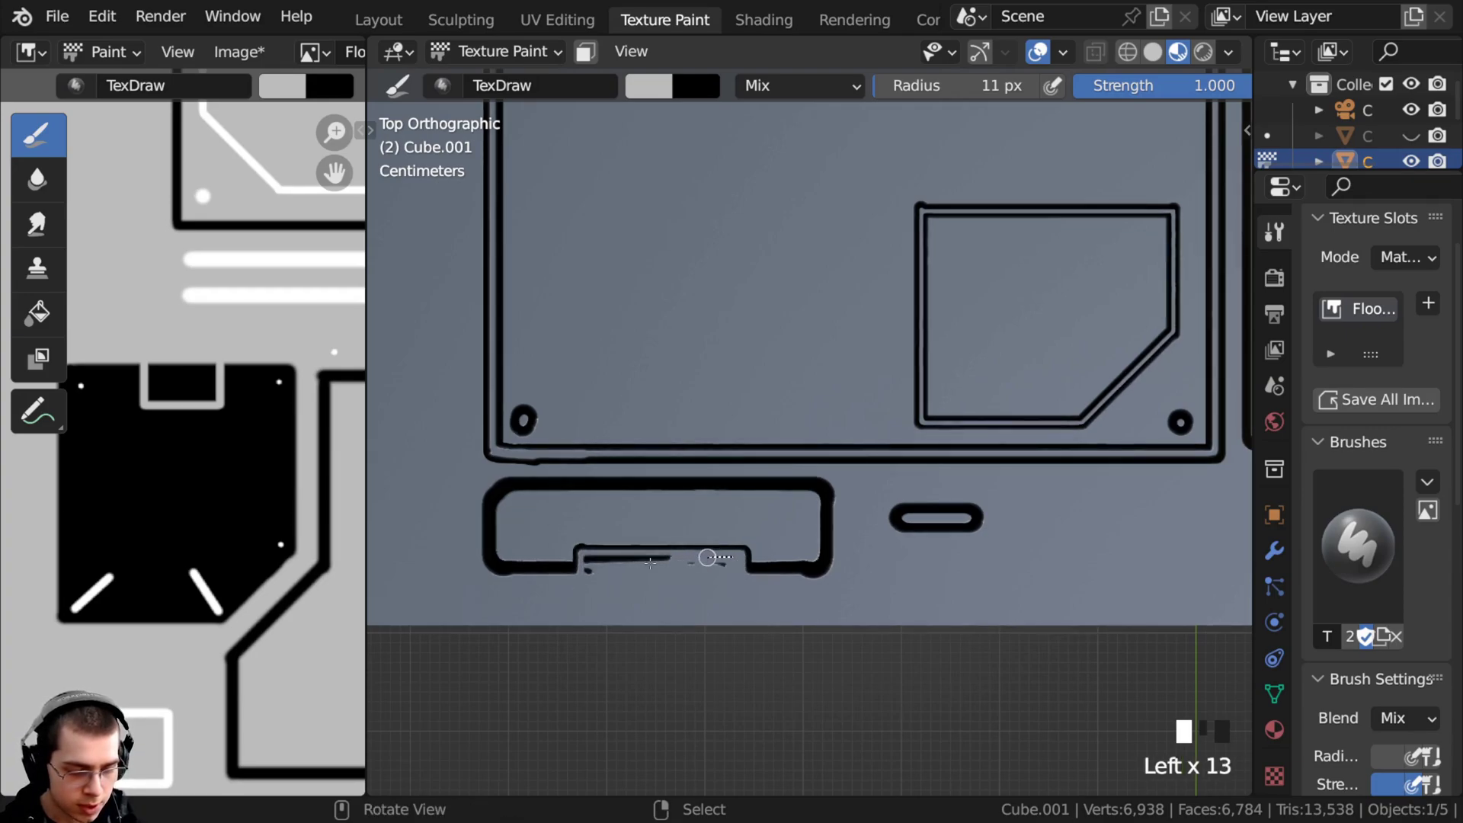
click(599, 569)
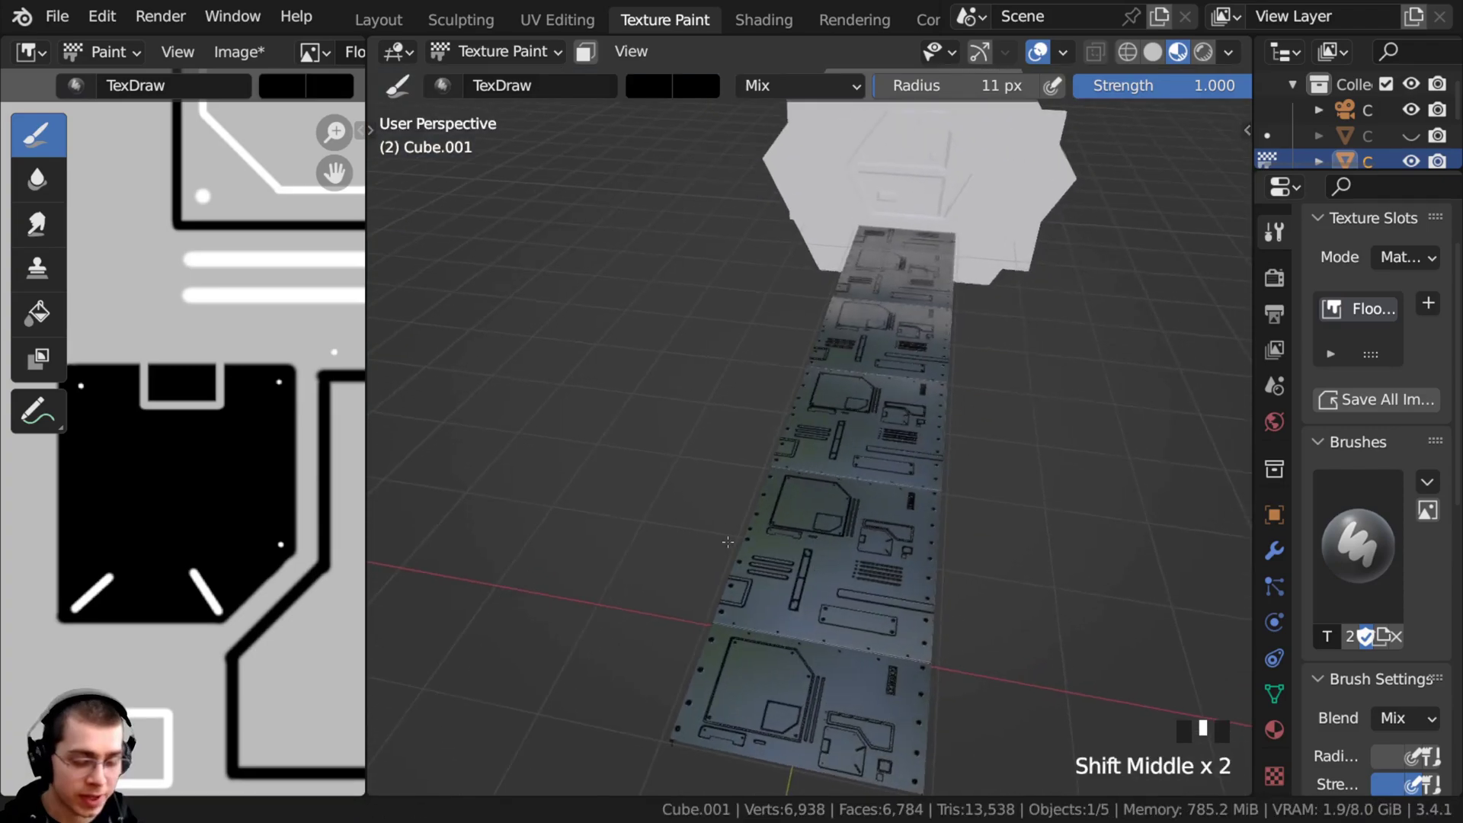
Enlarge the image editor and save the painted floor texture to disk as Floor Bump.png
shift+middle_drag(762, 488, 755, 458)
ctrl+middle_drag(755, 457, 755, 408)
mouse_move(739, 449)
middle_down()
mouse_move(732, 404)
mouse_move(762, 385)
middle_up()
mouse_move(724, 385)
middle_down()
mouse_move(759, 380)
mouse_move(753, 391)
middle_up()
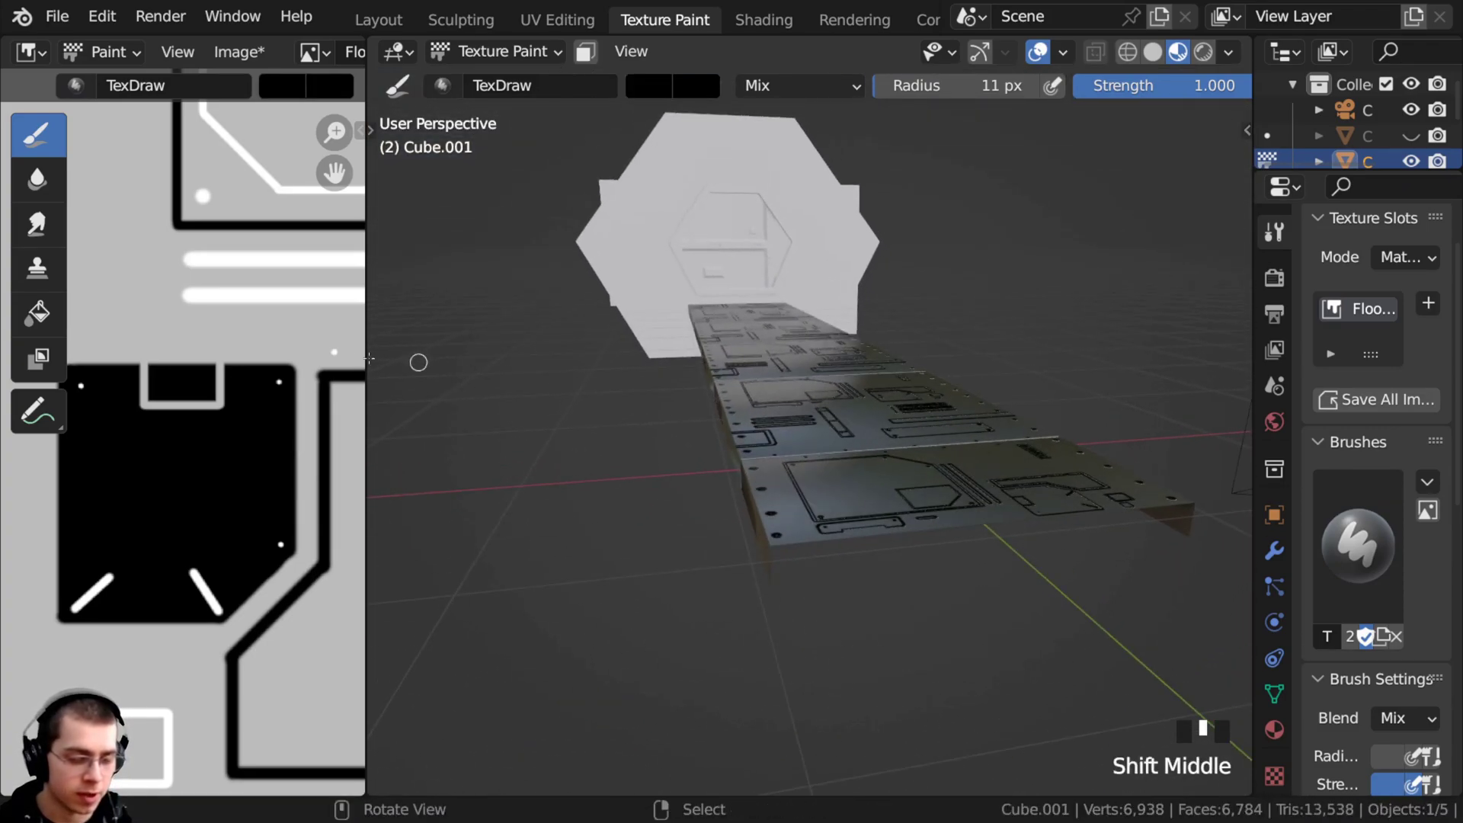
drag(366, 369, 696, 371)
ctrl+middle_drag(358, 374, 355, 225)
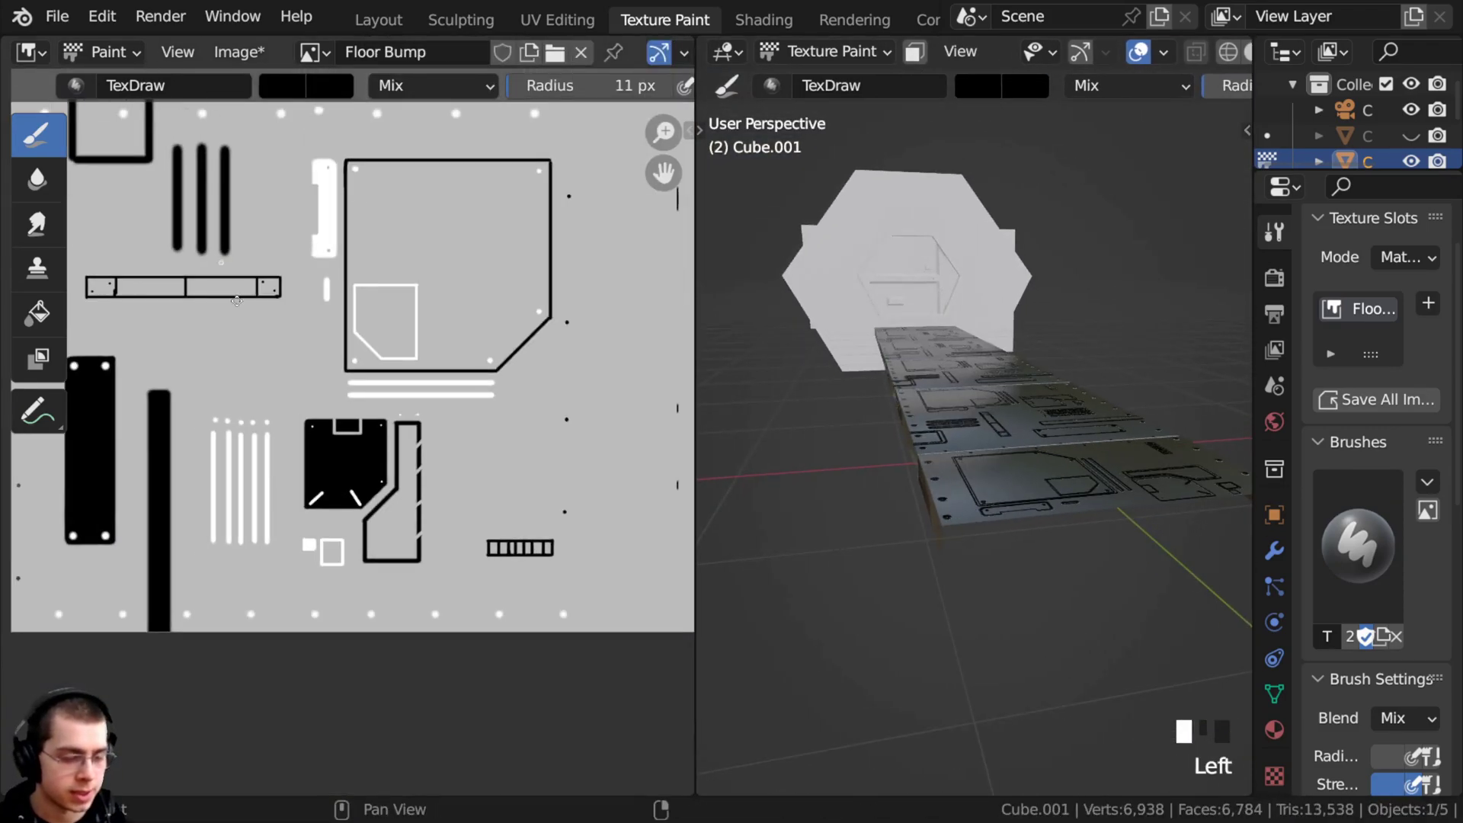
shift+middle_drag(238, 301, 376, 559)
ctrl+middle_drag(320, 451, 186, 236)
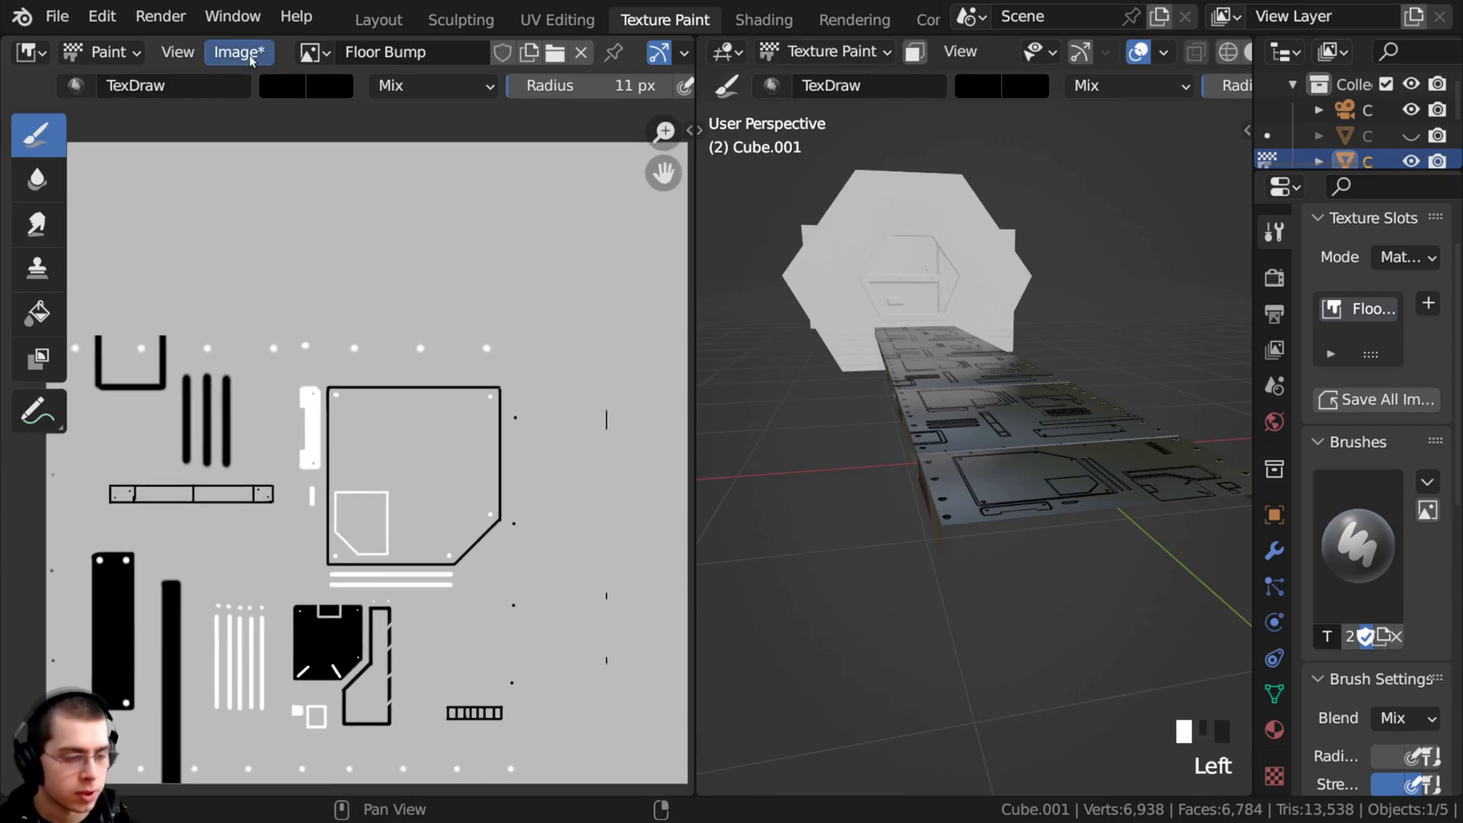
click(250, 55)
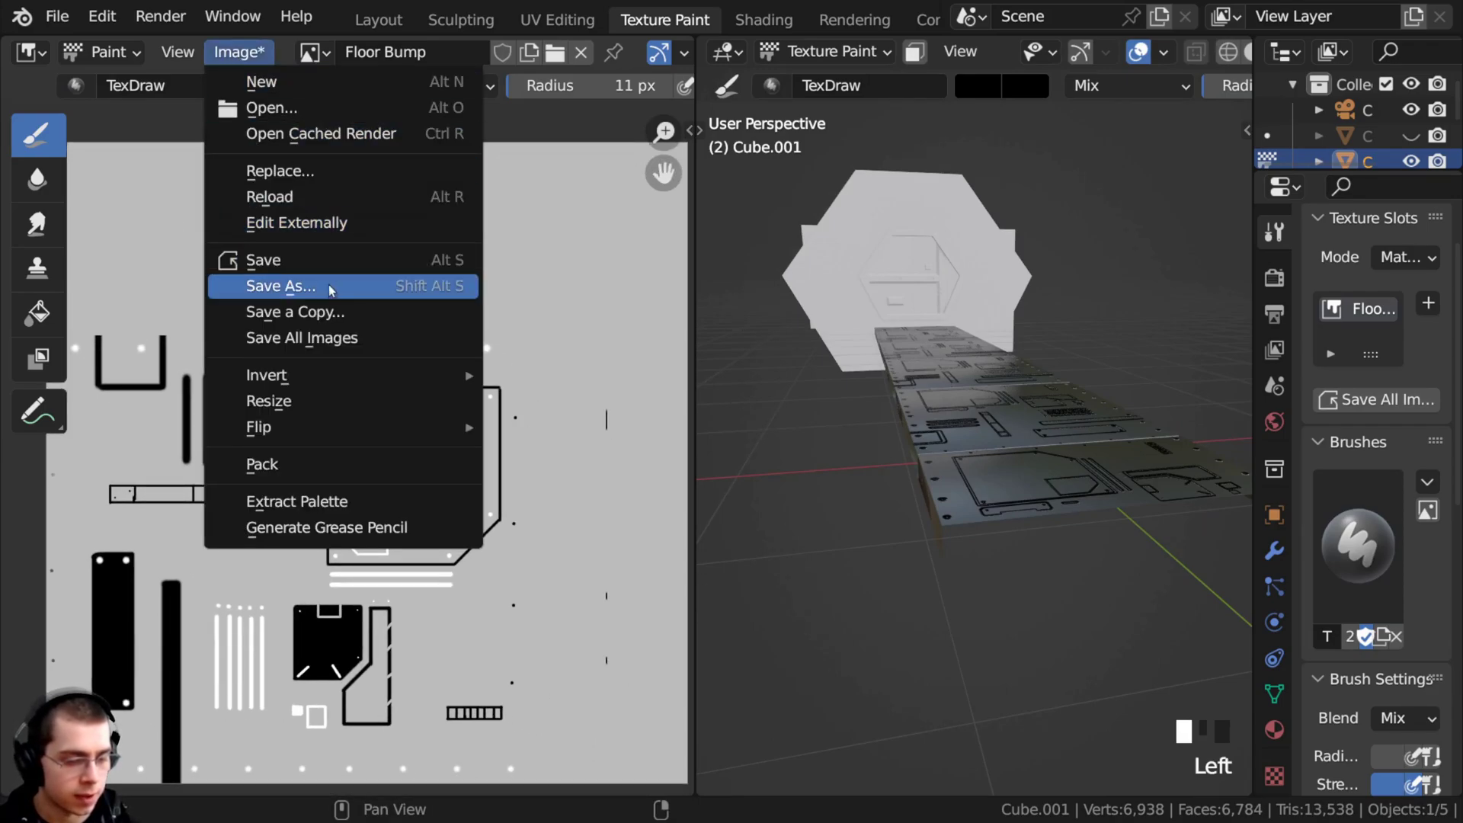
click(266, 287)
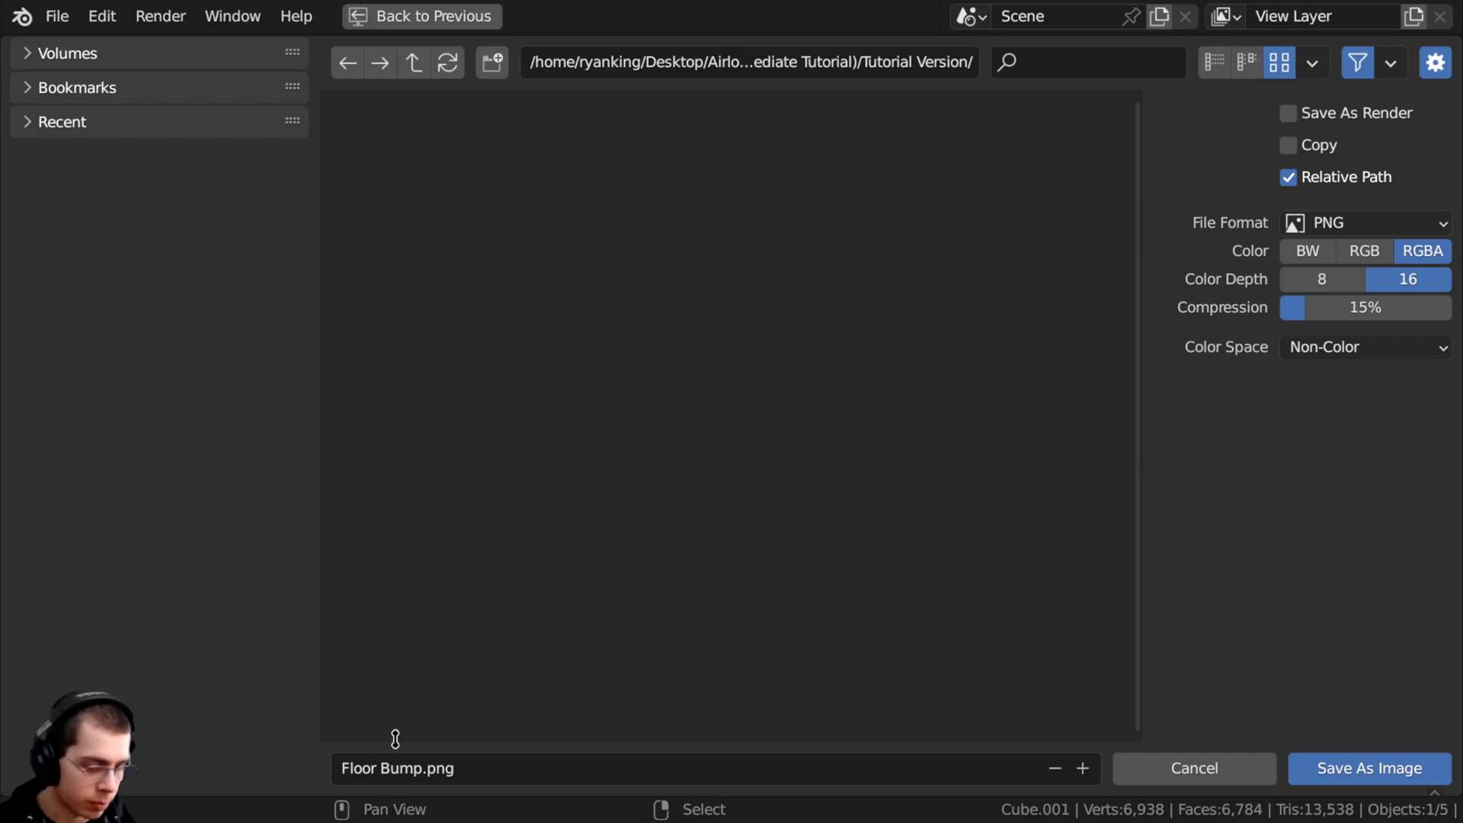
click(1368, 771)
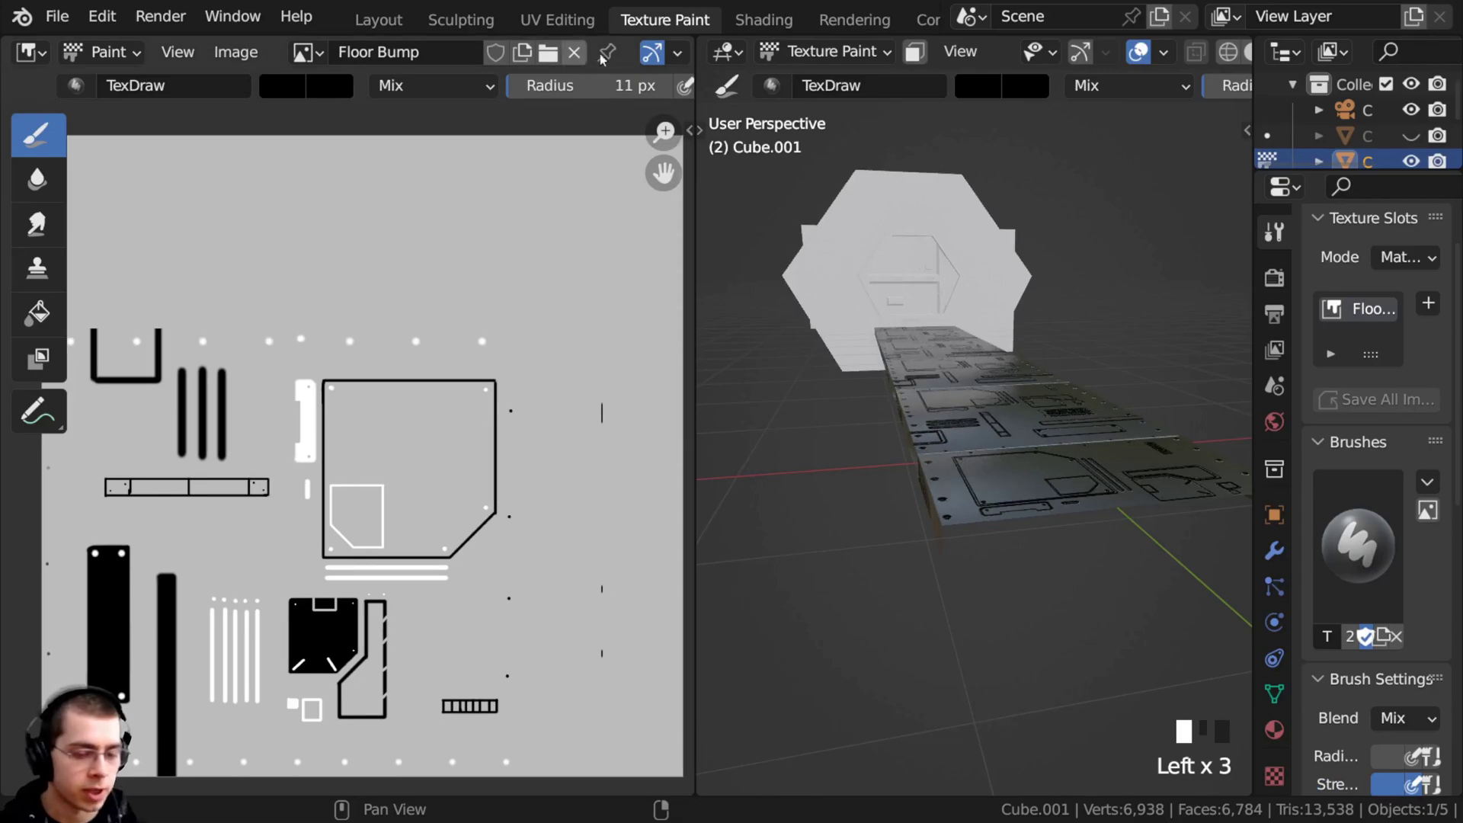
Switch to the Shading workspace, look through the camera, and unhide all hidden corridor objects
click(759, 17)
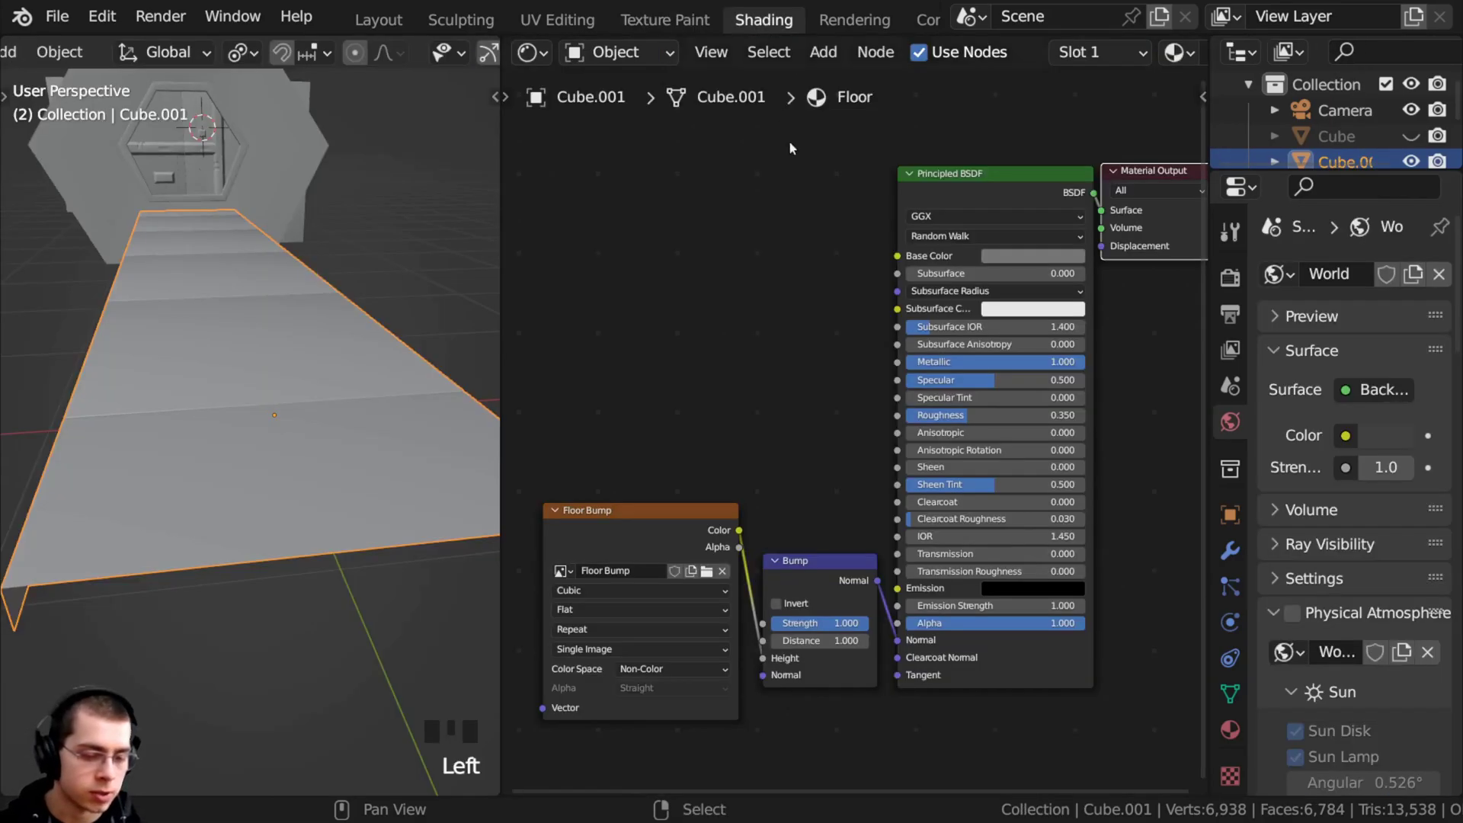
shift+middle_drag(365, 399, 221, 419)
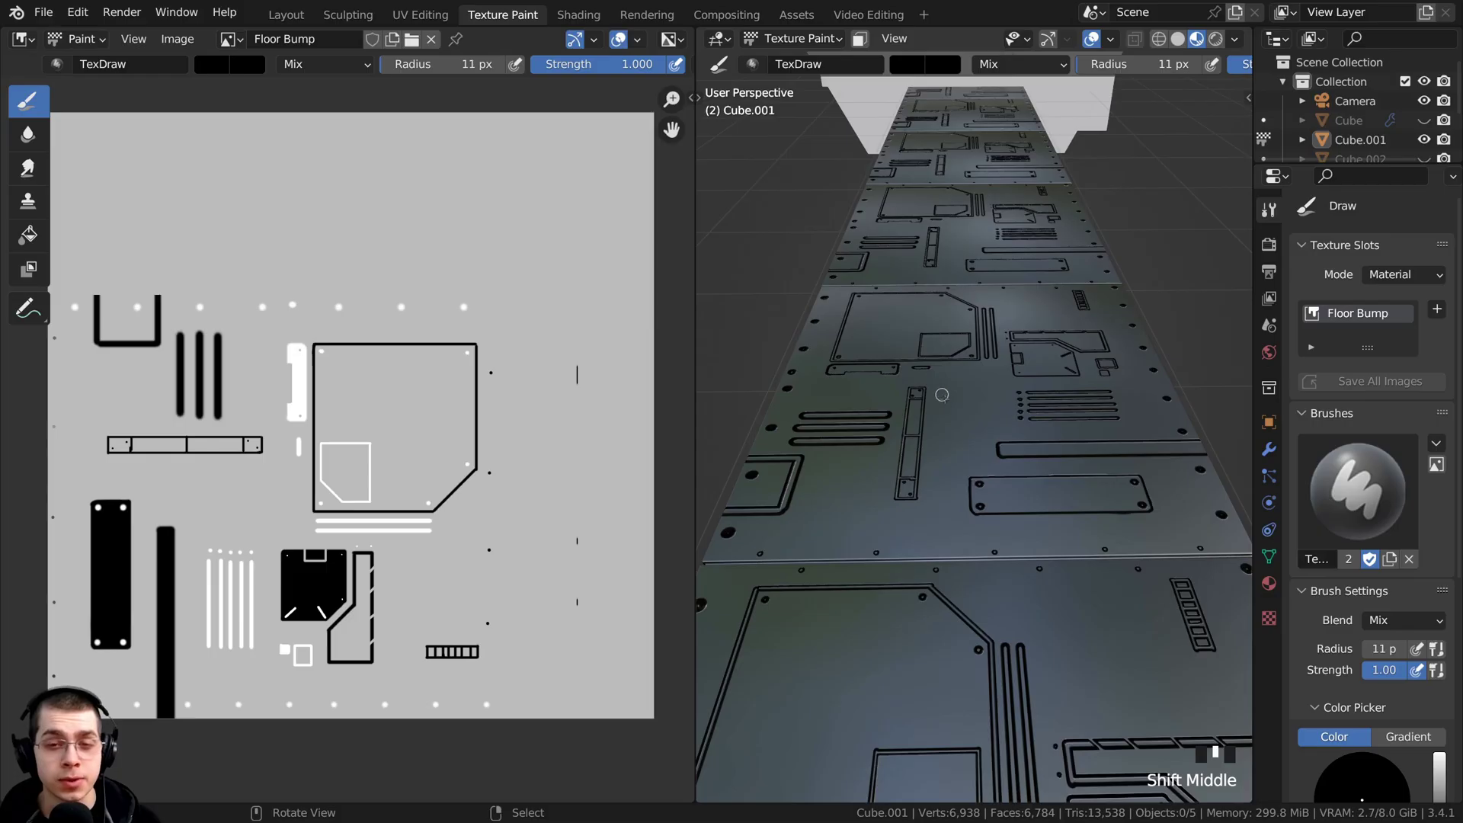
shift+middle_drag(963, 445, 898, 296)
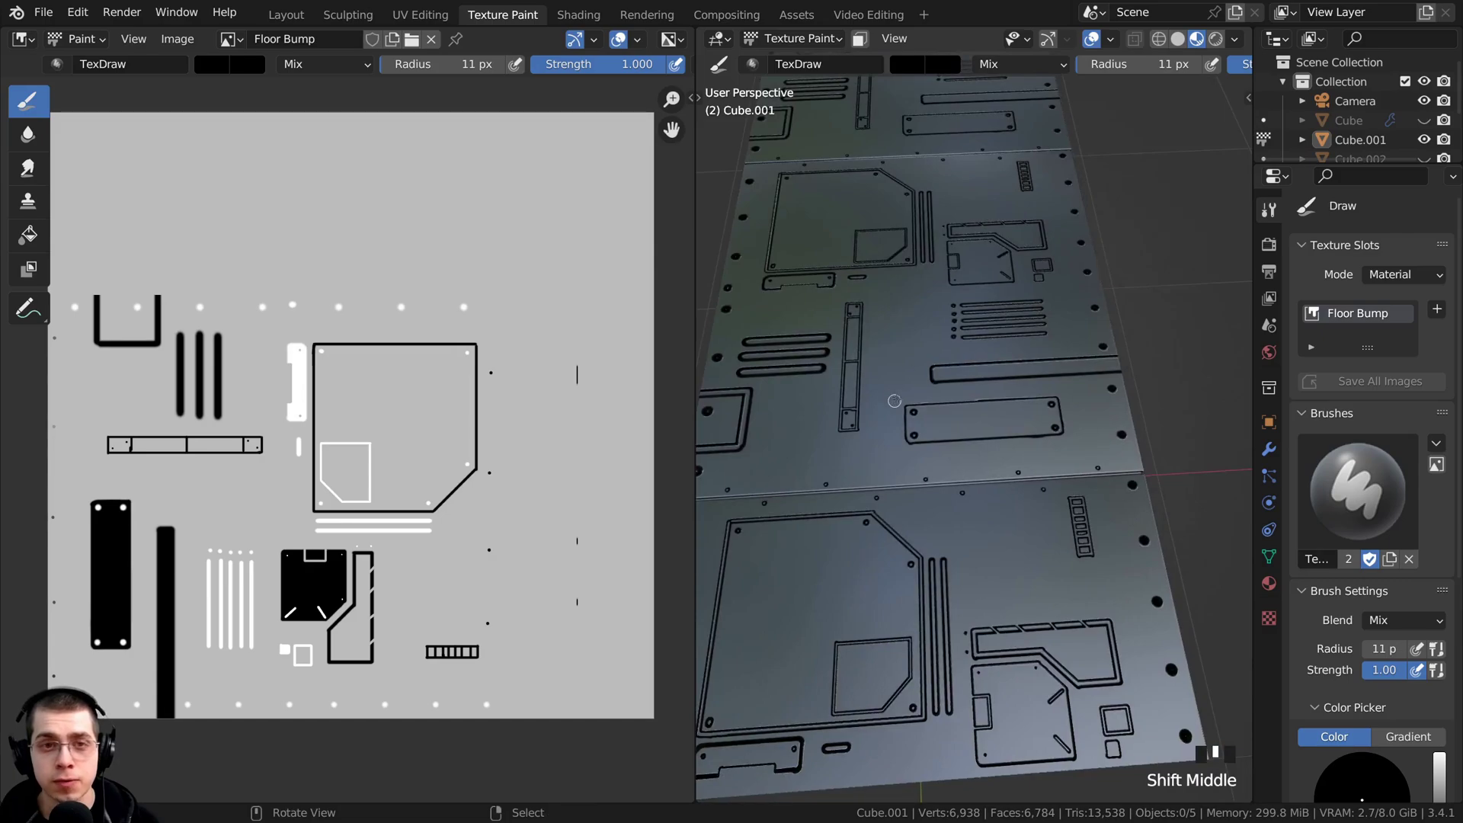
shift+middle_drag(894, 401, 934, 388)
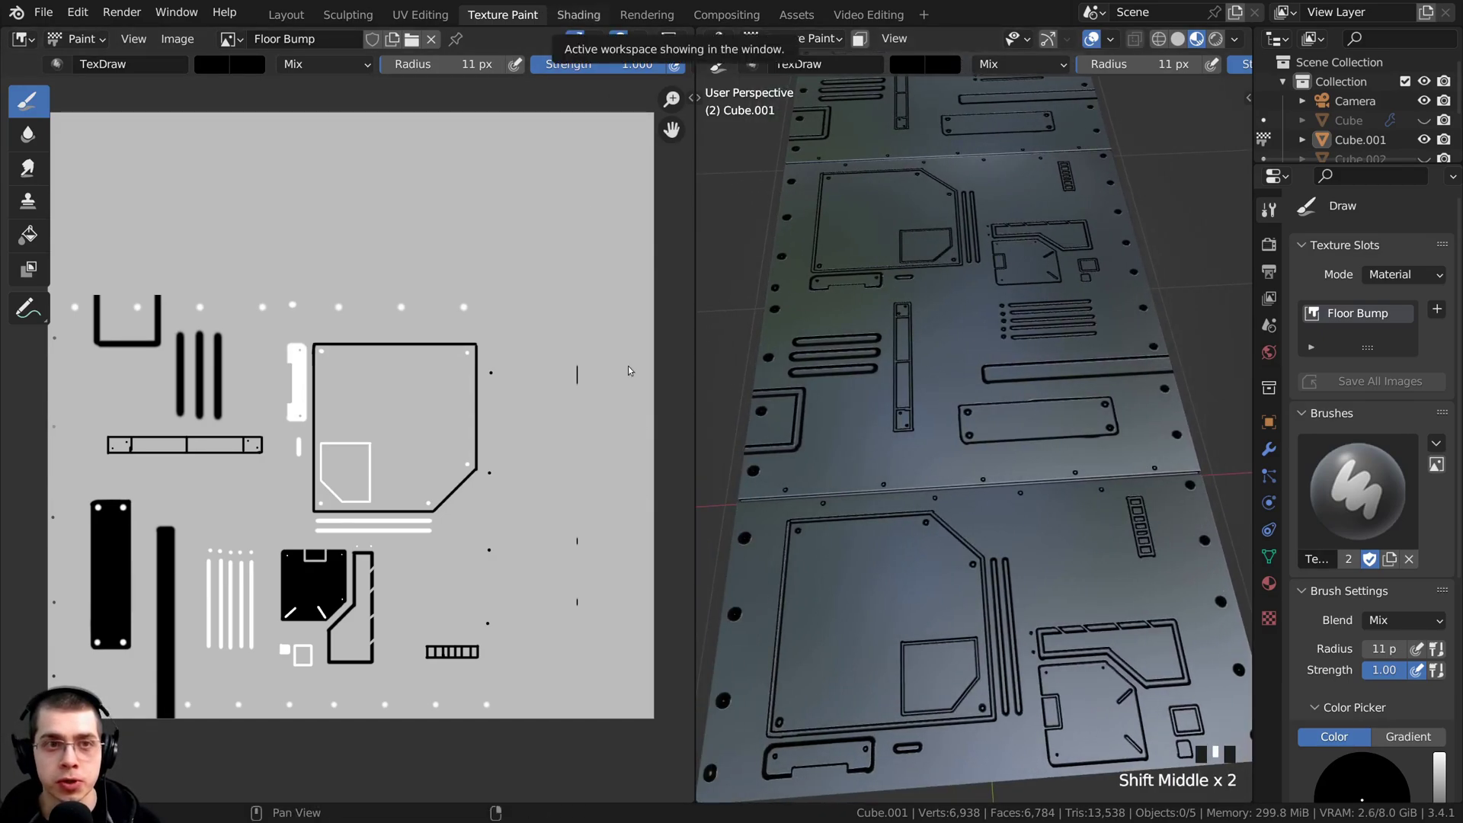
click(577, 15)
key(KP_0)
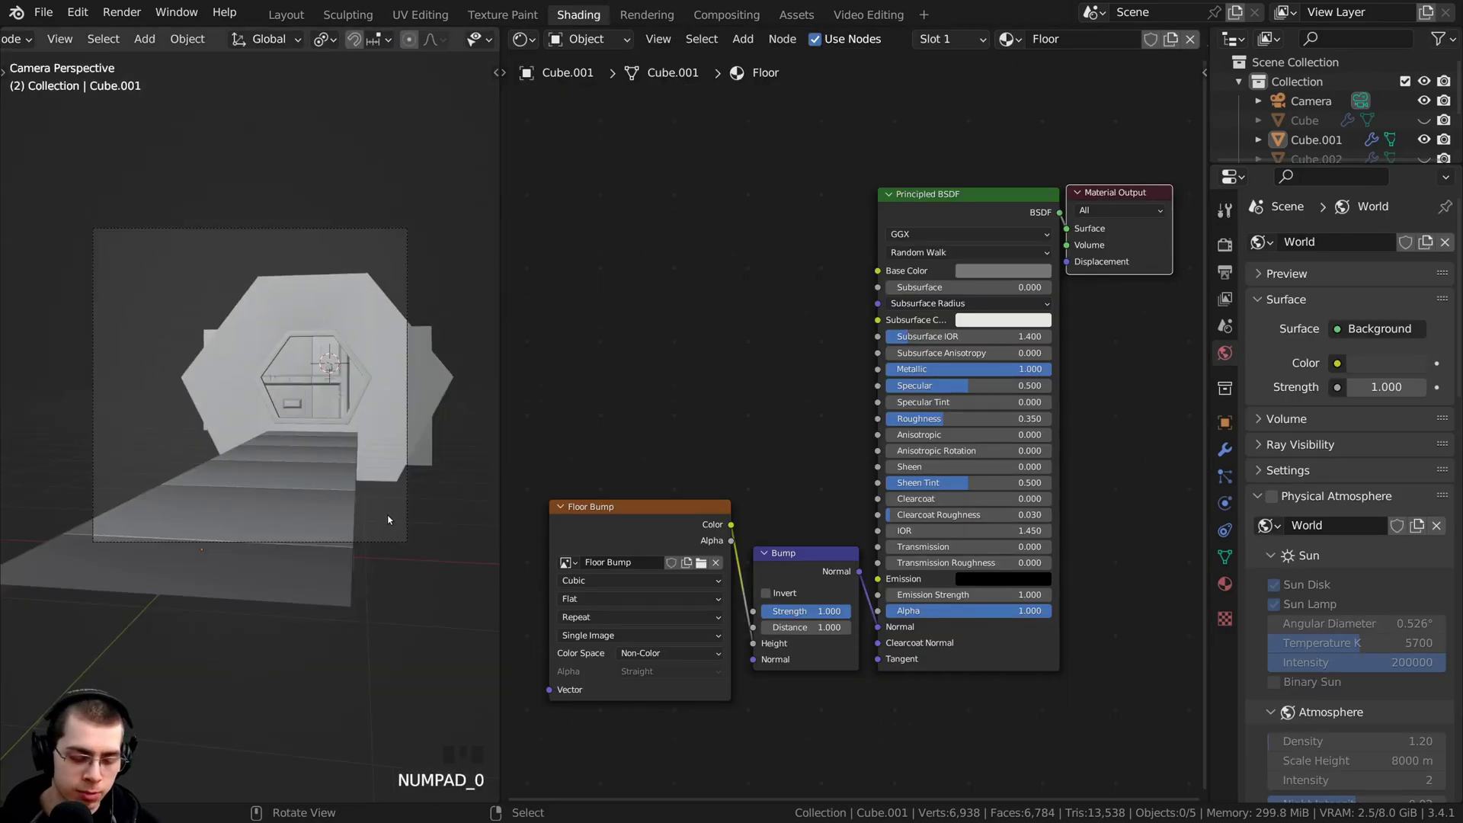
key(alt+h)
Show the camera view in rendered shading and widen the 3D viewport to fit the whole frame
shift+middle_drag(380, 663, 413, 635)
key(z)
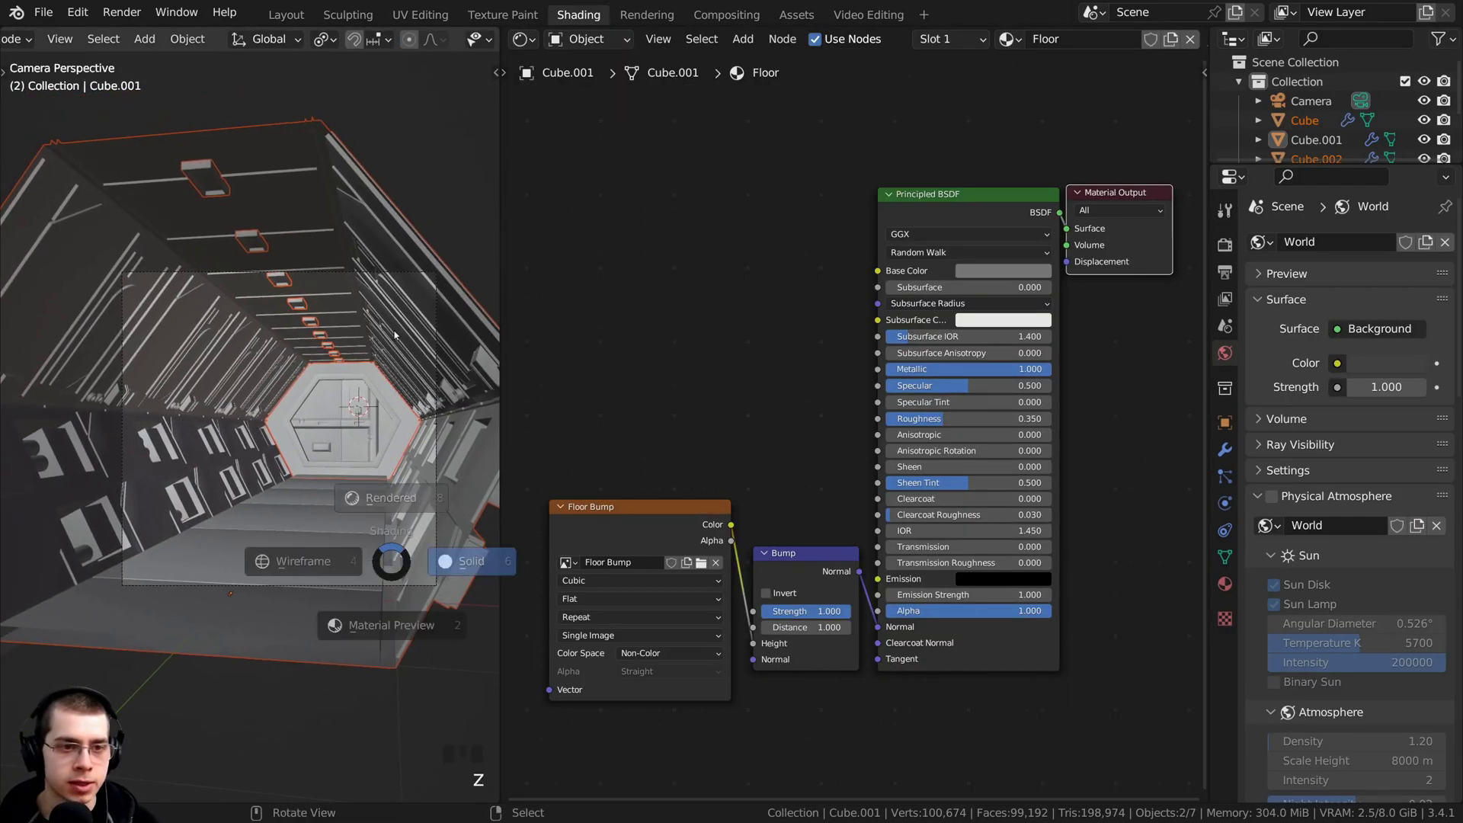
drag(502, 226, 599, 229)
scroll(483, 353, up, 2)
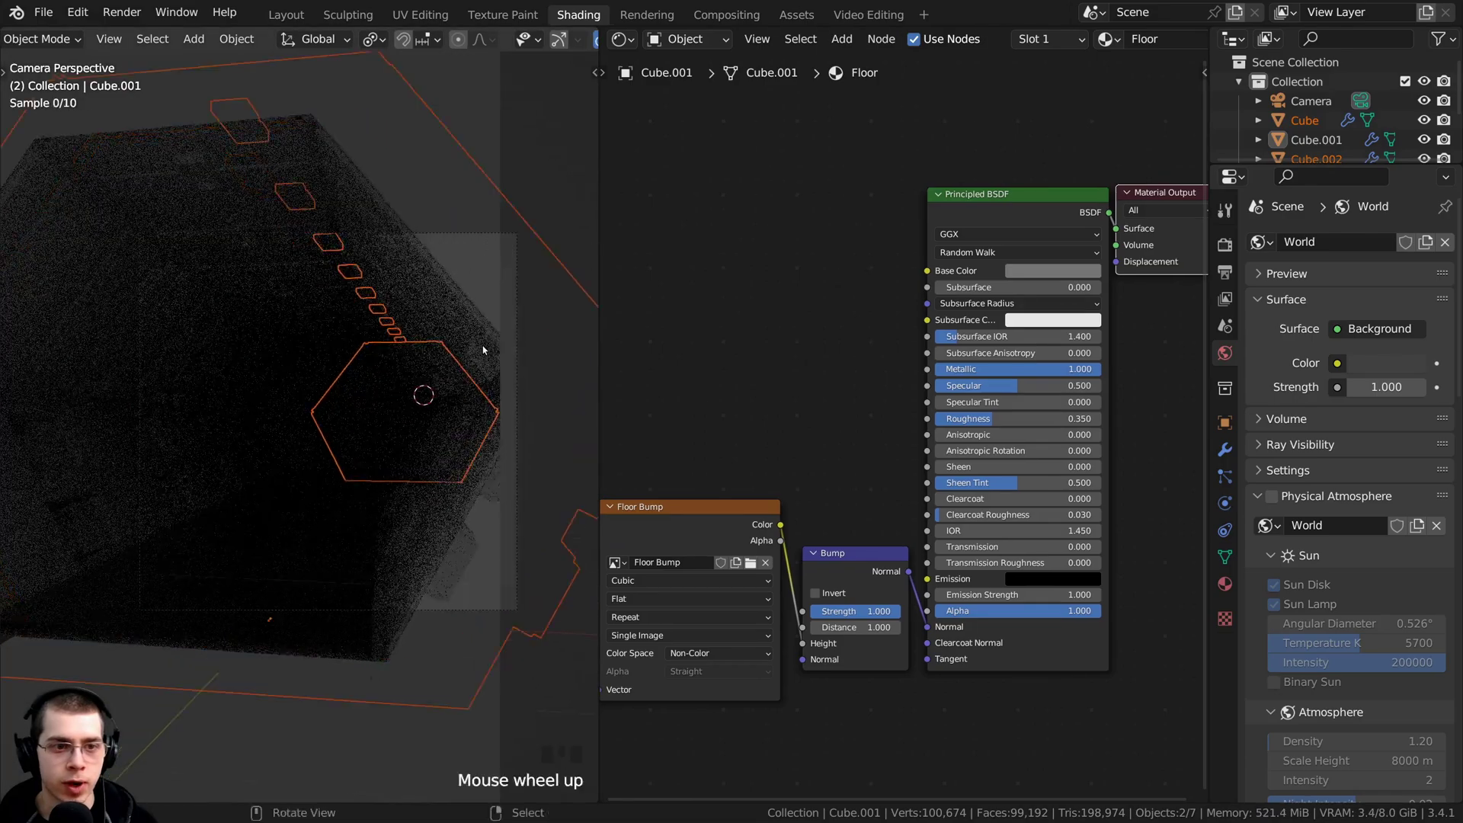
scroll(477, 350, down, 2)
shift+middle_drag(477, 347, 353, 135)
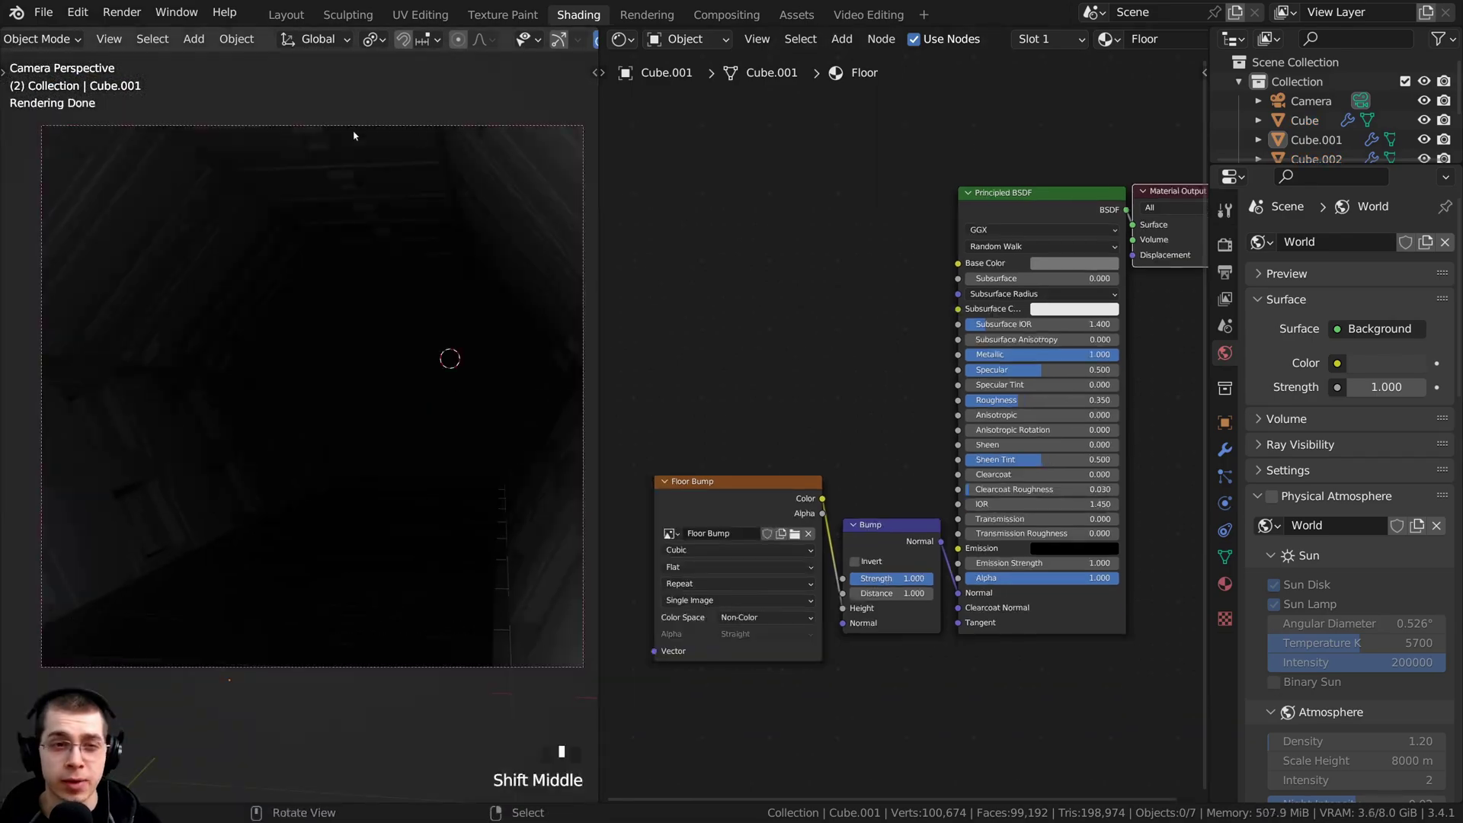
Unlink the World from the scene so no background light reaches the corridor
middle_drag(331, 329, 1202, 306)
scroll(437, 296, down, 6)
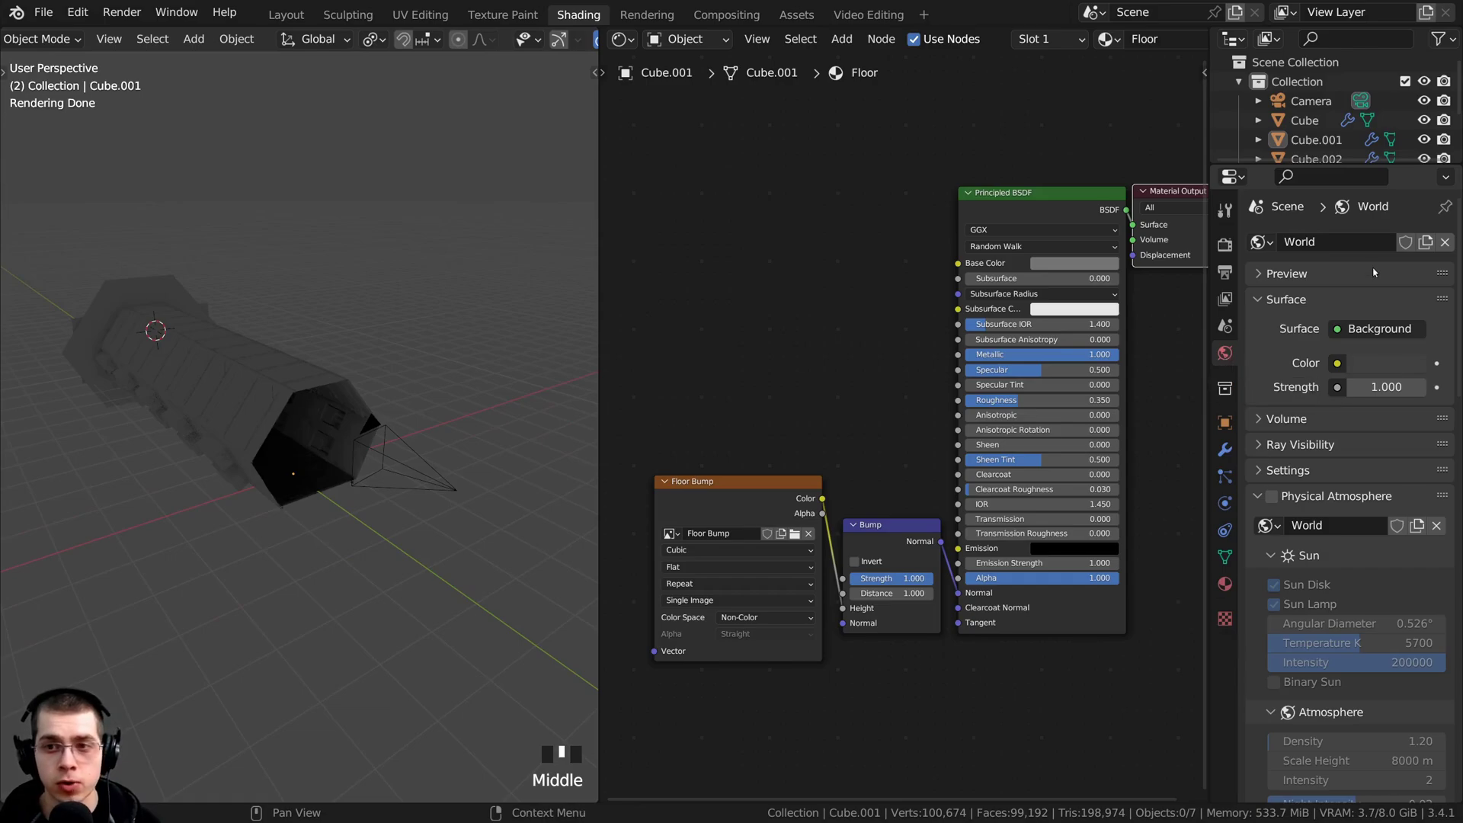
click(1448, 243)
click(887, 318)
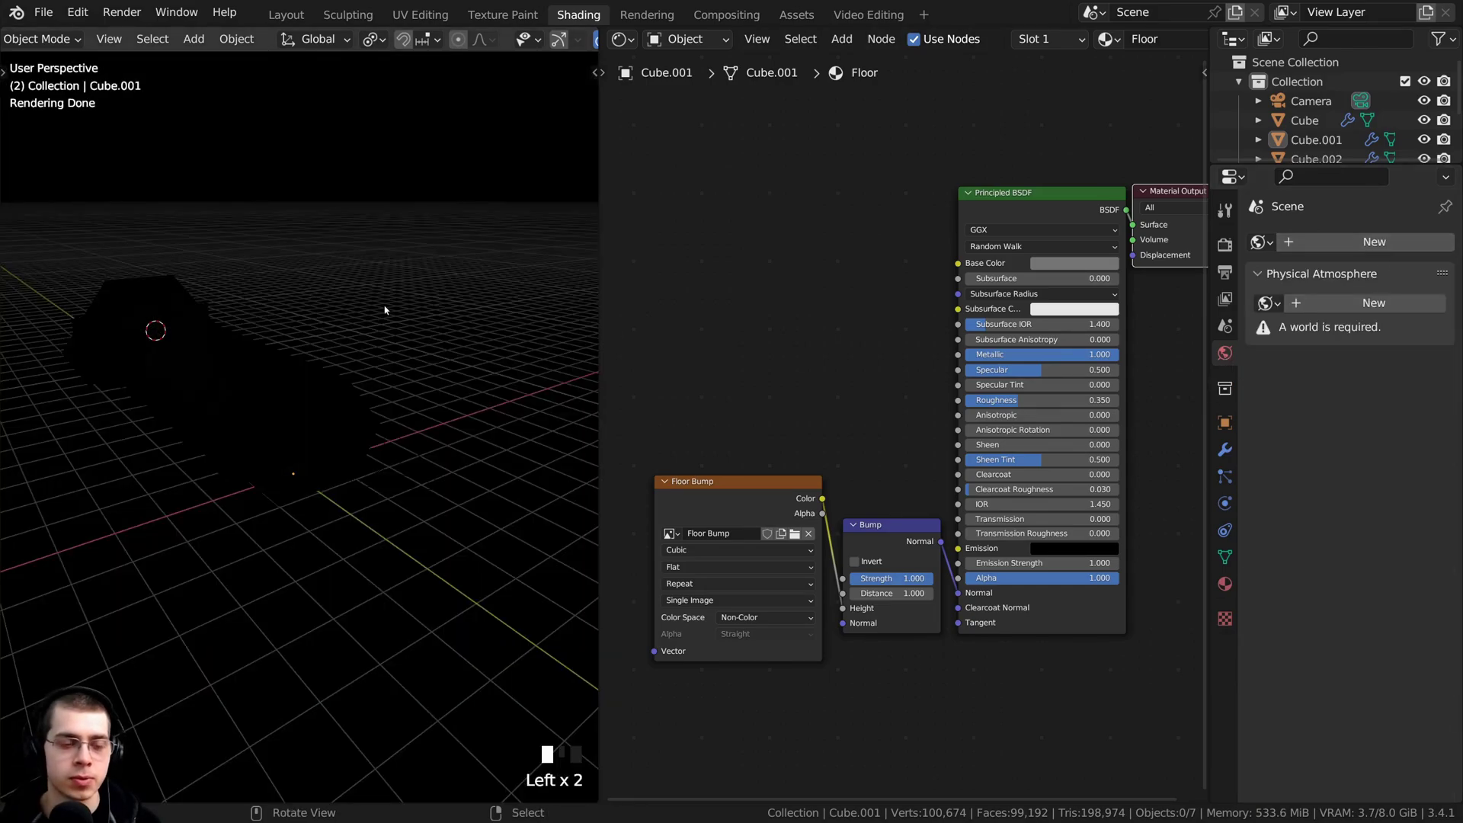
Add a point light and place it inside the corridor near the far end
middle_drag(385, 310, 287, 364)
key(shift+a)
mouse_move(285, 359)
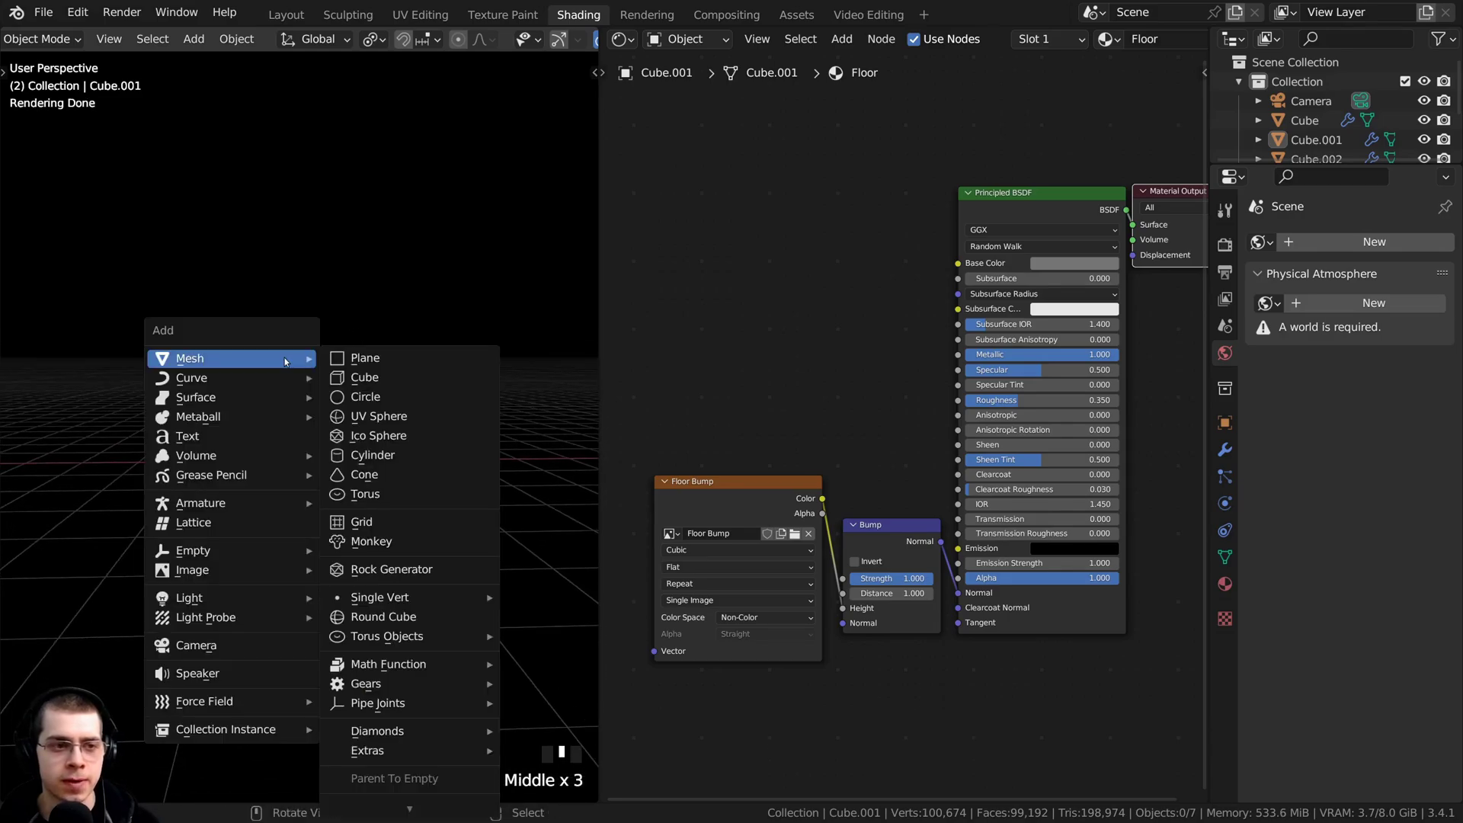
mouse_move(239, 605)
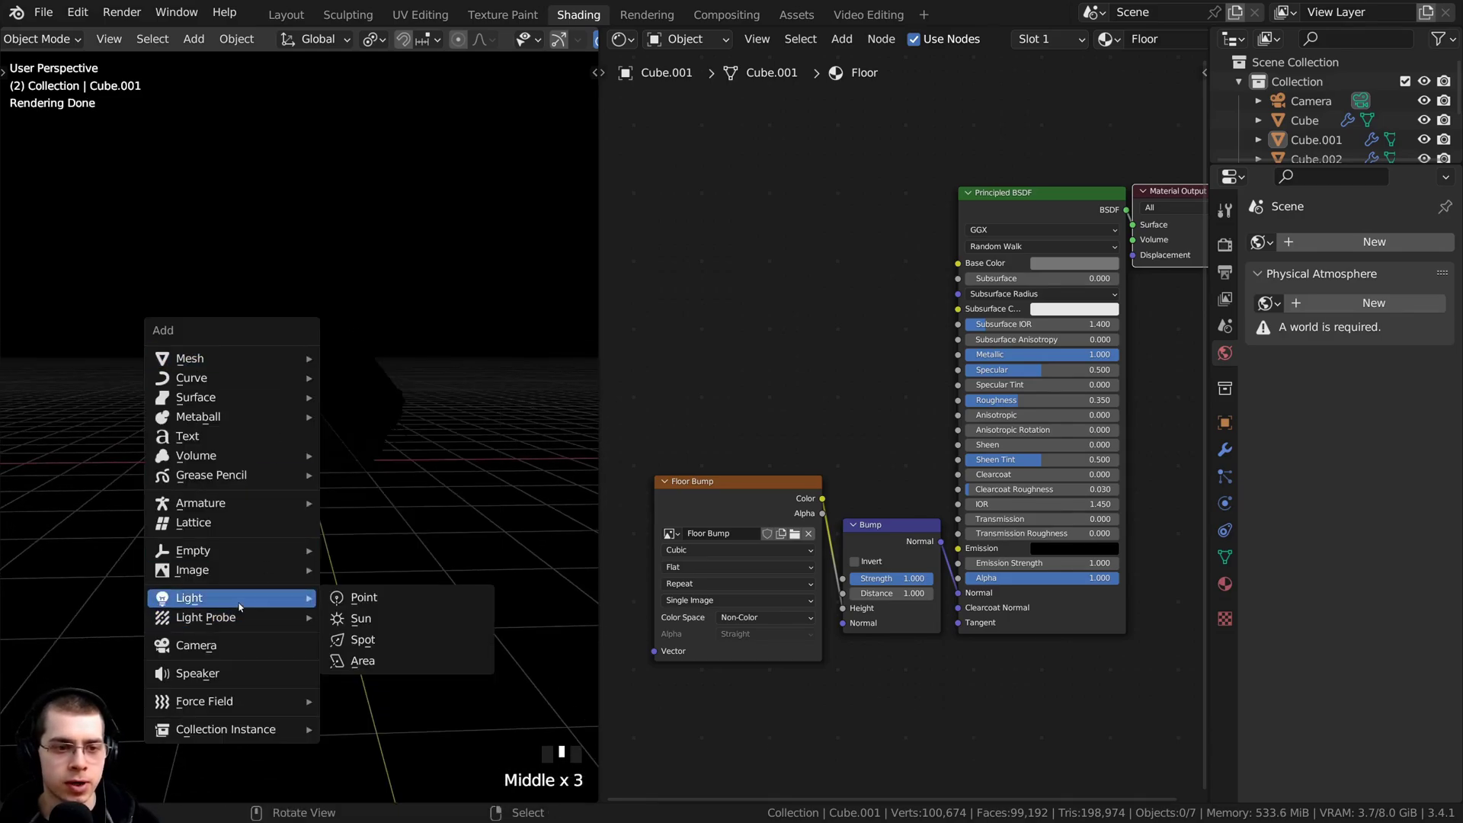
click(401, 598)
scroll(381, 428, up, 2)
key(g)
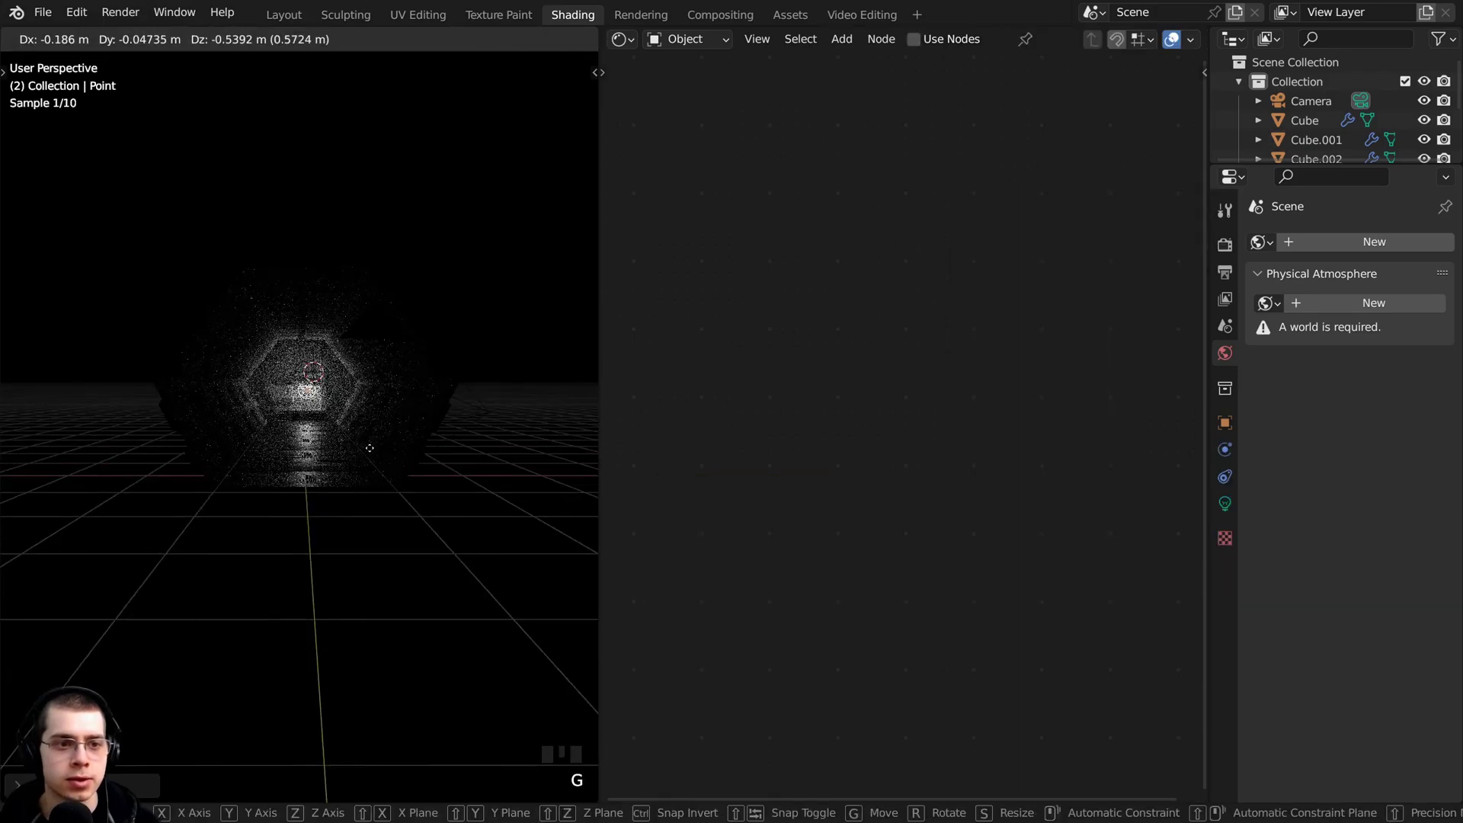
click(318, 440)
In the camera view, shift the point light along the Y axis and raise it toward the ceiling in front of the end door
key(KP_0)
shift+middle_drag(318, 441, 423, 456)
scroll(423, 455, up, 1)
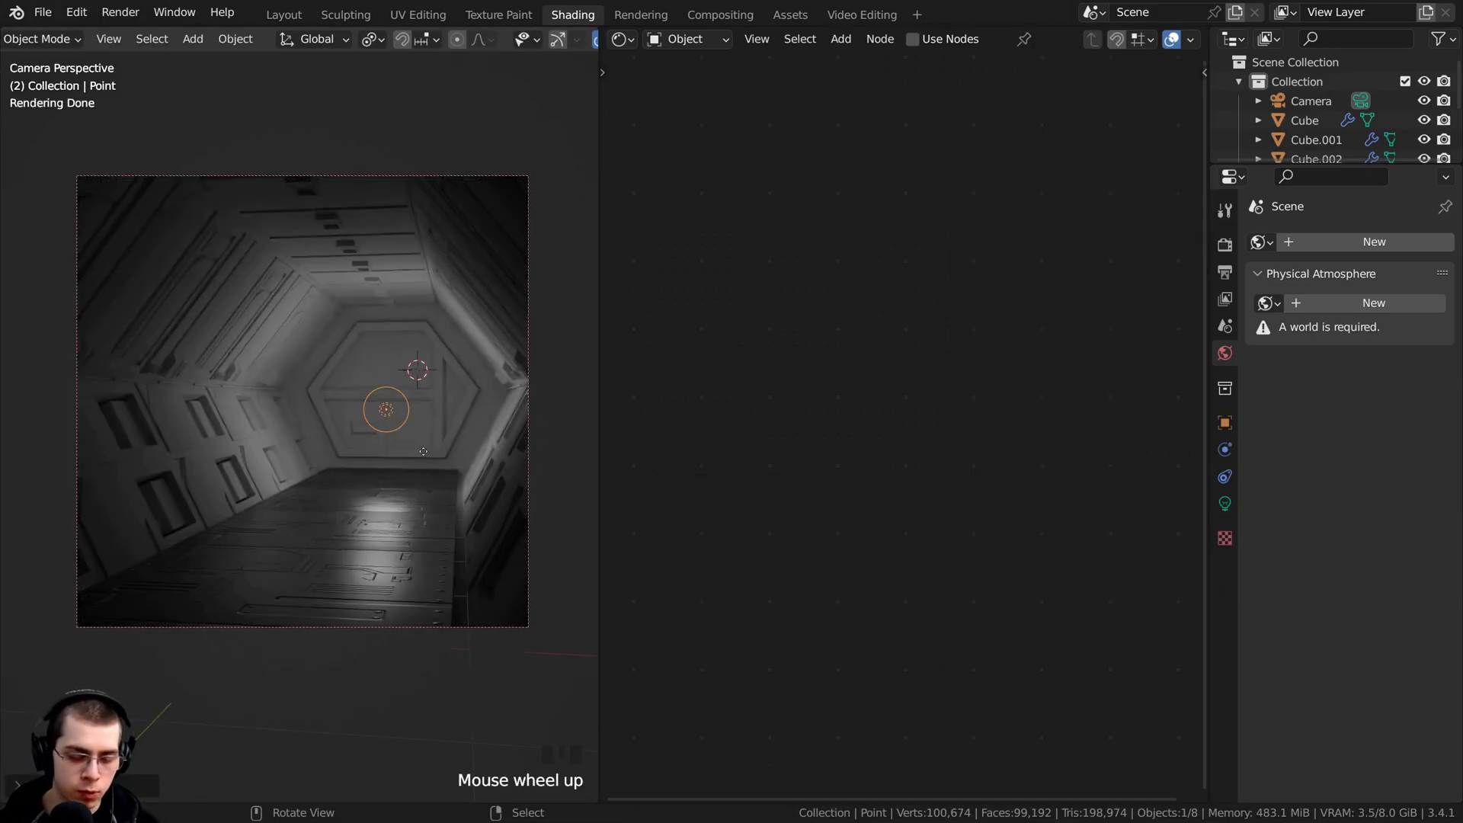
key(g)
key(y)
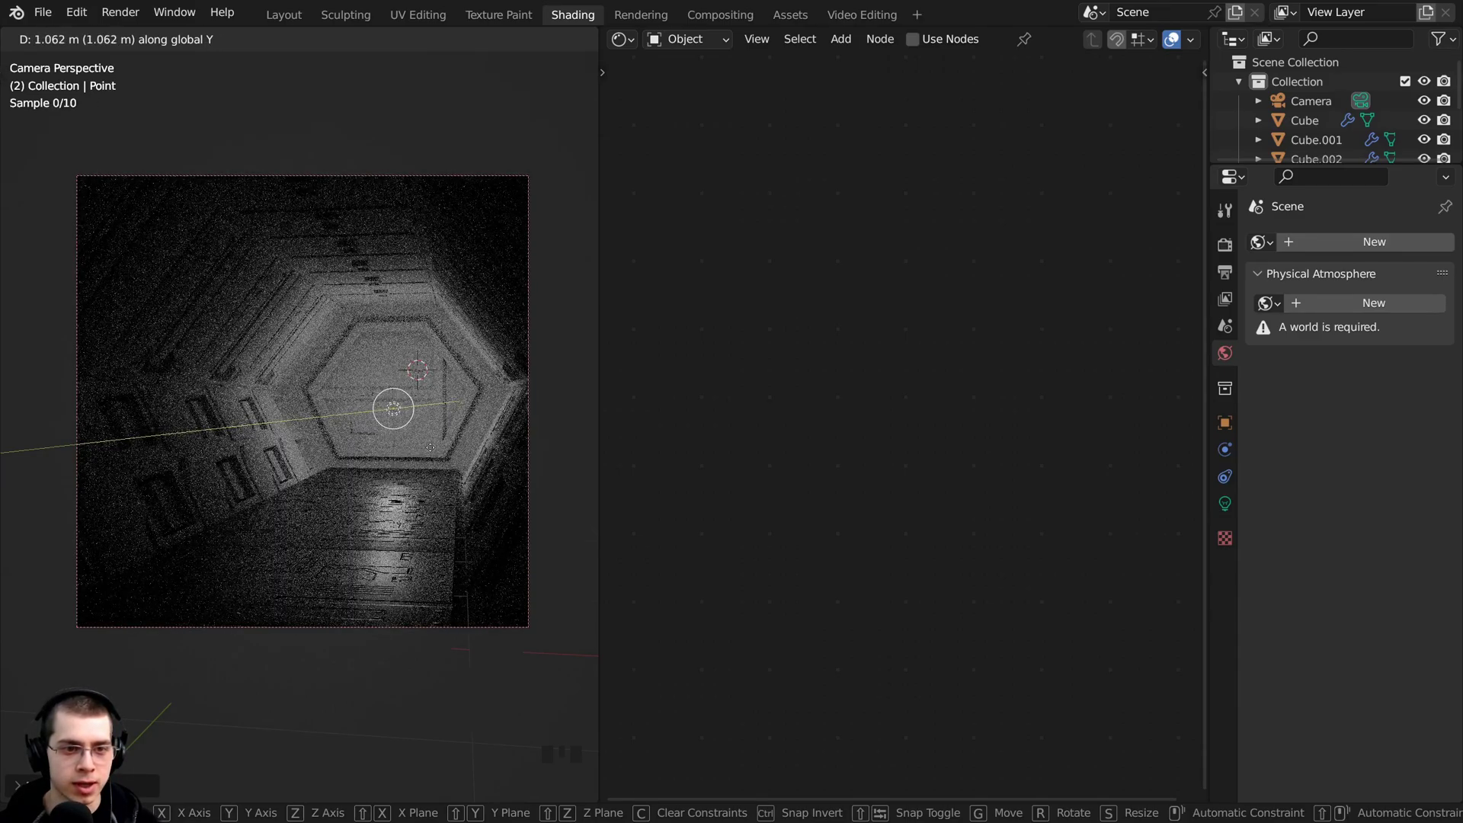
key(g)
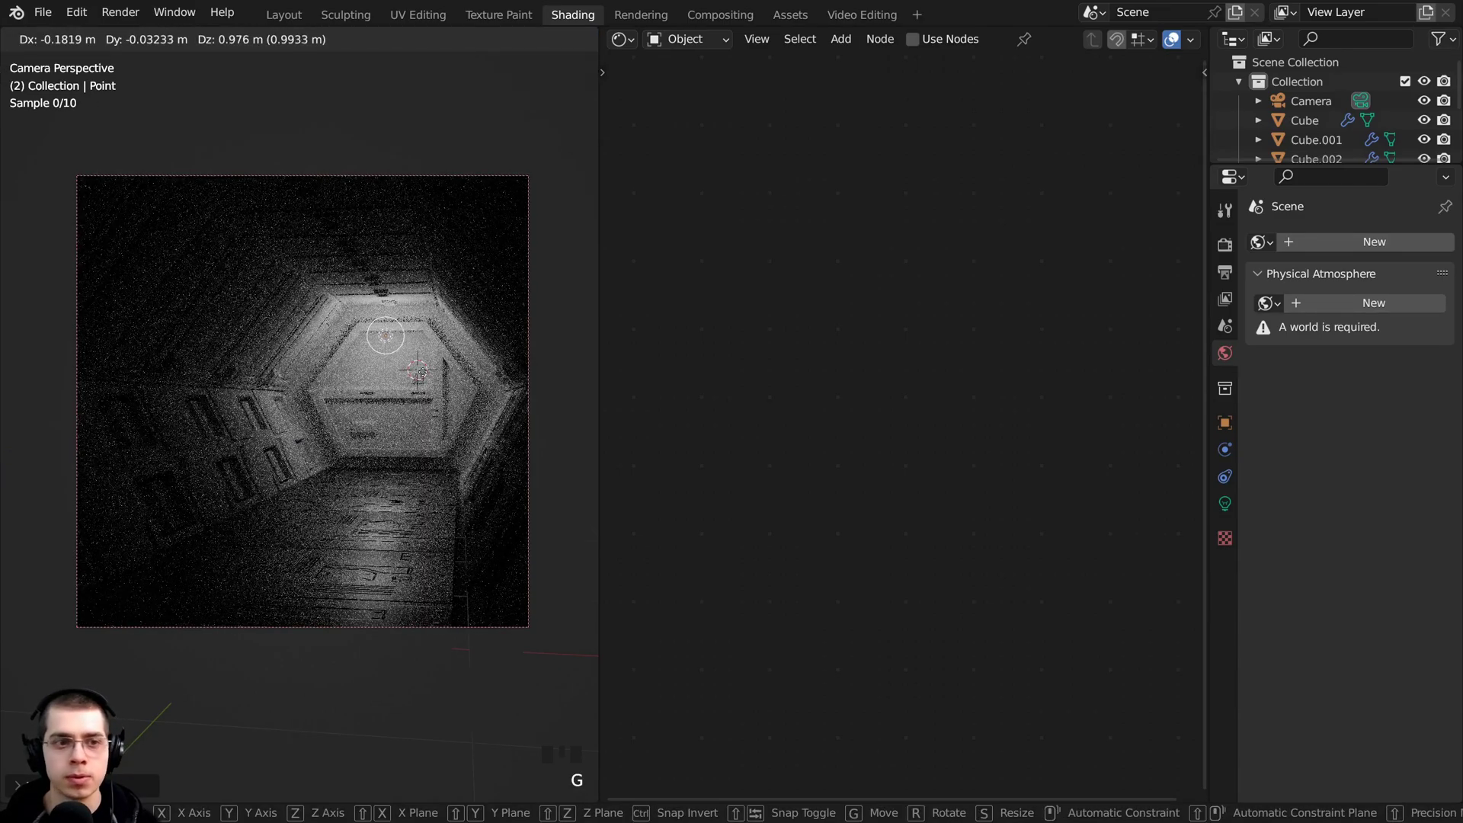
click(423, 372)
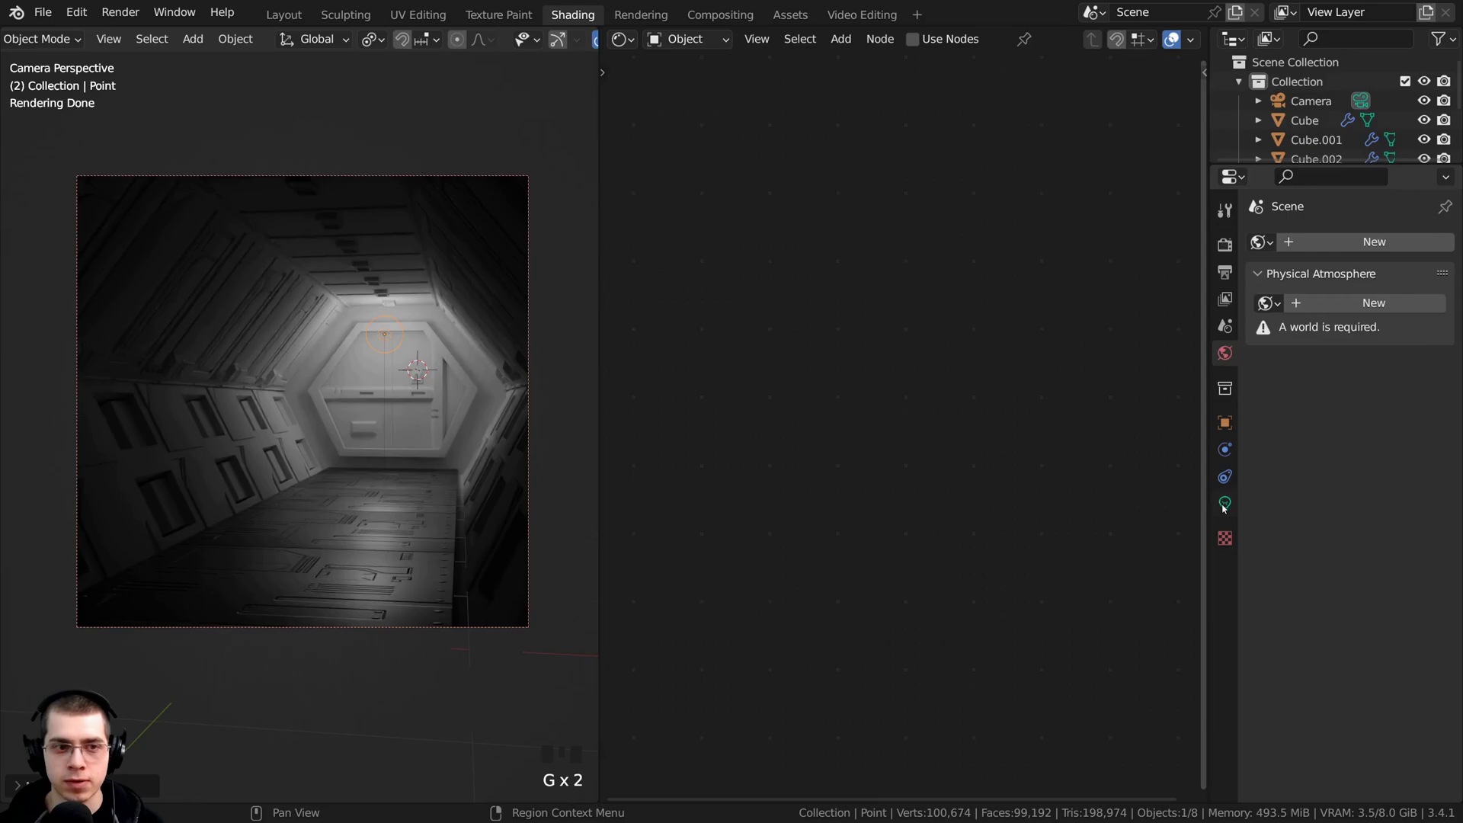
Set the point light's power to 83.4 W and widen the 3D viewport around the brighter corridor
click(1225, 504)
drag(1209, 483, 1017, 458)
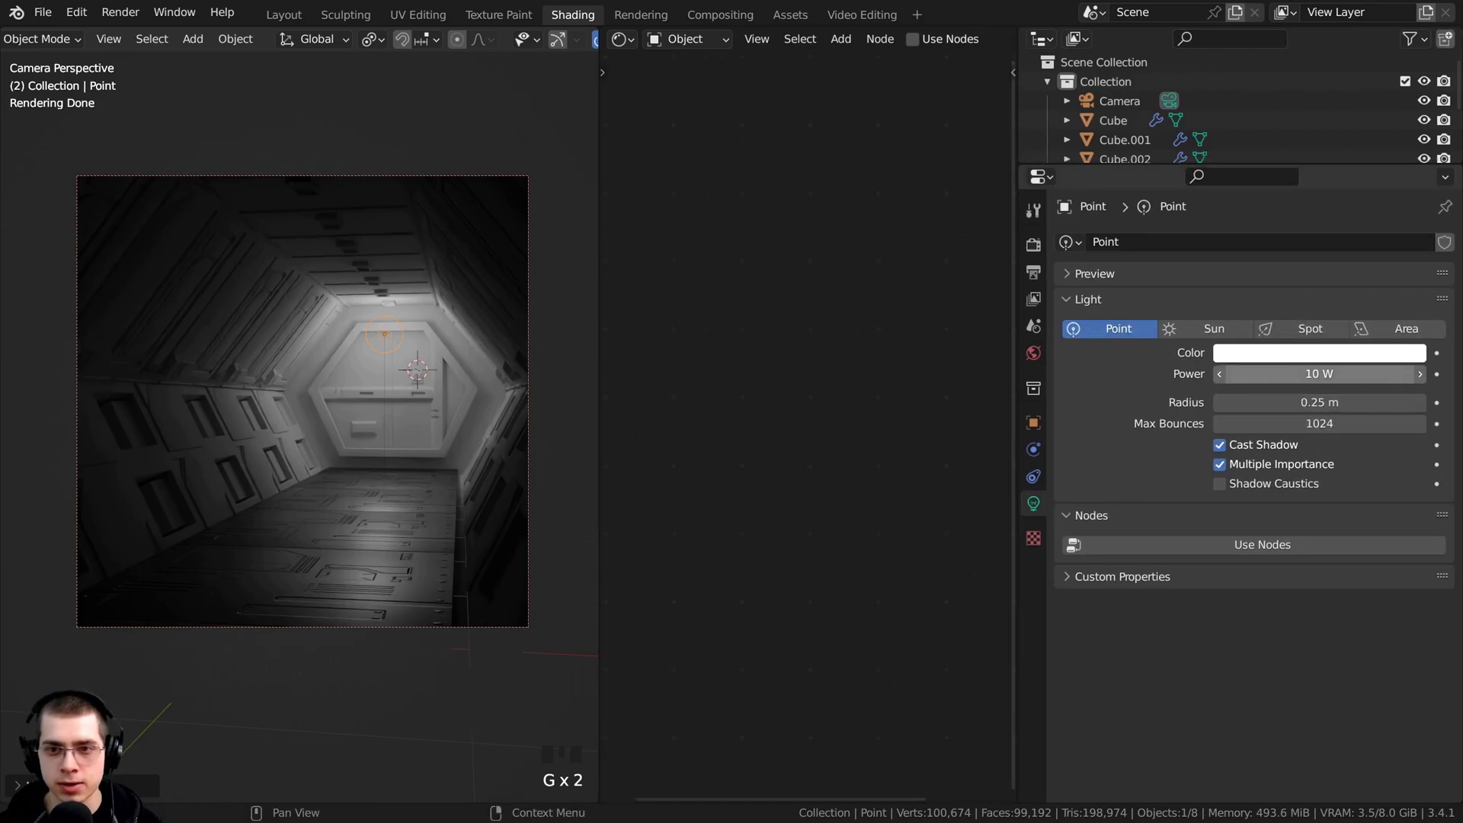
drag(1320, 373, 1410, 374)
scroll(452, 293, up, 2)
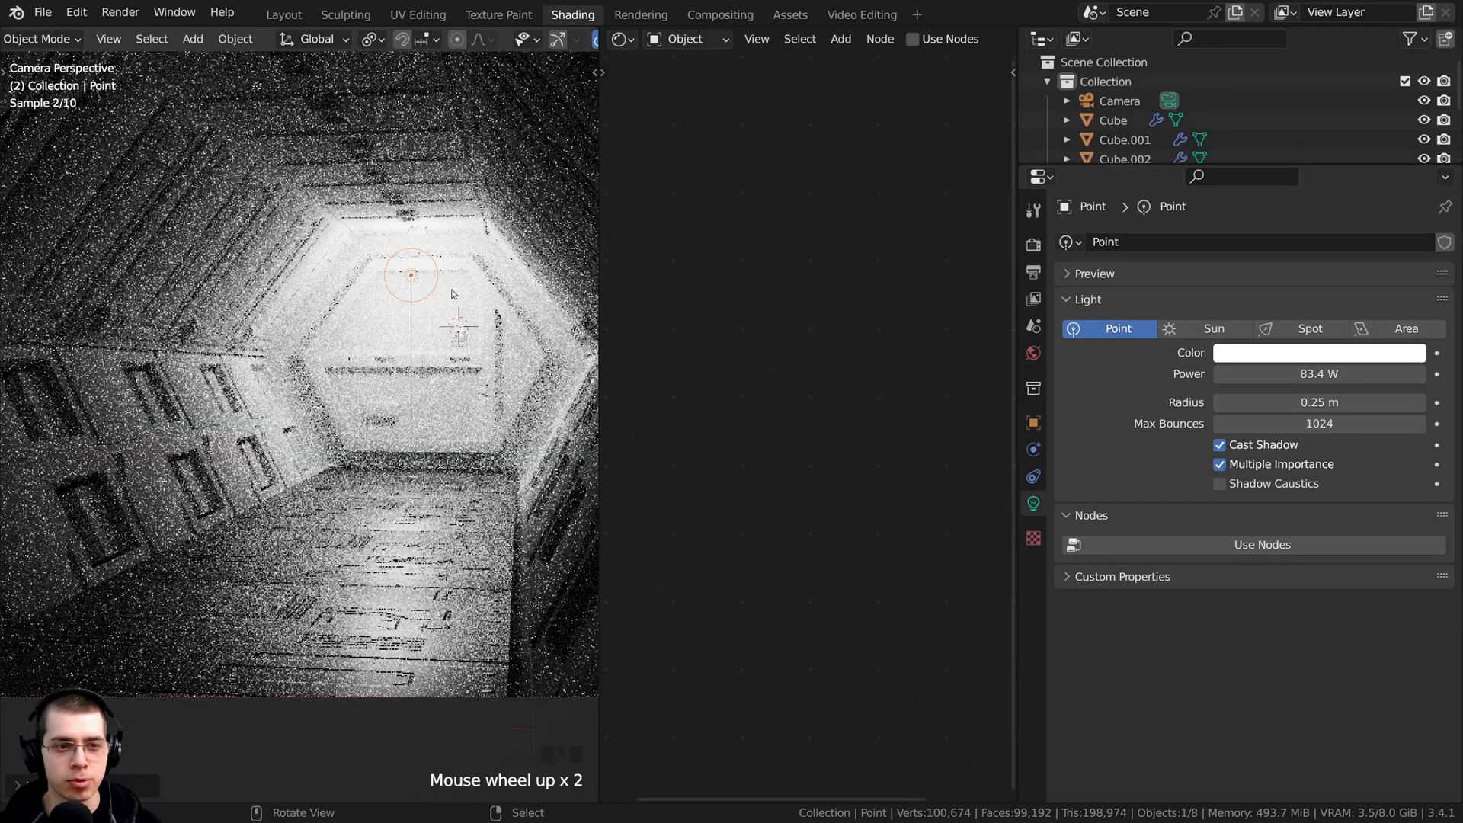
drag(600, 371, 743, 372)
shift+middle_drag(358, 366, 384, 400)
Set the scene's color management look to Very High Contrast, keeping the Filmic view transform
click(1125, 245)
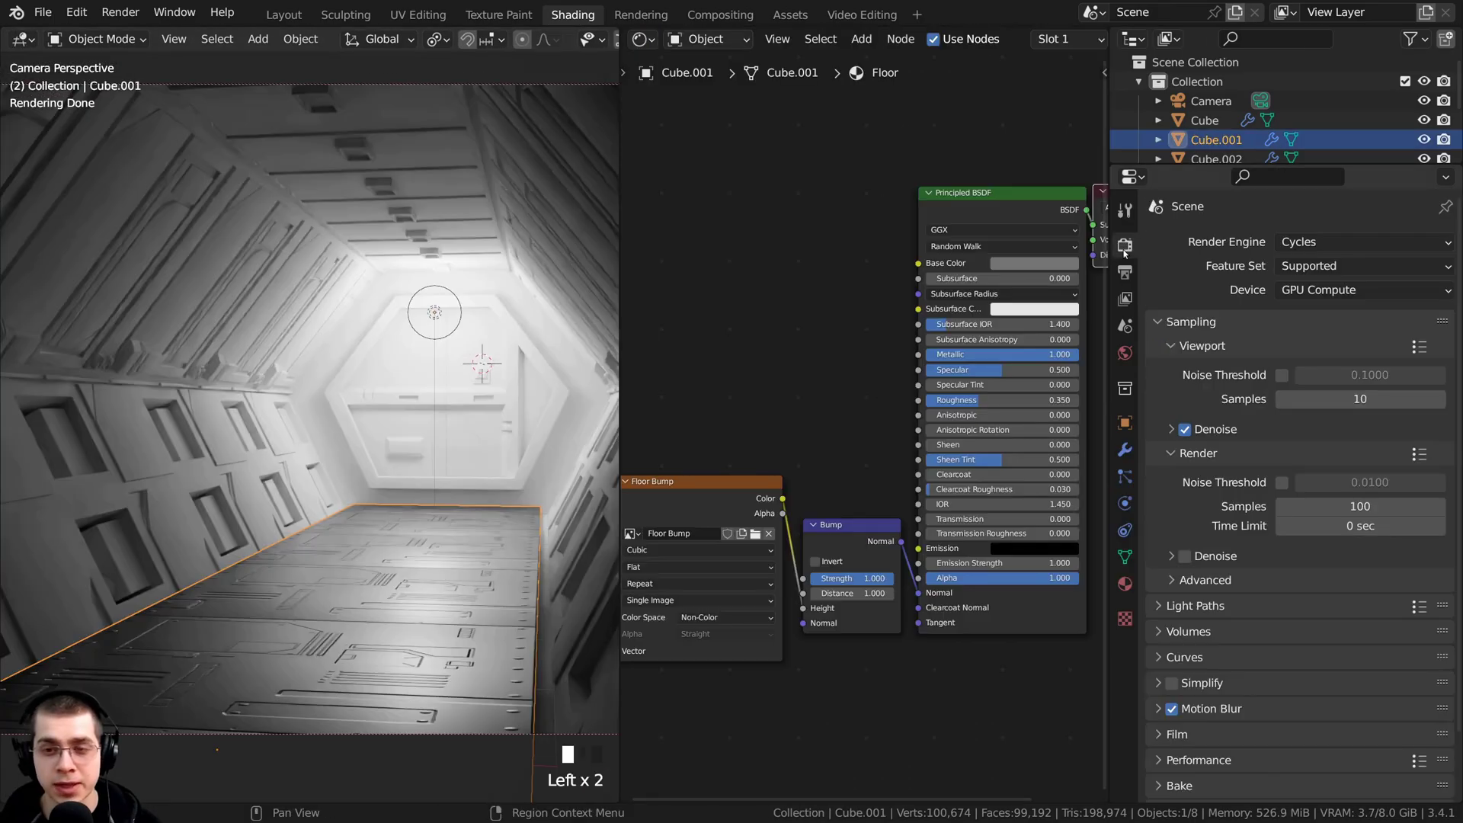
scroll(1306, 372, down, 2)
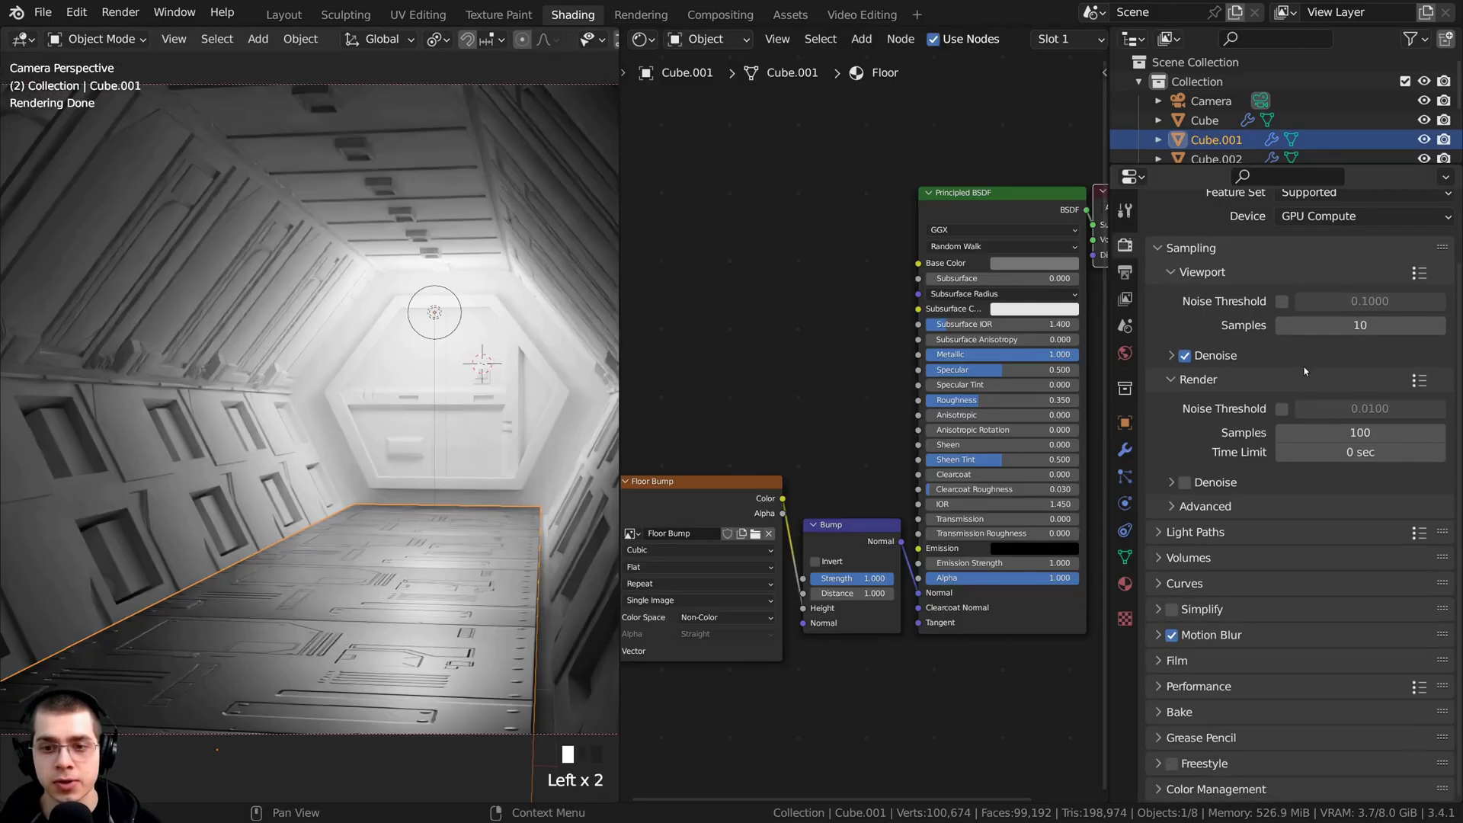
scroll(1222, 641, down, 5)
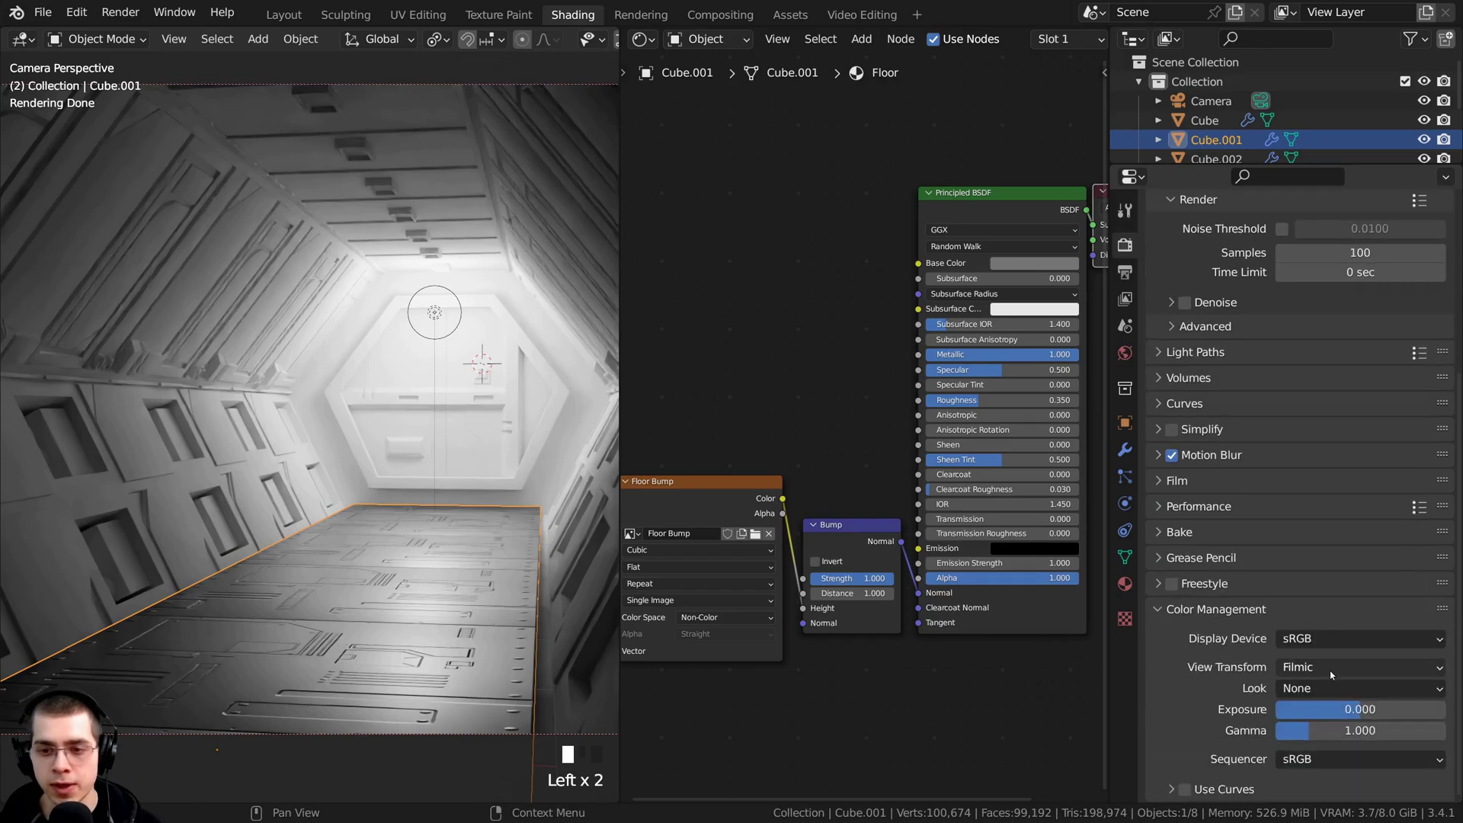
click(1312, 689)
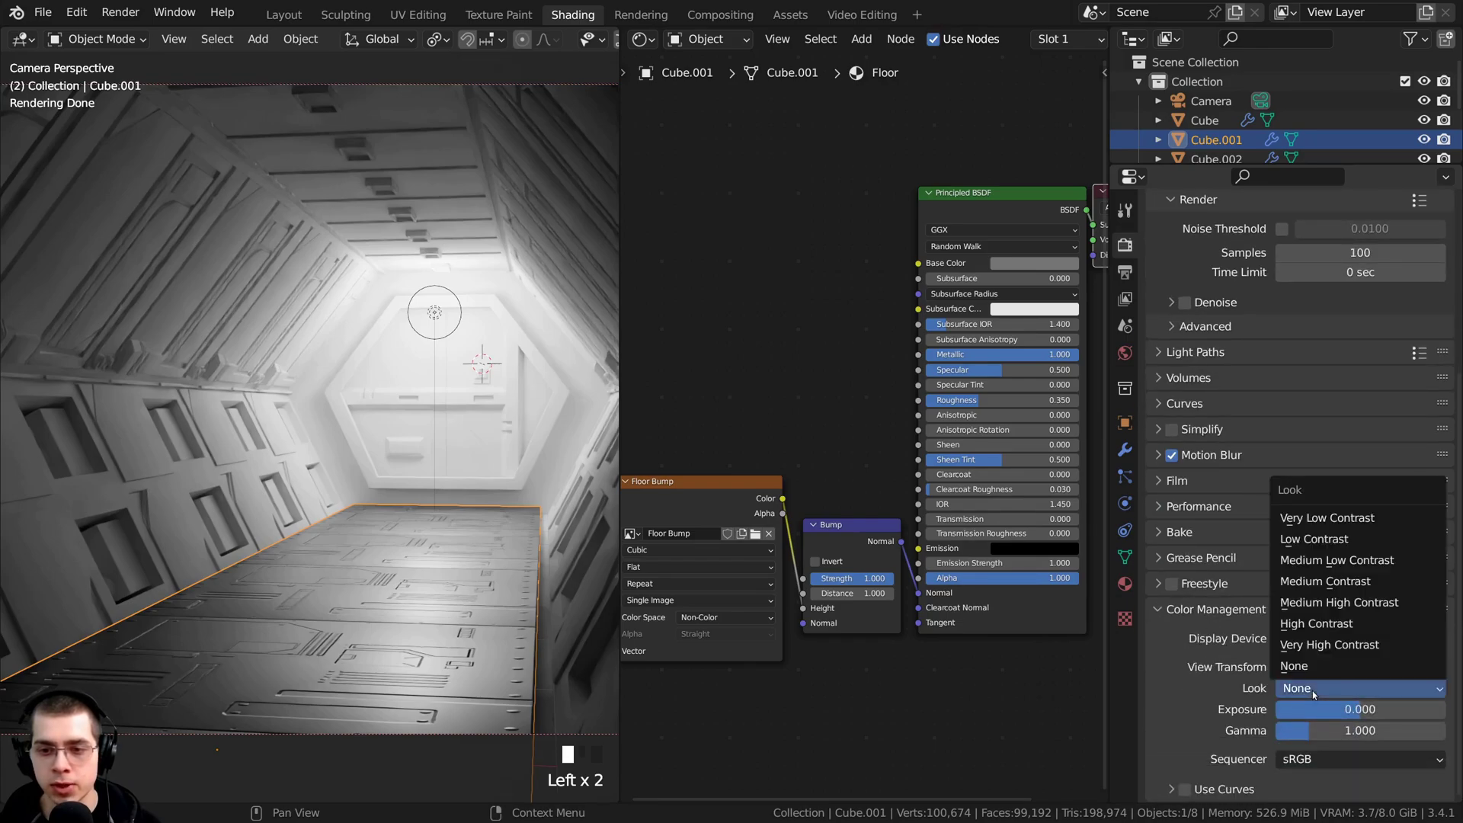
click(1322, 645)
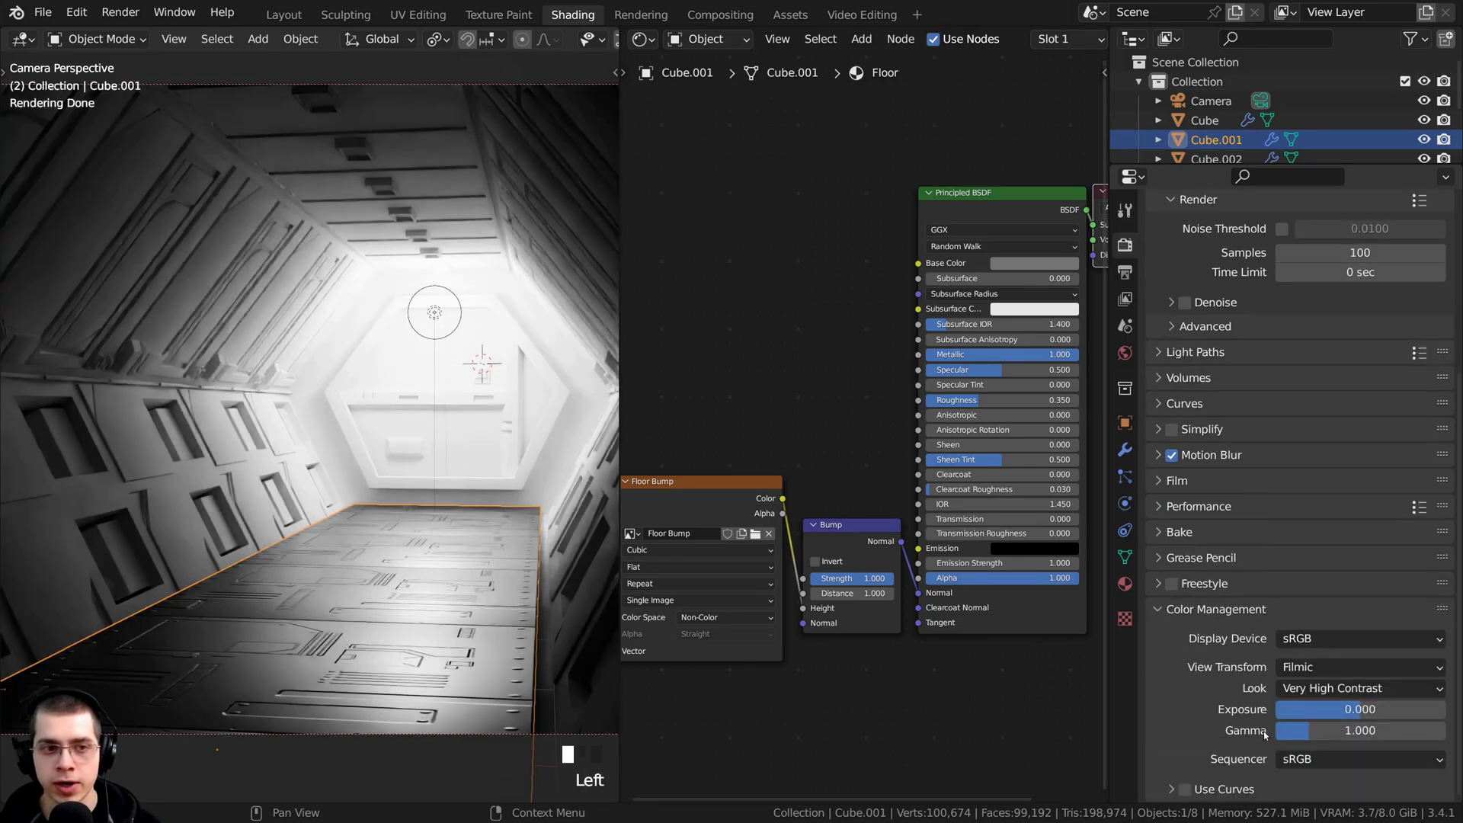
click(1314, 668)
click(1296, 667)
scroll(353, 364, down, 2)
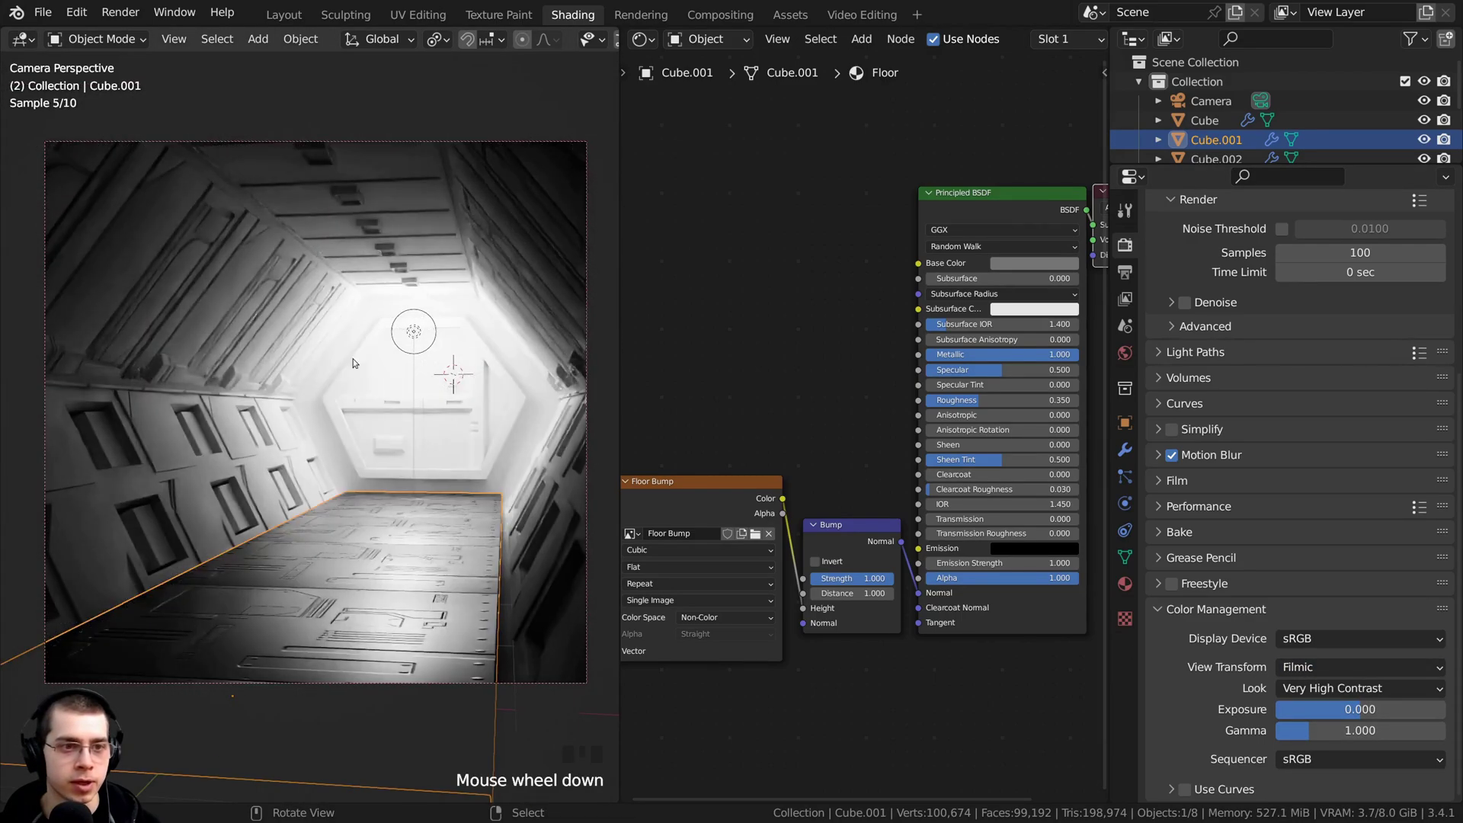
Tint the point light in front of the end door light blue, with a hue of 0.604 and saturation of 0.509
right_click(414, 331)
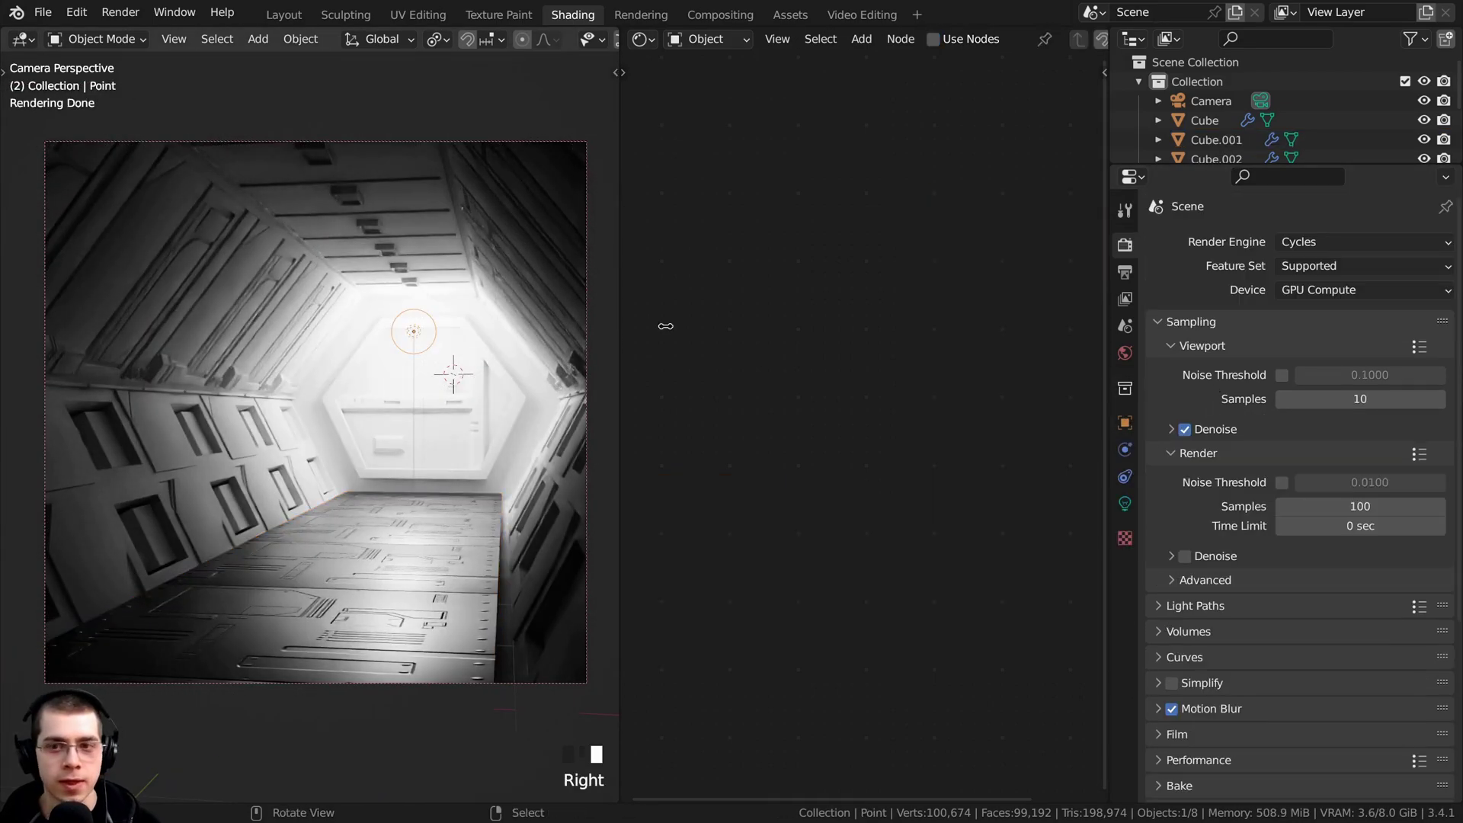
click(1124, 501)
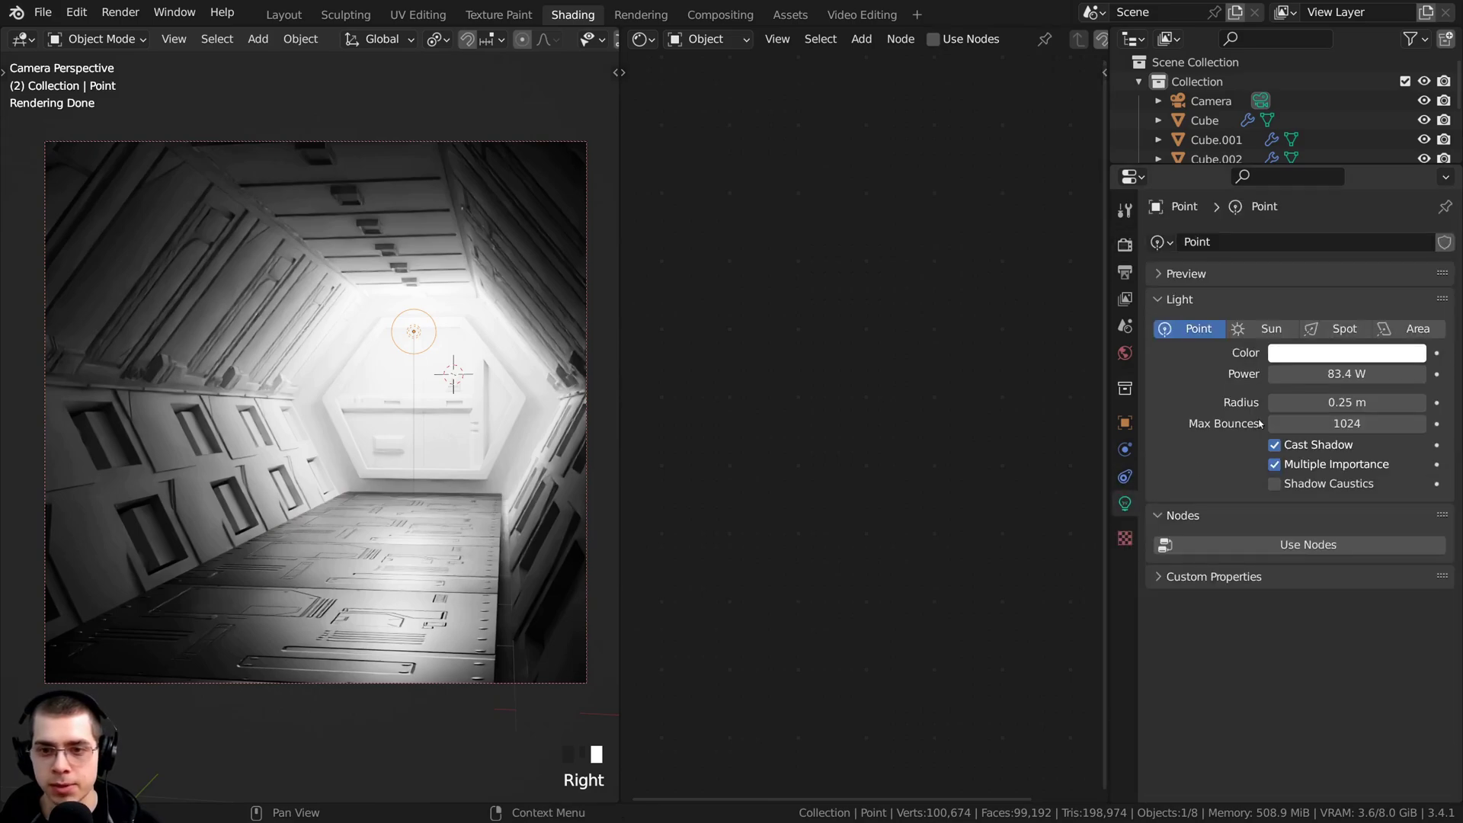
click(1288, 353)
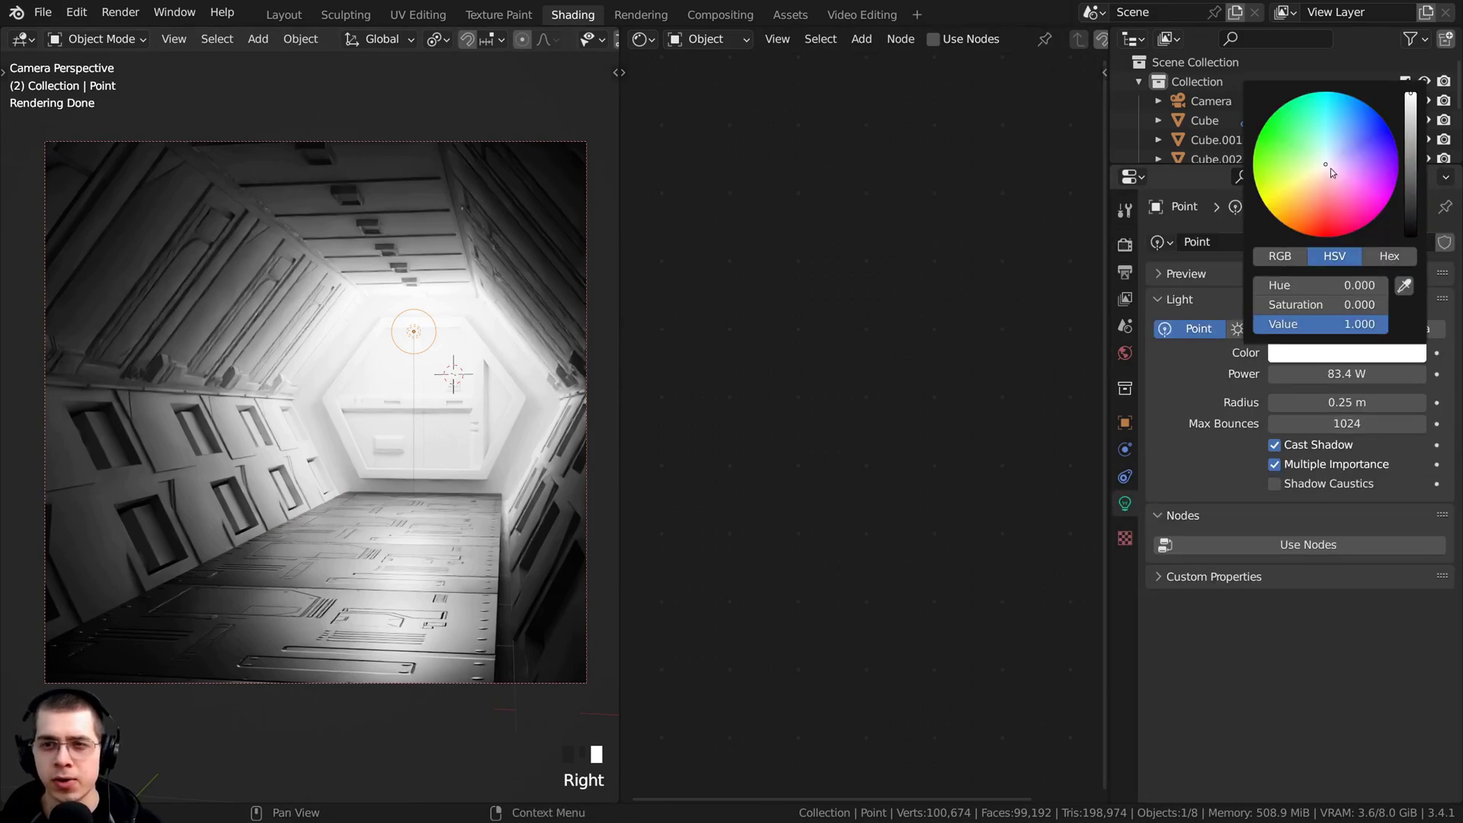
click(1332, 158)
drag(1334, 156, 1336, 147)
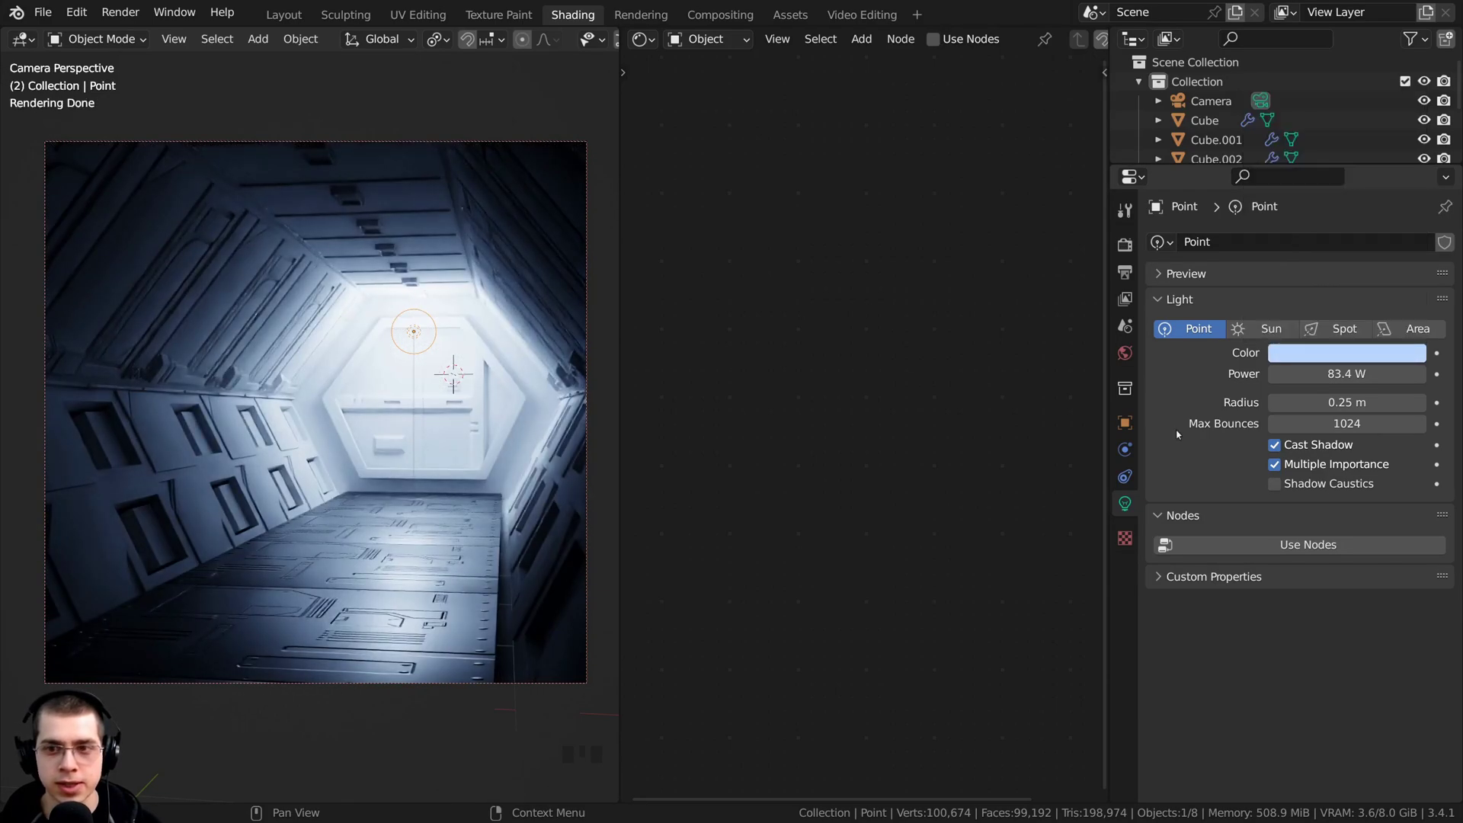
Set the point light's power to 63.7 W and make its blue tint slightly more saturated
drag(1340, 374, 1320, 374)
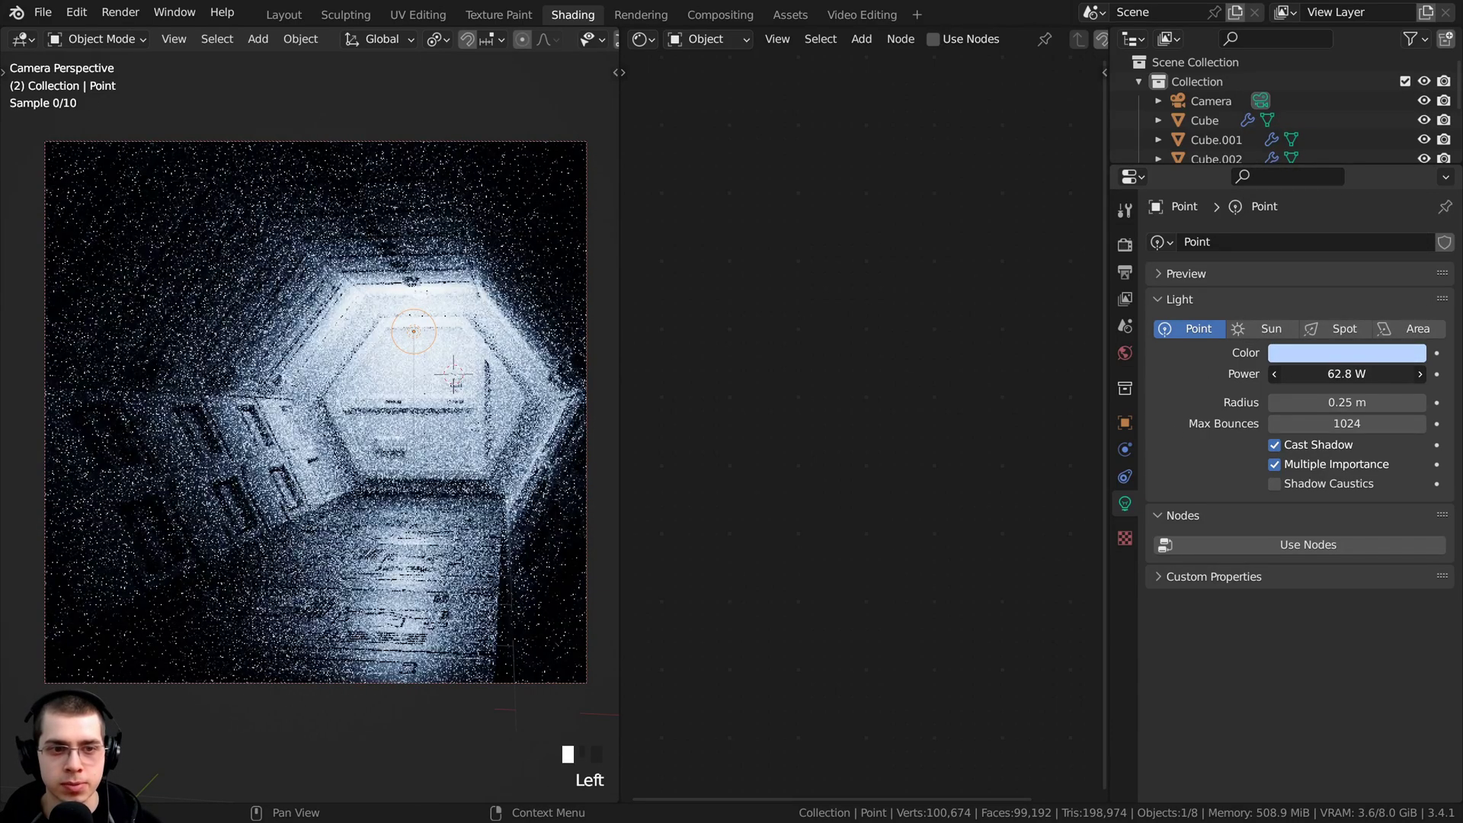
click(1293, 360)
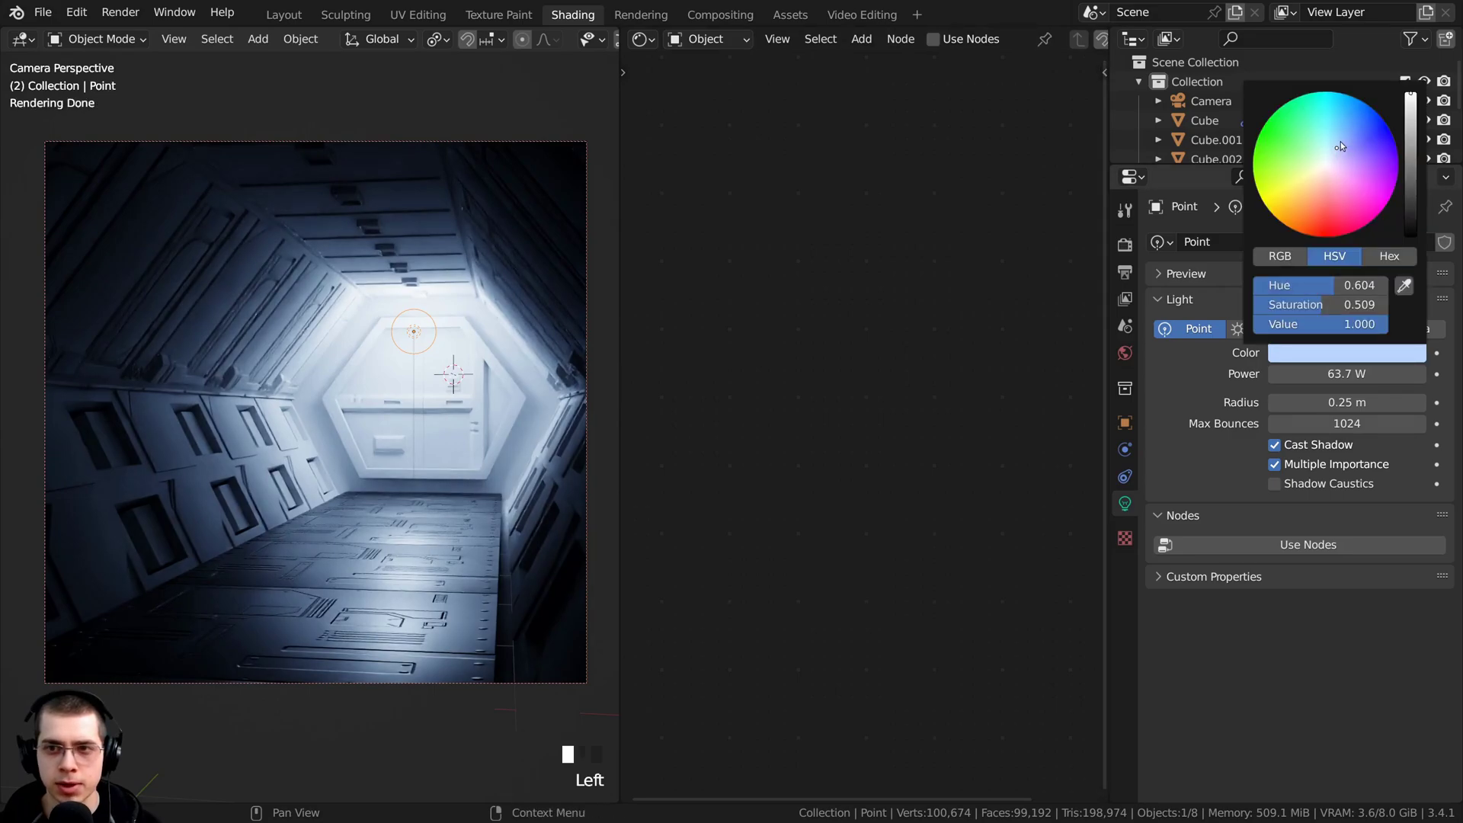
click(1341, 140)
Select the corridor floor to bring up its Floor material and widen the shader editor on both sides
right_click(328, 269)
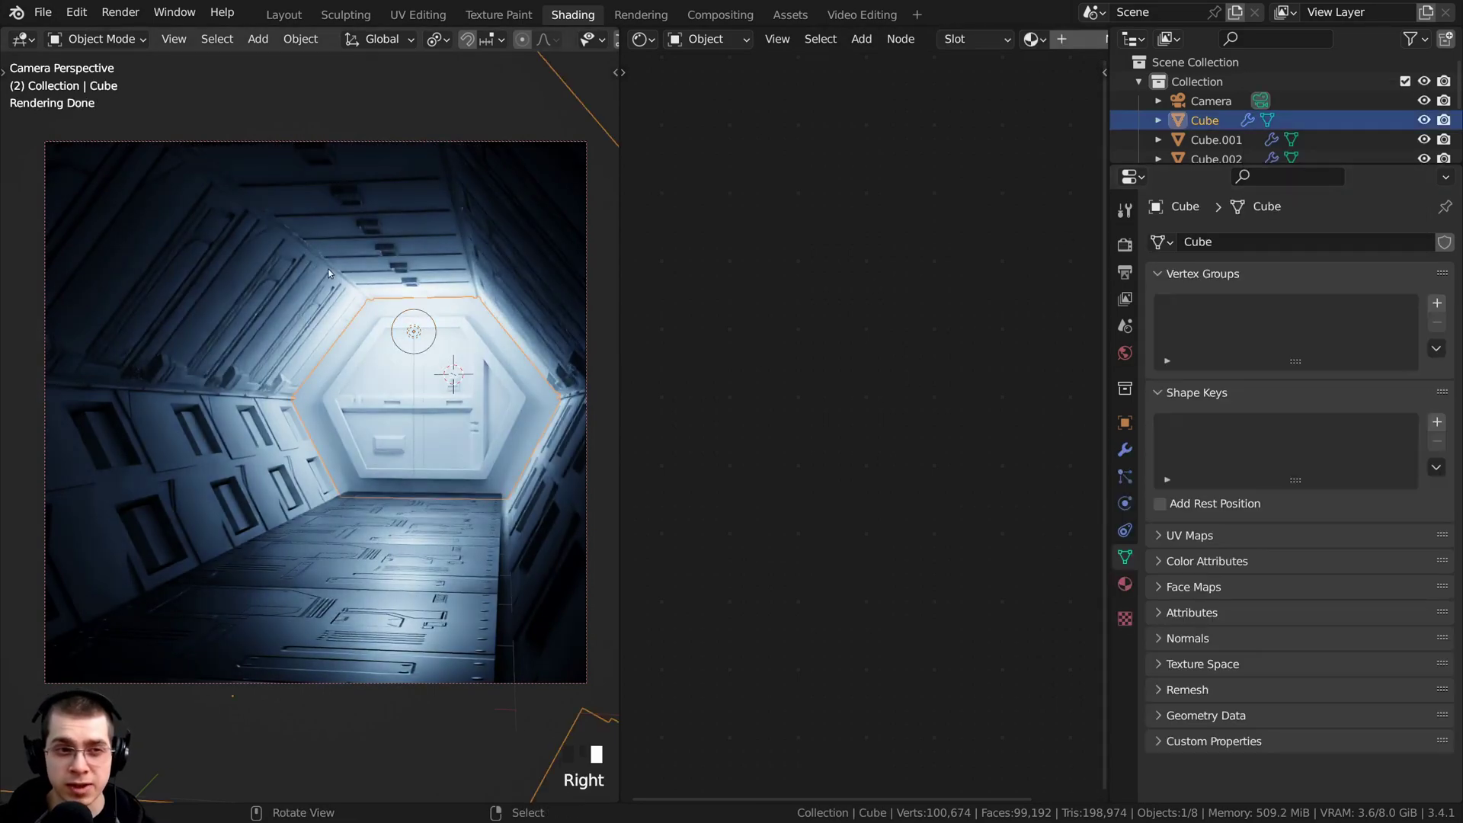
shift+middle_drag(358, 422, 360, 457)
scroll(360, 457, up, 2)
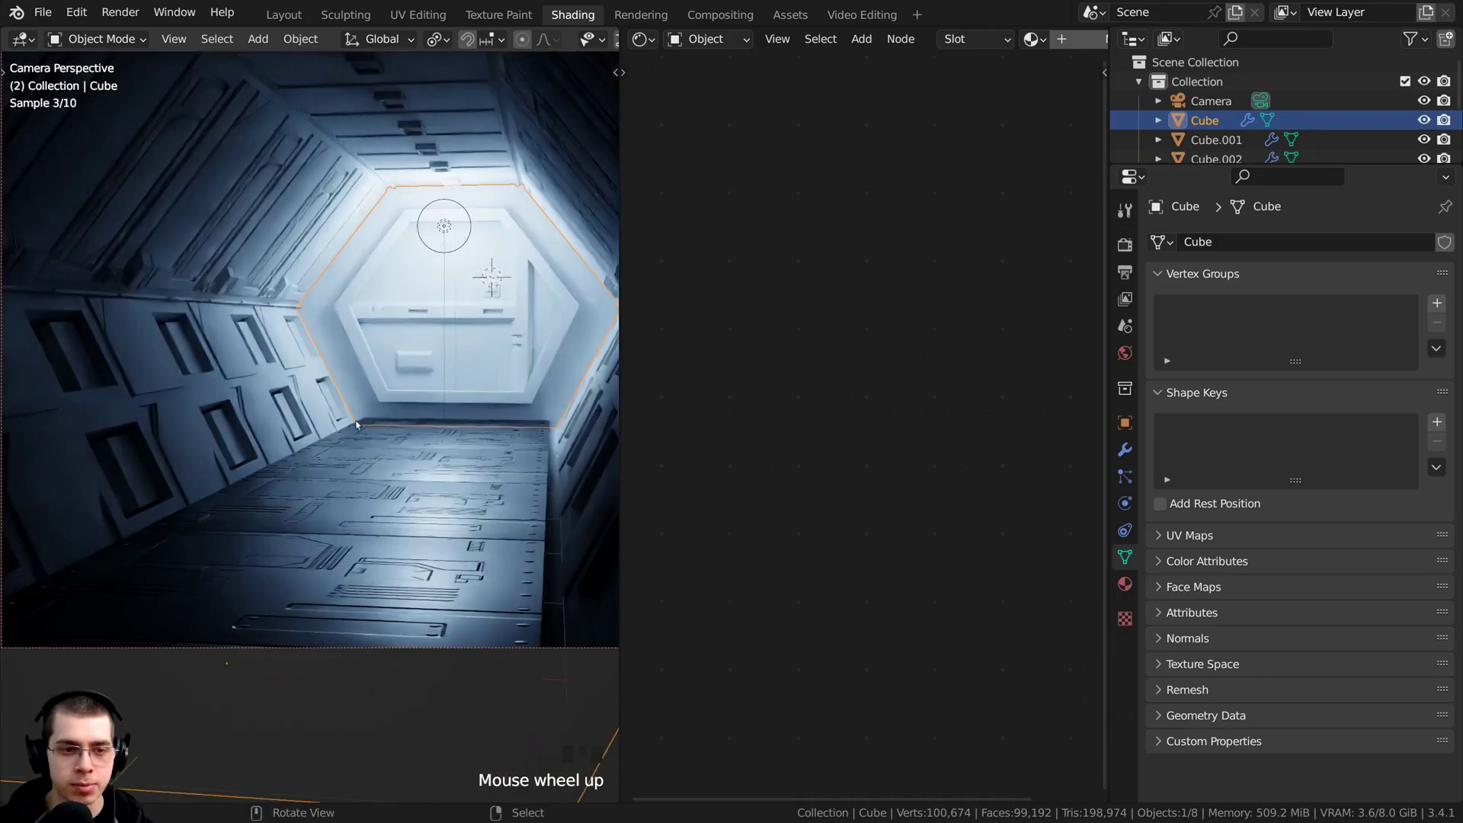
right_click(360, 466)
shift+middle_drag(412, 537, 557, 484)
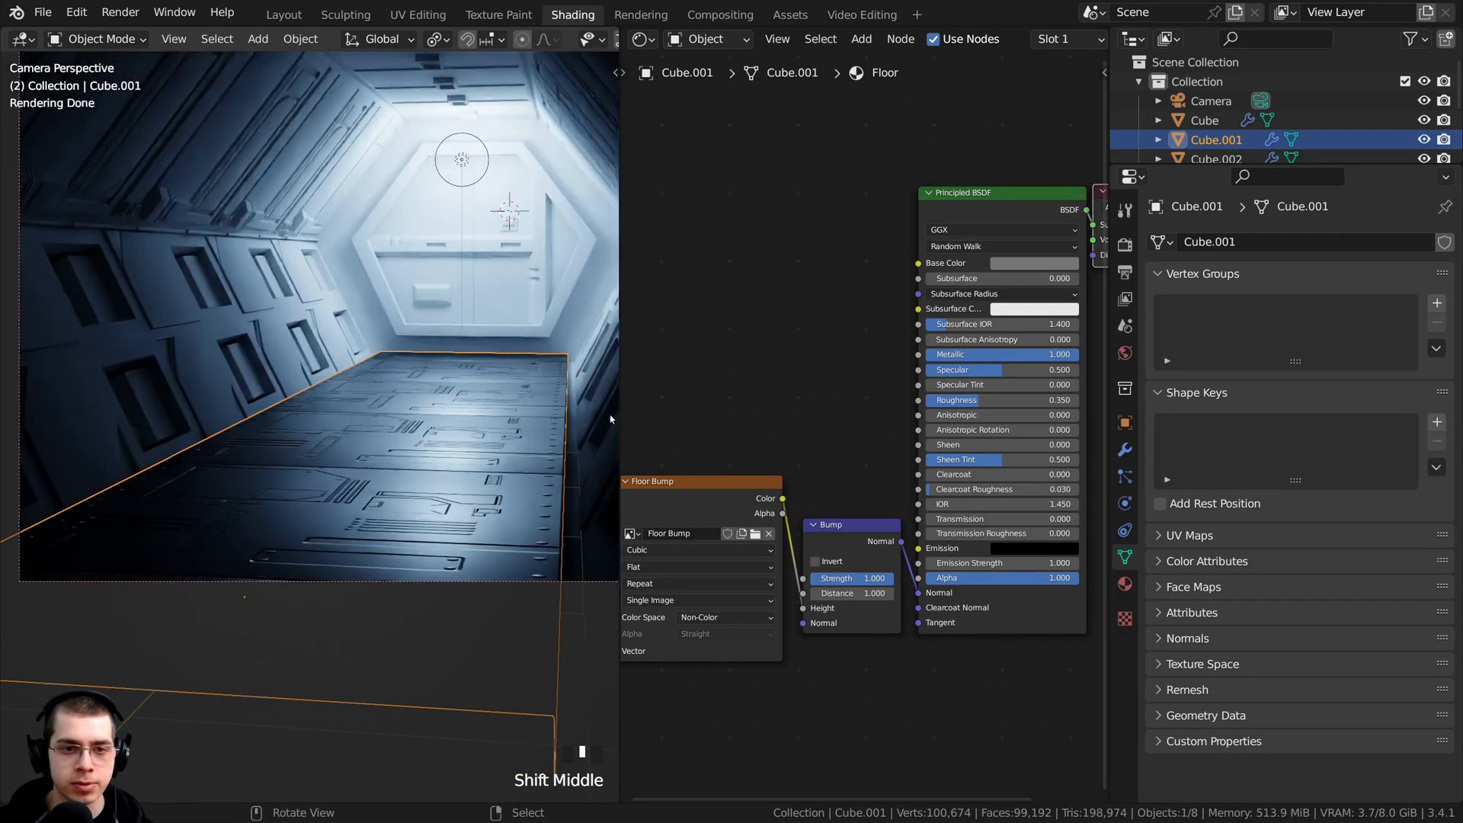
drag(621, 418, 485, 417)
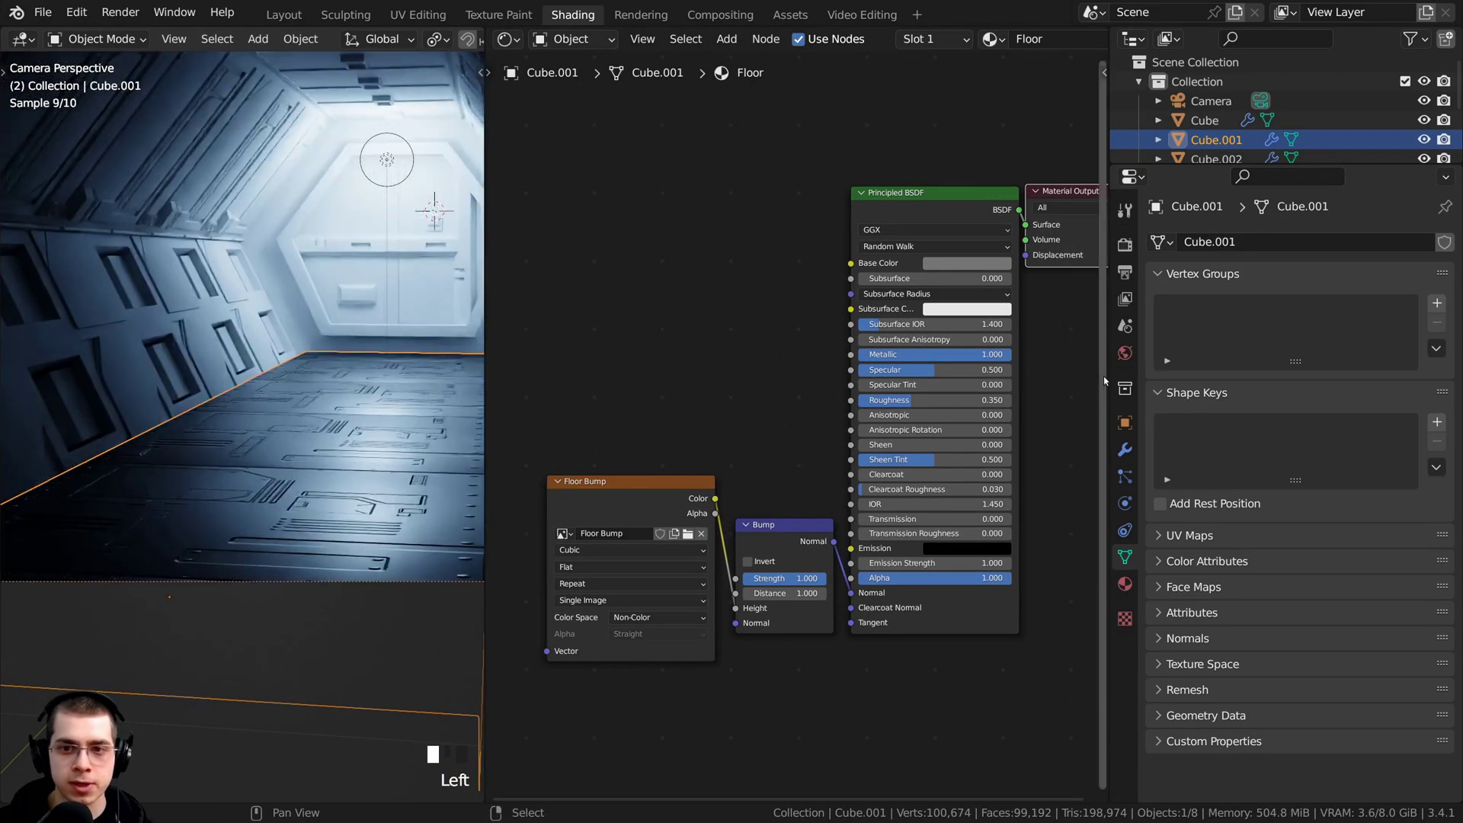
drag(1110, 368, 1300, 368)
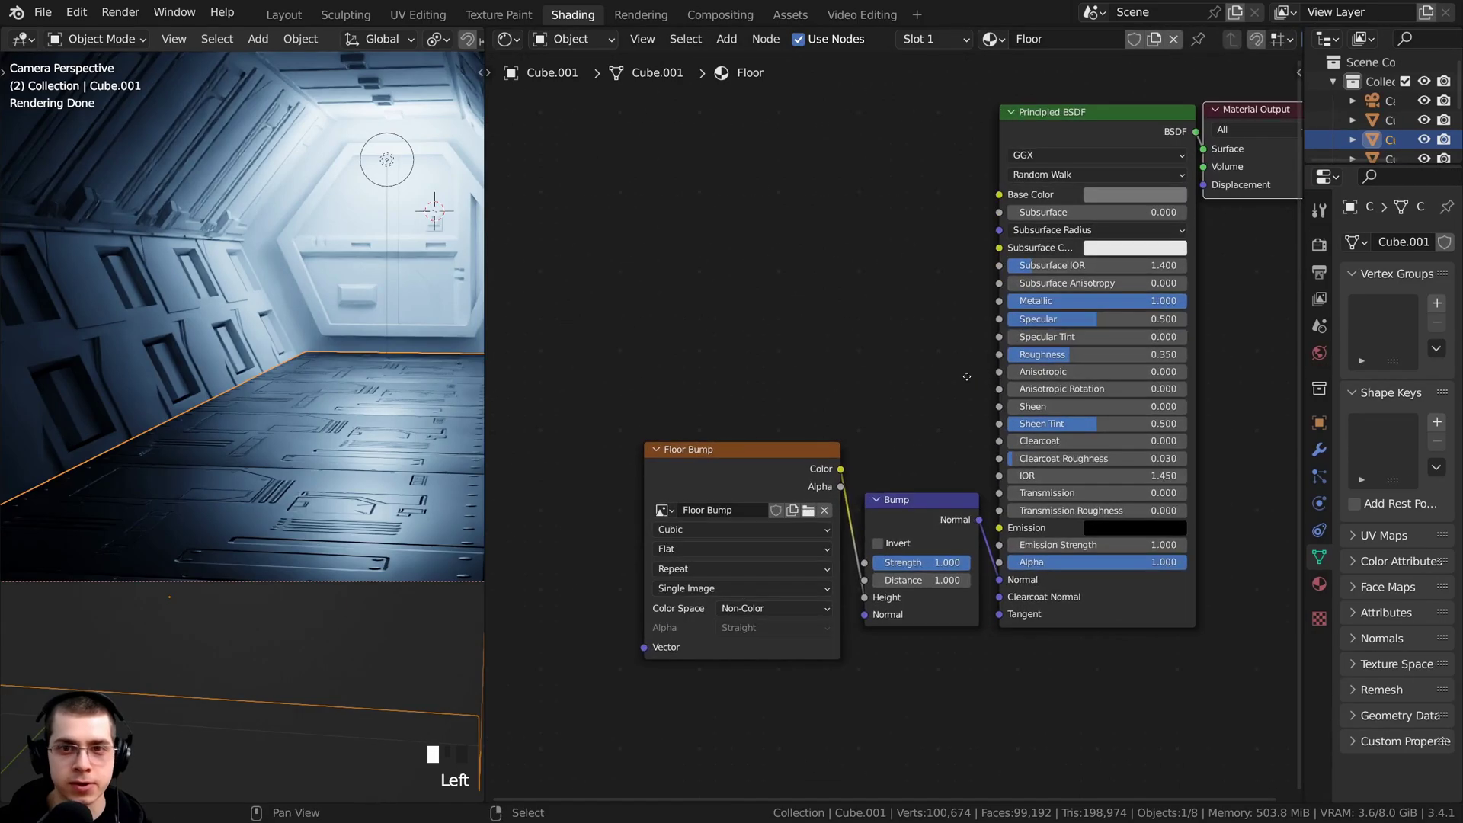
Enable Invert on the floor material's Bump node
scroll(282, 519, up, 2)
scroll(283, 518, up, 1)
middle_drag(822, 559, 819, 513)
scroll(819, 512, up, 3)
drag(862, 493, 860, 478)
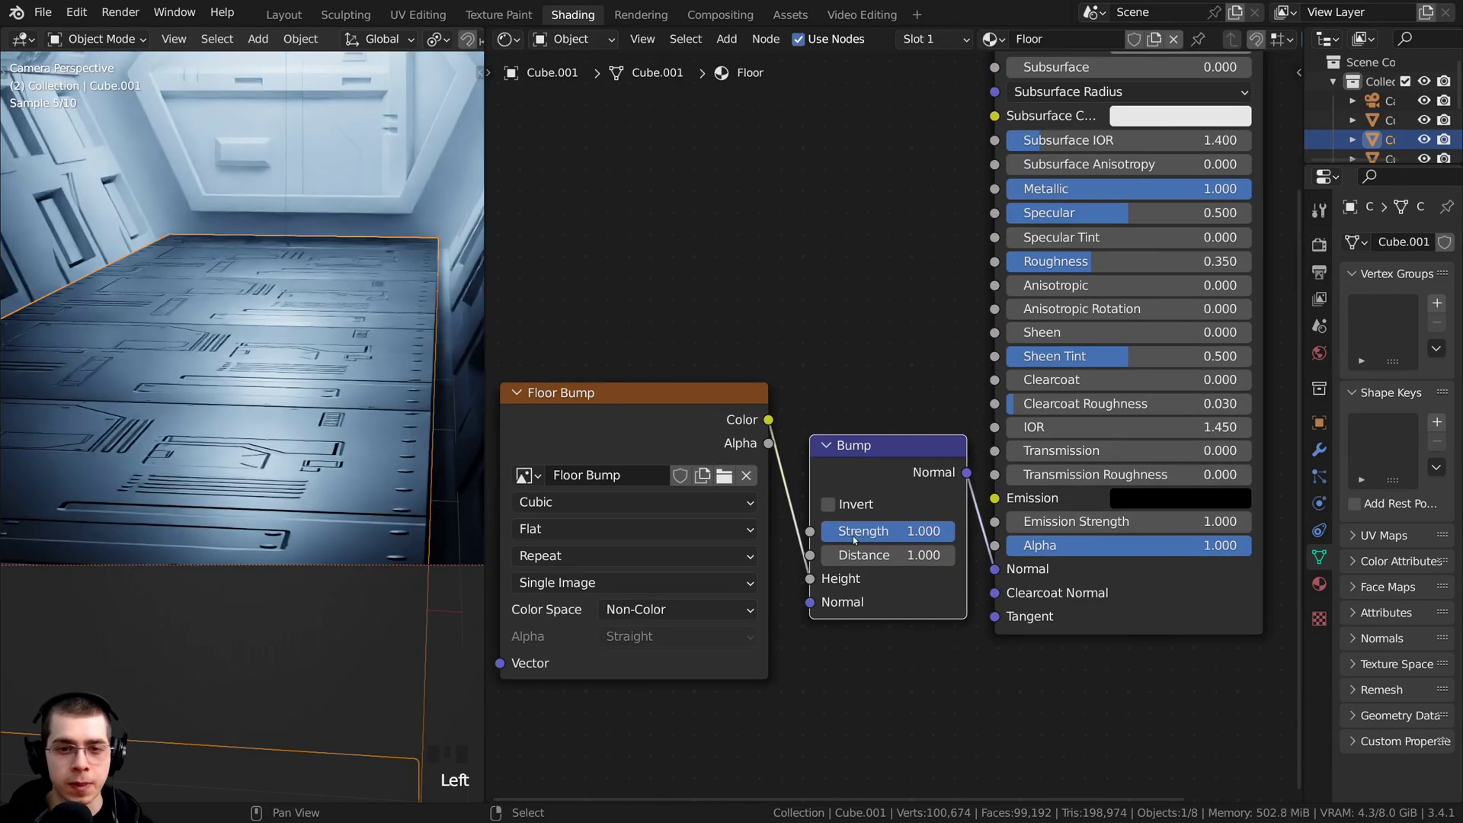
middle_drag(856, 539, 906, 490)
scroll(388, 468, up, 2)
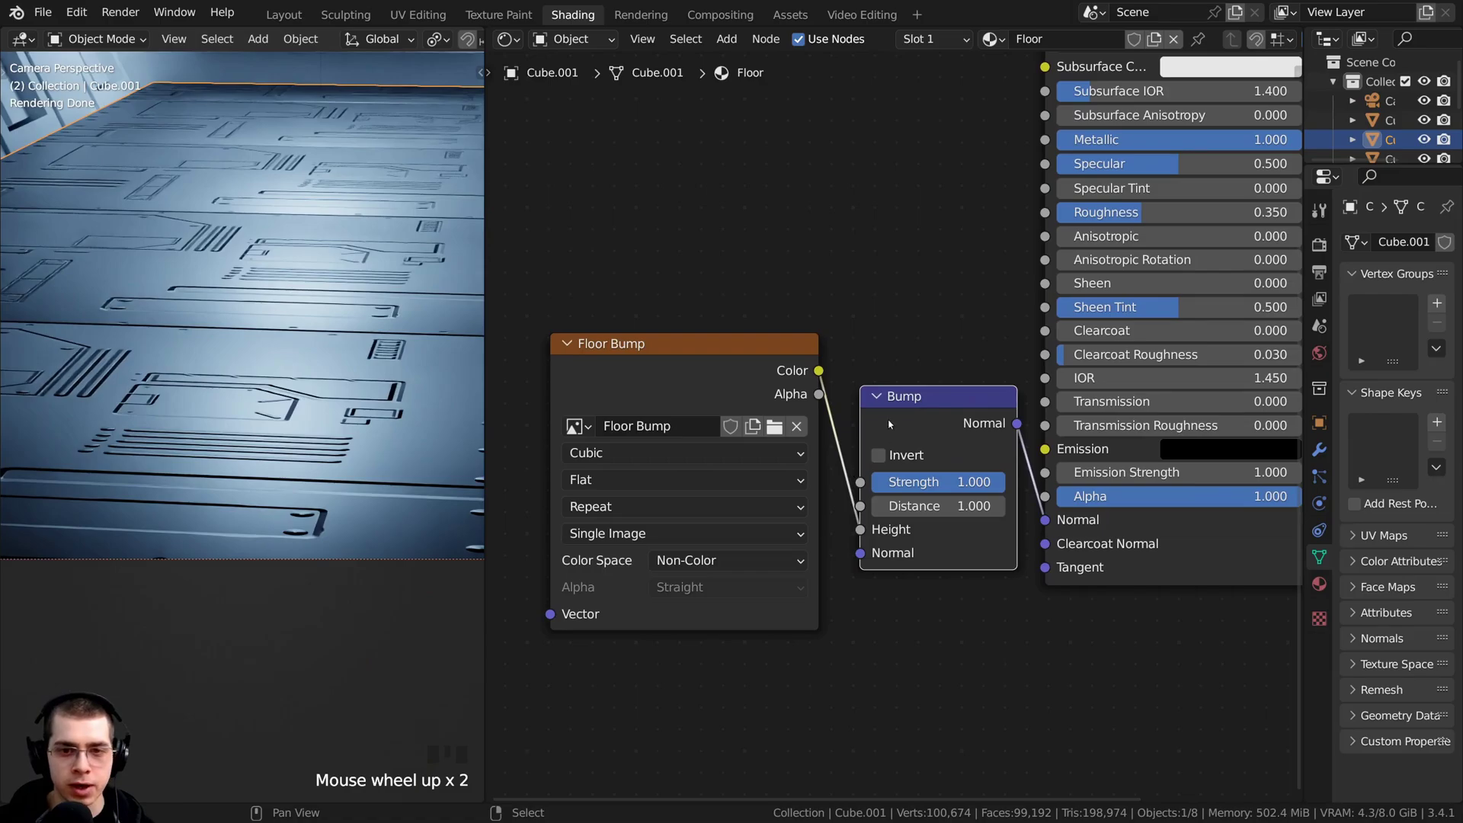
click(879, 456)
click(879, 456)
click(878, 455)
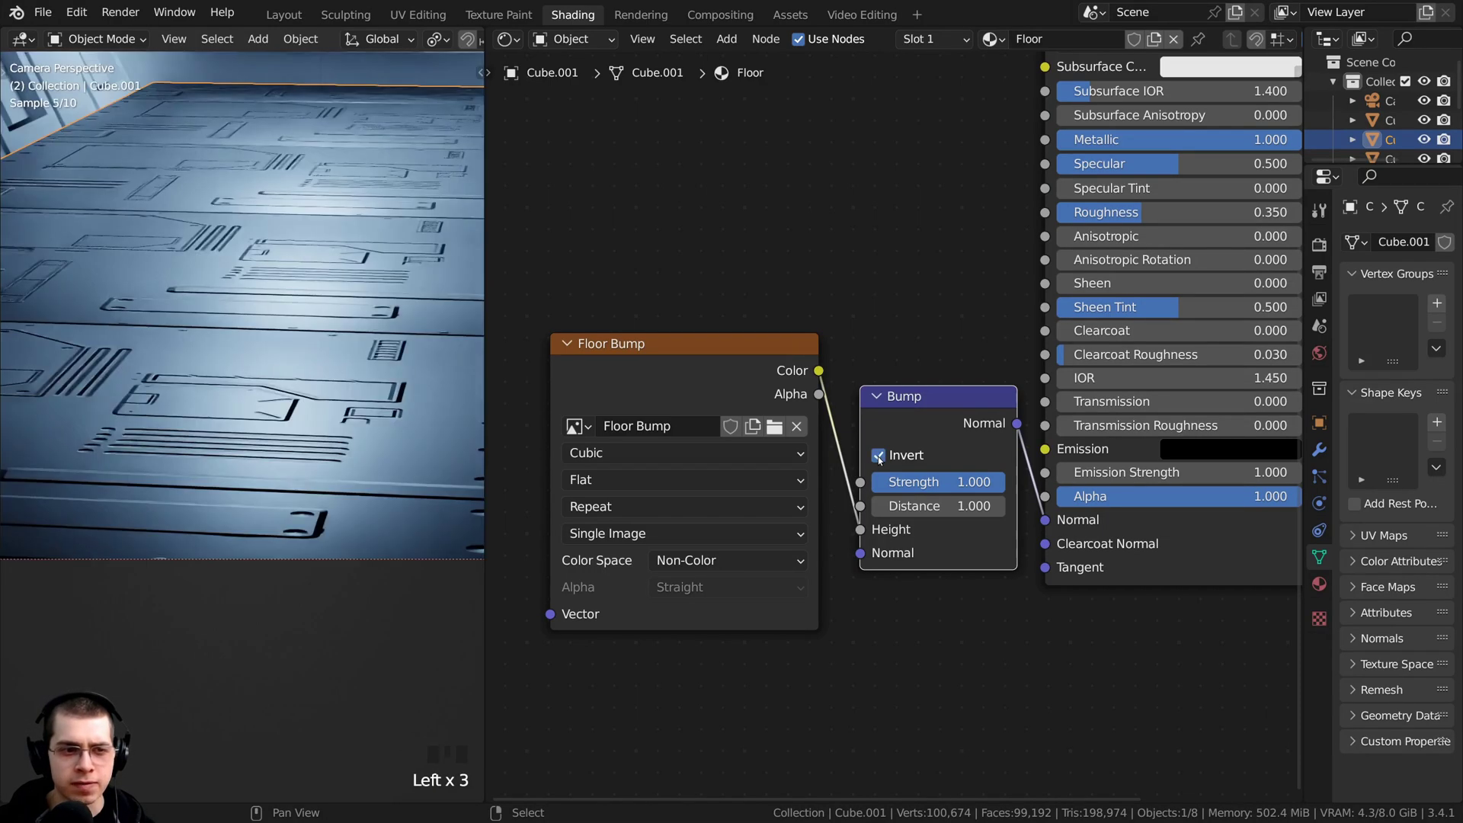
Compare the floor panel relief with the Bump node's Invert option off and on, leaving it enabled
shift+middle_drag(424, 541, 304, 528)
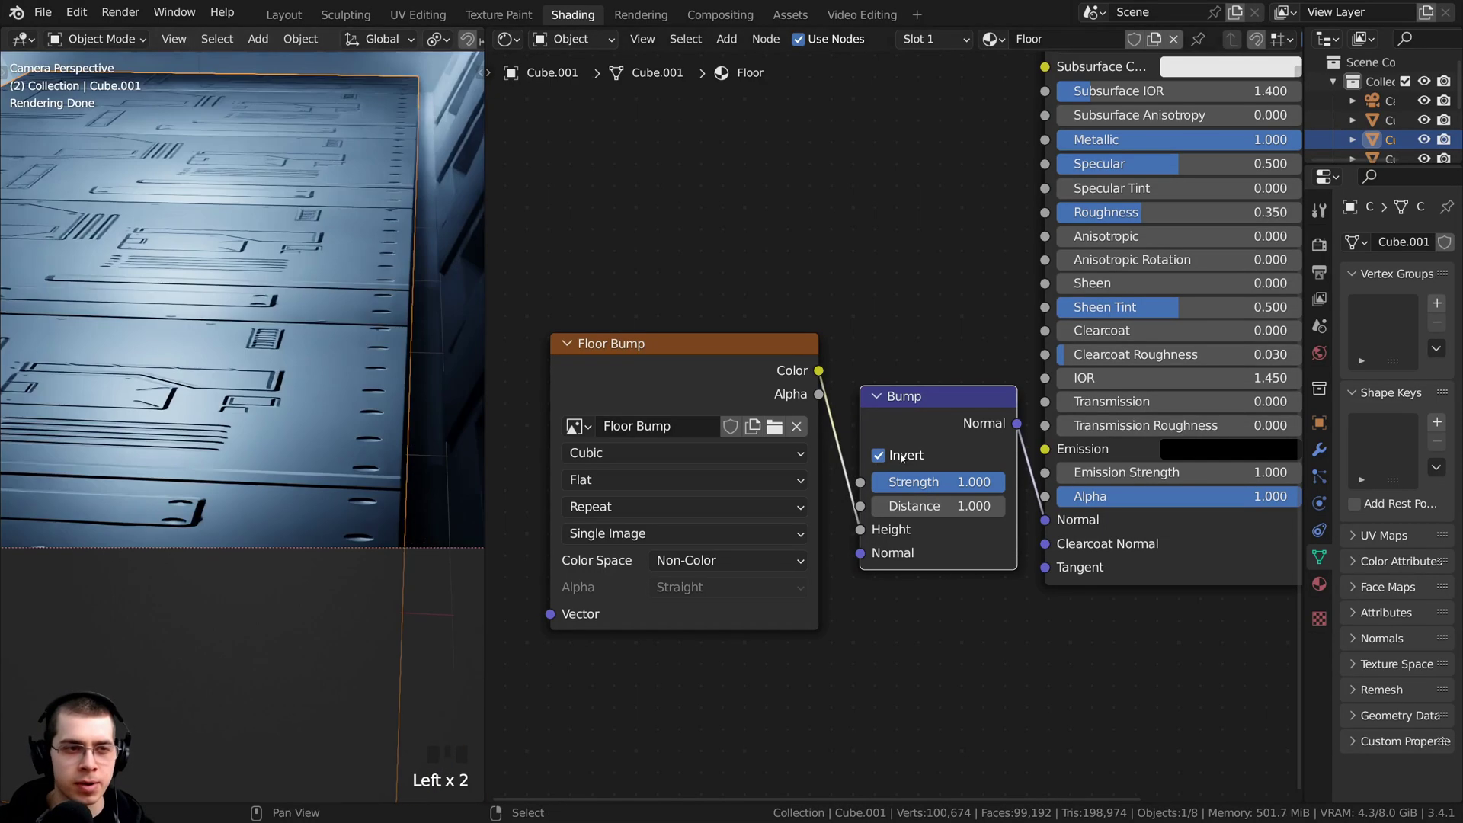
click(898, 456)
click(898, 456)
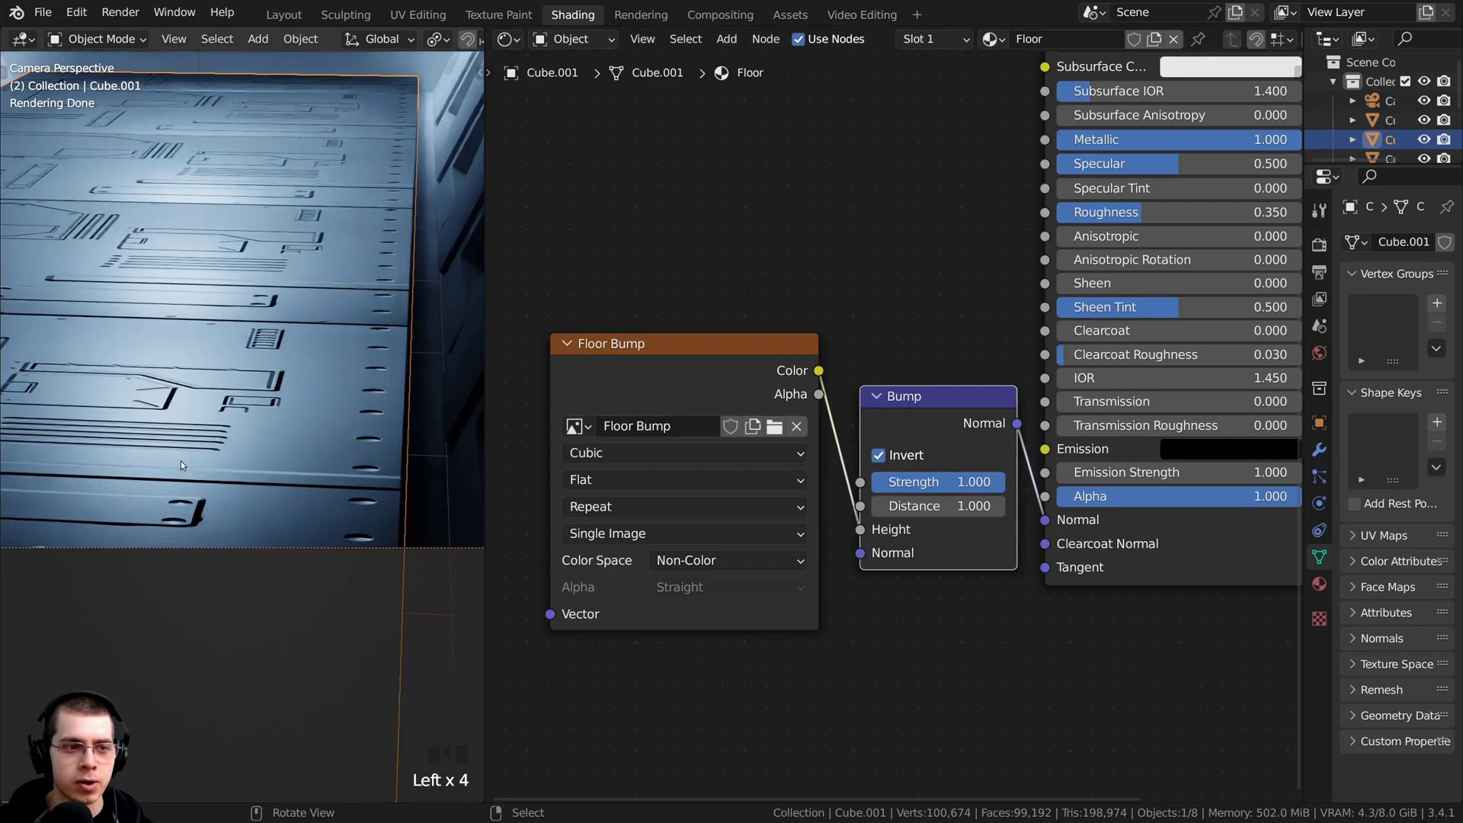
shift+middle_drag(181, 465, 220, 514)
click(318, 495)
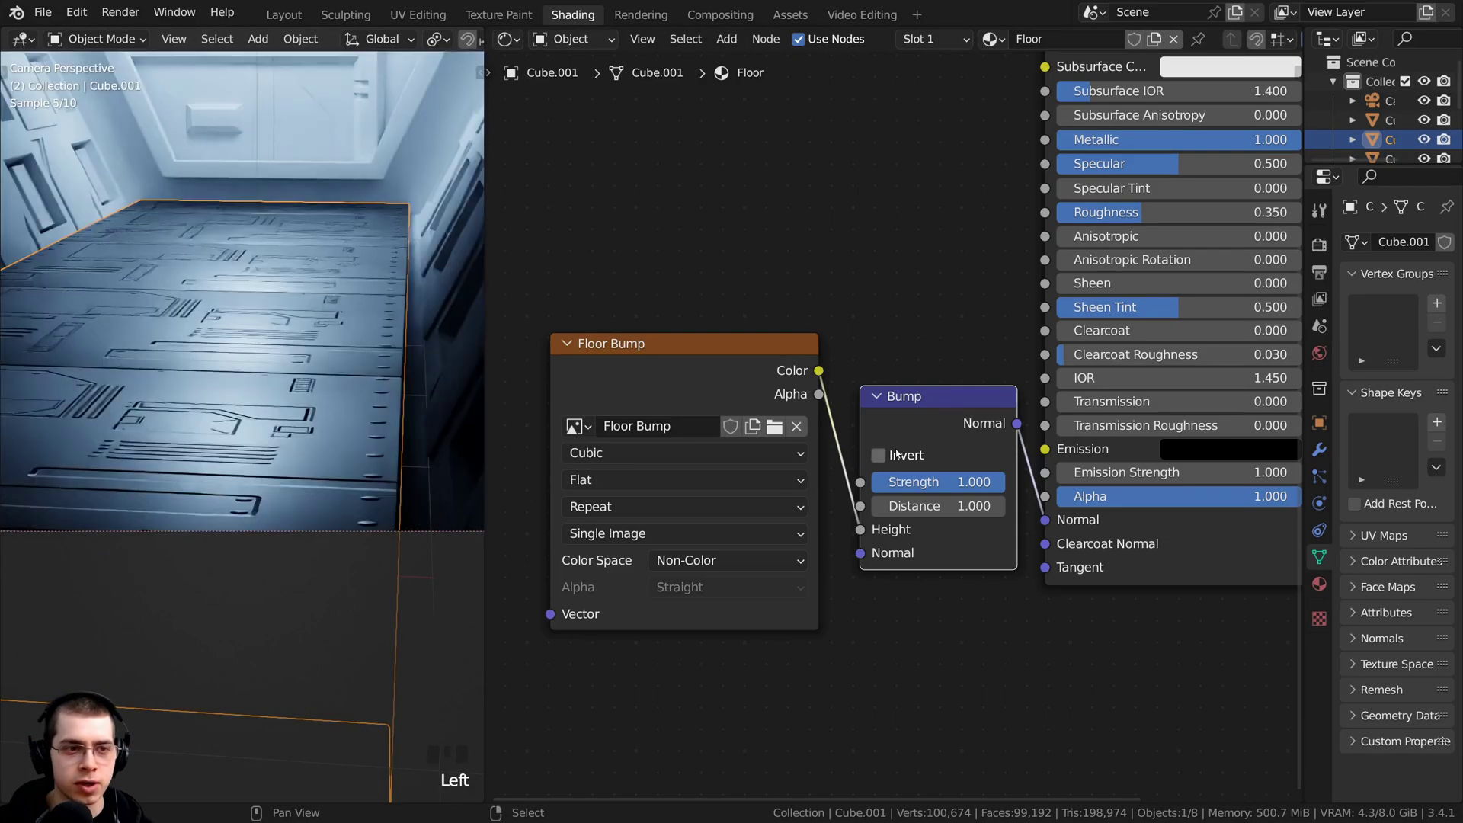
click(317, 495)
click(318, 495)
shift+middle_drag(318, 496, 336, 504)
scroll(335, 505, up, 2)
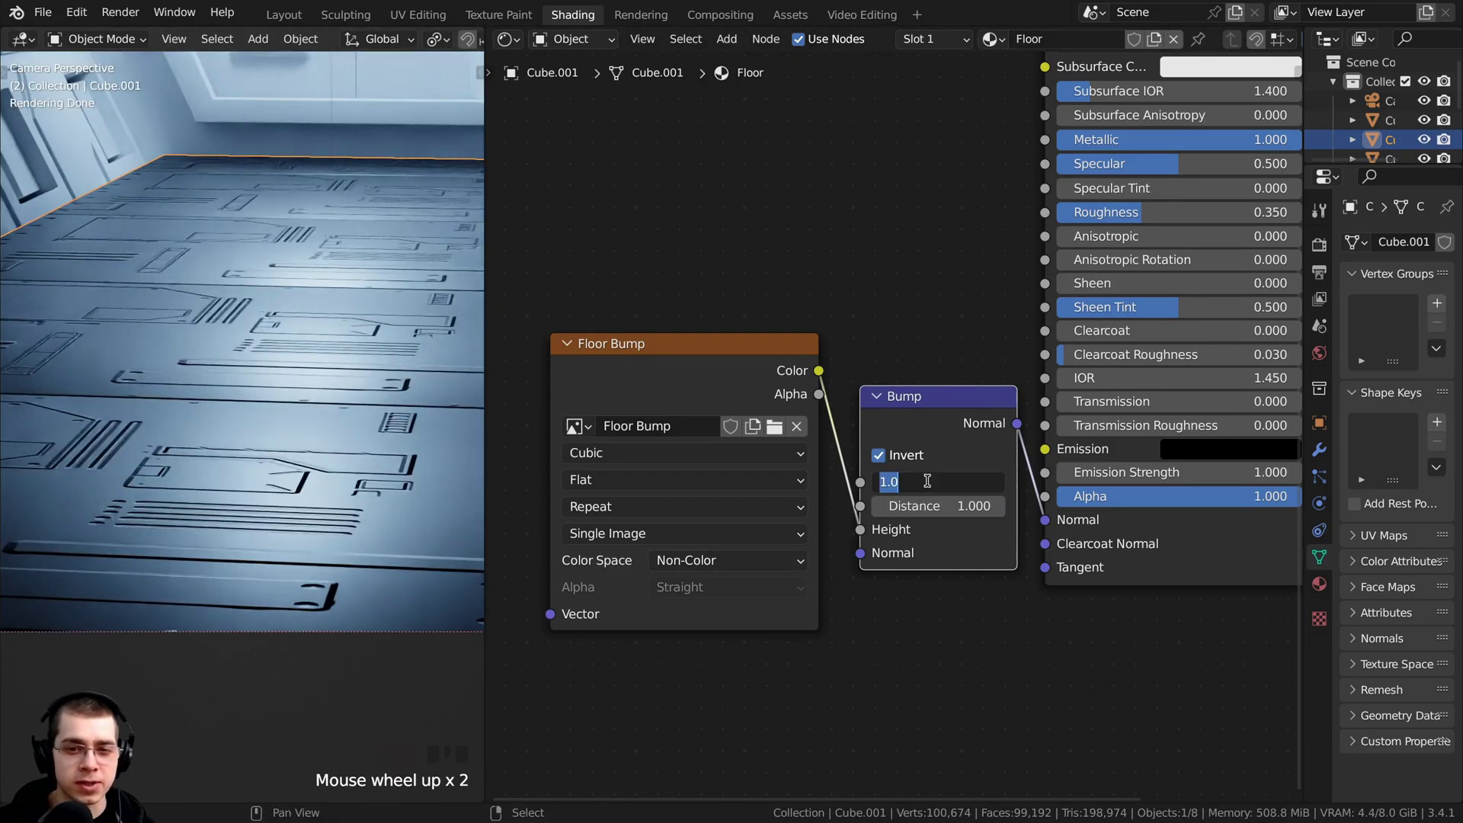
Set the Bump node's strength to 0.5 and check the panel lines on the floor up close
click(928, 484)
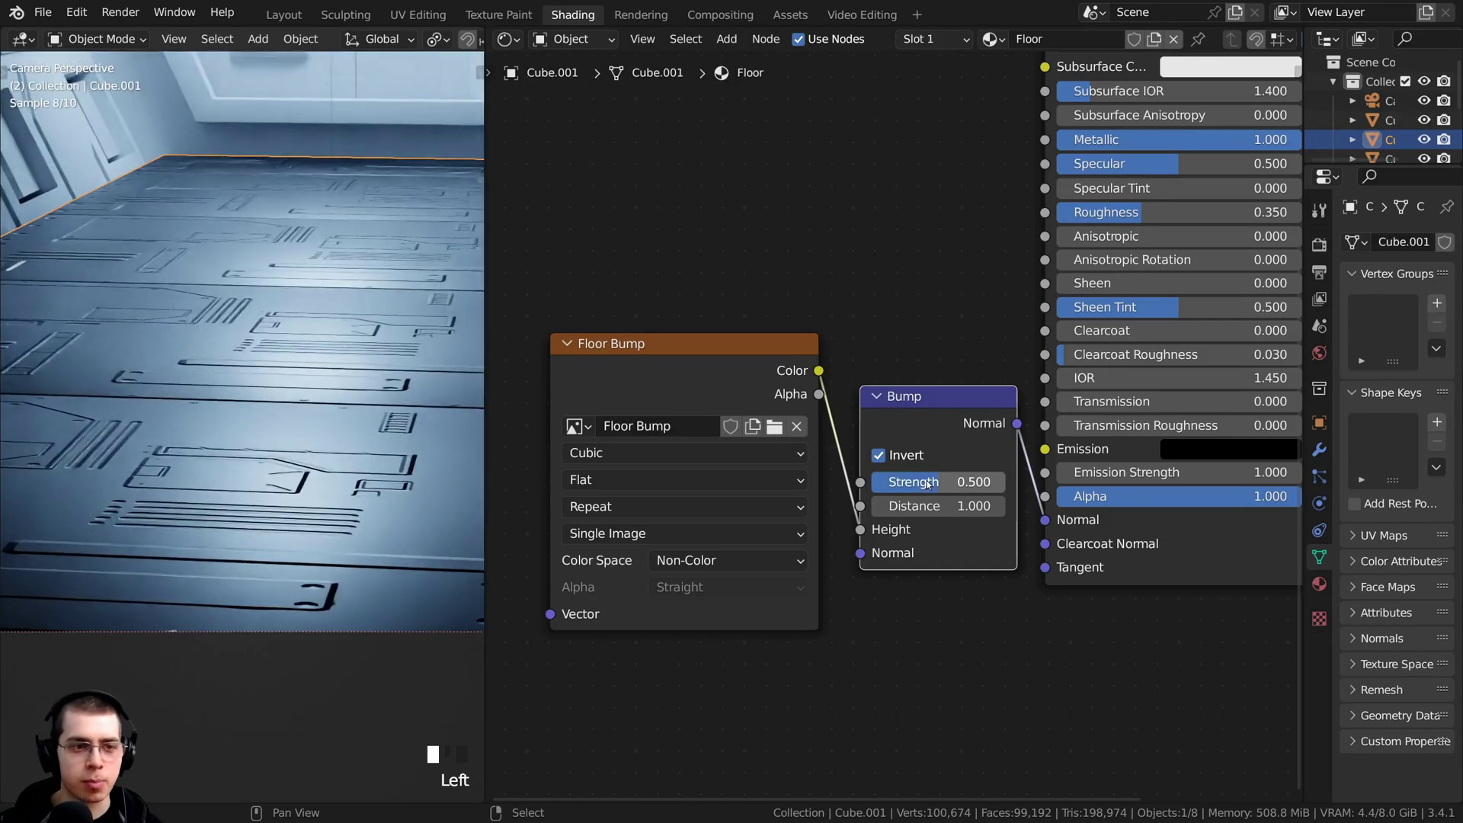
shift+middle_drag(381, 505, 345, 414)
scroll(346, 414, up, 3)
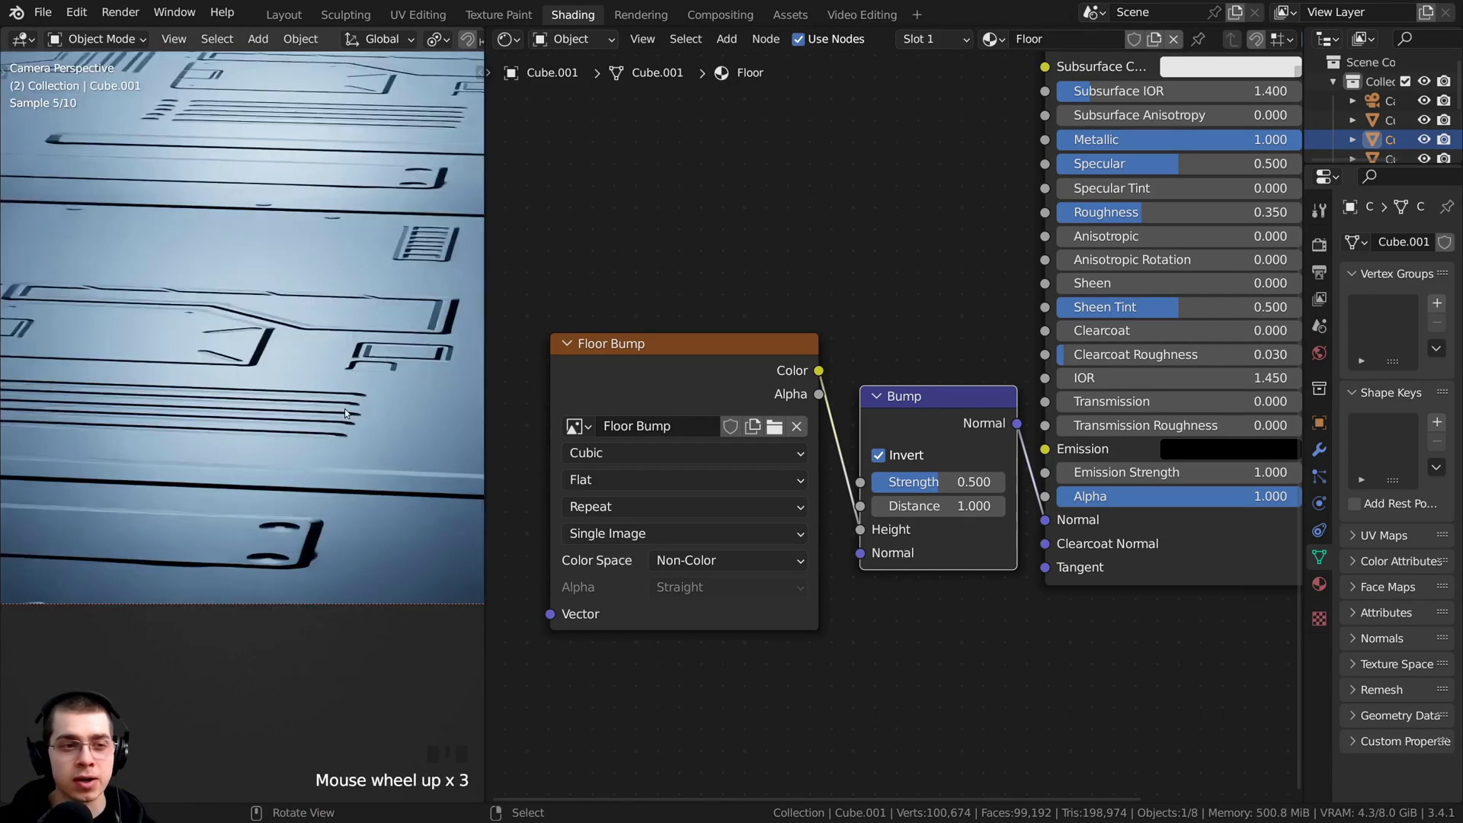
scroll(345, 414, down, 8)
Lower the floor material's roughness to 0.303 on the Principled BSDF
scroll(345, 414, up, 1)
middle_drag(1137, 212, 1038, 341)
scroll(1038, 341, up, 1)
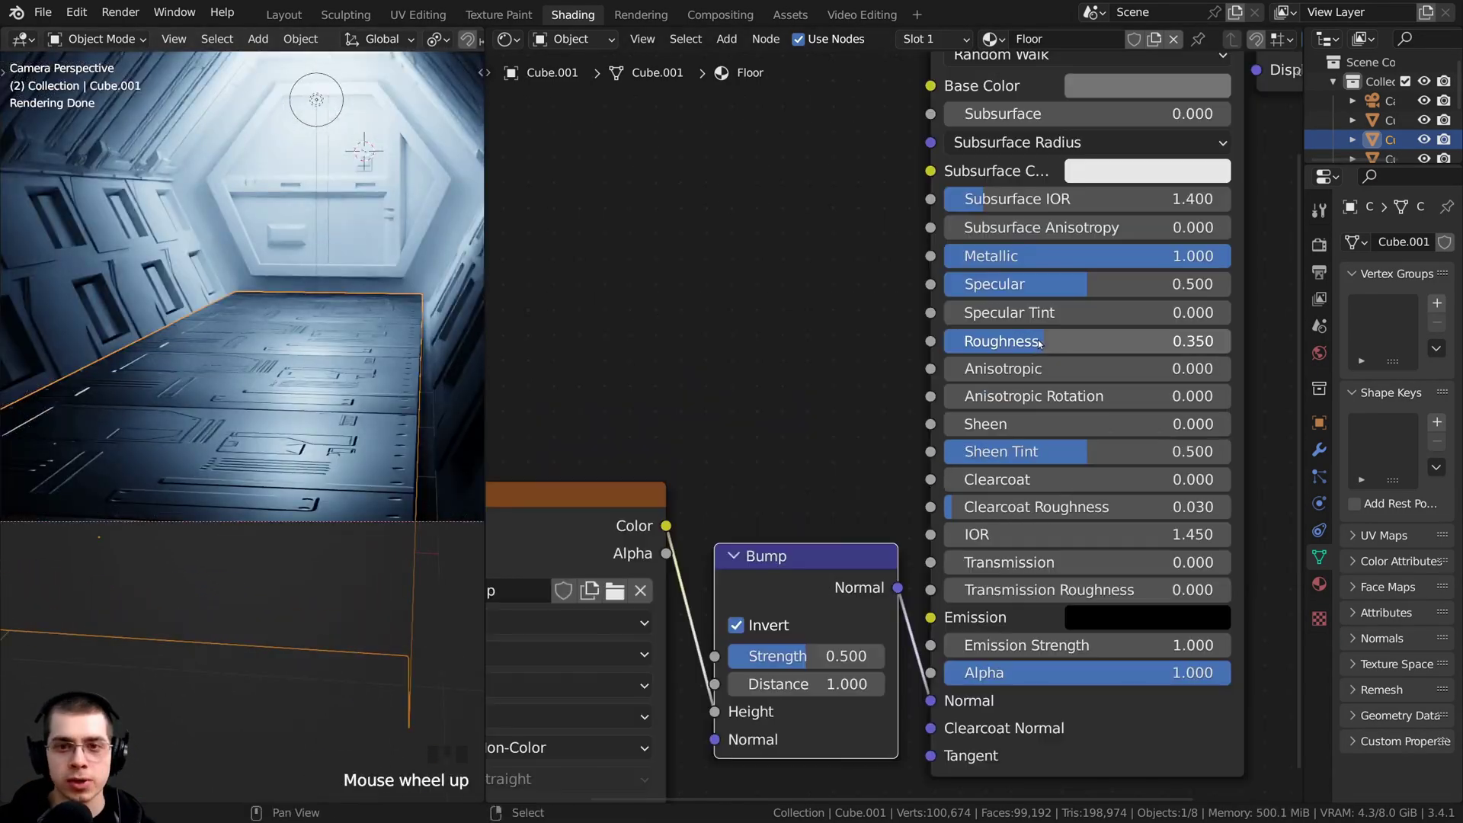
drag(1038, 341, 1024, 341)
shift+middle_drag(316, 365, 366, 378)
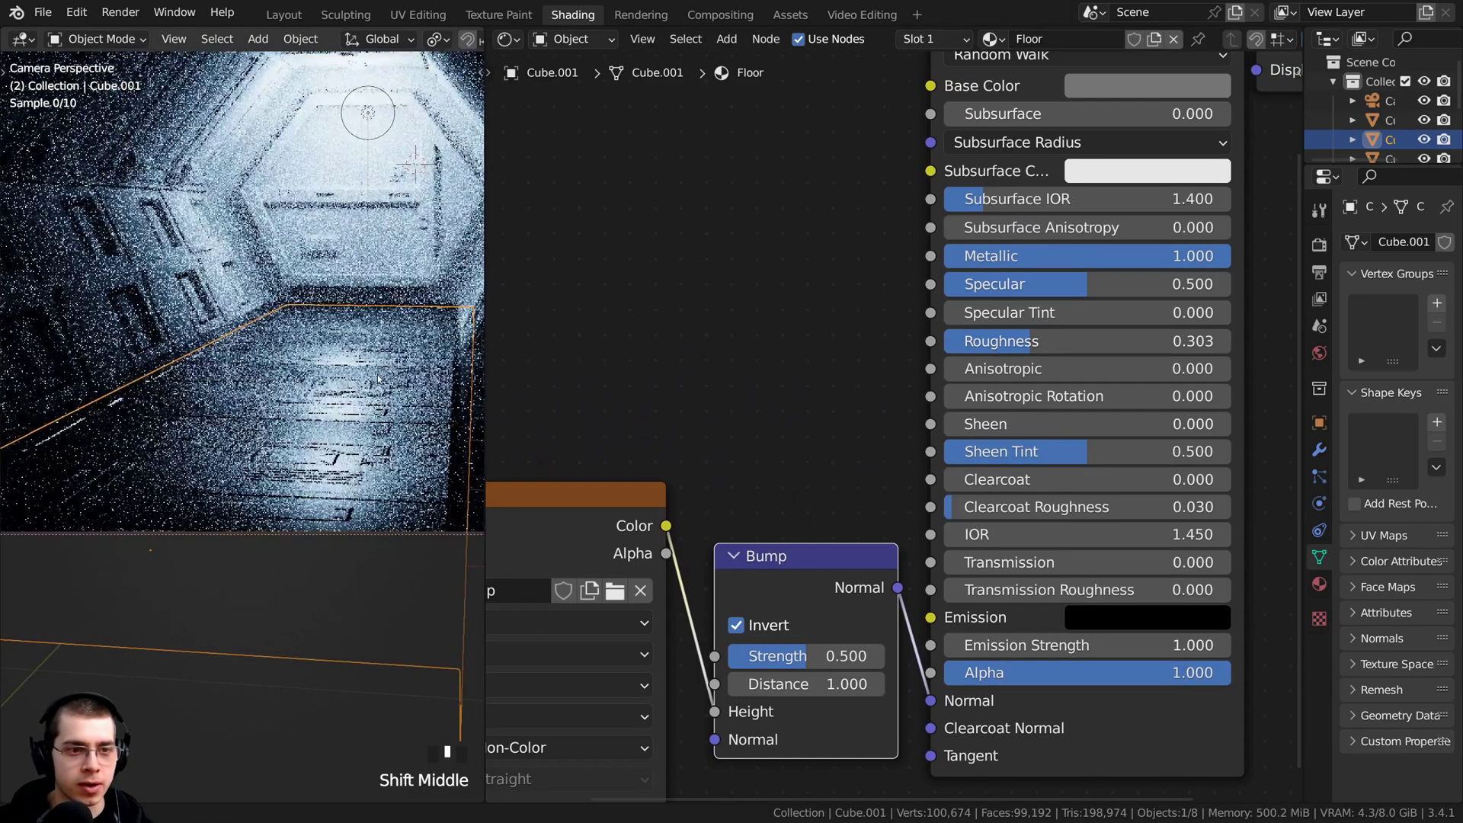
scroll(759, 400, down, 1)
scroll(760, 400, down, 2)
Widen the 3D viewport and examine the floor's bump details up close
click(1075, 242)
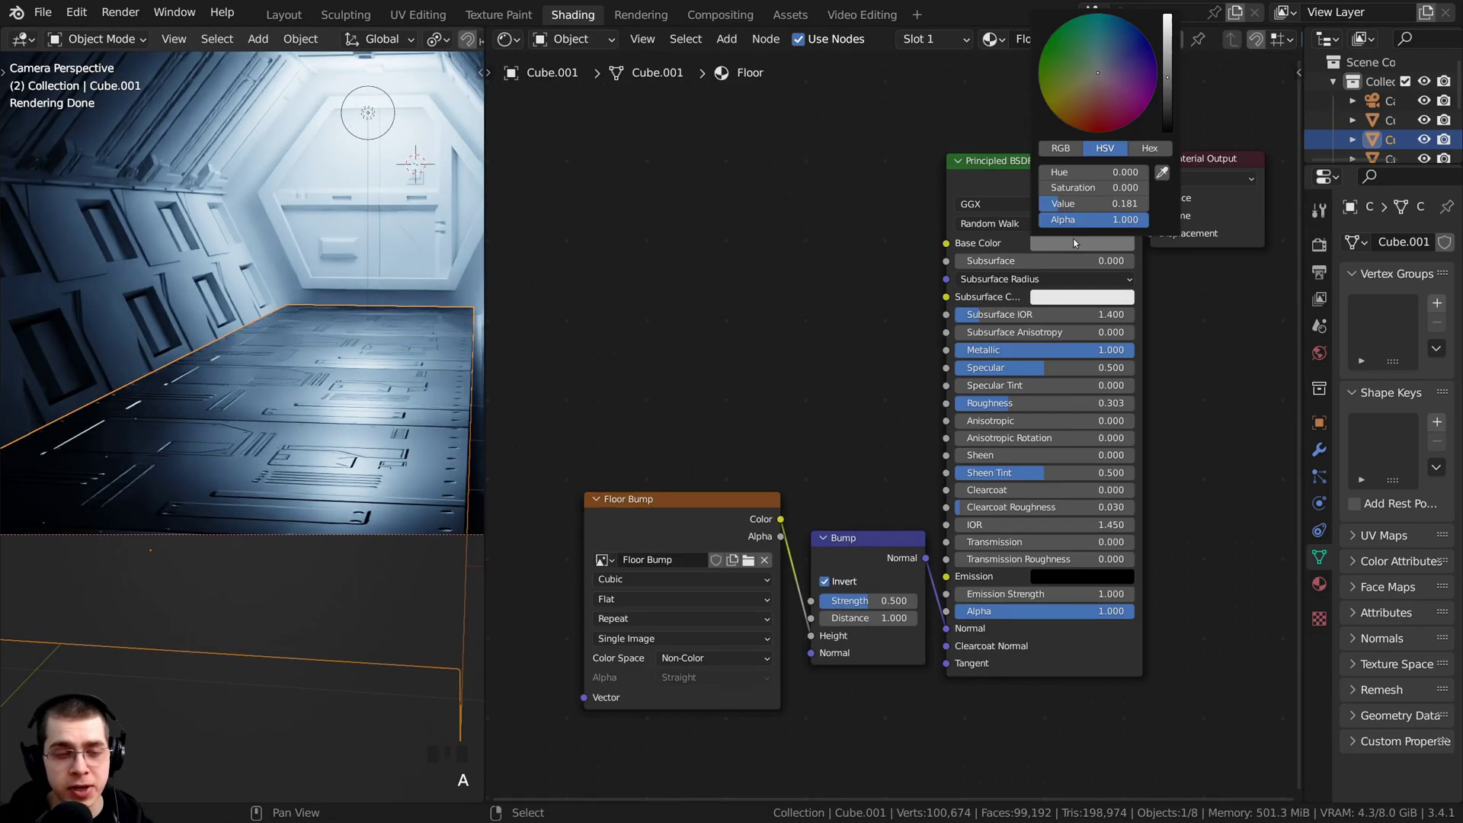
shift+middle_drag(343, 427, 341, 340)
drag(486, 381, 699, 397)
scroll(432, 415, up, 4)
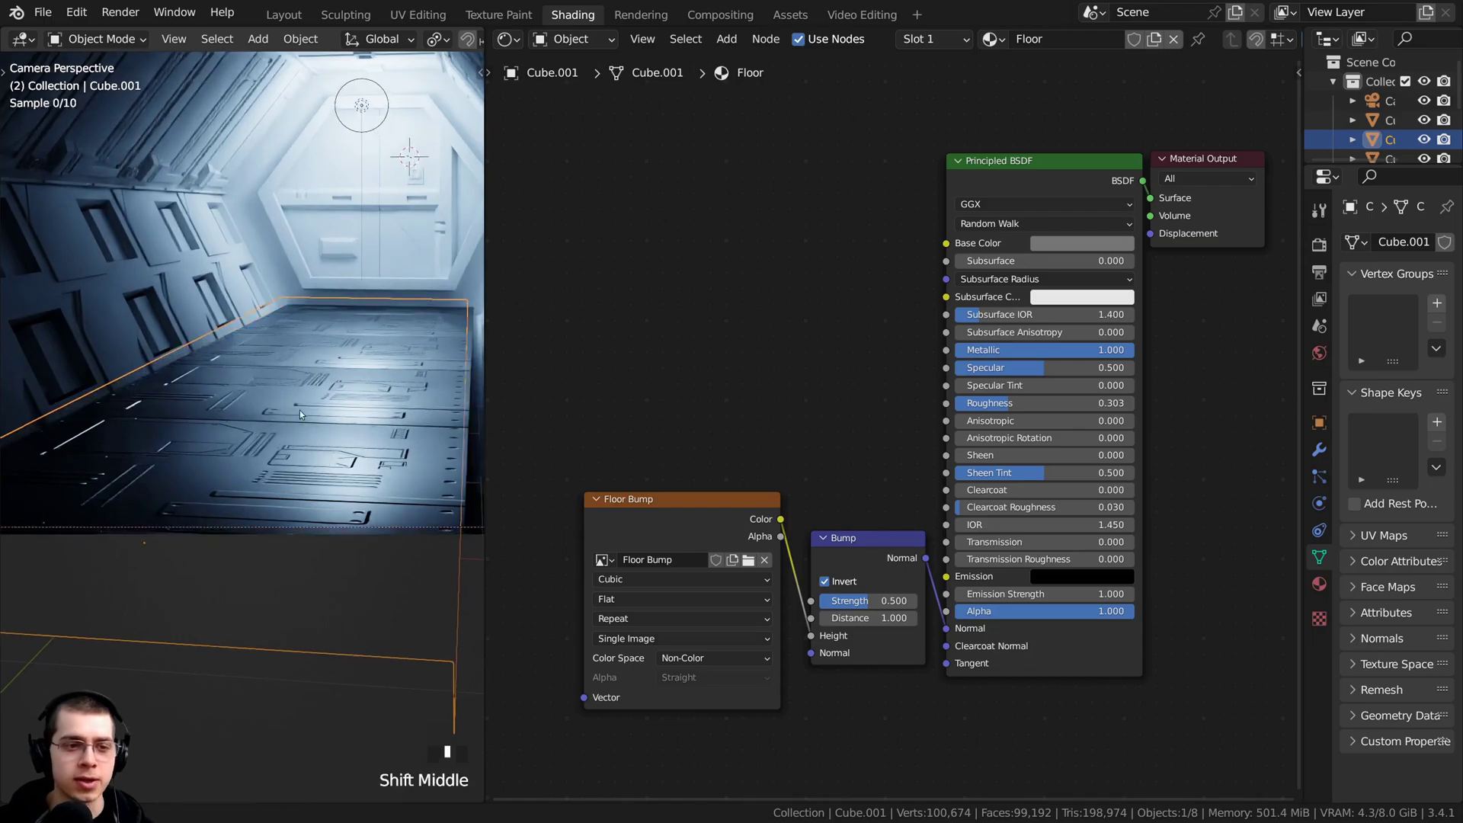
shift+middle_drag(431, 415, 396, 418)
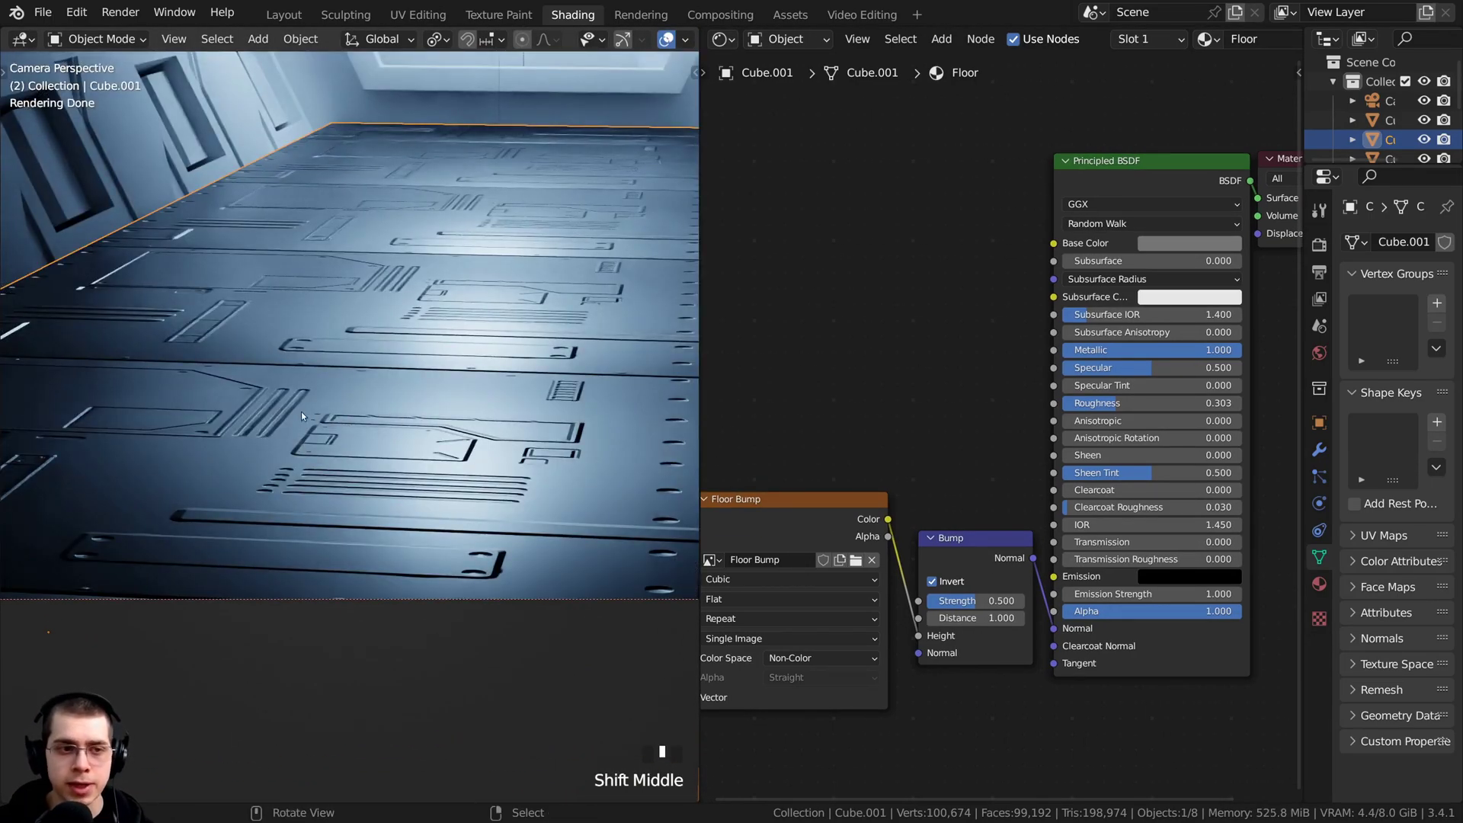
shift+middle_drag(361, 442, 339, 408)
scroll(335, 404, up, 5)
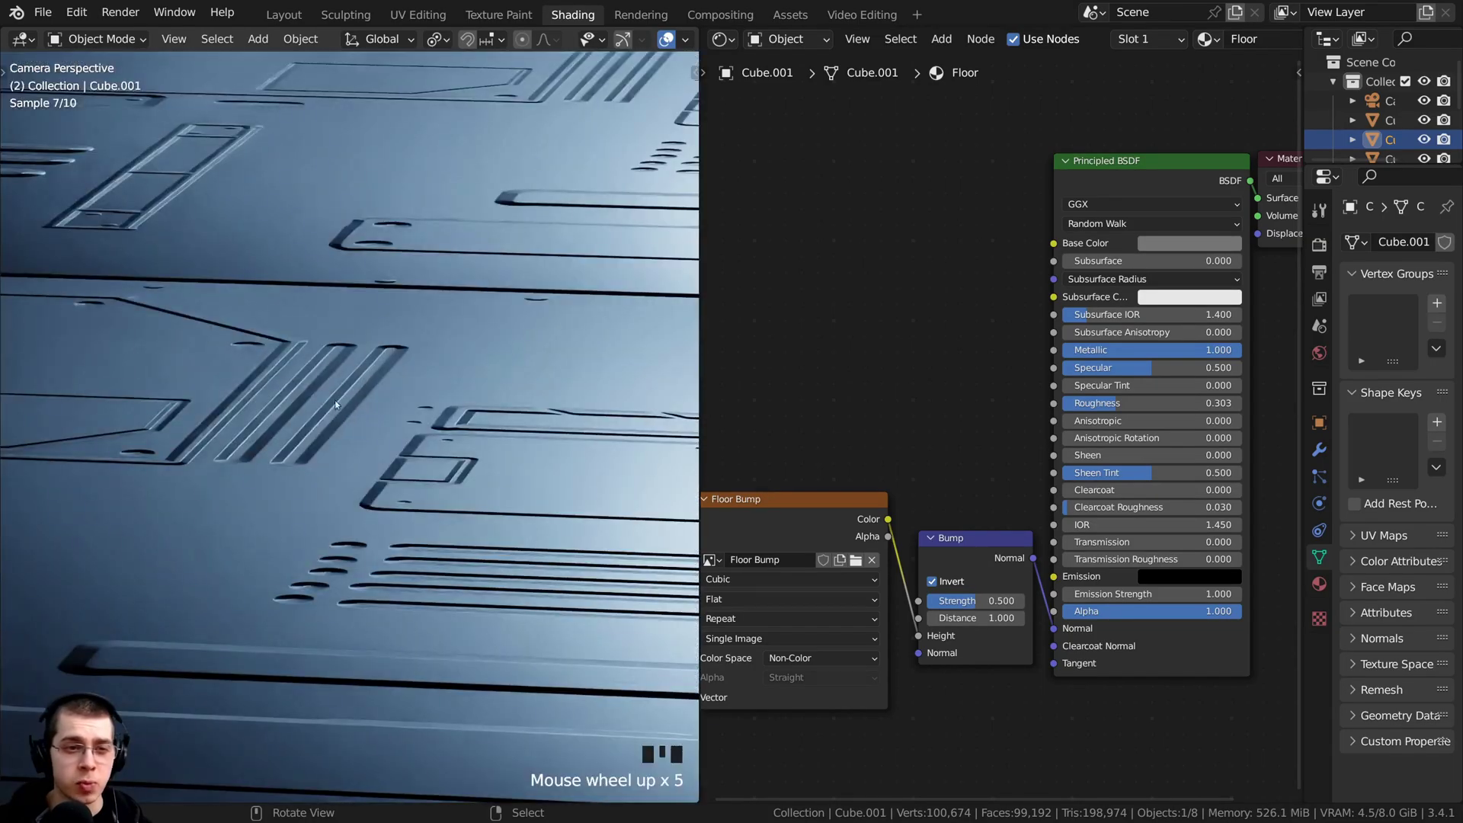
scroll(367, 394, down, 4)
scroll(863, 461, down, 1)
Move the Floor Bump image node away from the Bump node and connect its Color output to the Principled BSDF's Base Color
middle_drag(863, 461, 969, 429)
drag(829, 485, 805, 467)
middle_drag(805, 467, 753, 488)
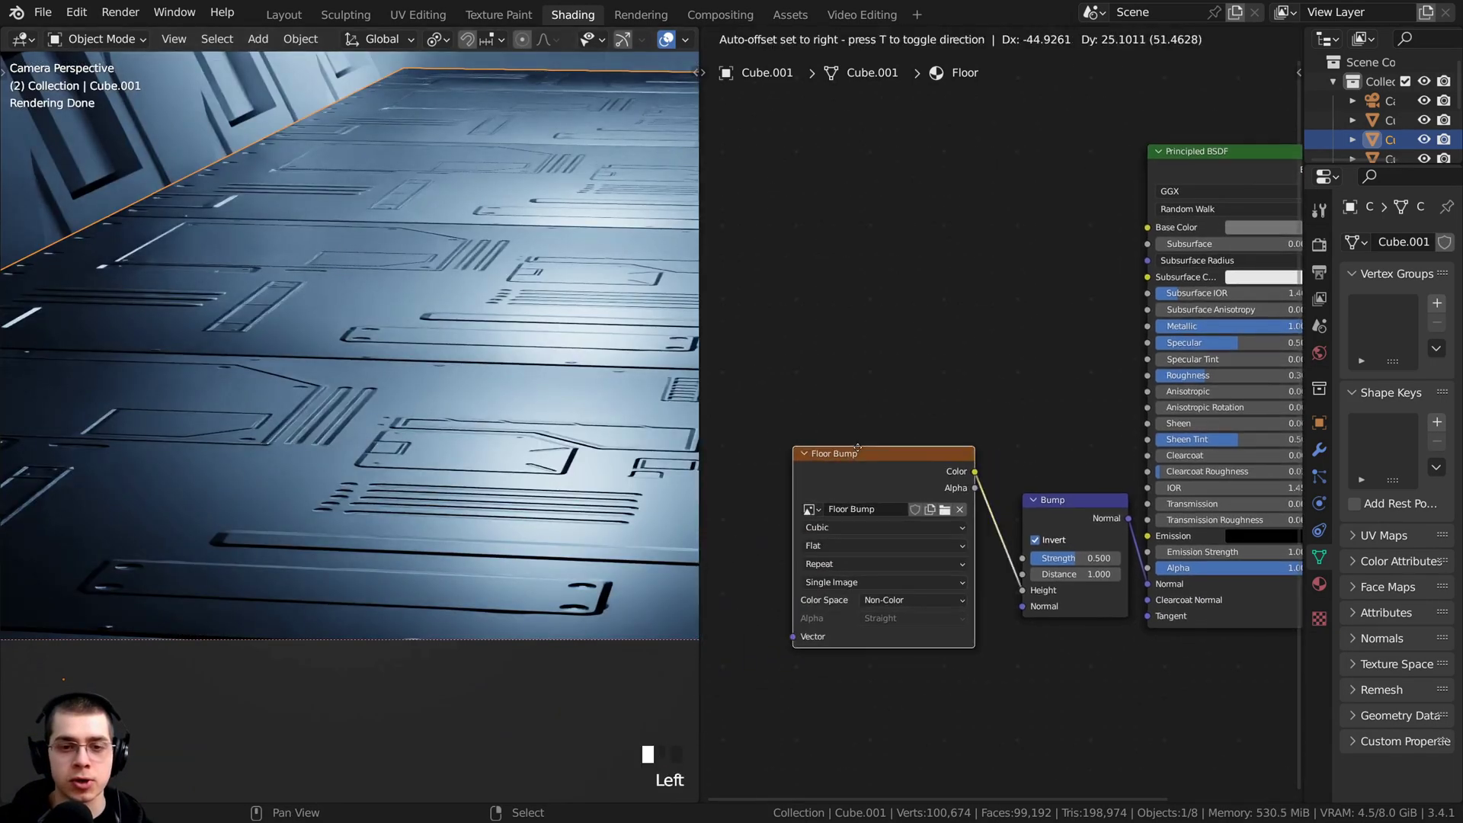
drag(753, 488, 729, 485)
drag(892, 485, 865, 180)
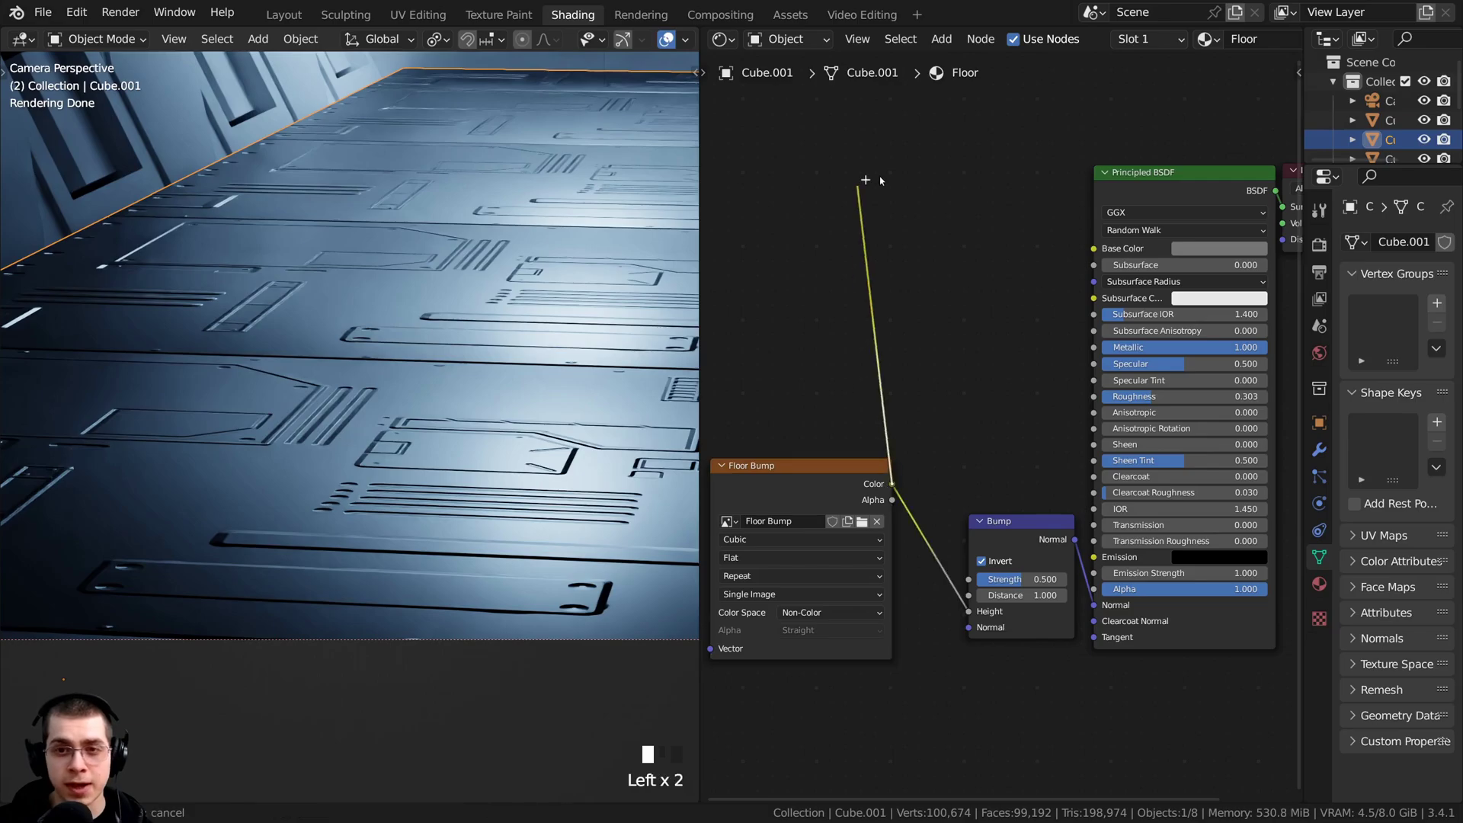
drag(983, 299, 1095, 248)
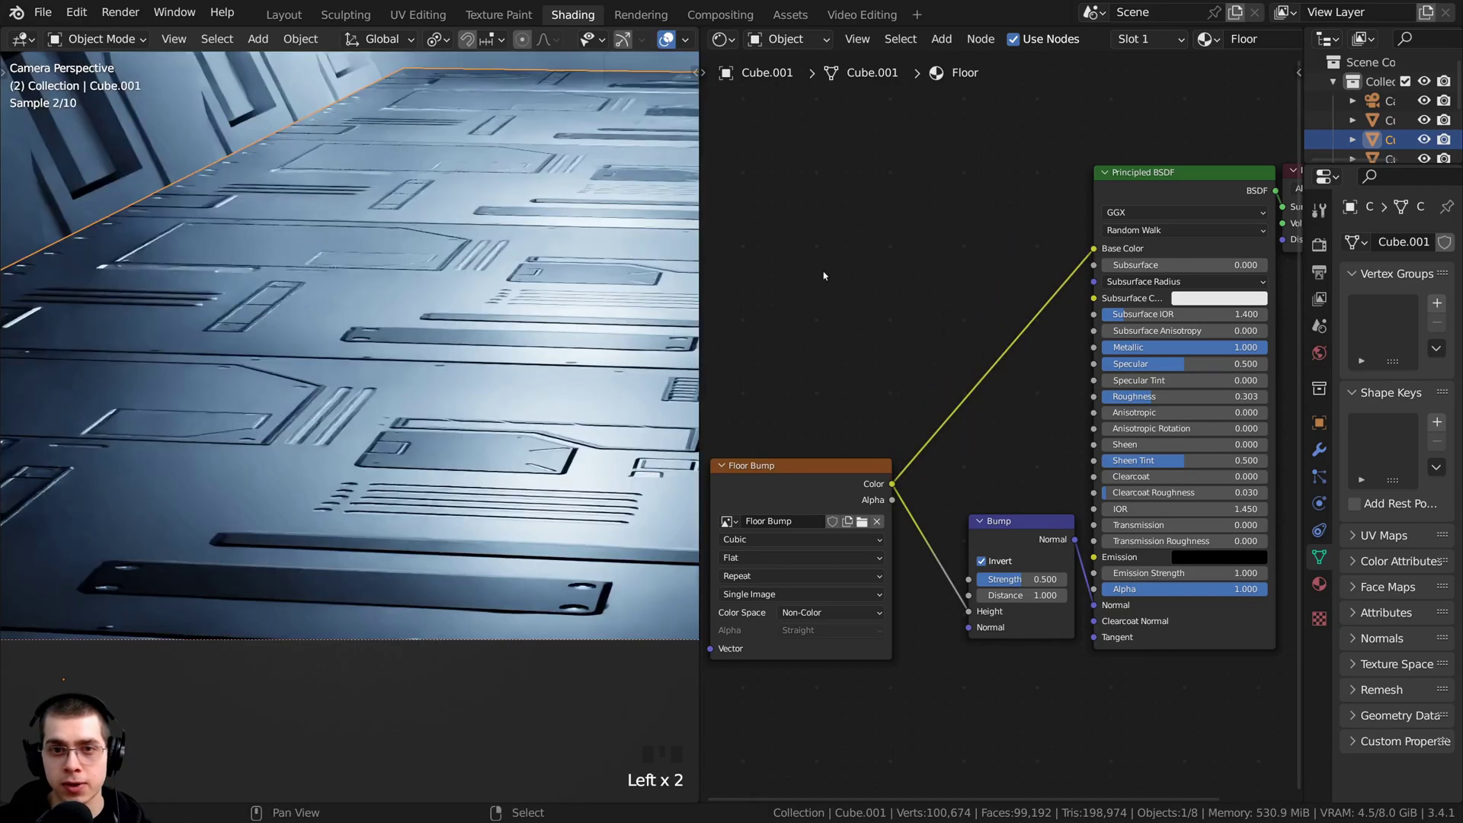
Enlarge the shader editor and insert a ColorRamp node on the link between the Floor Bump image and Base Color
drag(700, 242, 554, 242)
scroll(314, 354, down, 3)
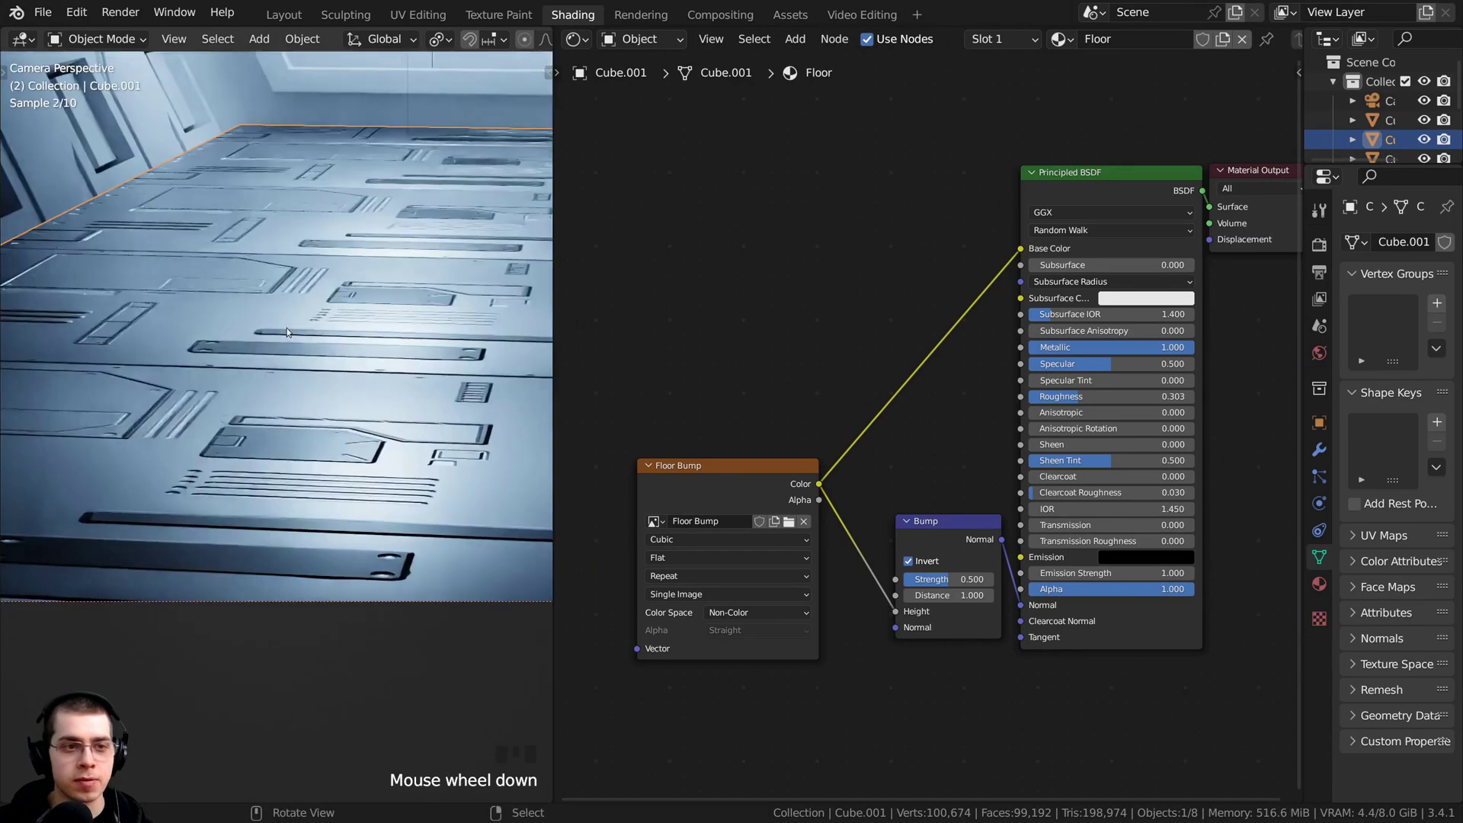
shift+middle_drag(314, 355, 337, 370)
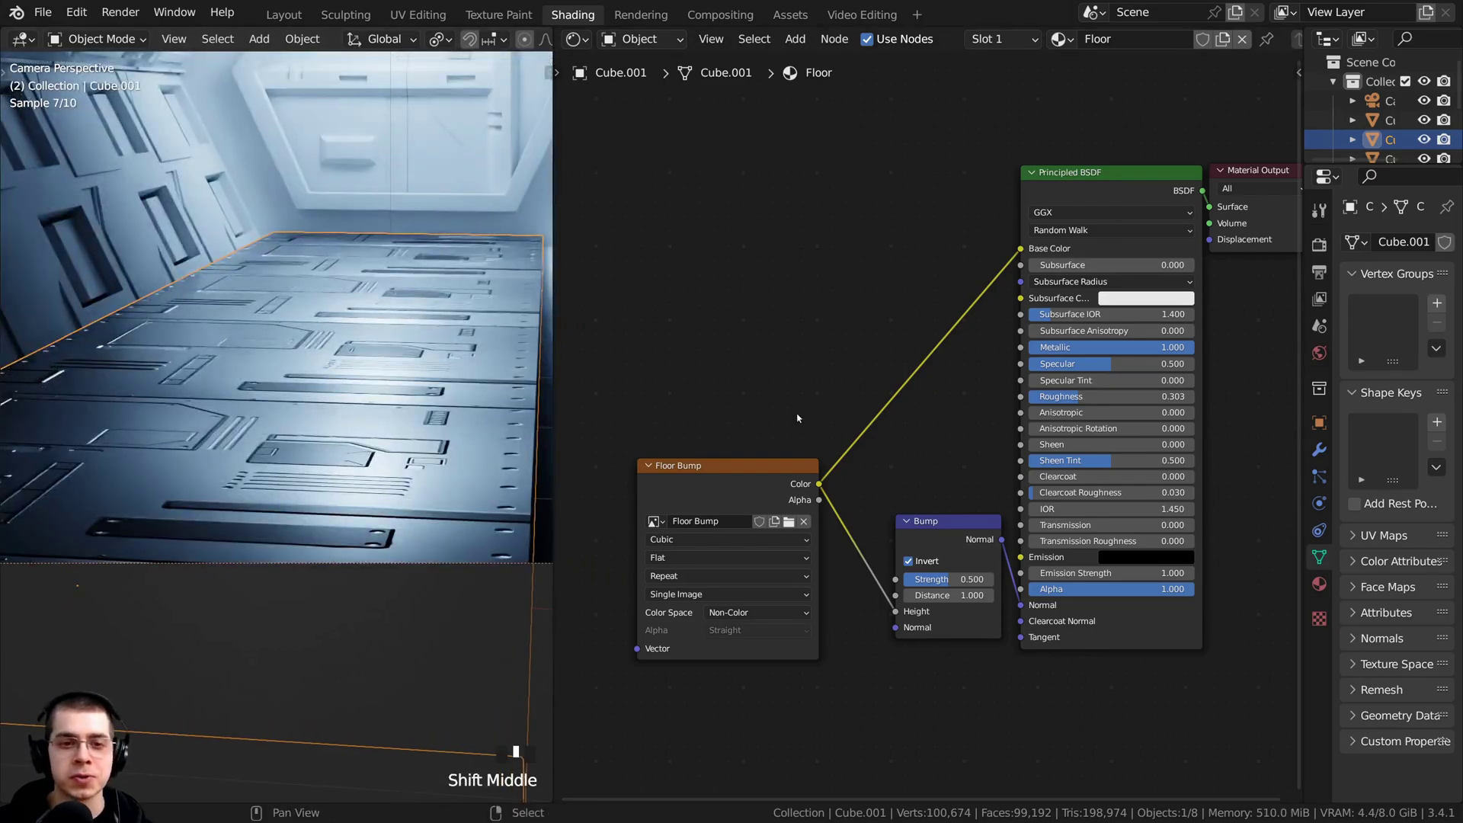
key(shift+a)
click(797, 299)
text(col)
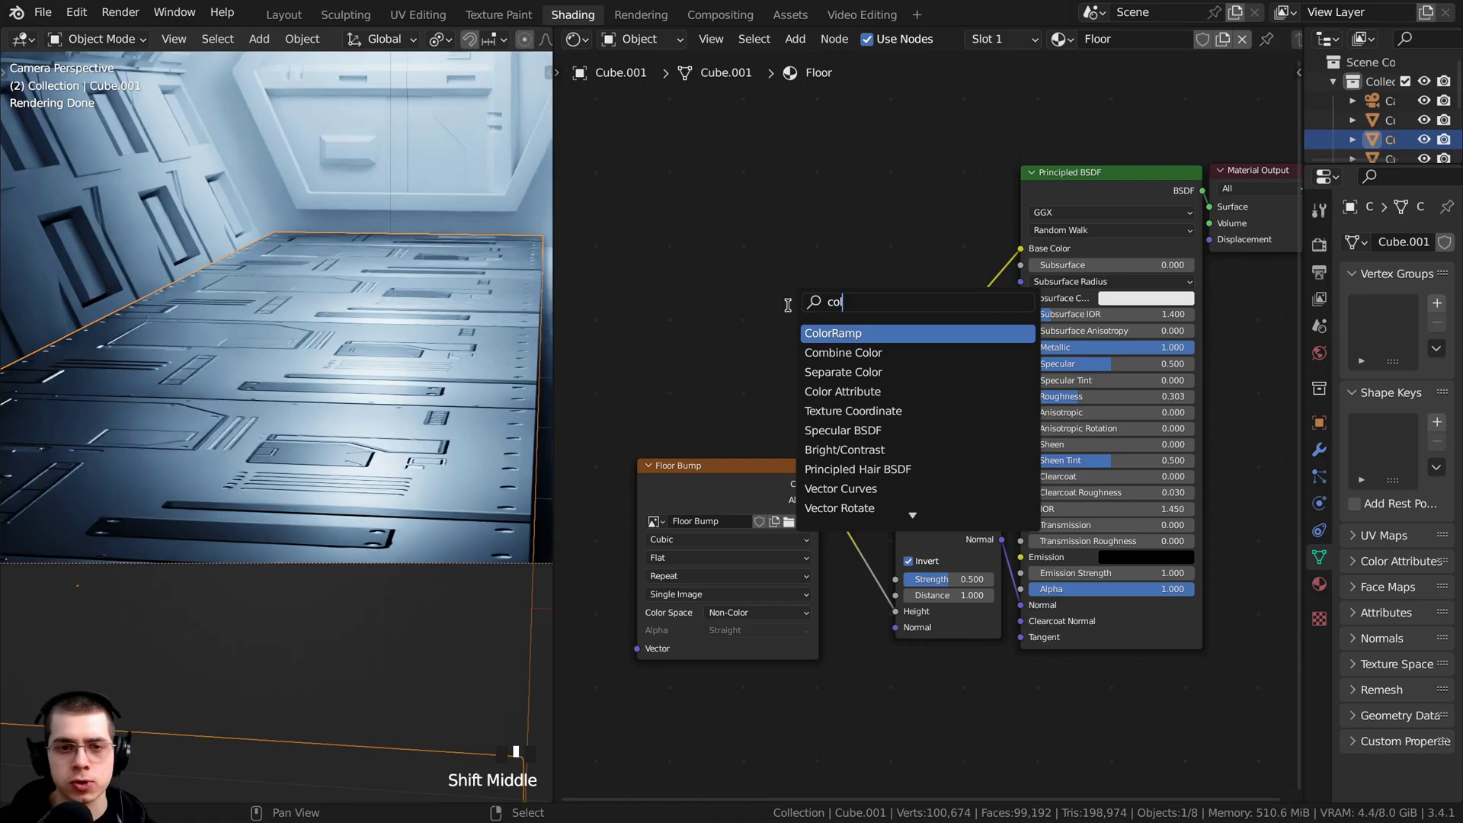
key(Return)
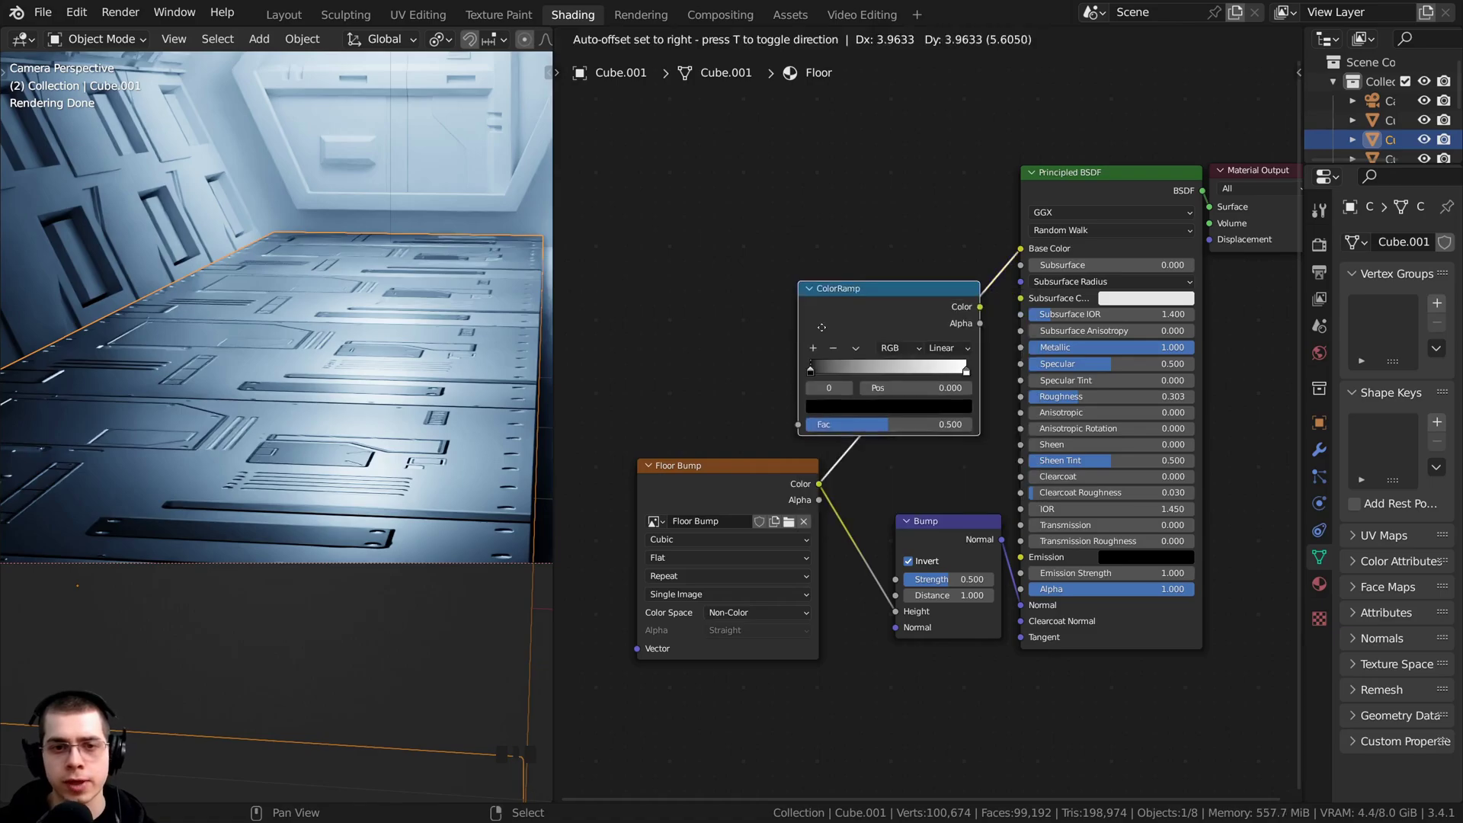
click(806, 356)
middle_drag(806, 357, 771, 389)
Reposition the ColorRamp node above the Bump node and preview its color output directly on the floor
drag(826, 336, 876, 321)
ctrl+shift+click(884, 330)
shift+middle_drag(457, 374, 436, 385)
drag(873, 318, 868, 295)
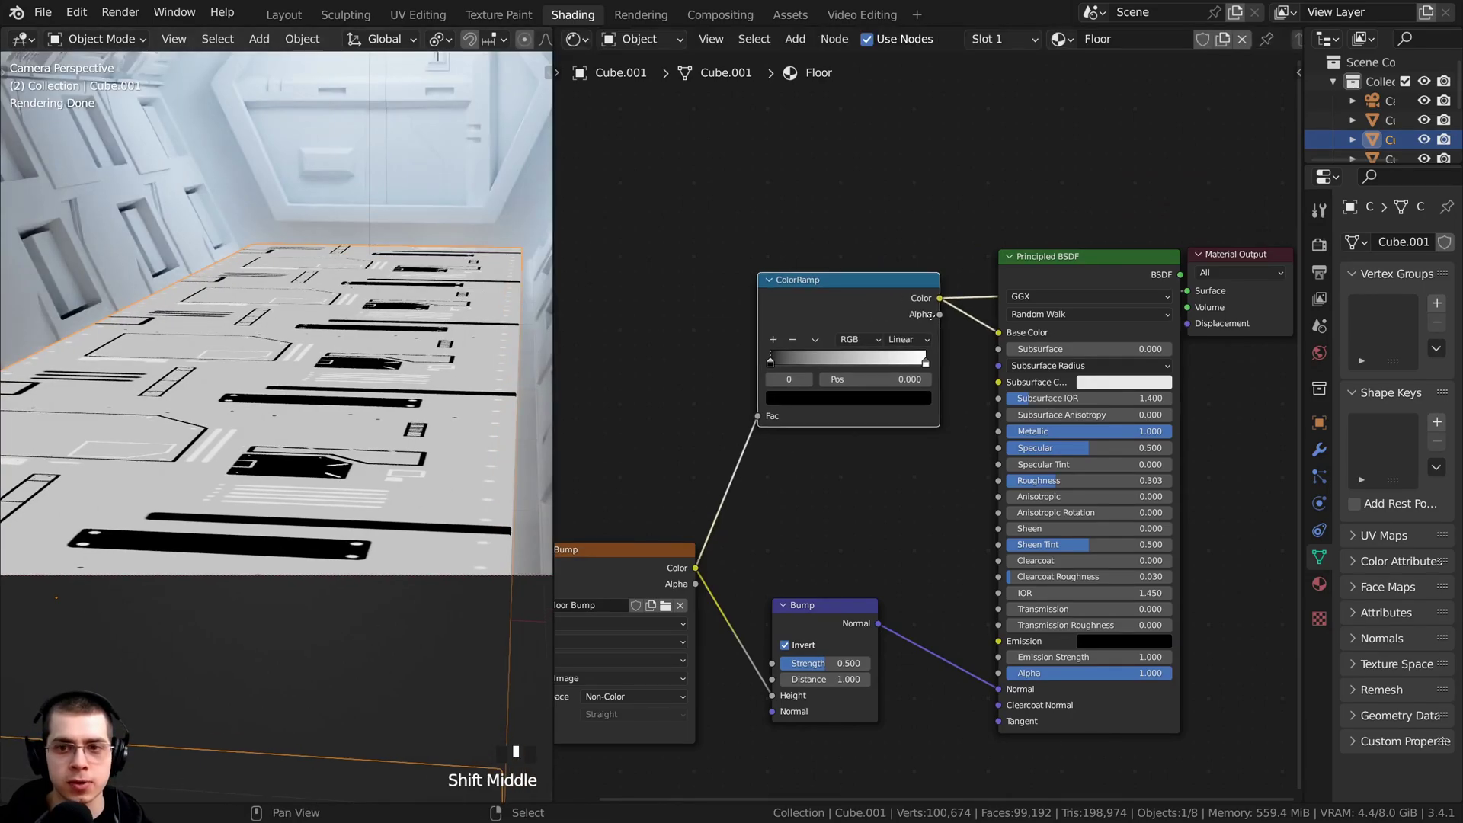
click(769, 296)
scroll(770, 296, up, 2)
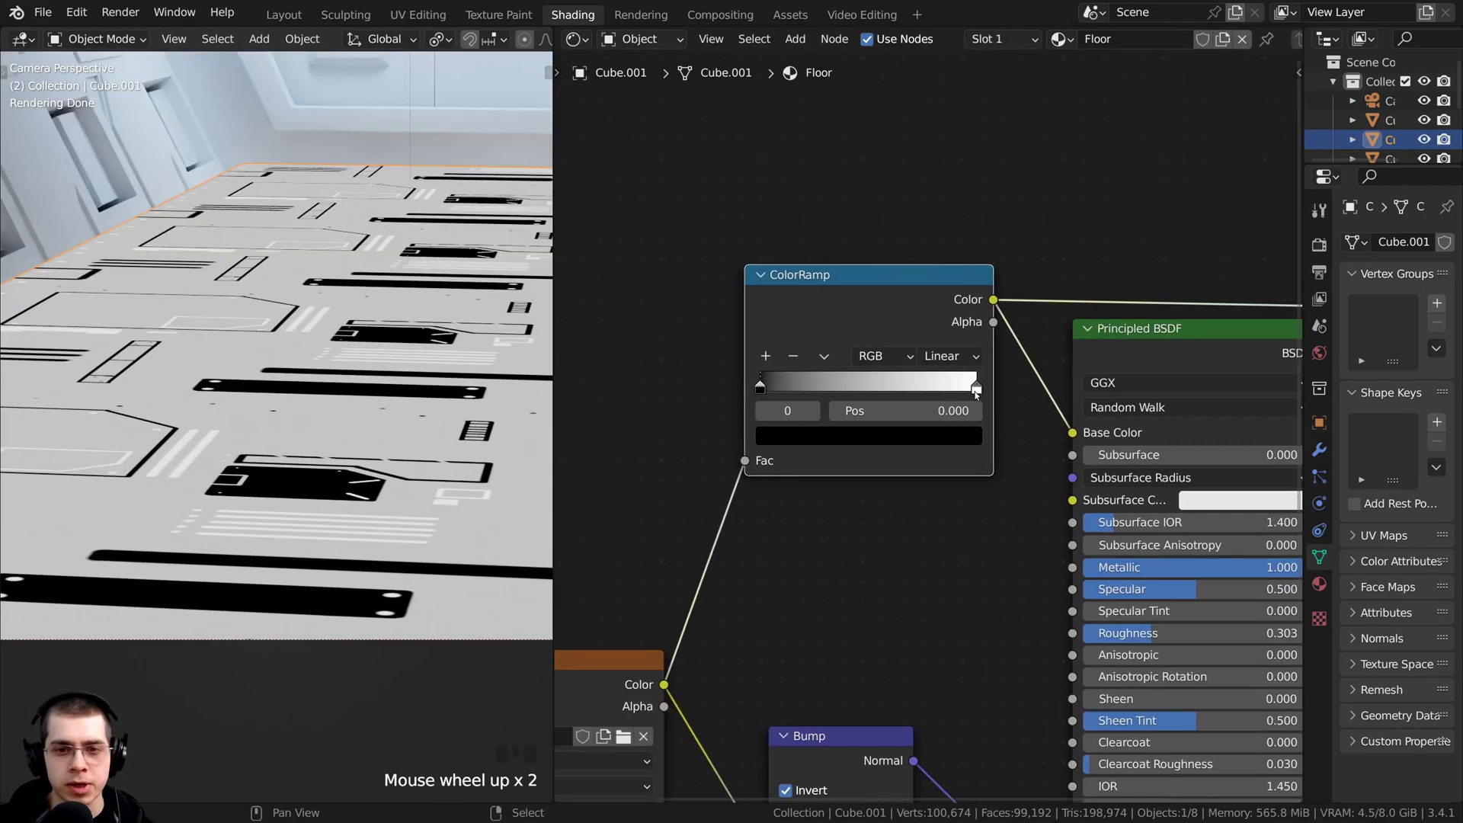
Move the ColorRamp's white stop closer to the black one, set the black stop to position 0.179 and lighten it to grey
drag(980, 385, 838, 385)
scroll(838, 387, up, 2)
middle_drag(840, 386, 894, 400)
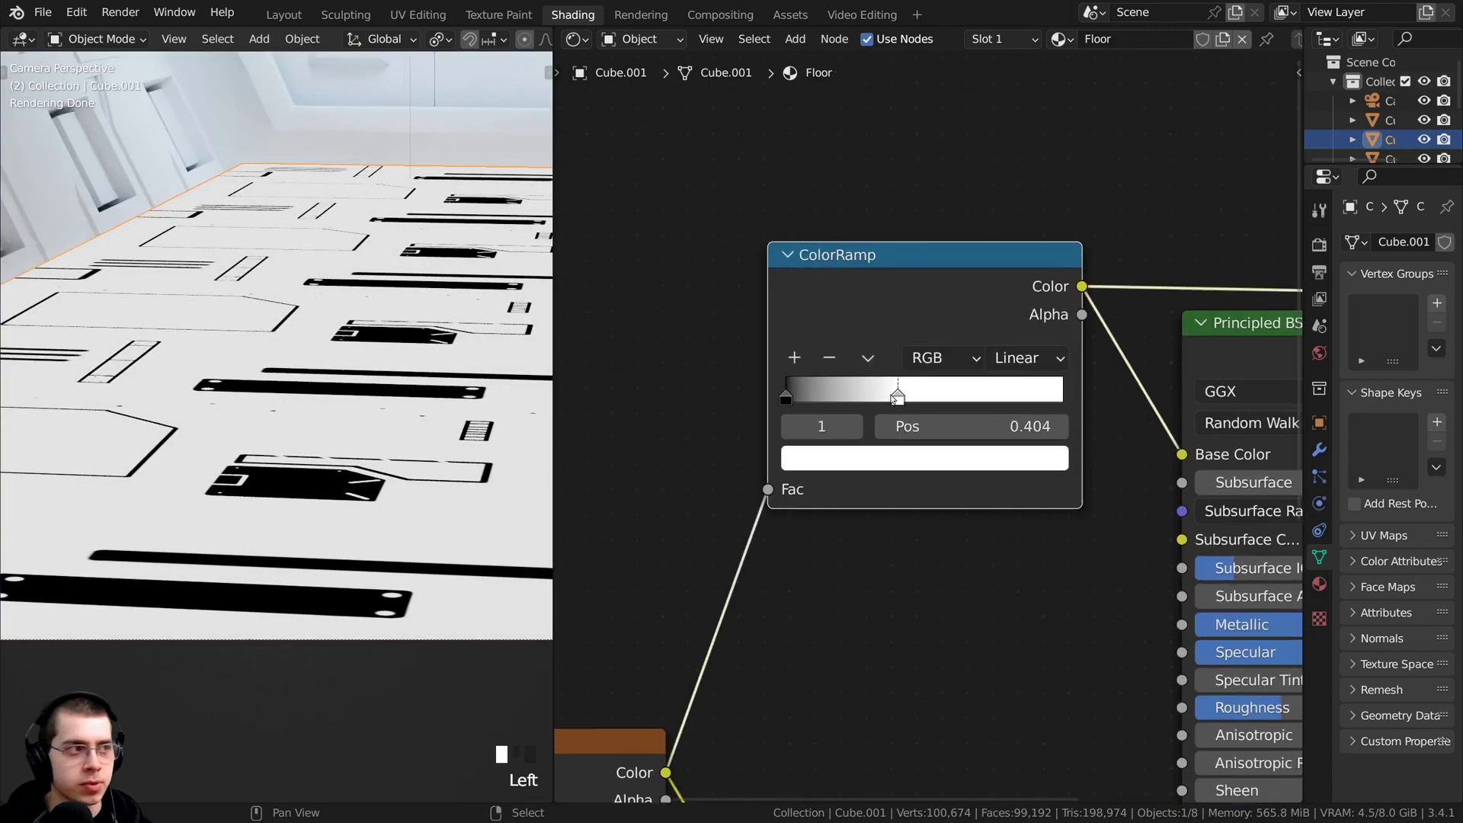
drag(896, 398, 842, 410)
click(847, 461)
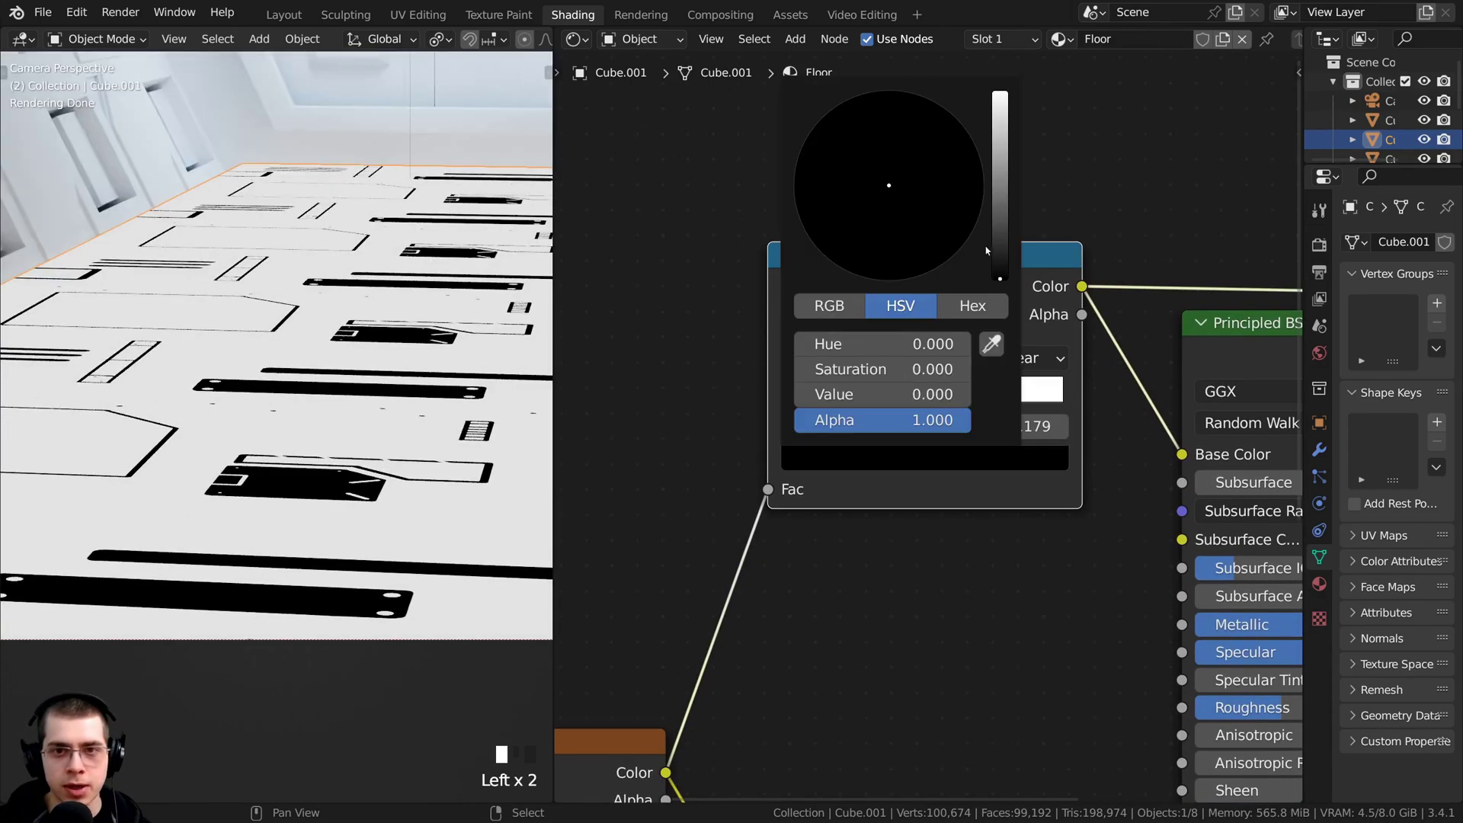
drag(1001, 277, 1000, 197)
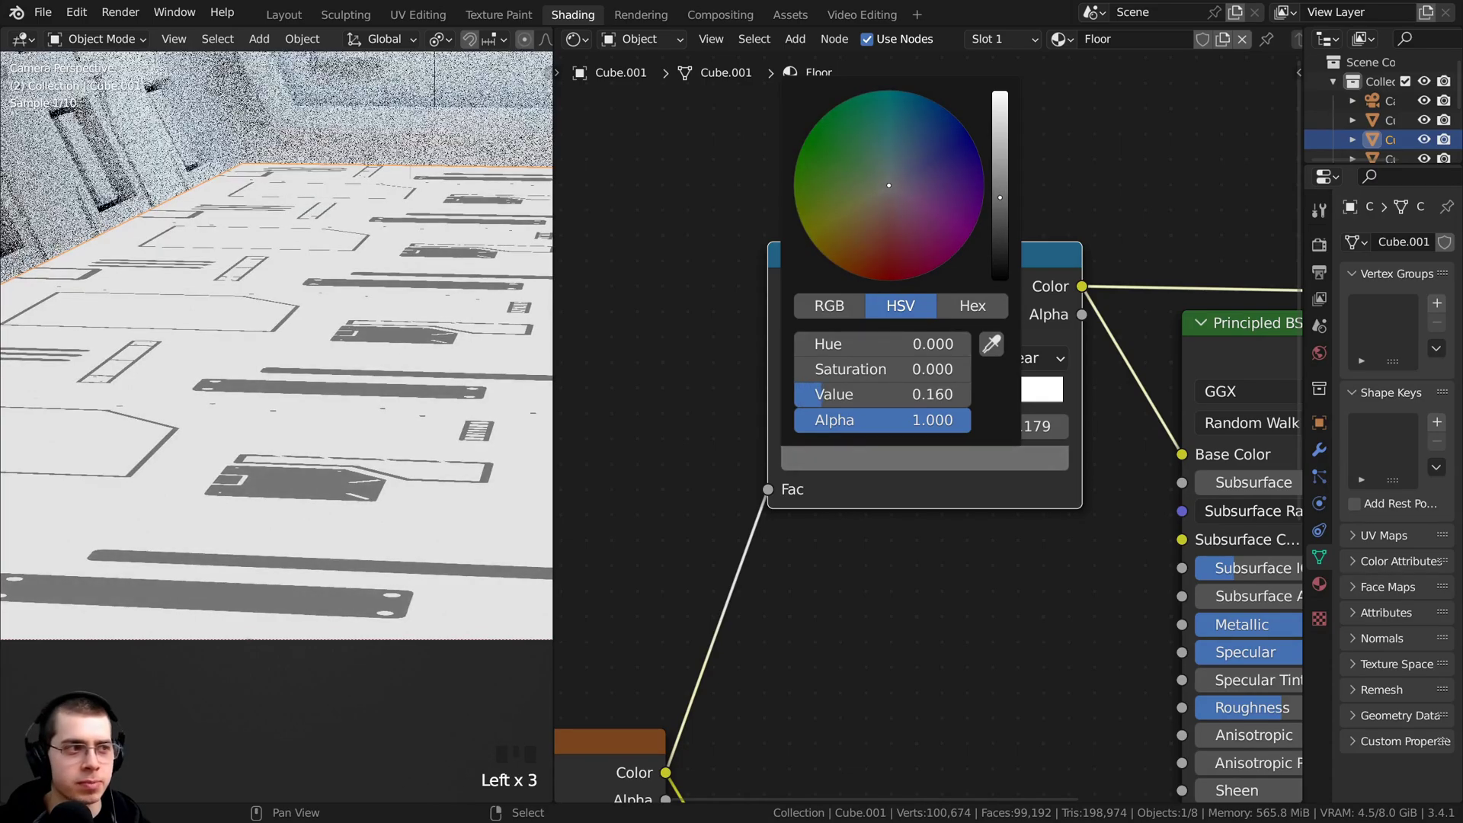
Add a third stop to the ColorRamp at position 0.544 and darken its color to mid grey
ctrl+click(907, 398)
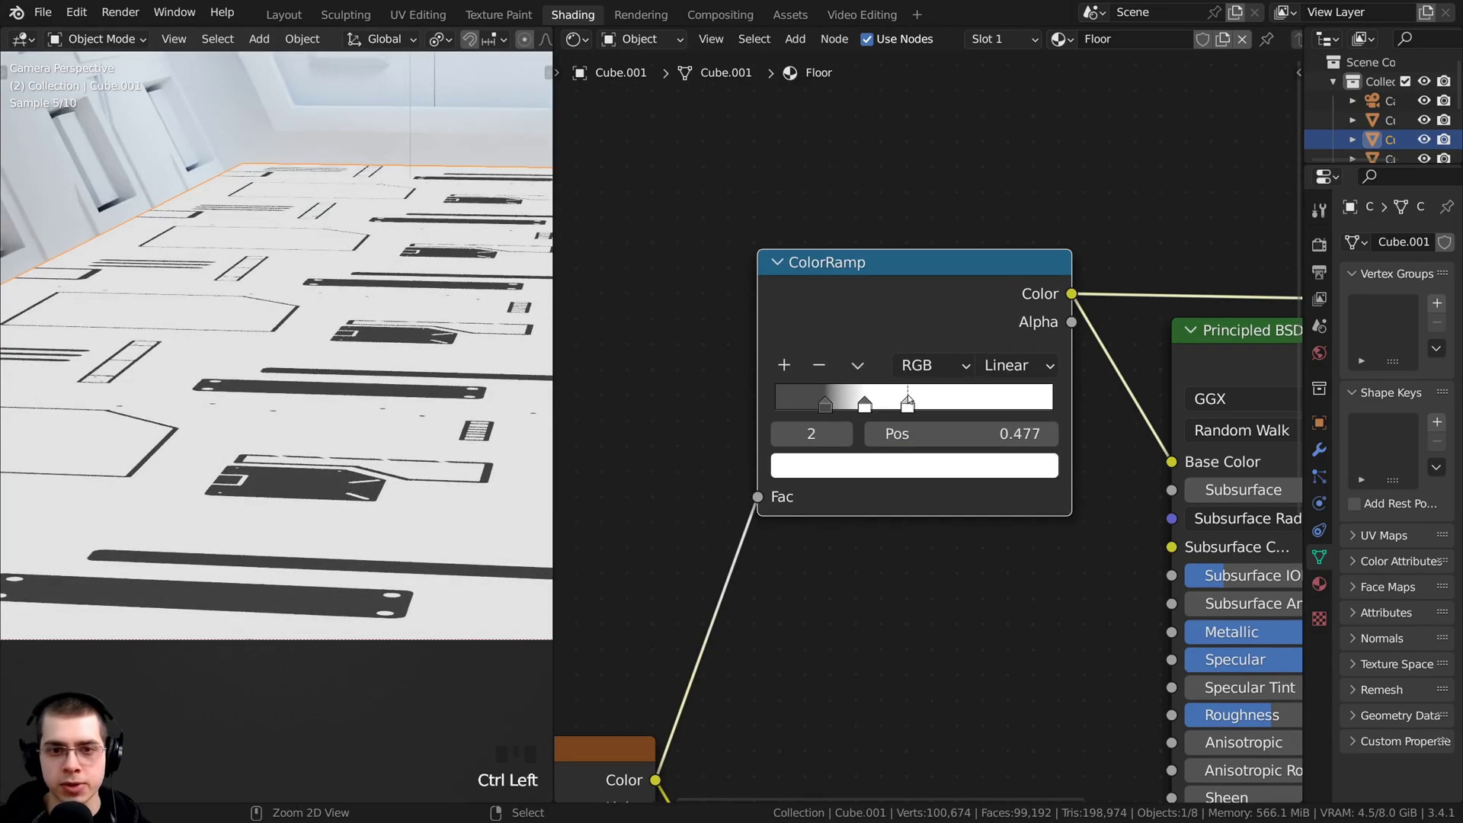
drag(908, 398, 927, 404)
click(935, 461)
drag(992, 140, 991, 201)
drag(842, 401, 834, 401)
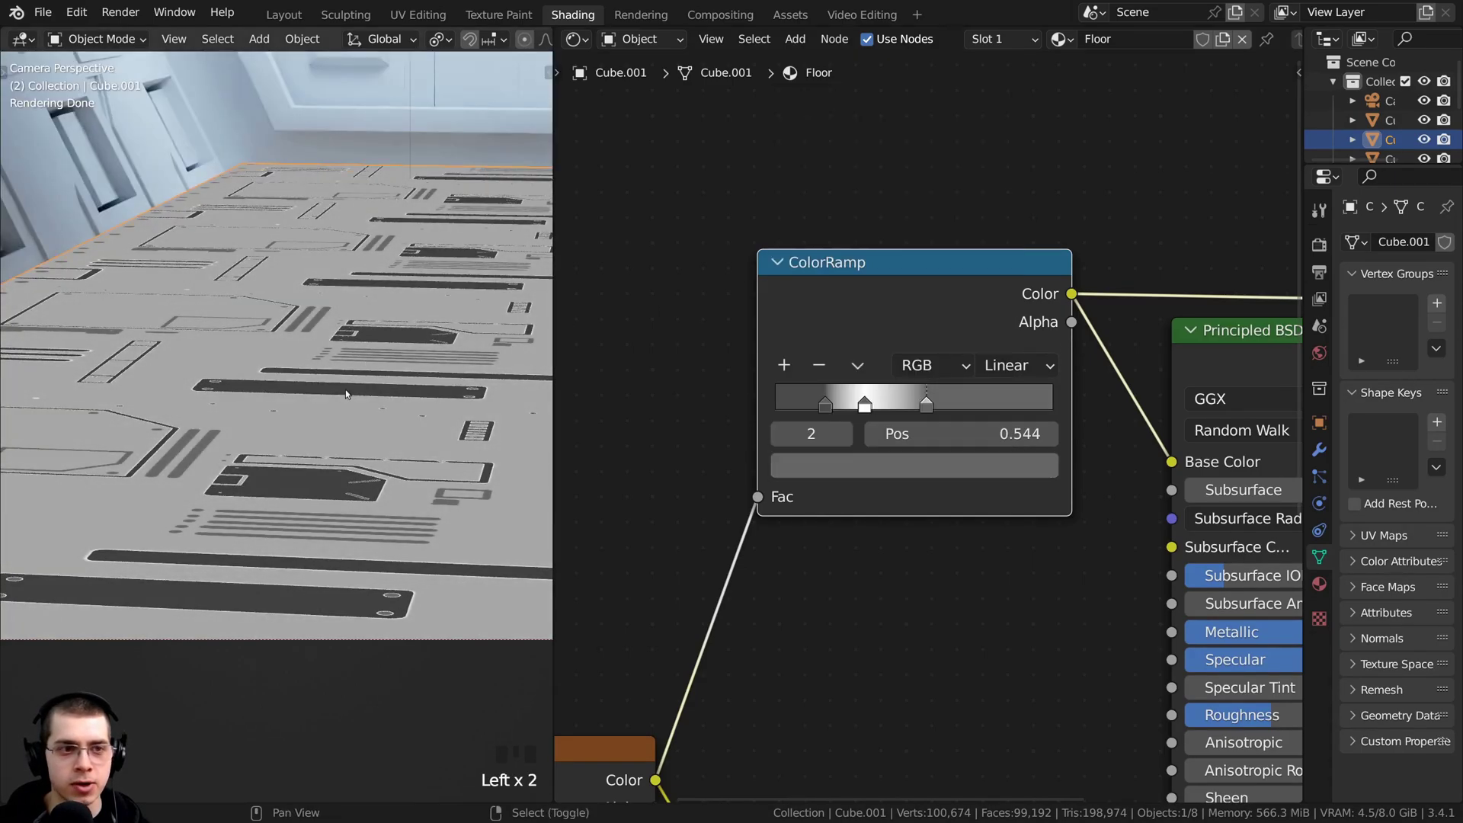
Darken the ColorRamp's third stop to a very dark grey and shift it to position 0.567
scroll(308, 396, up, 5)
shift+middle_drag(279, 431, 320, 369)
scroll(263, 390, down, 2)
scroll(290, 381, down, 4)
shift+middle_drag(934, 460, 921, 463)
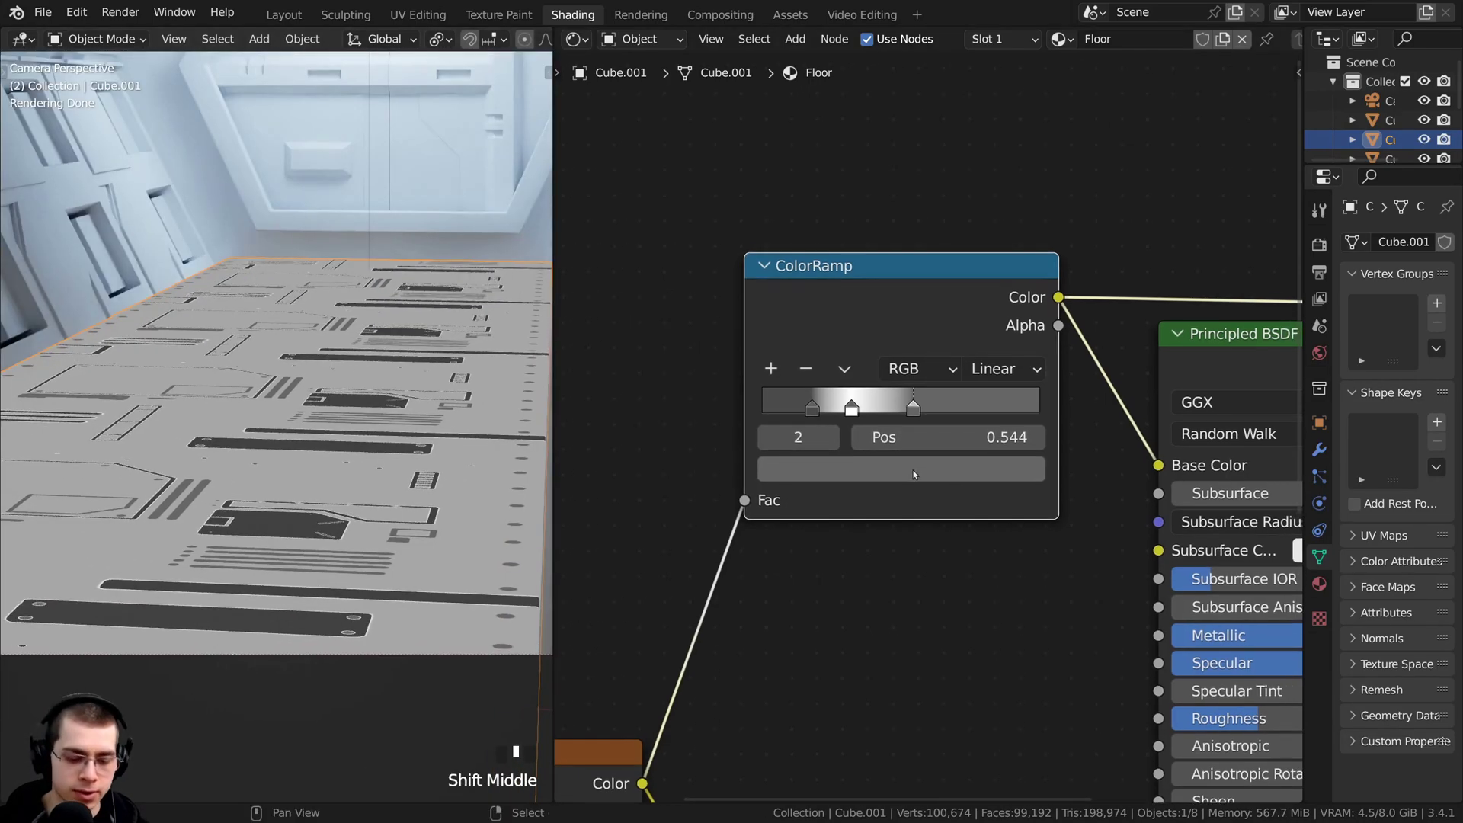
key(ctrl+v)
shift+middle_drag(359, 425, 347, 399)
scroll(809, 427, up, 2)
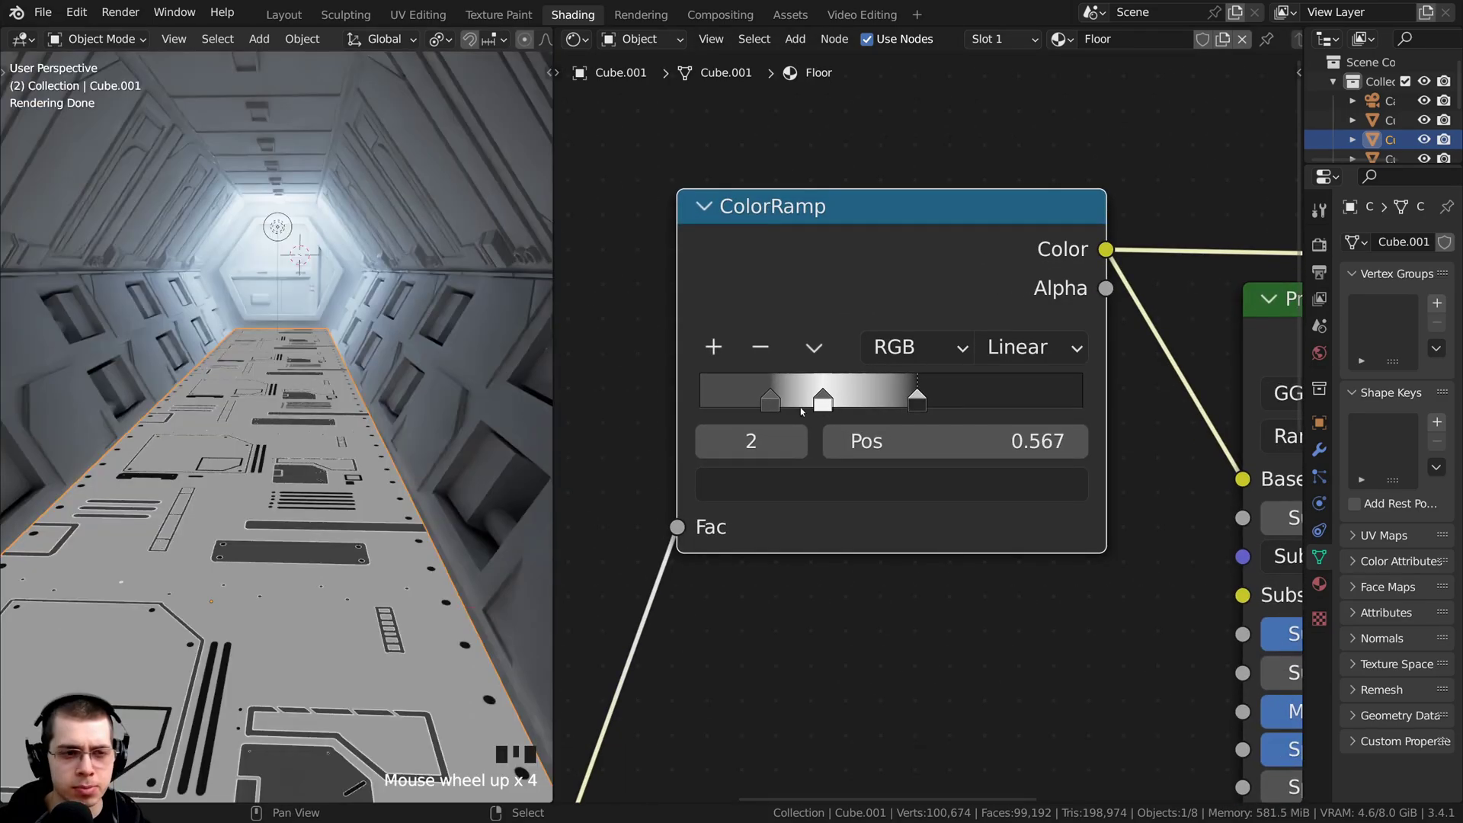
Fine-tune the ColorRamp's middle white stop to position 0.321 and check the floor through the scene camera
middle_drag(305, 435, 365, 457)
mouse_move(365, 457)
shift+middle_down()
mouse_move(346, 434)
mouse_move(374, 457)
shift+middle_up()
mouse_move(823, 404)
mouse_down()
mouse_move(840, 408)
mouse_move(822, 406)
mouse_up()
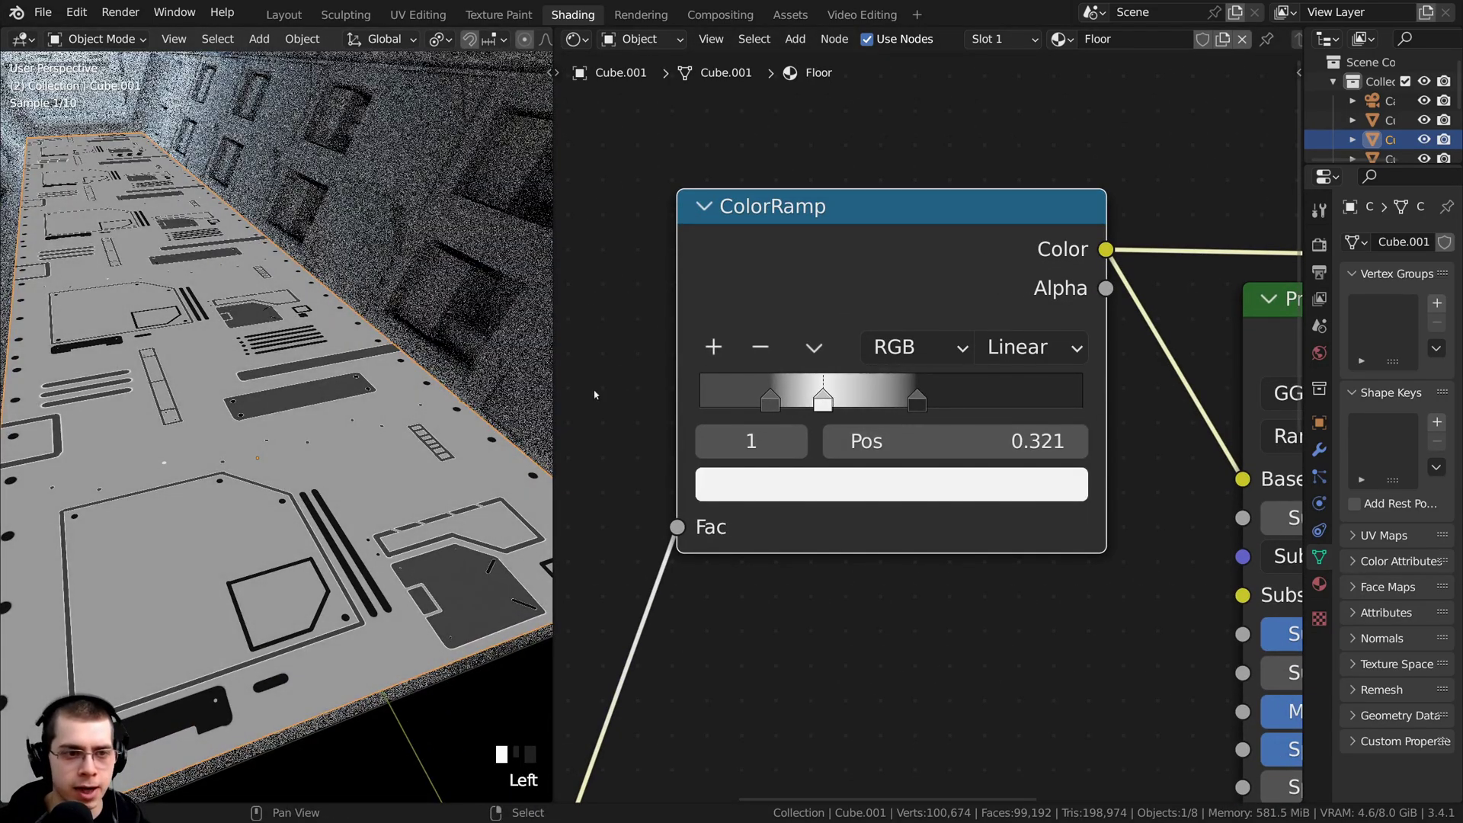
middle_drag(309, 382, 249, 374)
key(KP_0)
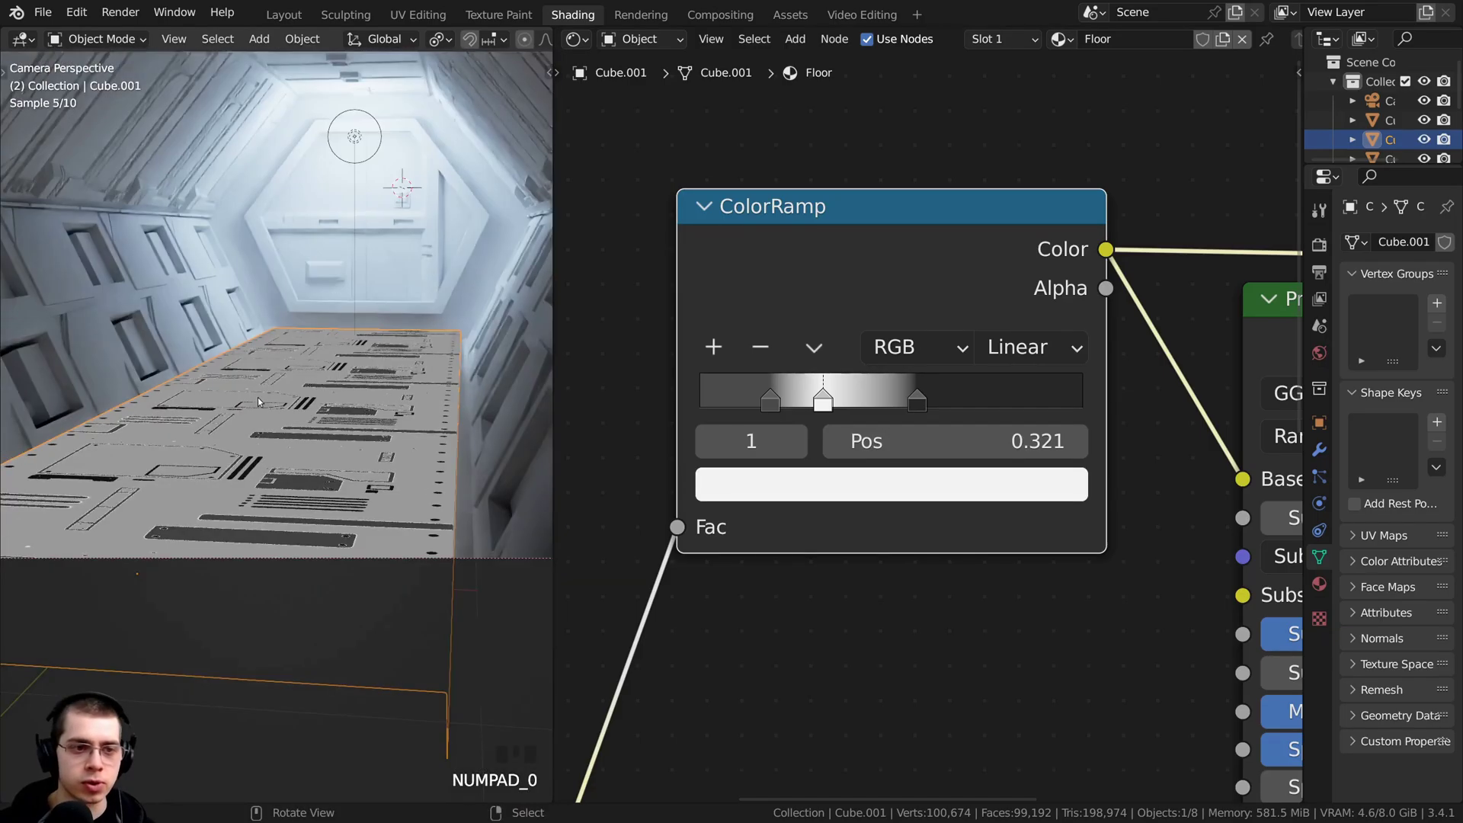
Route the Principled BSDF back to the Material Output and move its node up beside the ColorRamp
scroll(996, 370, down, 2)
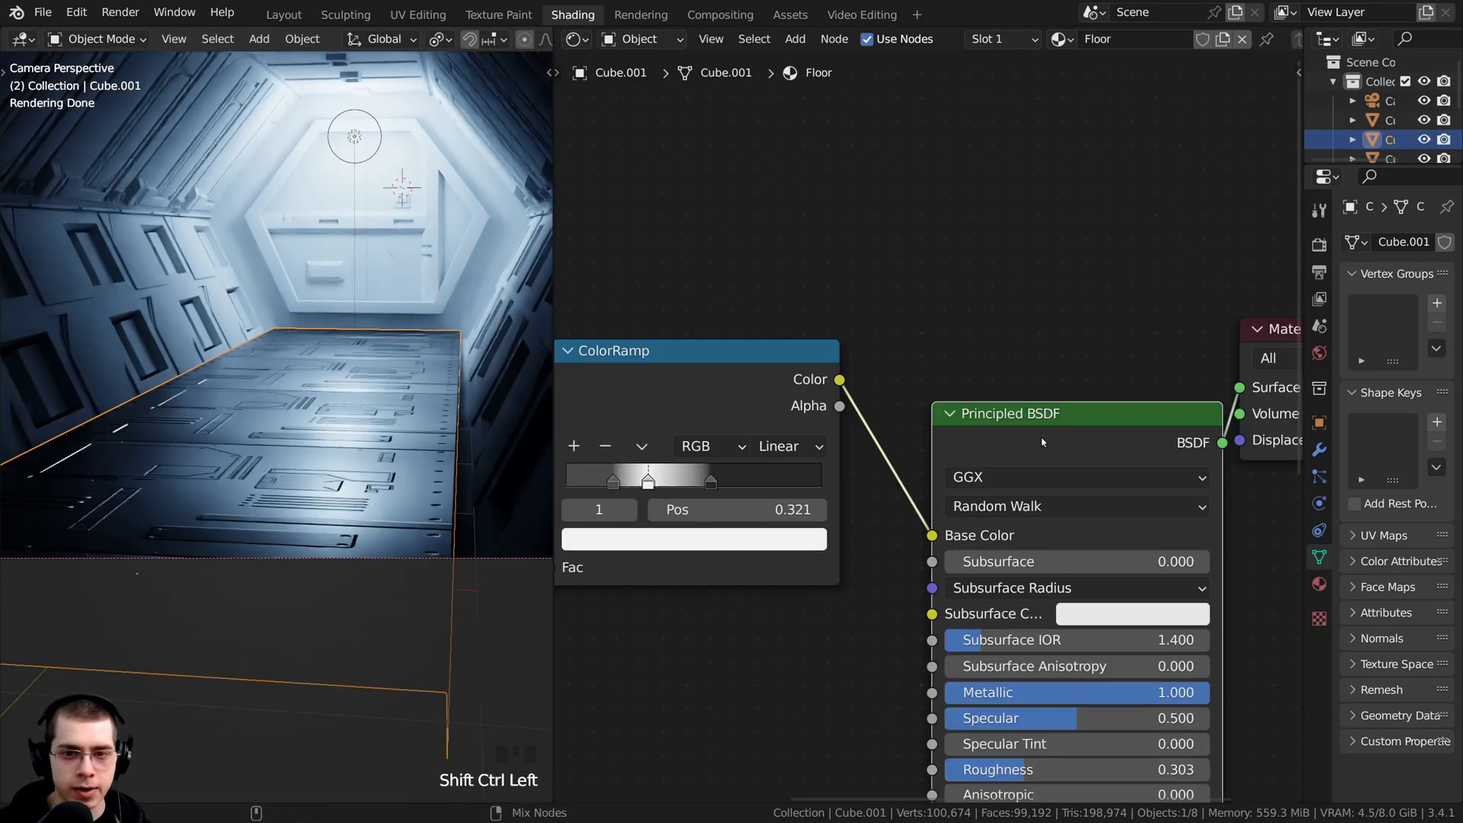
drag(1021, 414, 988, 359)
shift+middle_drag(248, 497, 252, 438)
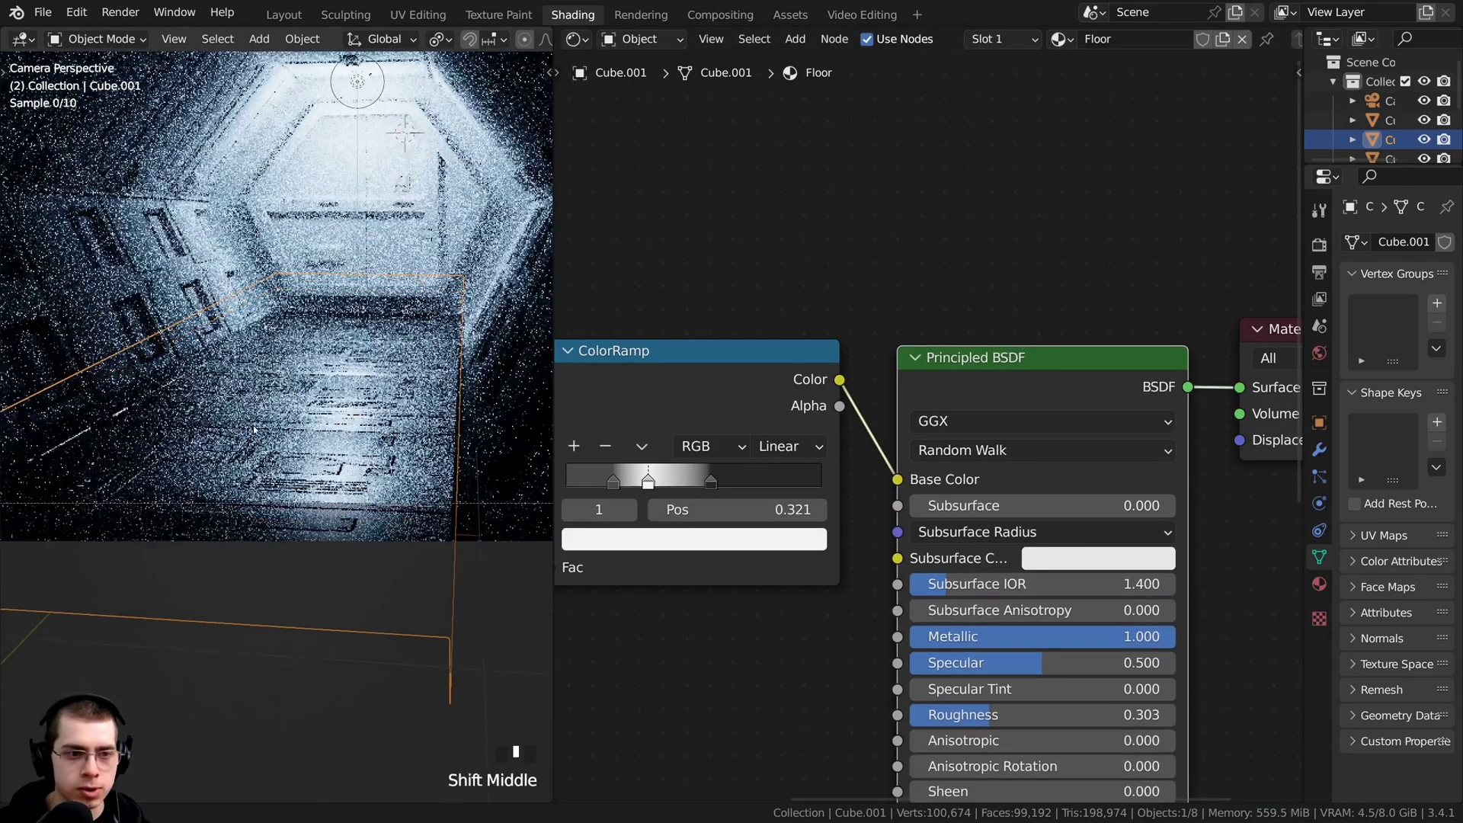
Examine the shaded floor up close and from farther back to judge the edge and recess colors
scroll(252, 437, up, 5)
shift+middle_drag(396, 406, 527, 421)
scroll(372, 523, up, 4)
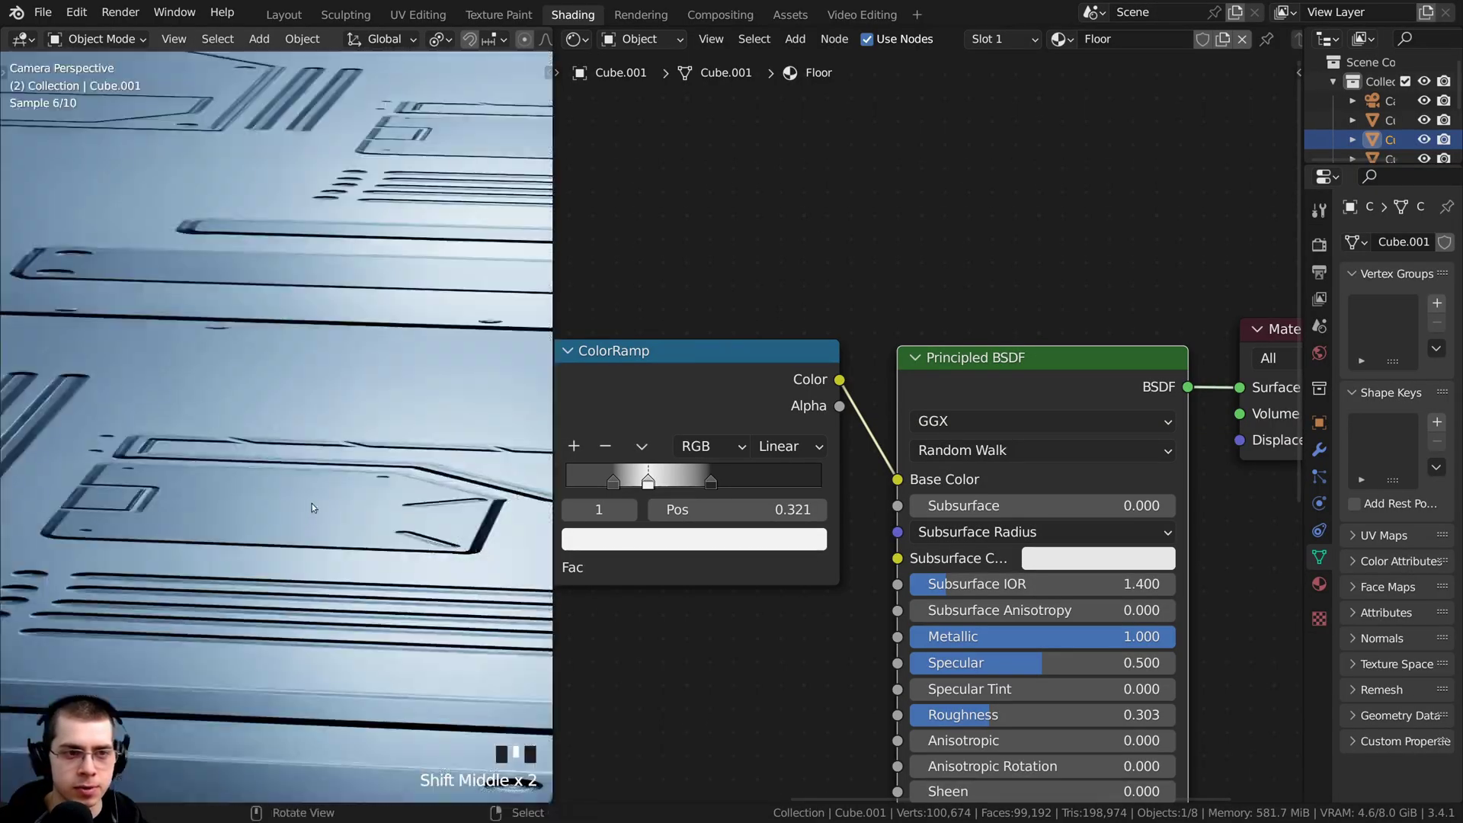
scroll(288, 313, down, 5)
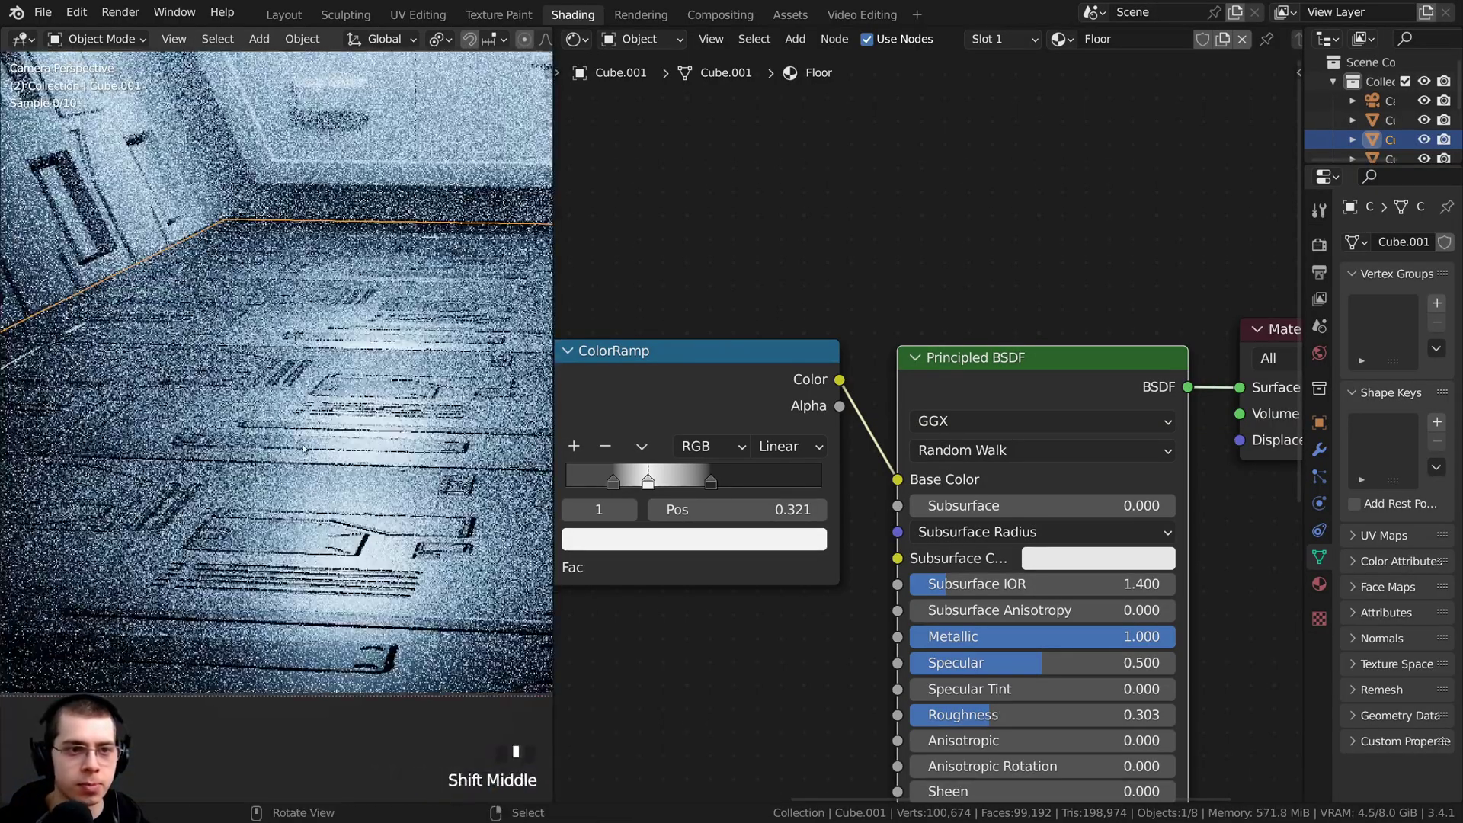
scroll(527, 421, down, 3)
shift+middle_drag(328, 439, 323, 446)
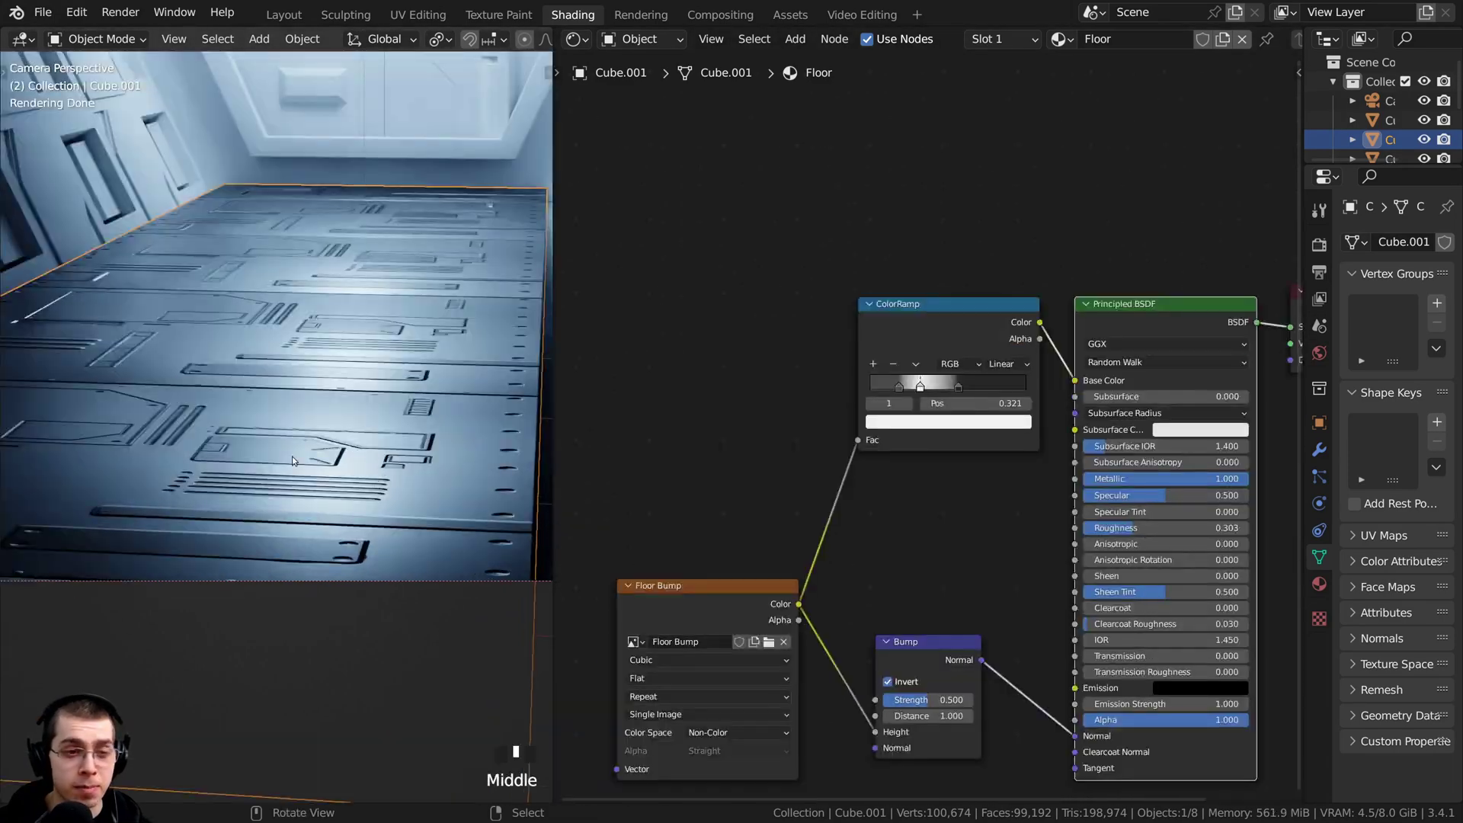
shift+middle_drag(396, 496, 333, 438)
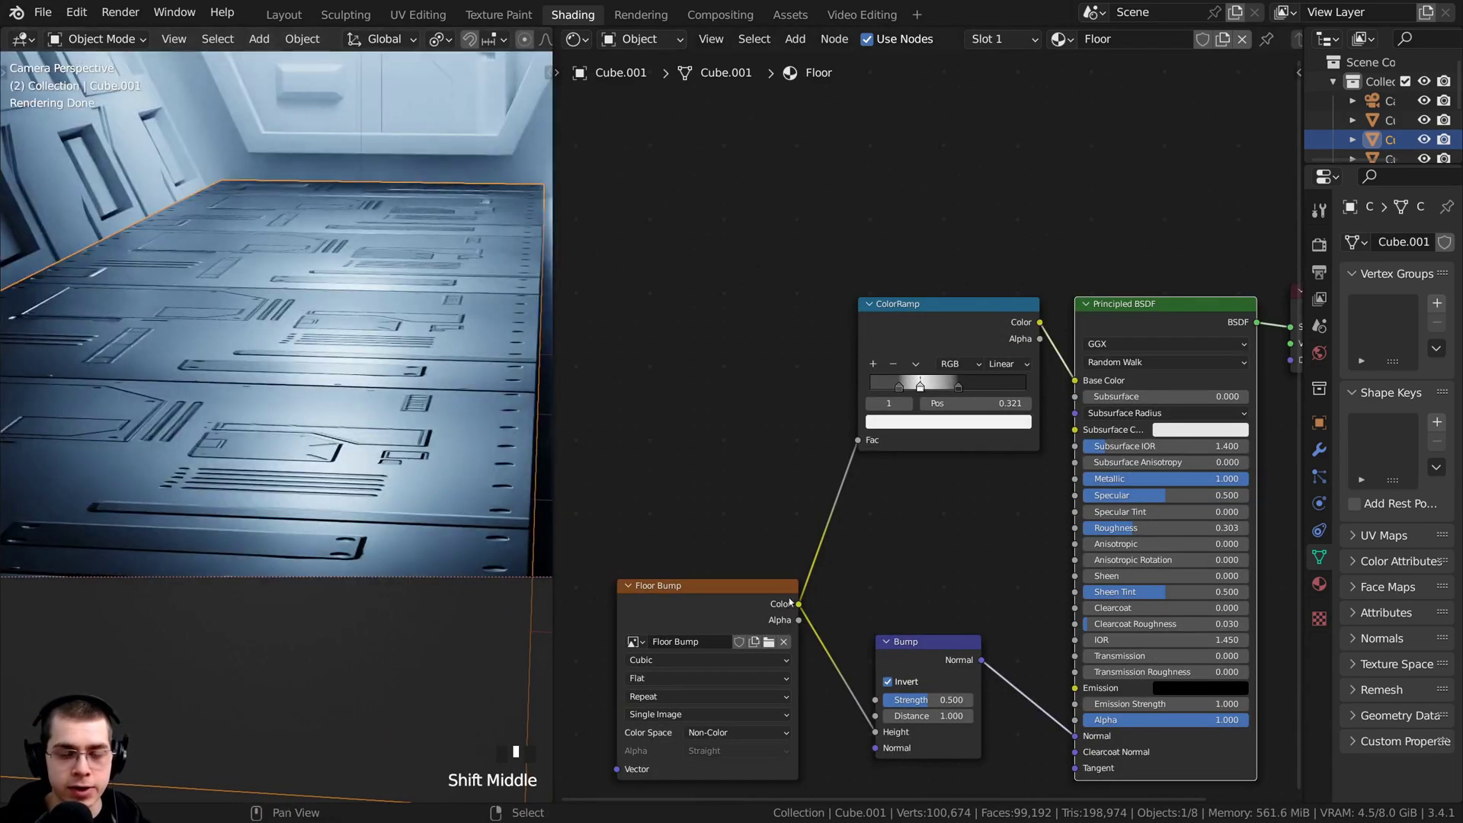
Add a Noise Texture node and place it above the Floor Bump image node
middle_drag(789, 602, 867, 564)
scroll(877, 525, up, 1)
key(shift+a)
click(778, 411)
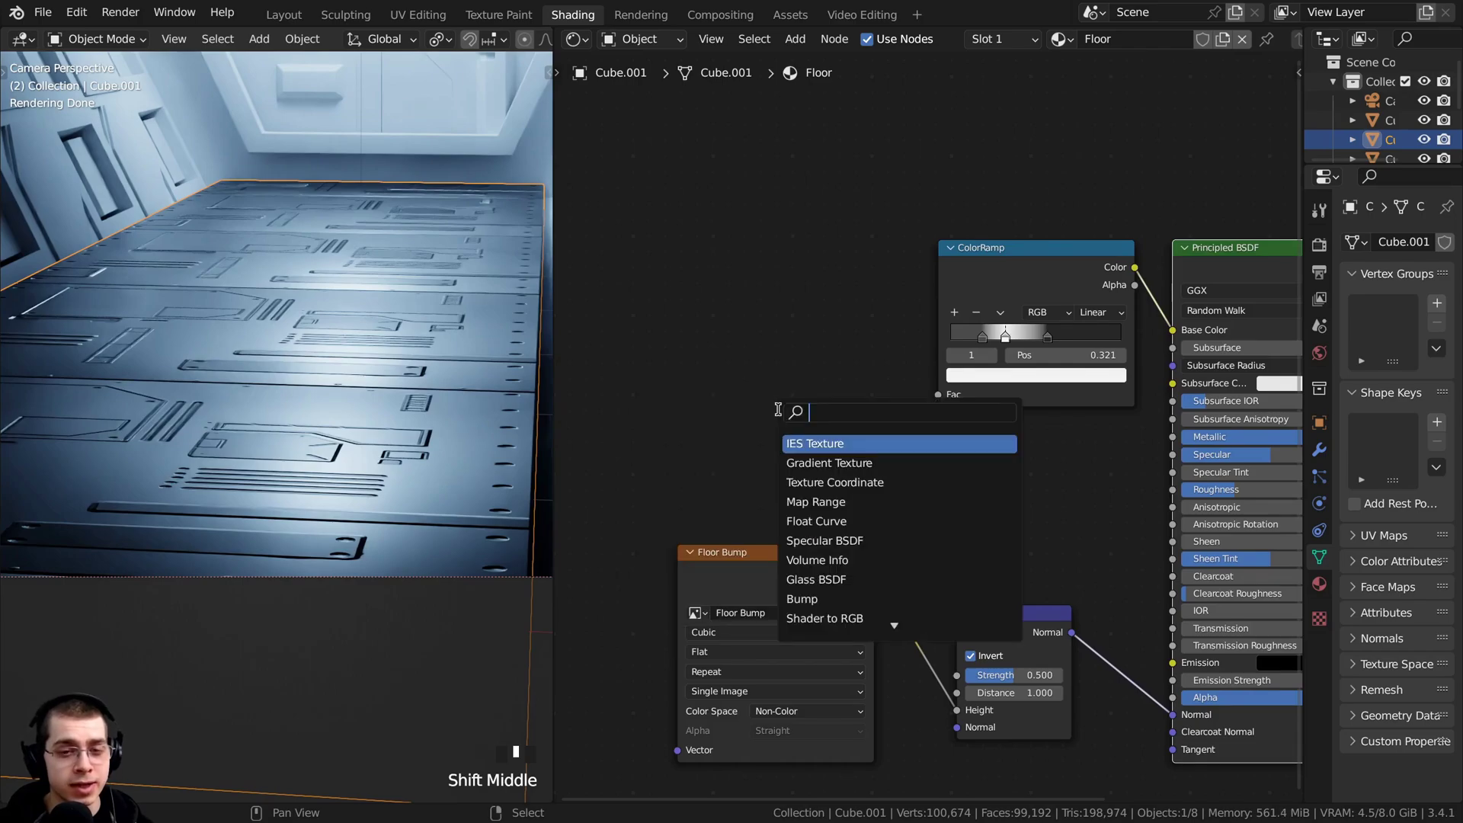
text(noise)
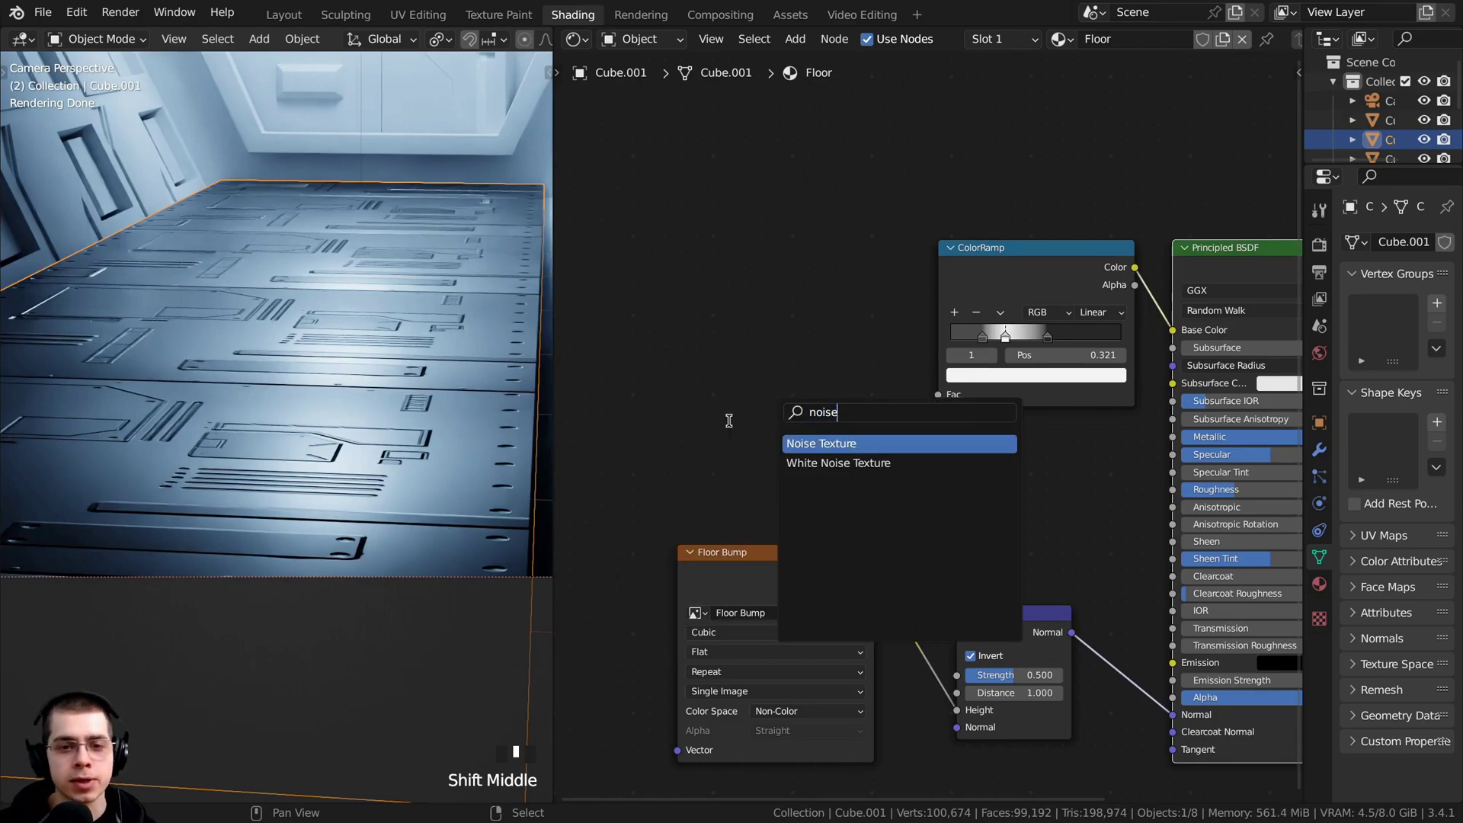
click(823, 443)
click(729, 419)
middle_drag(729, 419, 789, 381)
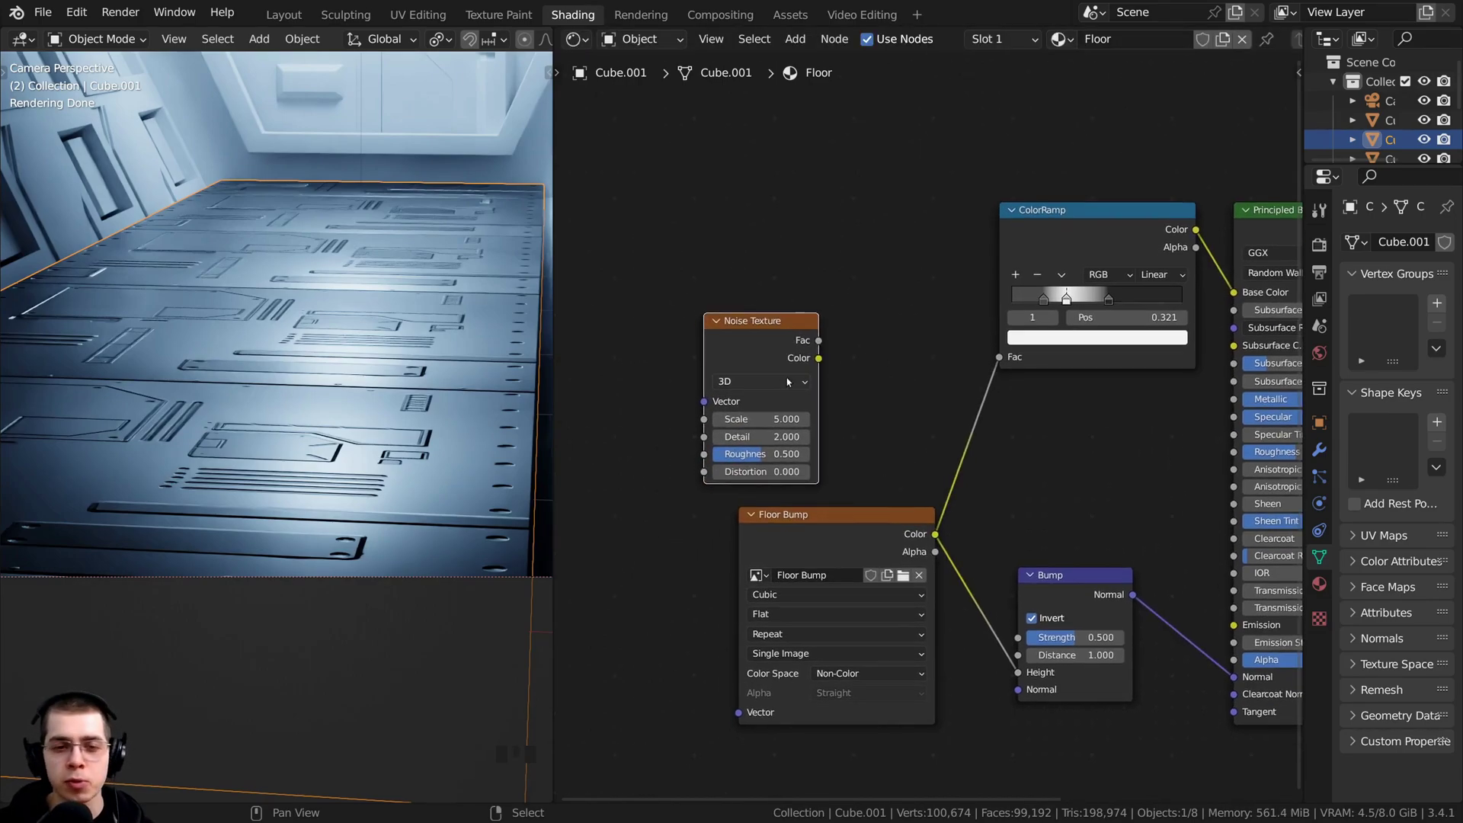
drag(786, 373, 776, 365)
Add Texture Coordinate and Mapping nodes to the Noise Texture and connect the Object output to the Mapping node's Vector input
scroll(776, 365, down, 1)
middle_drag(775, 365, 1029, 321)
key(ctrl+t)
scroll(918, 383, up, 2)
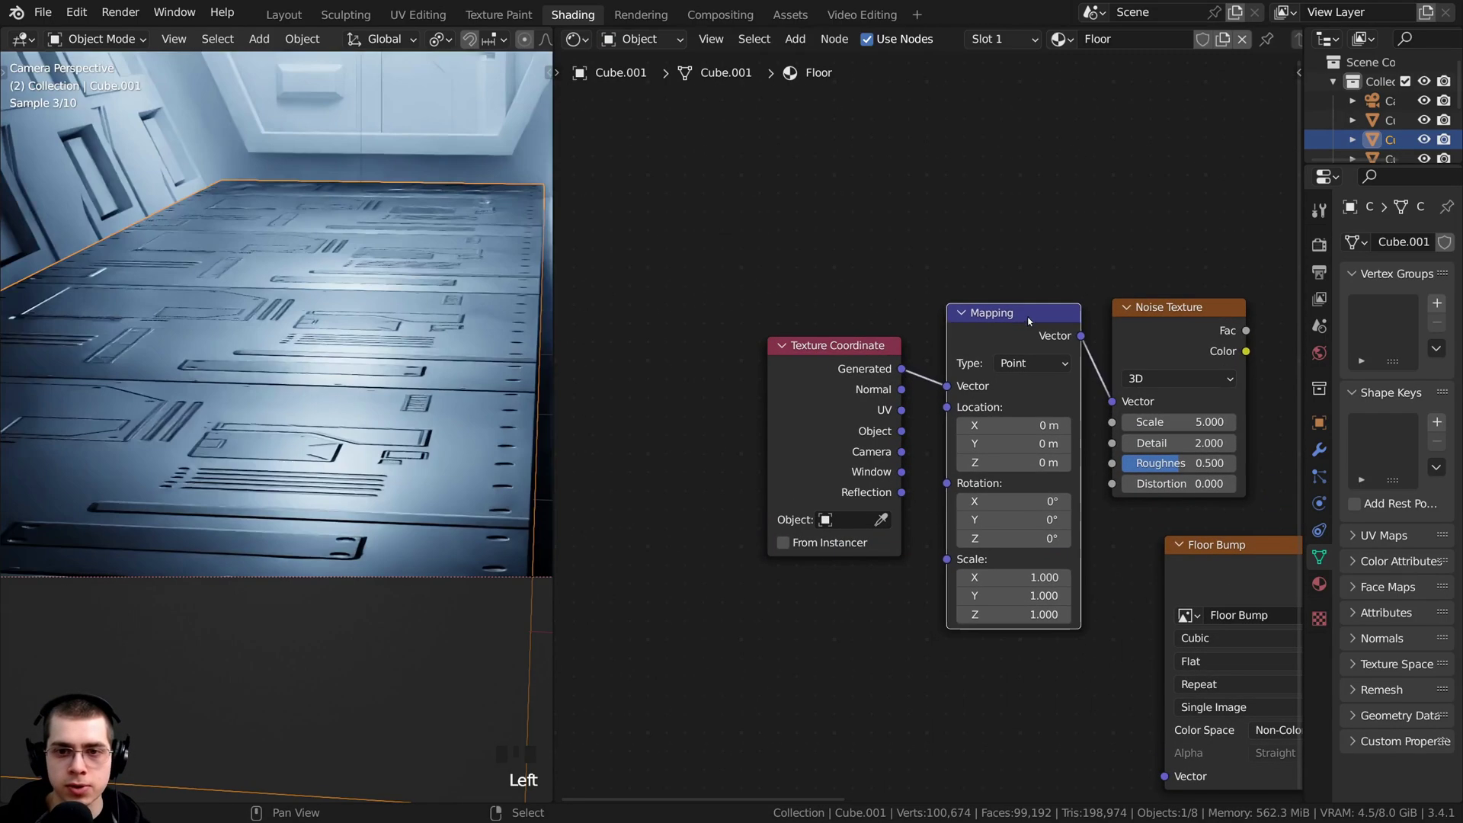
drag(896, 445, 892, 432)
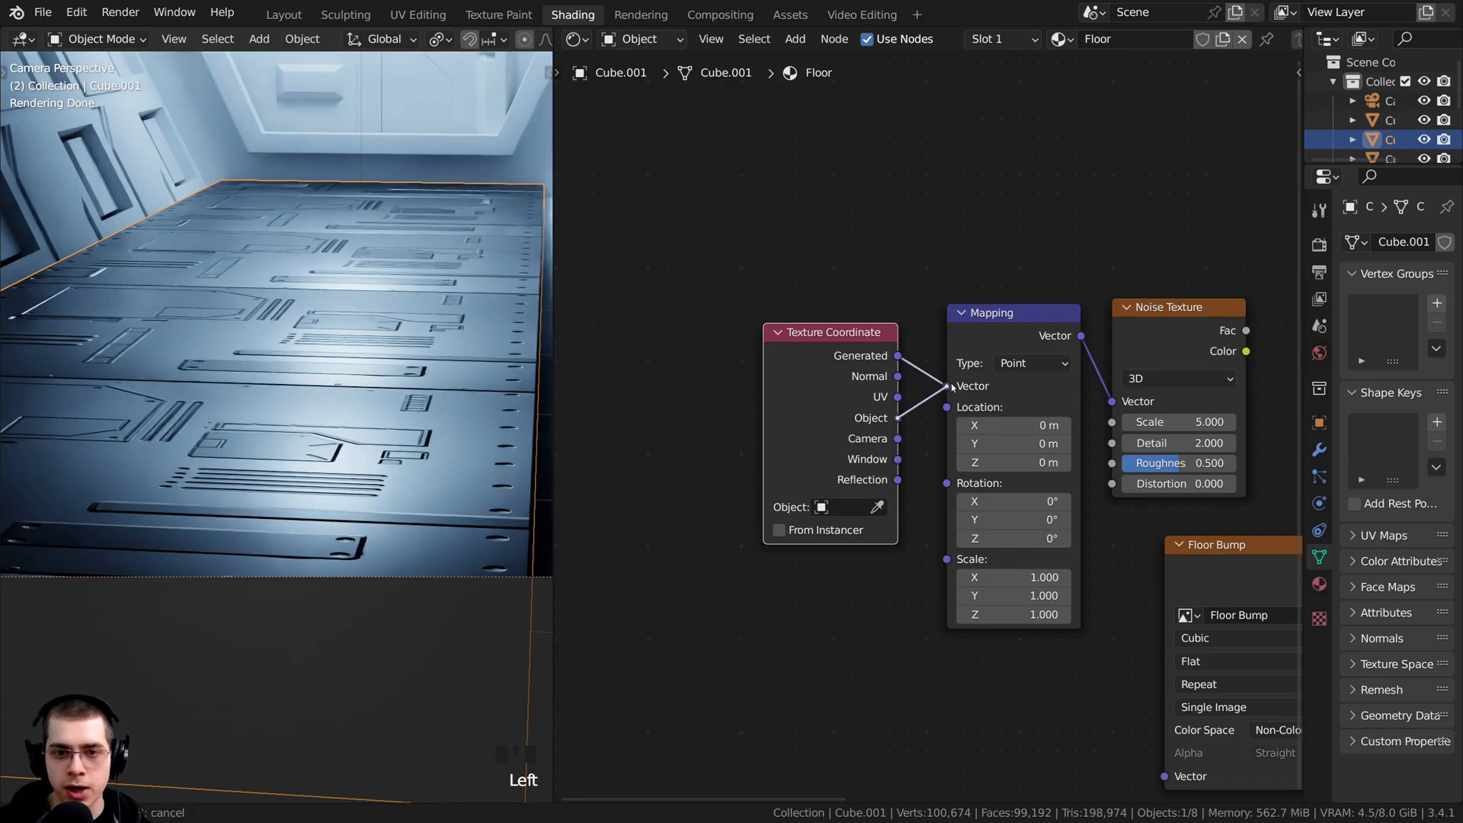
drag(951, 384, 949, 386)
drag(813, 372, 830, 365)
middle_drag(1093, 384, 758, 406)
scroll(758, 406, down, 1)
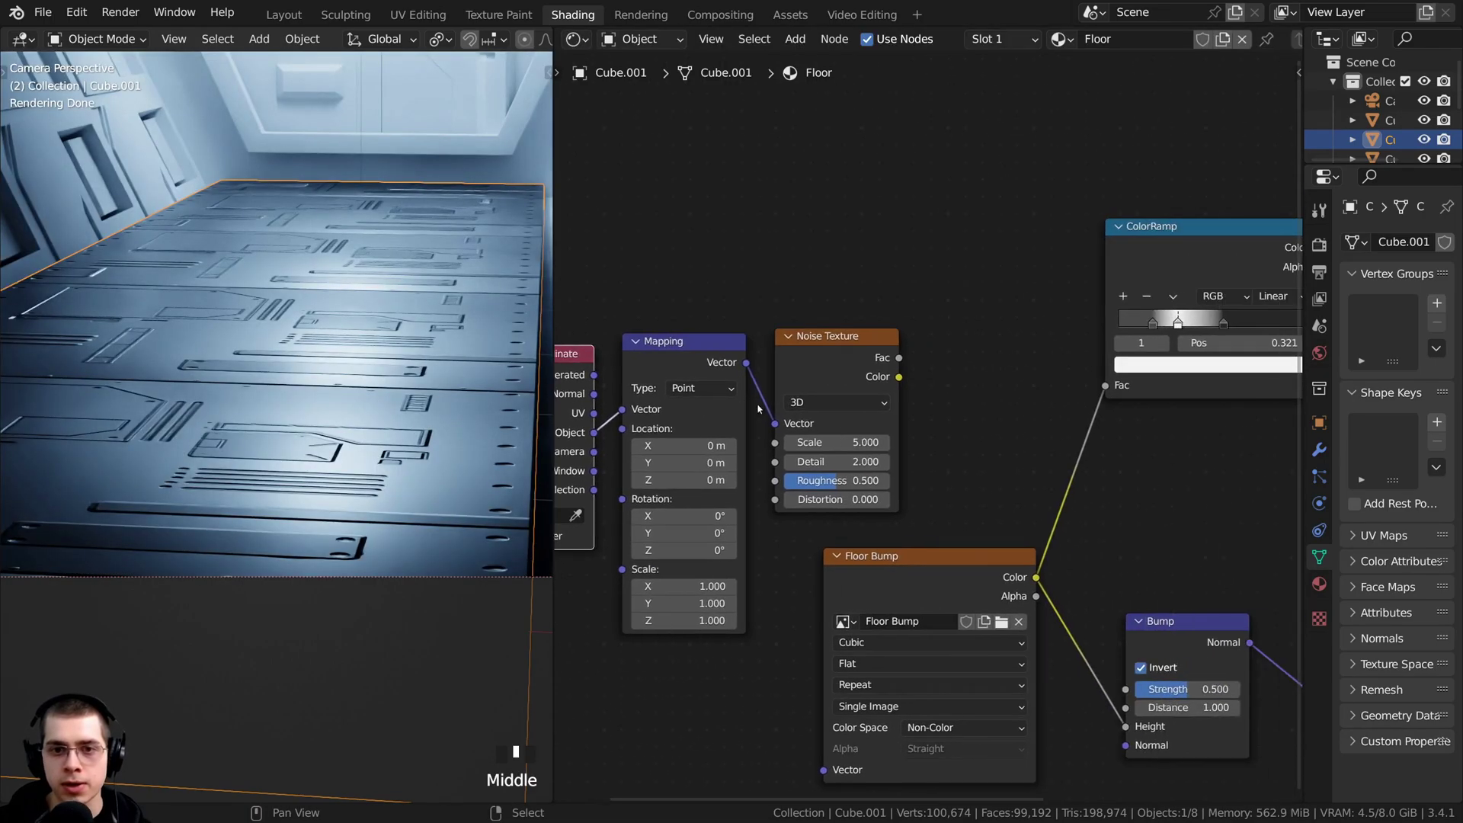
Preview the Noise Texture on the floor and set its Detail to 15 and Roughness to 0.7
ctrl+shift+click(801, 362)
shift+middle_drag(846, 473, 814, 454)
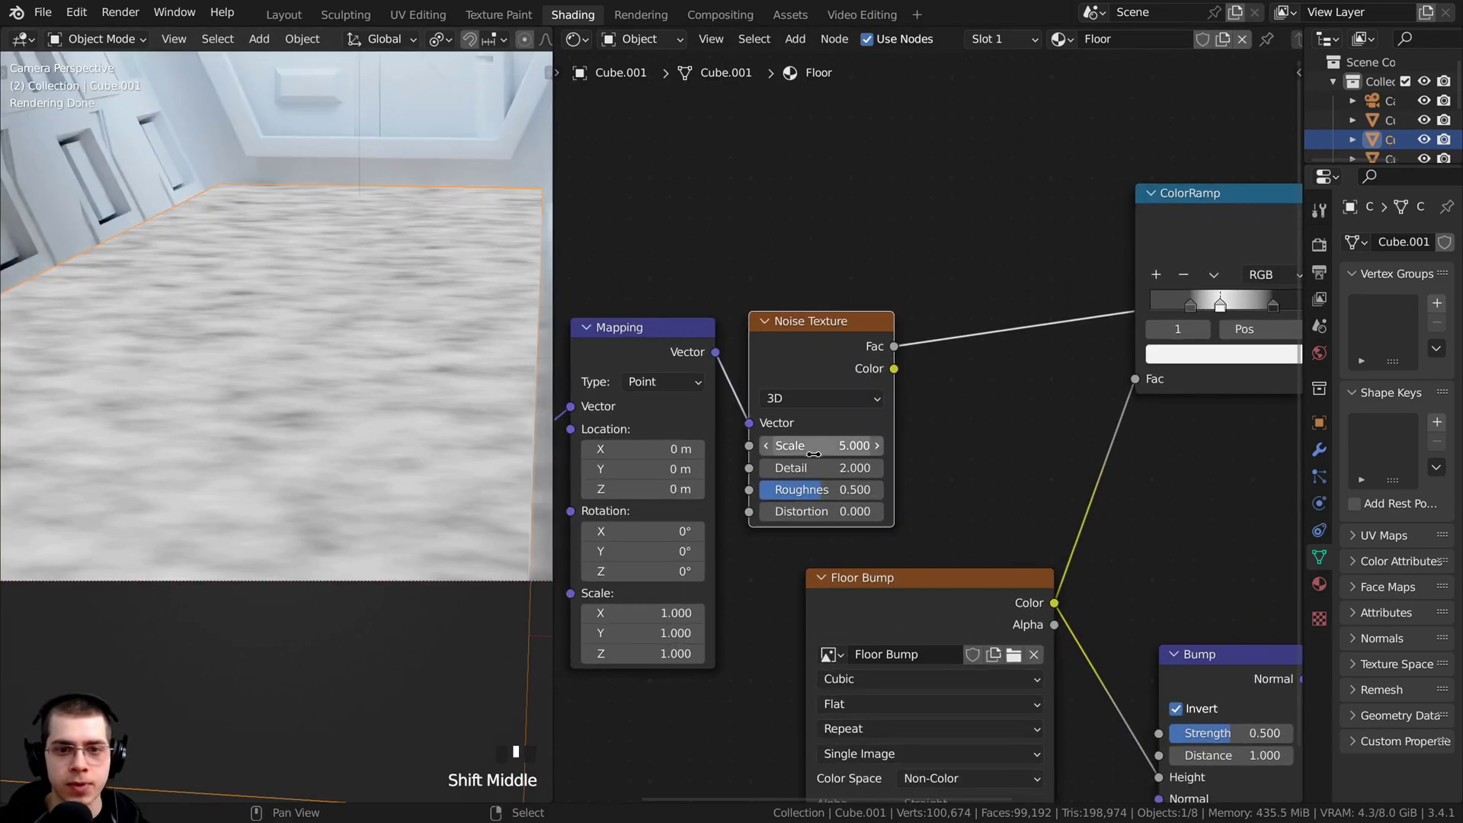
drag(814, 467, 854, 468)
scroll(793, 526, up, 3)
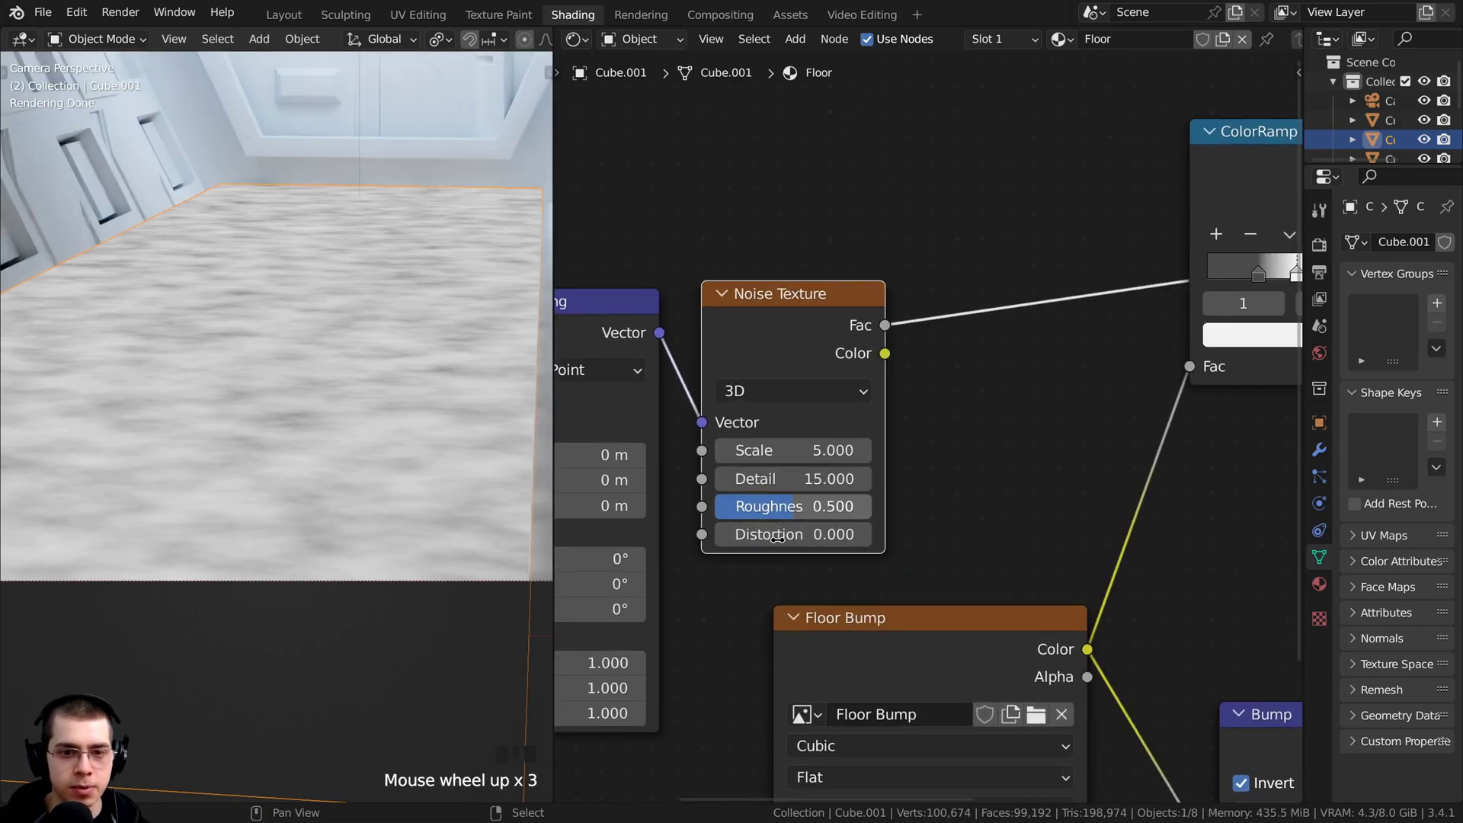
click(776, 514)
text(.)
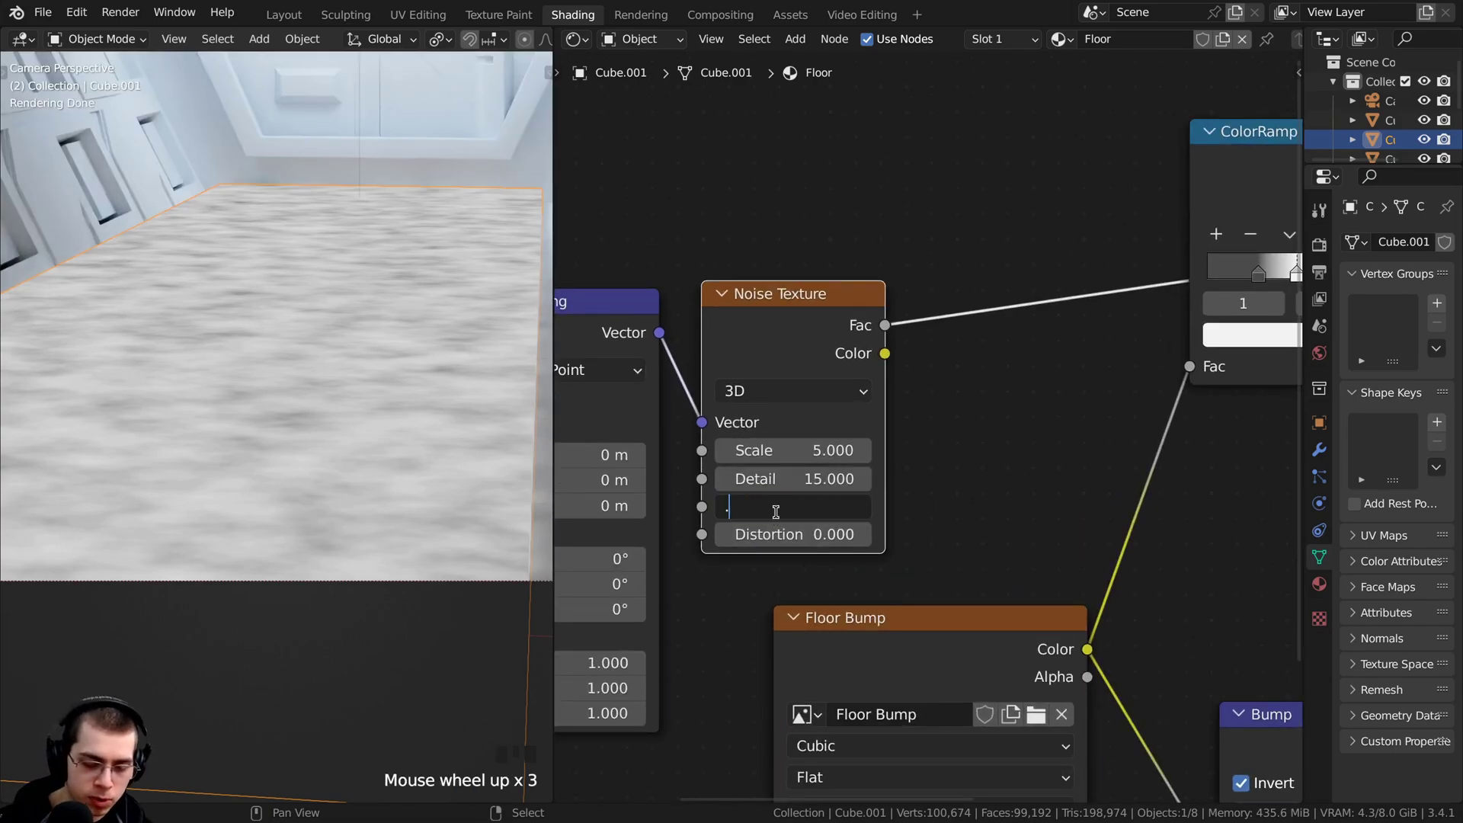
text(7)
key(Return)
scroll(920, 423, down, 1)
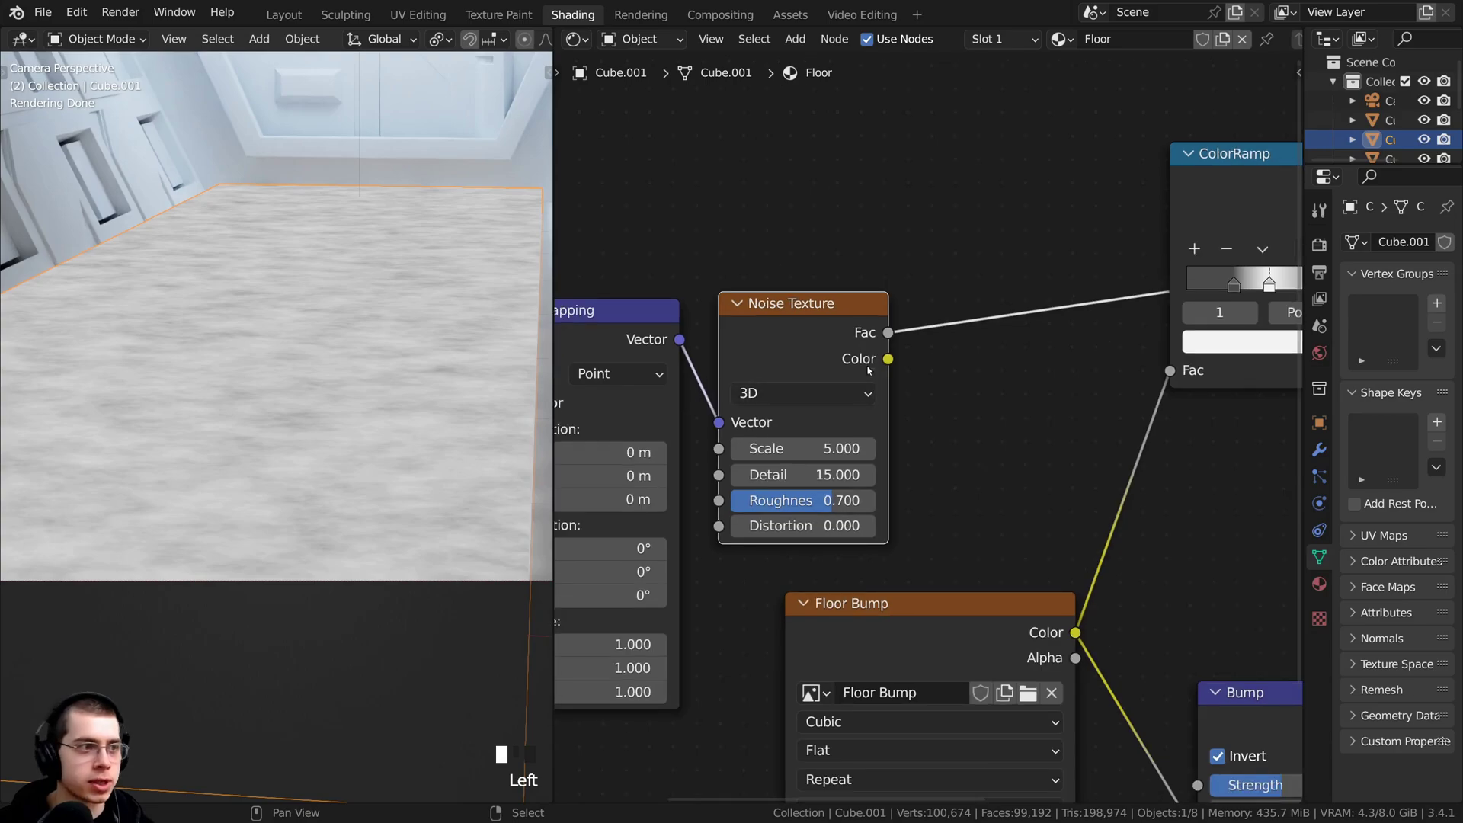
Set the Noise Texture's Scale to 3 and check the pattern across the floor
double_click(839, 449)
key(Return)
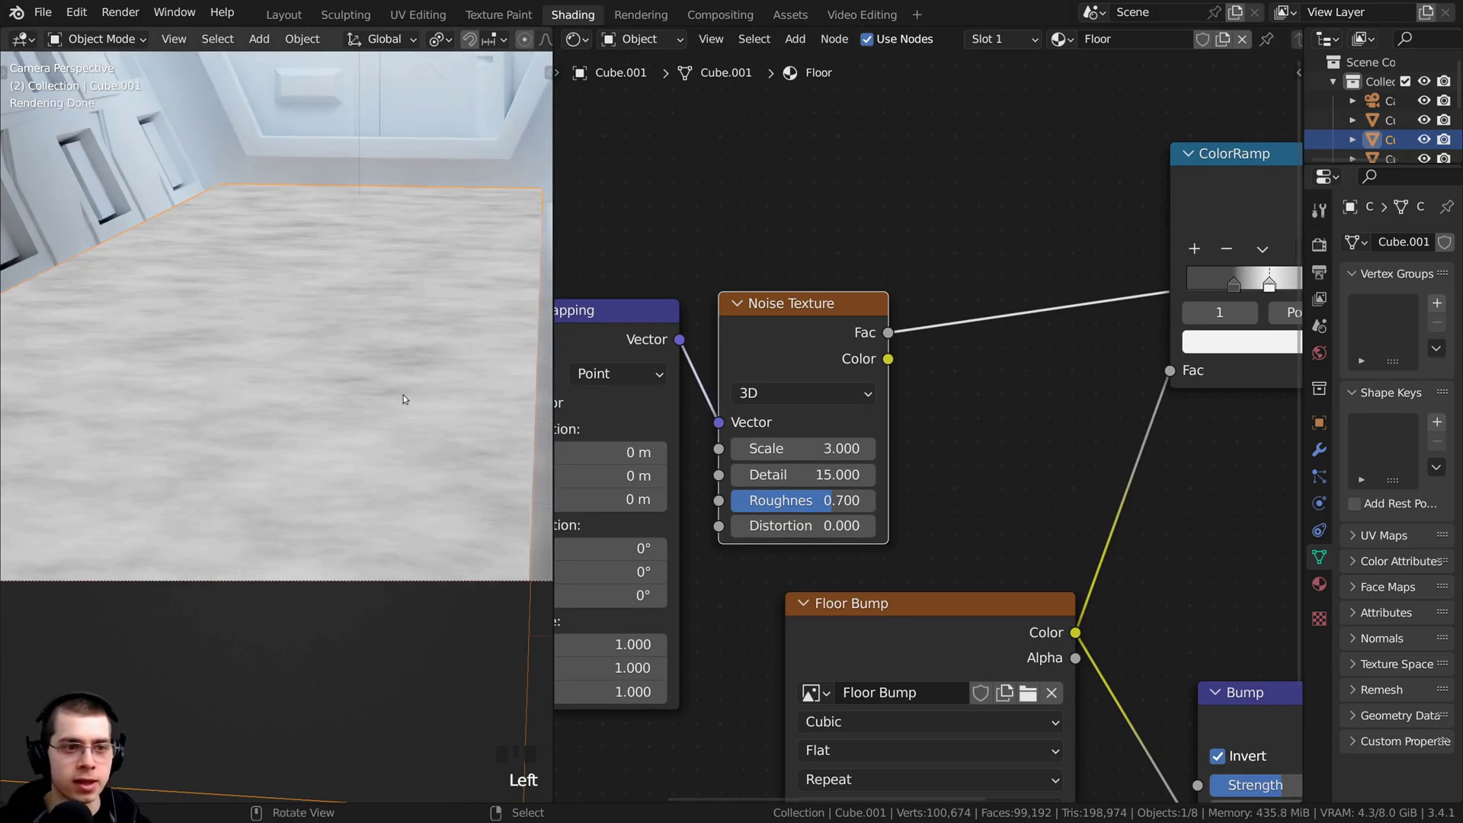
scroll(287, 419, down, 2)
shift+middle_drag(287, 418, 308, 423)
scroll(1066, 322, up, 2)
scroll(1065, 323, up, 2)
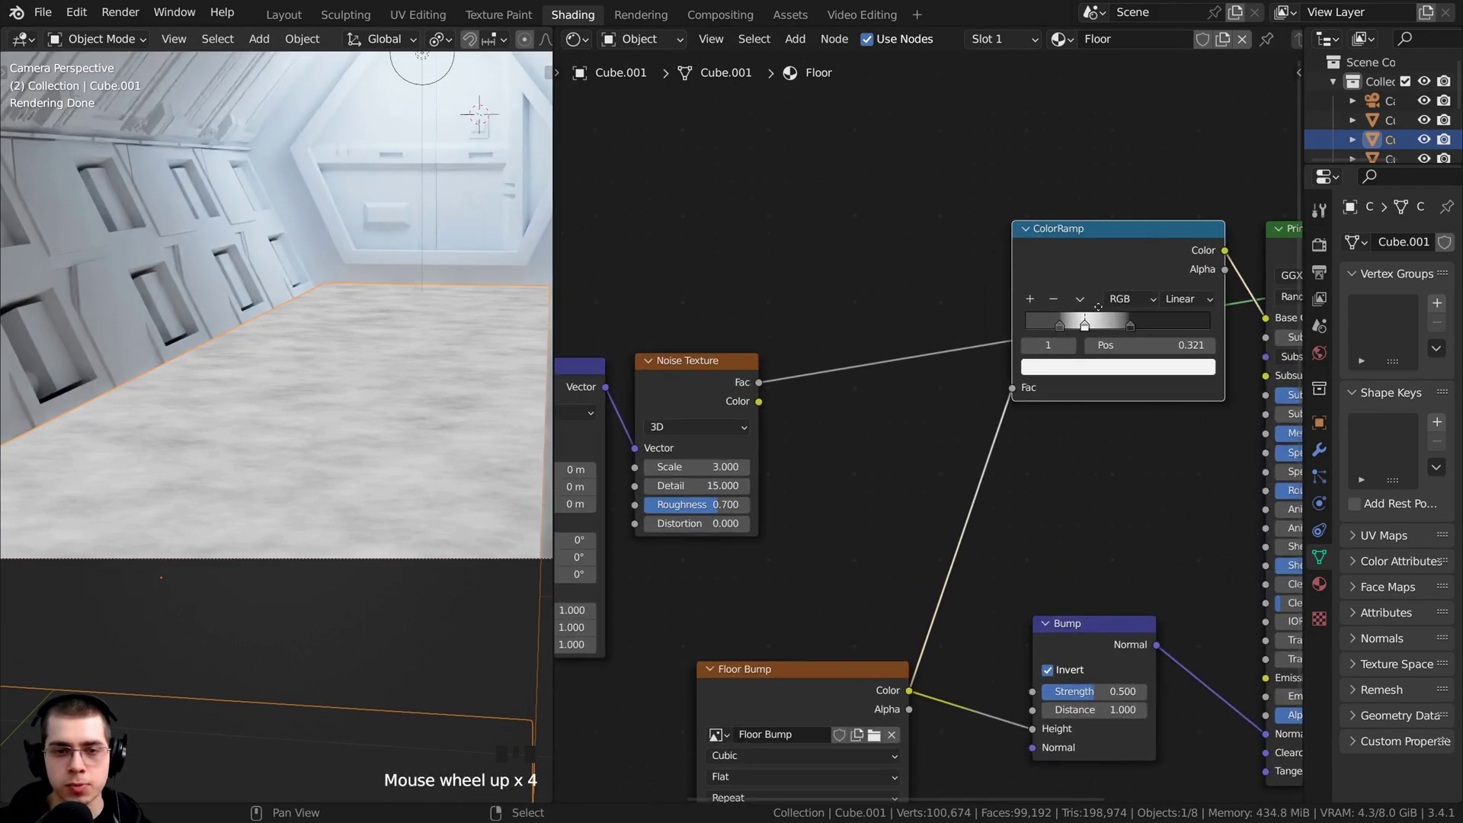
Duplicate the ColorRamp, insert the copy after the Noise Texture's Fac output and reset it to default values
key(shift+d)
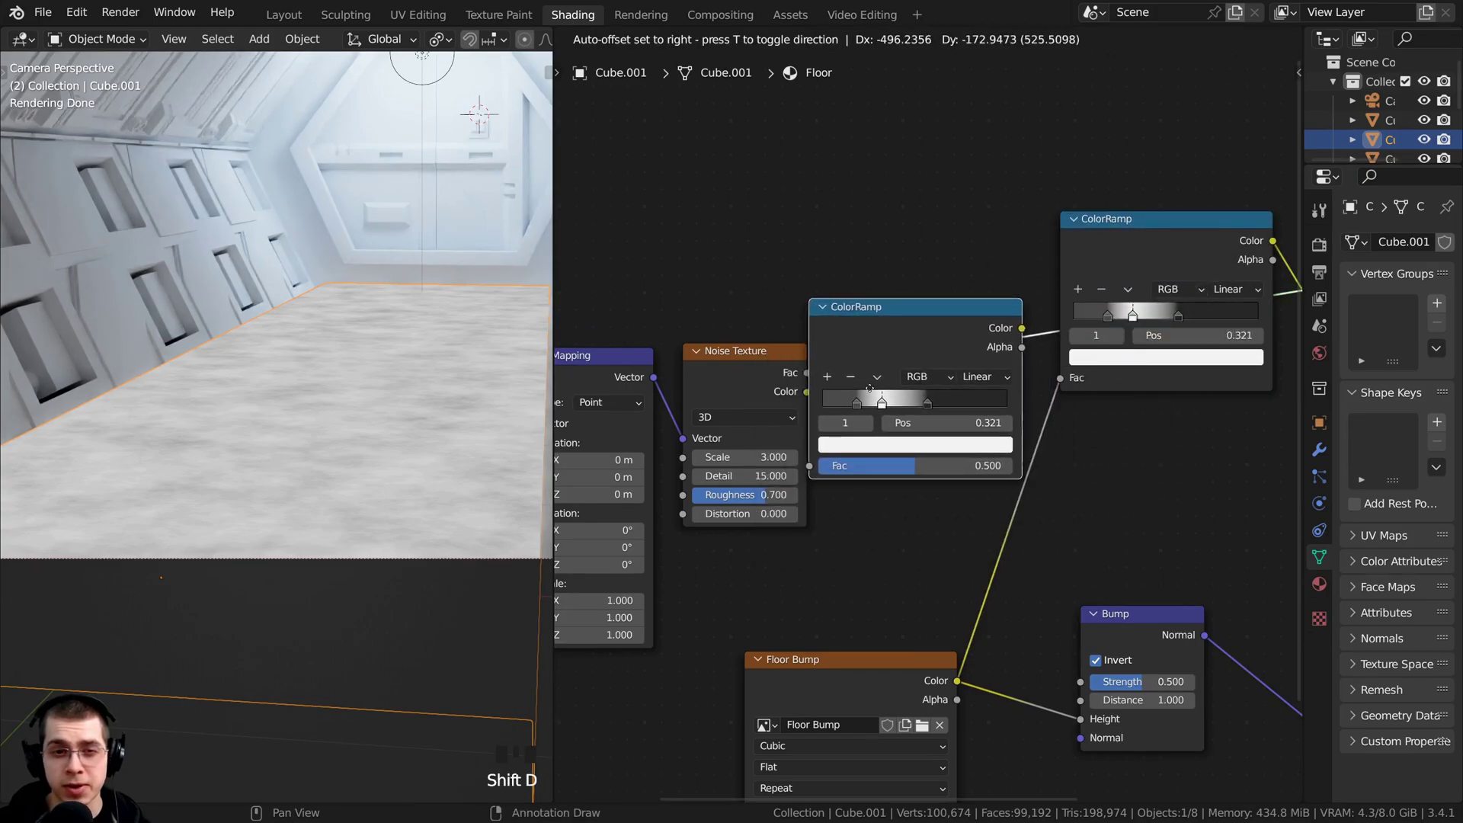
click(907, 358)
scroll(866, 345, up, 1)
key(BackSpace)
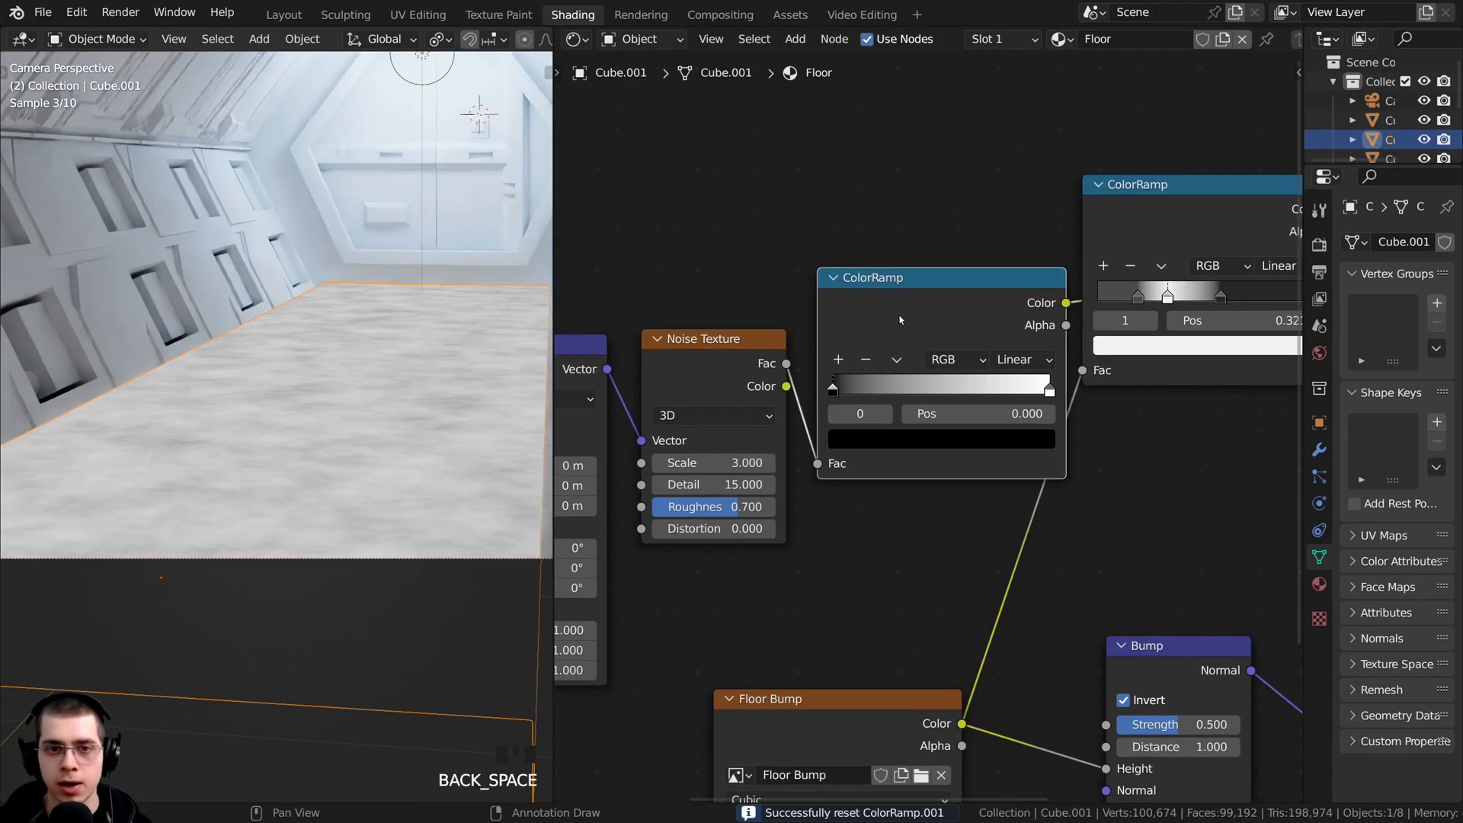
drag(900, 314, 900, 336)
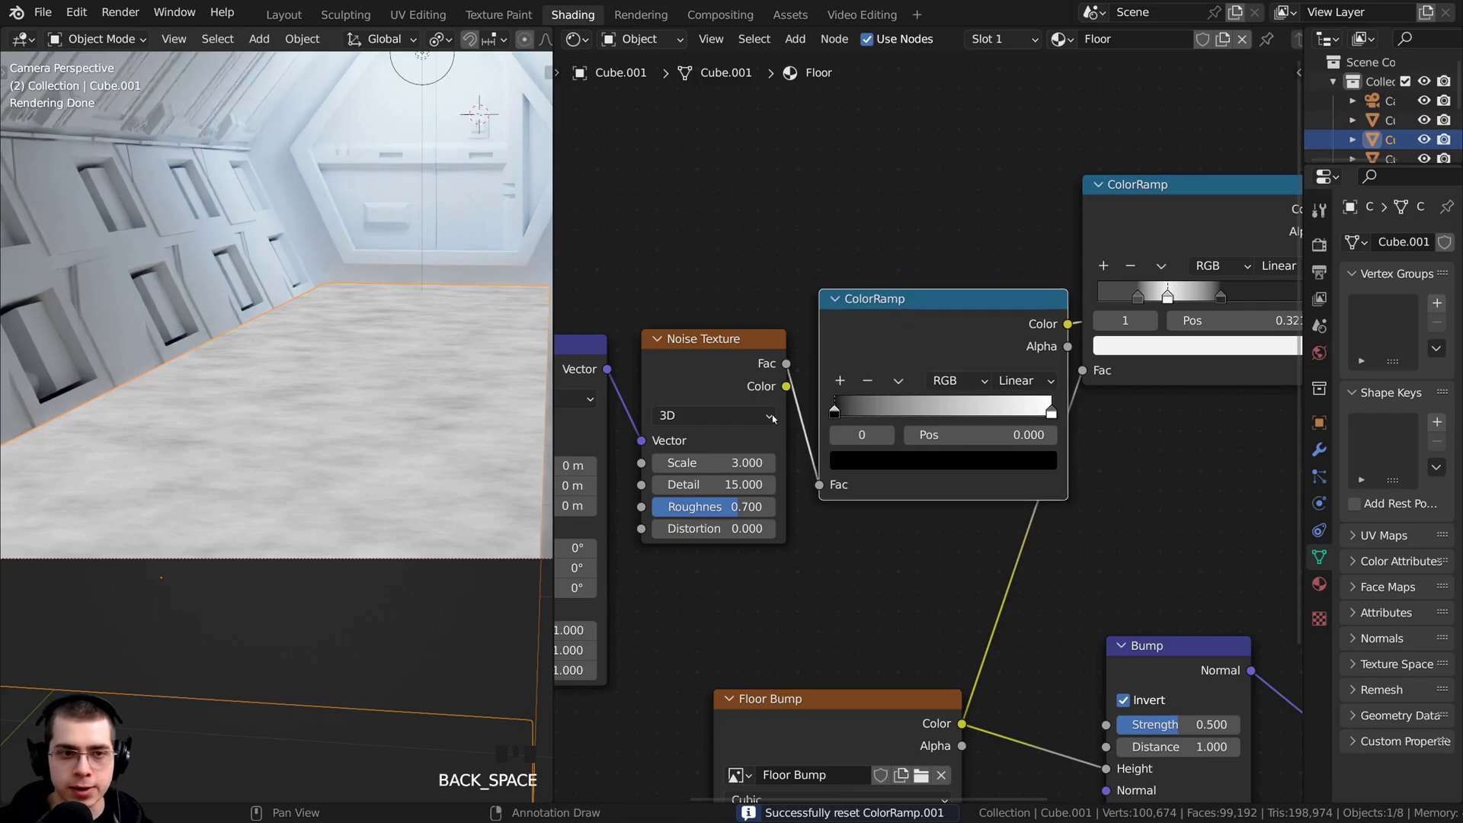
Increase the noise contrast by moving the new ColorRamp's black stop to 0.254 and its white stop to 0.712
scroll(931, 428, up, 3)
drag(812, 409, 884, 413)
scroll(1075, 411, up, 1)
drag(1084, 408, 1006, 407)
scroll(412, 415, up, 2)
shift+middle_drag(413, 416, 387, 415)
Darken the noise ColorRamp's white stop to light grey and lighten its black stop to dark grey
click(1008, 476)
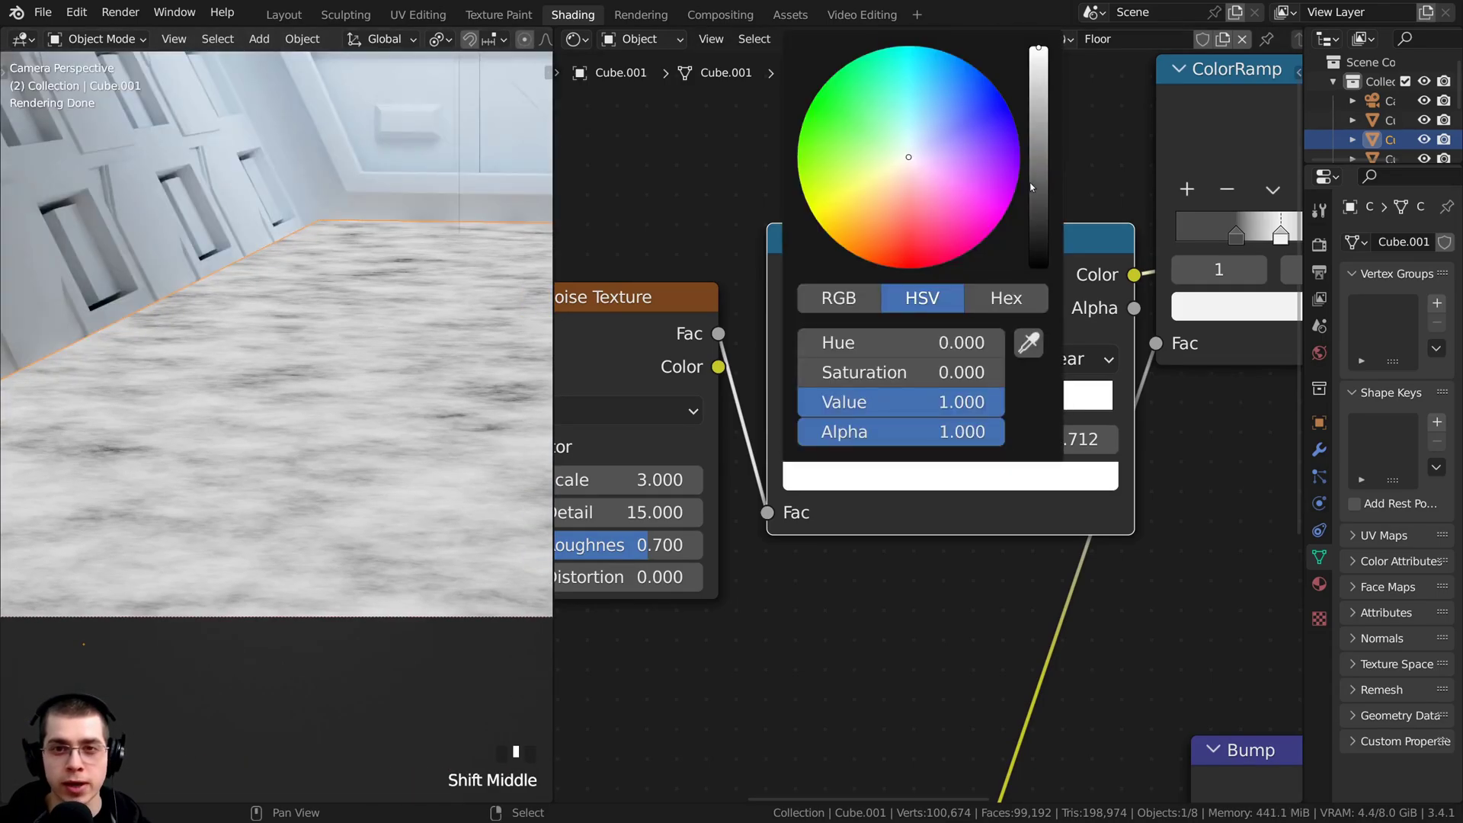
drag(1035, 81, 1039, 111)
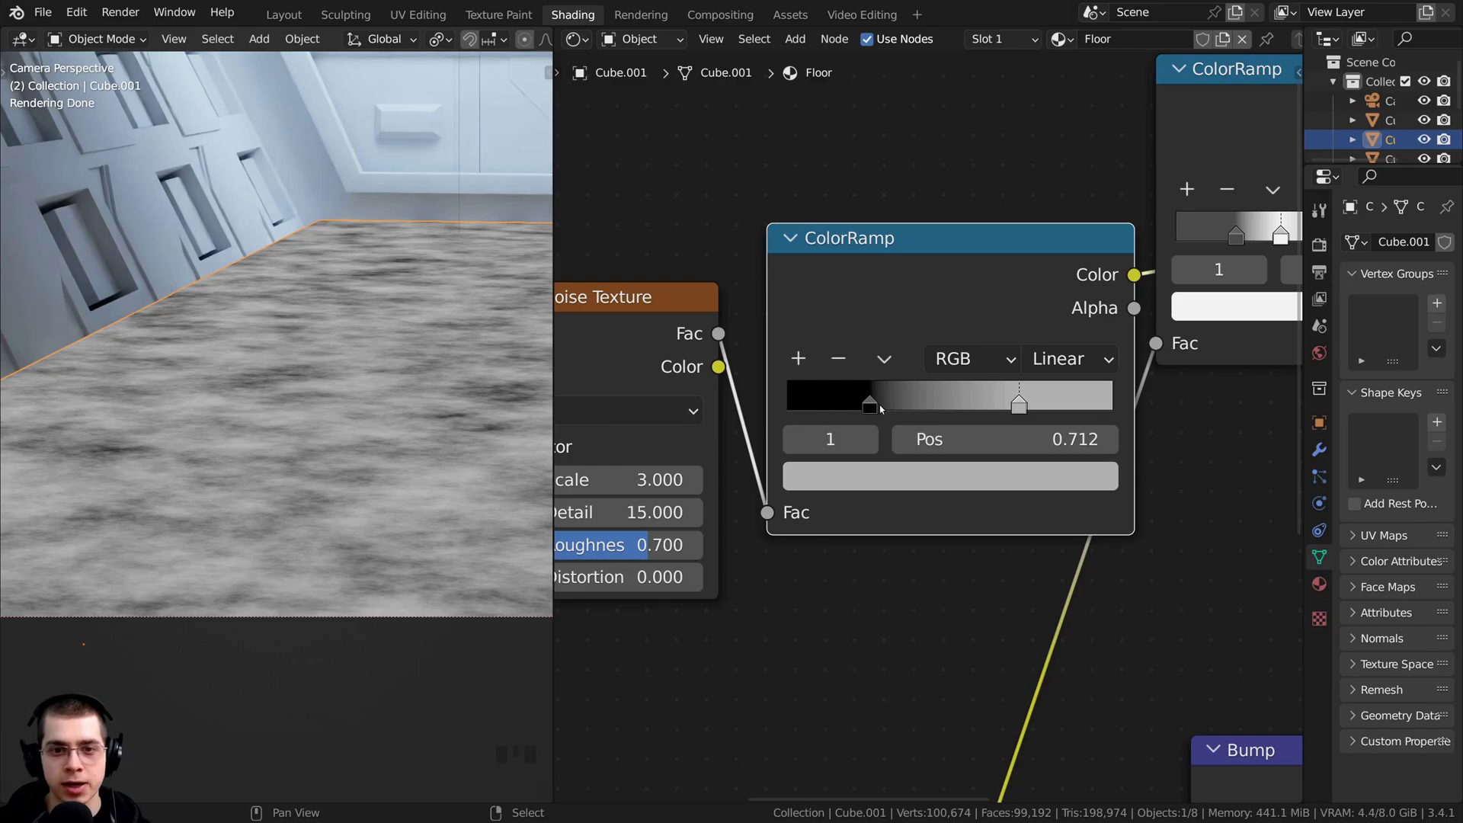
click(873, 405)
click(975, 477)
drag(1034, 256, 1038, 187)
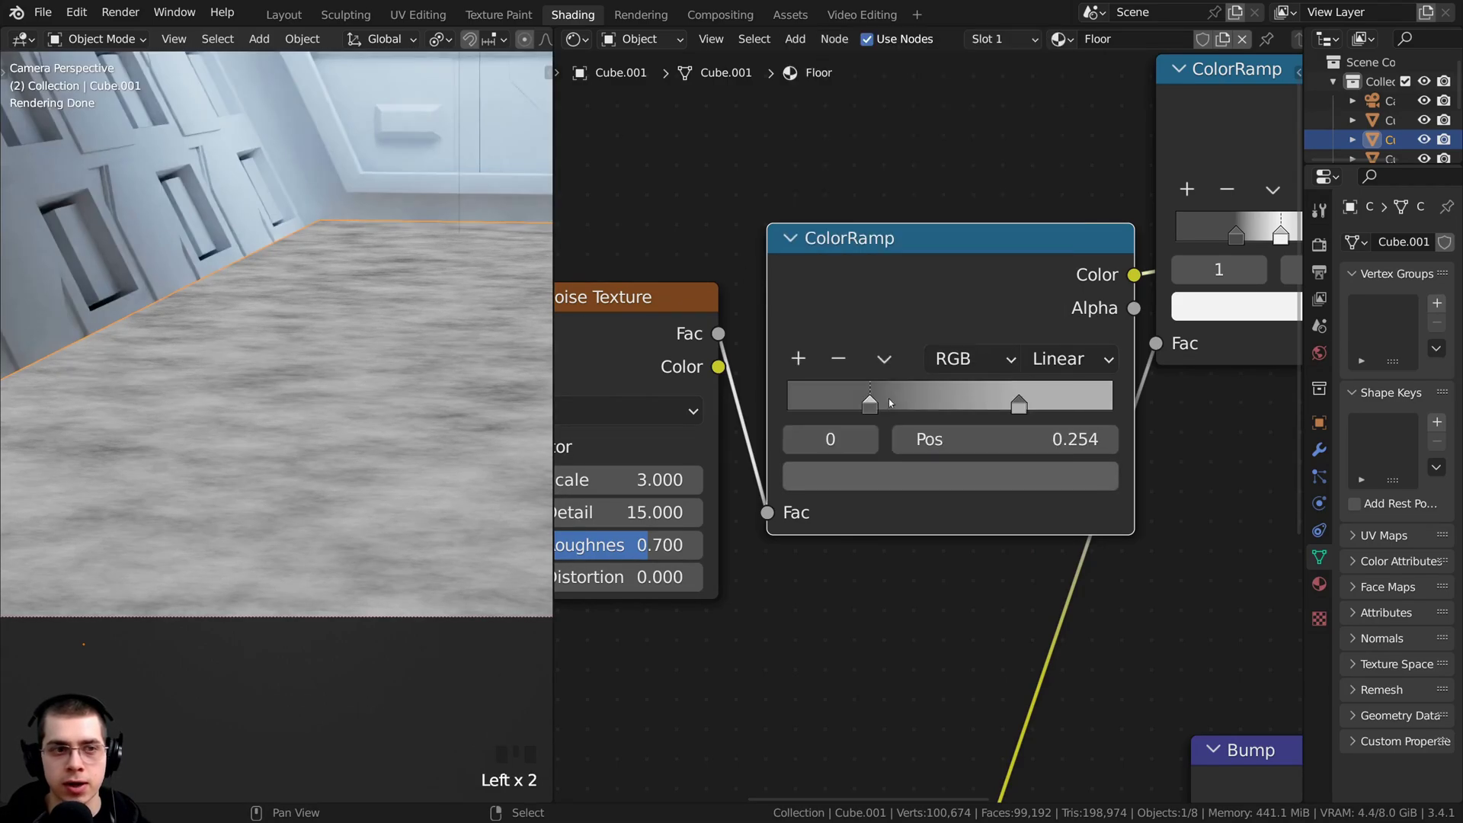
Bring the noise ColorRamp's stops closer together, with the light stop at 0.681, and lower the node below the other ColorRamp
drag(877, 405, 883, 404)
drag(1021, 403, 1010, 403)
scroll(970, 381, down, 5)
drag(956, 371, 946, 440)
scroll(1044, 407, down, 4)
Duplicate the Bump node with Invert off and insert the copy between the first Bump and the Principled BSDF's Normal input
middle_drag(1044, 407, 807, 381)
key(a)
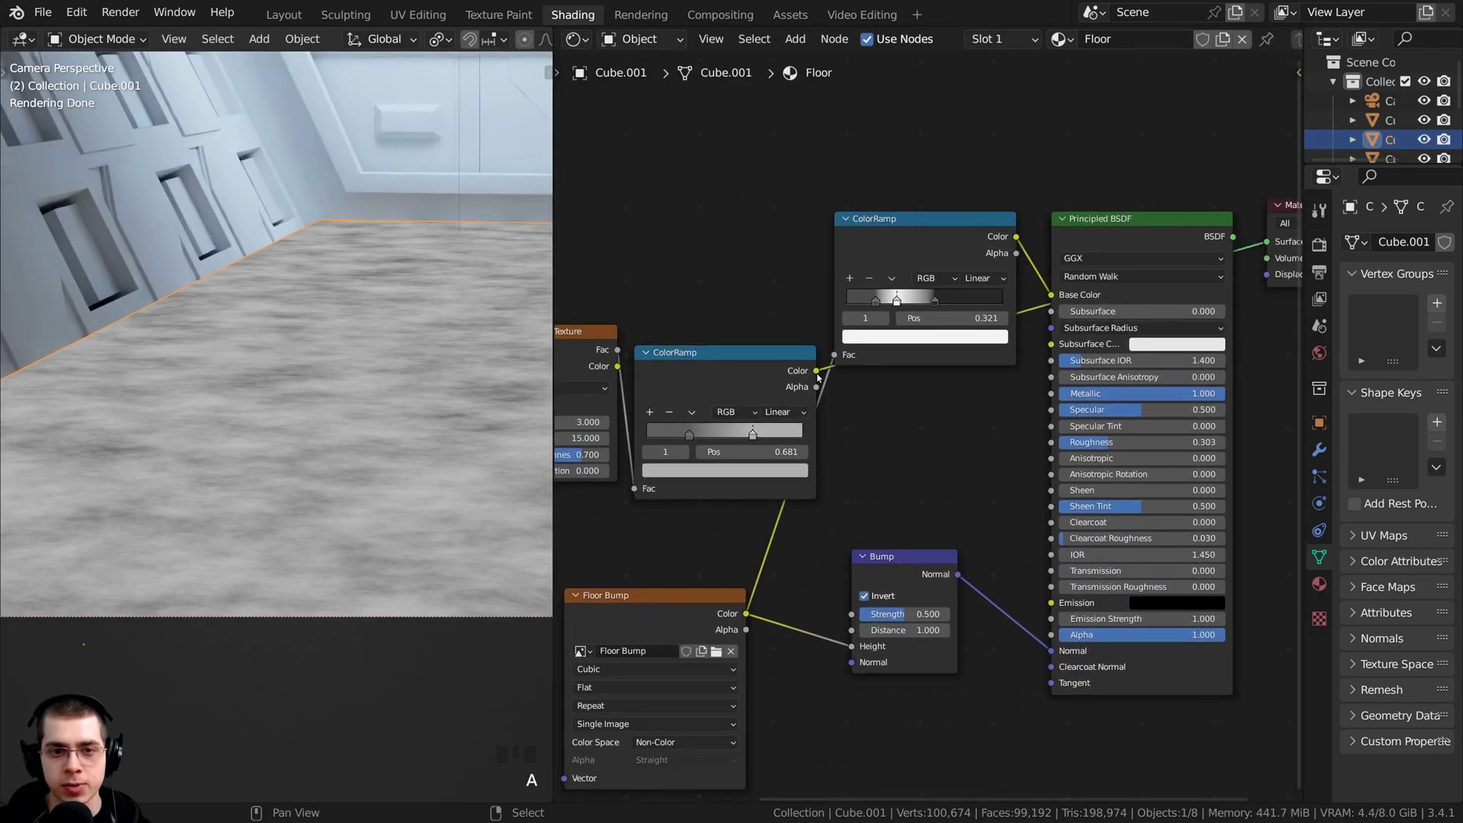
drag(875, 495, 875, 496)
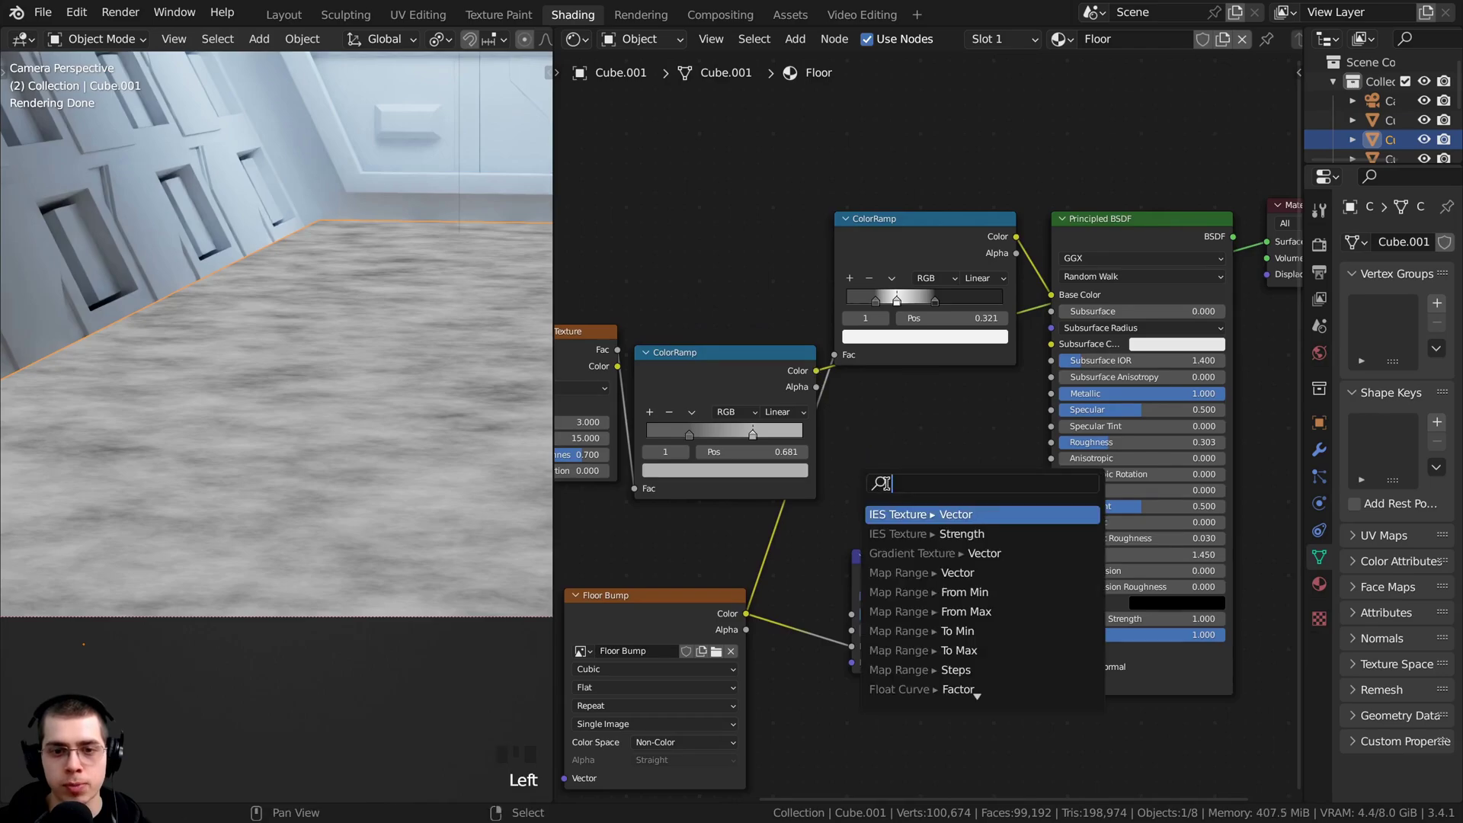
key(shift+d)
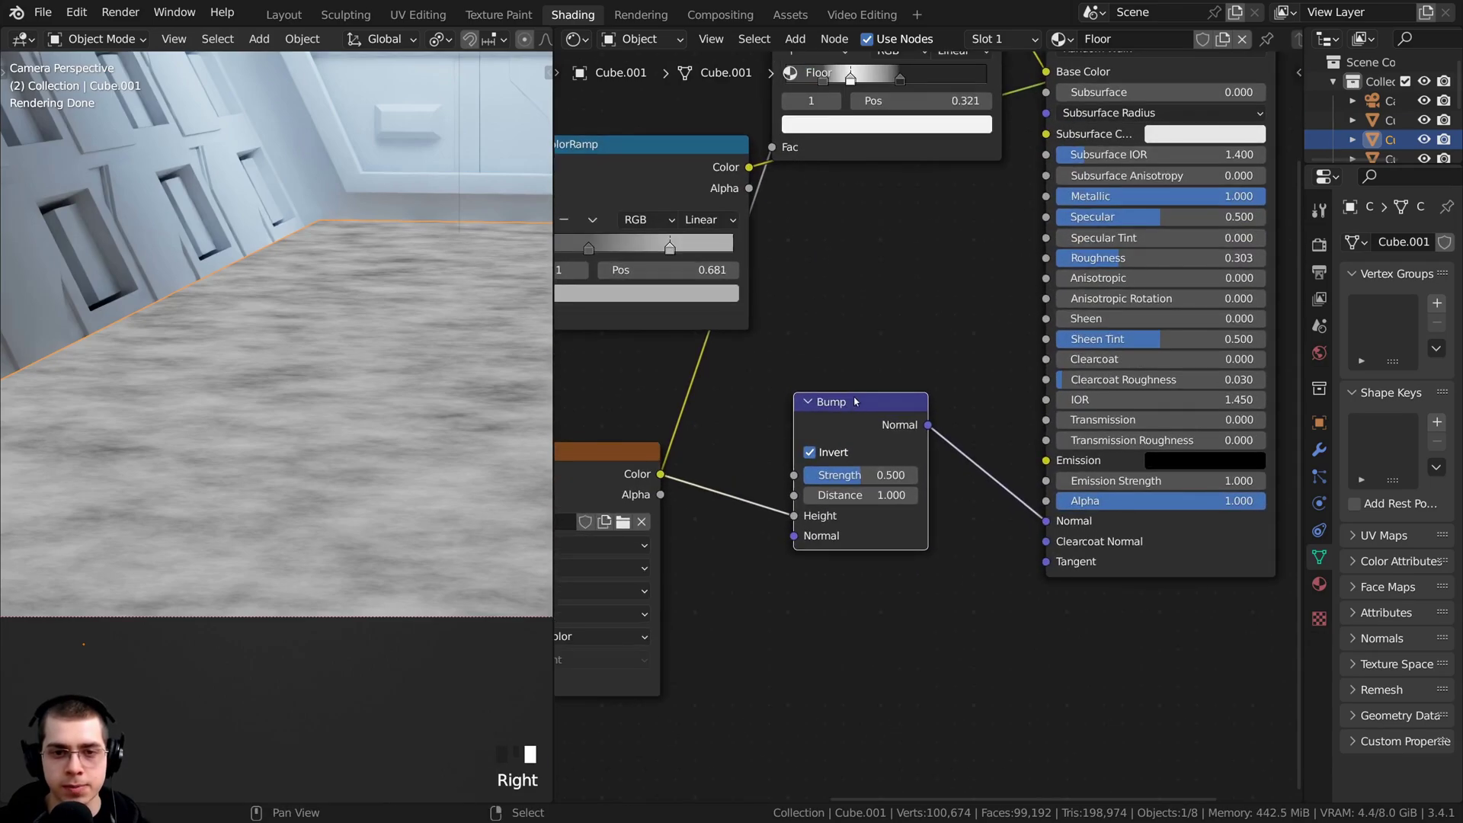
click(937, 564)
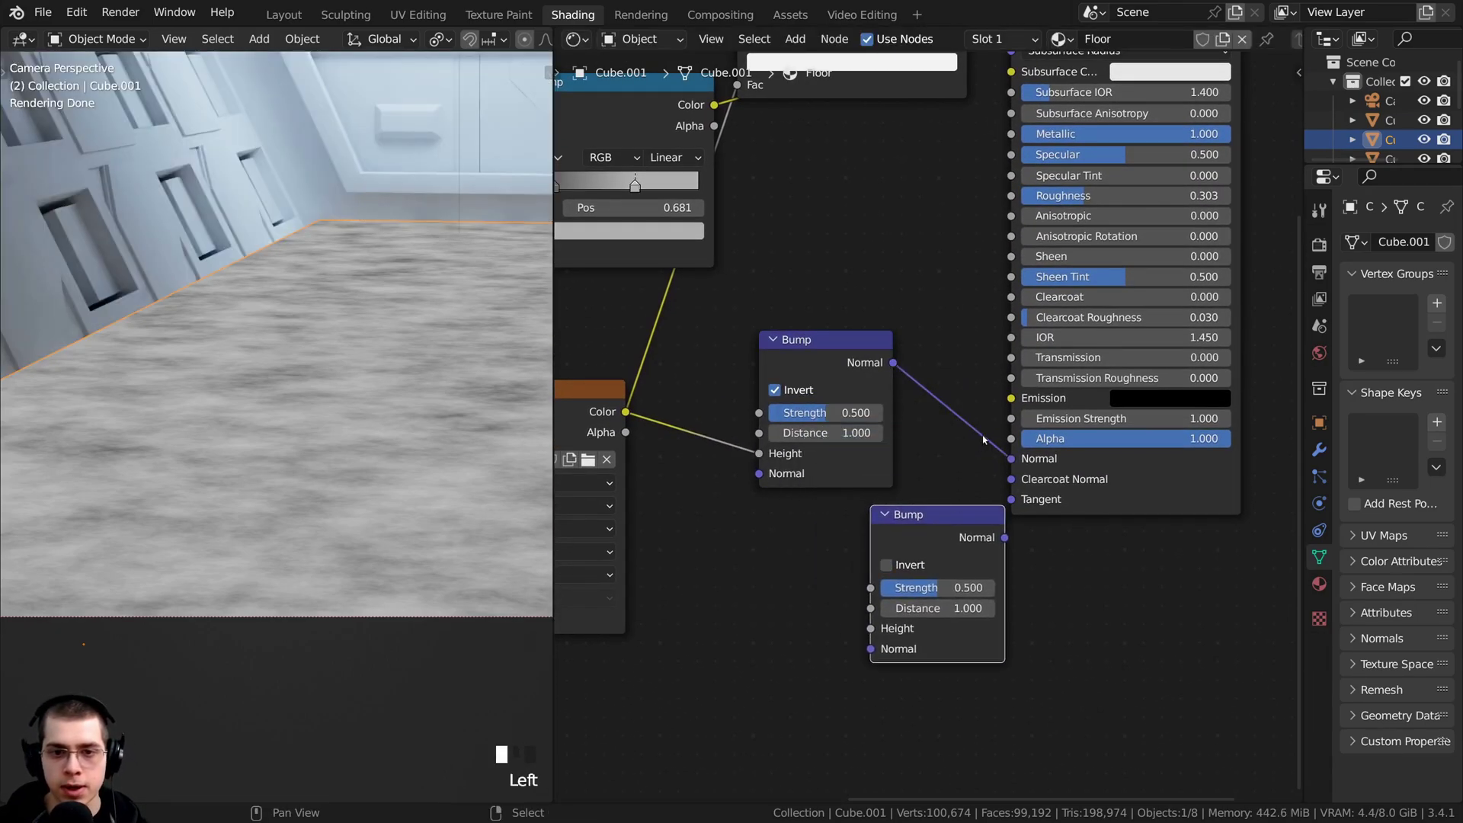
drag(983, 514, 999, 376)
middle_drag(622, 373, 570, 373)
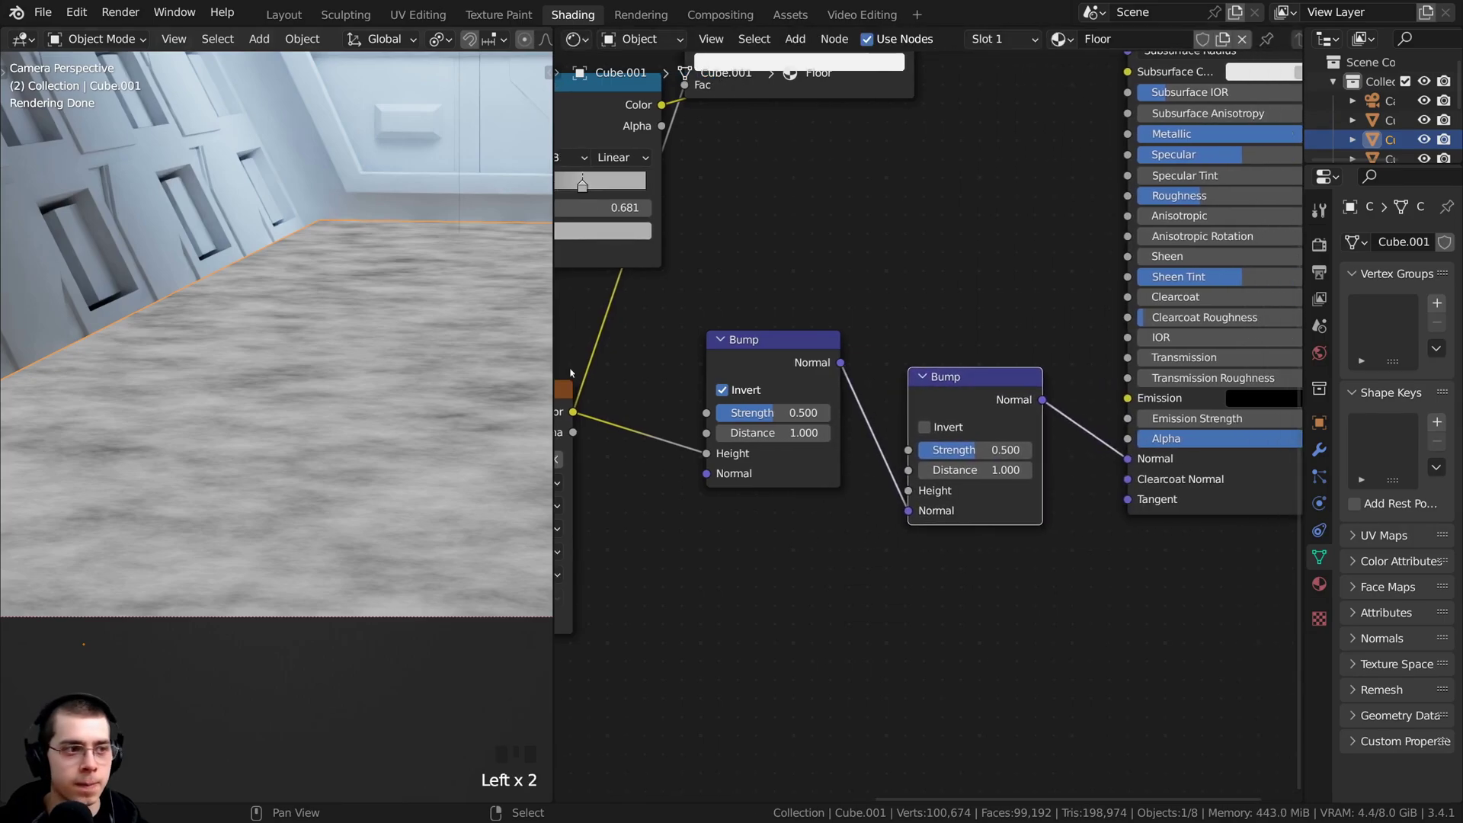
Connect the noise ColorRamp's Color output to the second Bump's Height input and space the two Bump nodes apart
click(972, 430)
scroll(974, 381, down, 2)
middle_drag(973, 353, 1026, 373)
drag(753, 184, 975, 426)
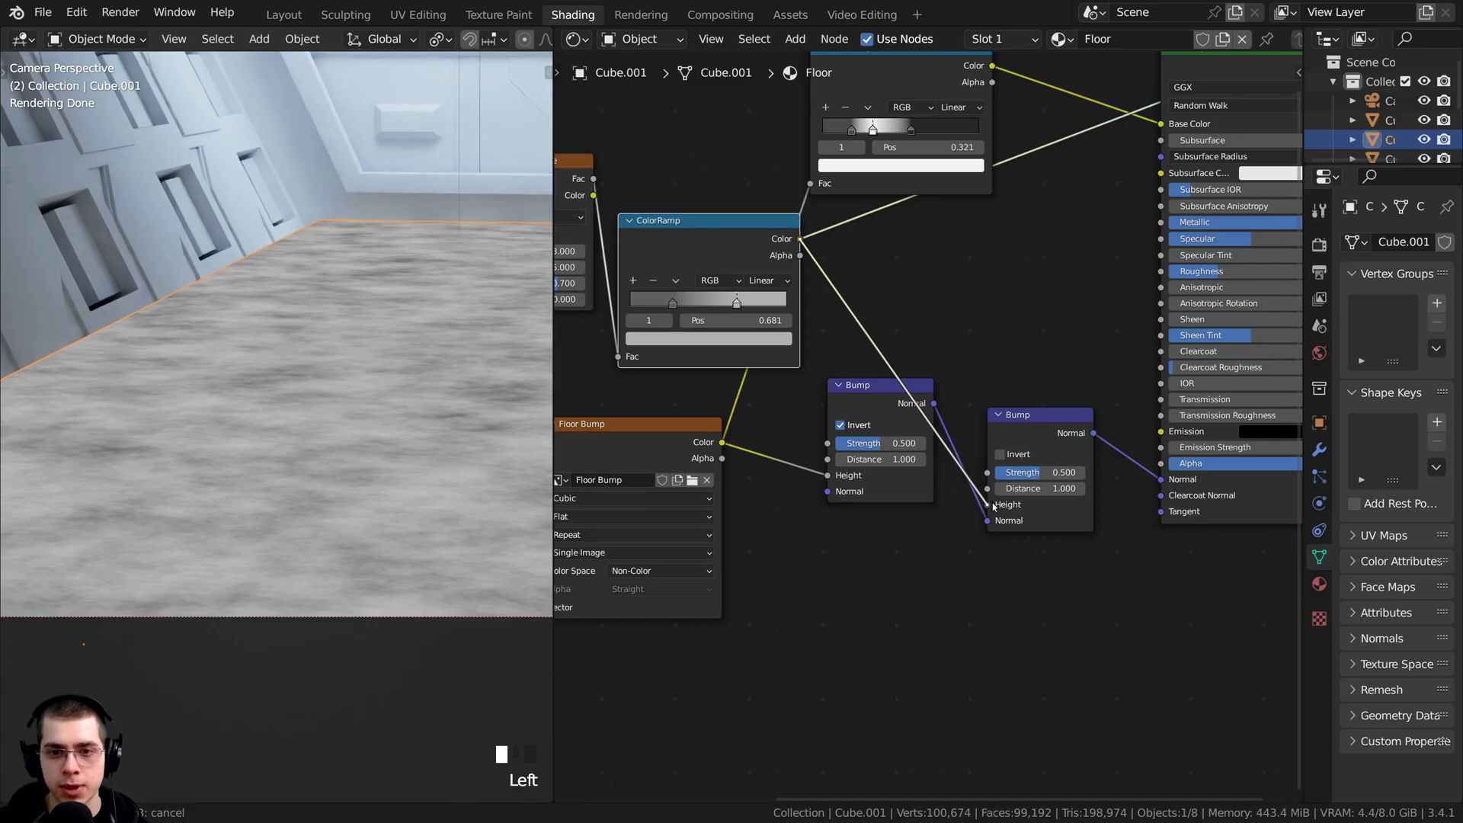
drag(992, 504, 992, 503)
drag(1032, 434, 1060, 396)
click(925, 386)
drag(882, 407, 876, 432)
middle_drag(1075, 411, 986, 424)
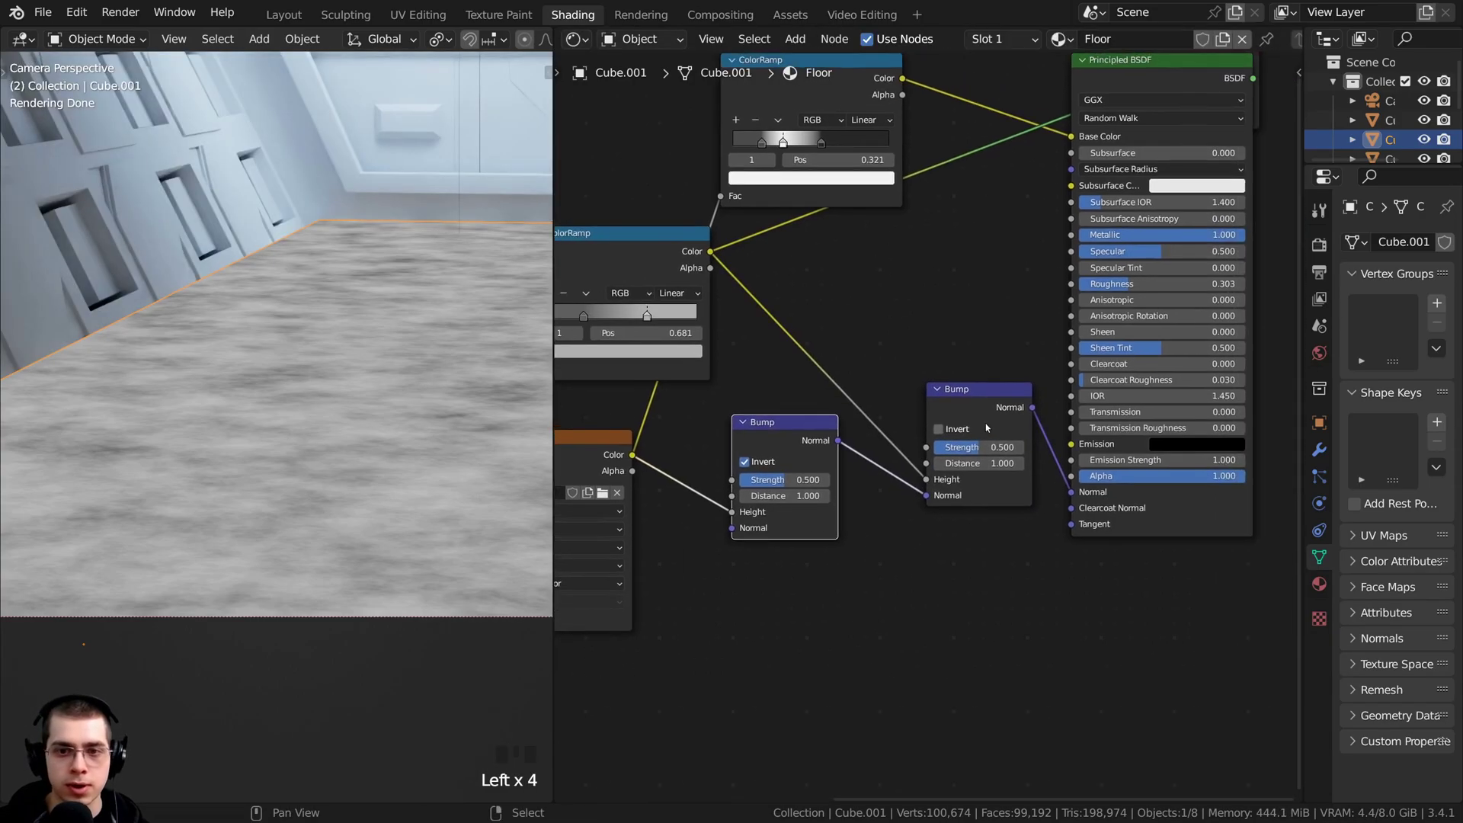
Preview the second Bump node's Normal output directly on the floor and look at it up close
ctrl+shift+click(990, 406)
scroll(291, 359, up, 4)
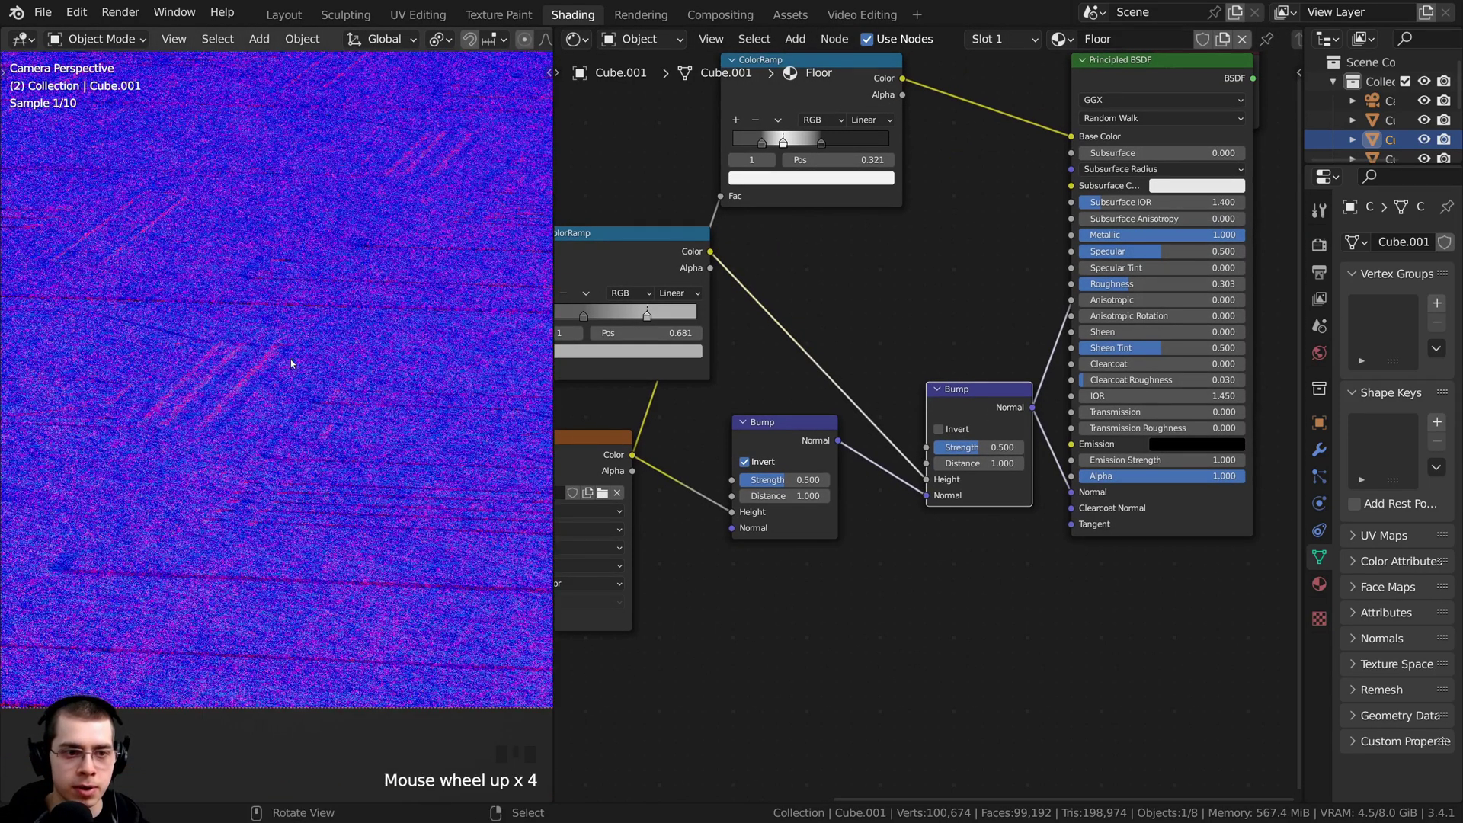
middle_drag(1033, 276, 963, 431)
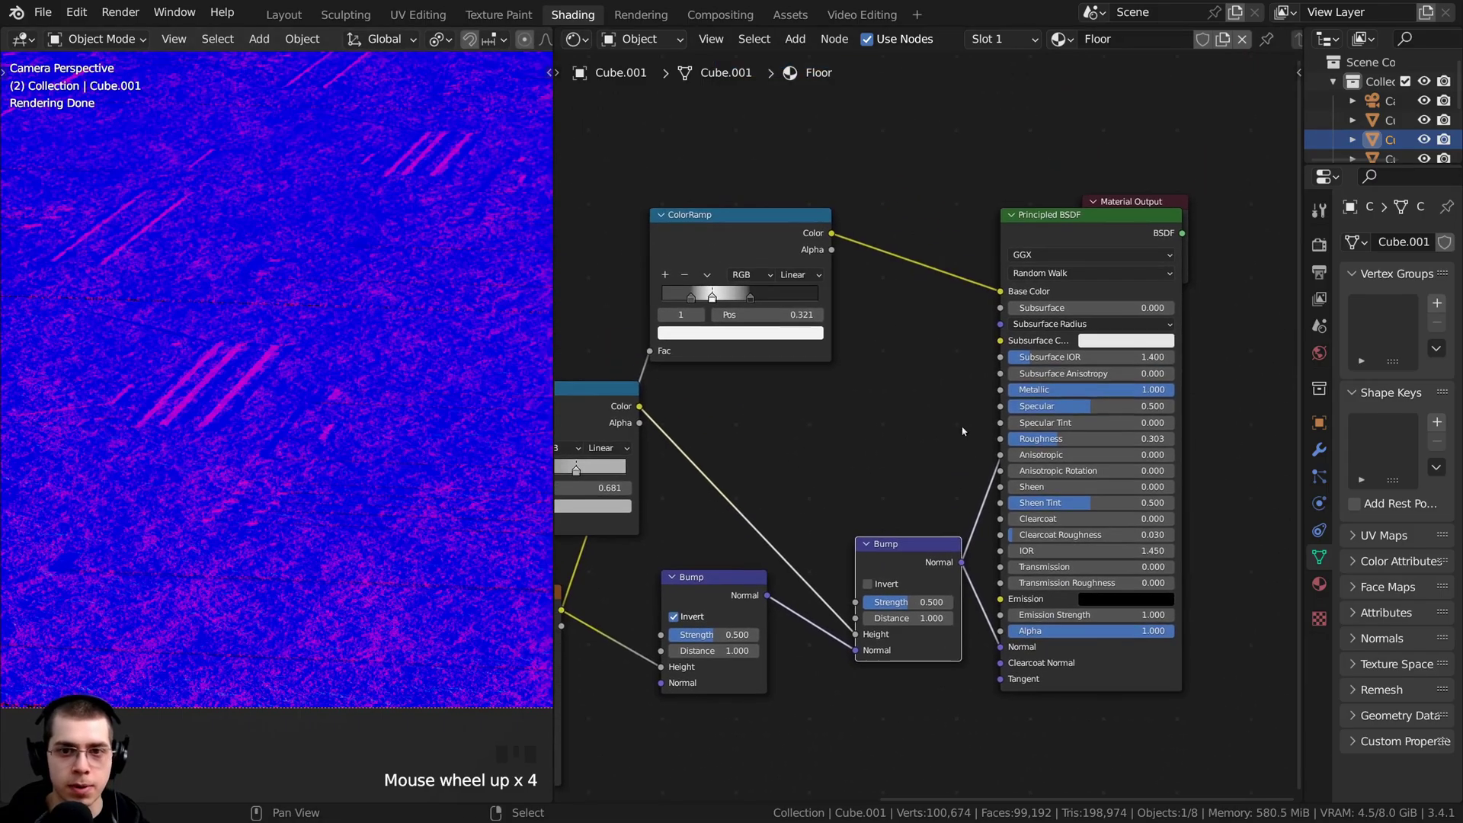
Route the Principled BSDF back to the Material Output and move the output node clear of the shader
ctrl+shift+click(1048, 238)
drag(1121, 201, 1276, 202)
scroll(407, 384, down, 5)
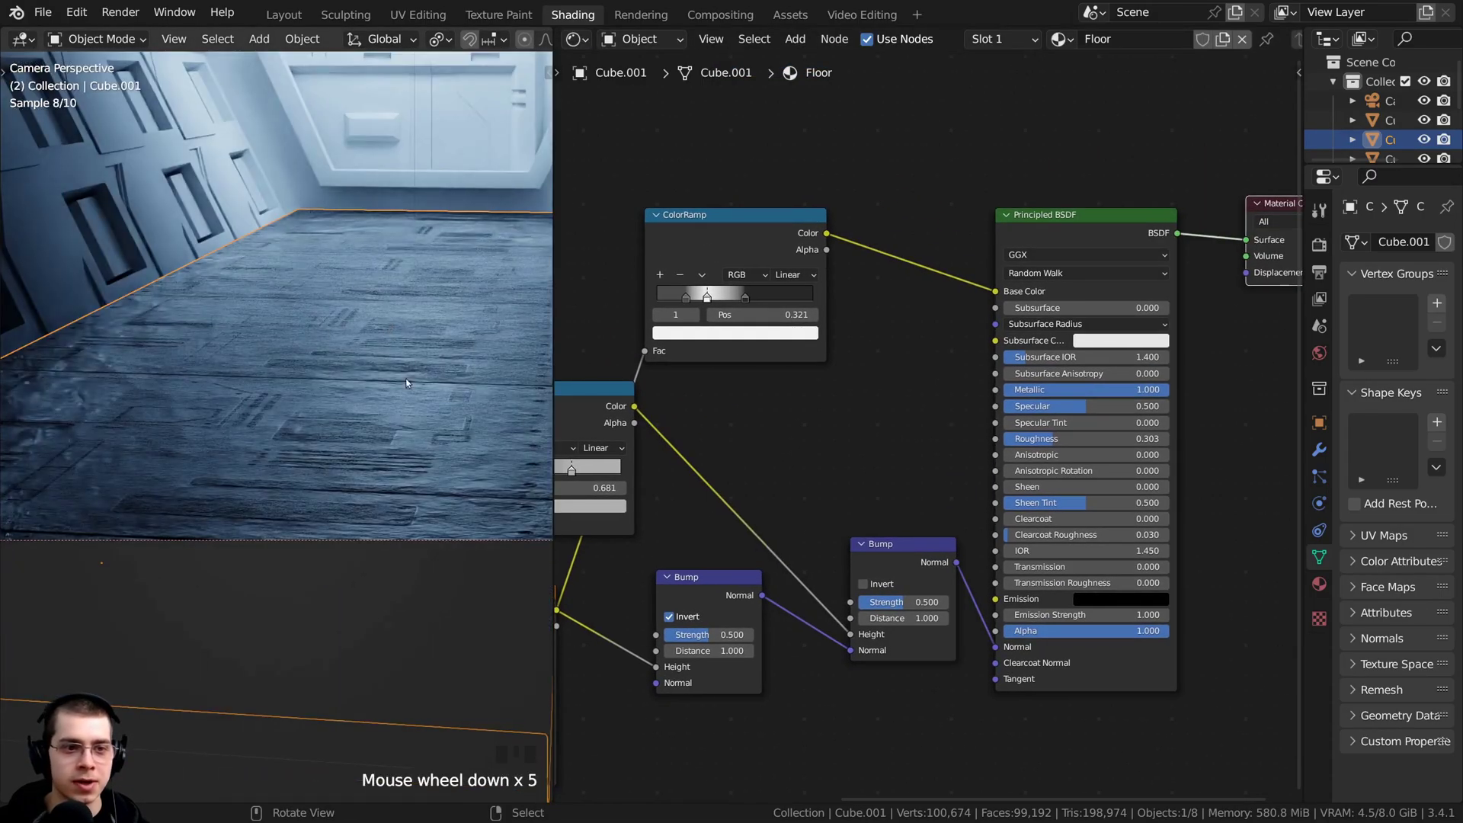
shift+middle_drag(406, 383, 372, 432)
scroll(844, 580, up, 2)
Set the second Bump node's Strength to 0.03 and check the floor up close and from farther away
middle_drag(844, 581, 884, 449)
scroll(889, 448, up, 1)
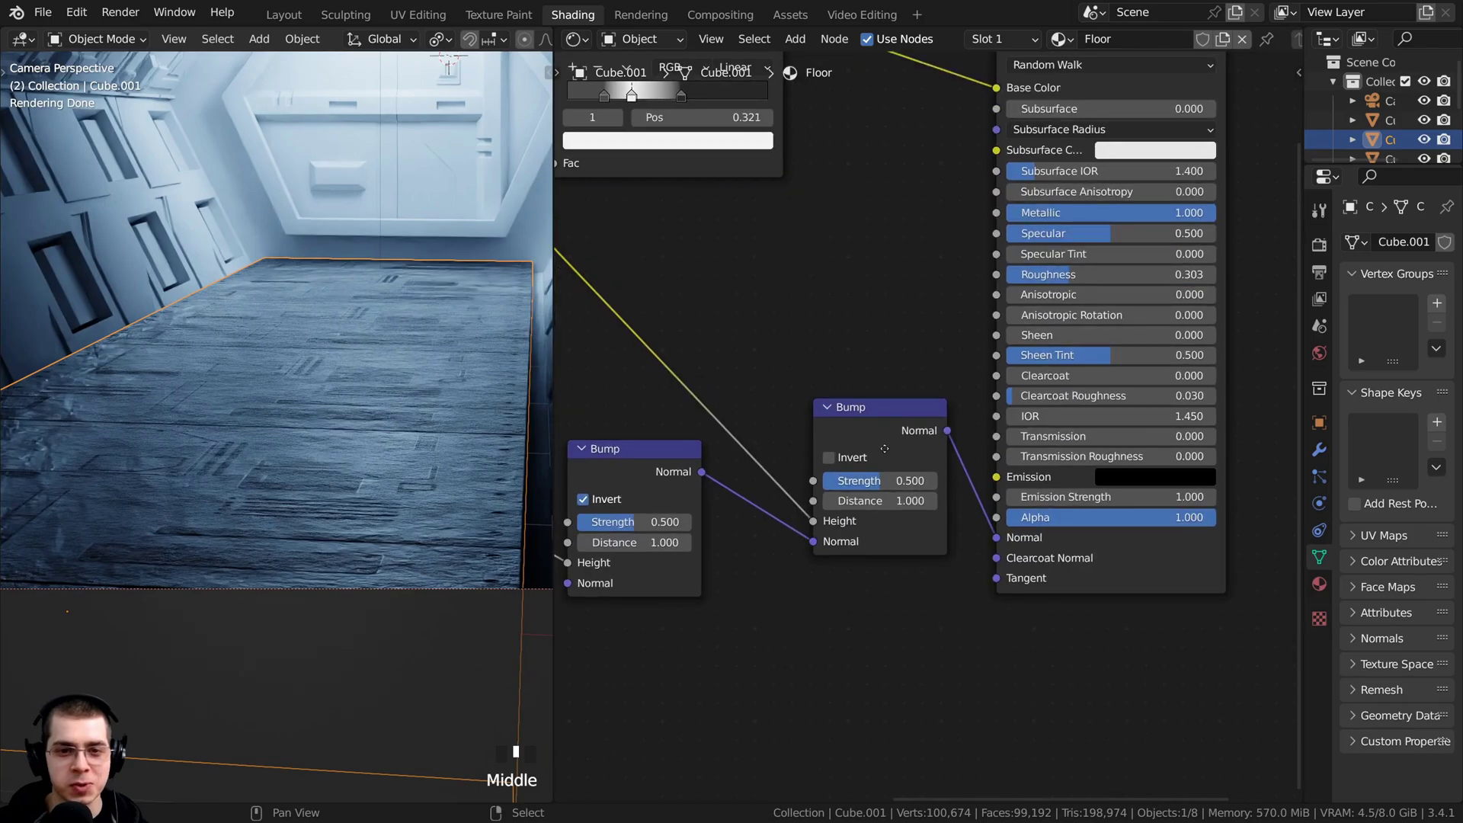
drag(871, 530, 869, 489)
click(869, 487)
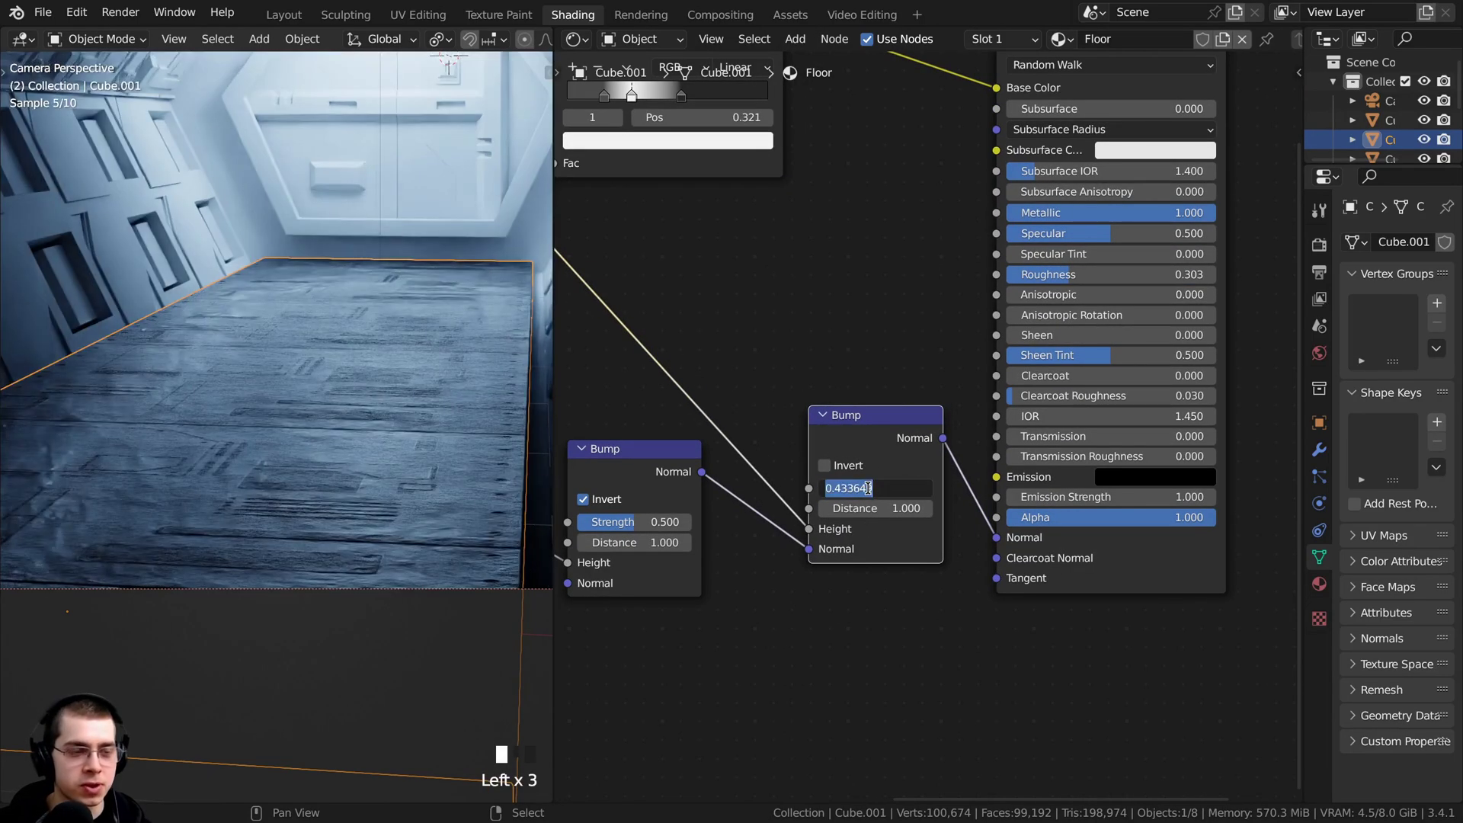
text(.0)
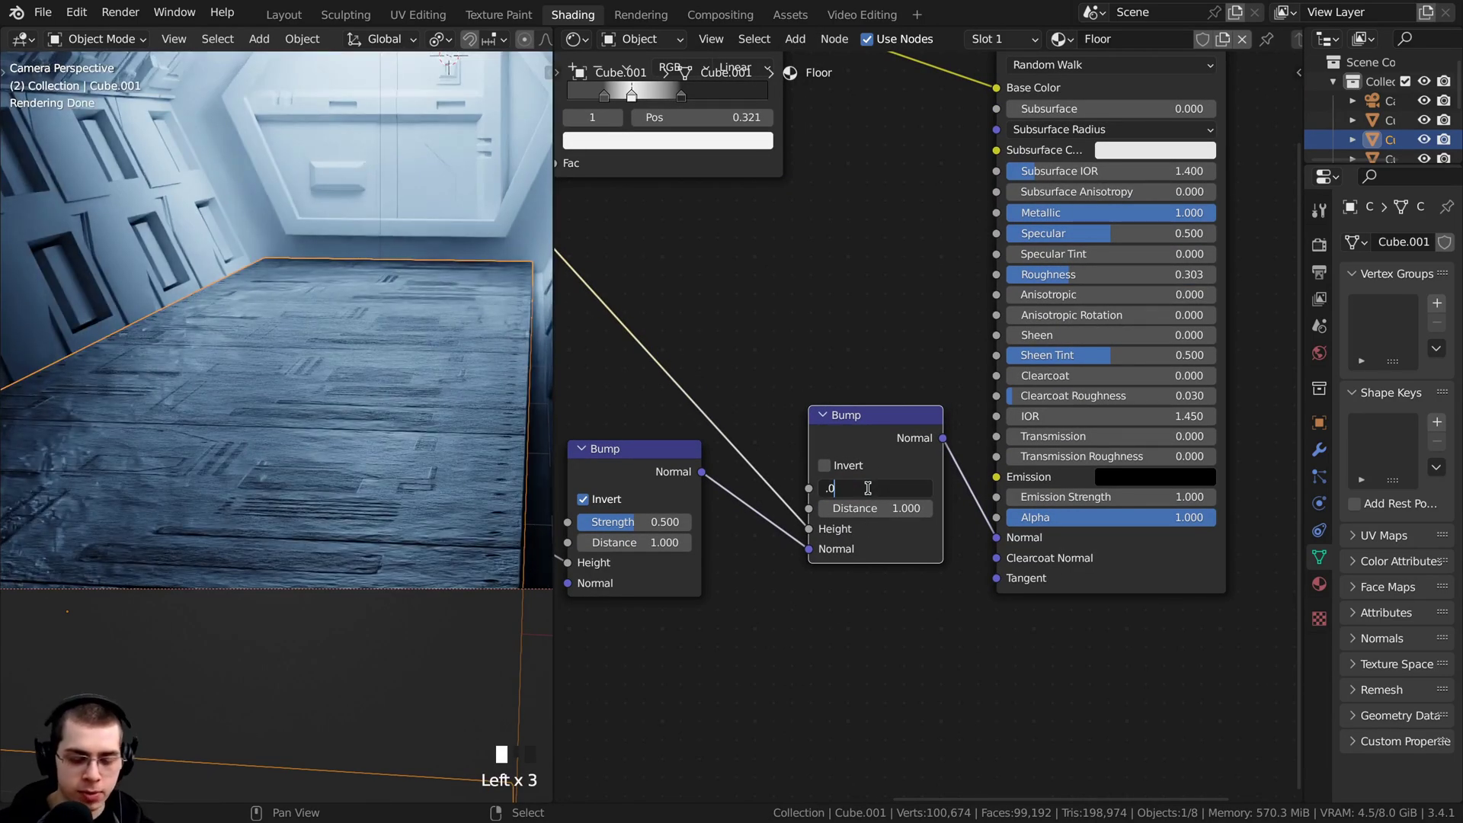
text(3)
key(Return)
scroll(329, 434, up, 4)
scroll(321, 458, up, 1)
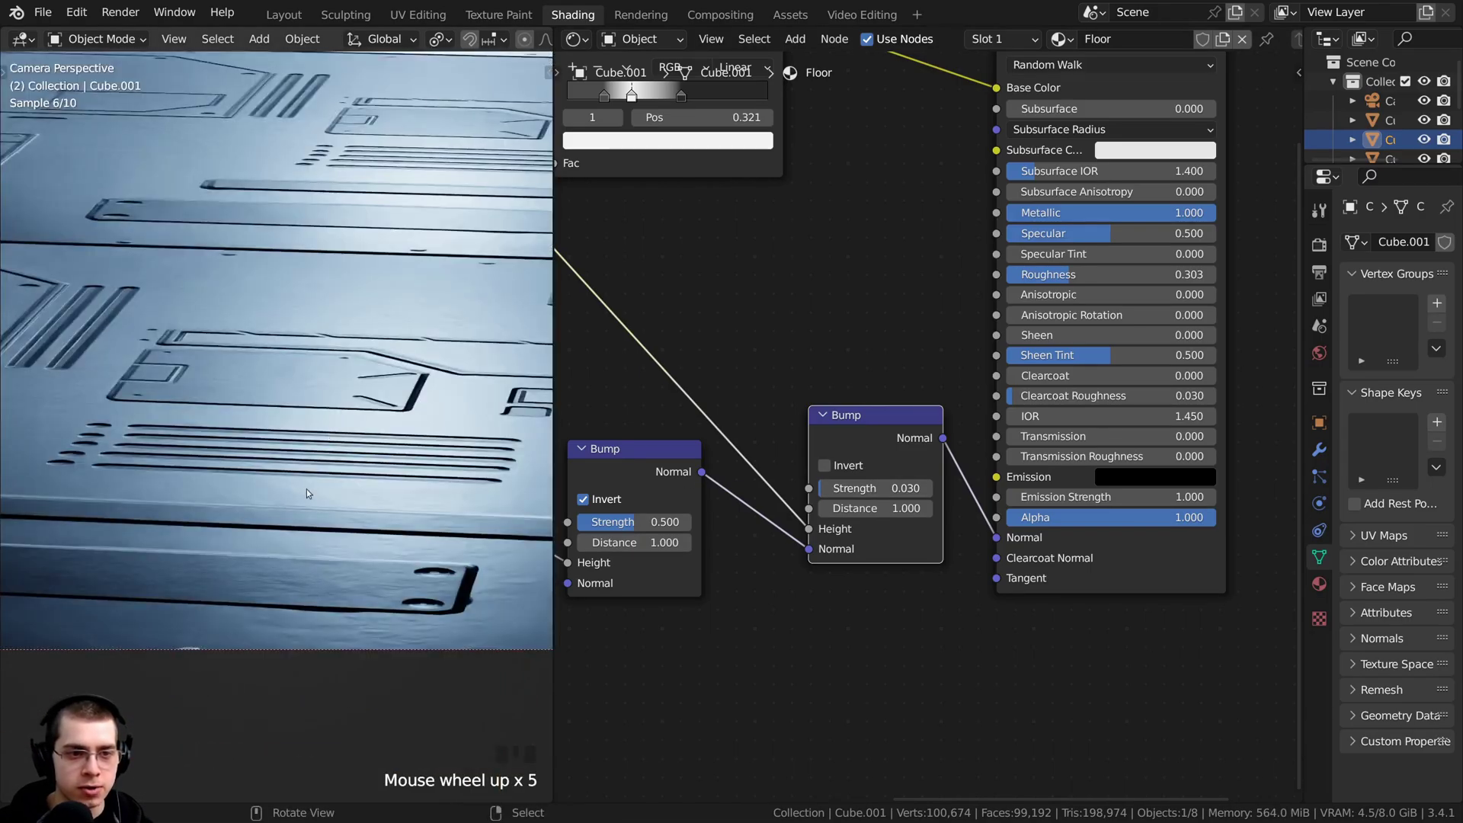
scroll(274, 442, up, 5)
scroll(282, 526, down, 7)
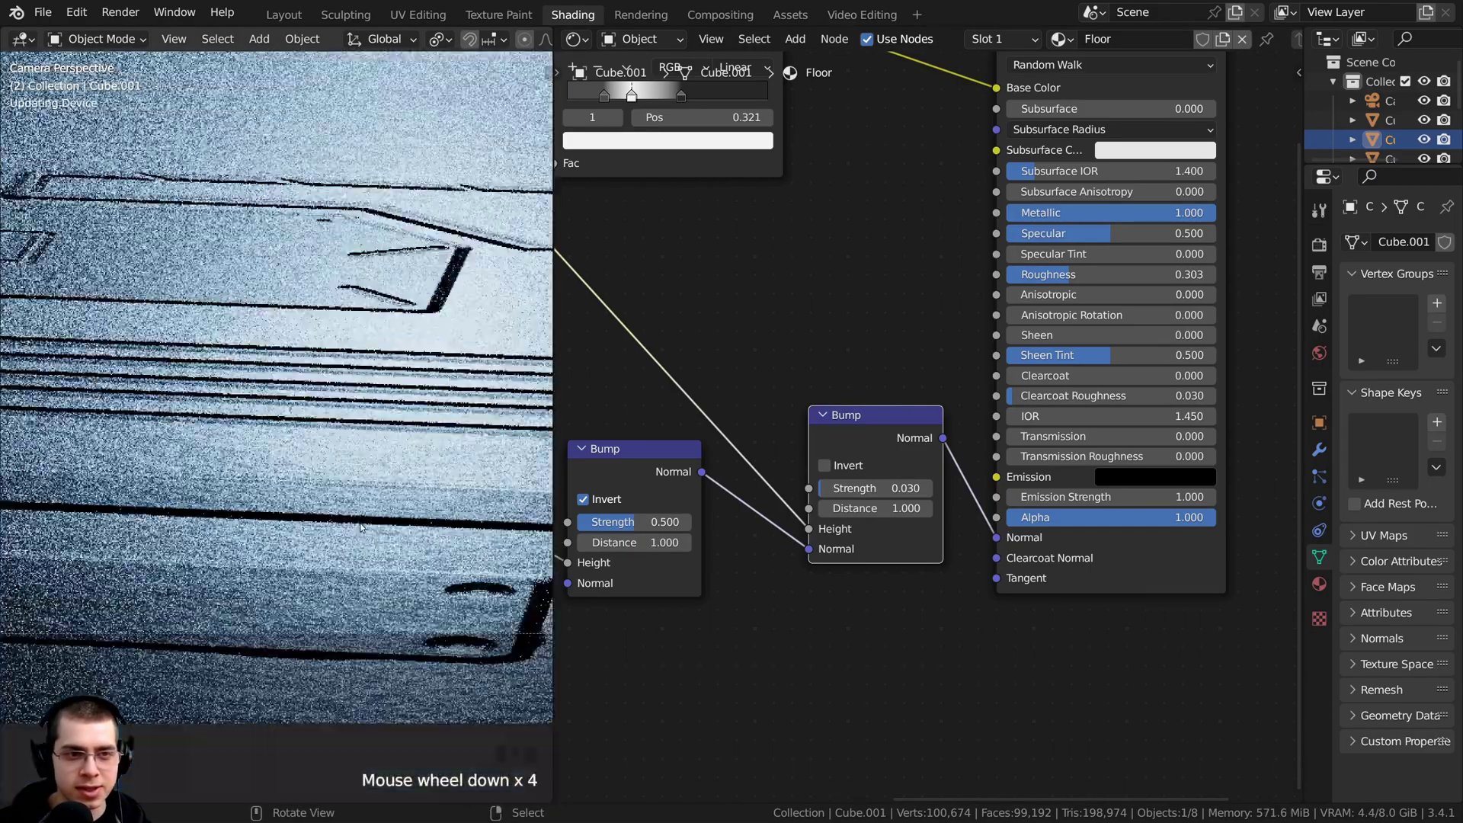
shift+middle_drag(345, 375, 336, 397)
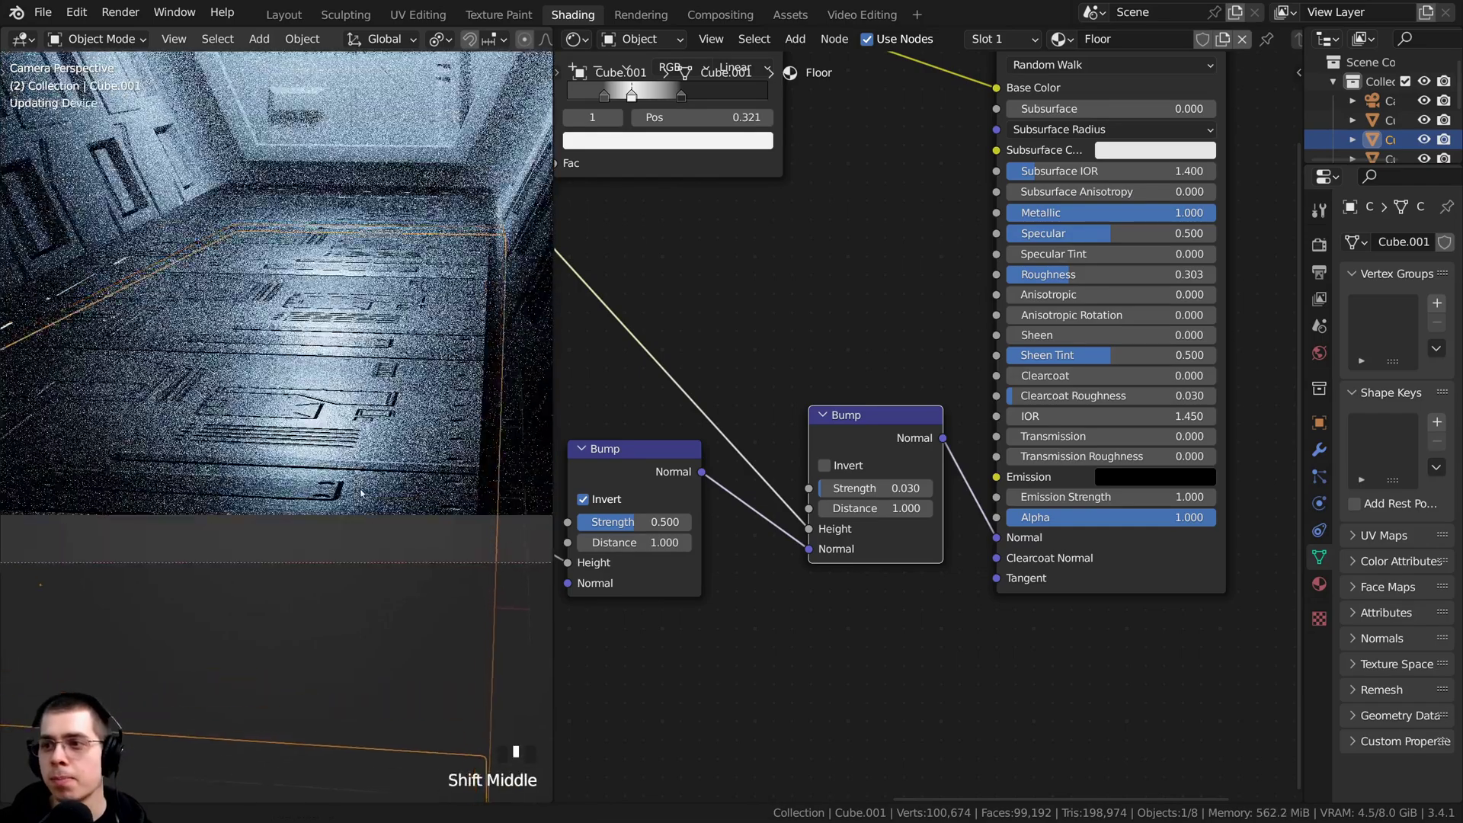
scroll(335, 396, up, 1)
Move the noise ColorRamp beneath the other ColorRamp and connect its Color output to the Principled BSDF's Roughness input
drag(846, 421, 845, 427)
scroll(842, 431, down, 4)
key(a)
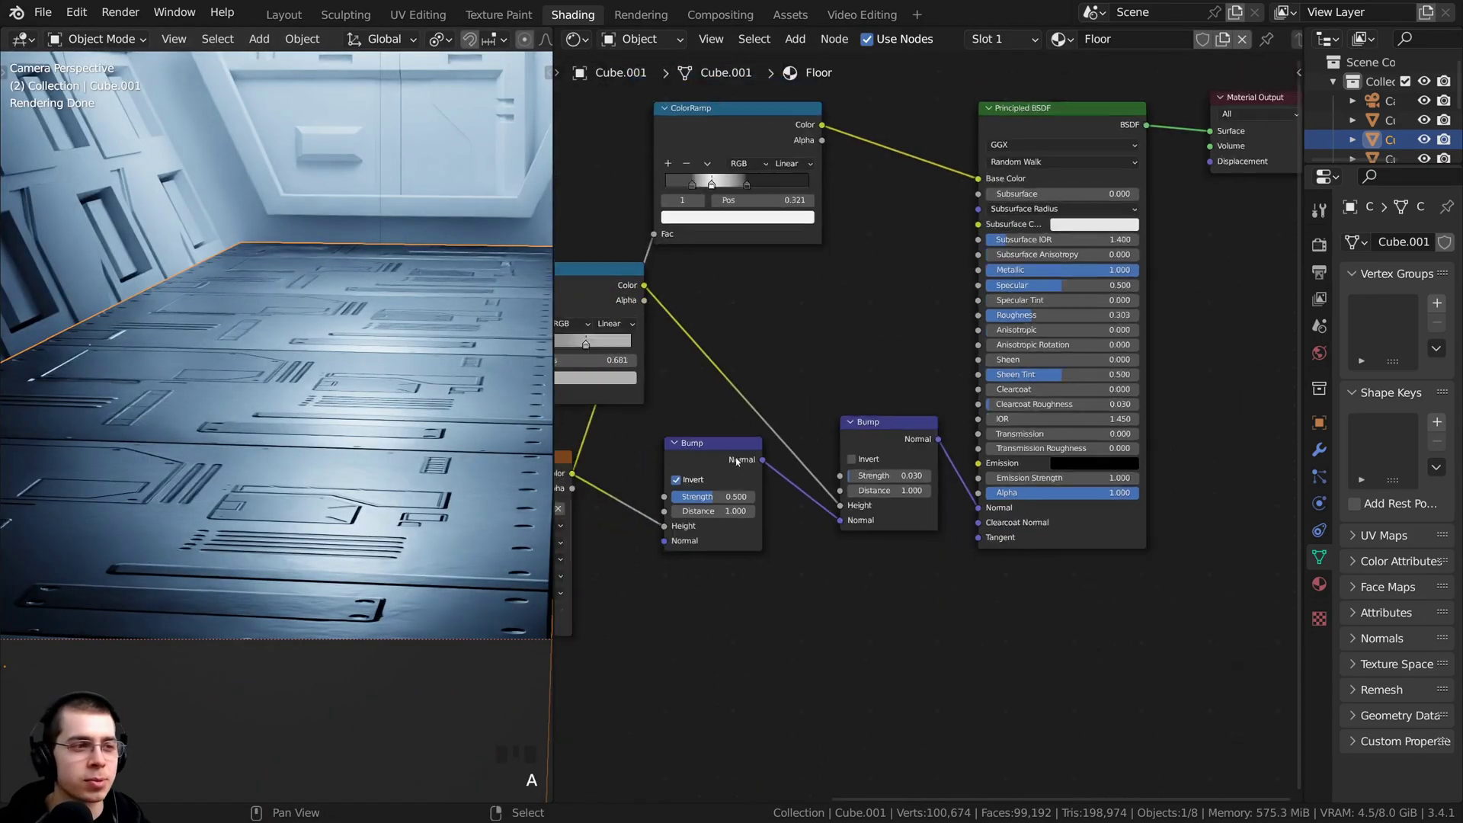
middle_drag(686, 363, 793, 420)
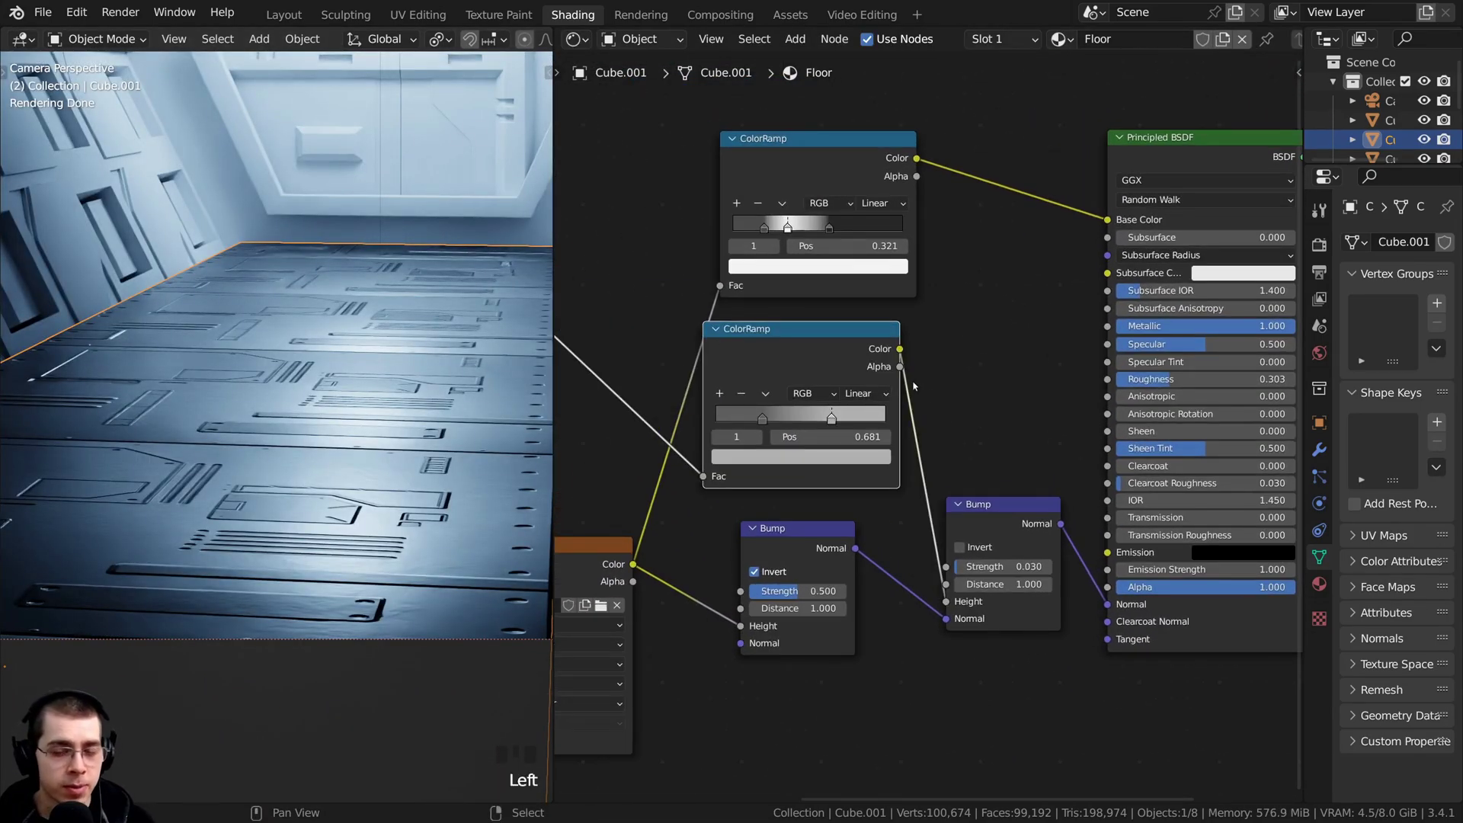
scroll(886, 377, down, 1)
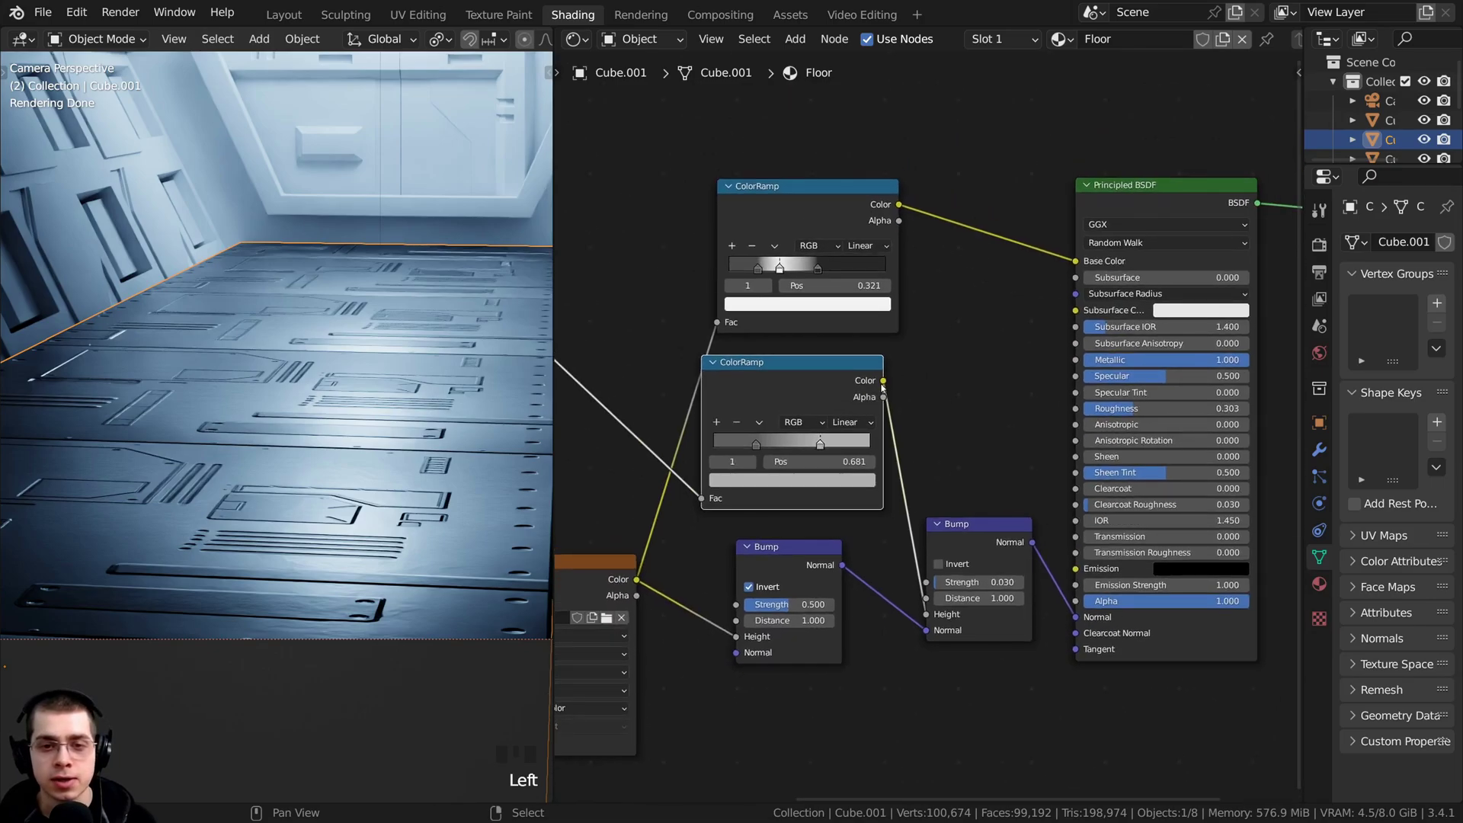
drag(1075, 415, 1068, 415)
middle_drag(959, 409, 922, 410)
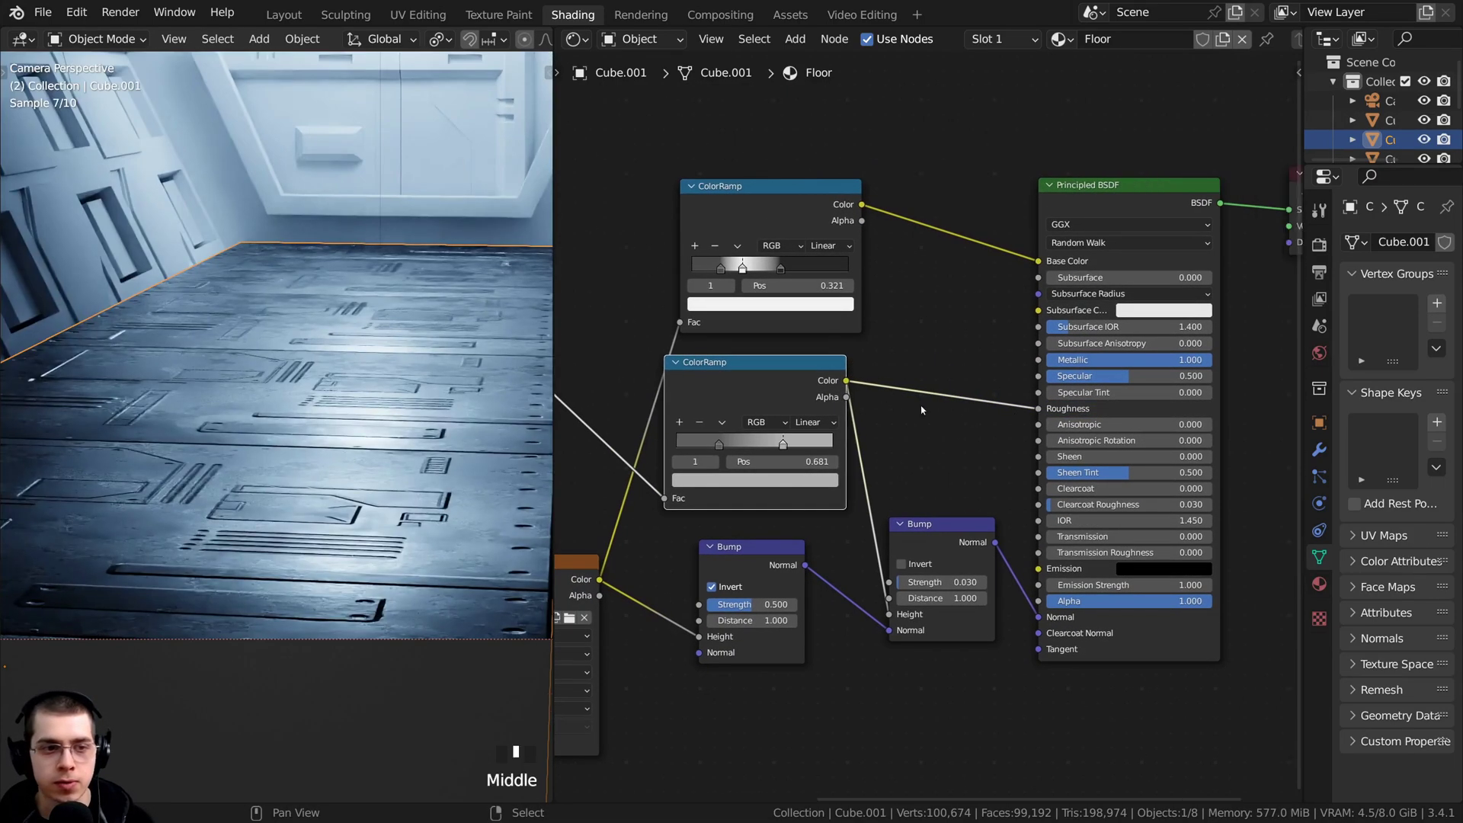
Examine the noise-driven roughness across the floor panels and review the Floor Bump and ColorRamp connections
scroll(924, 411, up, 1)
shift+middle_drag(446, 427, 385, 385)
scroll(383, 382, up, 5)
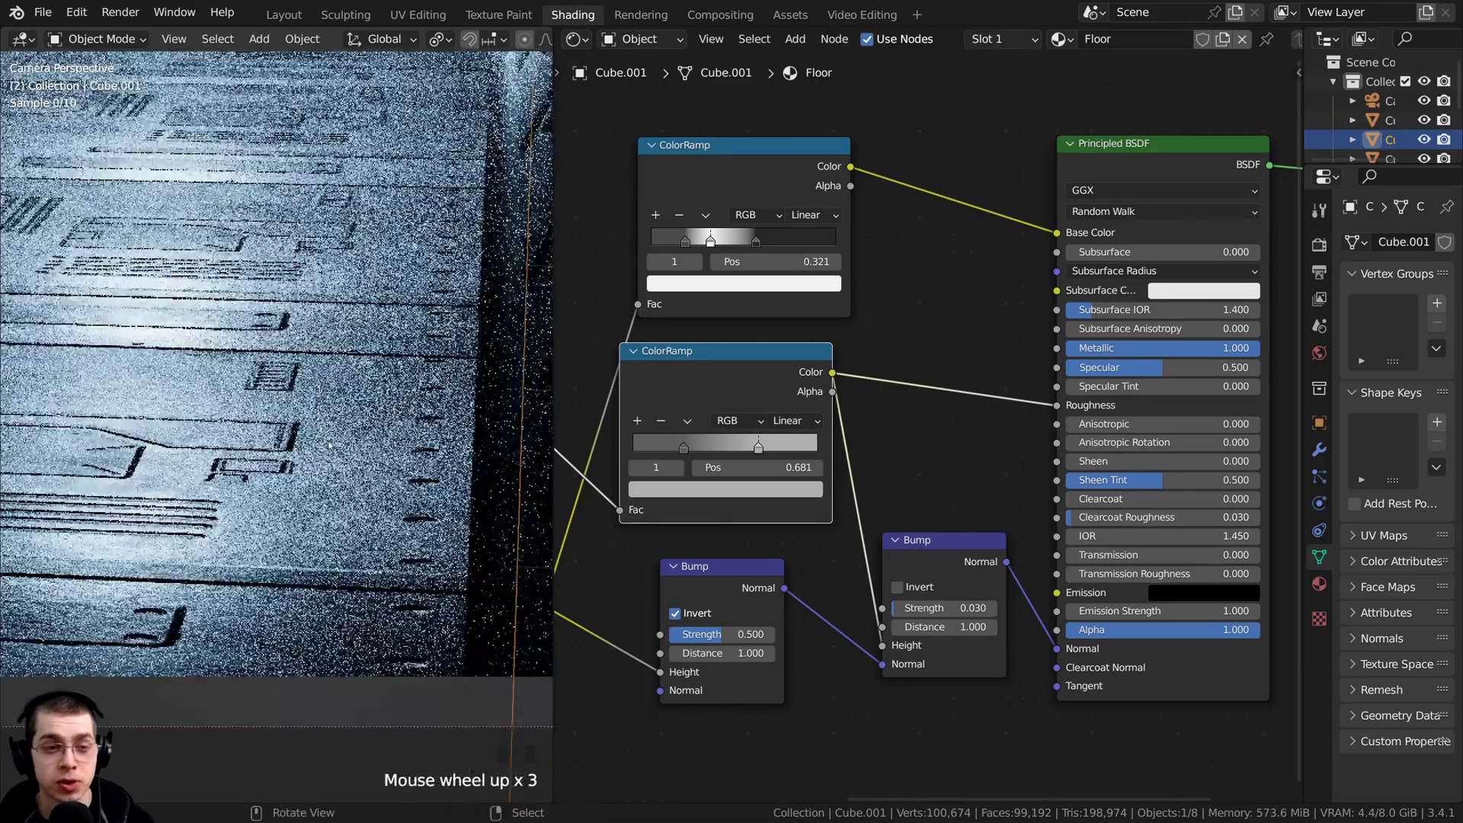
scroll(425, 447, down, 3)
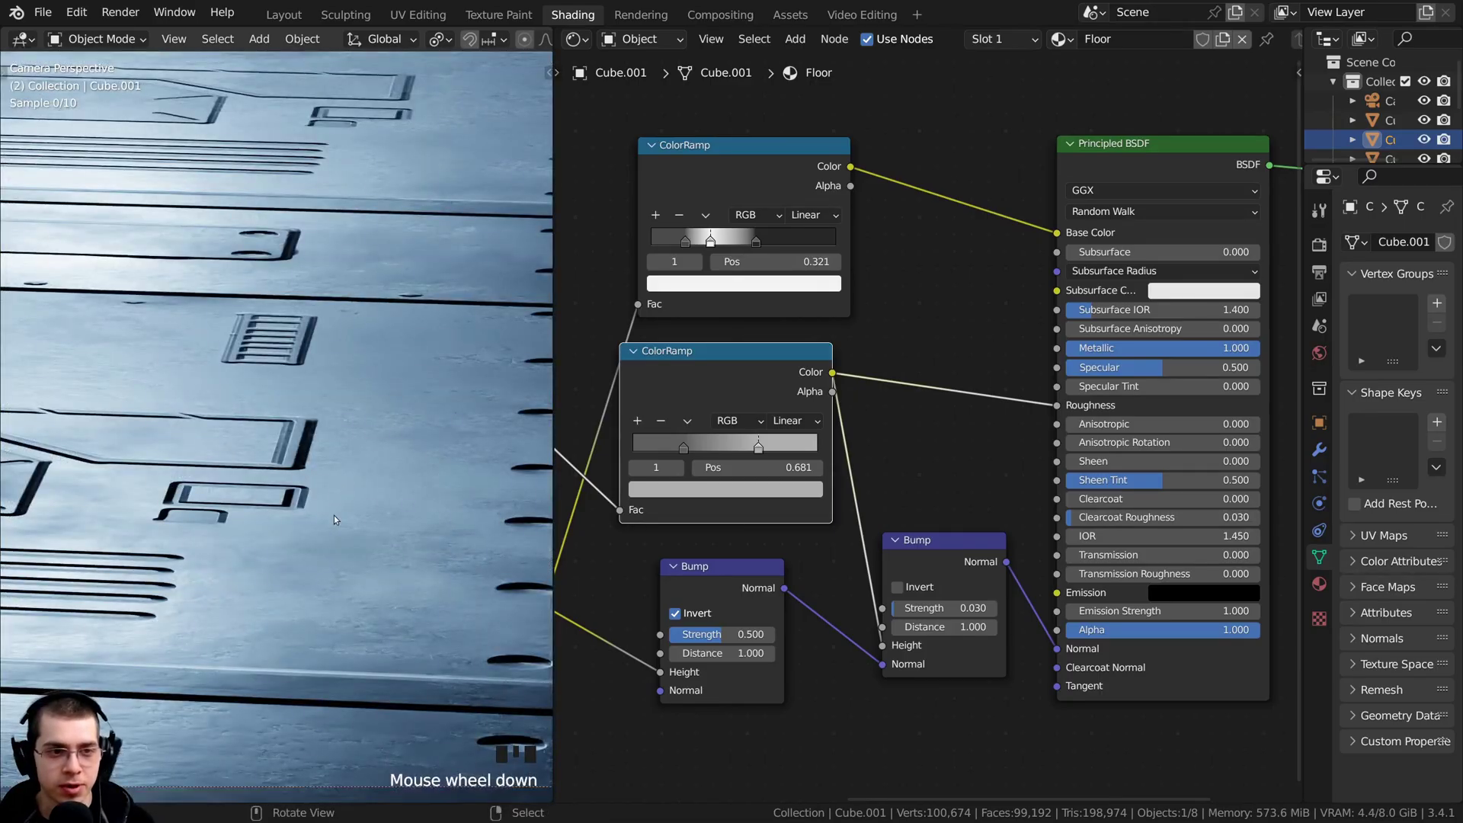
shift+middle_drag(231, 190, 320, 351)
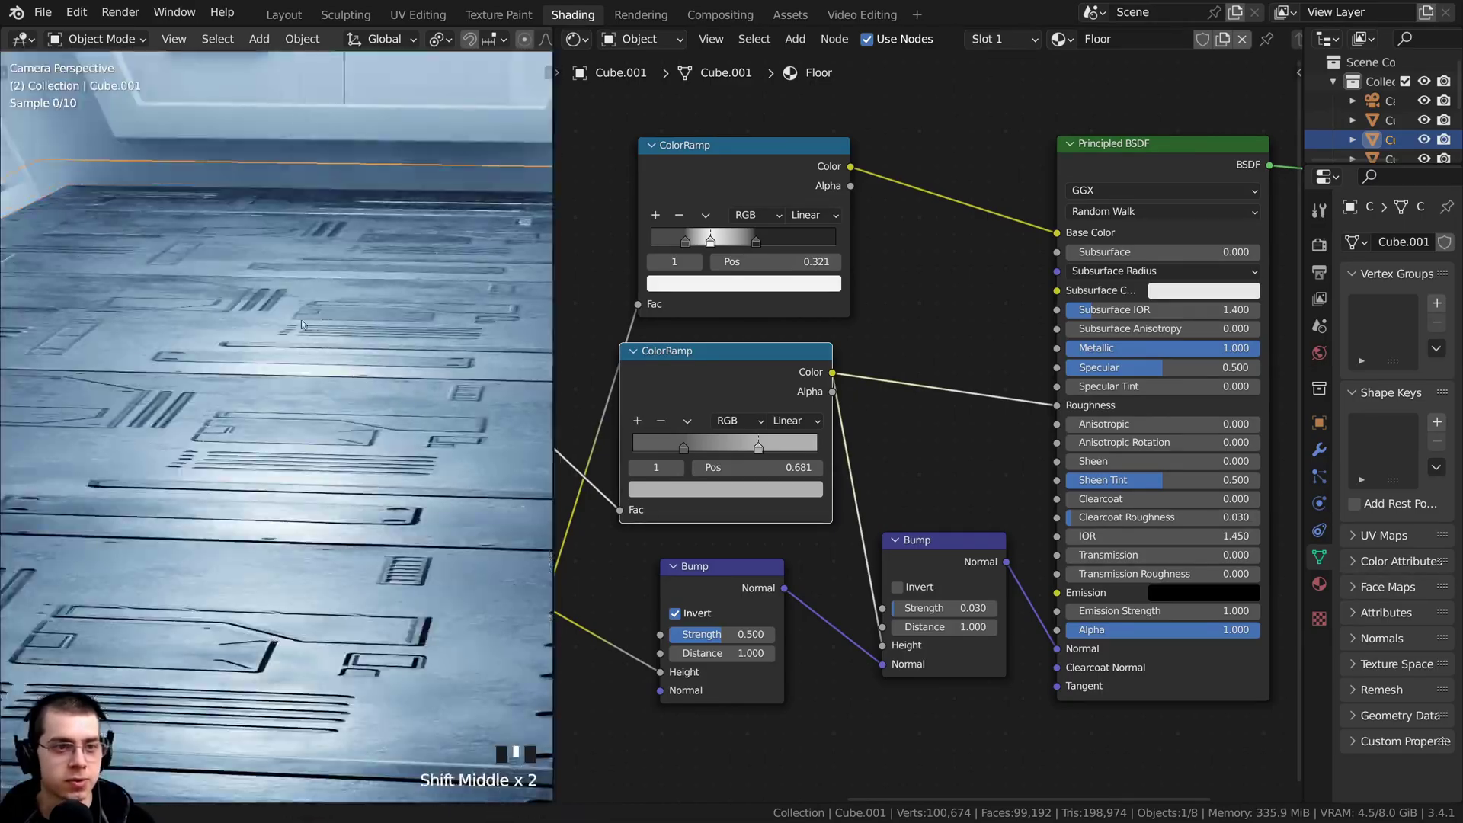
middle_drag(946, 455, 900, 321)
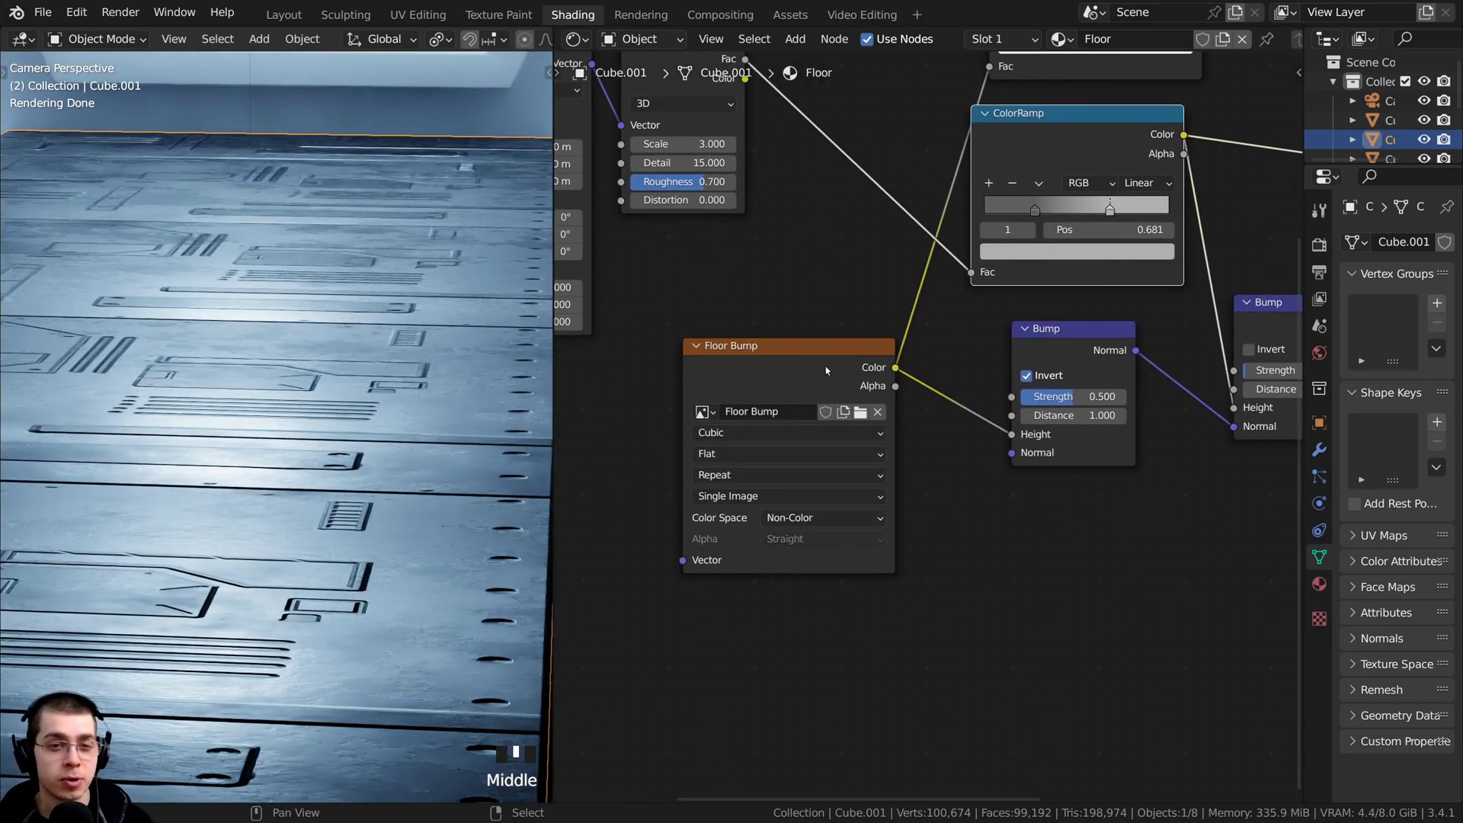
mouse_move(825, 366)
mouse_down()
mouse_move(810, 346)
mouse_move(822, 354)
mouse_up()
scroll(971, 382, down, 1)
middle_drag(1192, 304, 1060, 390)
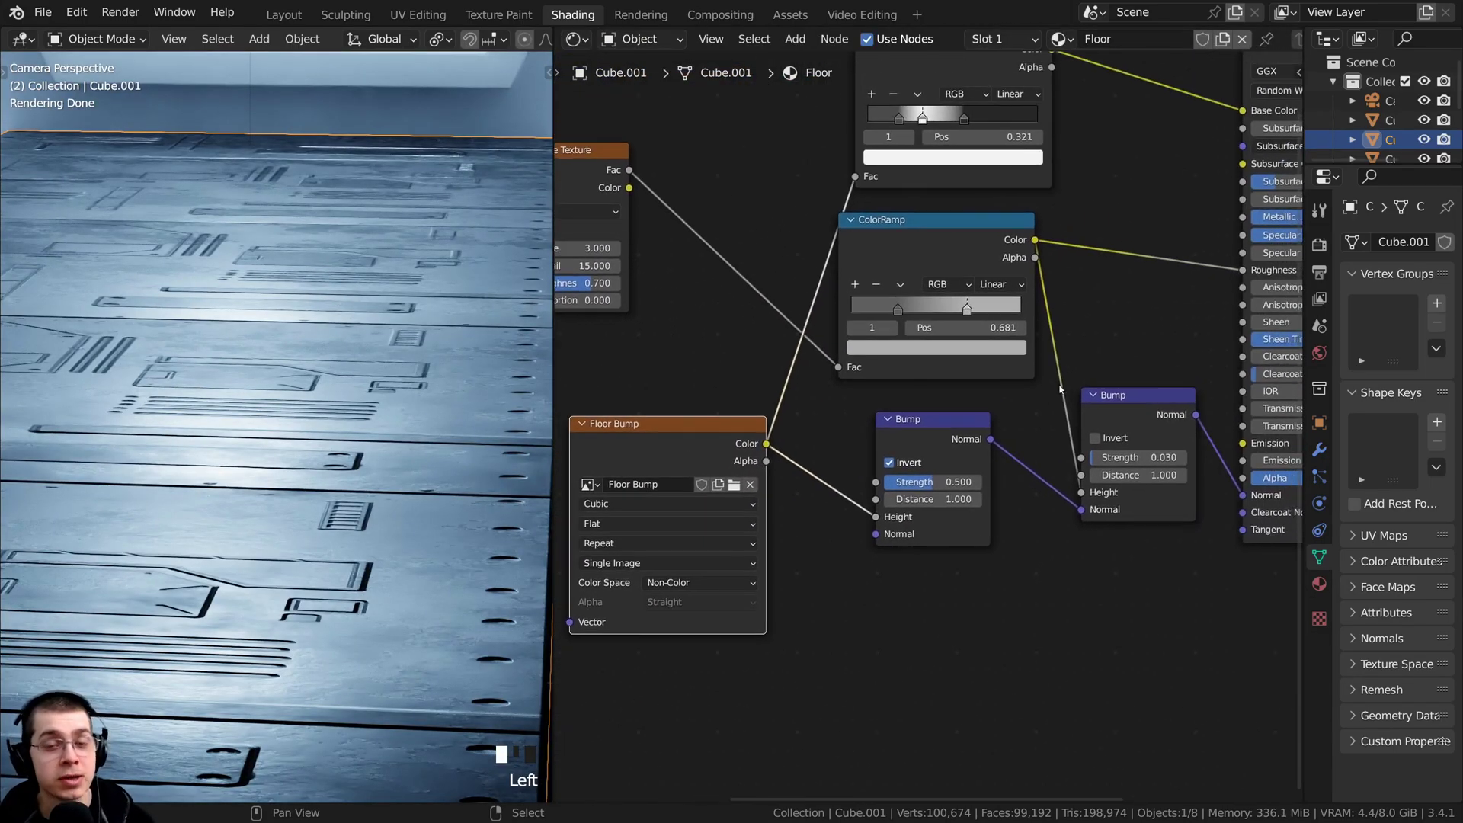
shift+middle_drag(427, 457, 440, 442)
scroll(440, 443, up, 2)
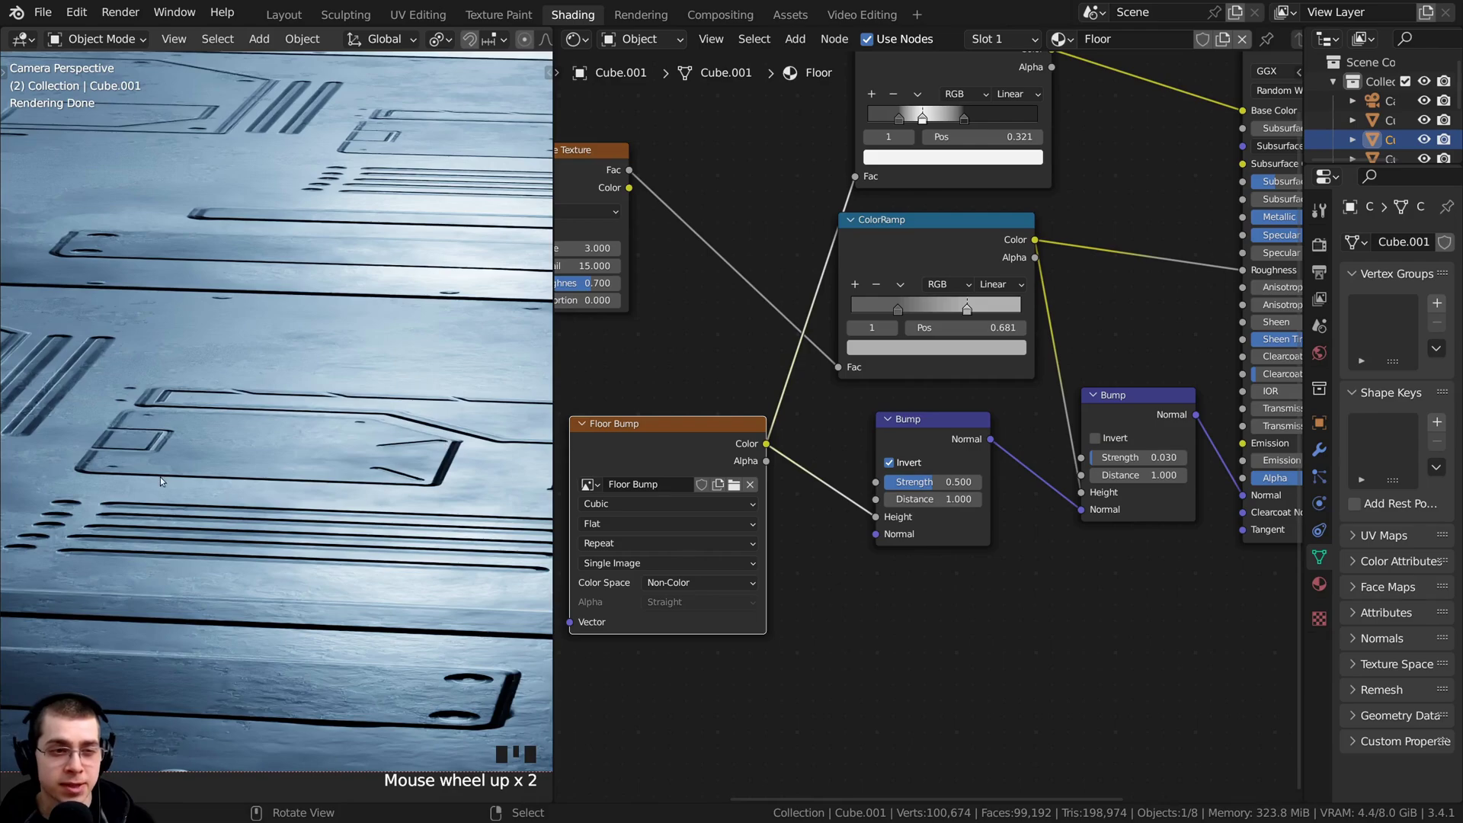
middle_drag(1259, 231, 1184, 249)
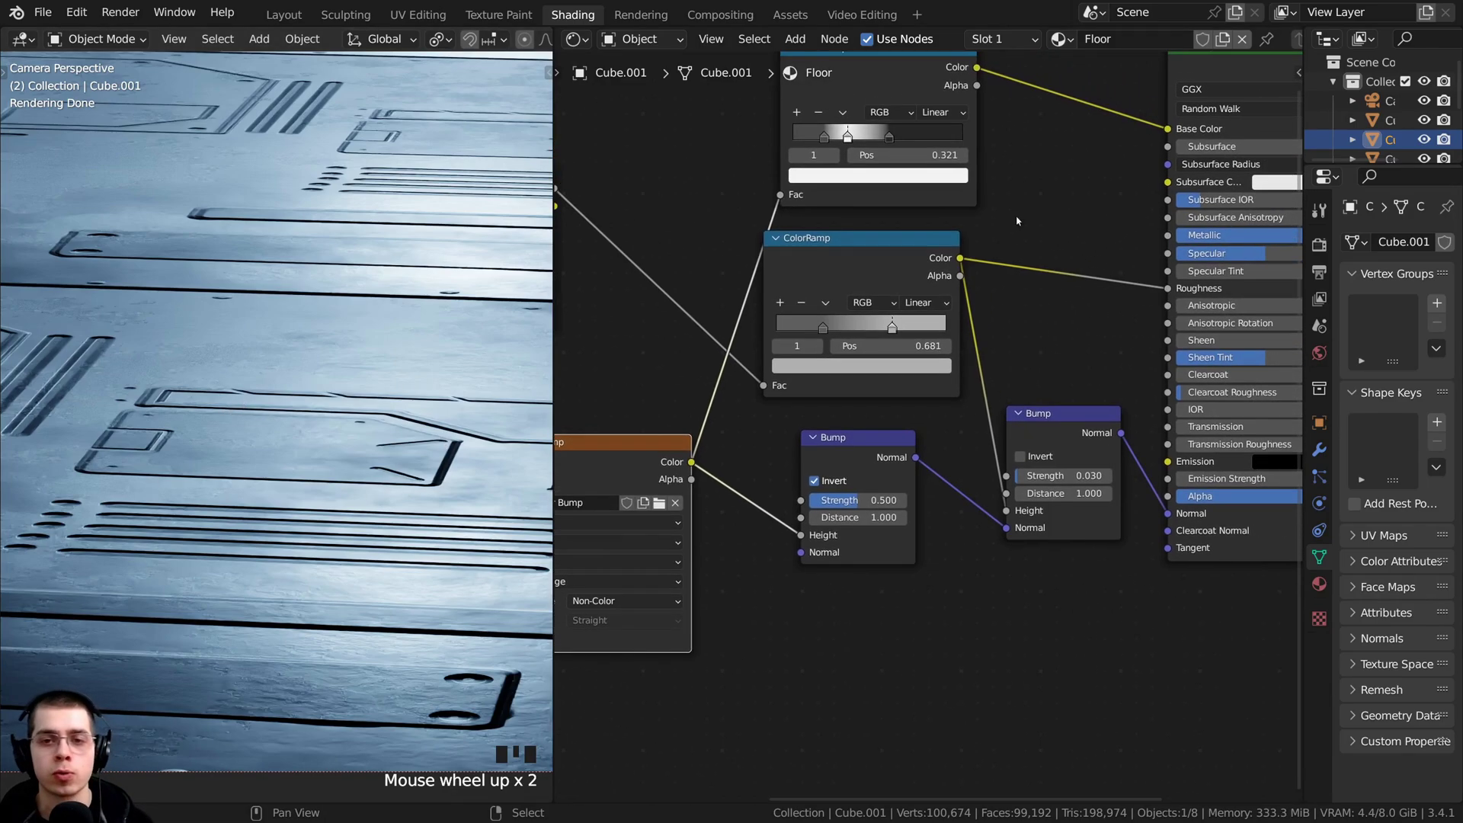
Add a Mix node beside the ColorRamps and set its data type to Color
key(shift+a)
click(1025, 204)
text(mix)
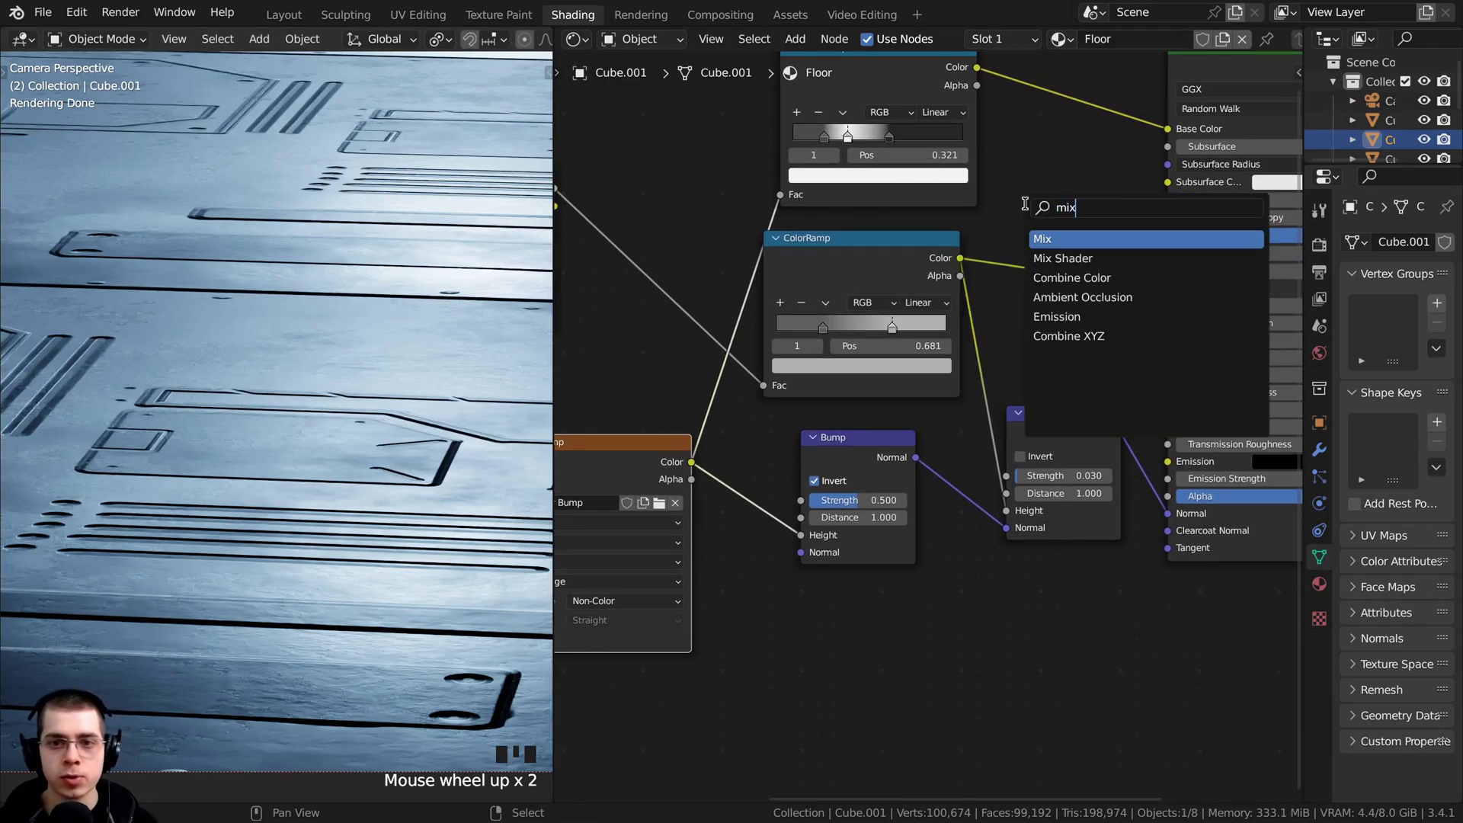
click(1037, 238)
click(1018, 193)
scroll(1018, 193, up, 2)
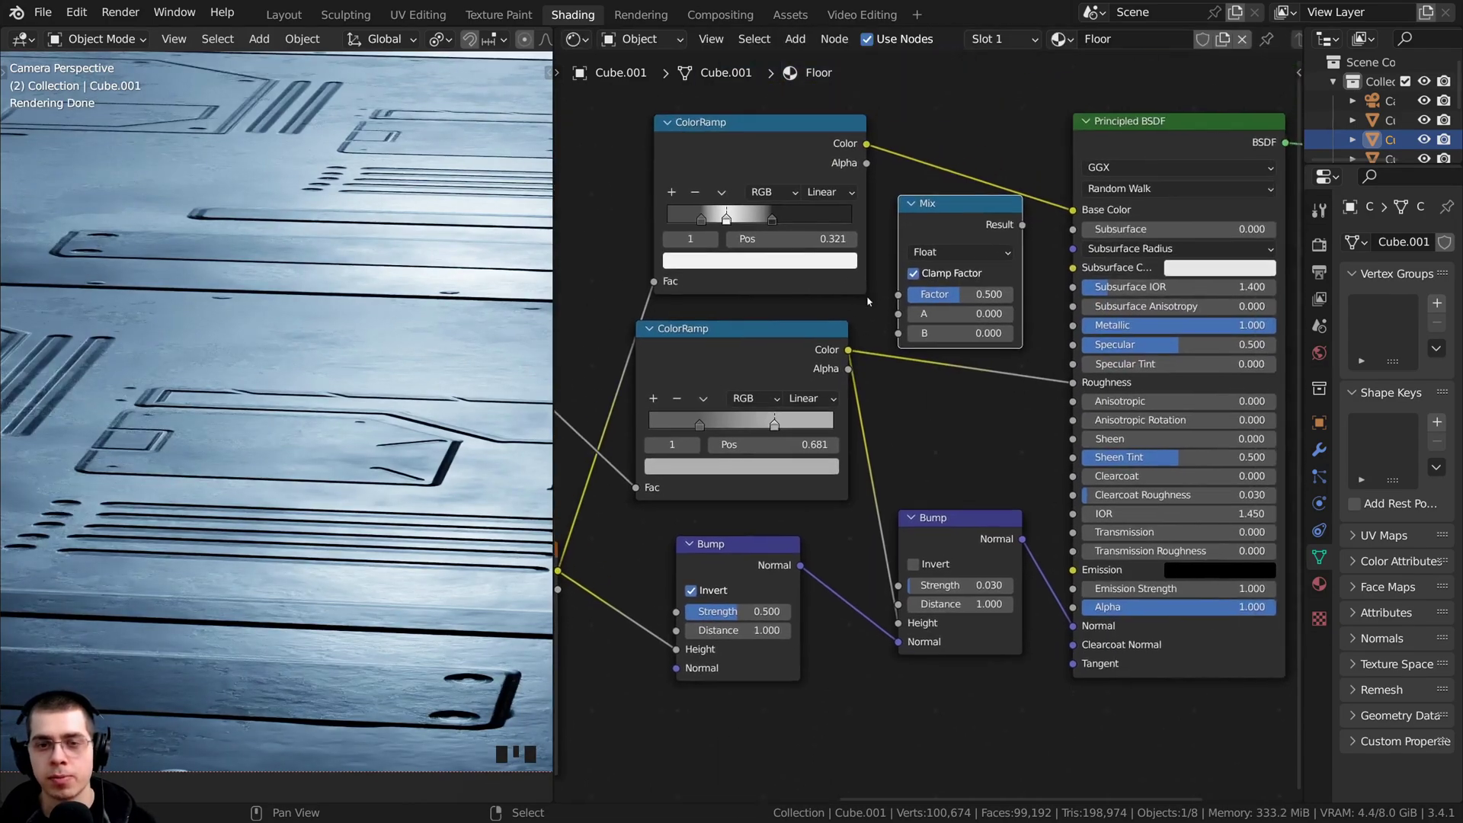
click(925, 224)
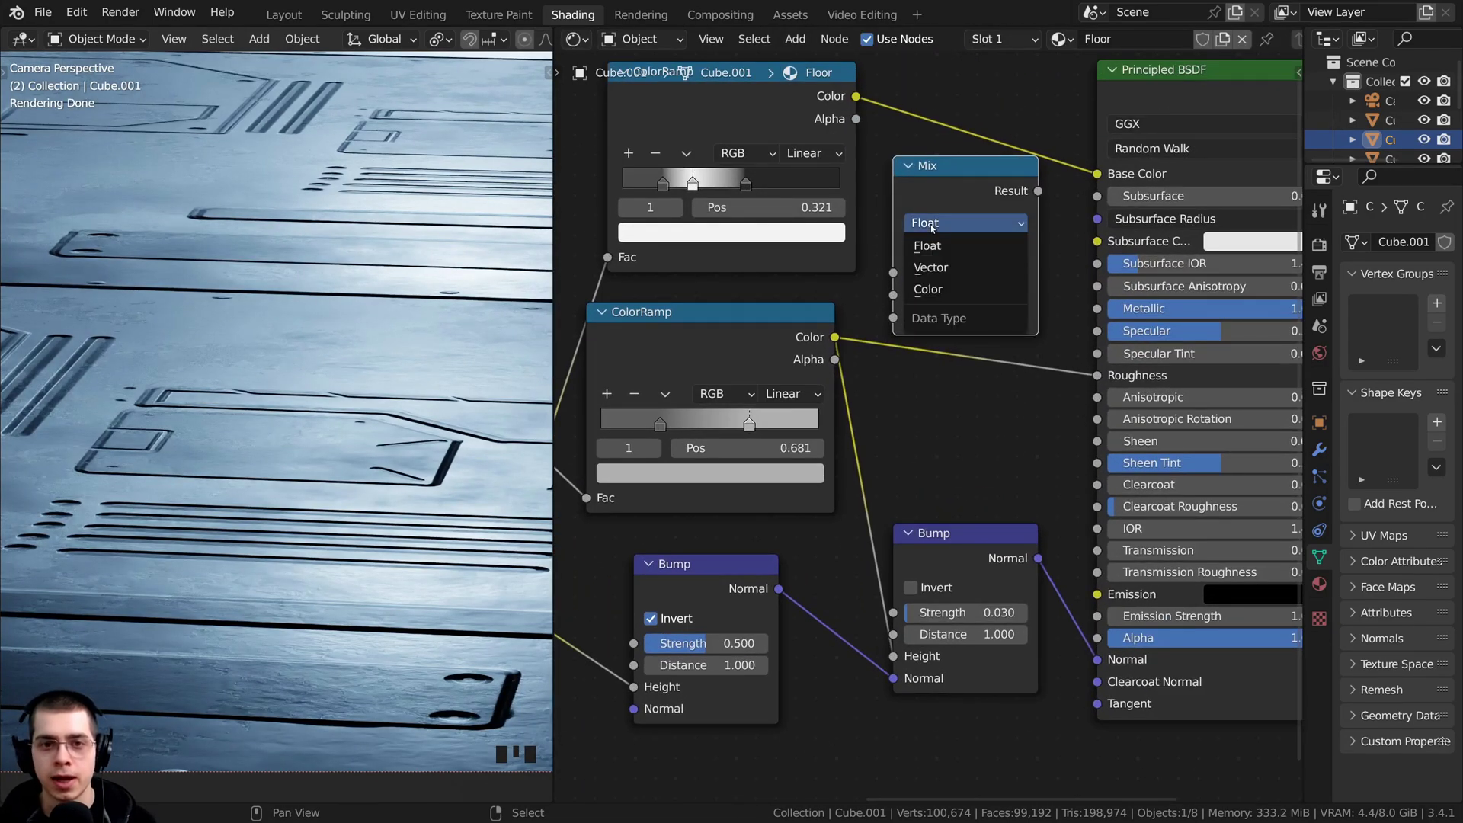
click(940, 294)
Insert the Mix node between the noise ColorRamp and the Principled BSDF's Roughness input, feeding the ramp into A
scroll(945, 244, down, 2)
drag(947, 204, 976, 302)
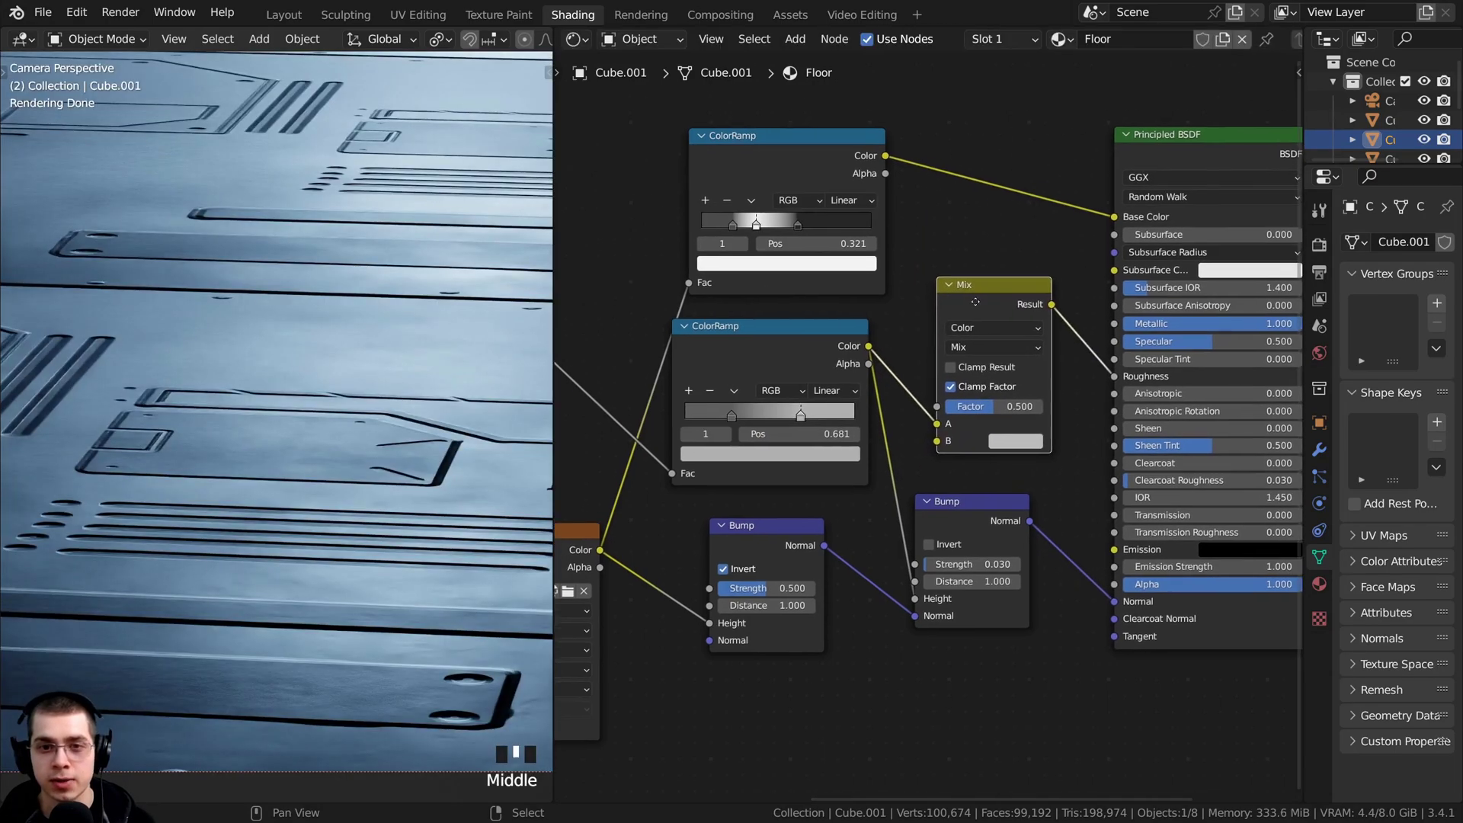
middle_drag(975, 301, 1187, 204)
scroll(914, 335, up, 1)
middle_drag(903, 338, 834, 375)
Connect the Floor Bump texture's Color output to the Mix node's Factor input
scroll(823, 434, down, 3)
click(654, 474)
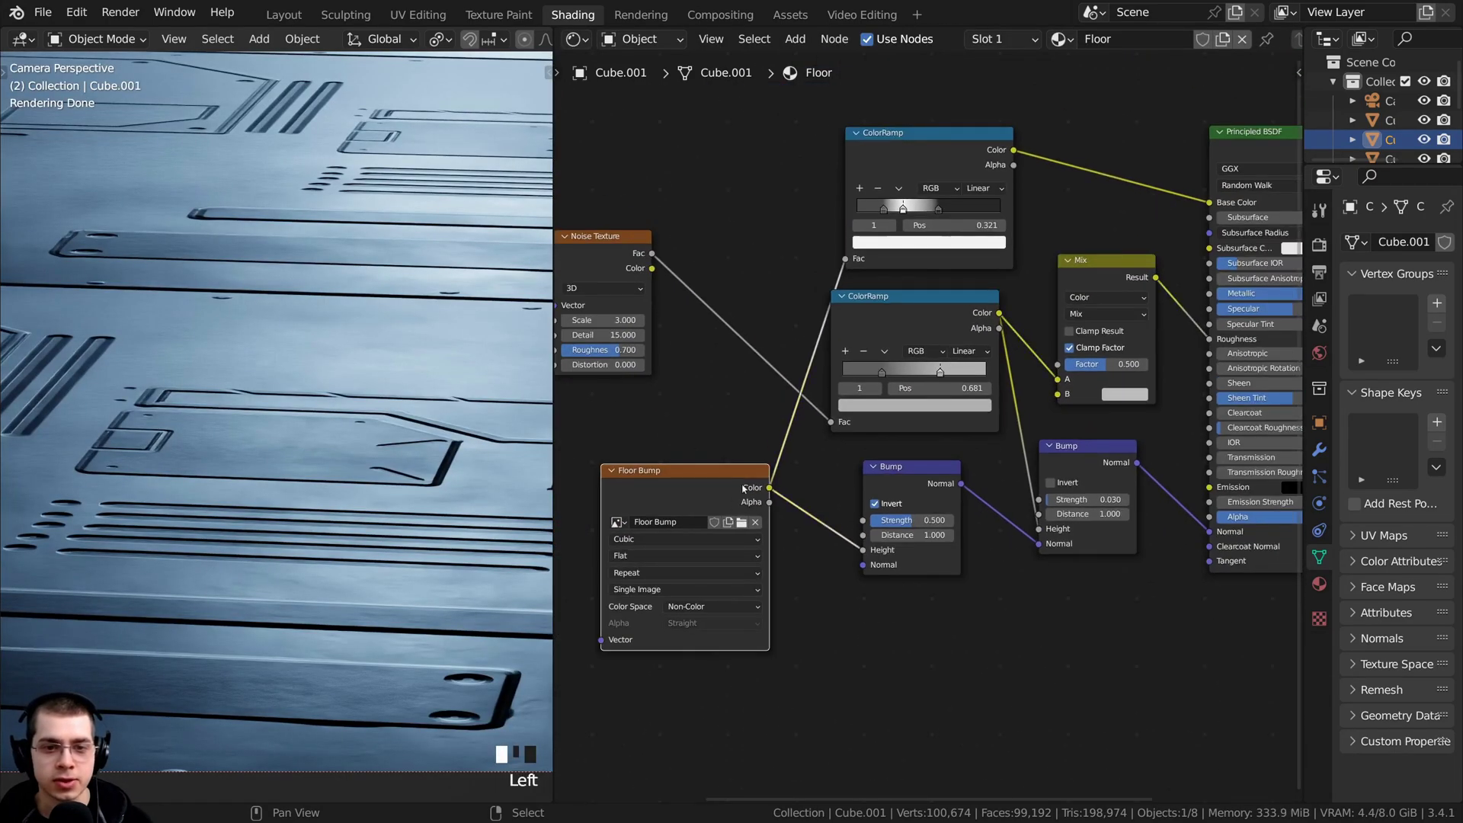
scroll(747, 510, up, 1)
drag(727, 503, 1090, 351)
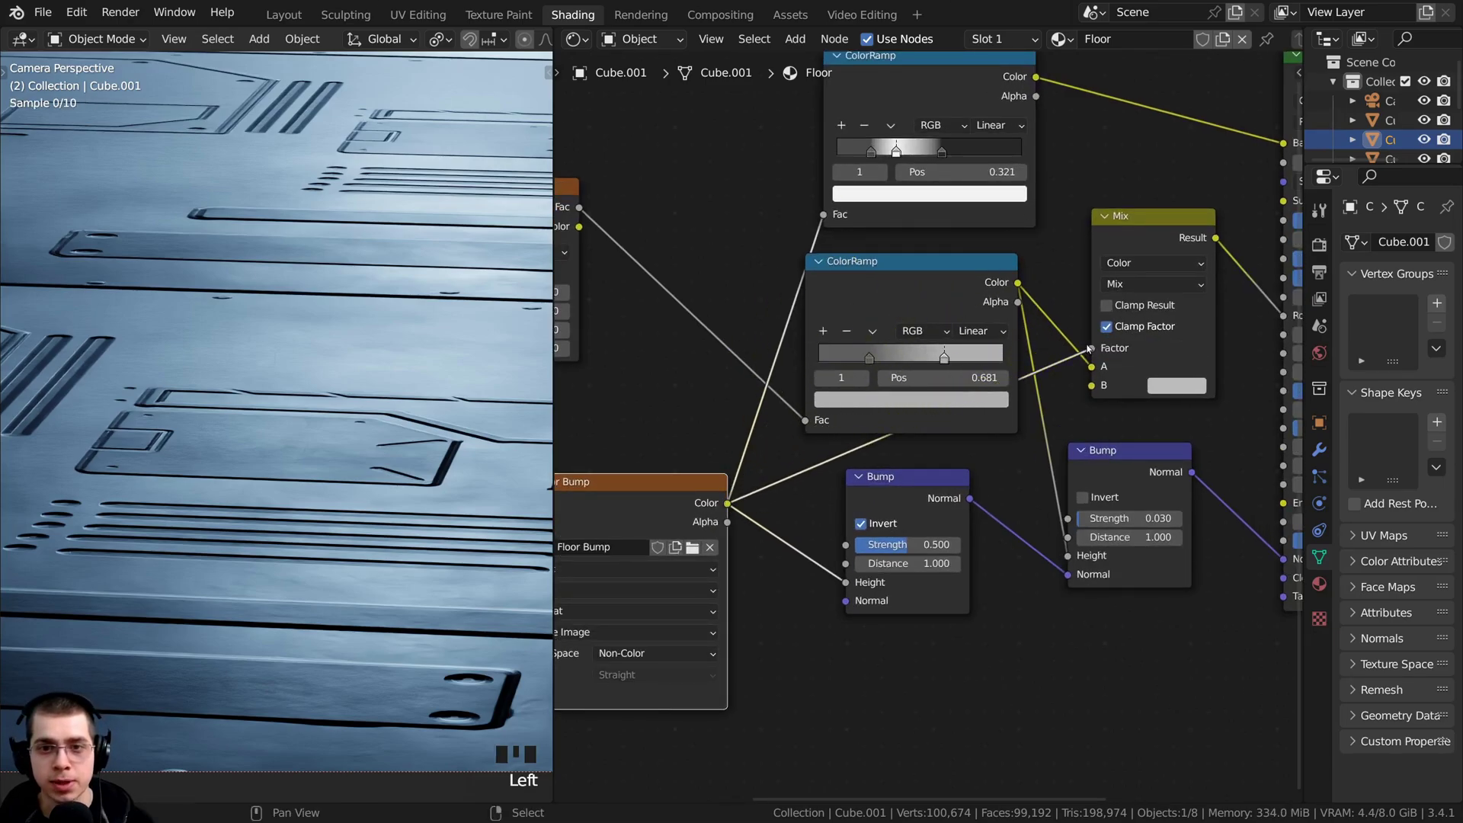
middle_drag(1136, 277, 1123, 236)
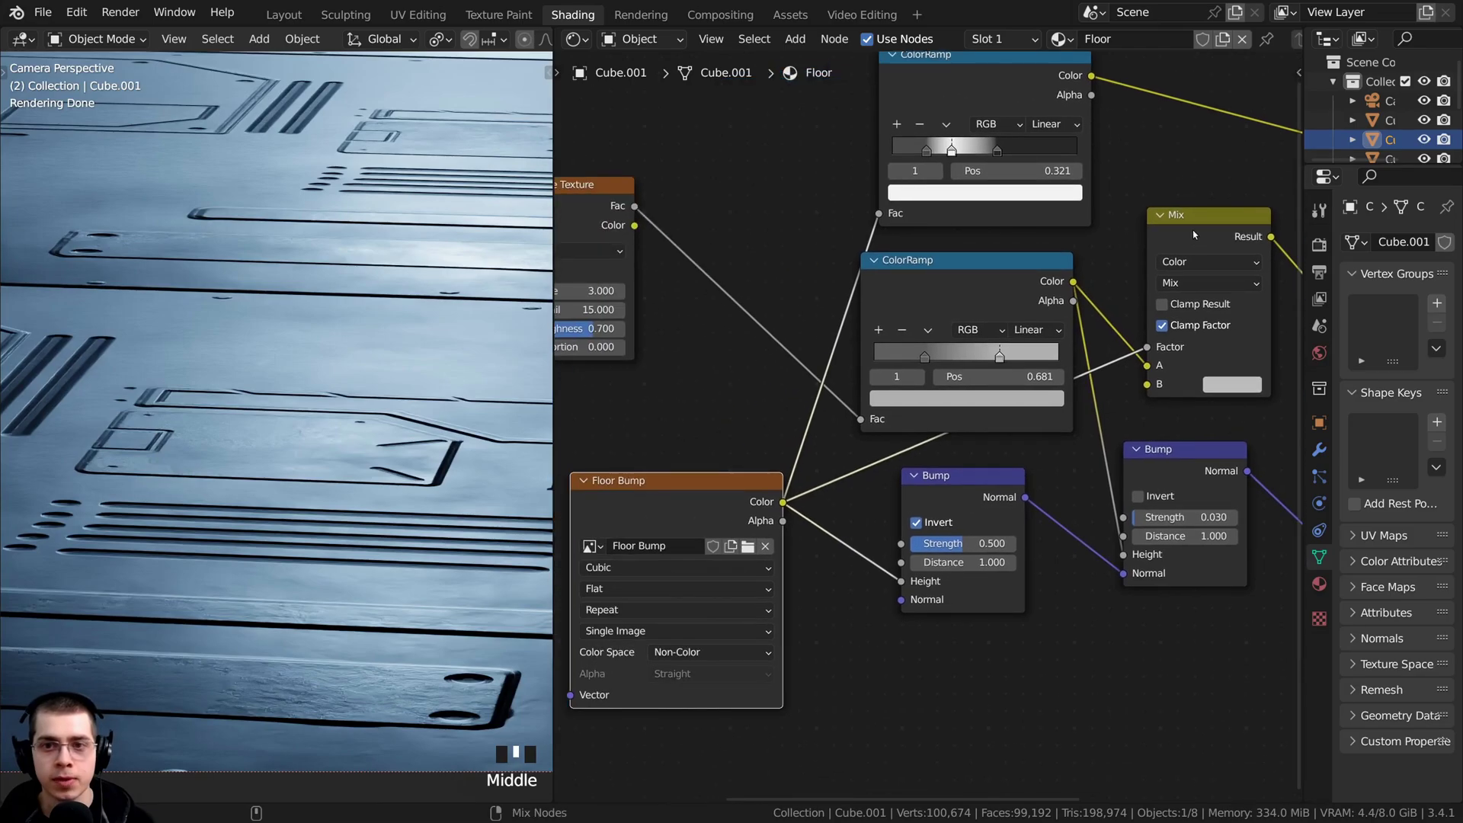
Preview the Mix node's Result directly on the floor and examine how the bump map masks the noise
ctrl+shift+click(930, 348)
scroll(930, 347, down, 2)
middle_drag(930, 348, 901, 336)
scroll(901, 337, up, 1)
shift+middle_drag(309, 263, 304, 348)
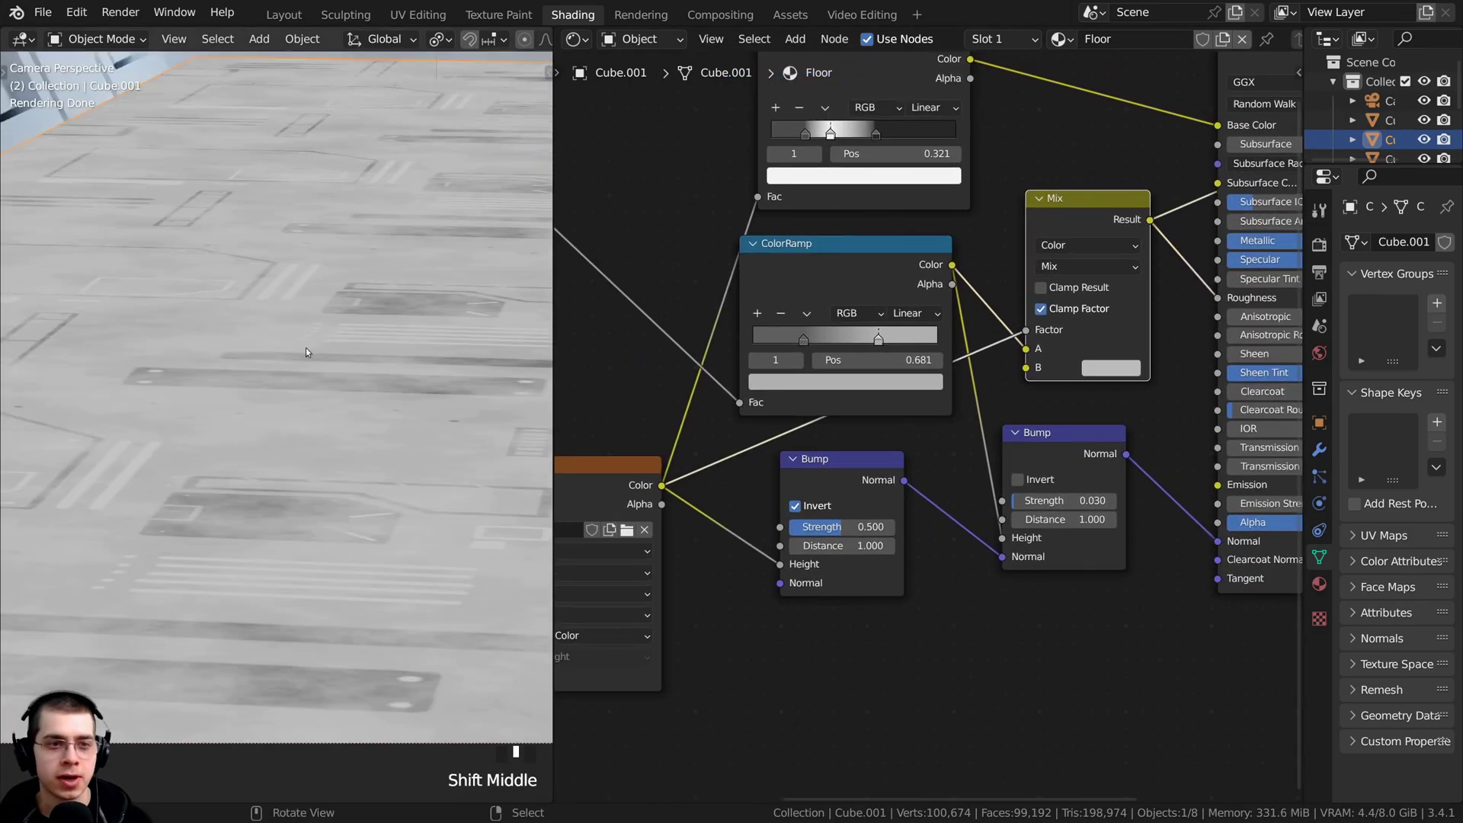
Move the noise ColorRamp's connection on the Mix node from input A to input B
scroll(305, 358, up, 2)
scroll(336, 278, up, 3)
shift+middle_drag(215, 507, 373, 393)
scroll(364, 290, down, 7)
middle_drag(740, 343, 835, 344)
click(836, 346)
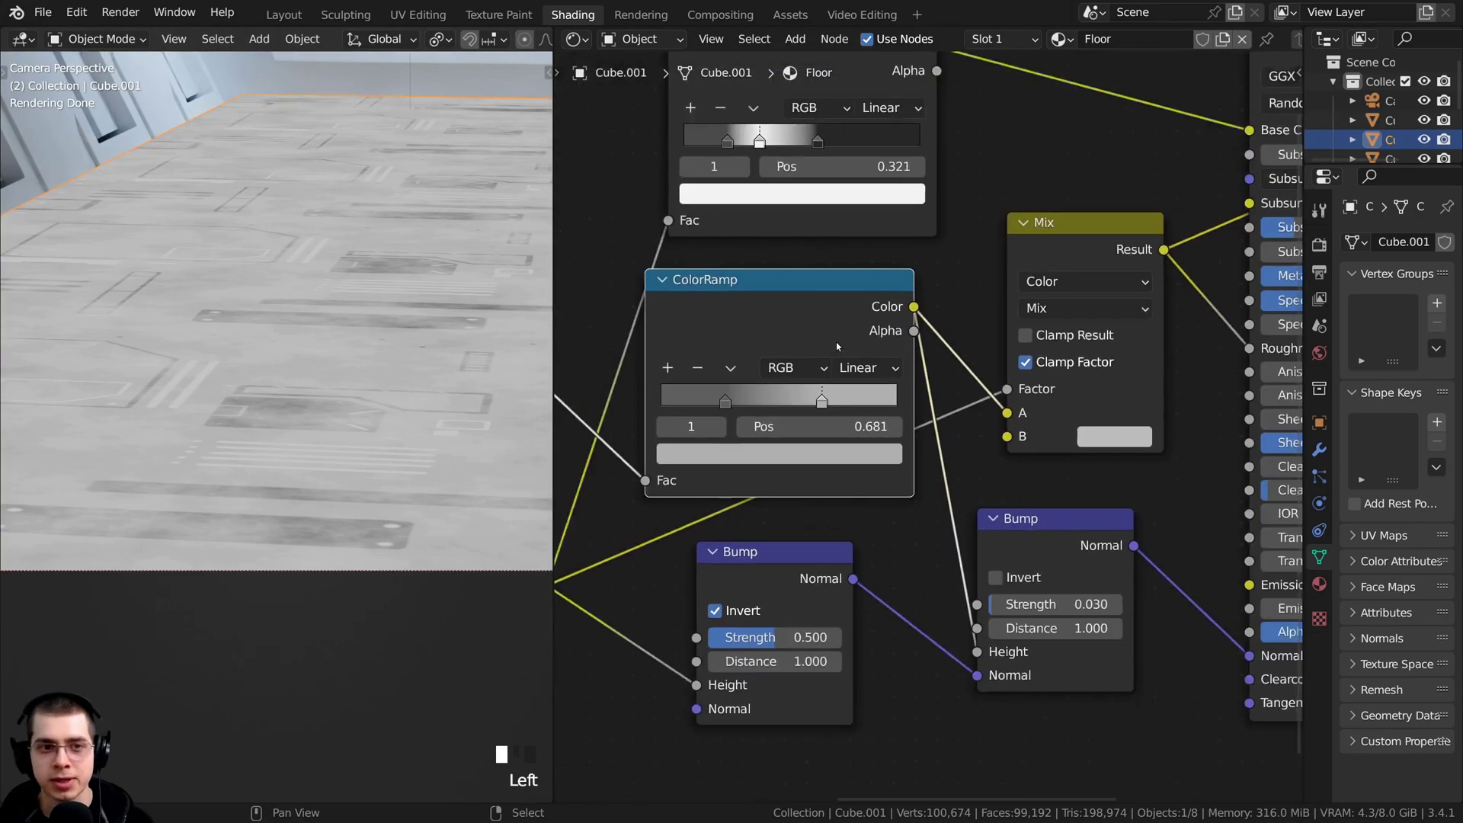
scroll(914, 417, down, 1)
drag(1001, 414, 1001, 437)
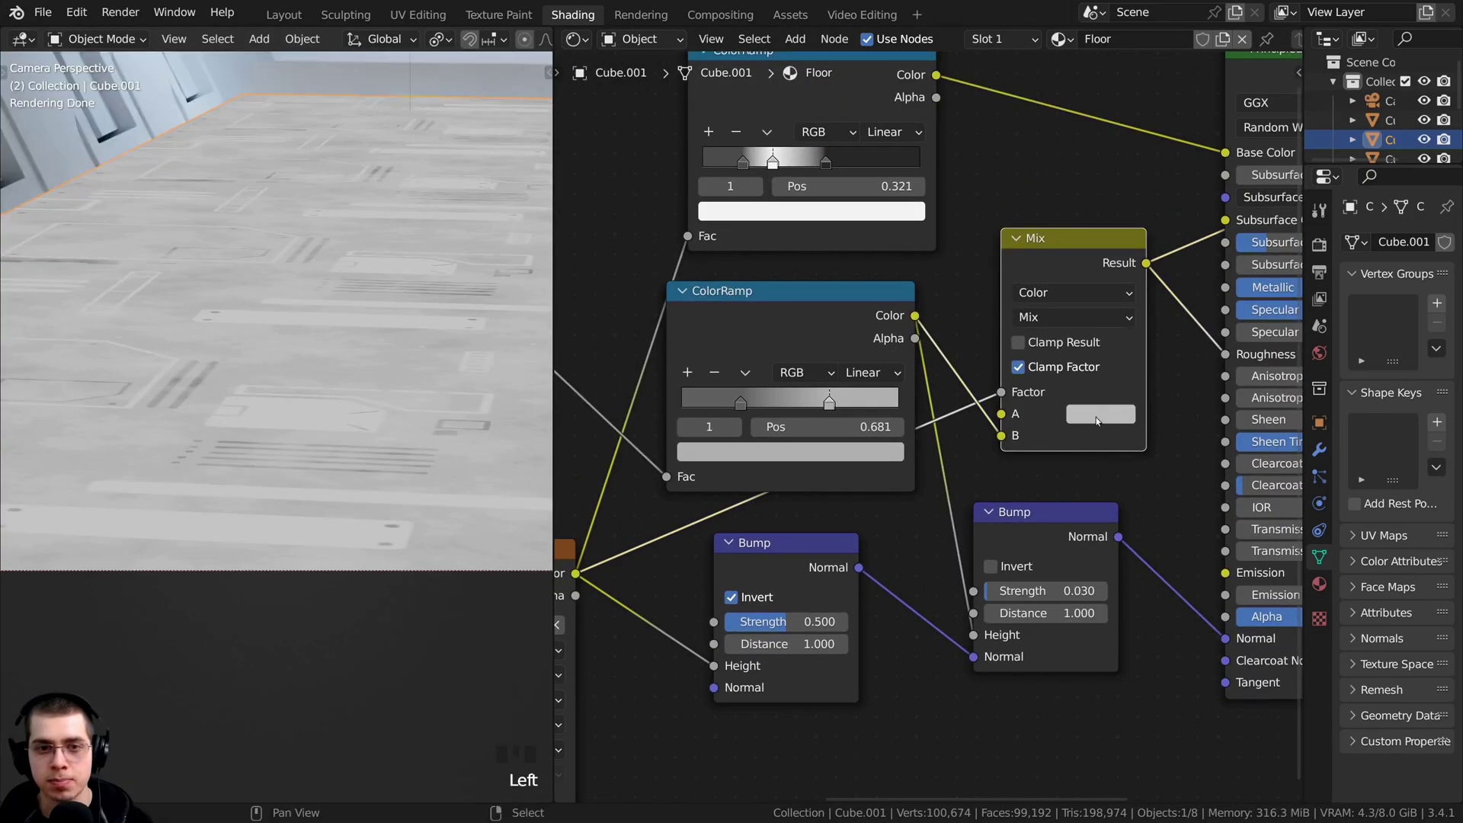
Darken the Mix node's A color to a deeper grey and reconnect the Principled BSDF to the Material Output
click(1121, 414)
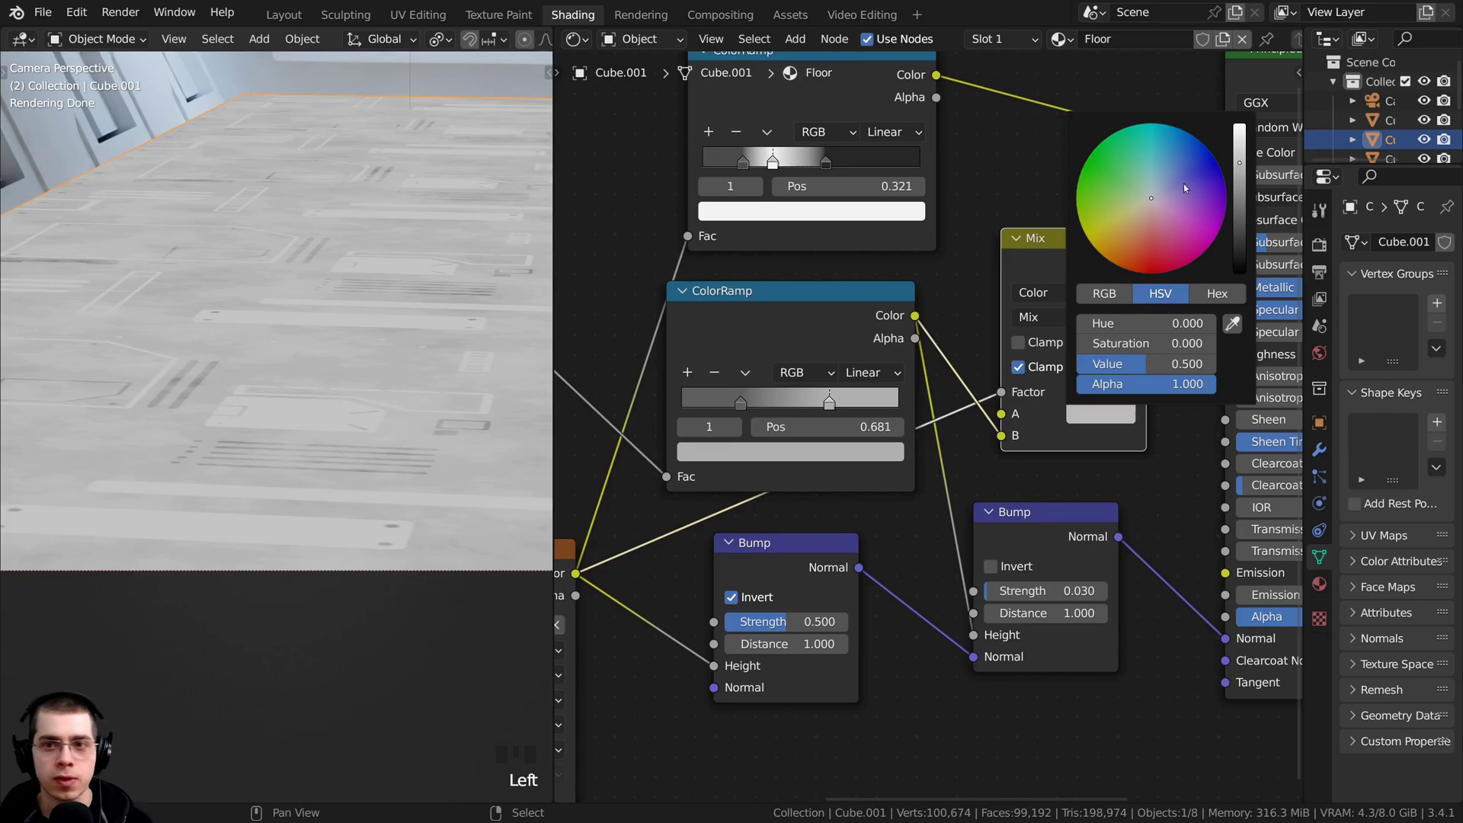
drag(1235, 173, 1239, 204)
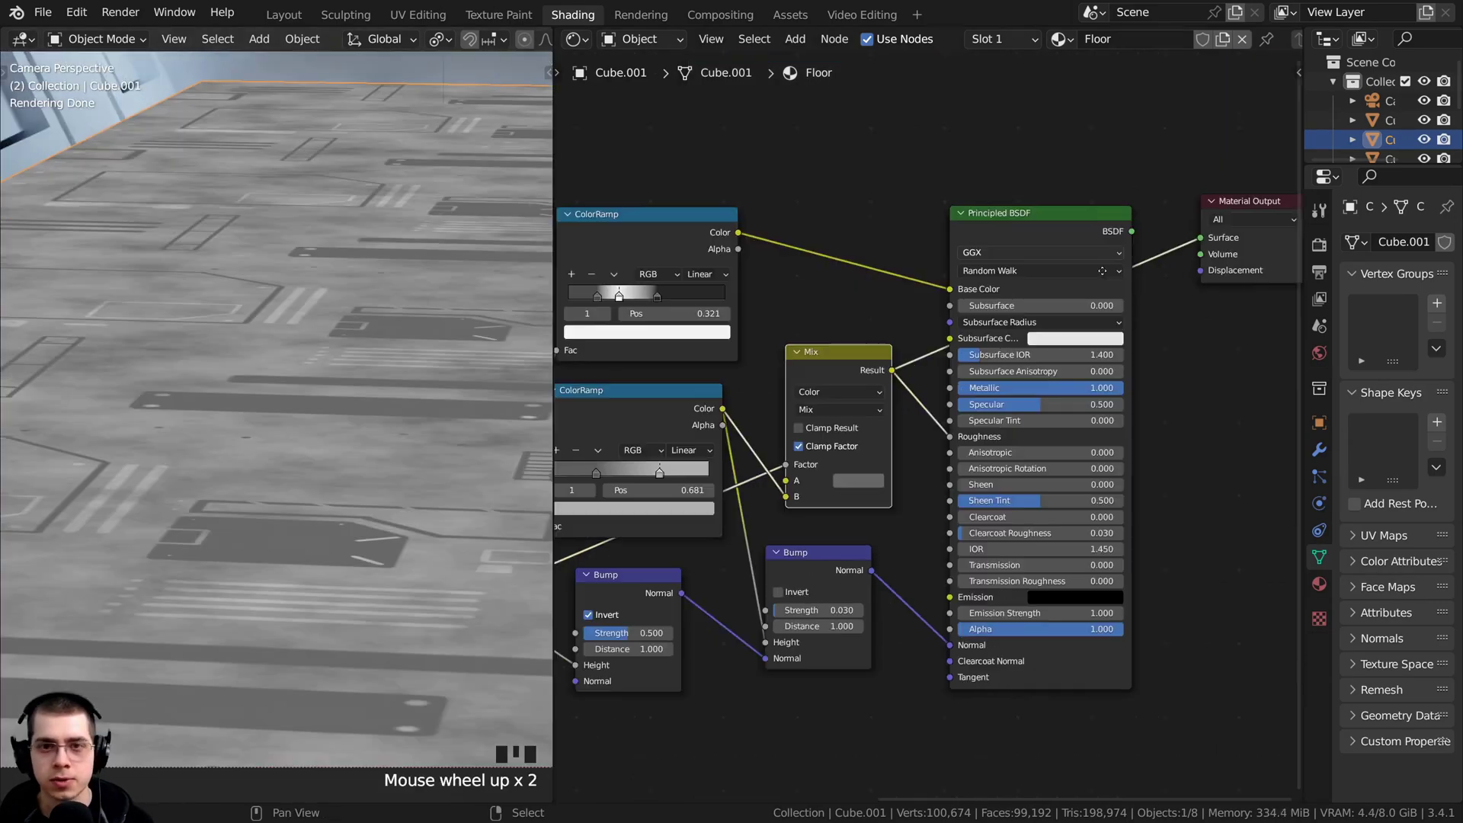
middle_drag(1060, 234, 1067, 254)
ctrl+shift+click(1067, 255)
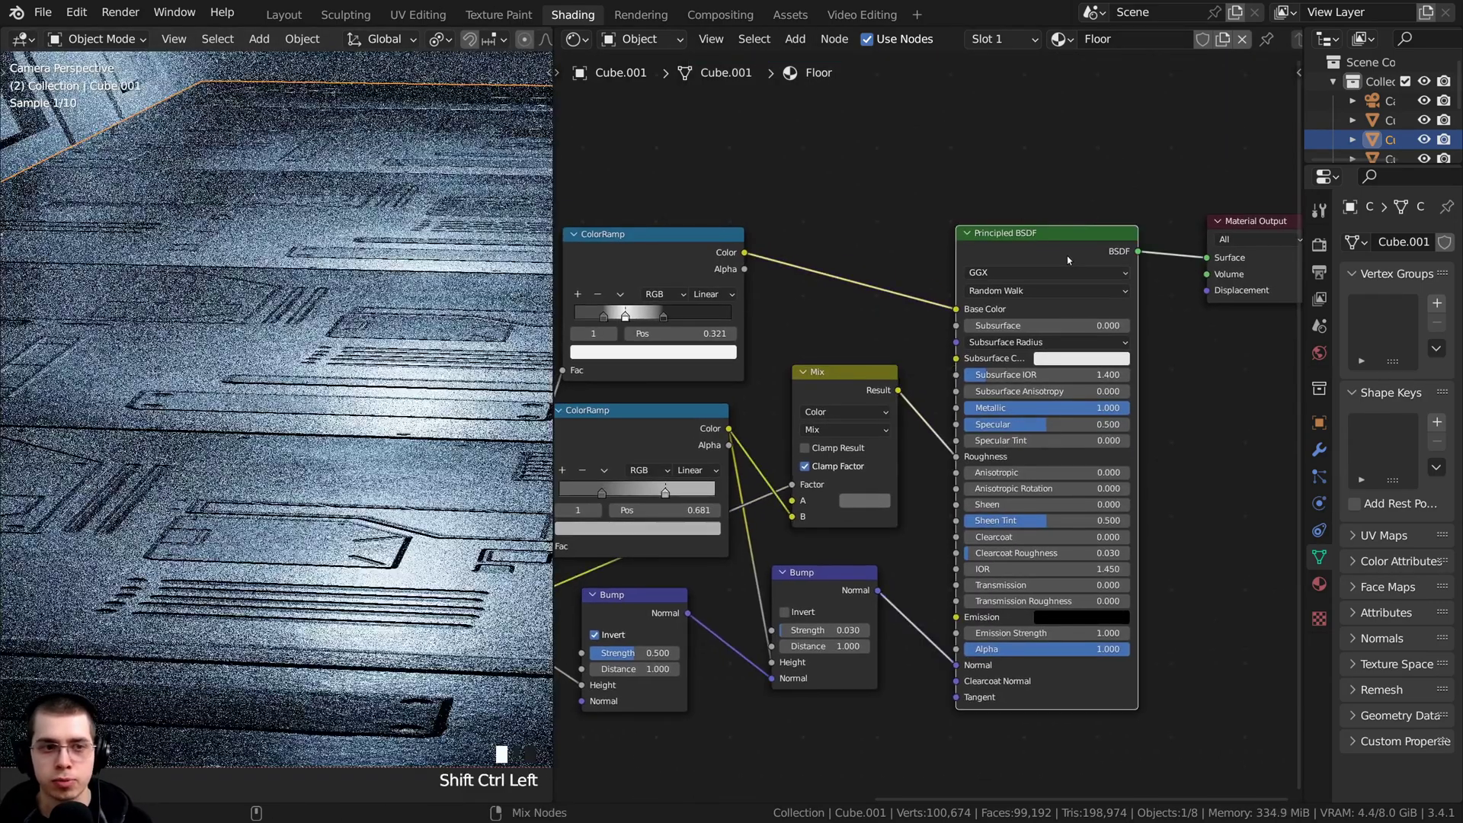
drag(1067, 255, 1090, 255)
scroll(512, 561, up, 3)
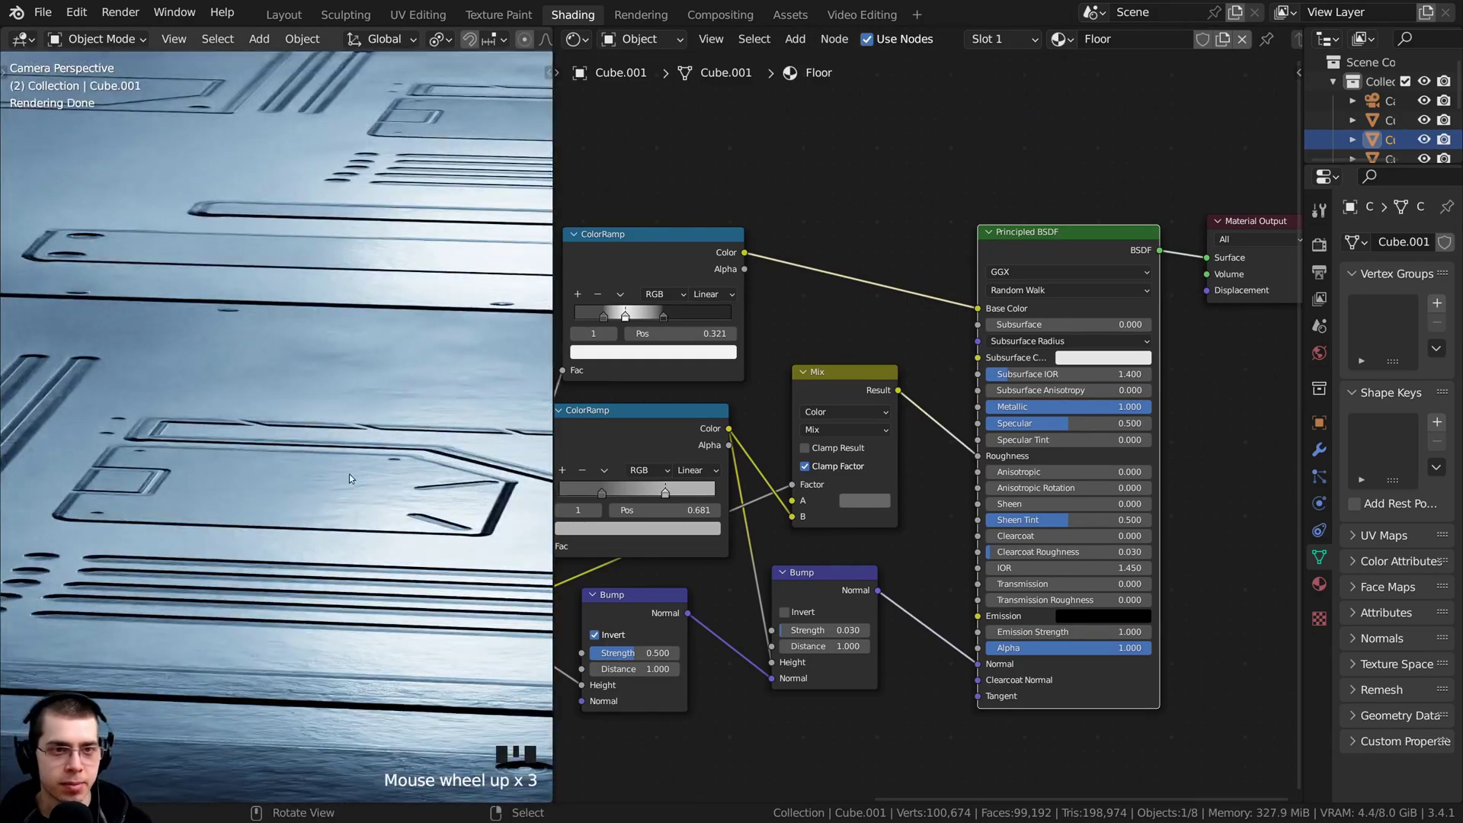
Preview the Mix node's Result on the floor, and restore the Principled BSDF output to compare the shading
drag(831, 400, 838, 409)
scroll(397, 381, down, 3)
shift+middle_drag(396, 381, 396, 392)
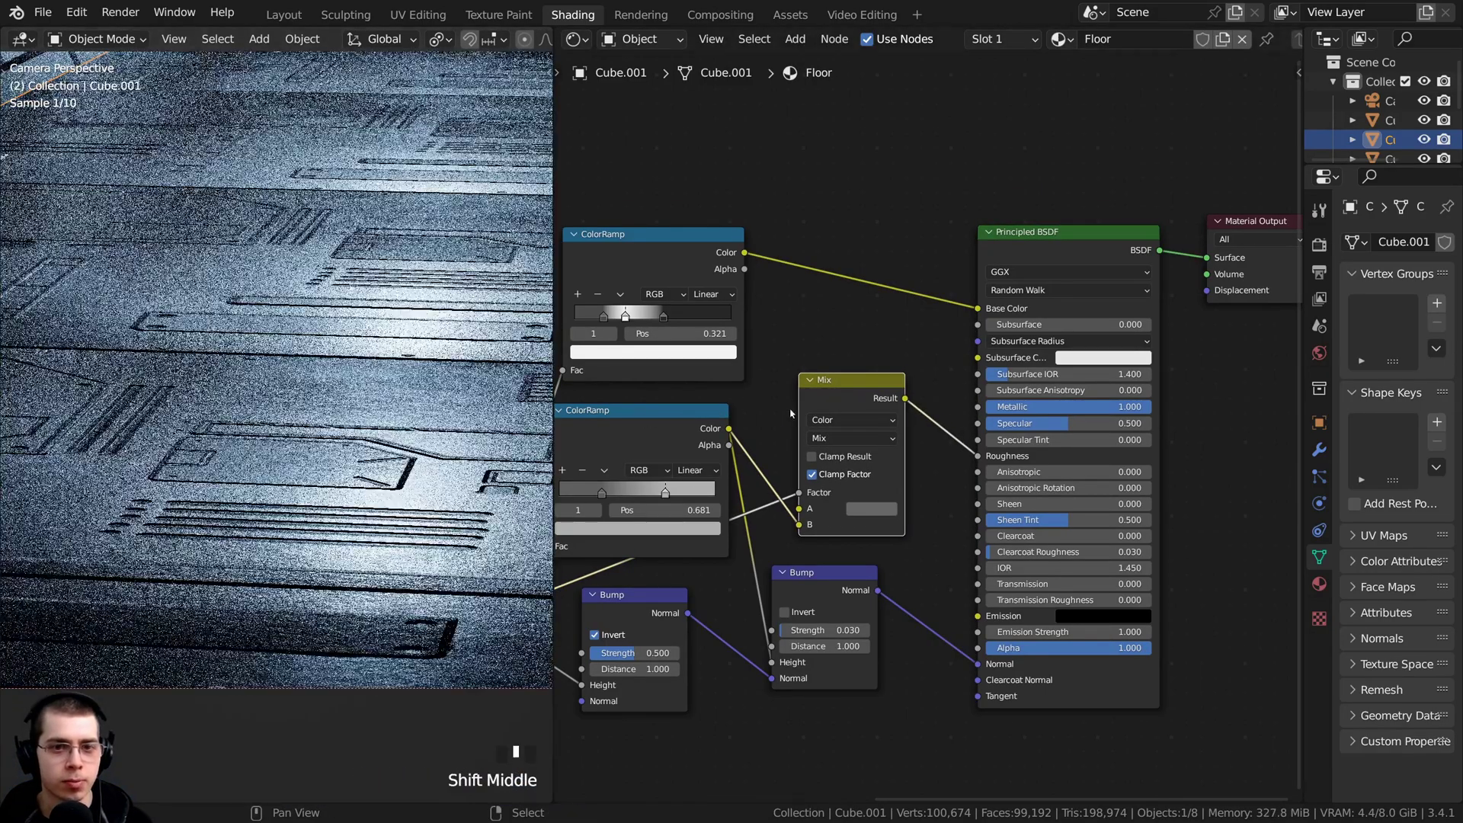
ctrl+shift+click(838, 405)
scroll(317, 313, down, 2)
scroll(315, 313, down, 2)
ctrl+shift+click(1025, 255)
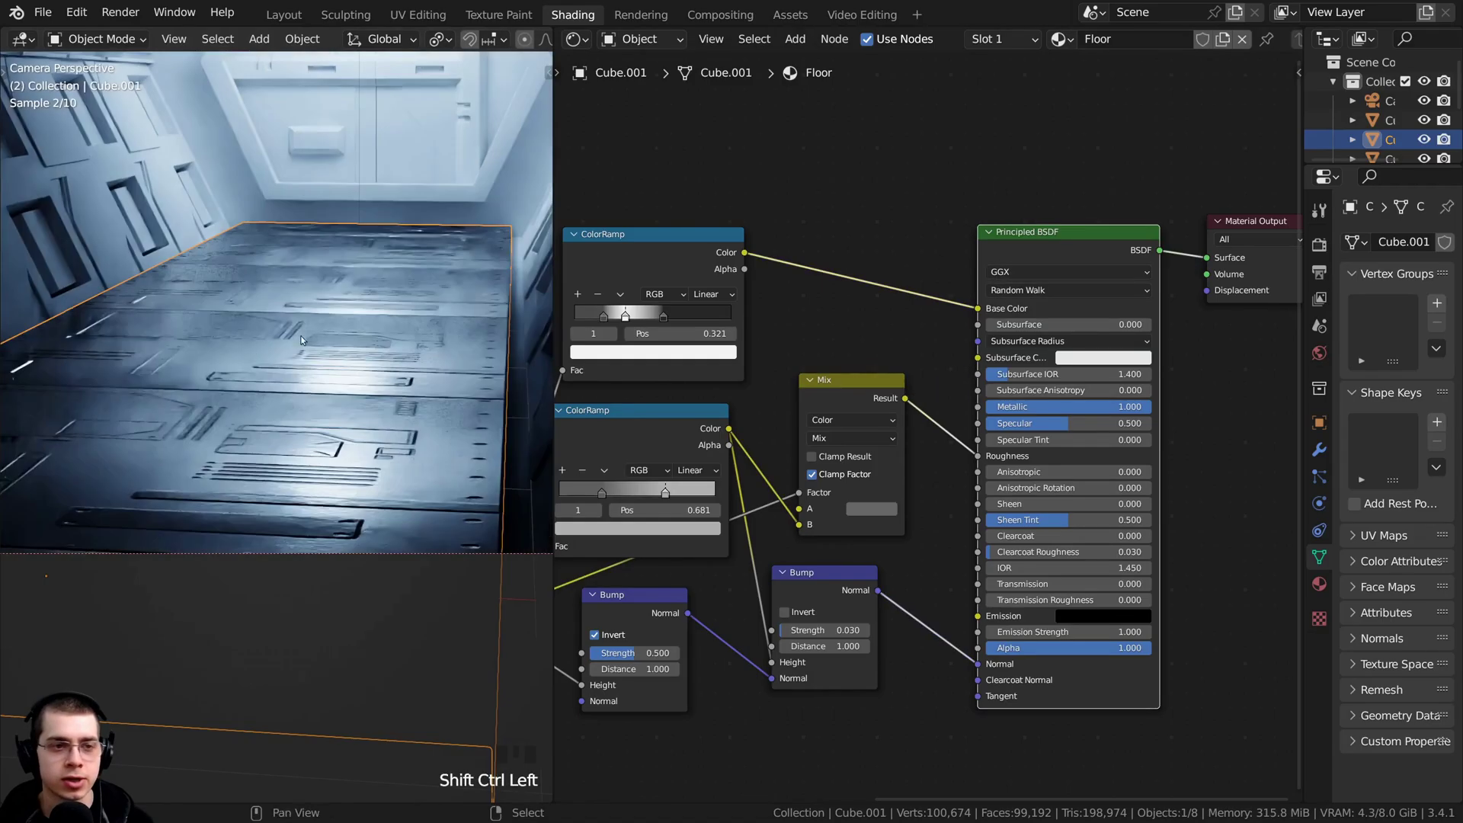
Examine the floor's reflections from inside the corridor and return to the camera view
middle_drag(427, 305, 404, 327)
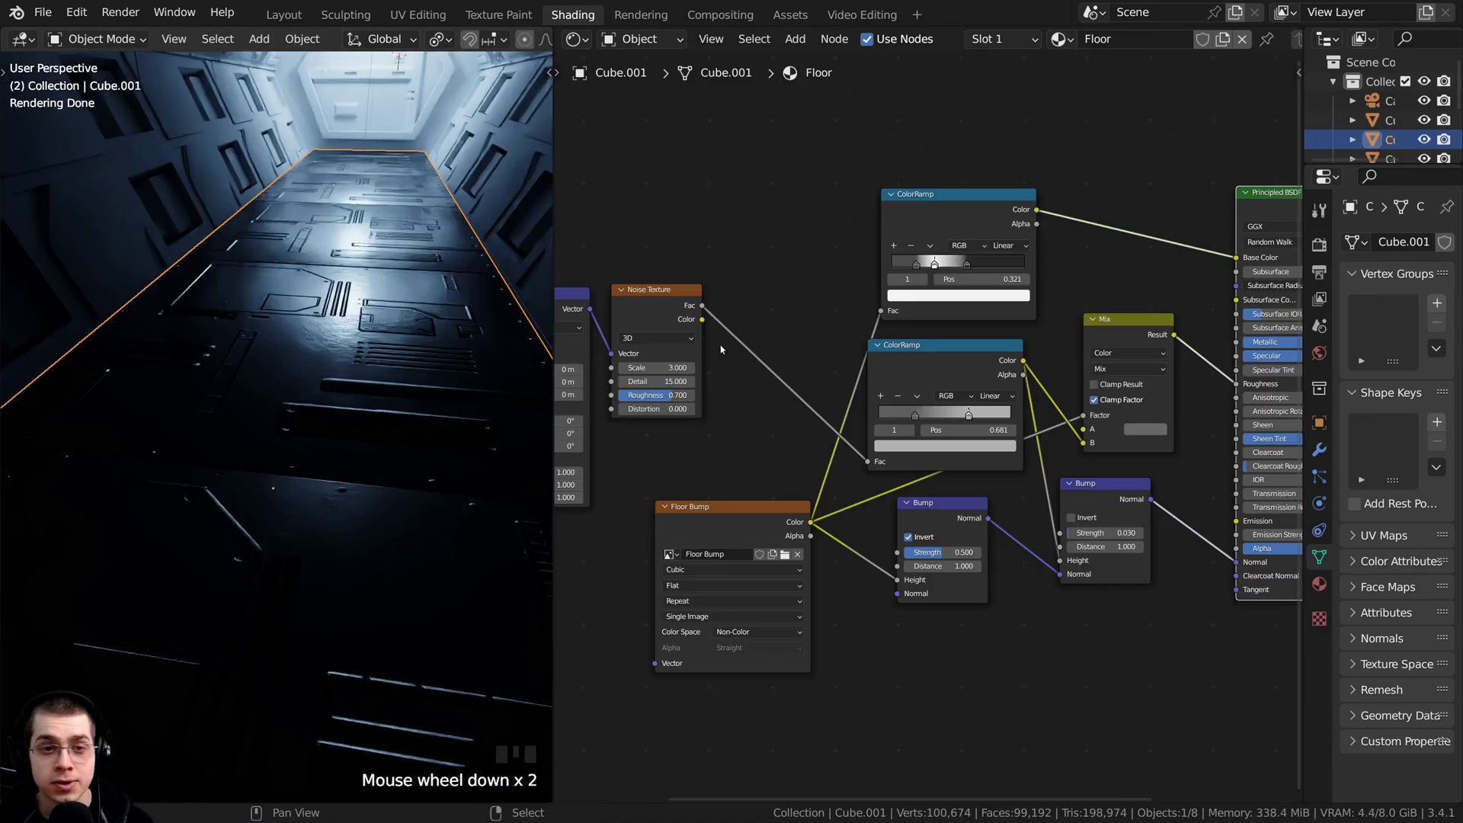
middle_drag(366, 458, 387, 587)
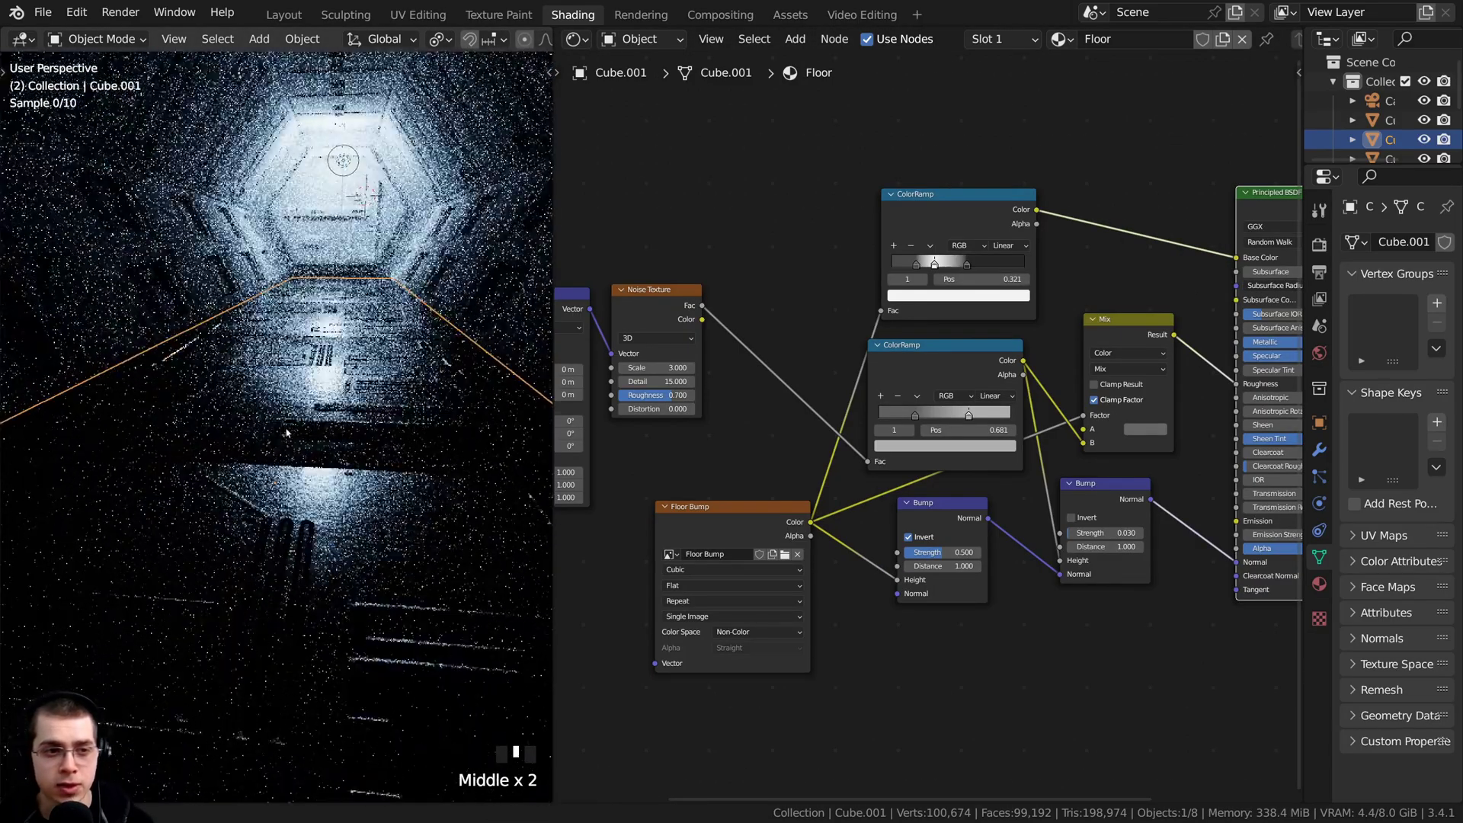
scroll(387, 587, up, 3)
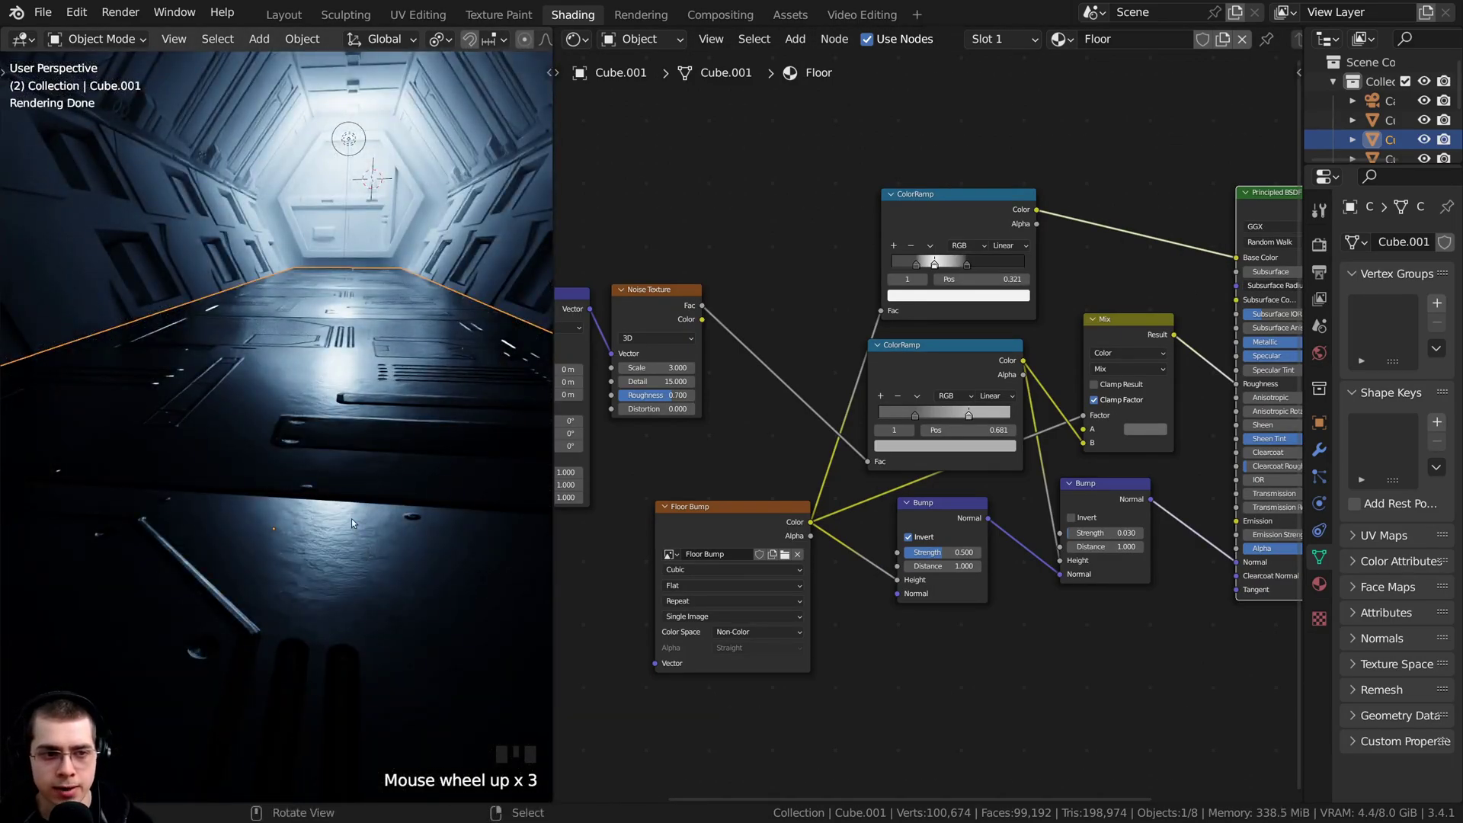
shift+middle_drag(350, 523, 224, 477)
key(KP_0)
drag(633, 189, 1077, 593)
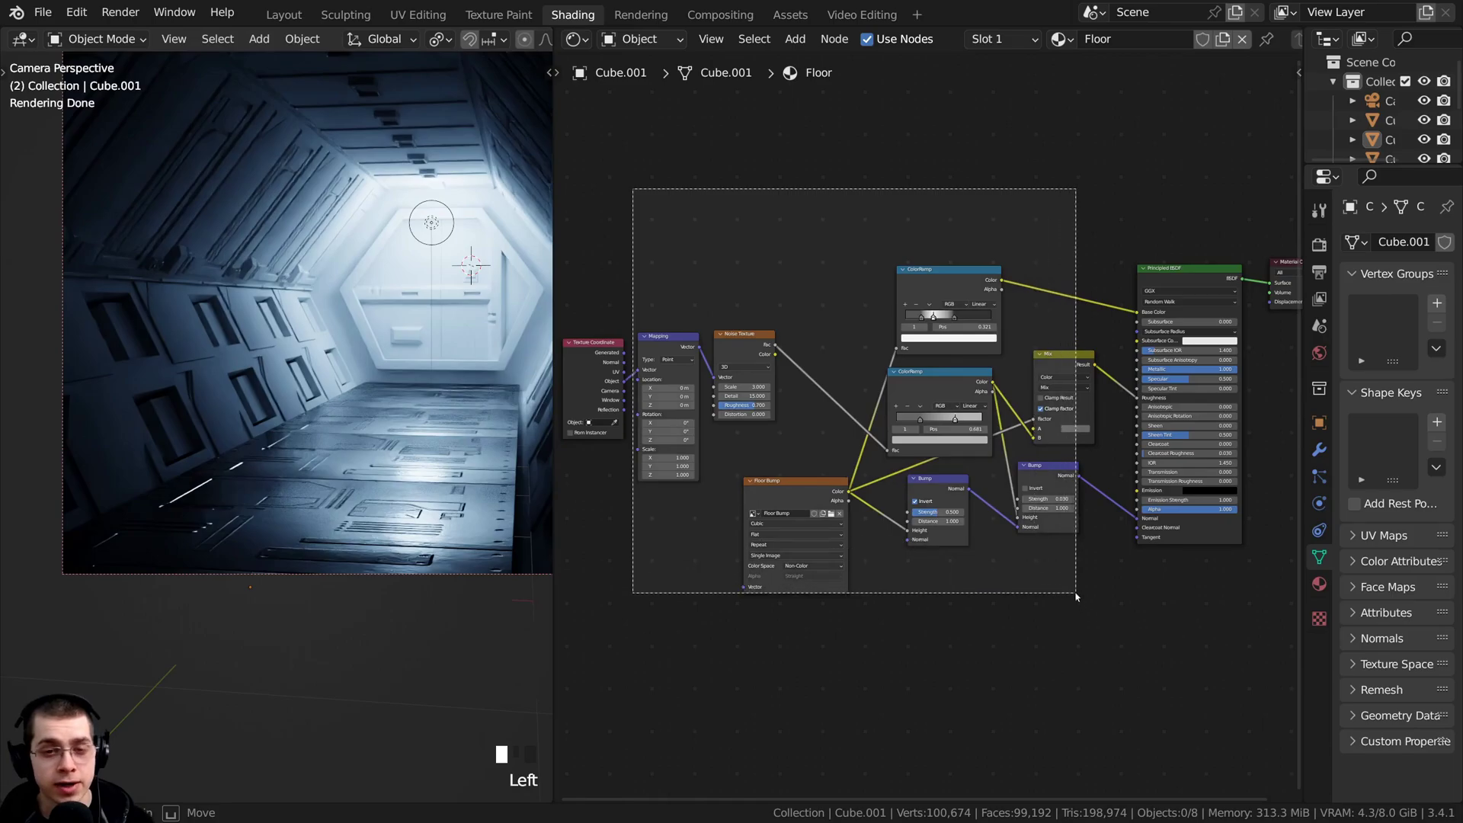
scroll(352, 295, down, 1)
shift+middle_drag(352, 294, 358, 335)
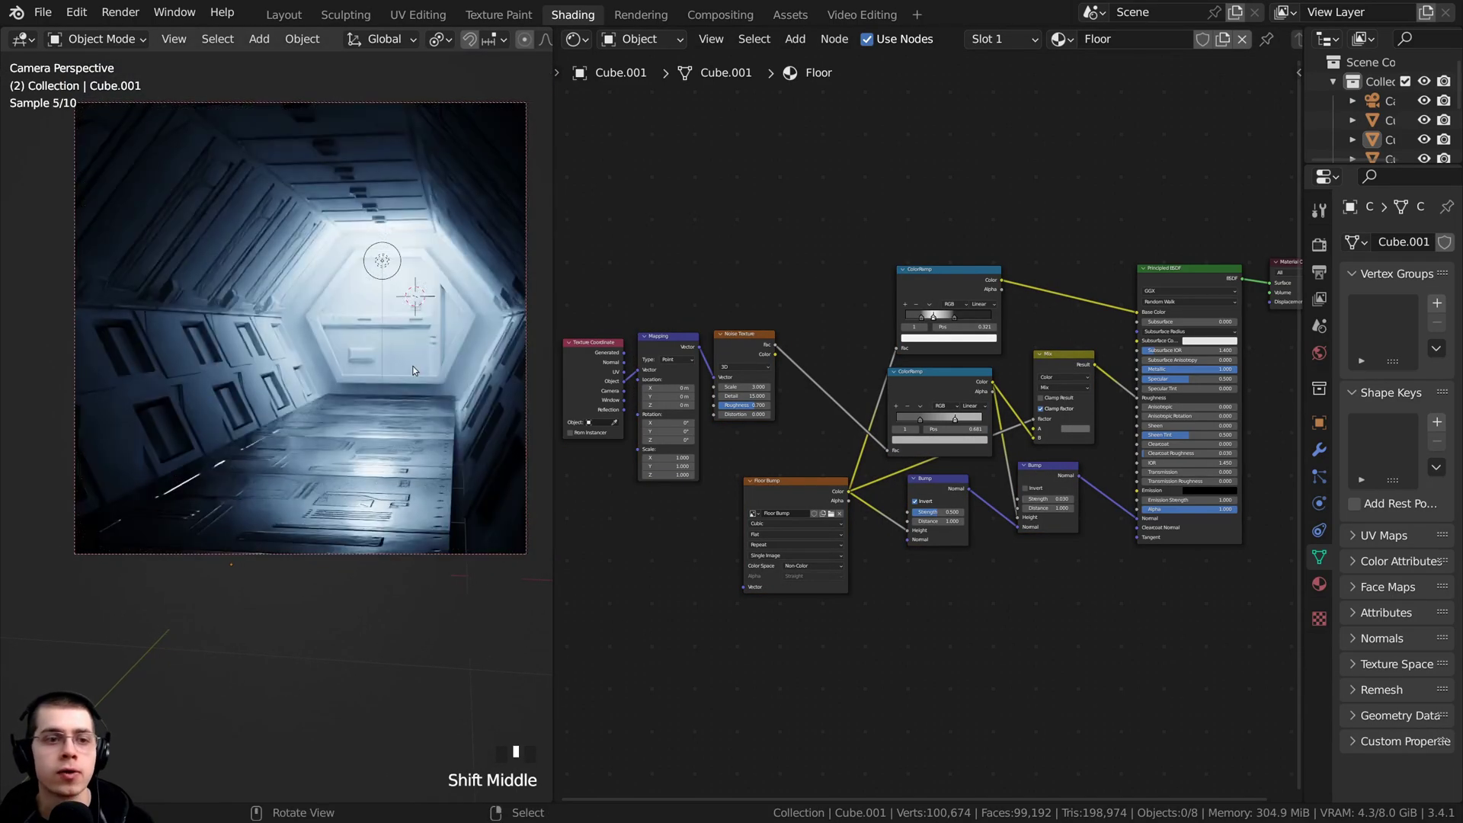
scroll(413, 366, up, 1)
Try moving the point light around the corridor to test how its reflections play across the floor
right_click(393, 233)
key(g)
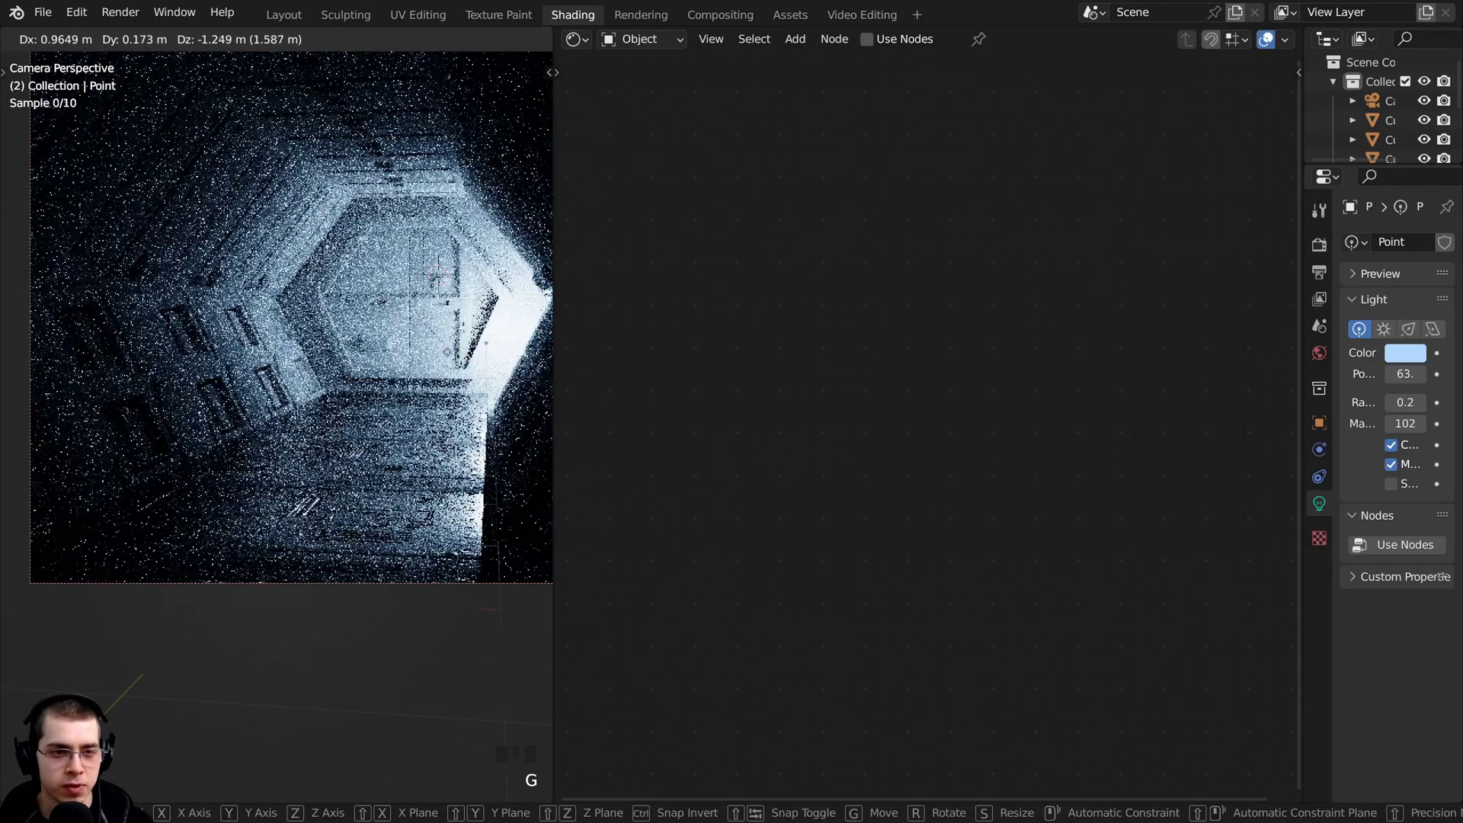
click(387, 359)
scroll(381, 324, up, 4)
key(g)
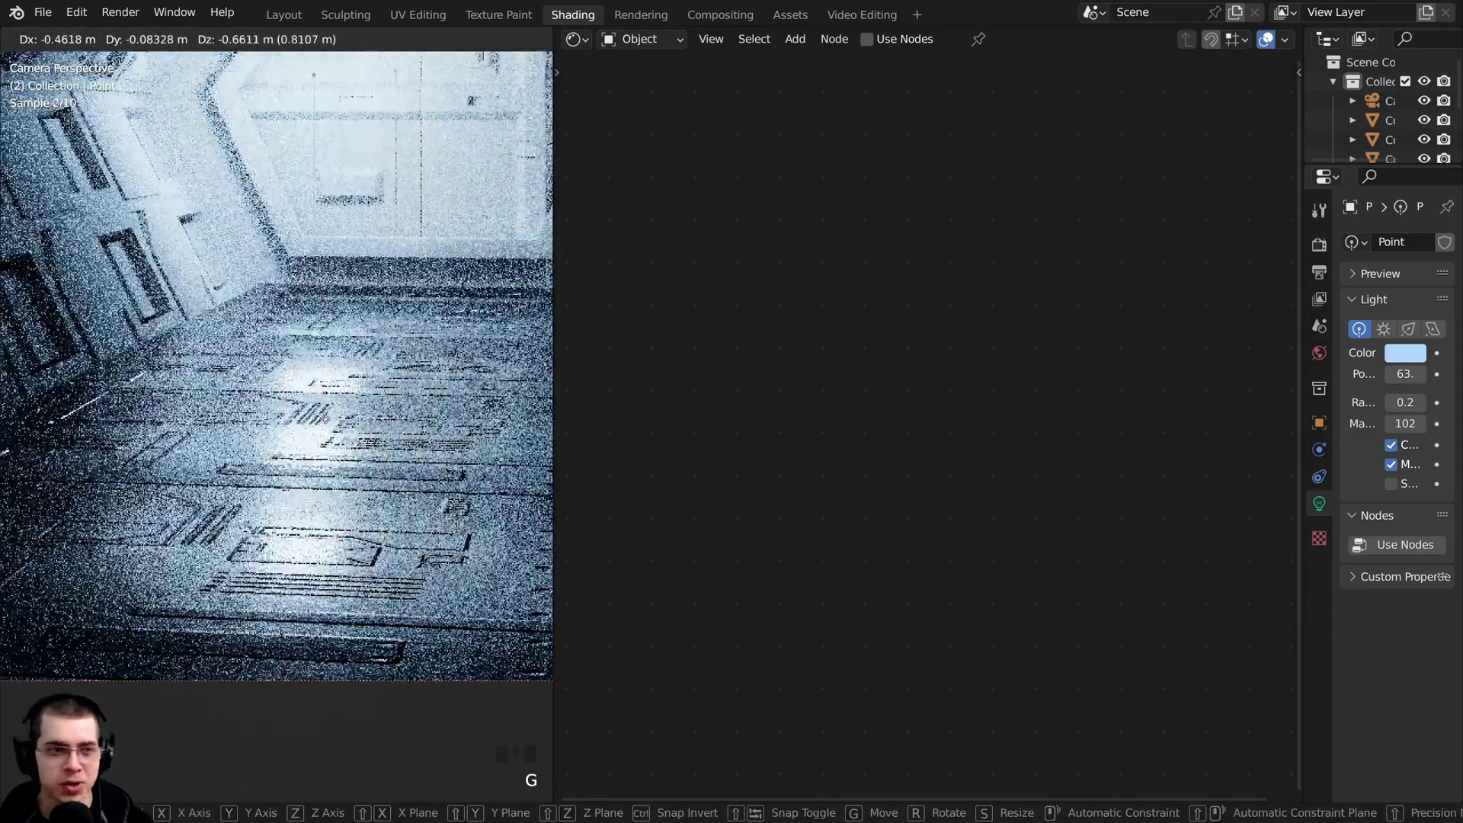
click(353, 335)
Select the floor and shift its Texture Coordinate, Mapping and Noise Texture nodes together closer to the ColorRamps
scroll(353, 339, down, 2)
shift+middle_drag(353, 359, 372, 409)
right_click(366, 449)
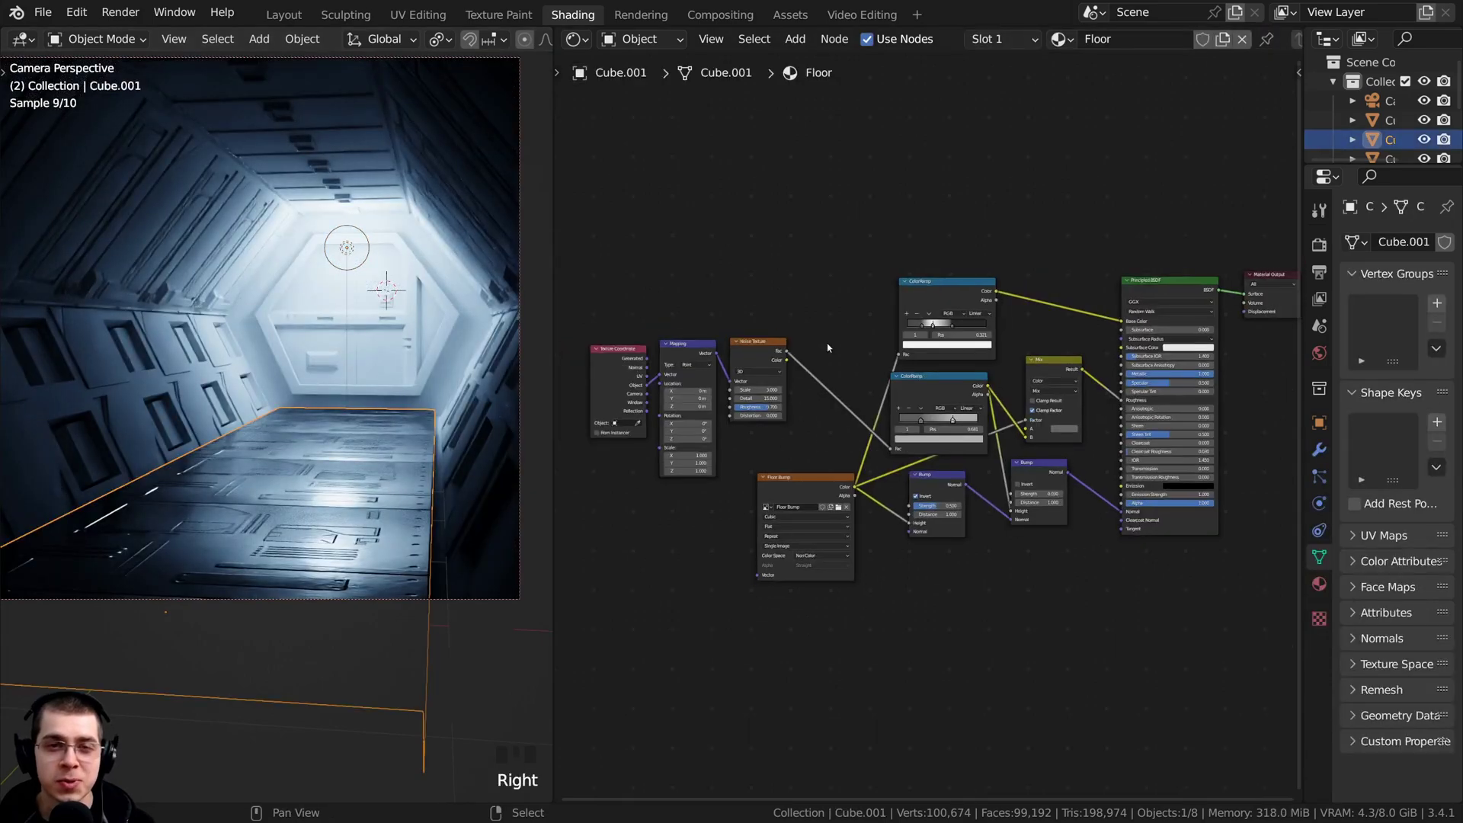
scroll(826, 344, down, 1)
scroll(823, 342, up, 2)
drag(787, 300, 600, 407)
drag(606, 410, 644, 415)
key(a)
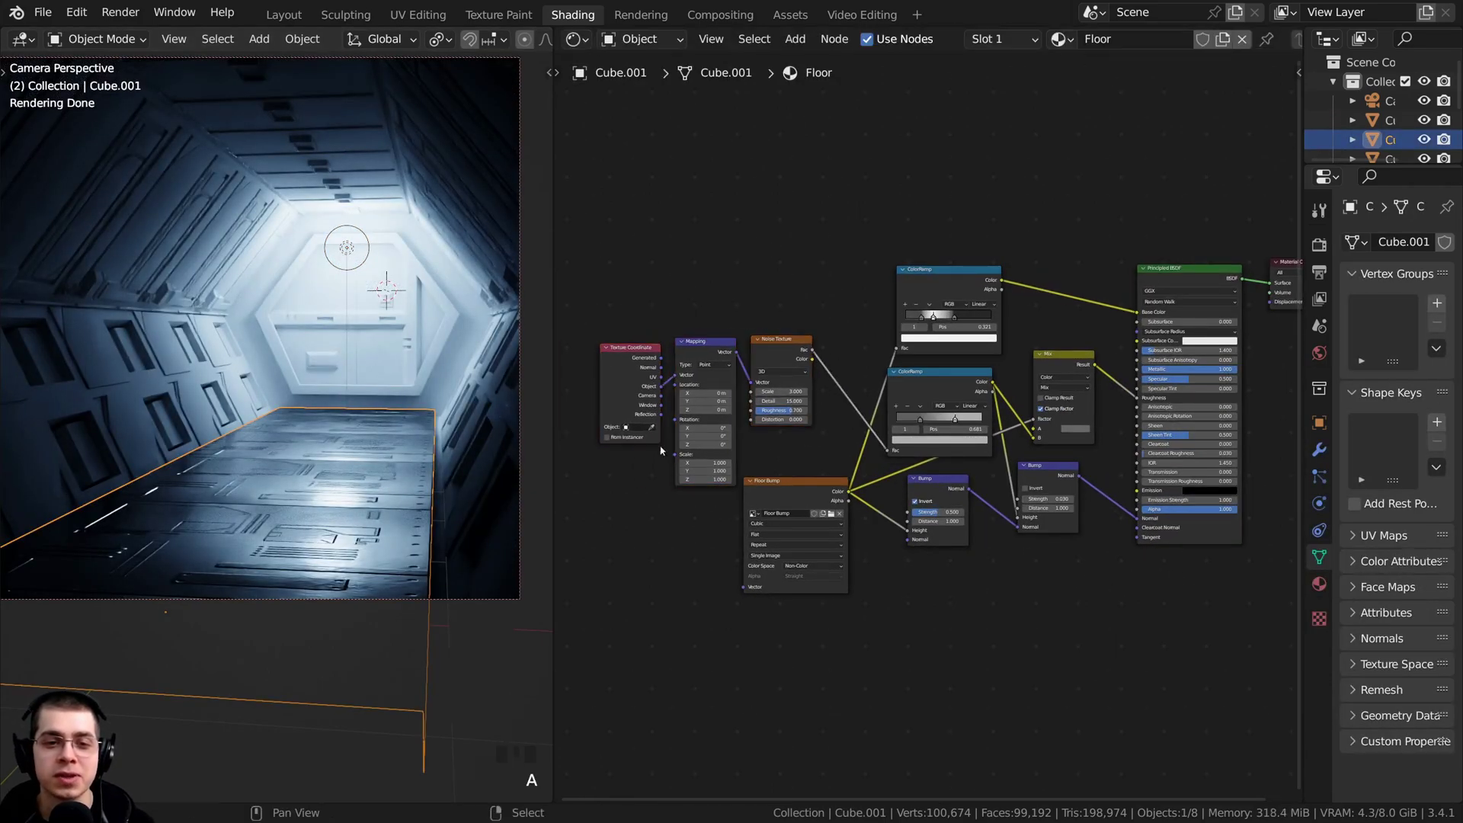
Look over the floor material's noise and bump nodes, and deselect all objects in the scene
middle_drag(707, 455, 801, 477)
scroll(835, 462, up, 2)
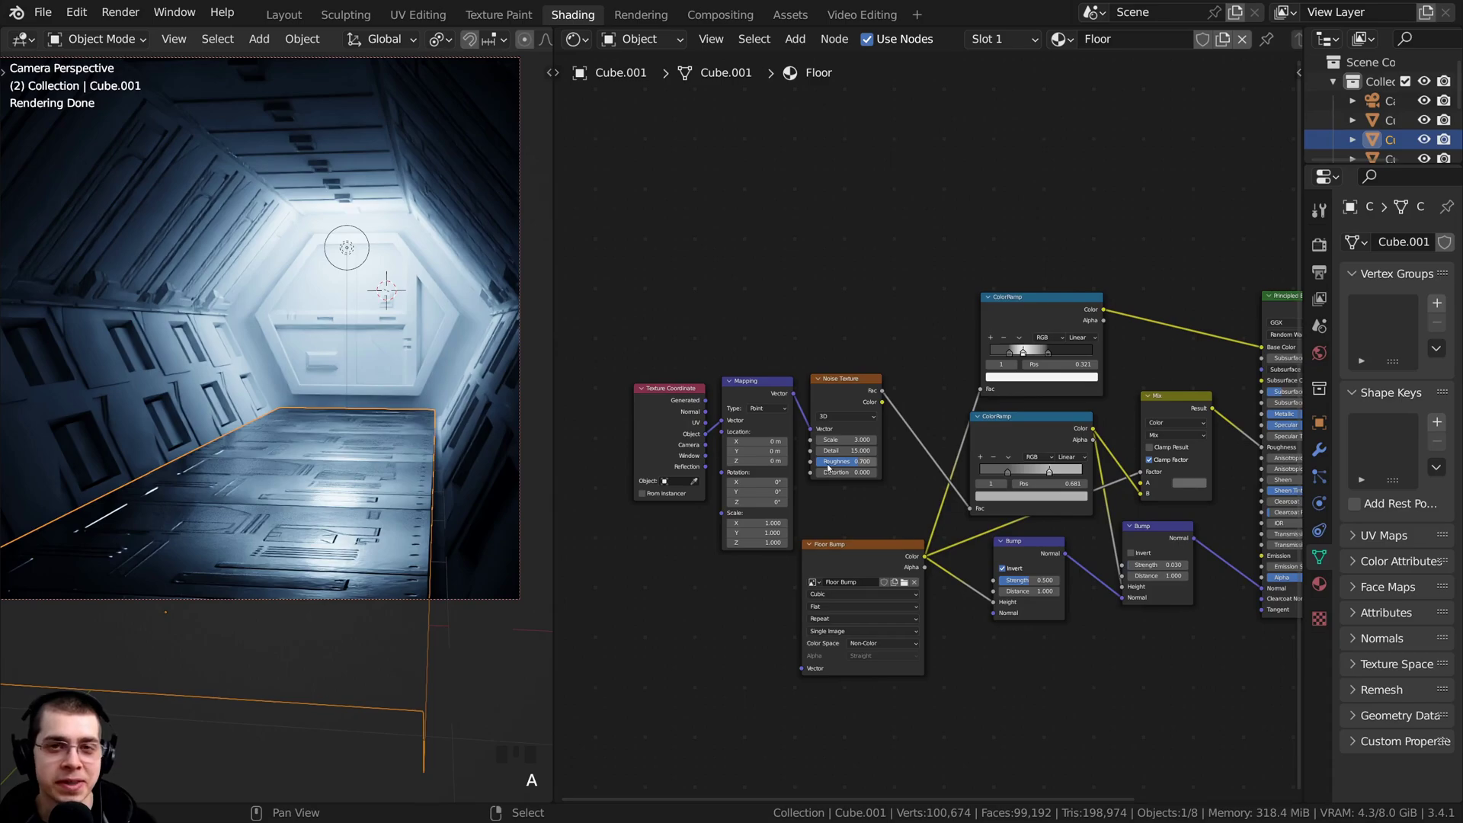
scroll(832, 460, up, 2)
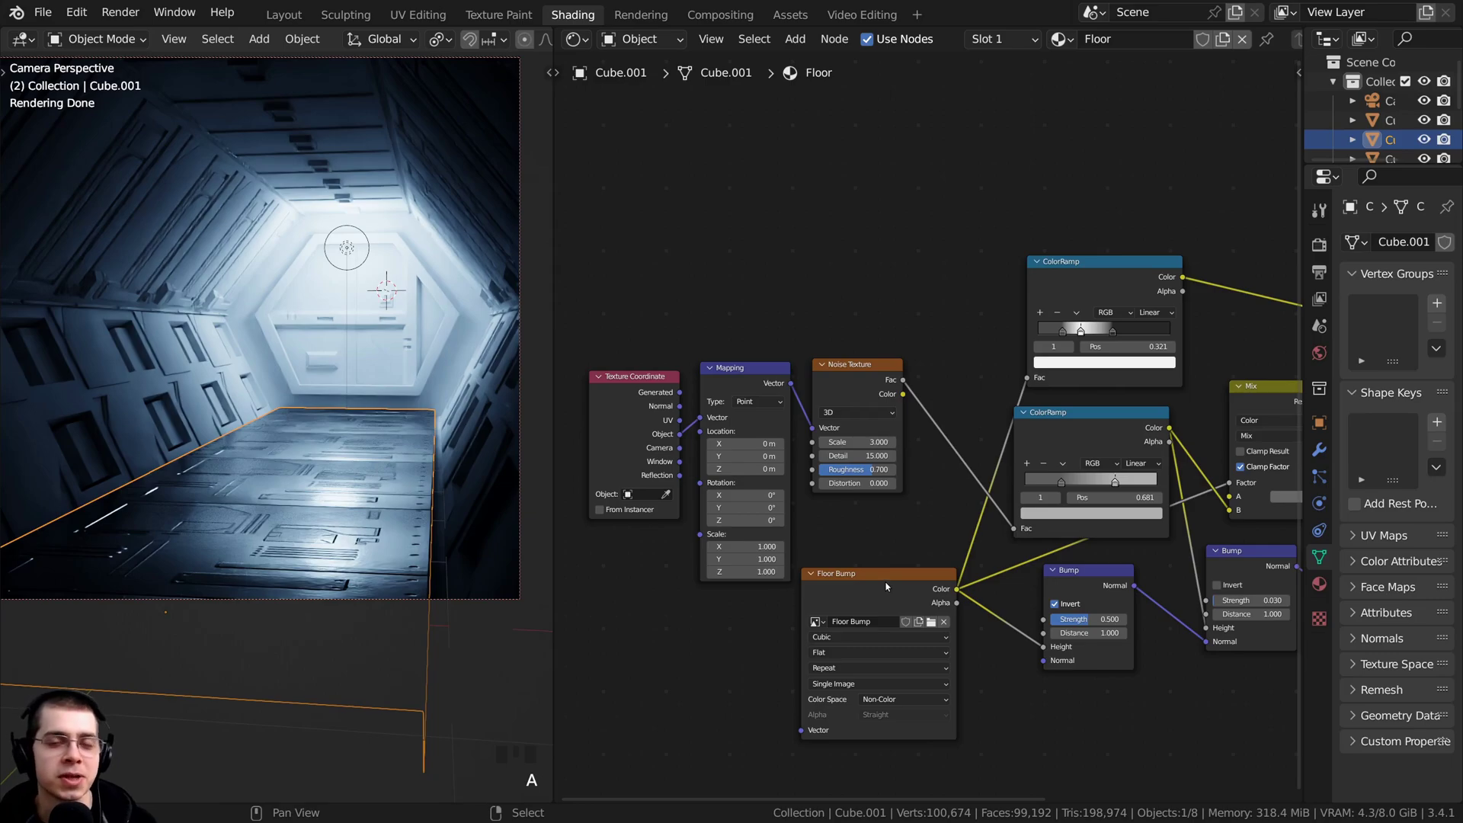
scroll(887, 585, up, 2)
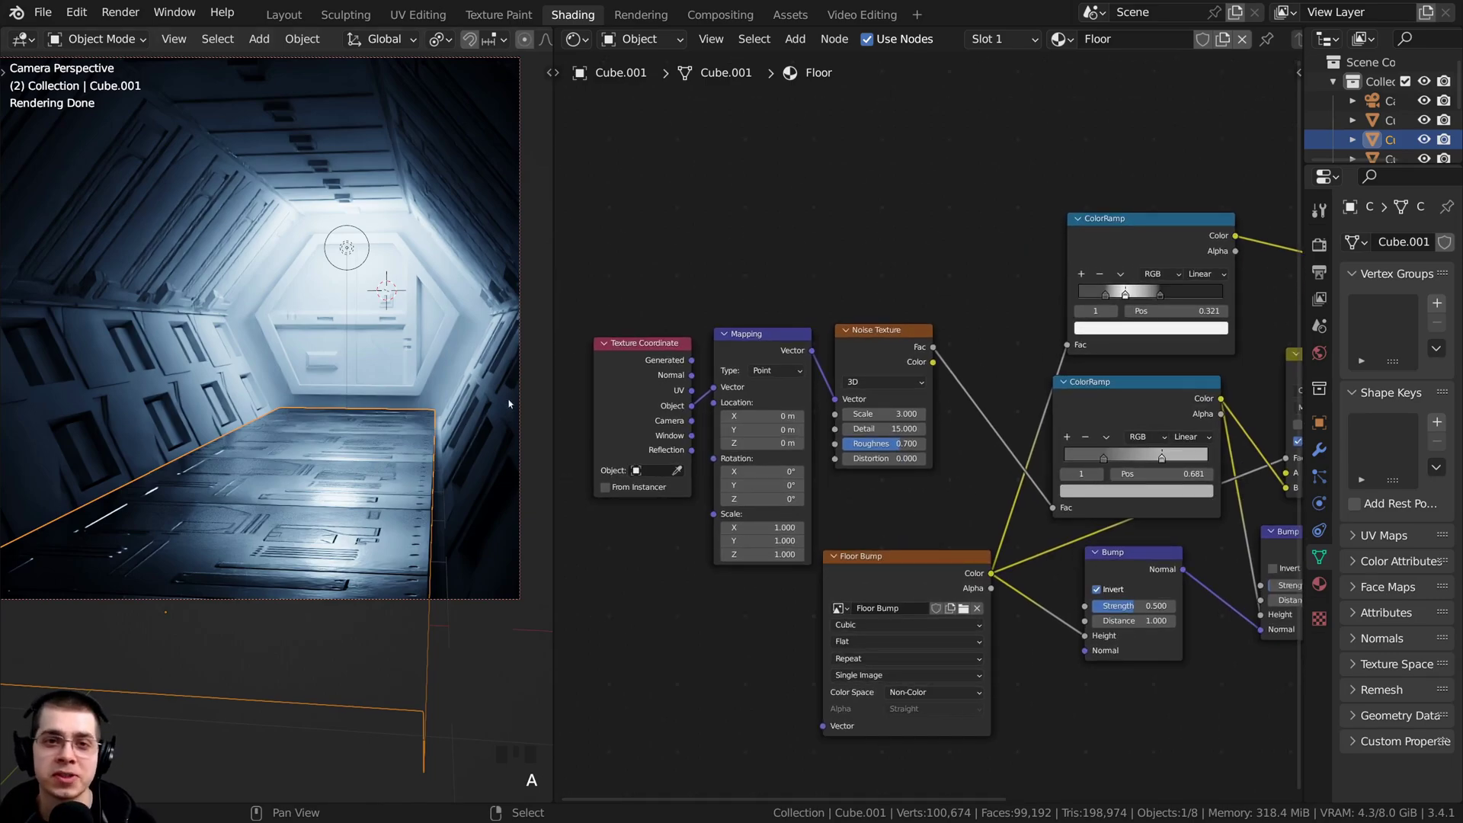
key(a)
key(a)
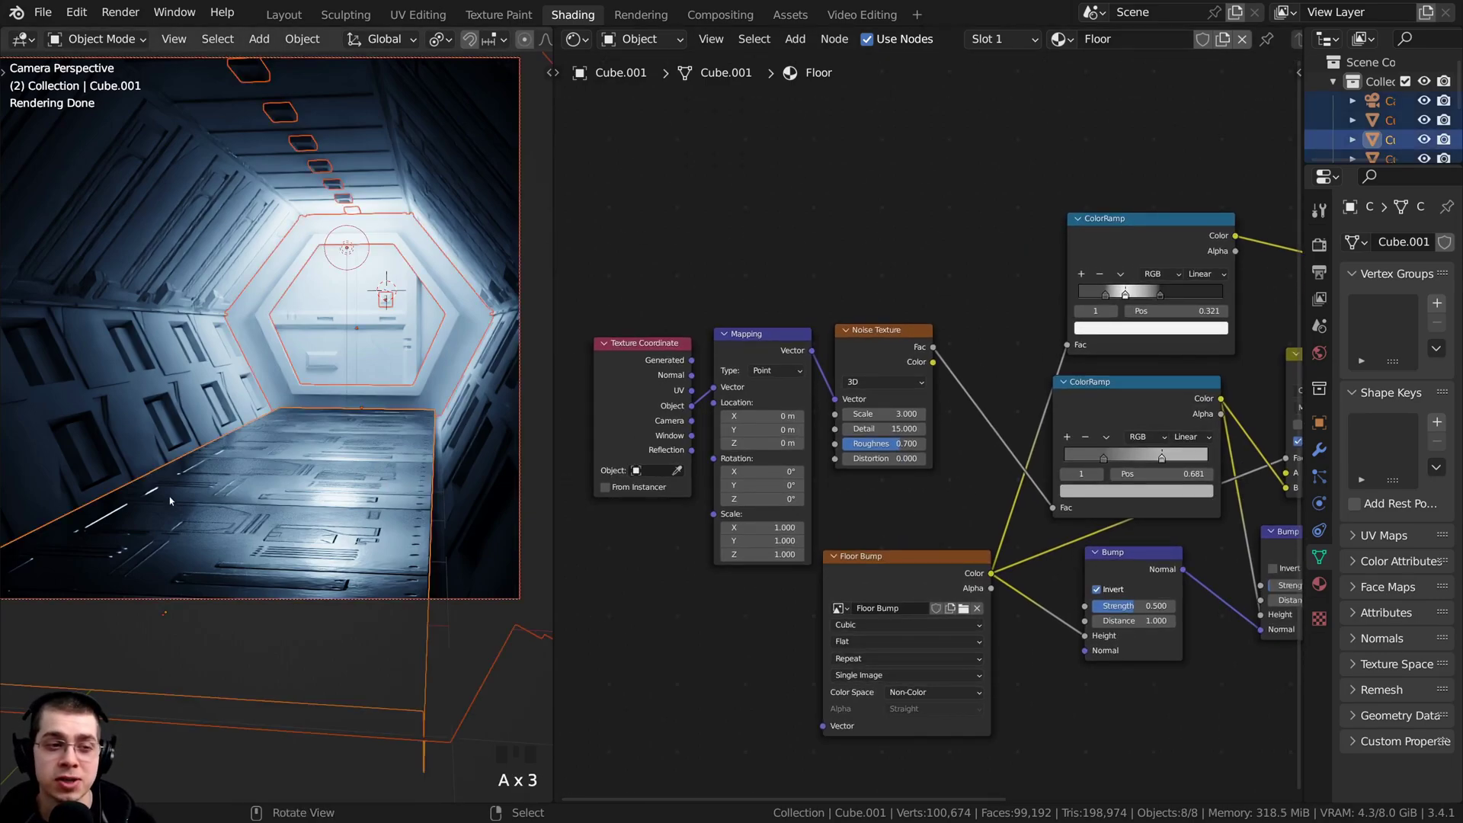
key(a)
shift+middle_drag(281, 509, 288, 519)
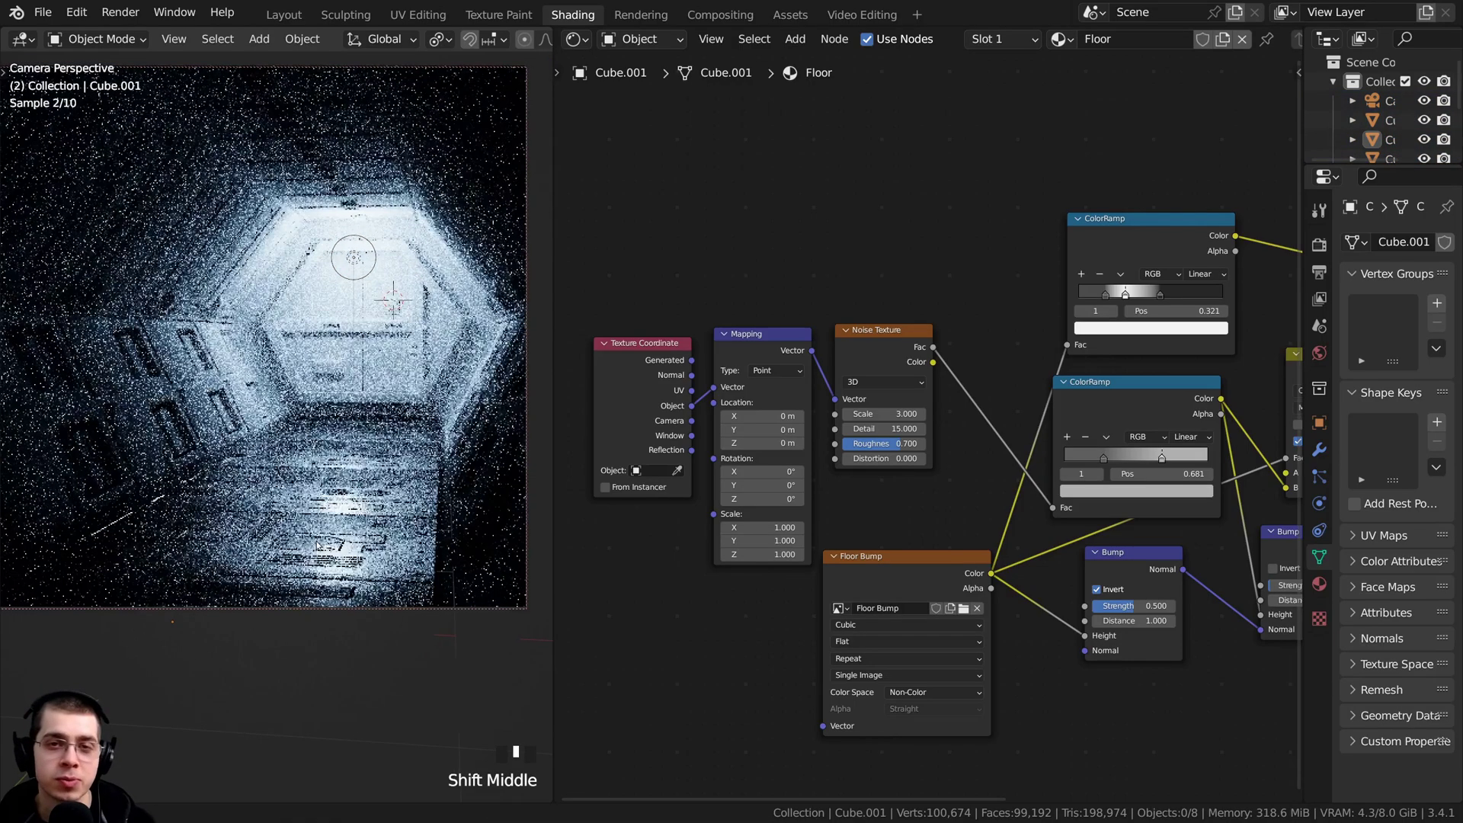